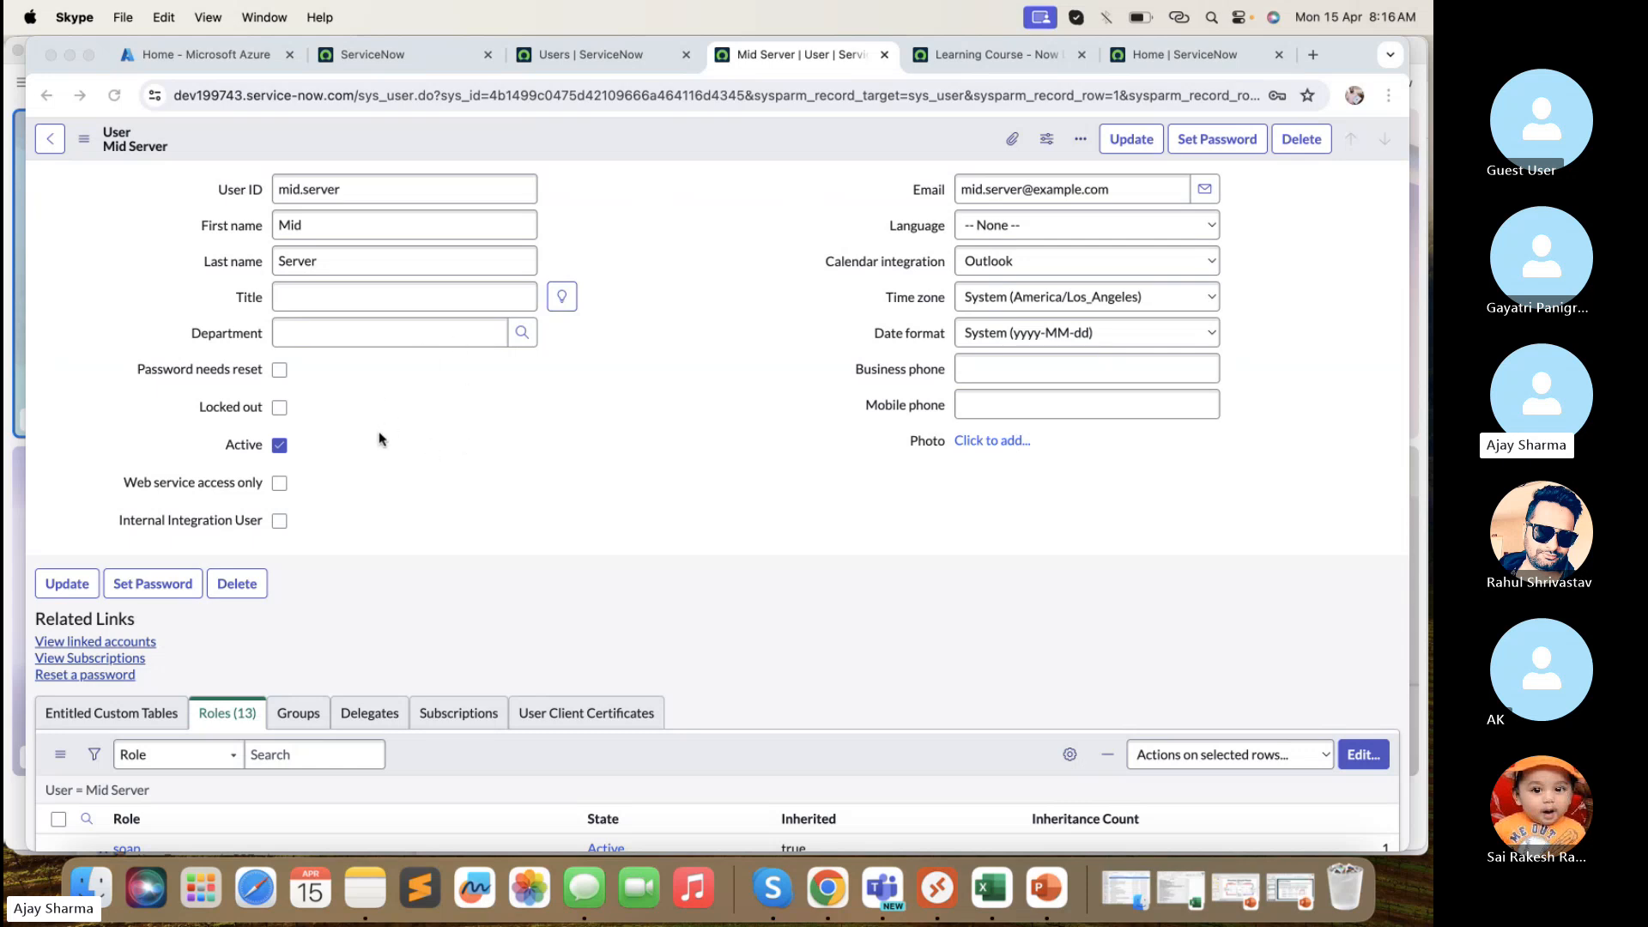
# - Open the user's role editor in ServiceNow and leave it without changes
pyautogui.scroll(-1, 382, 439)
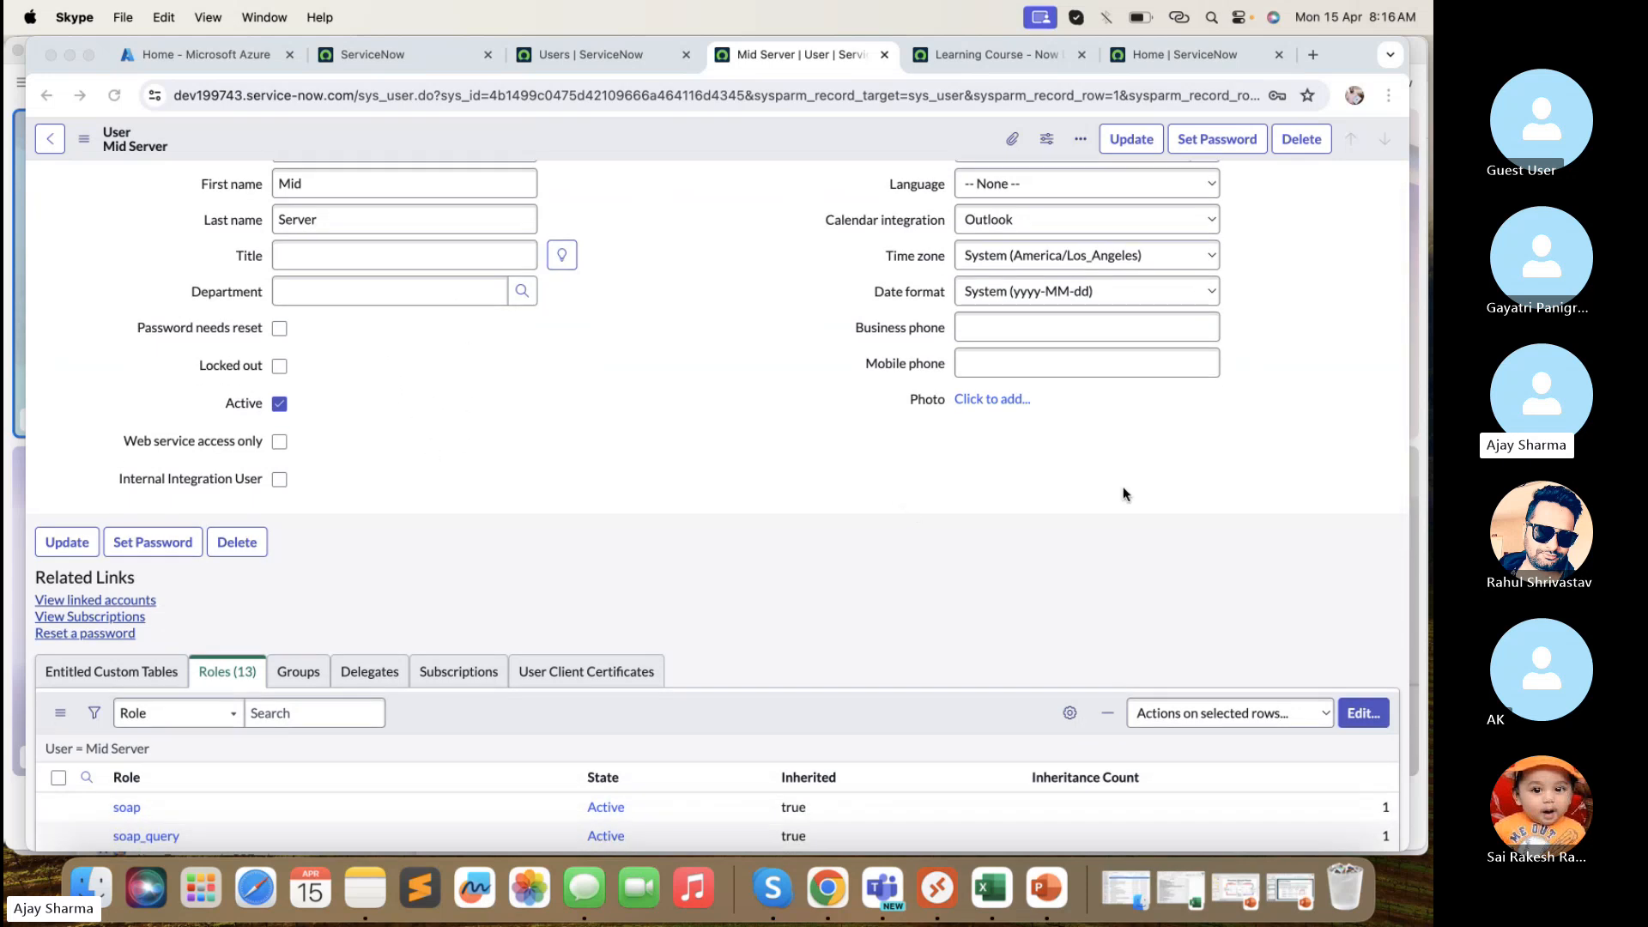
pyautogui.scroll(1, 955, 474)
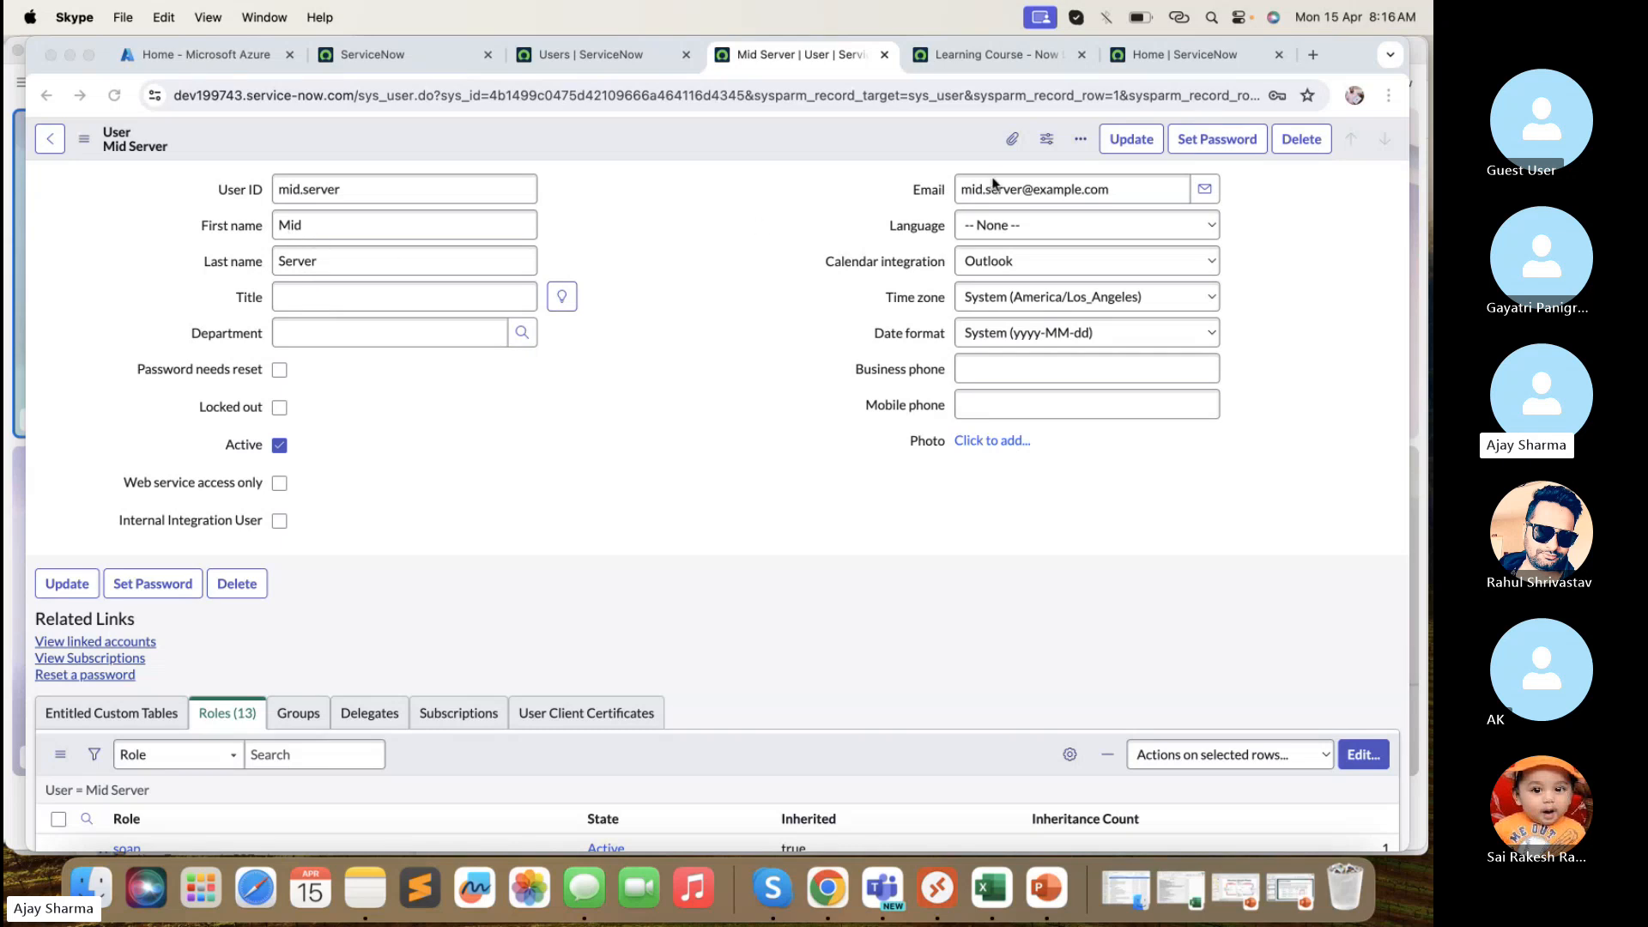
pyautogui.scroll(-5, 738, 394)
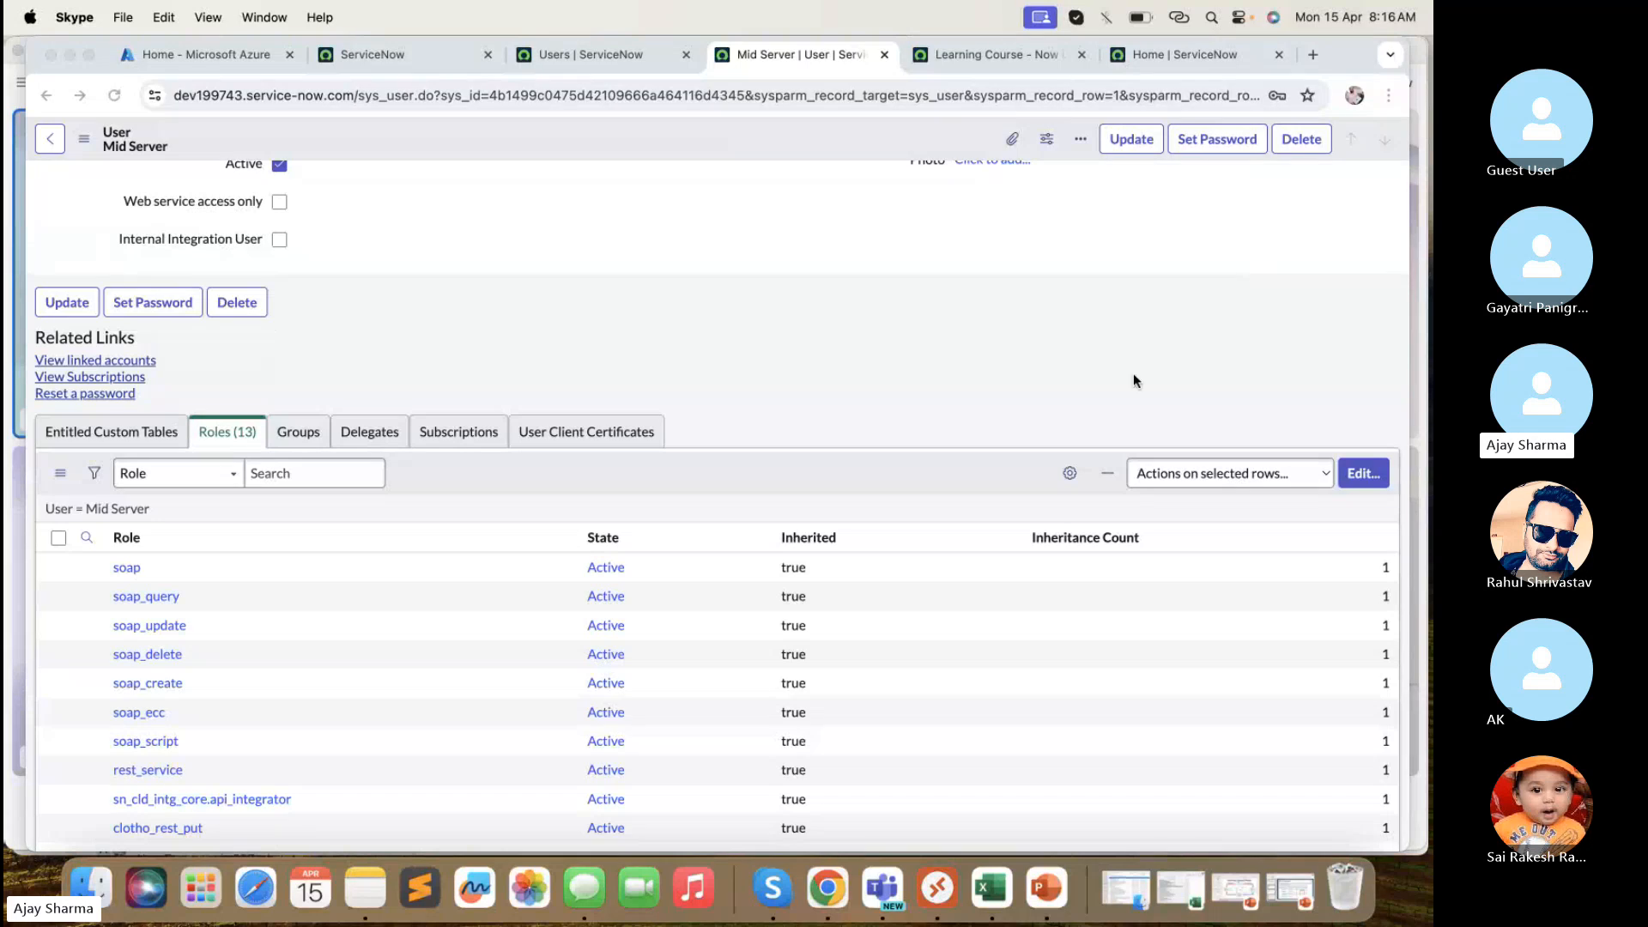
pyautogui.scroll(1, 1030, 412)
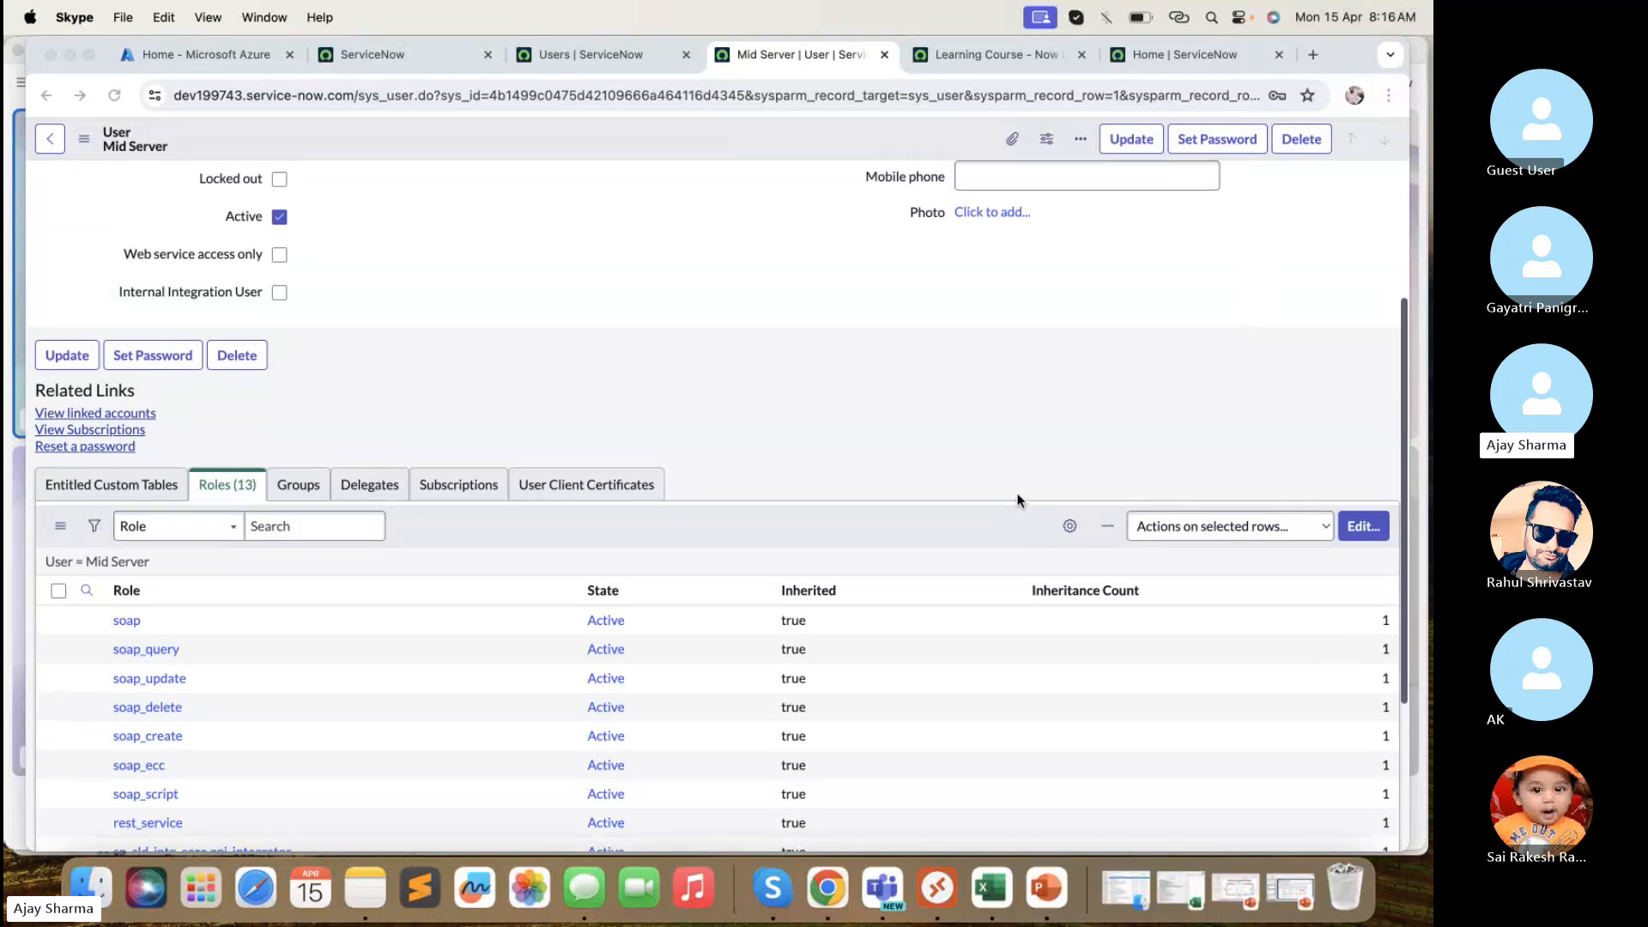
pyautogui.click(1339, 542)
pyautogui.click(1368, 526)
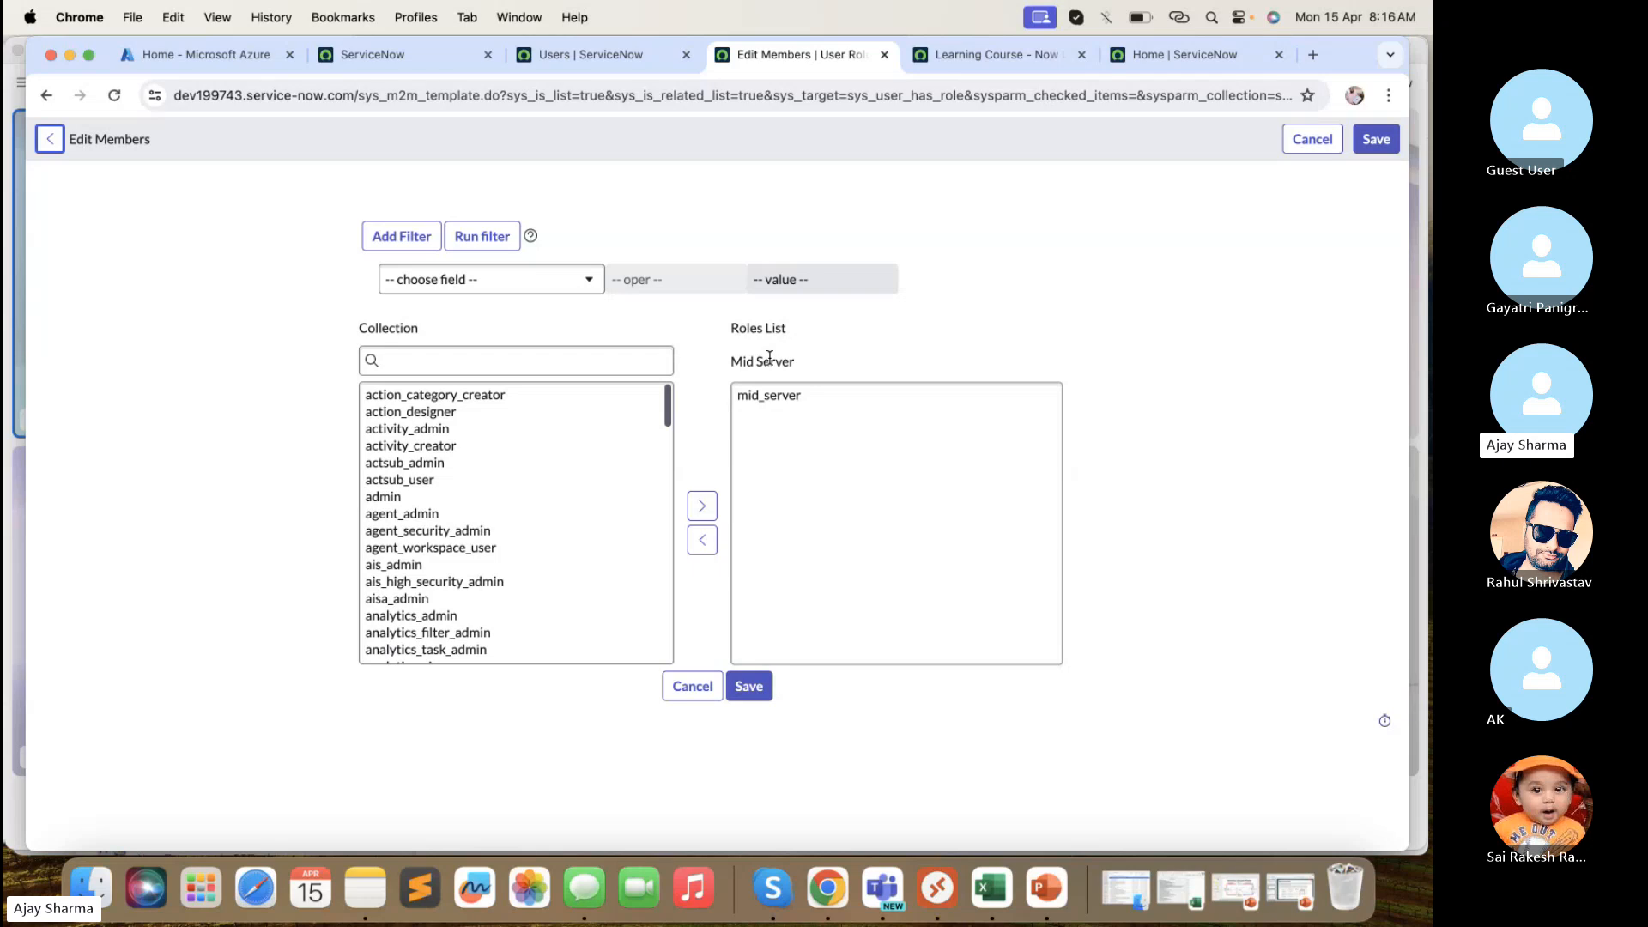
pyautogui.click(695, 684)
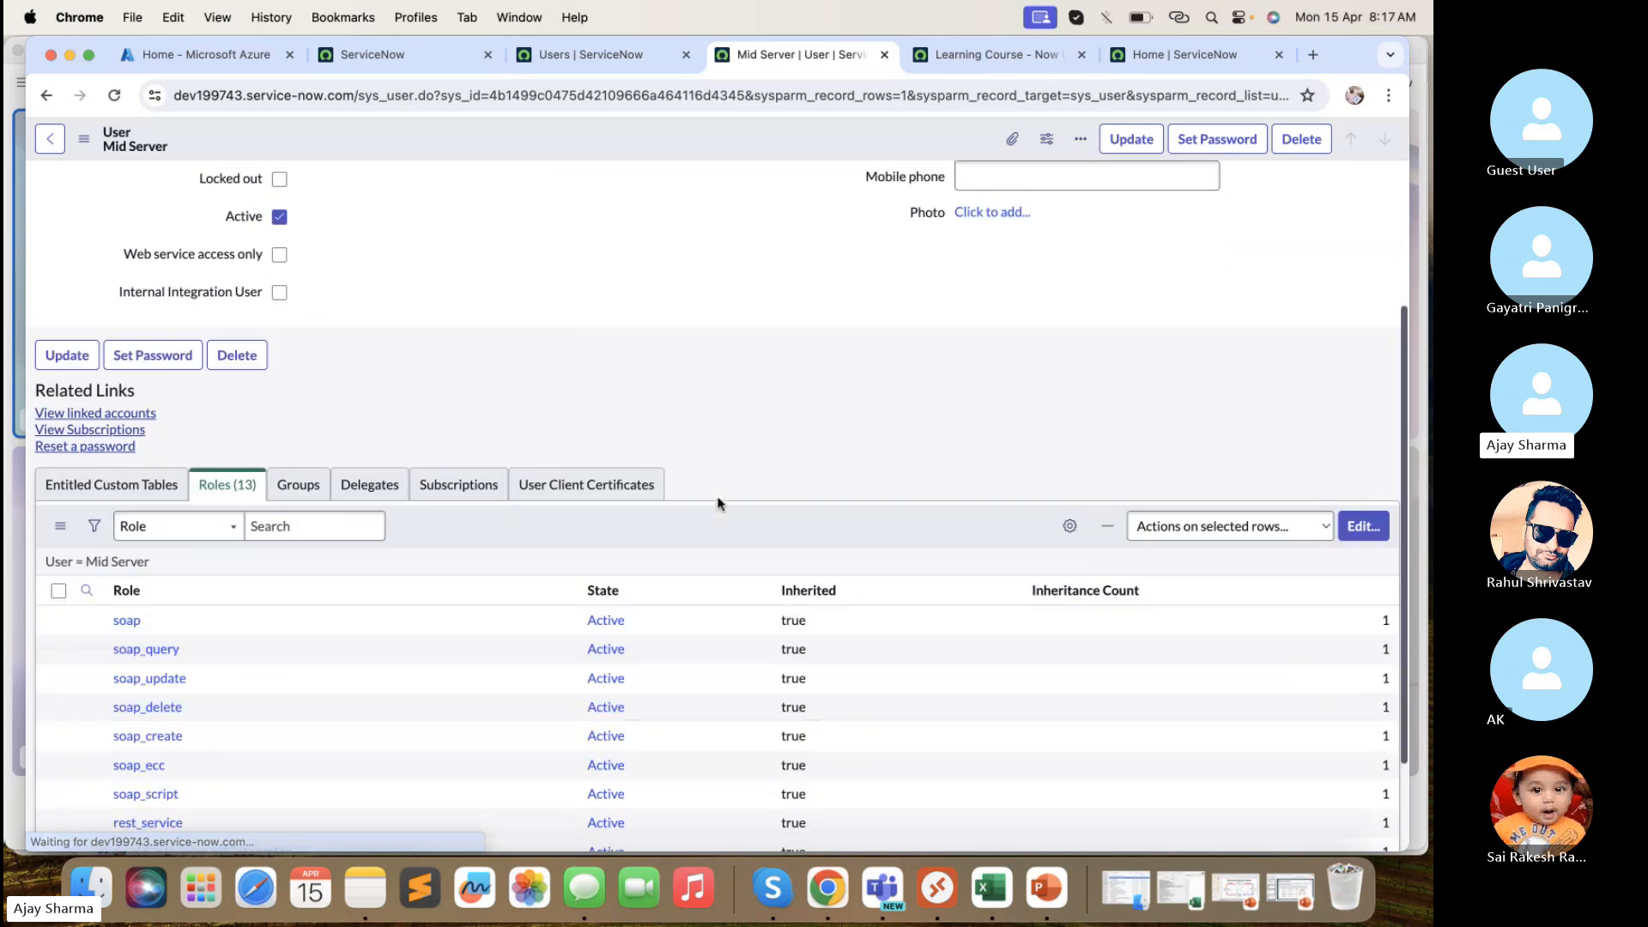
# - Focus the User ID field and dismiss the saved-password suggestions
pyautogui.scroll(-3, 718, 504)
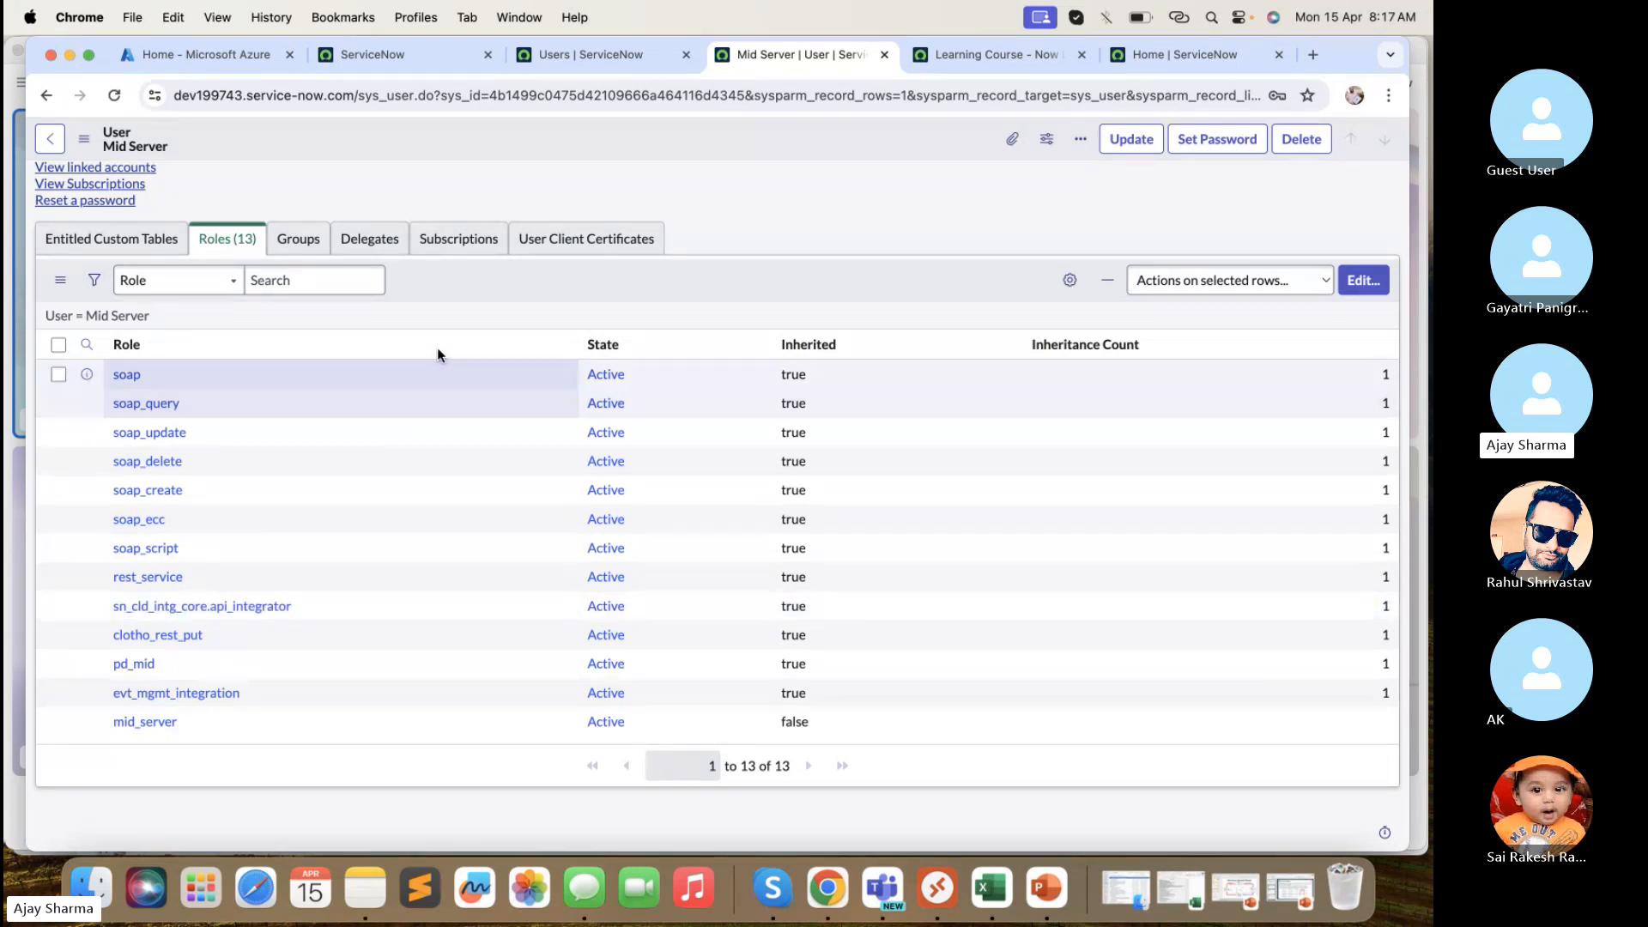
pyautogui.scroll(10, 503, 264)
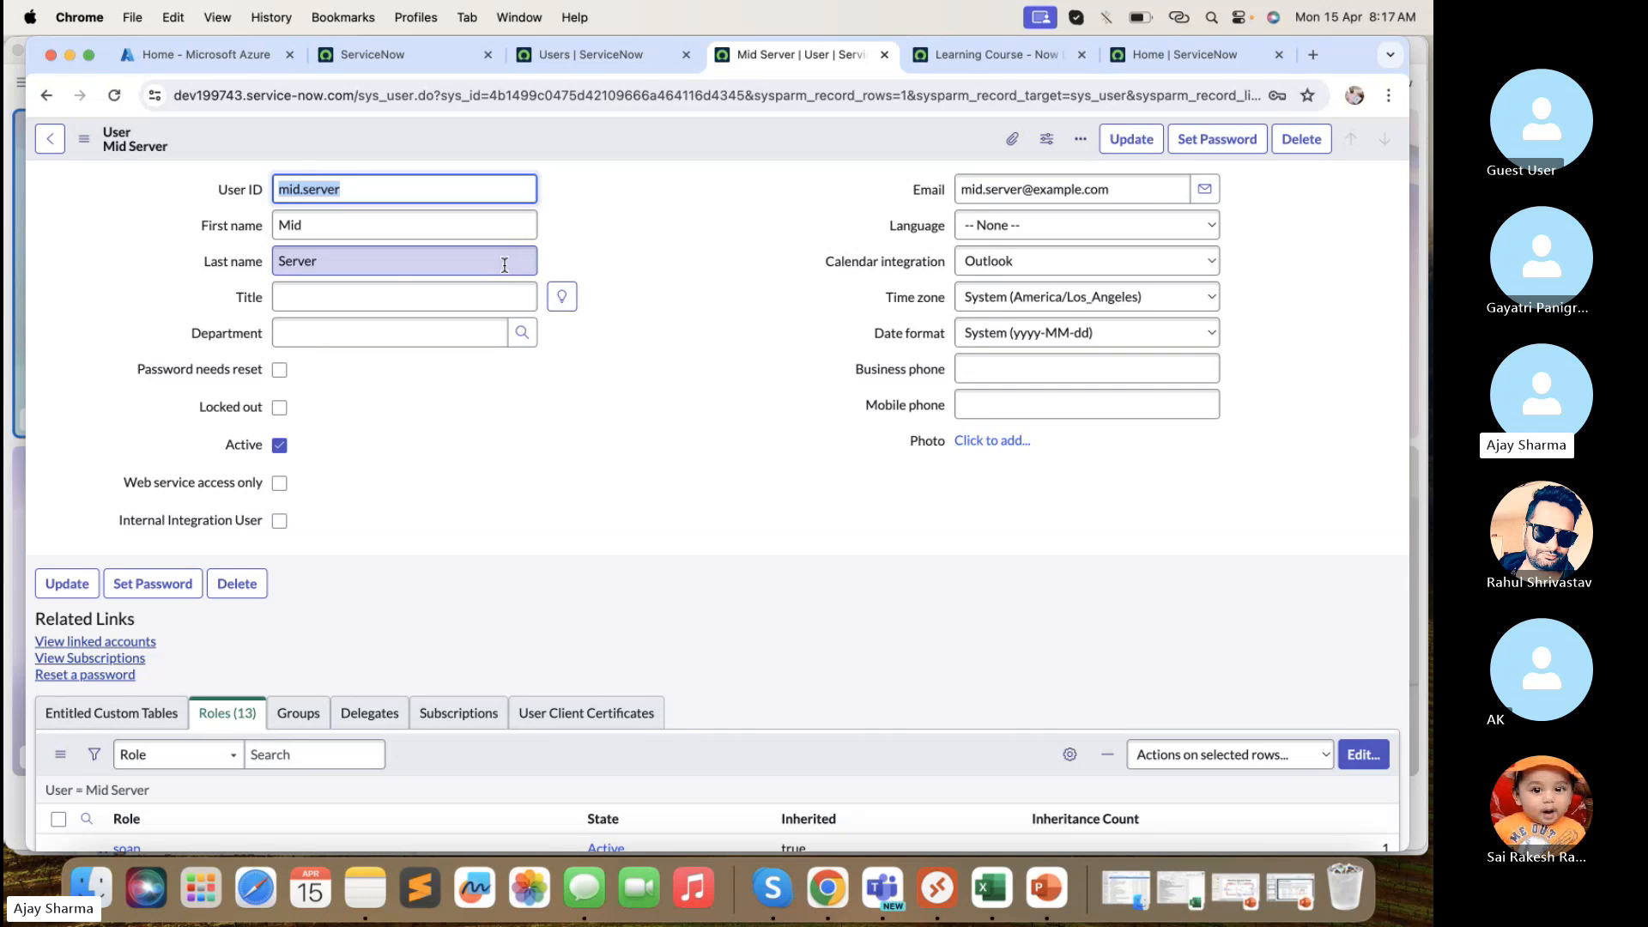
pyautogui.click(512, 190)
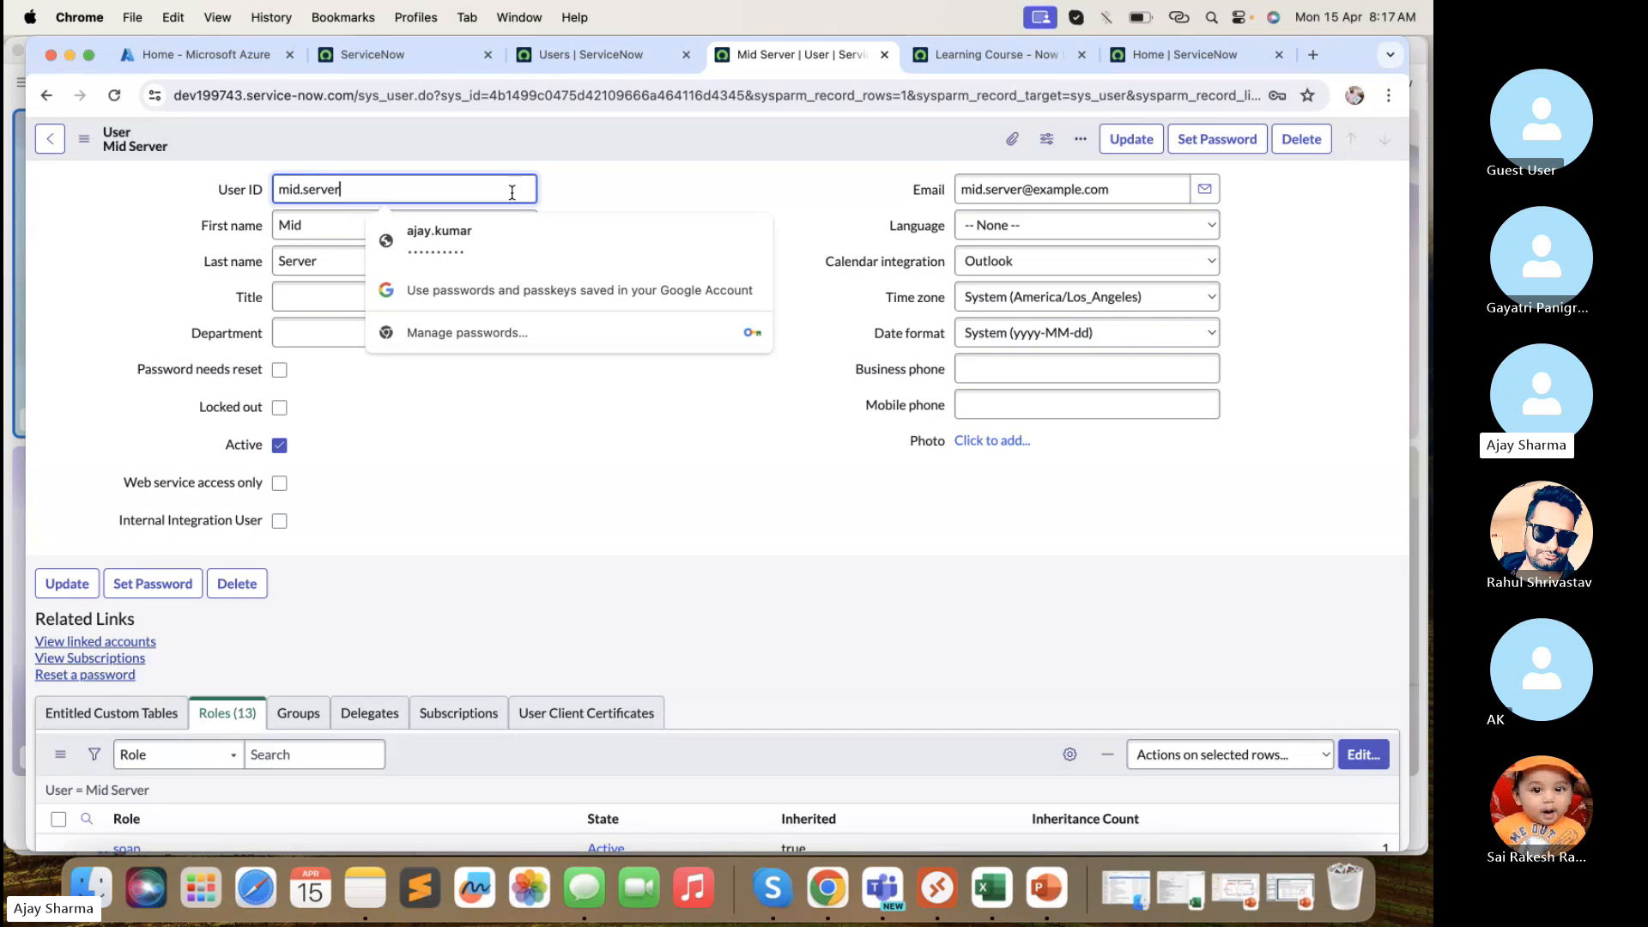
pyautogui.click(622, 176)
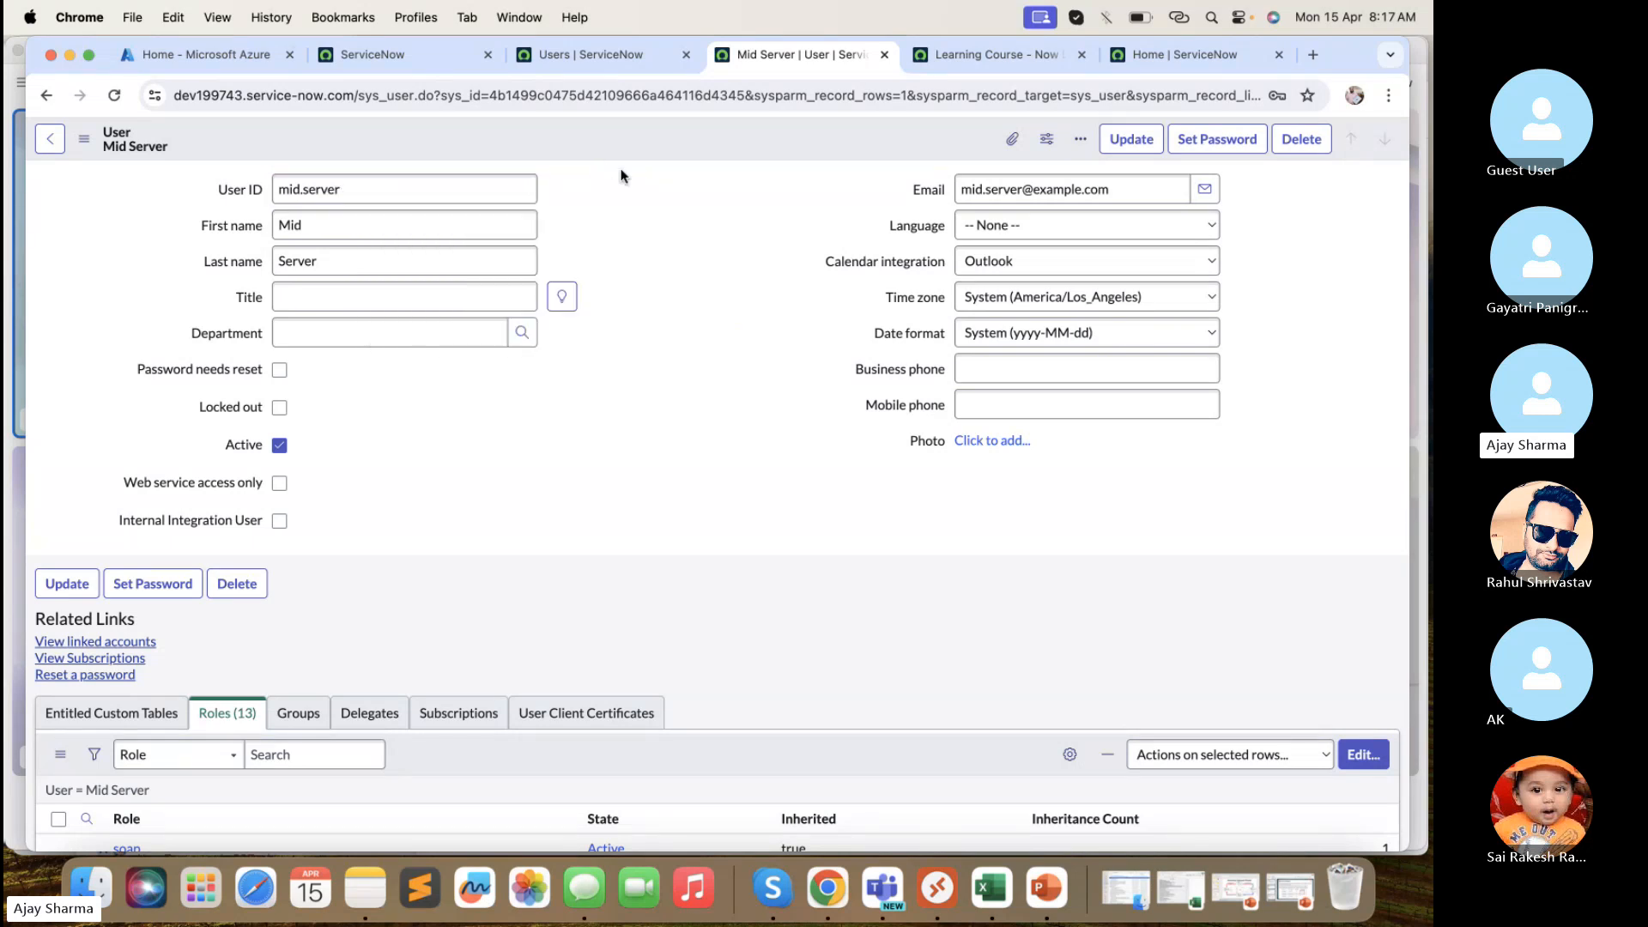
pyautogui.scroll(-3, 644, 369)
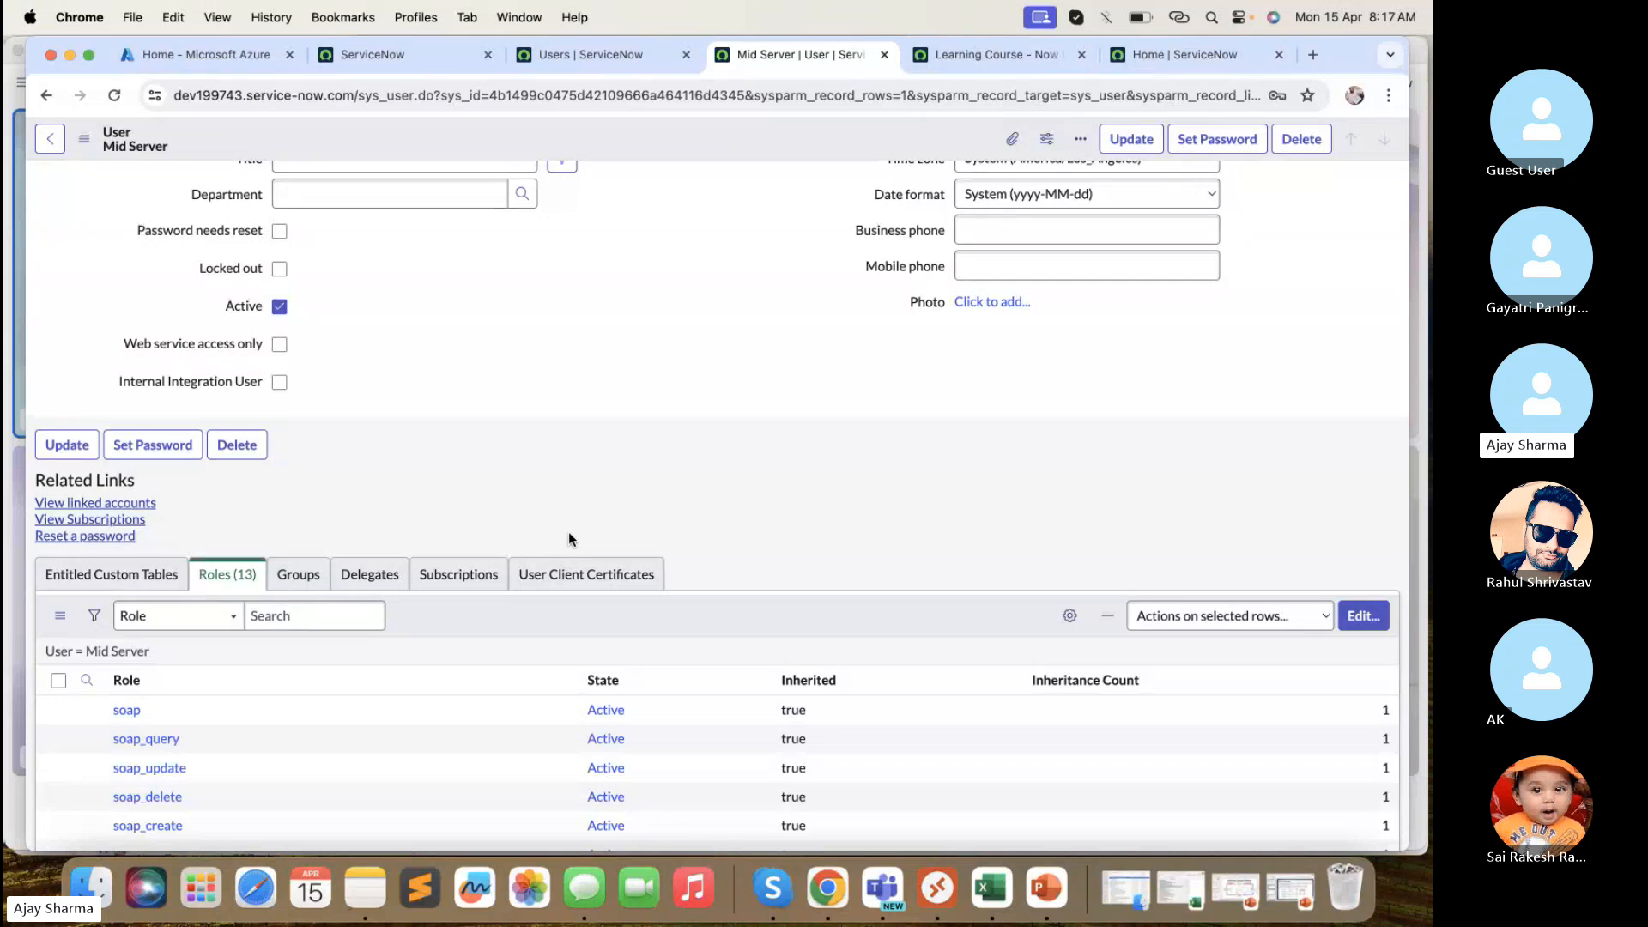
pyautogui.scroll(3, 568, 533)
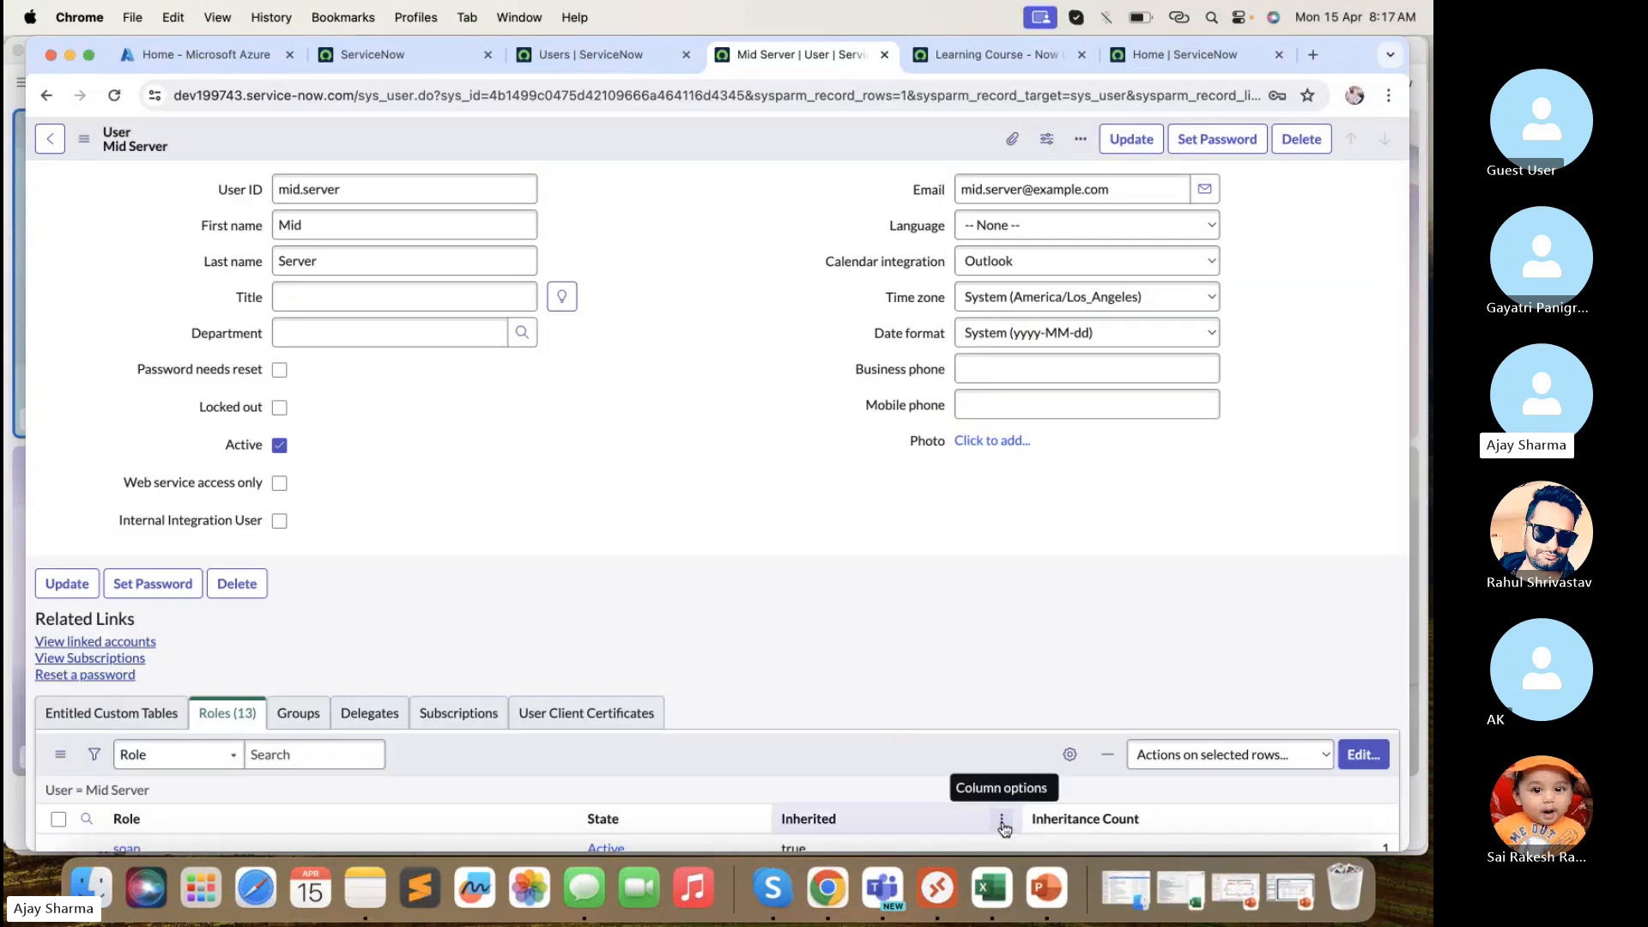
# - Hide the slide presentation and bring up the Remote Desktop list of saved PCs
pyautogui.click(1046, 888)
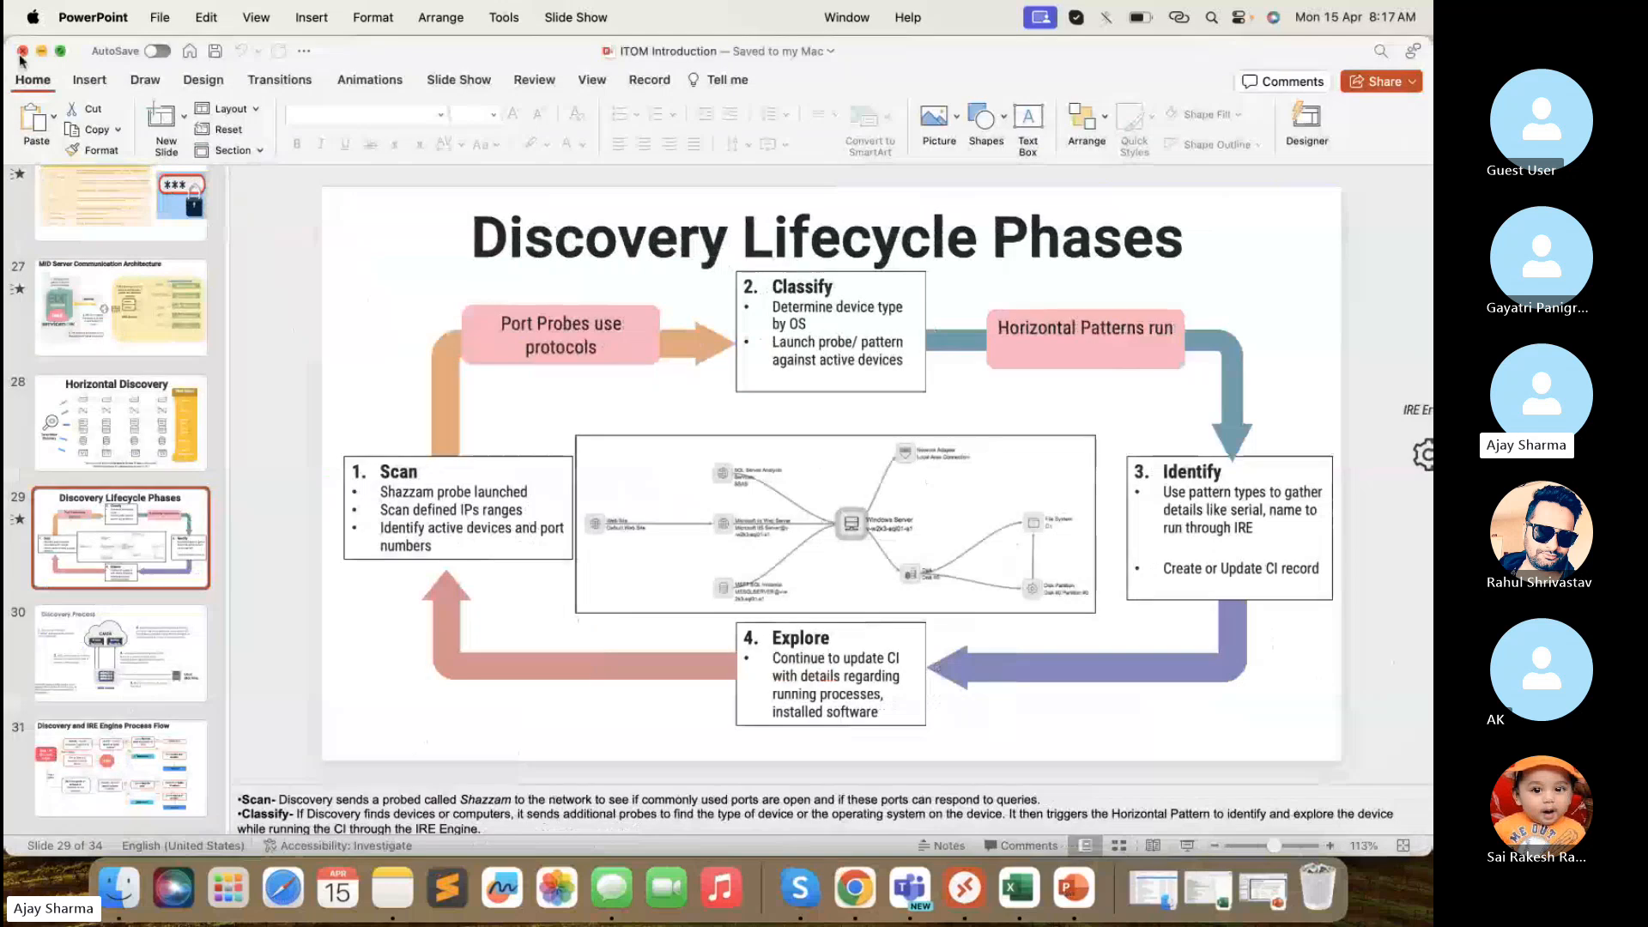
pyautogui.click(41, 51)
pyautogui.click(938, 894)
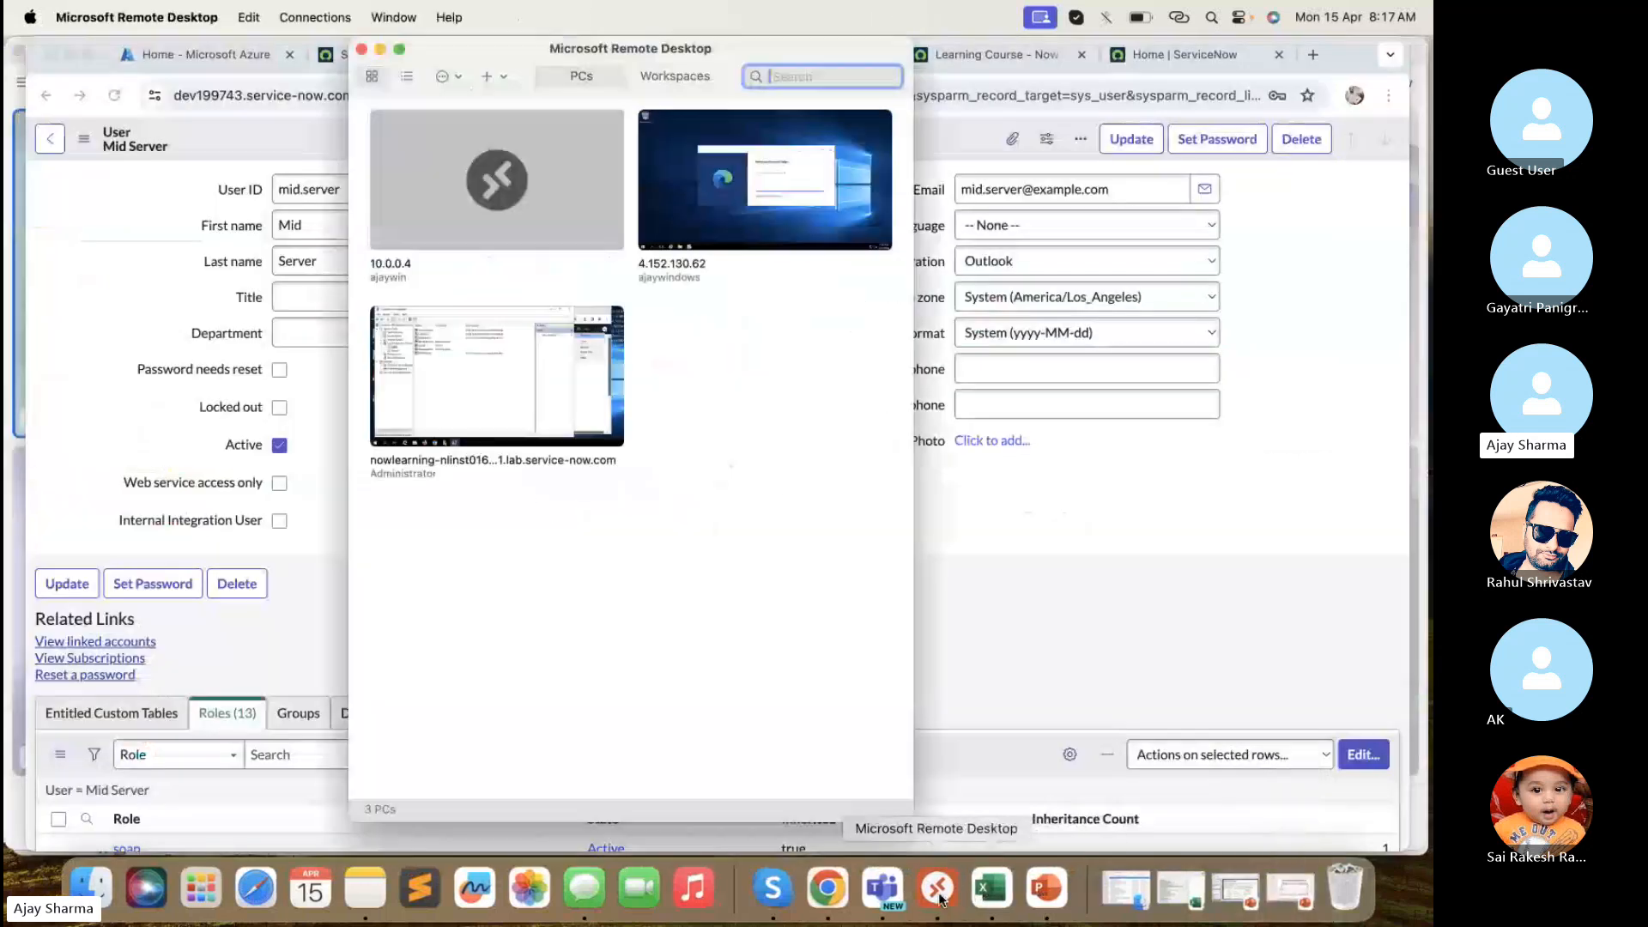
pyautogui.click(1248, 258)
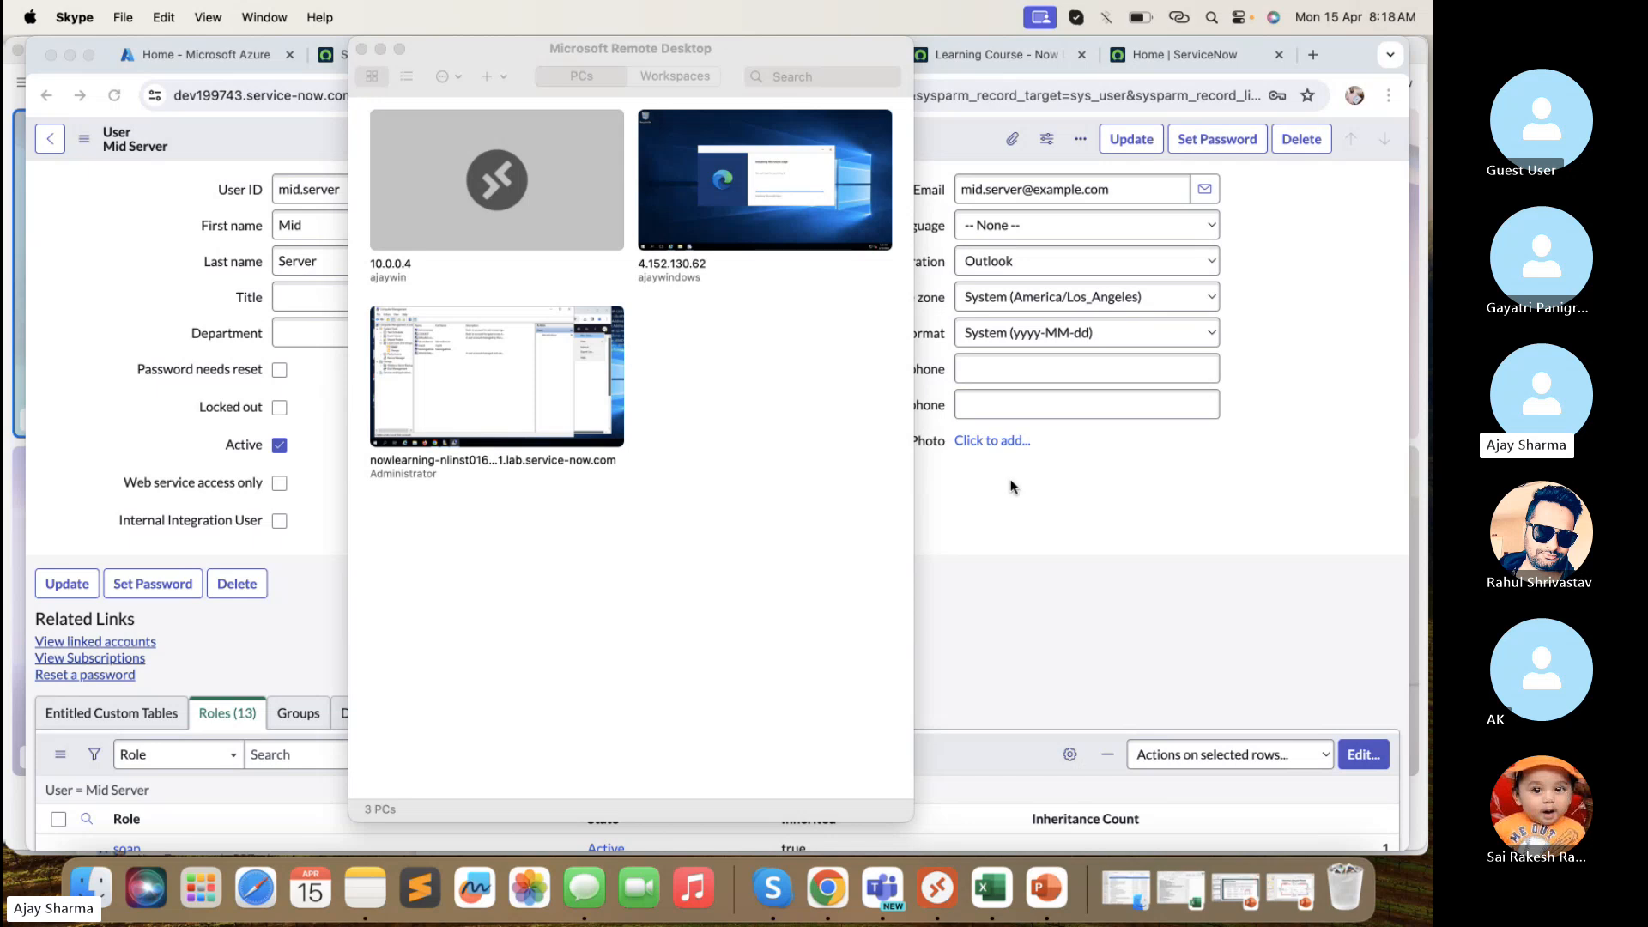
# - Begin adding a new PC with a new user account in Remote Desktop, then cancel both
pyautogui.click(759, 50)
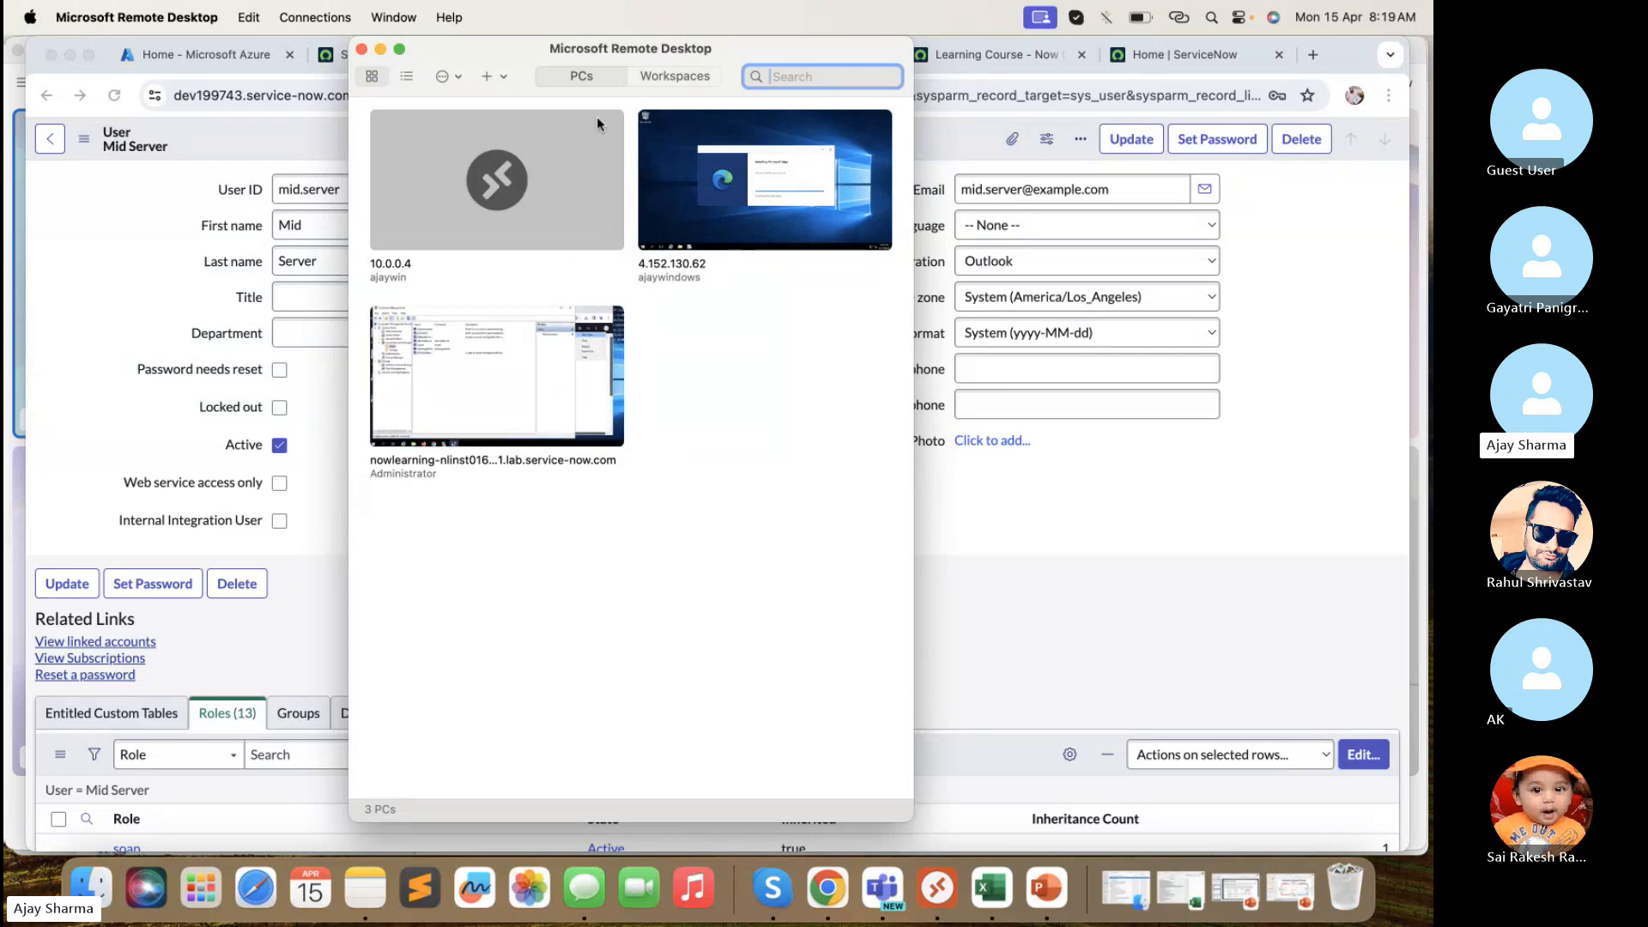
pyautogui.click(488, 77)
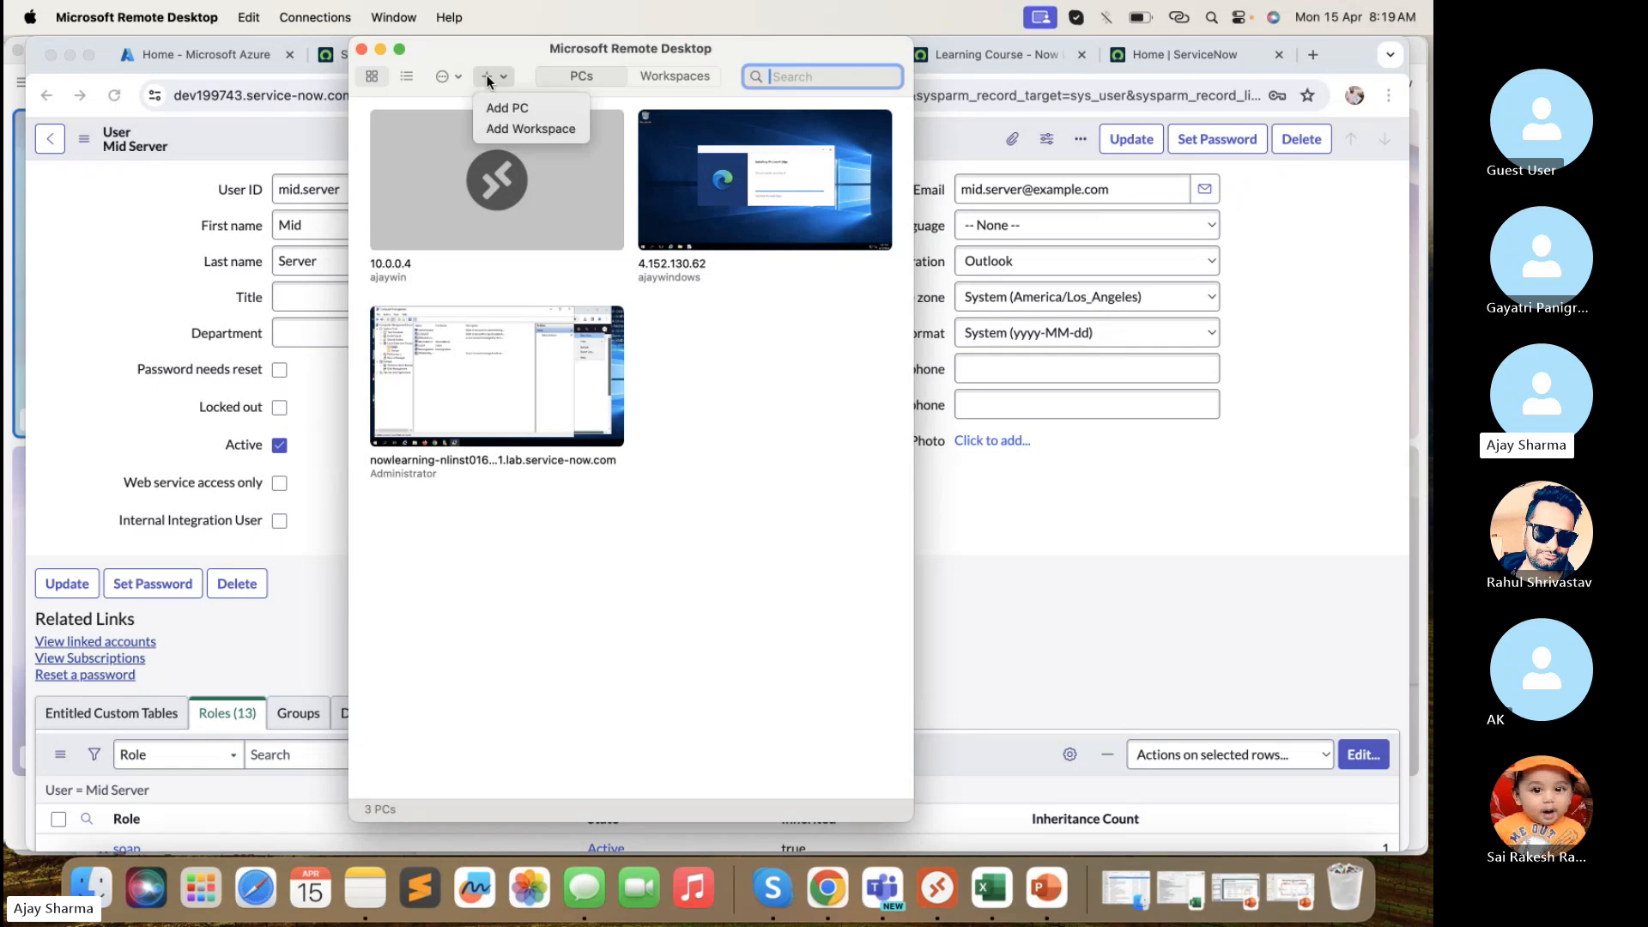
pyautogui.click(505, 108)
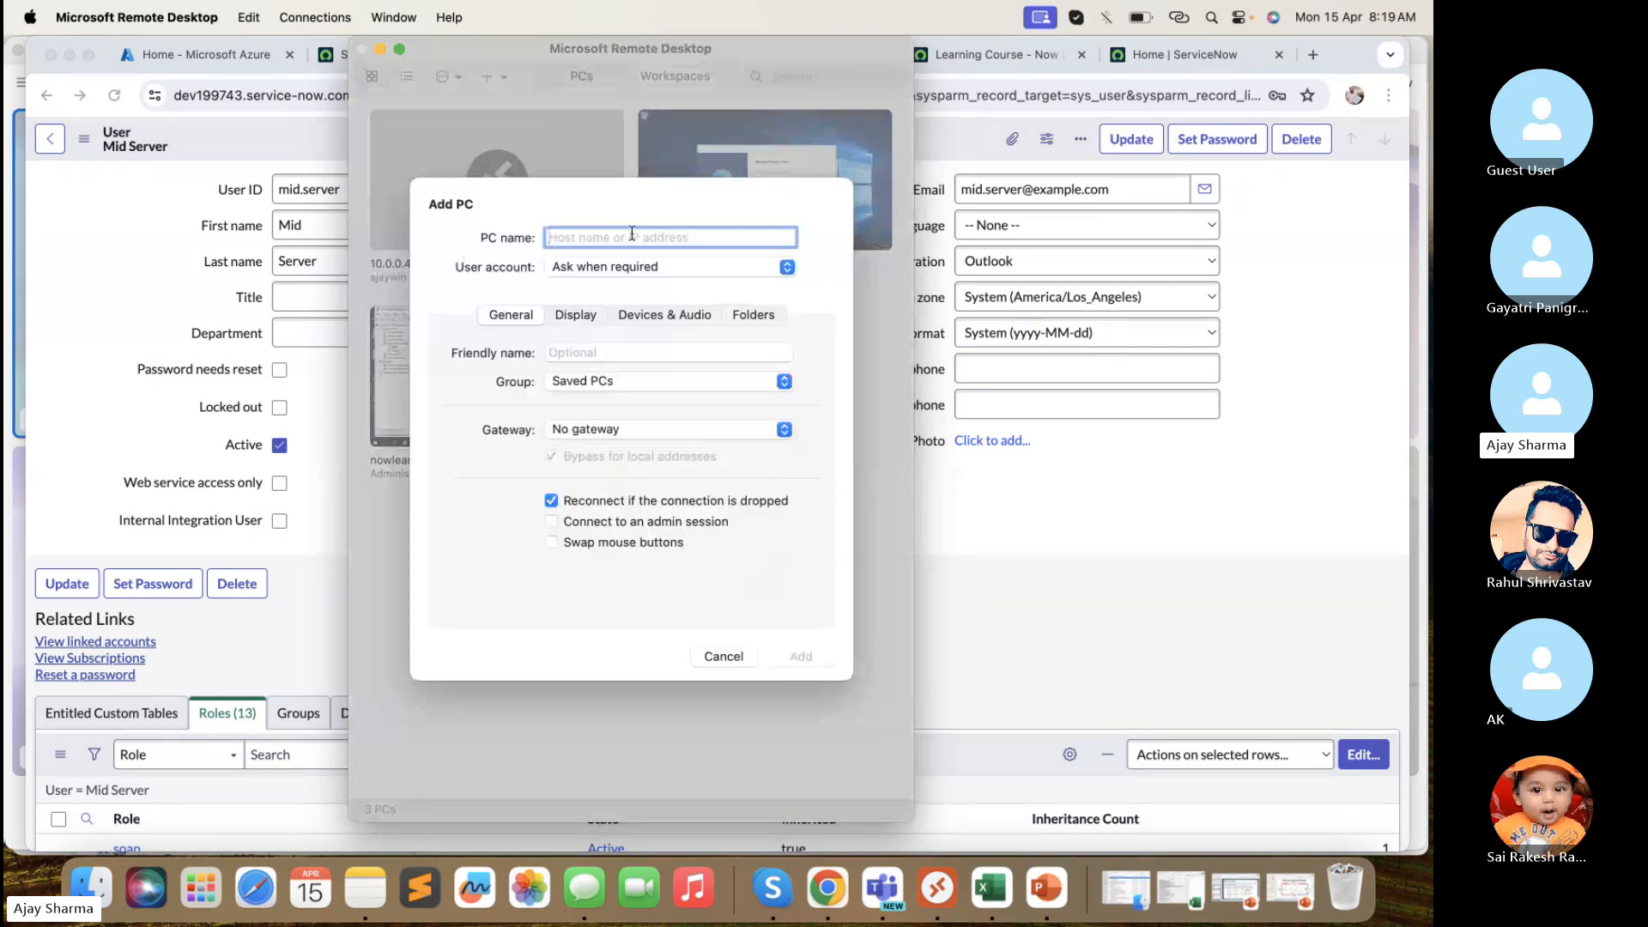
pyautogui.click(624, 271)
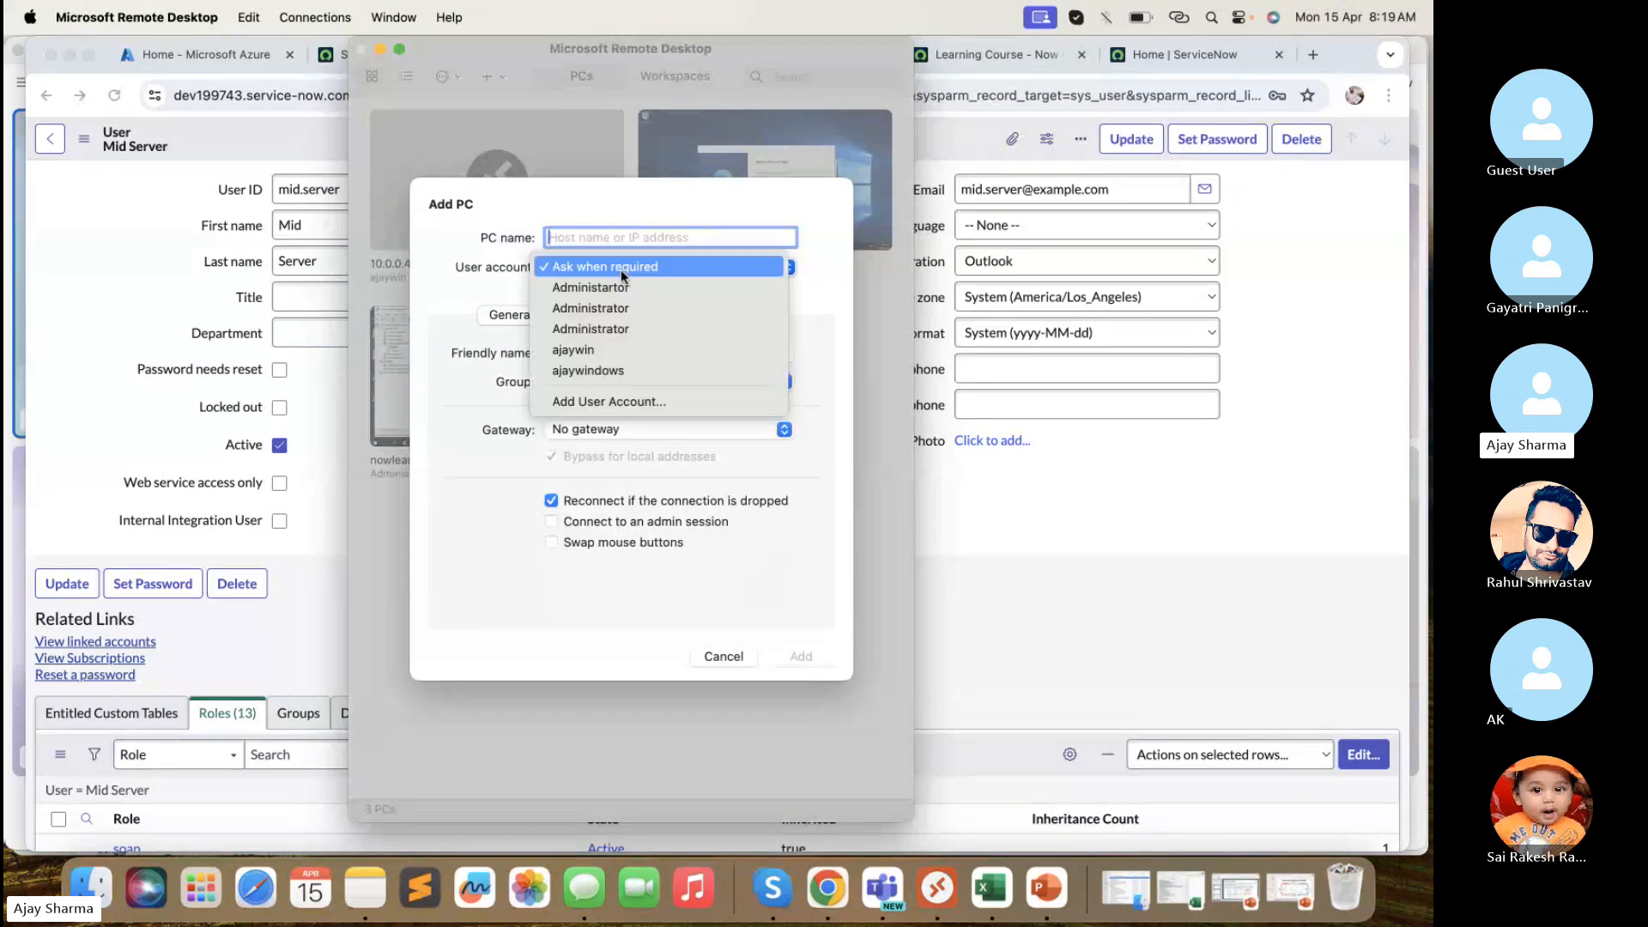
pyautogui.click(609, 401)
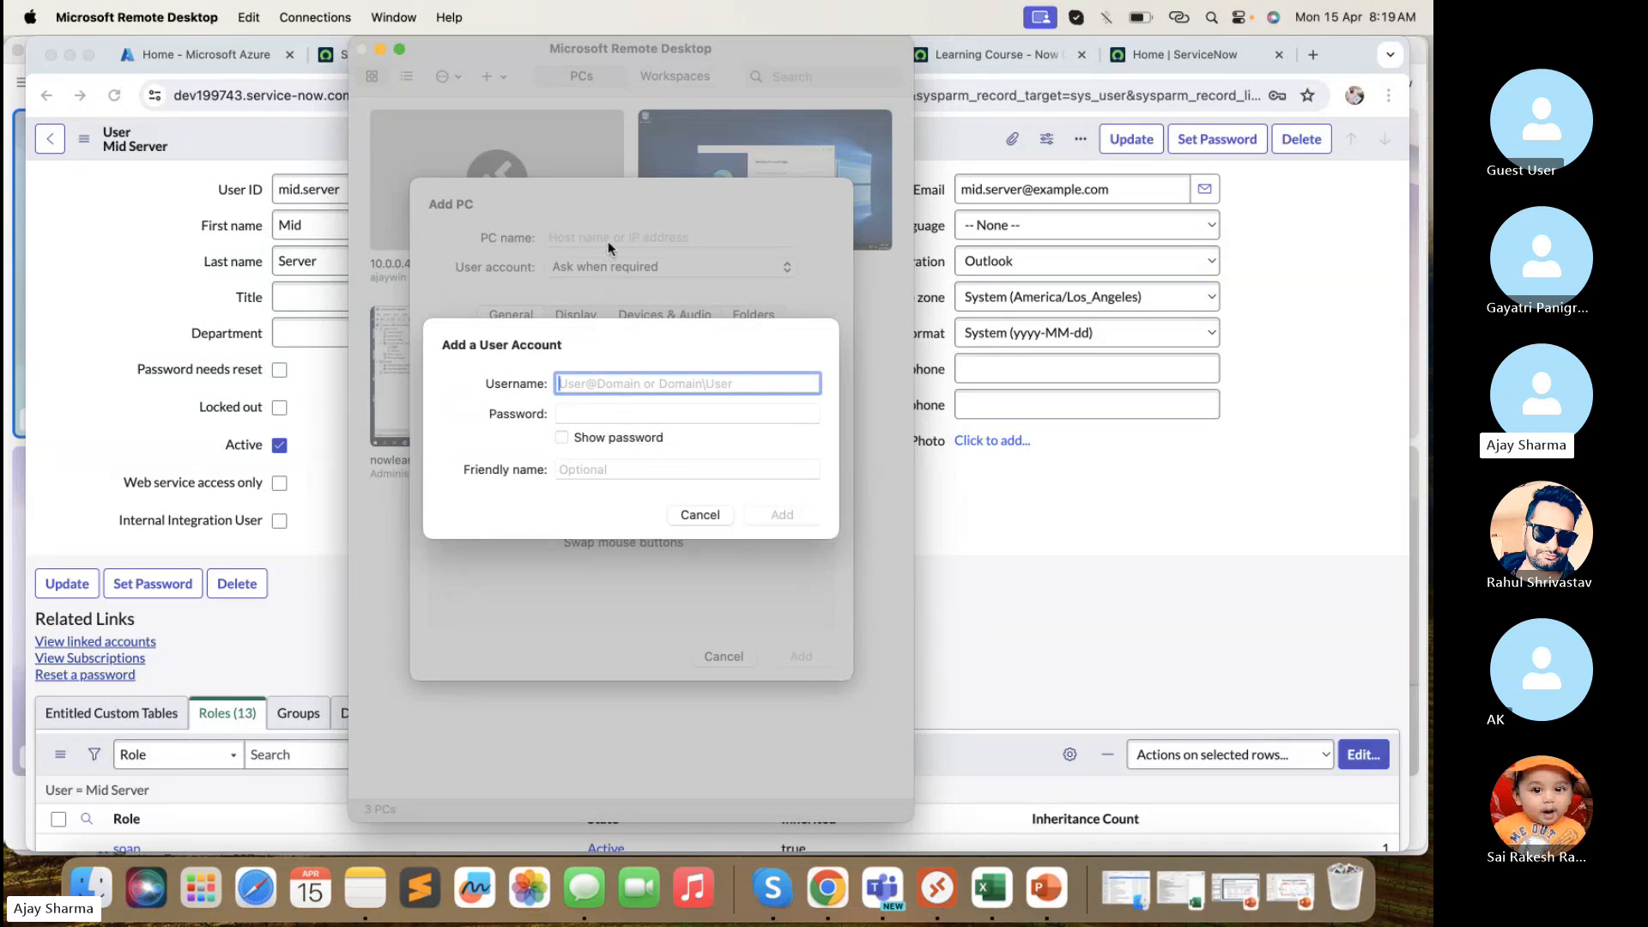
pyautogui.click(706, 517)
pyautogui.click(726, 656)
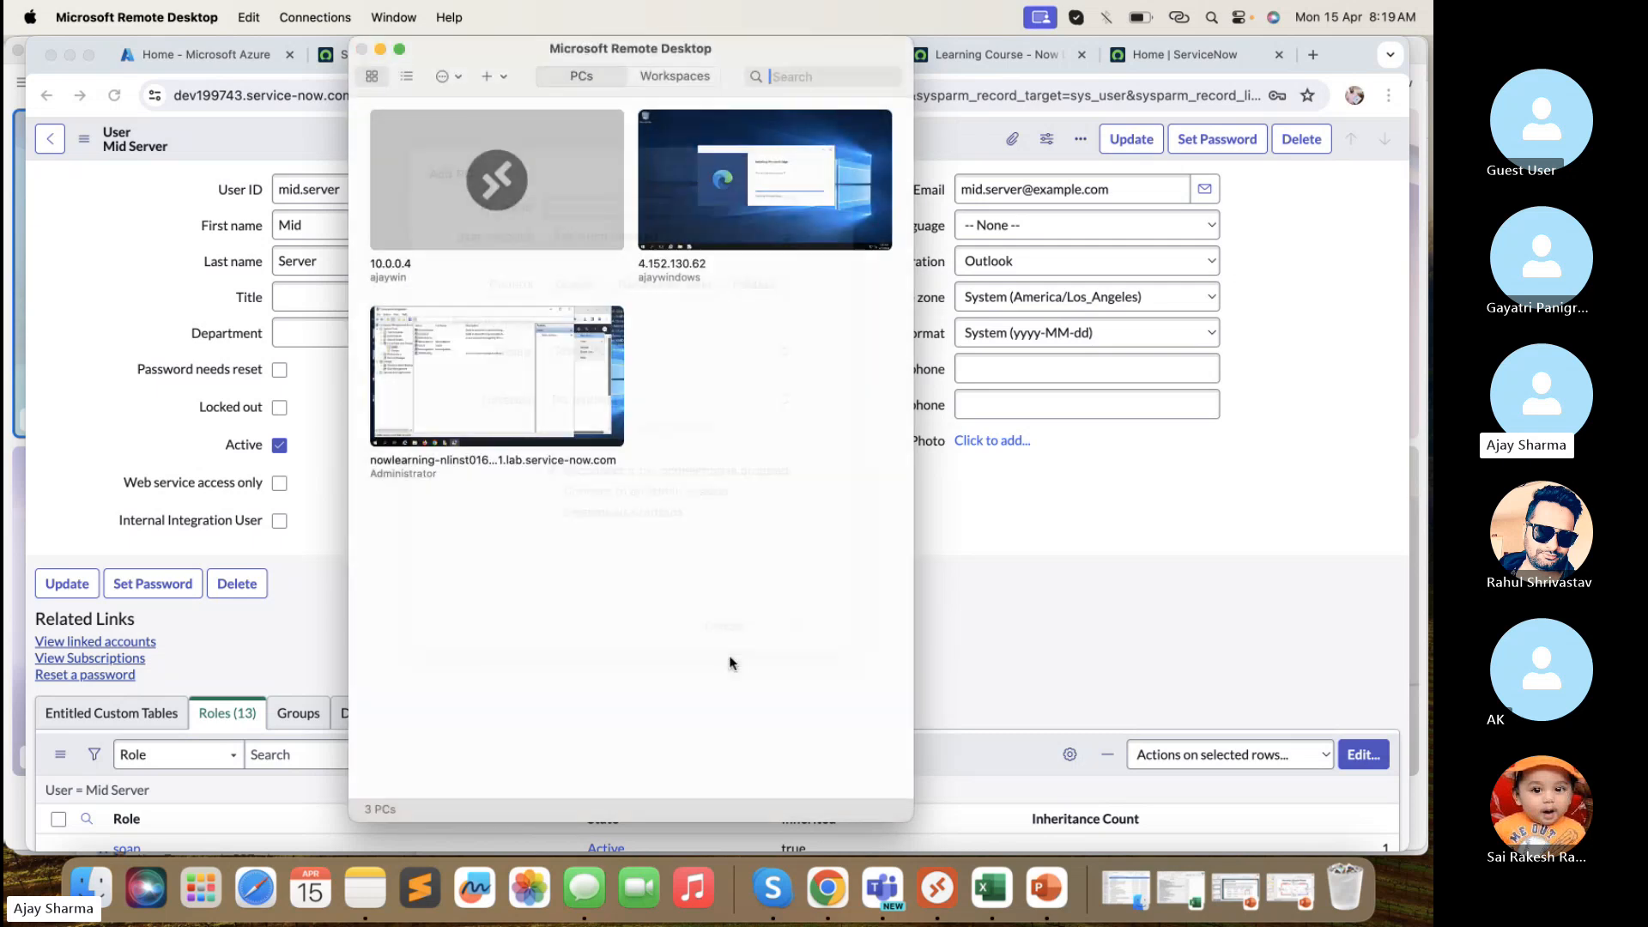
# - Return to the browser and show the Microsoft Azure home page with recent virtual machines
pyautogui.click(988, 56)
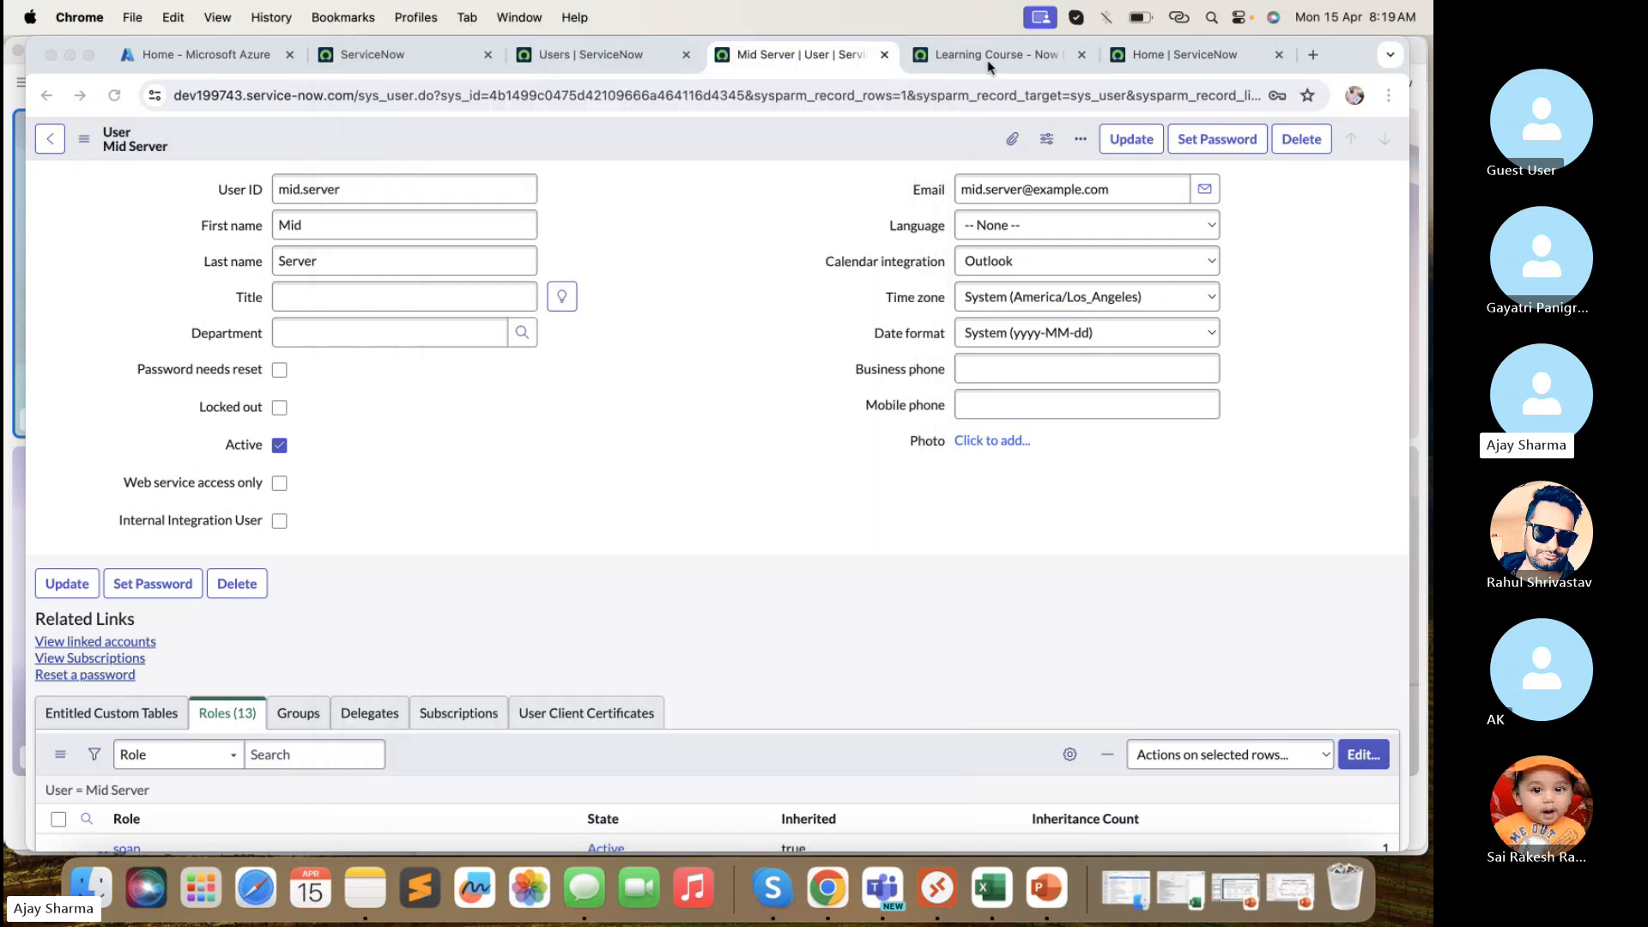
pyautogui.click(987, 57)
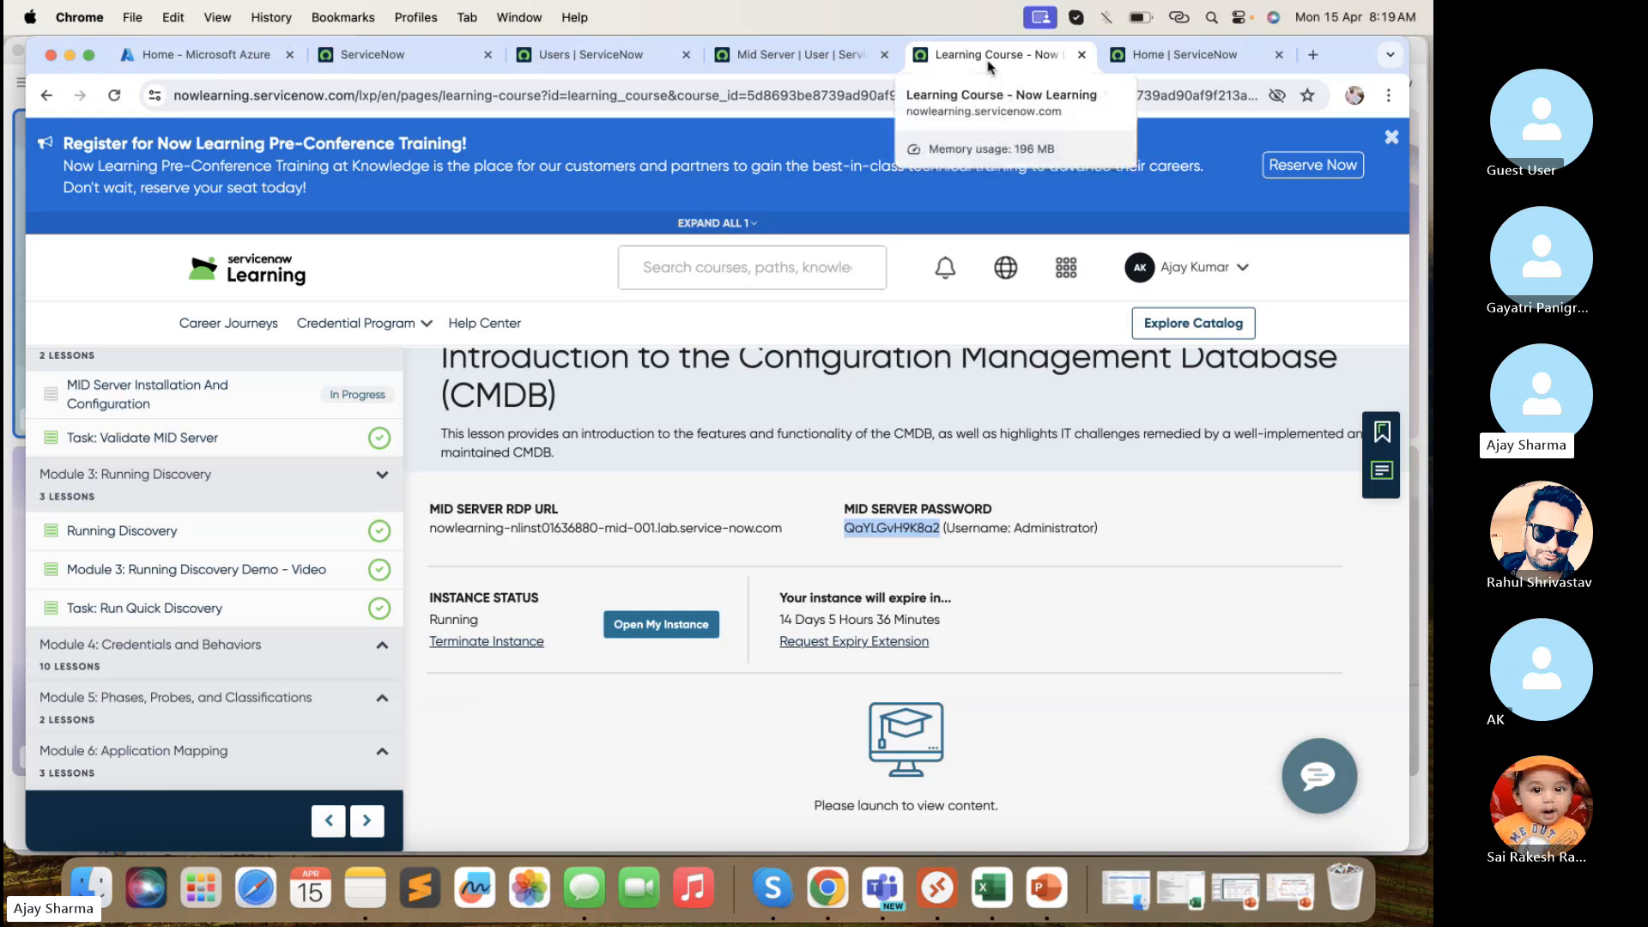
pyautogui.click(196, 54)
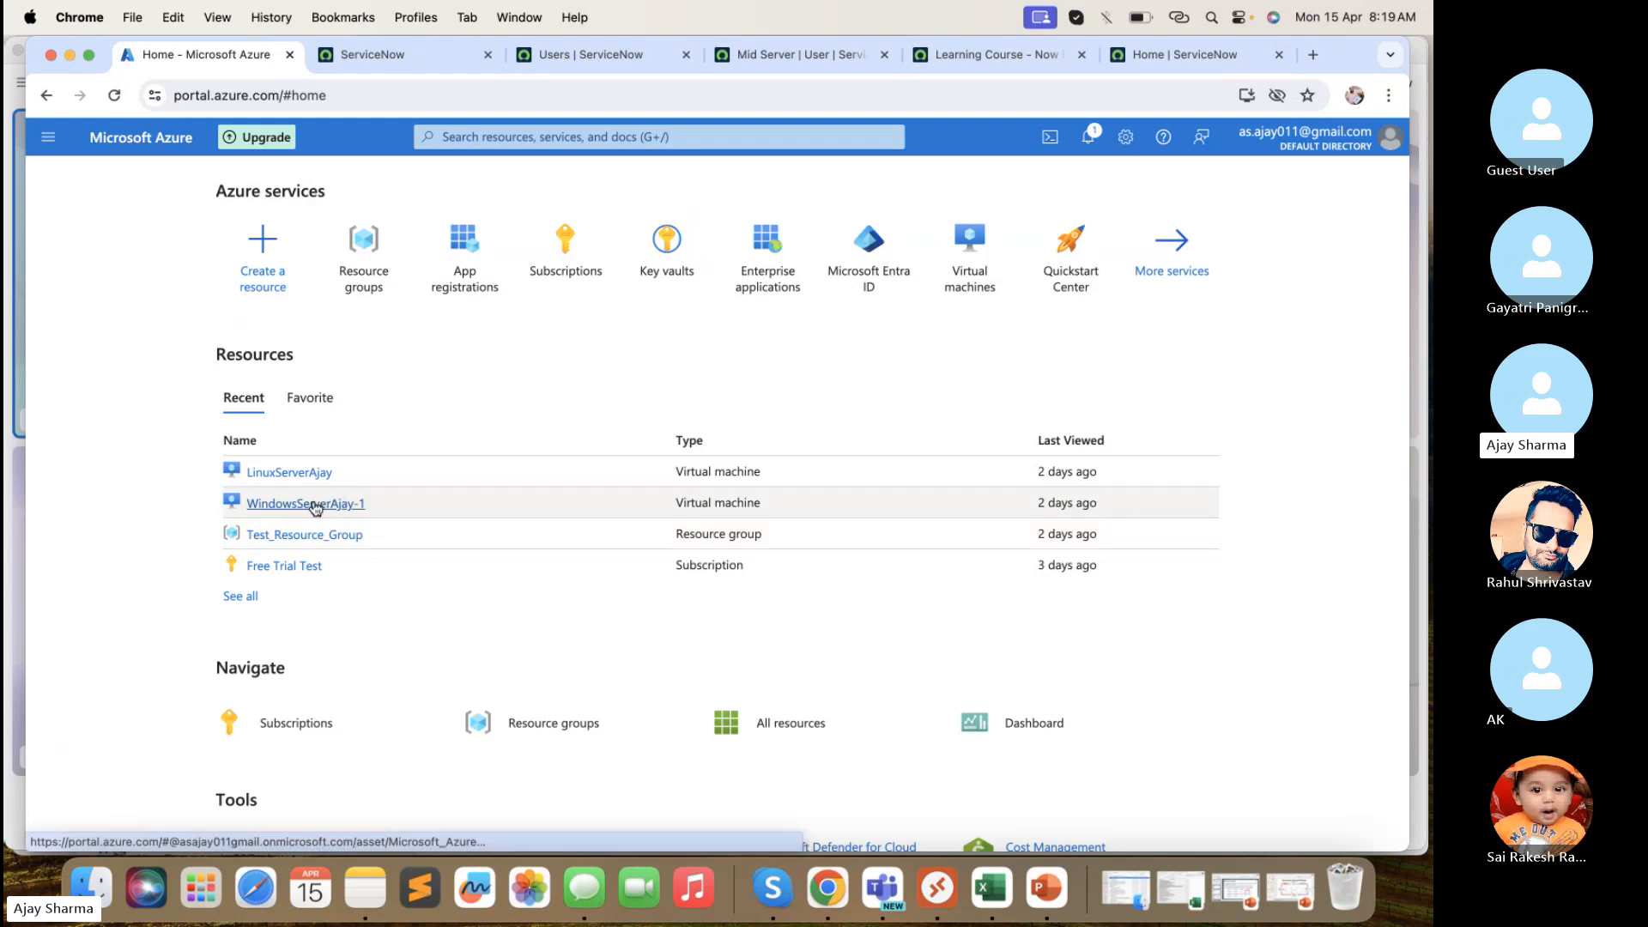
pyautogui.moveTo(316, 508)
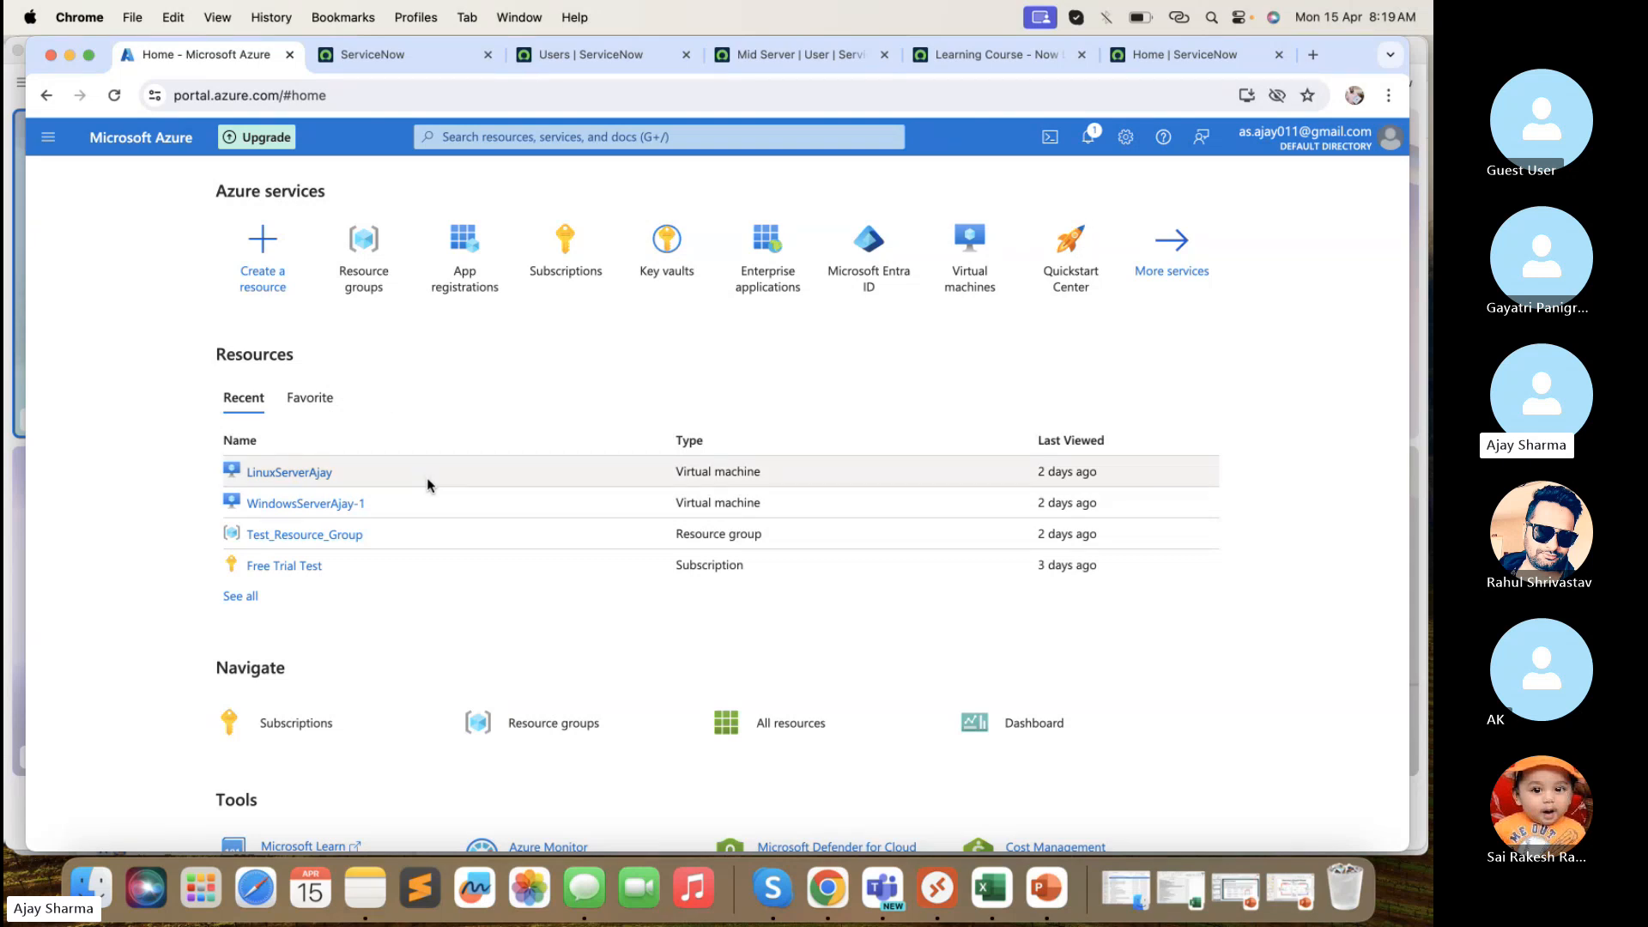
# - Connect to the remote PC at 4.152.130.62, accepting the certificate warning
pyautogui.click(950, 879)
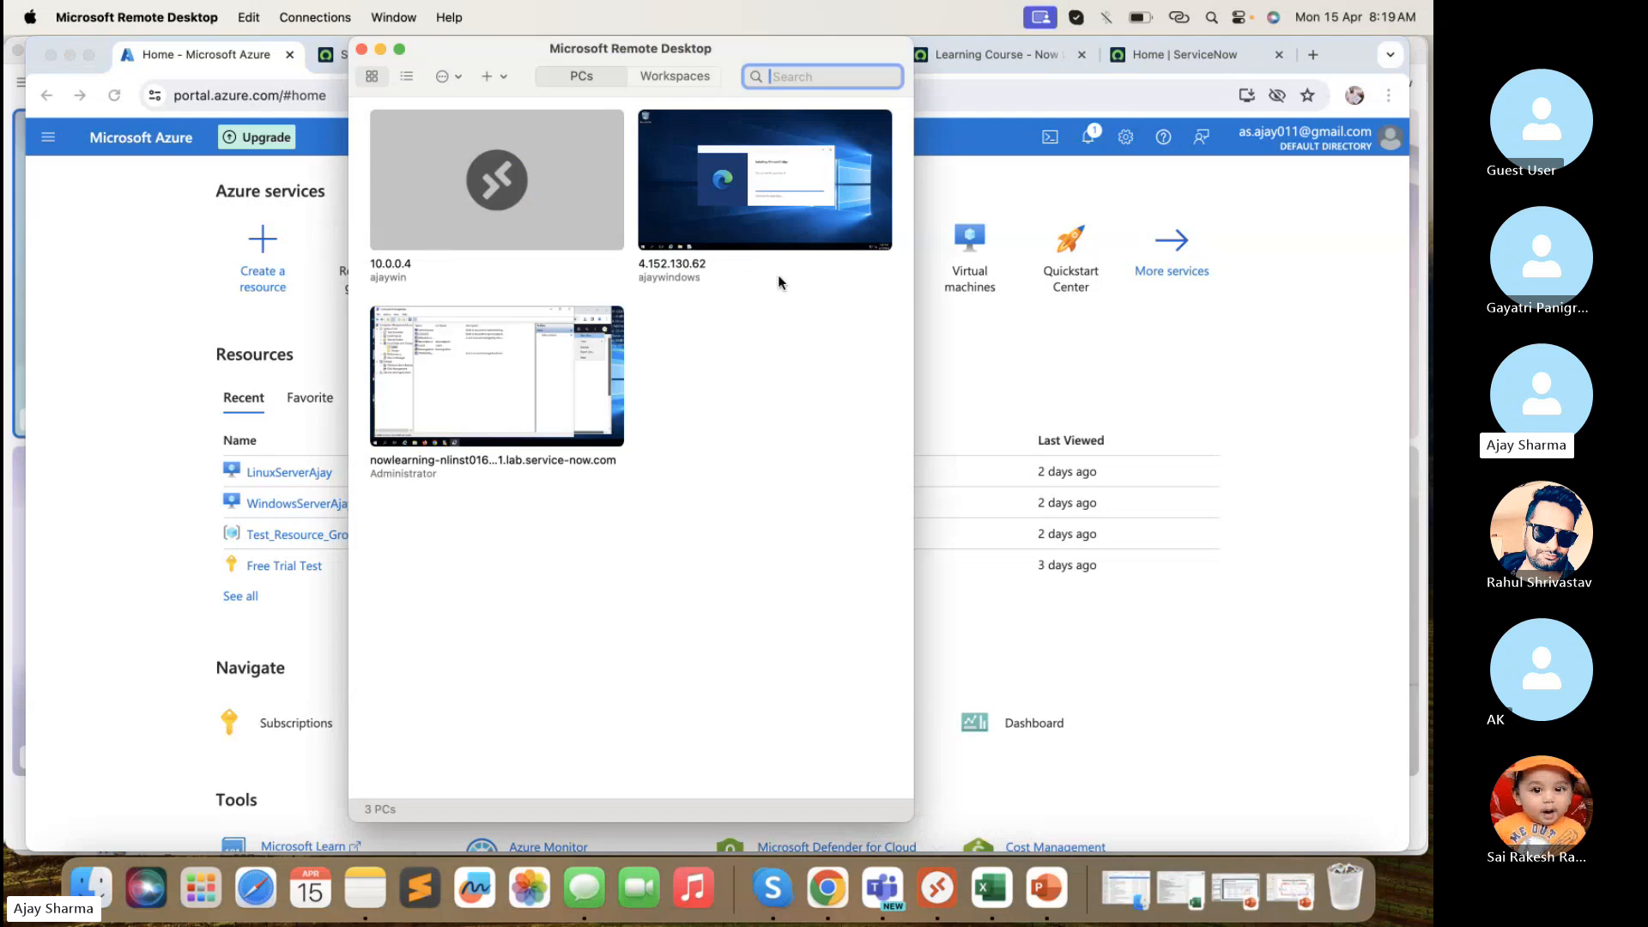
pyautogui.doubleClick(765, 215)
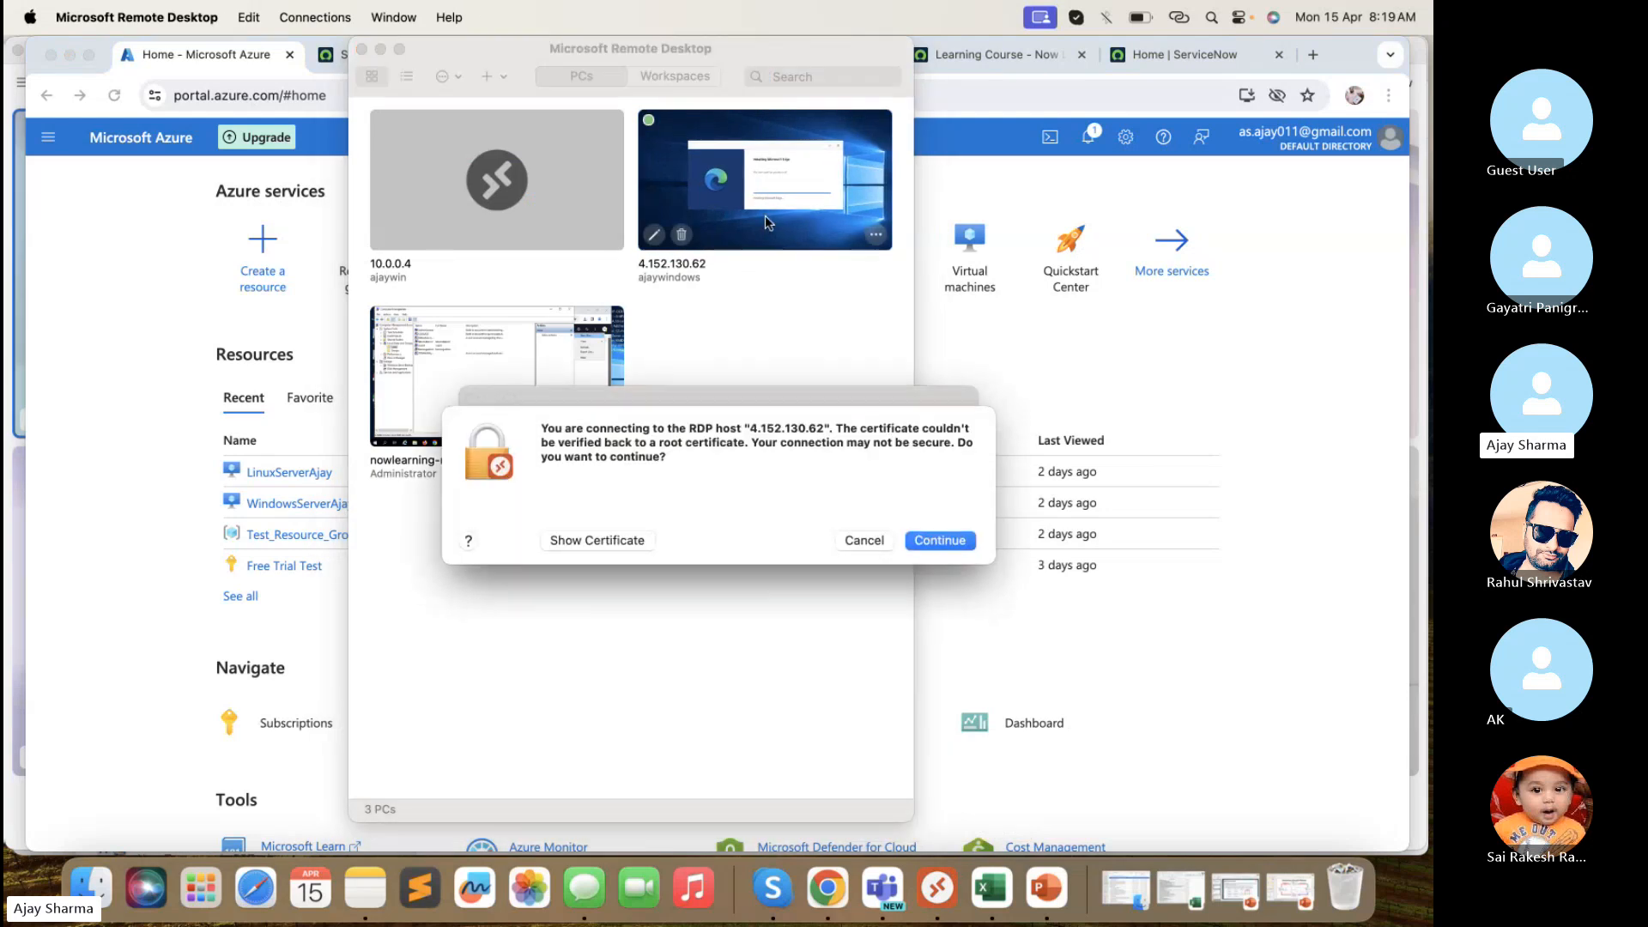
pyautogui.click(953, 551)
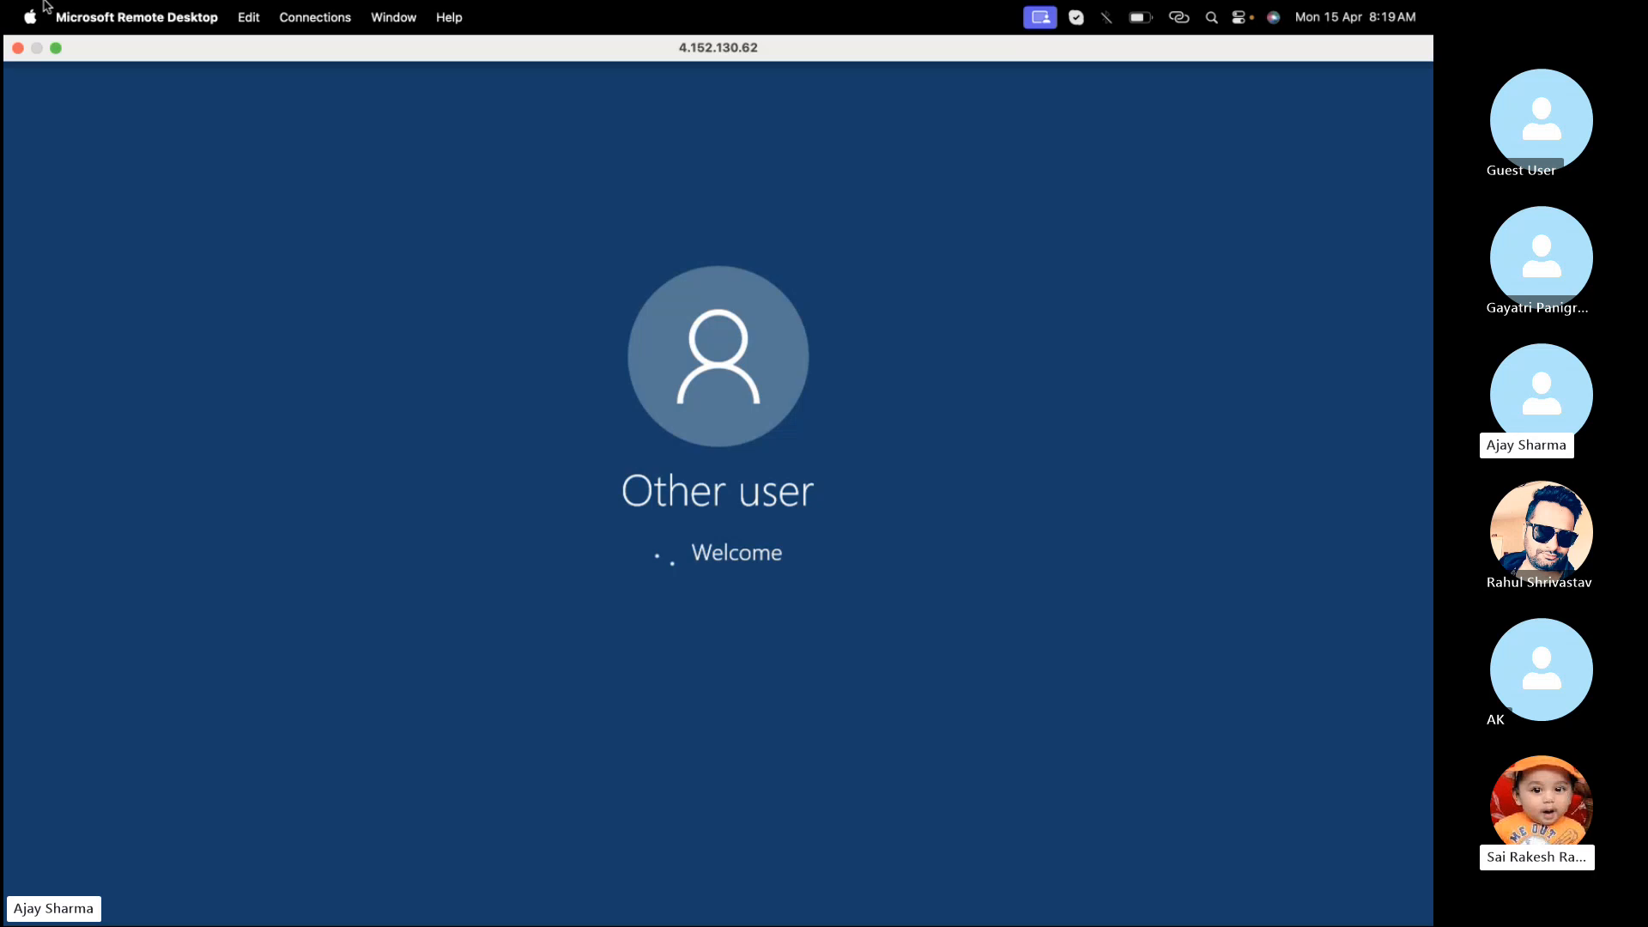
# - Take the remote session out of full screen, widen it, close the PC list, and return to Azure
pyautogui.click(54, 48)
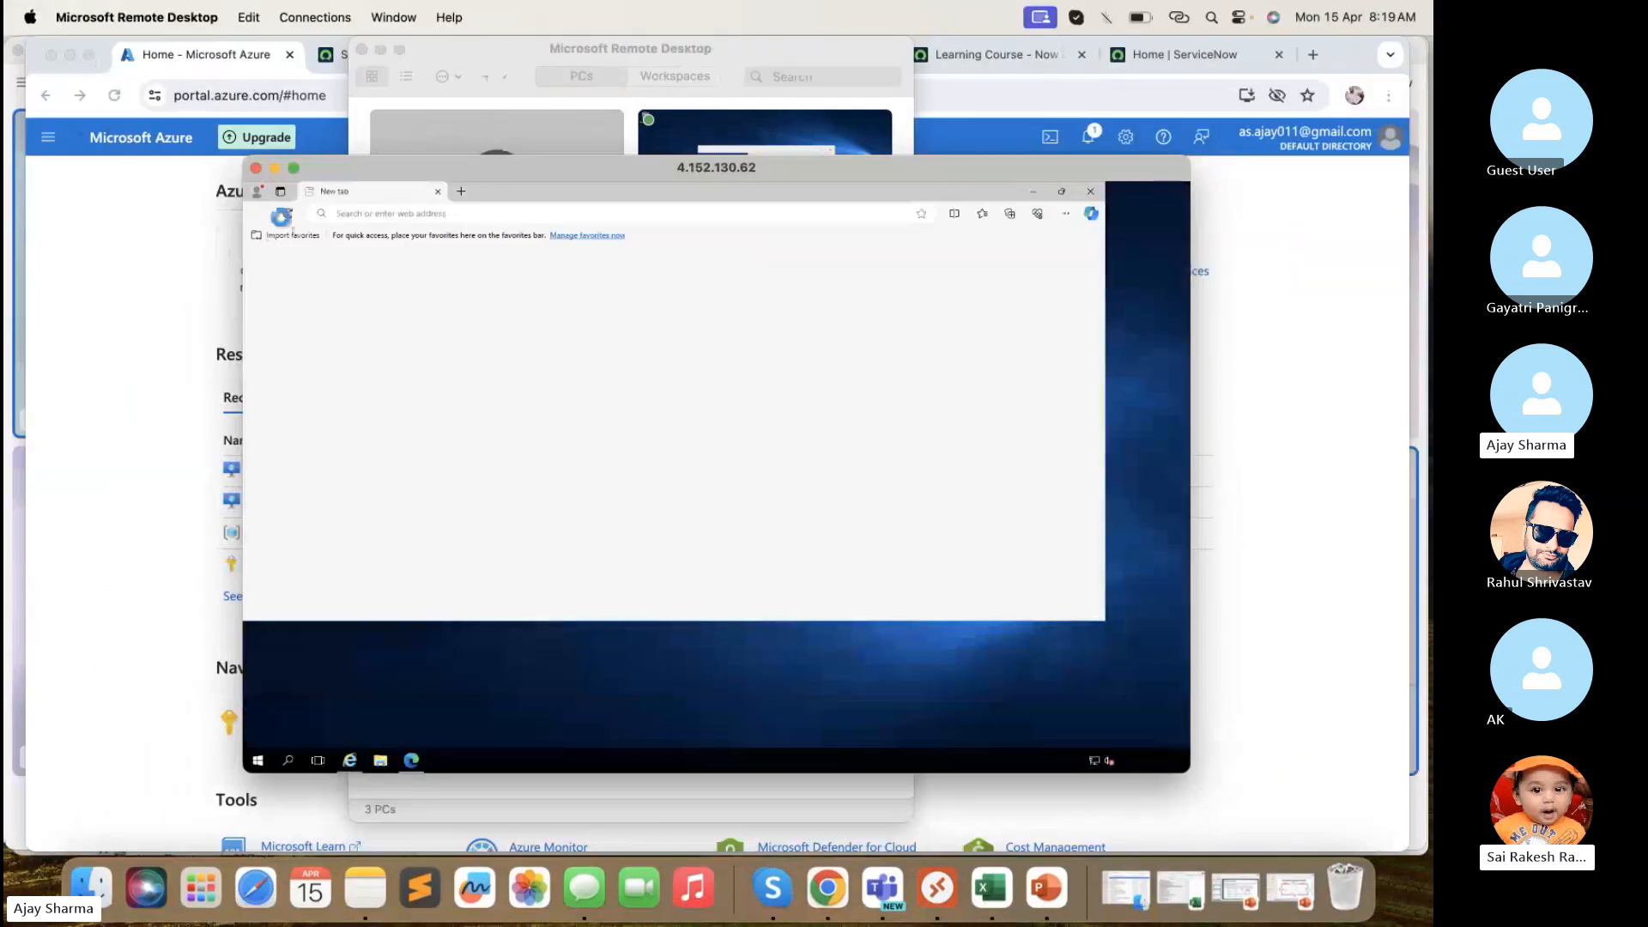
pyautogui.moveTo(243, 283); pyautogui.dragTo(189, 283)
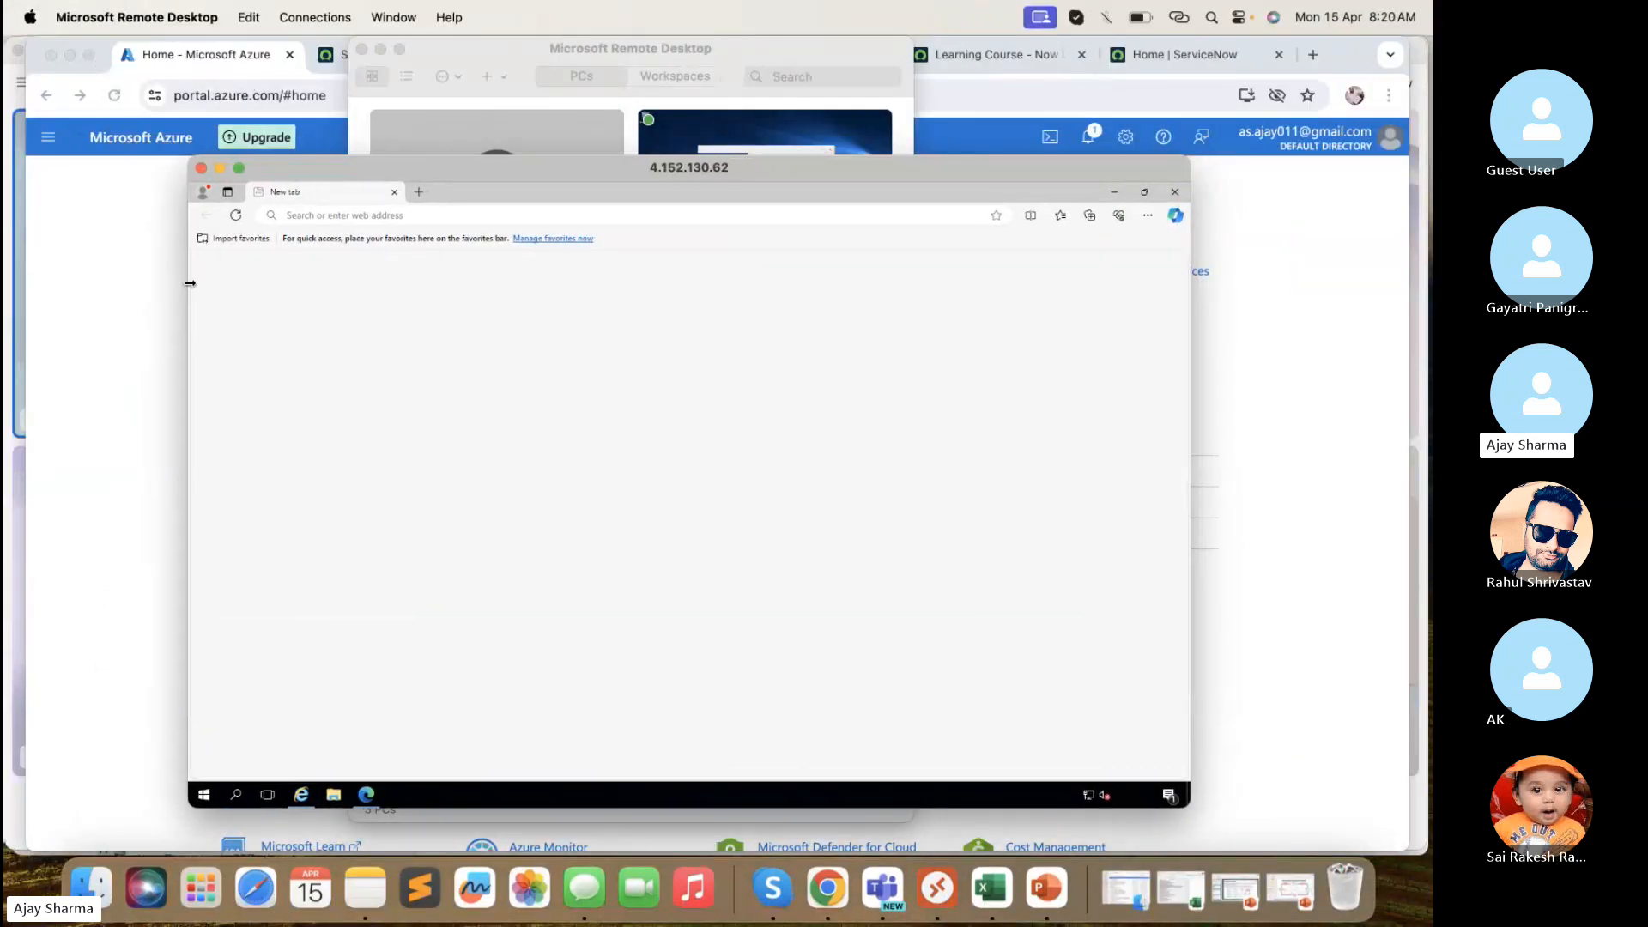
pyautogui.click(491, 52)
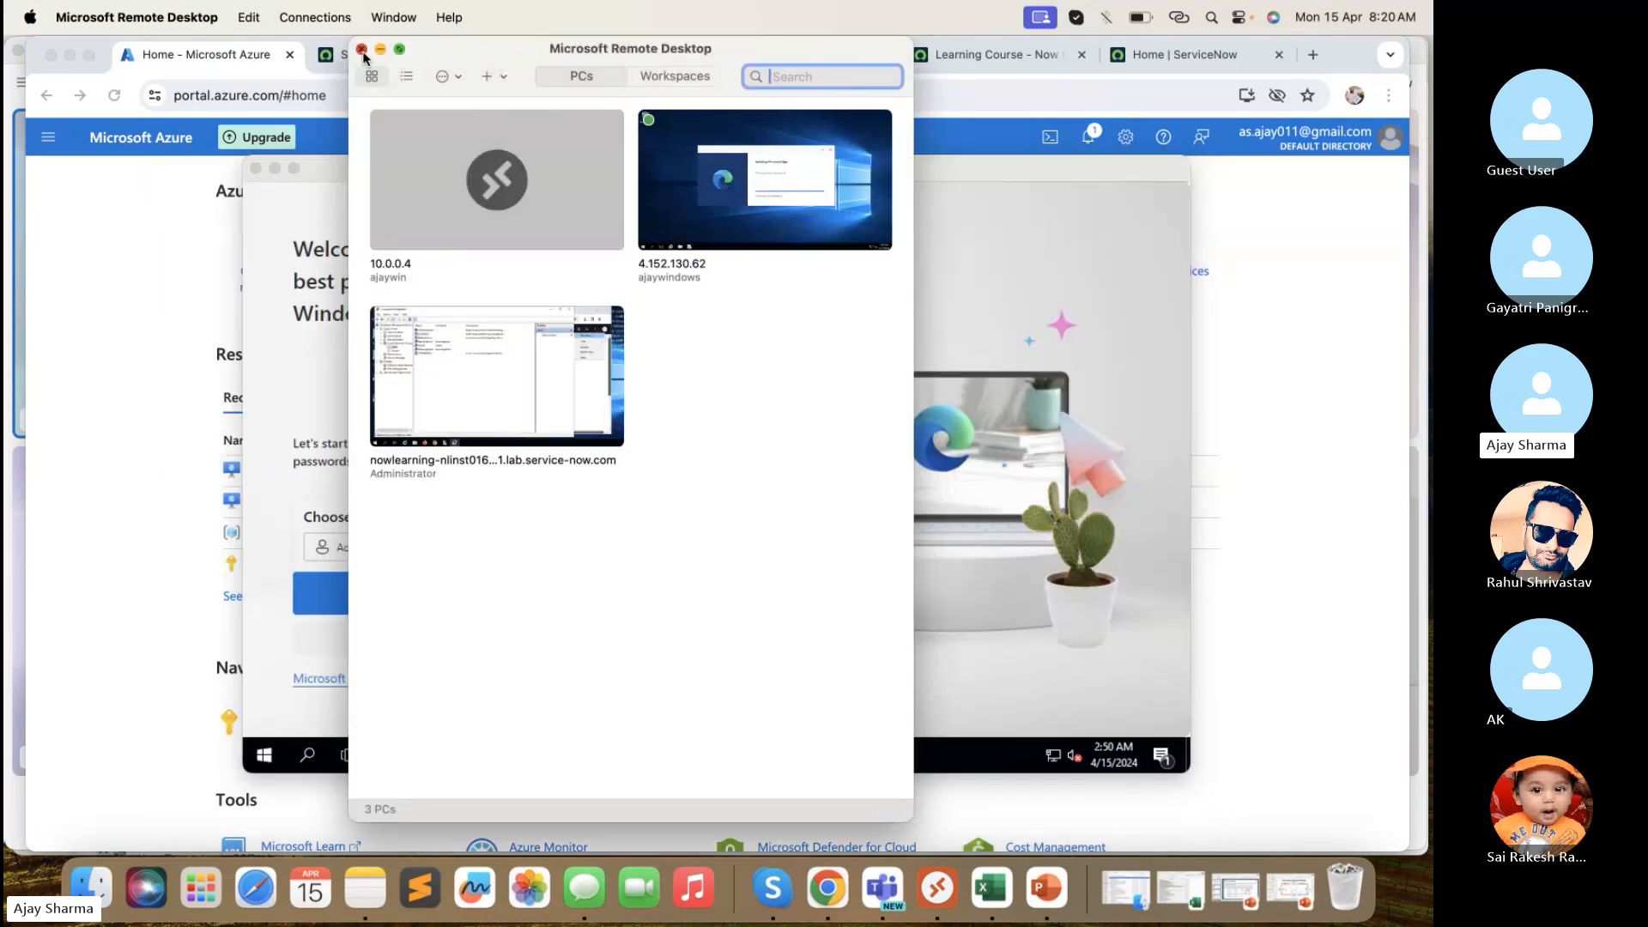
pyautogui.click(362, 51)
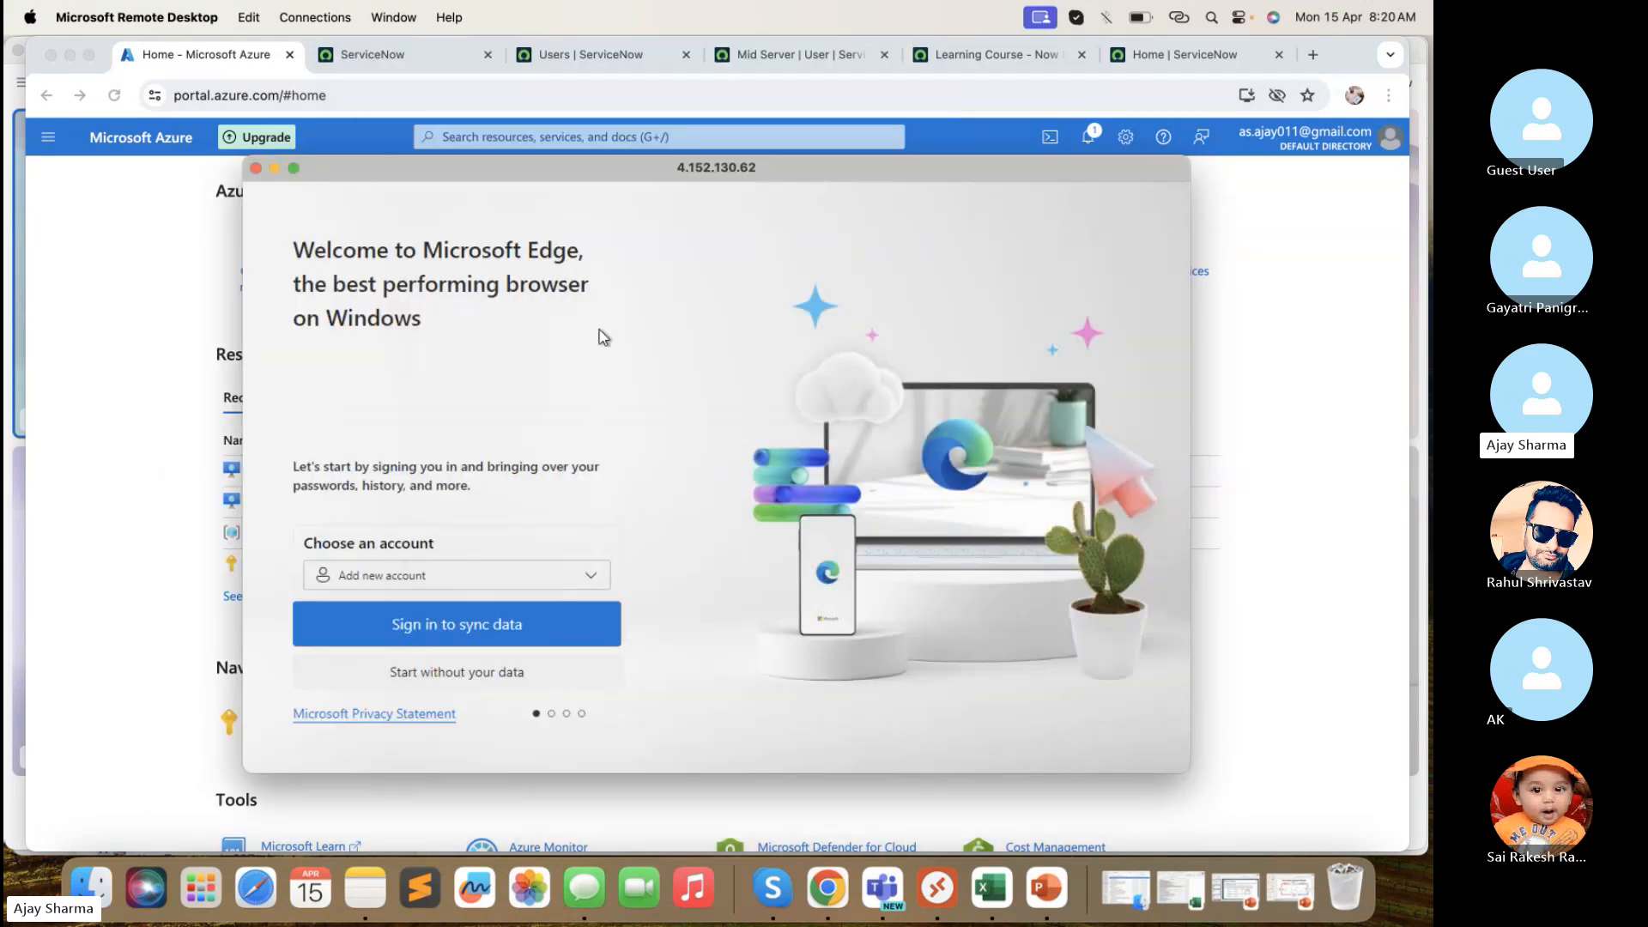
pyautogui.moveTo(244, 403); pyautogui.dragTo(100, 394)
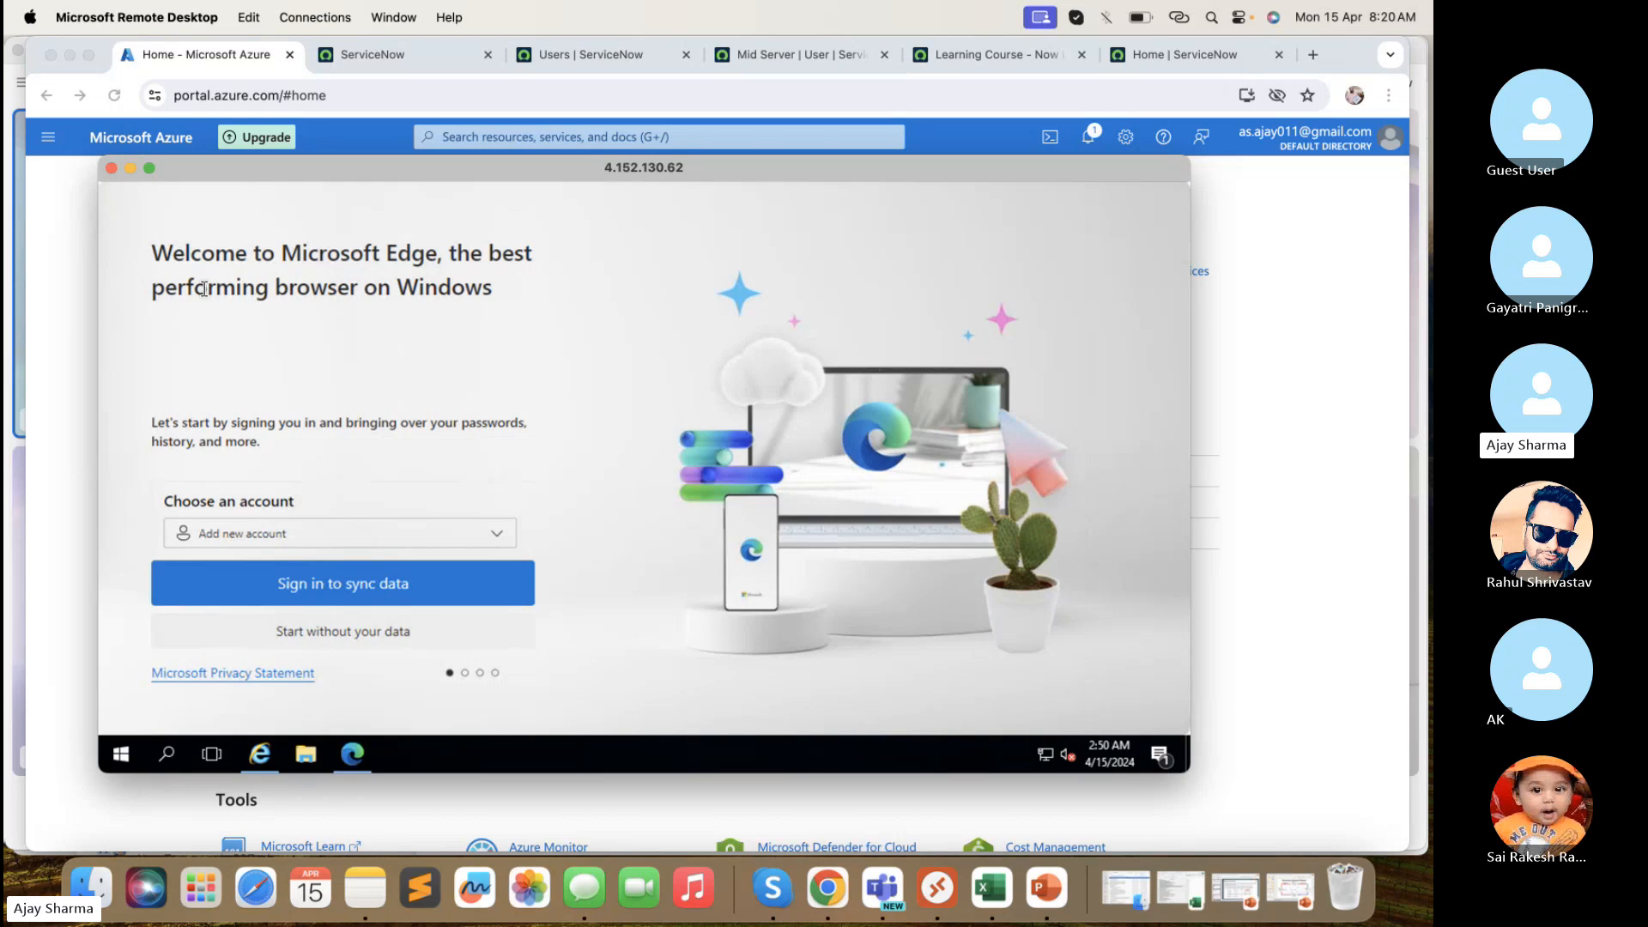
pyautogui.click(74, 292)
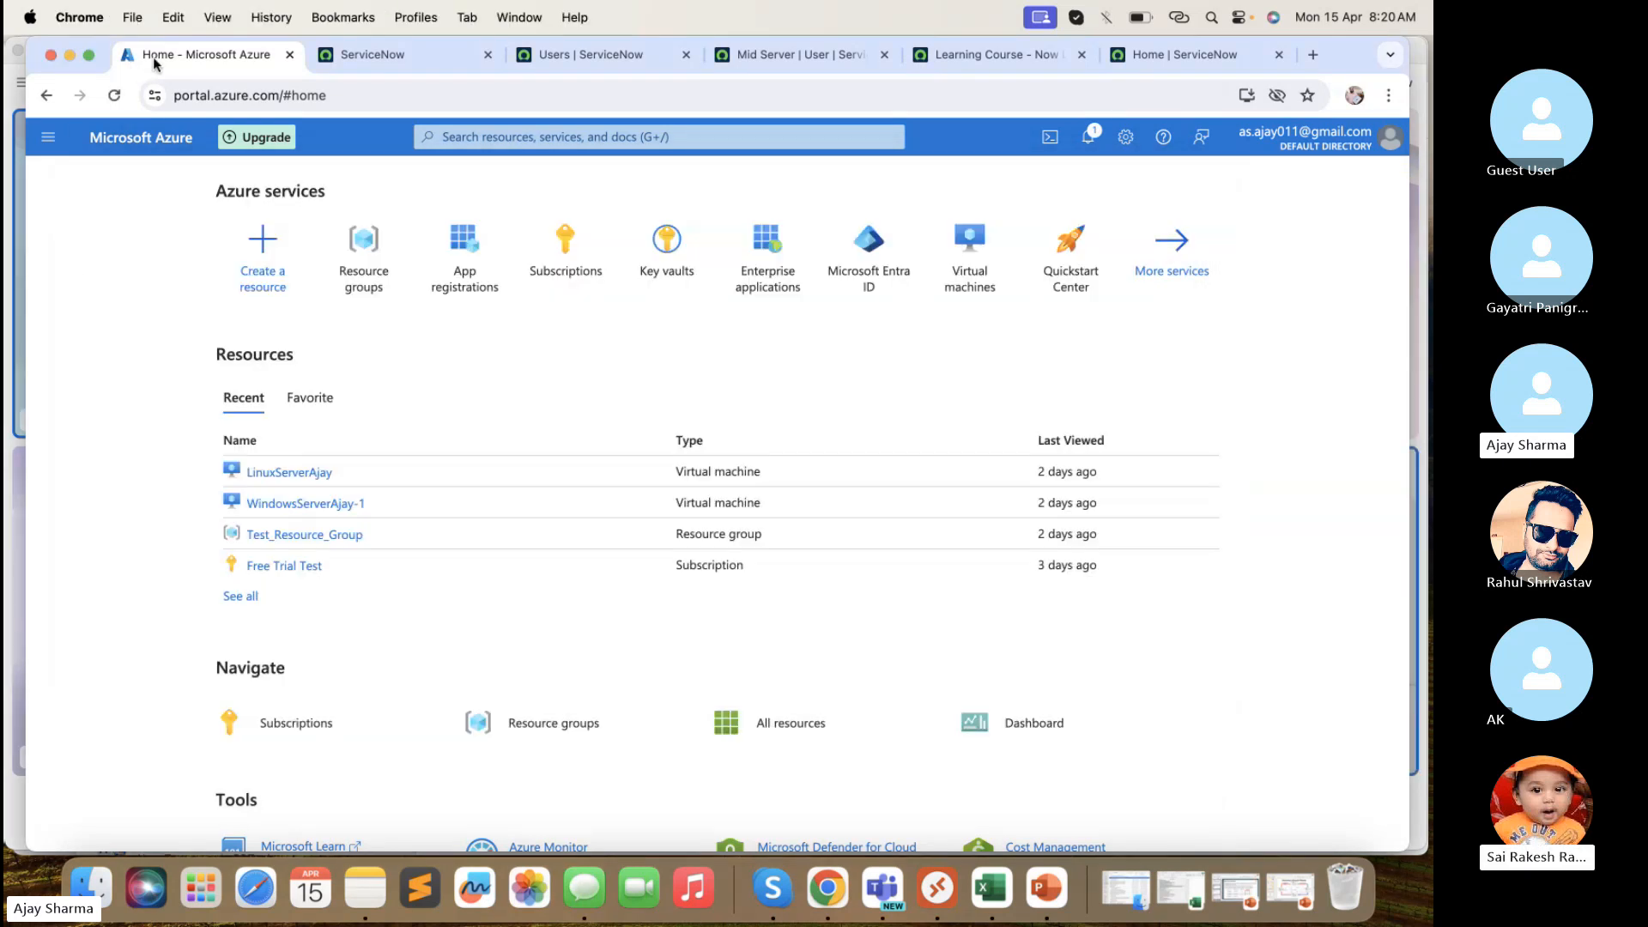
# - Reload the Azure portal home page and dismiss the remaining credit notification
pyautogui.click(1227, 526)
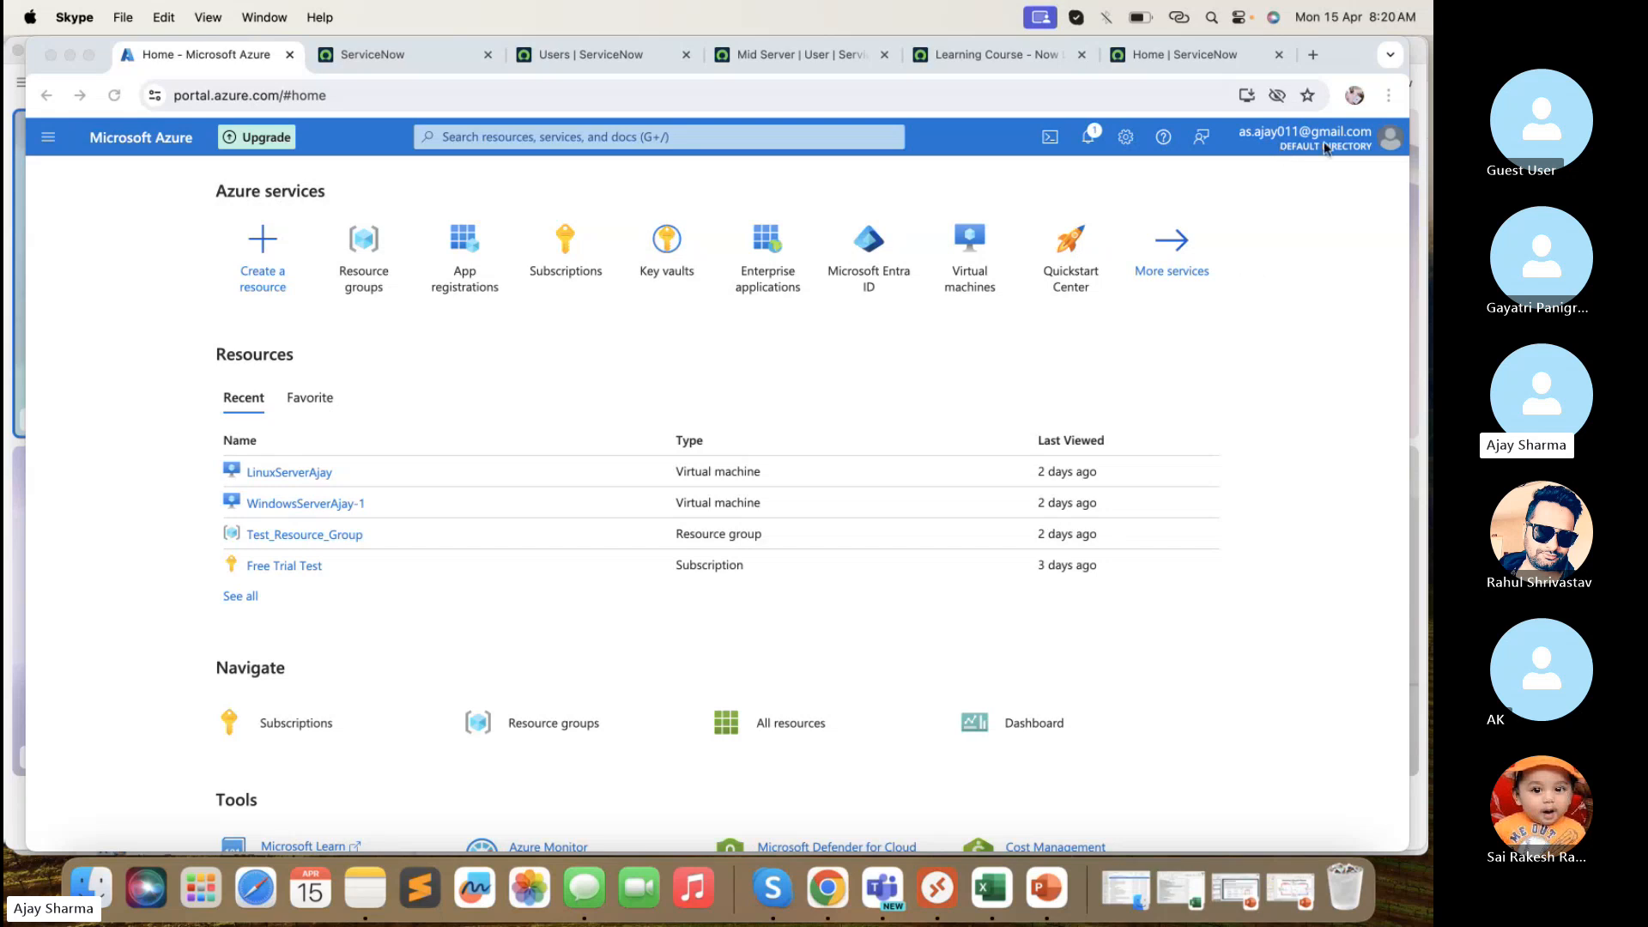
pyautogui.click(115, 94)
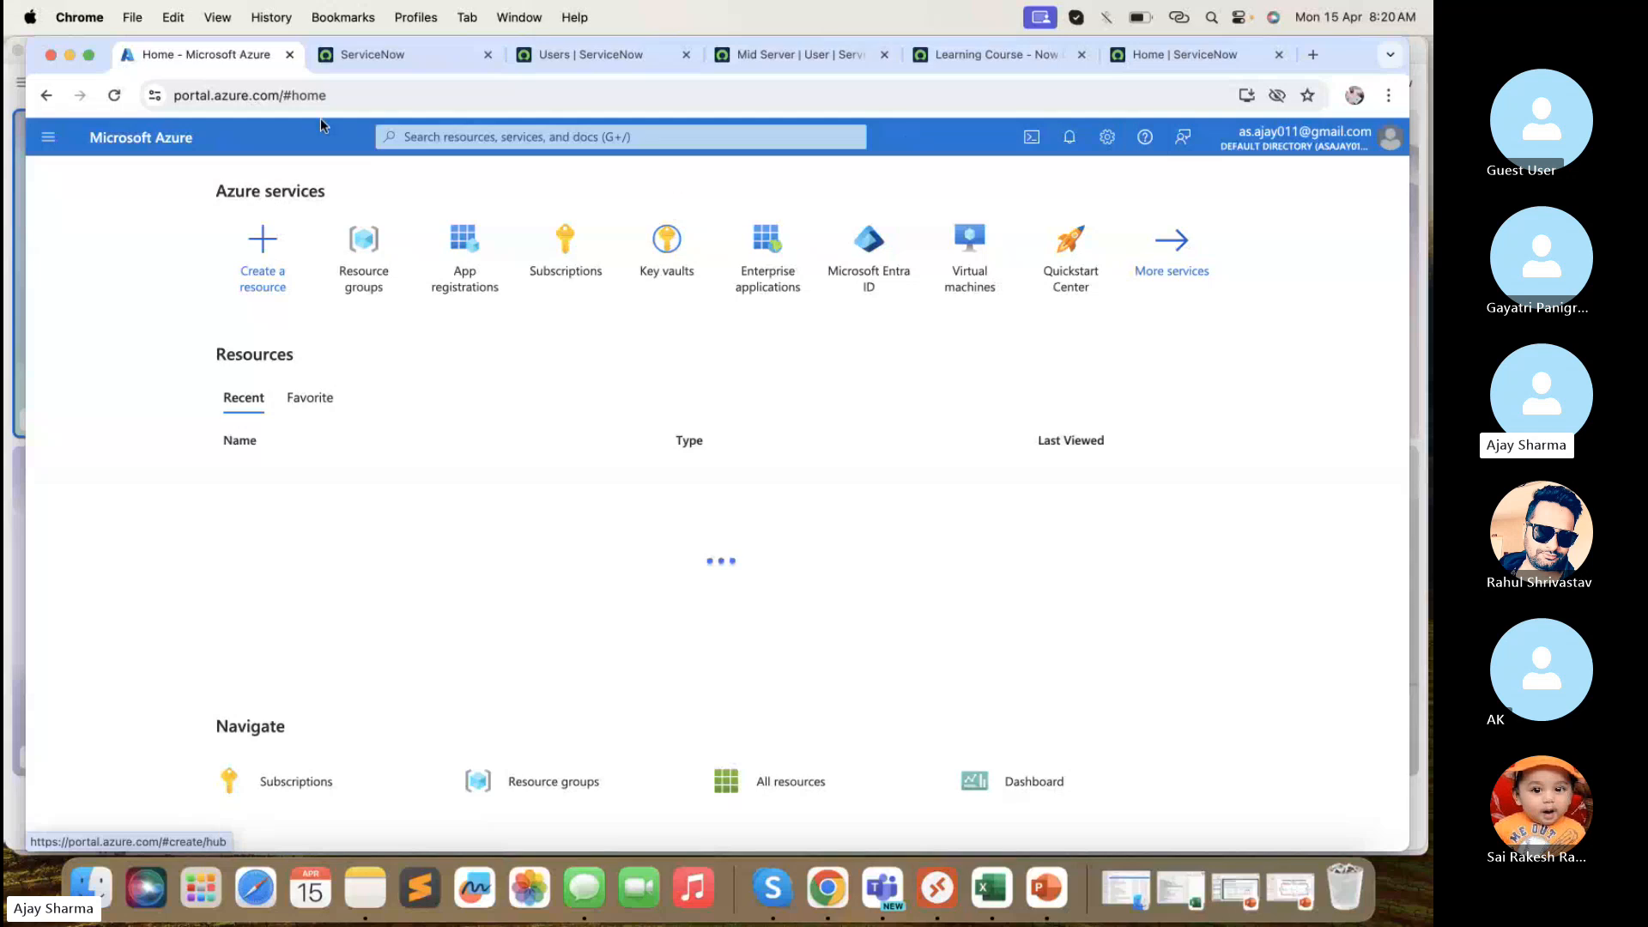
pyautogui.click(117, 95)
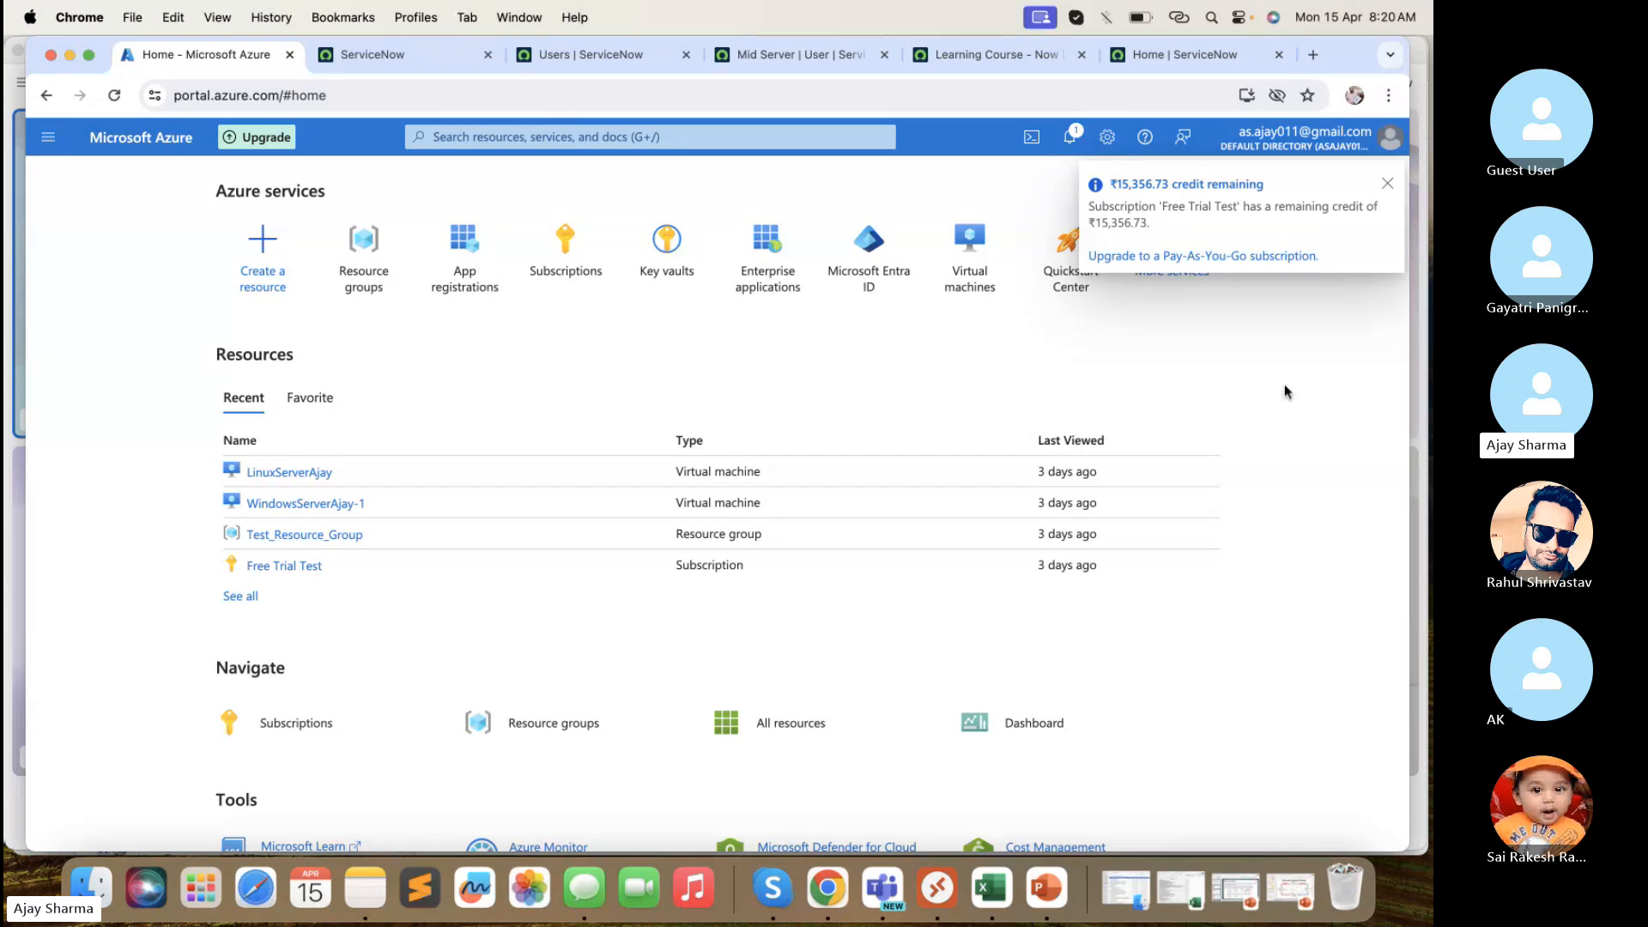
pyautogui.click(1387, 184)
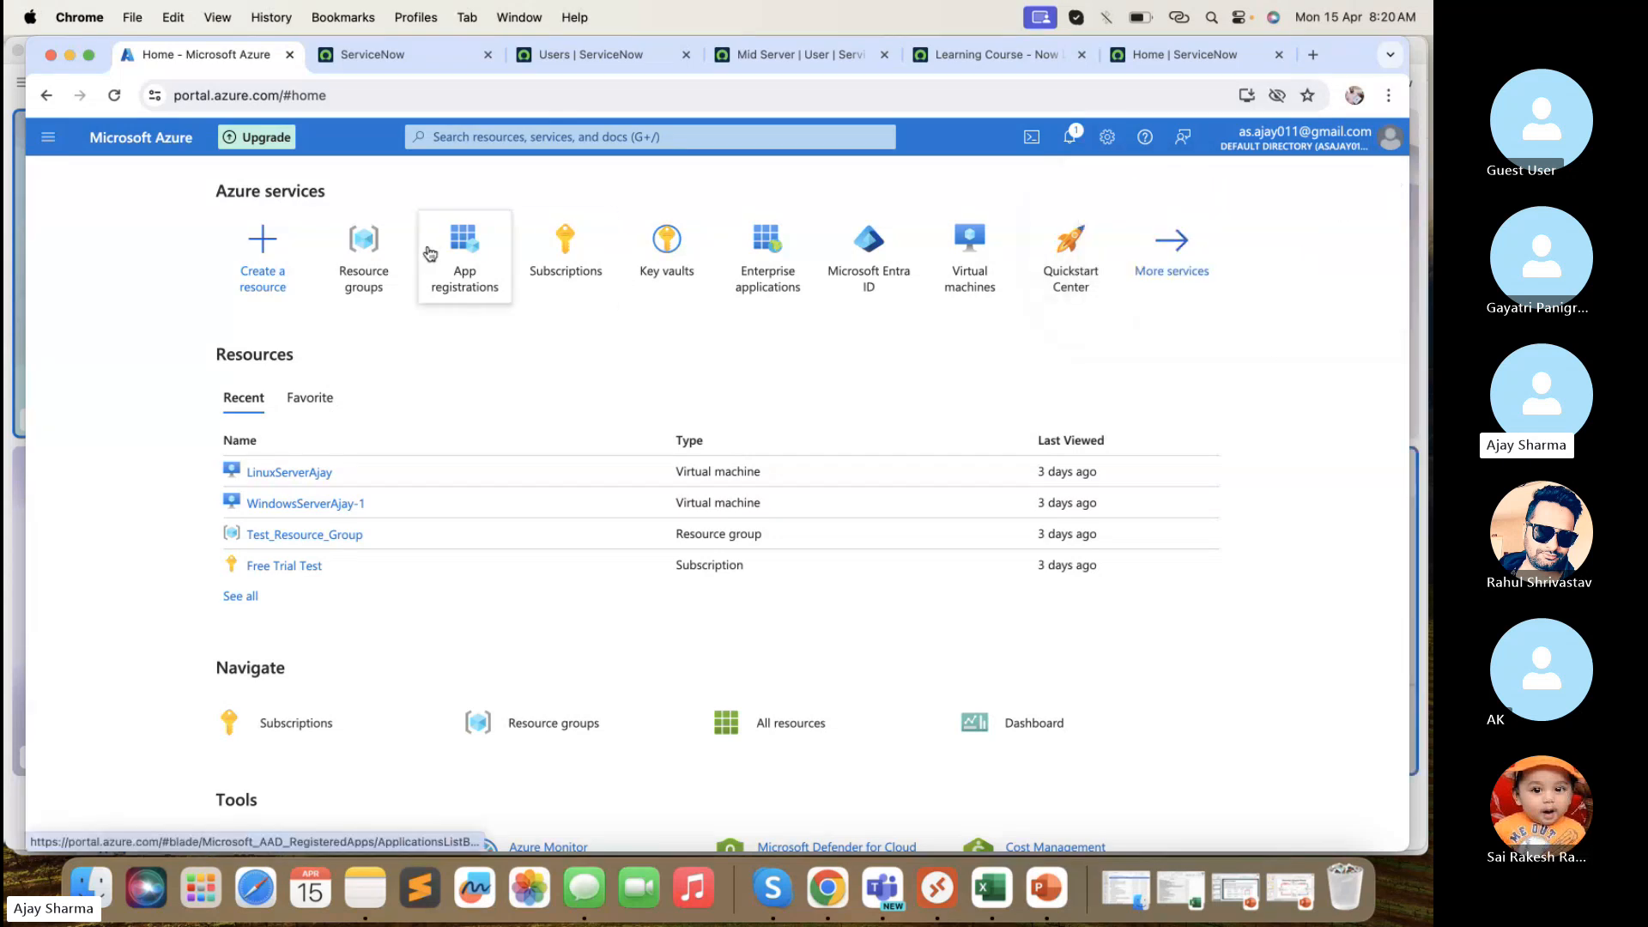
# - Glance at Create a resource, go back Home, and open Resource groups
pyautogui.click(288, 257)
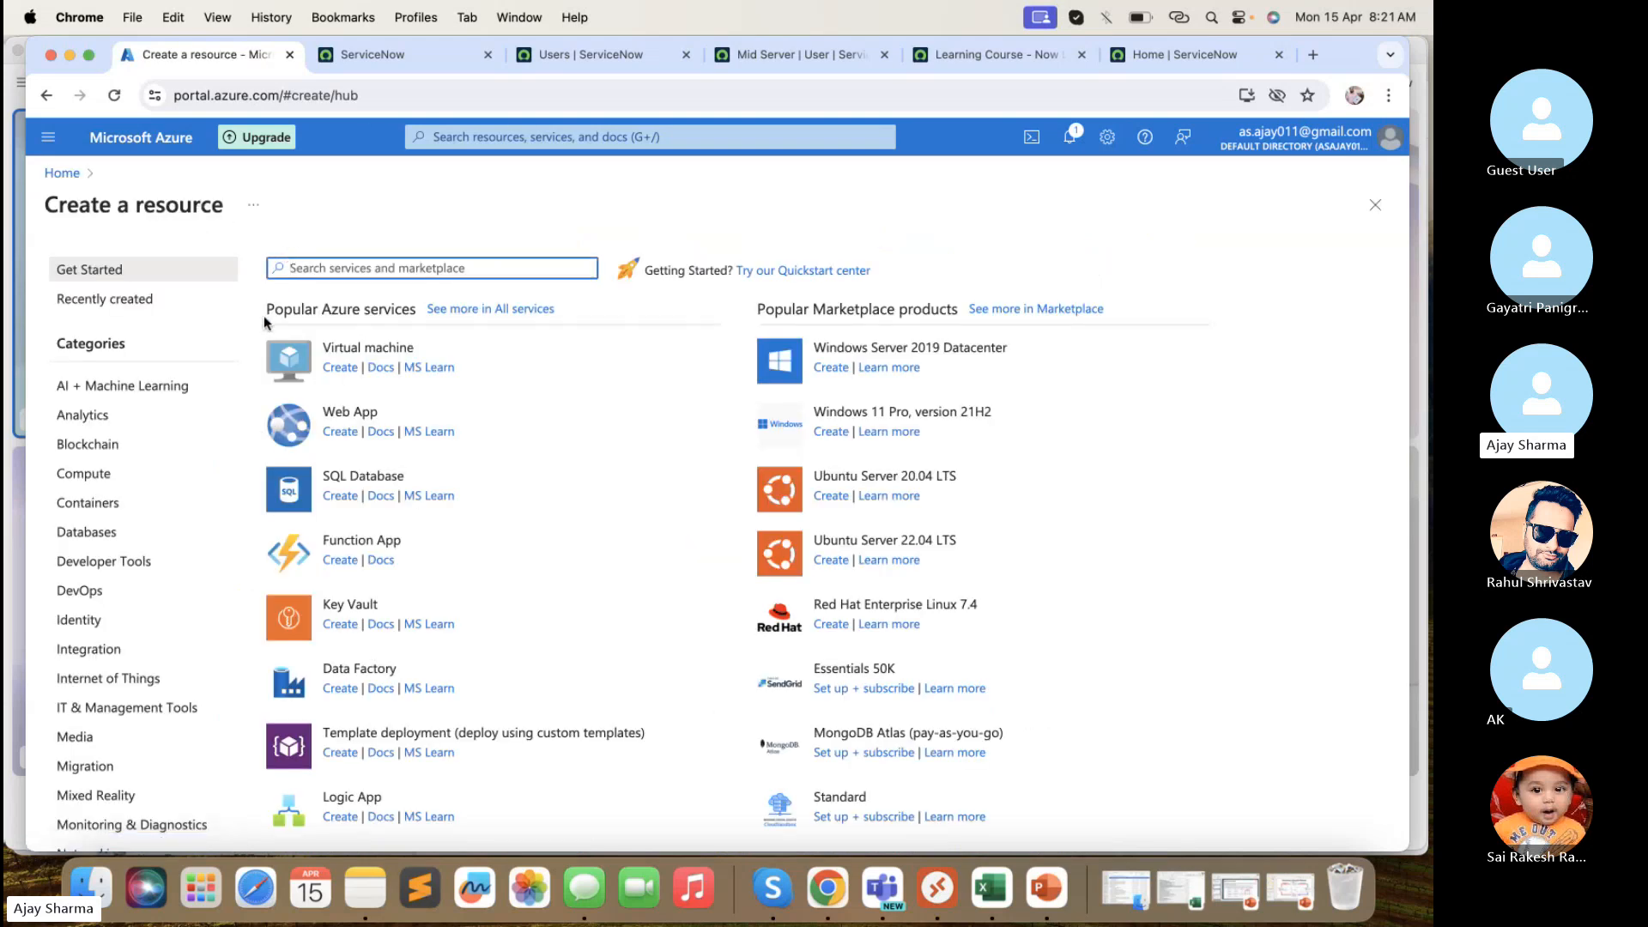
pyautogui.scroll(-3, 387, 390)
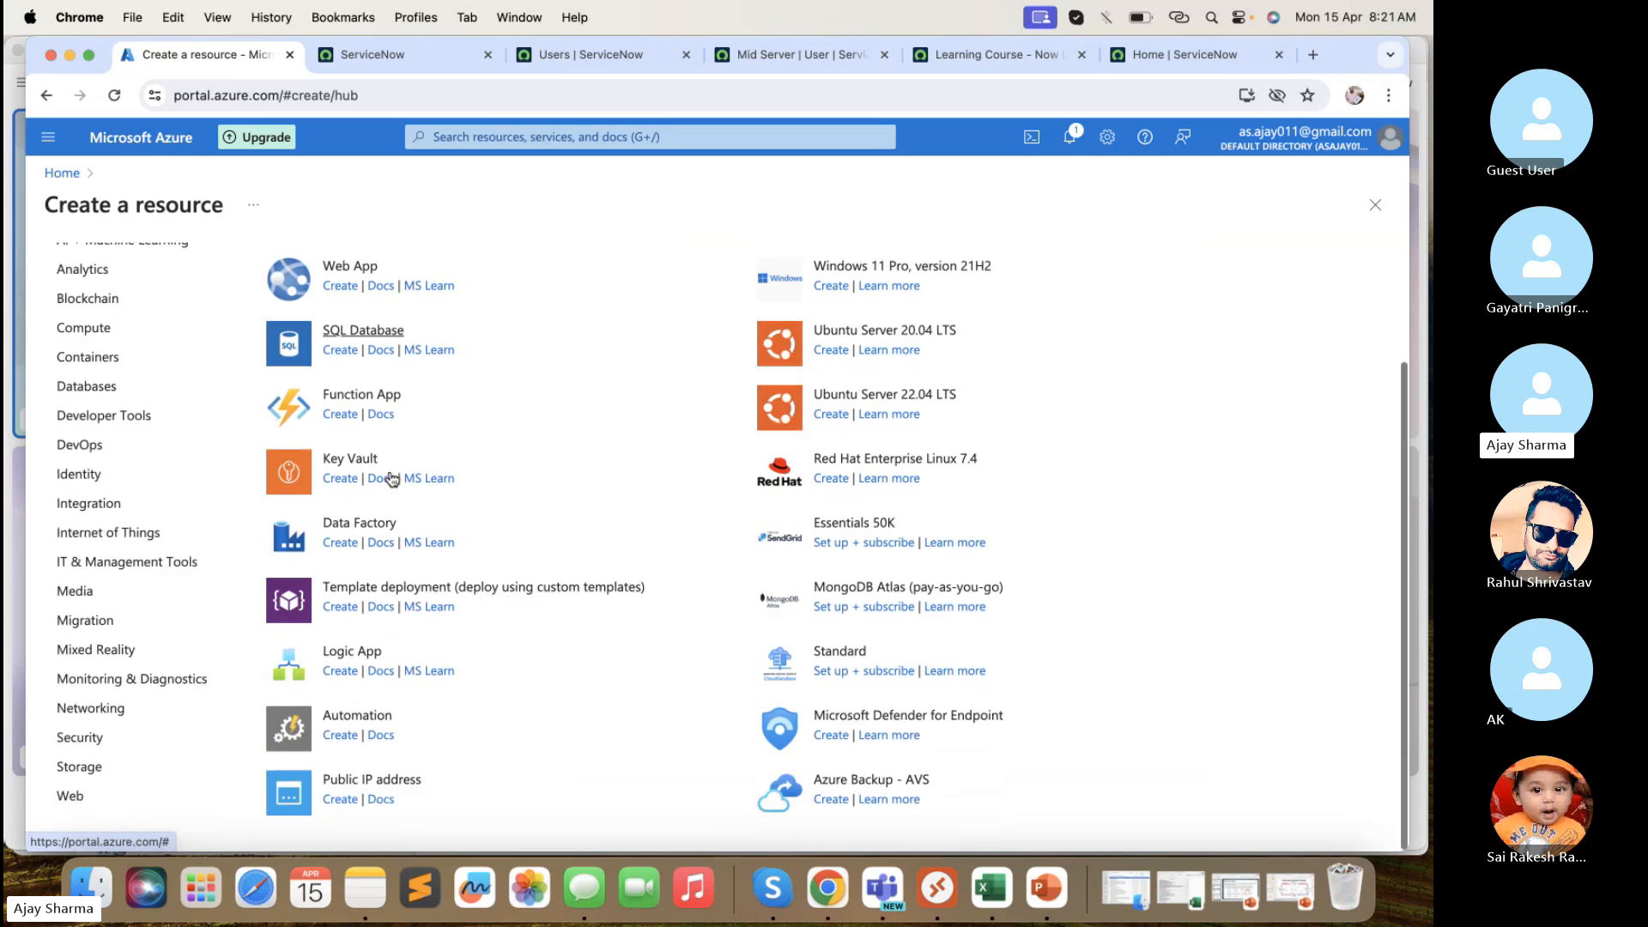
pyautogui.scroll(4, 387, 478)
pyautogui.click(47, 103)
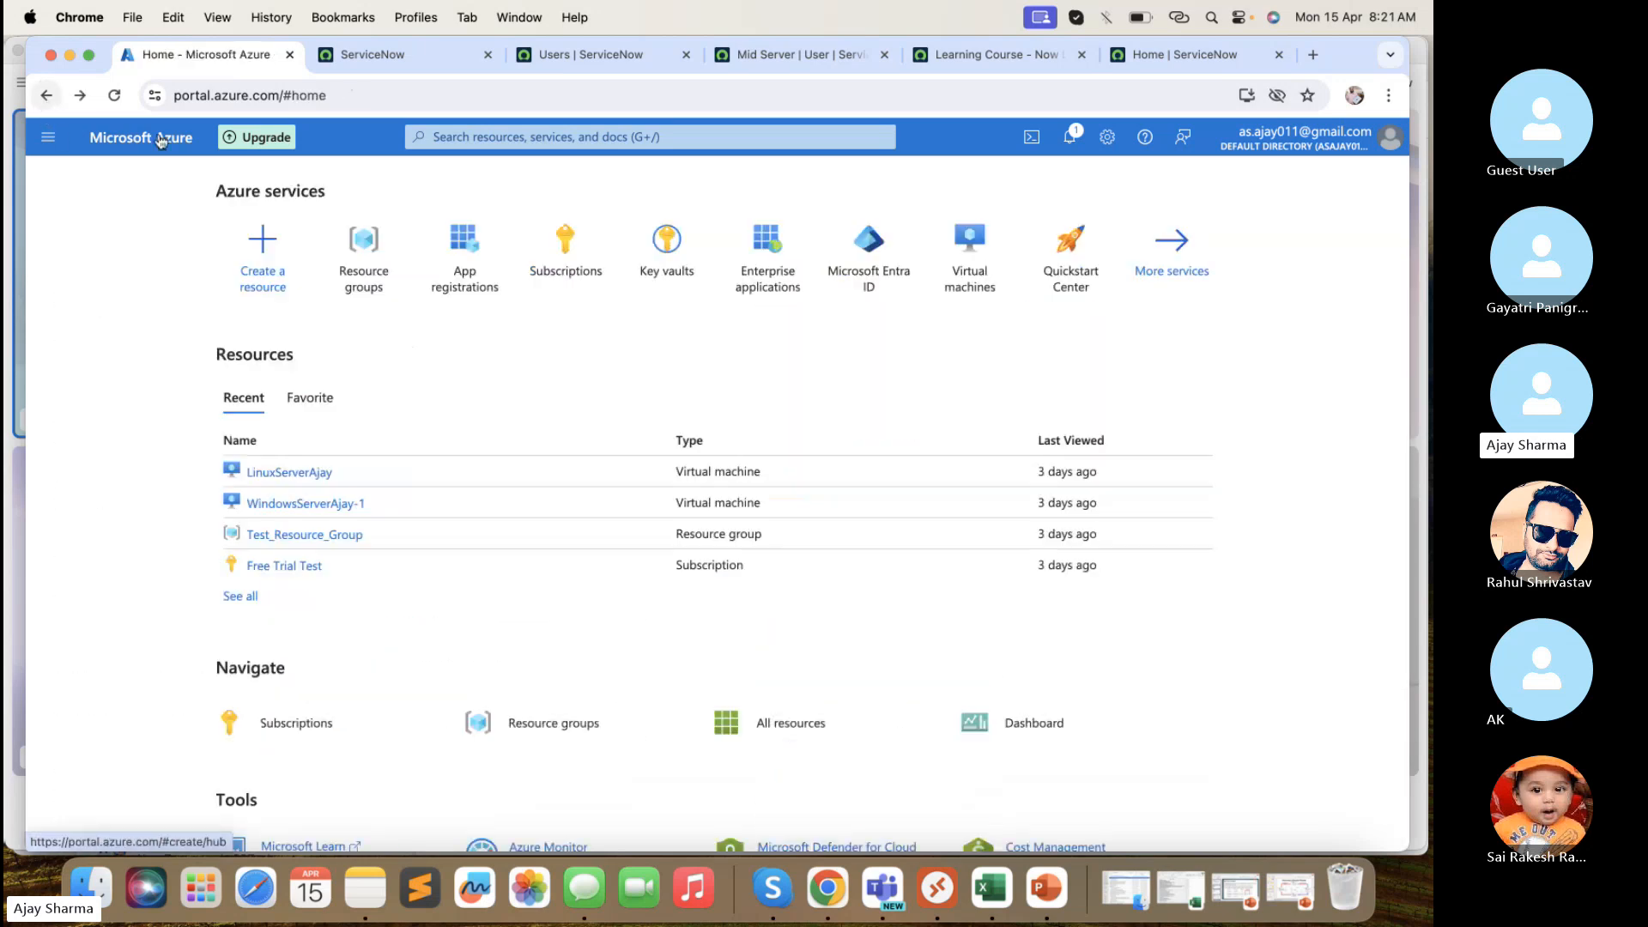
pyautogui.click(375, 252)
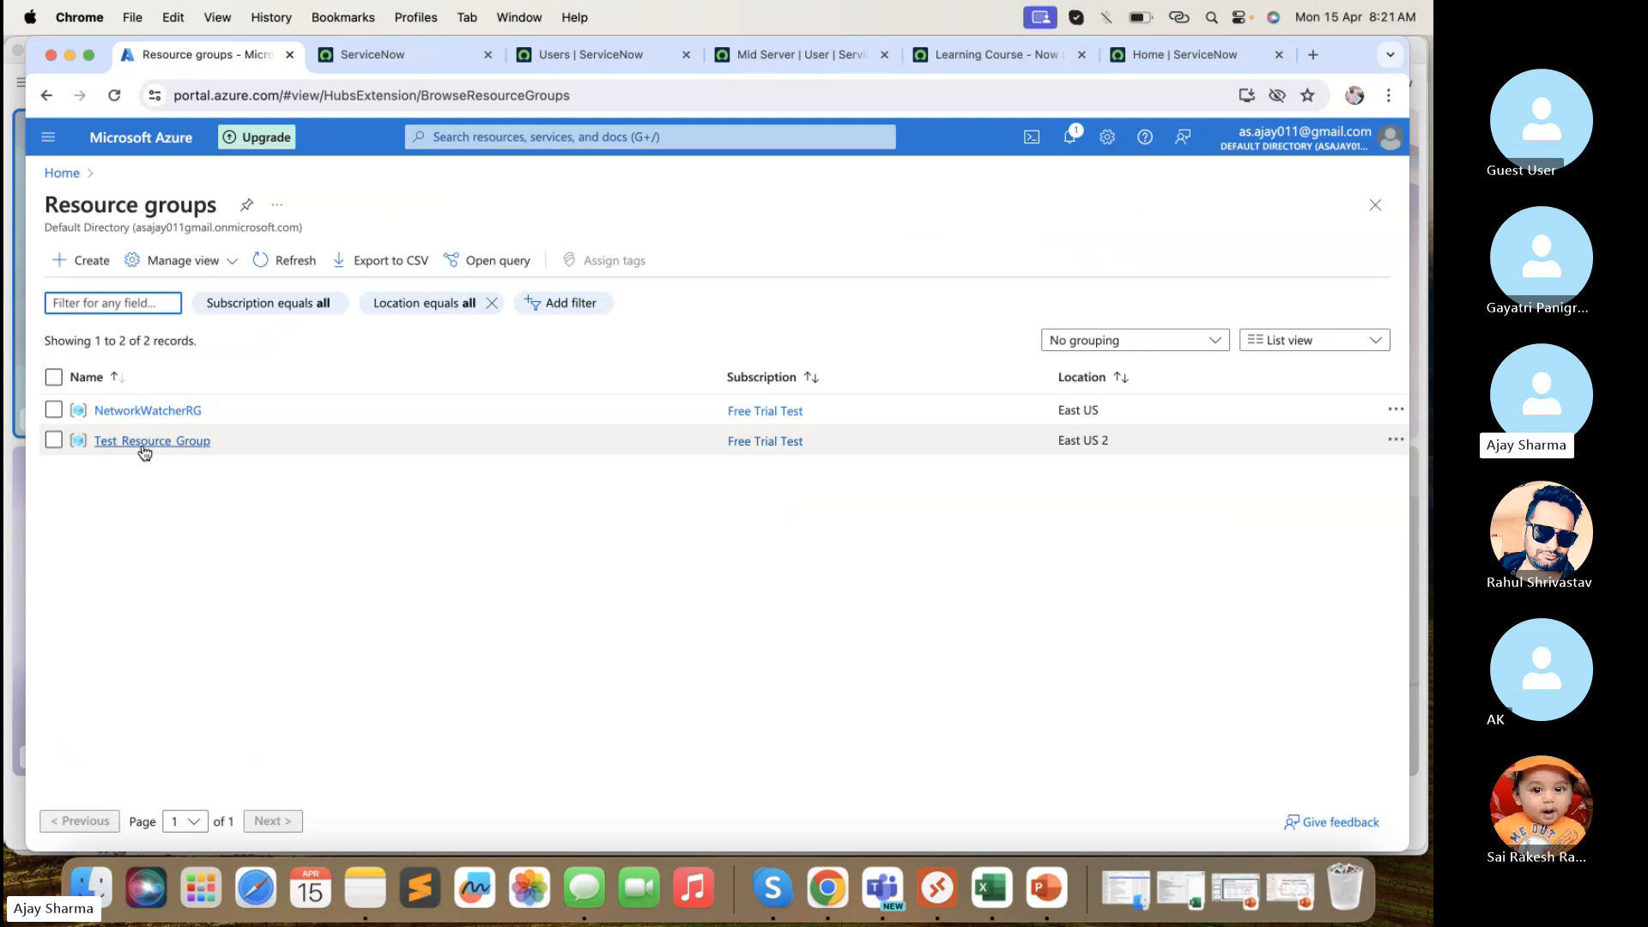
# - Create resource group XYZ_ABC under Free Trial Test in (US) West US 2, continuing to Tags
pyautogui.click(87, 269)
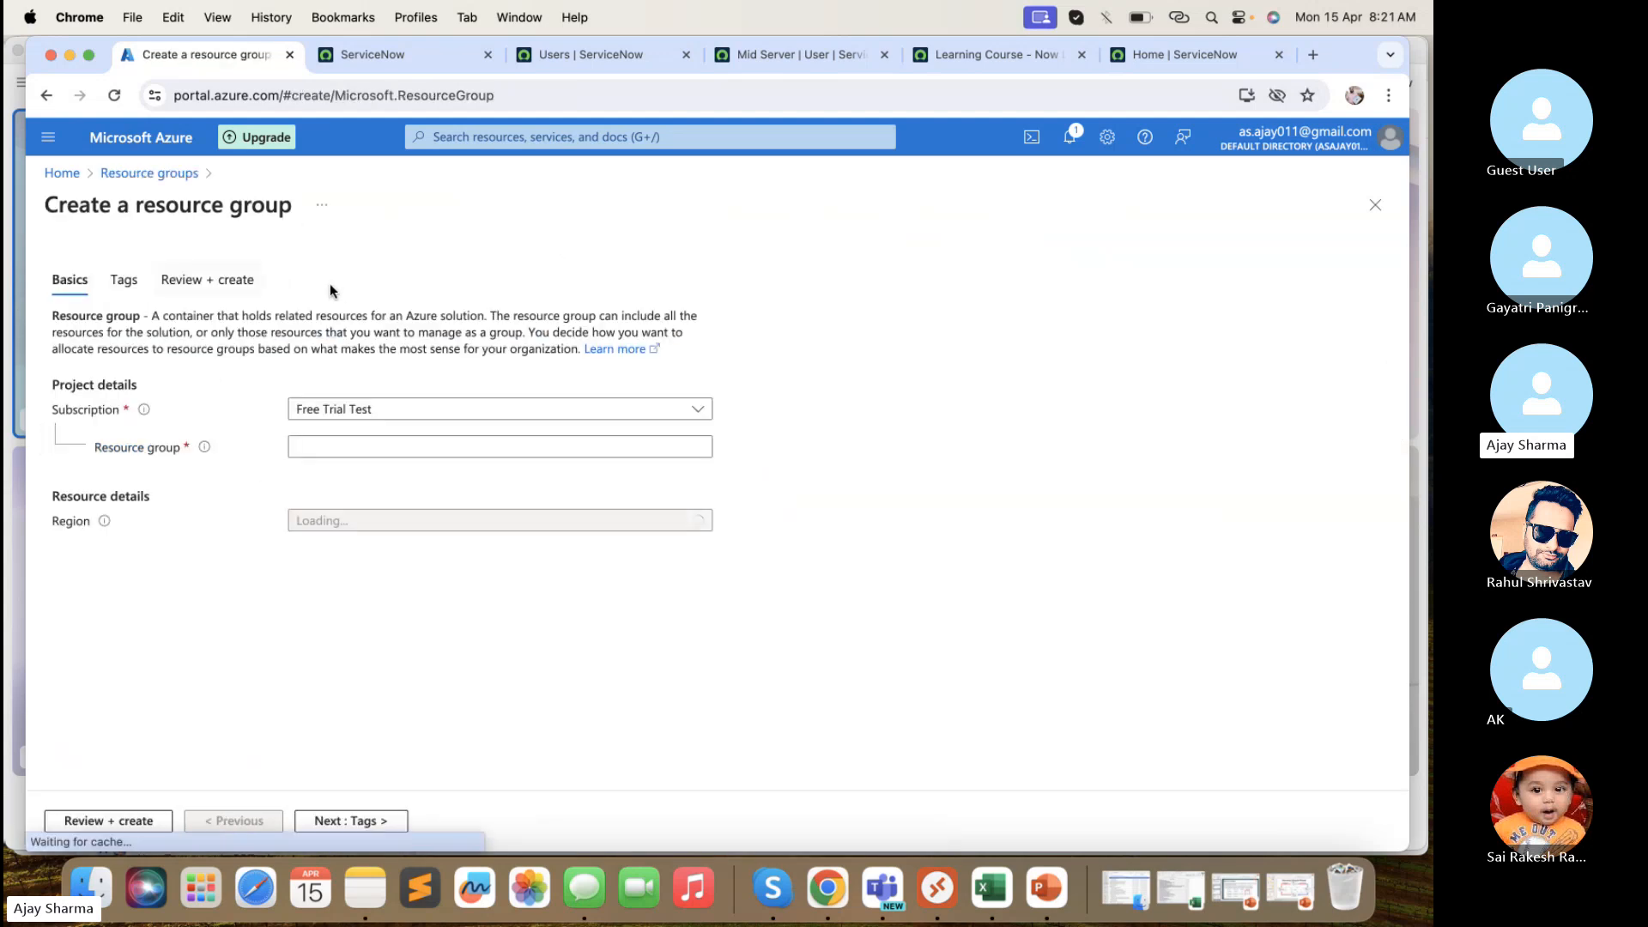
pyautogui.click(375, 416)
pyautogui.click(374, 418)
pyautogui.click(361, 447)
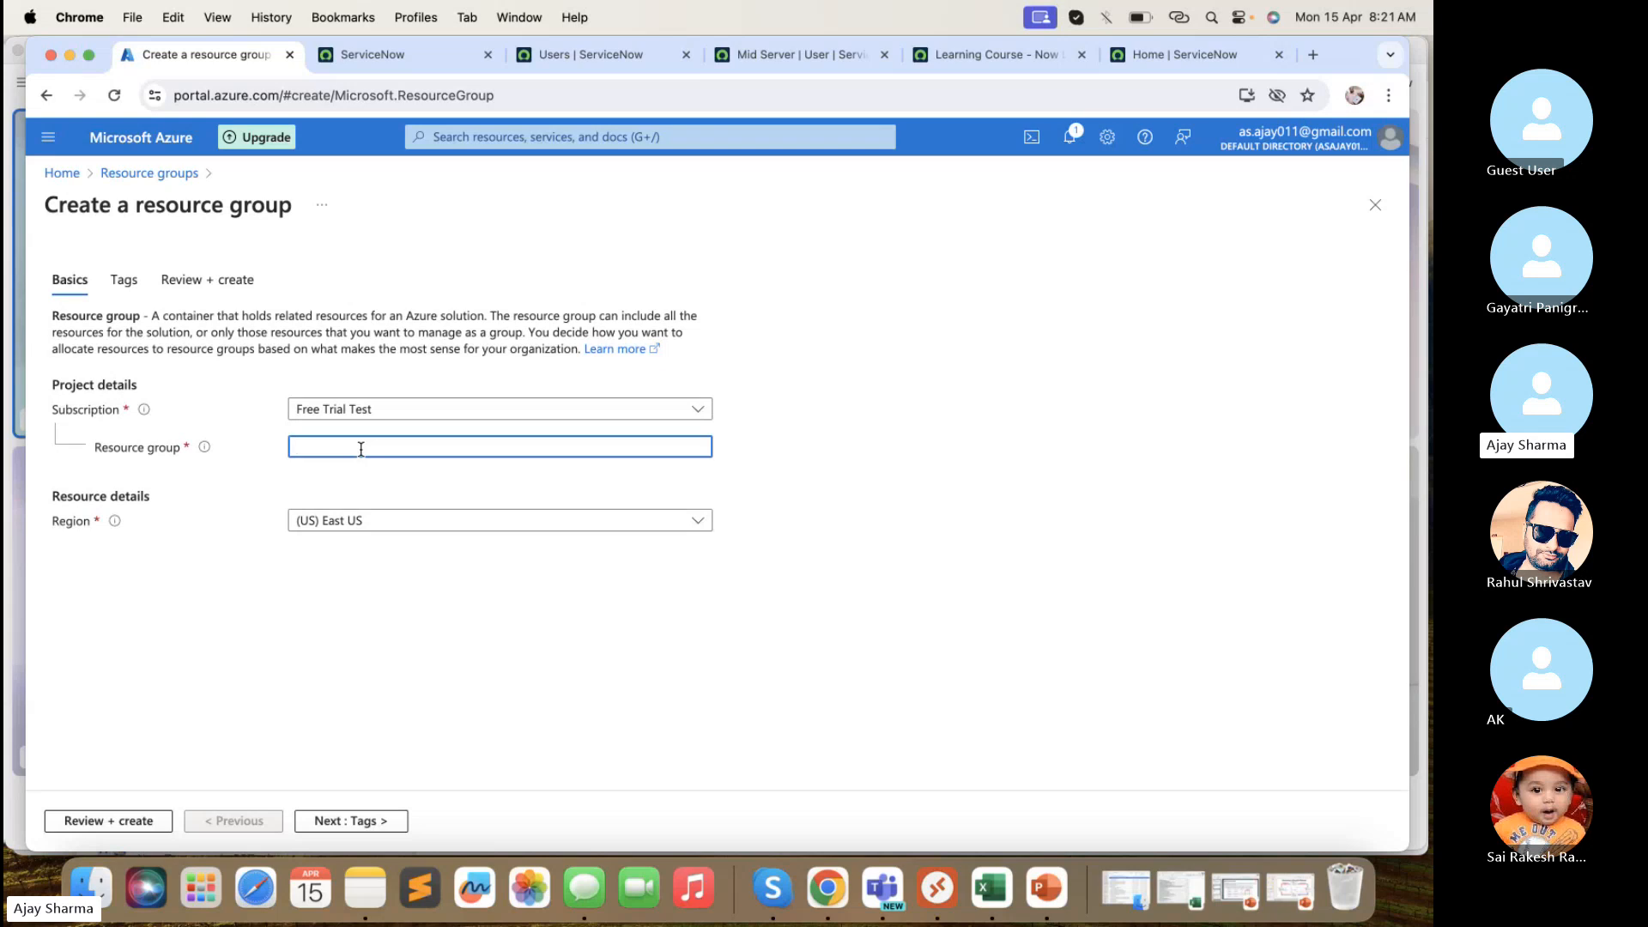
pyautogui.write('XYZ_ABC')
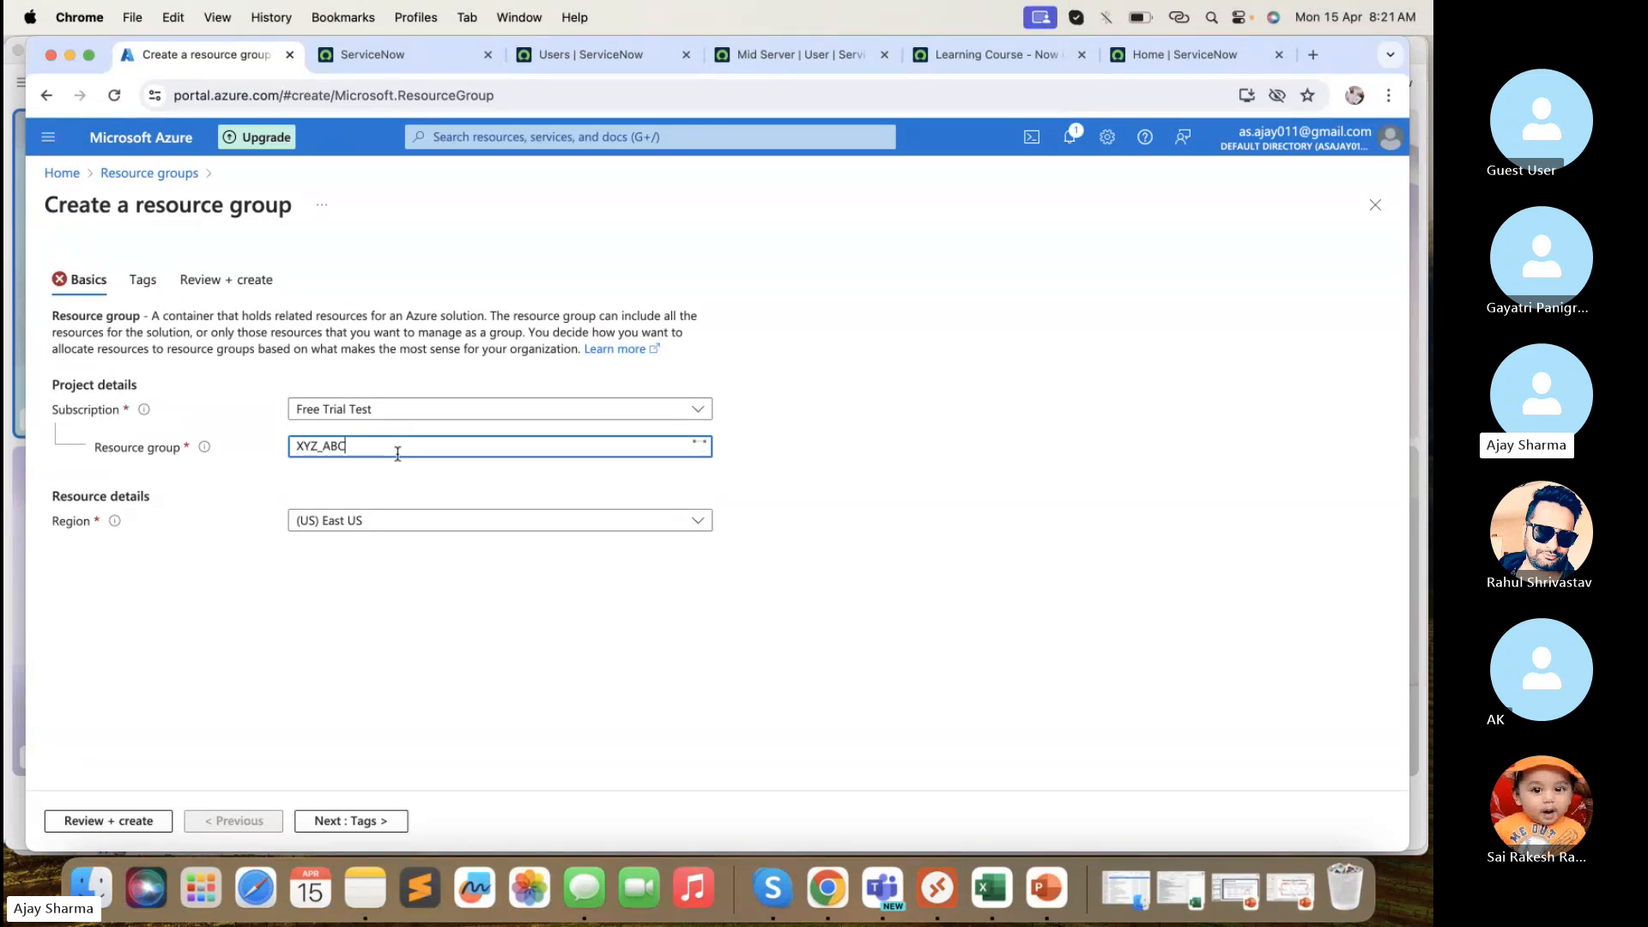
pyautogui.click(380, 527)
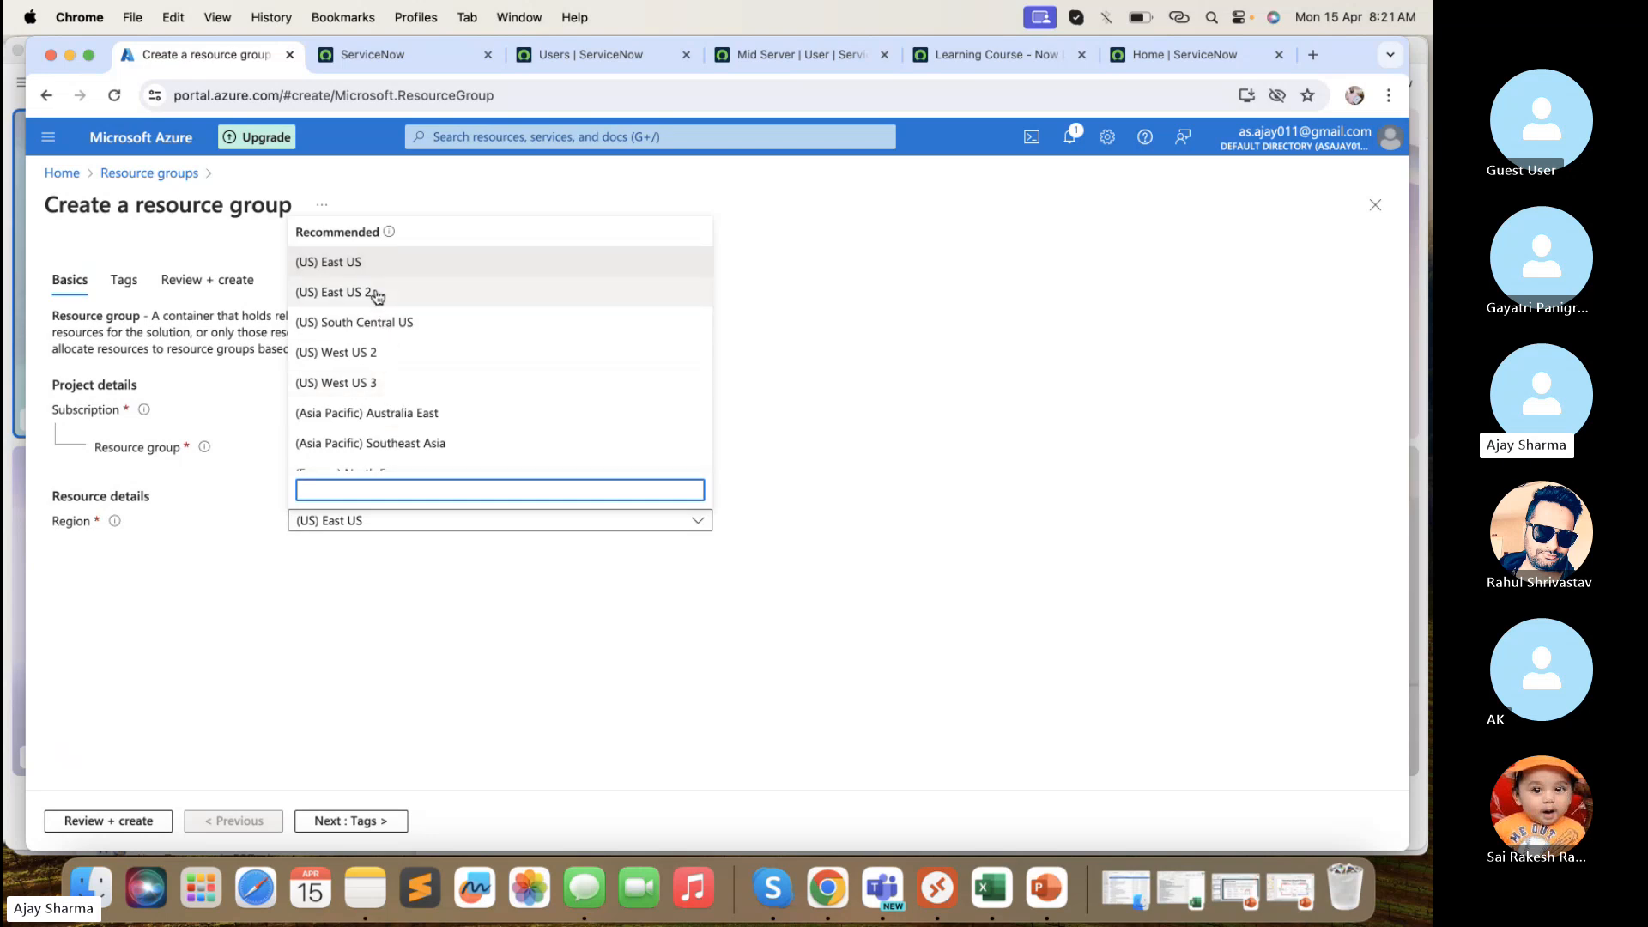
pyautogui.click(371, 352)
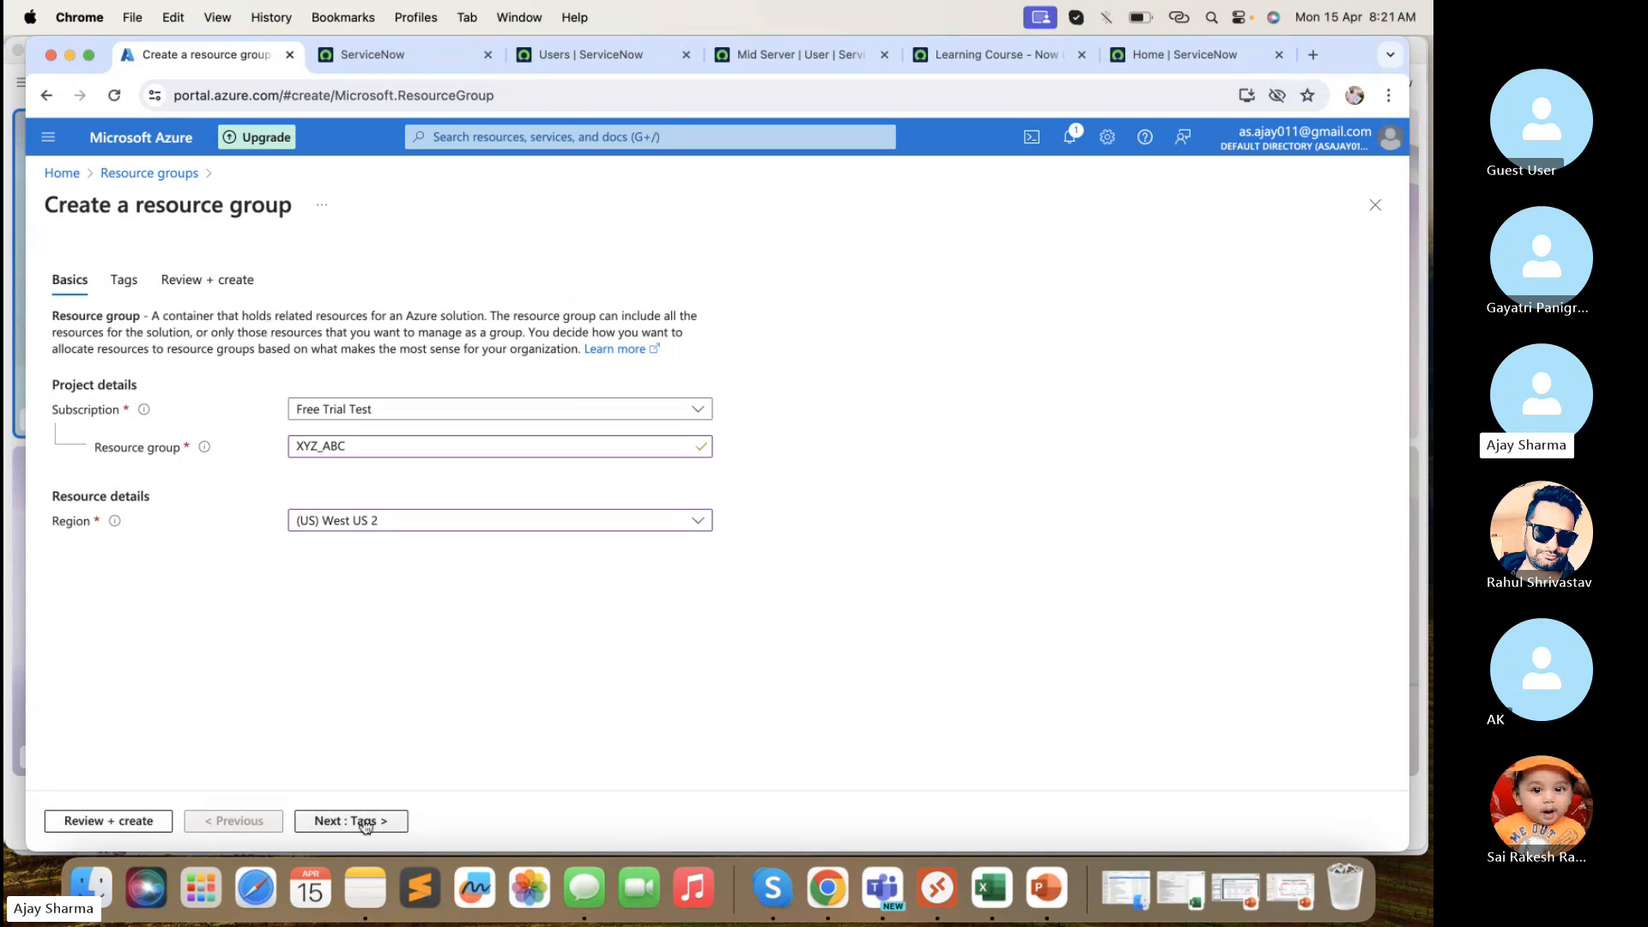
pyautogui.click(365, 822)
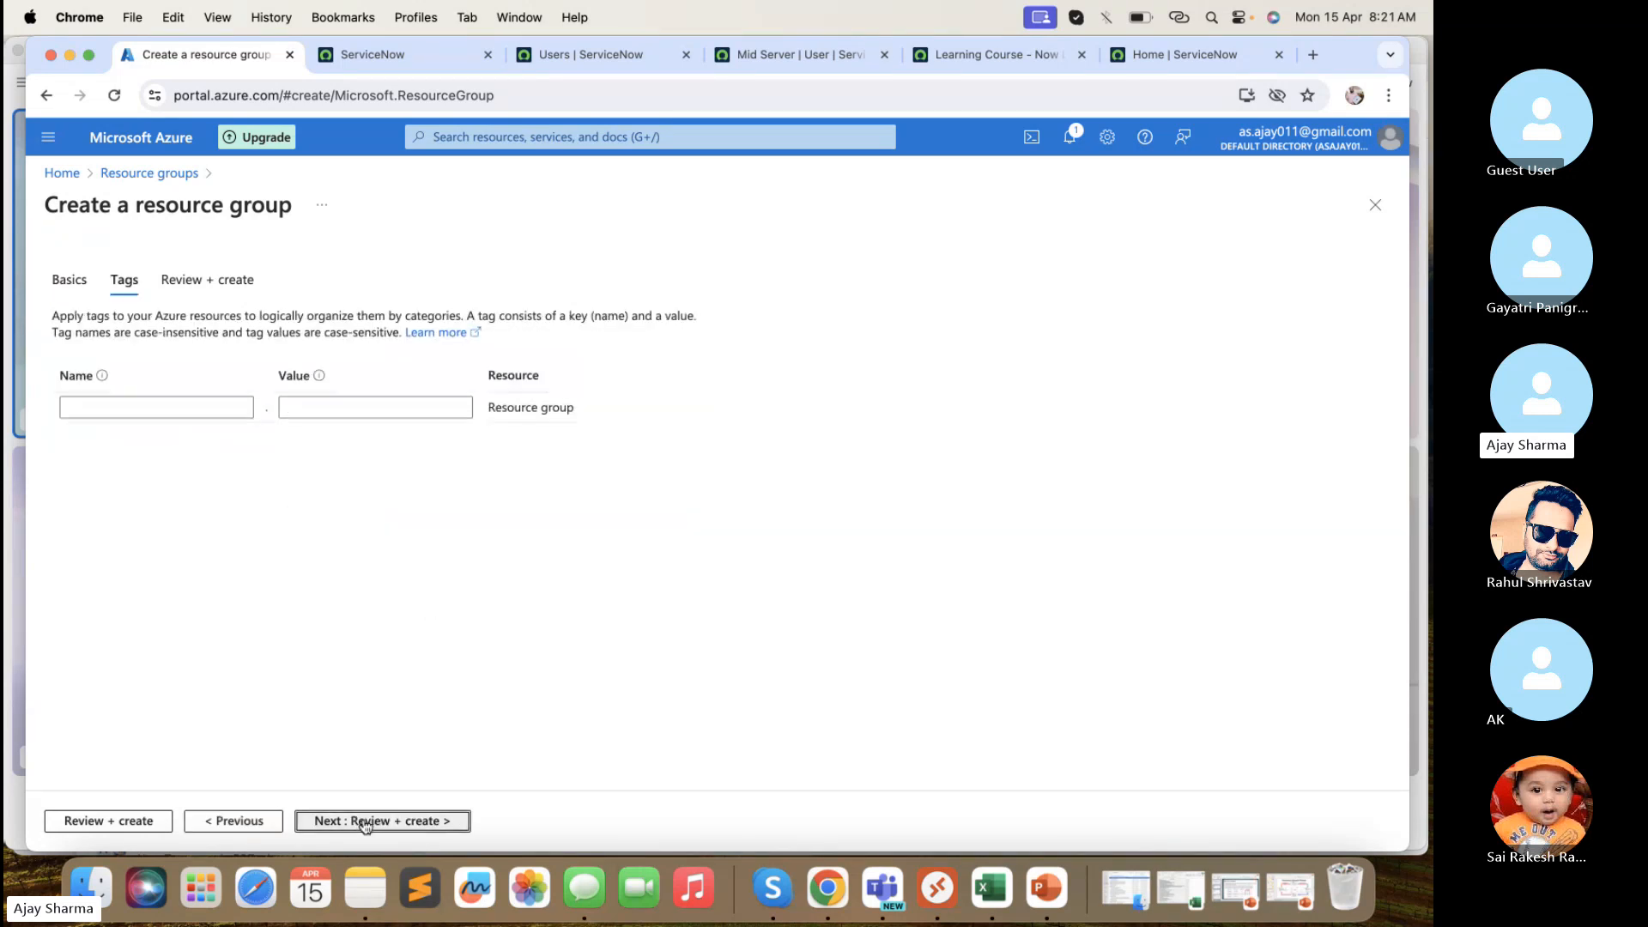
# - Add tags Type = Resource Group and Class = Azure
pyautogui.click(215, 399)
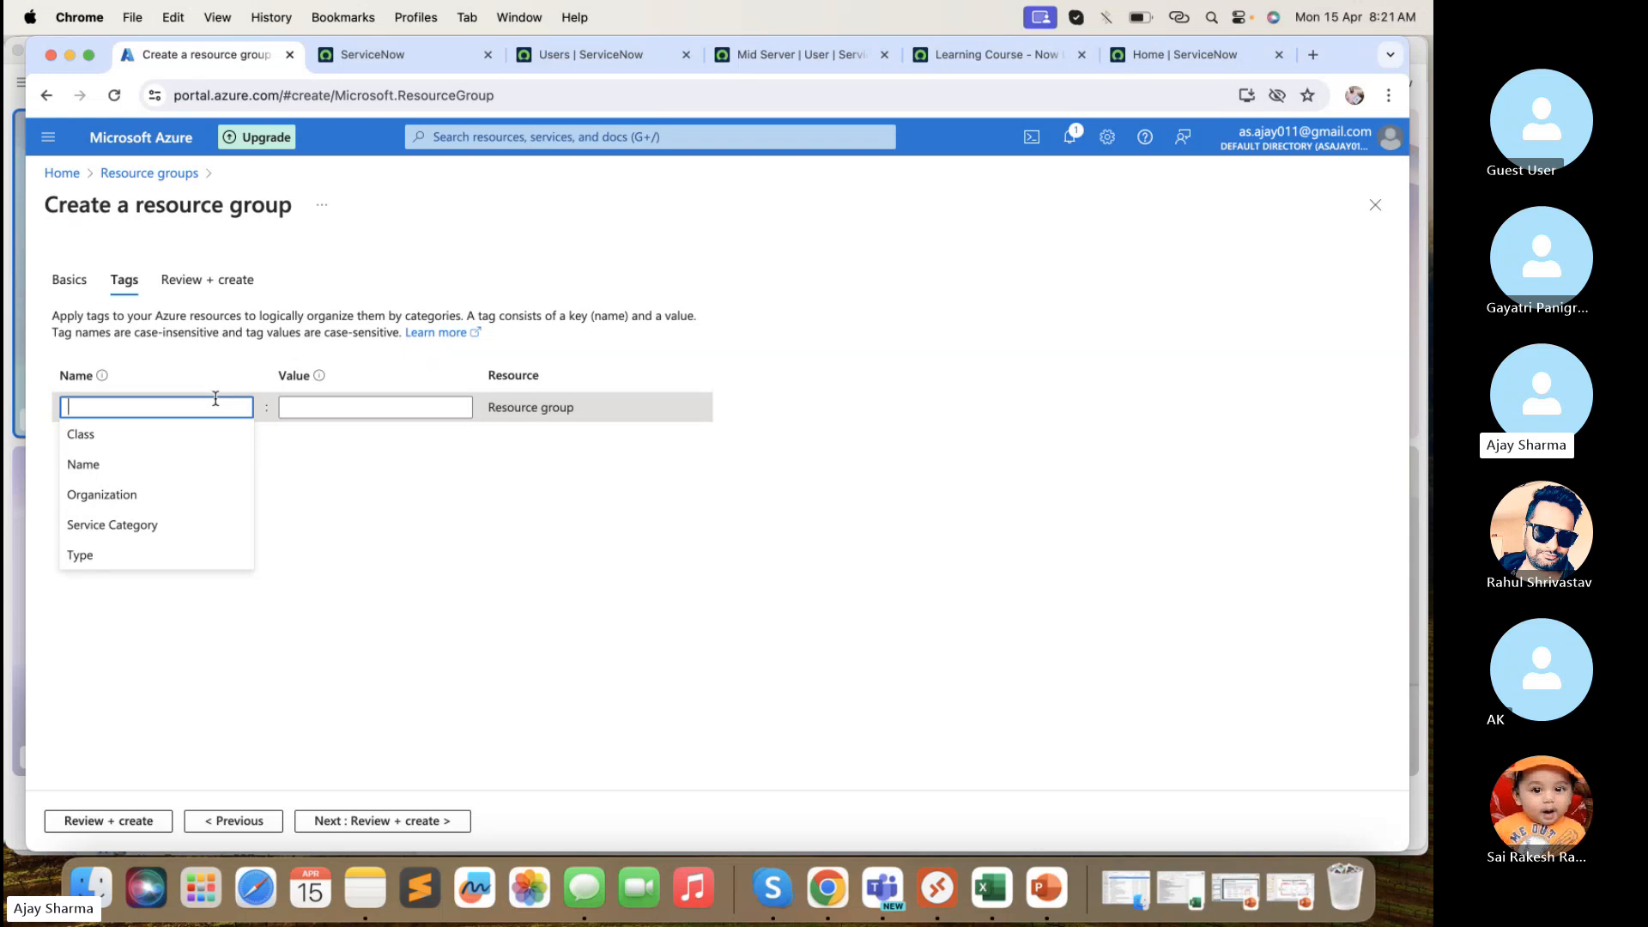
pyautogui.click(118, 555)
pyautogui.click(344, 407)
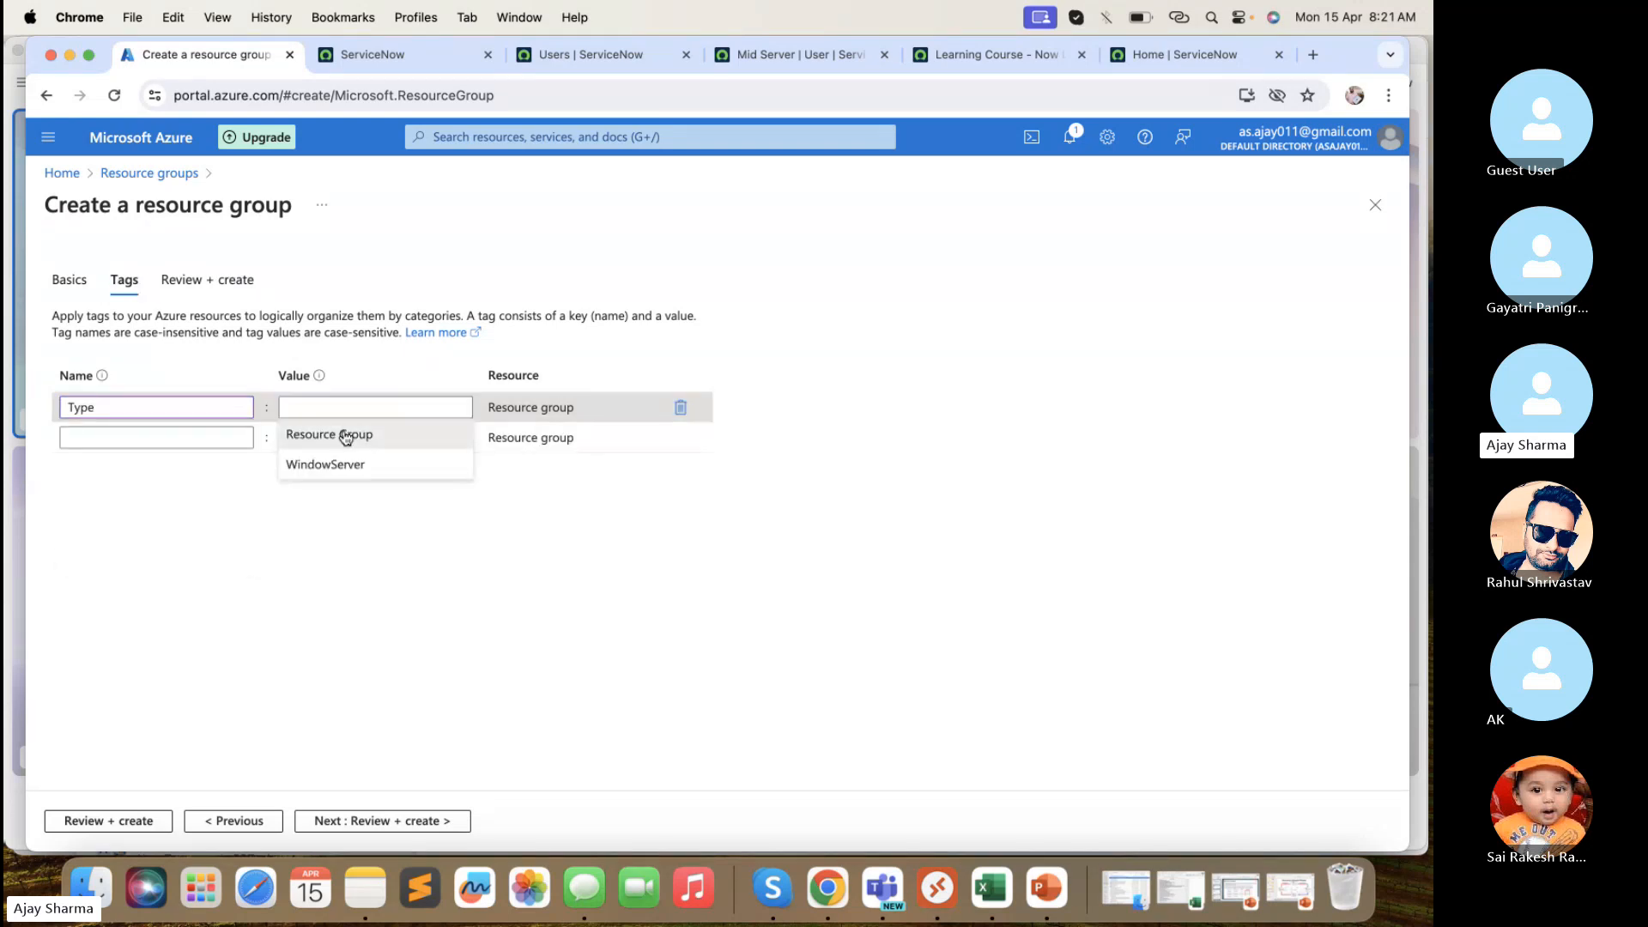
pyautogui.click(342, 434)
pyautogui.click(217, 438)
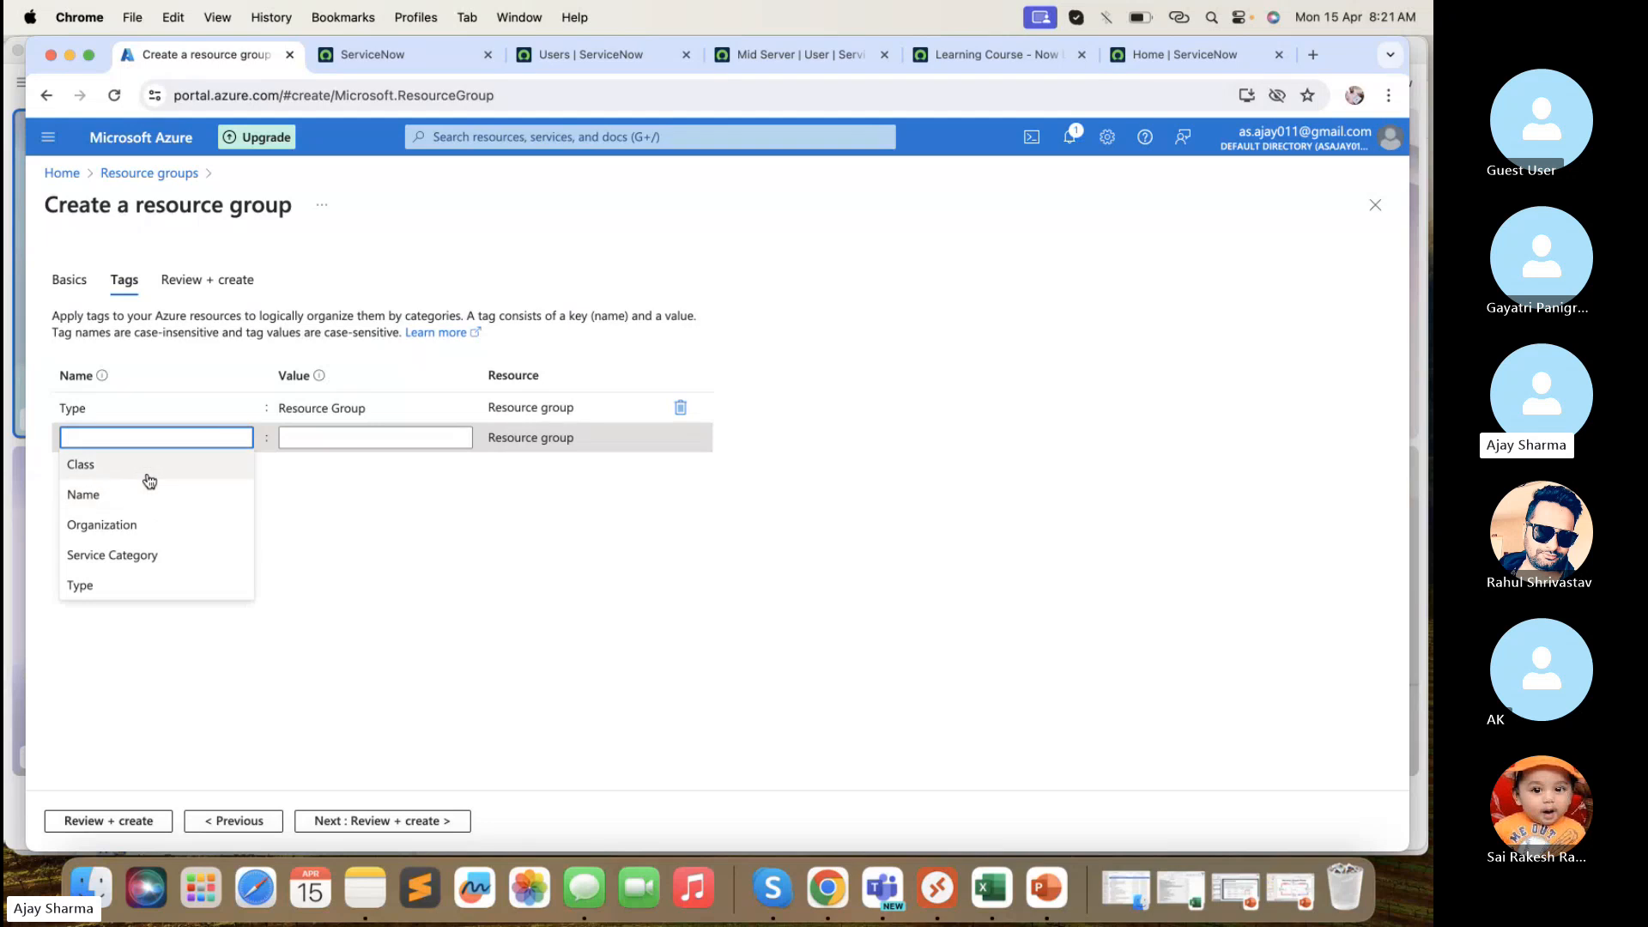
pyautogui.click(146, 478)
pyautogui.click(296, 436)
pyautogui.click(318, 473)
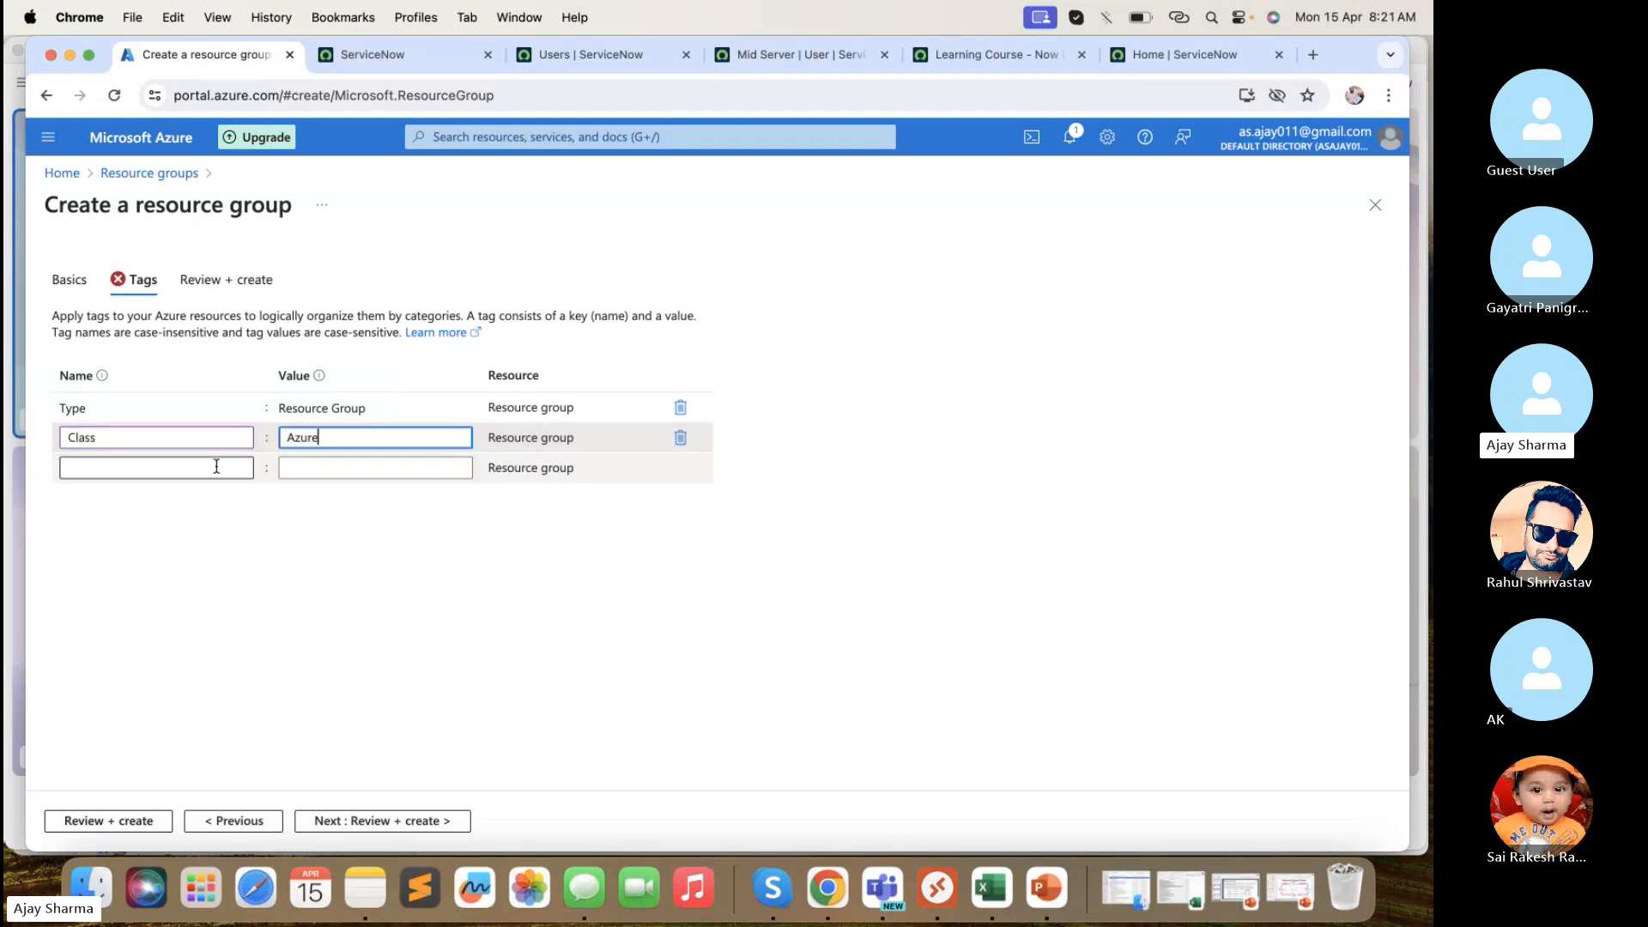
# - Add tag Organization = azure and delete the leftover empty tag row
pyautogui.click(216, 467)
pyautogui.click(140, 560)
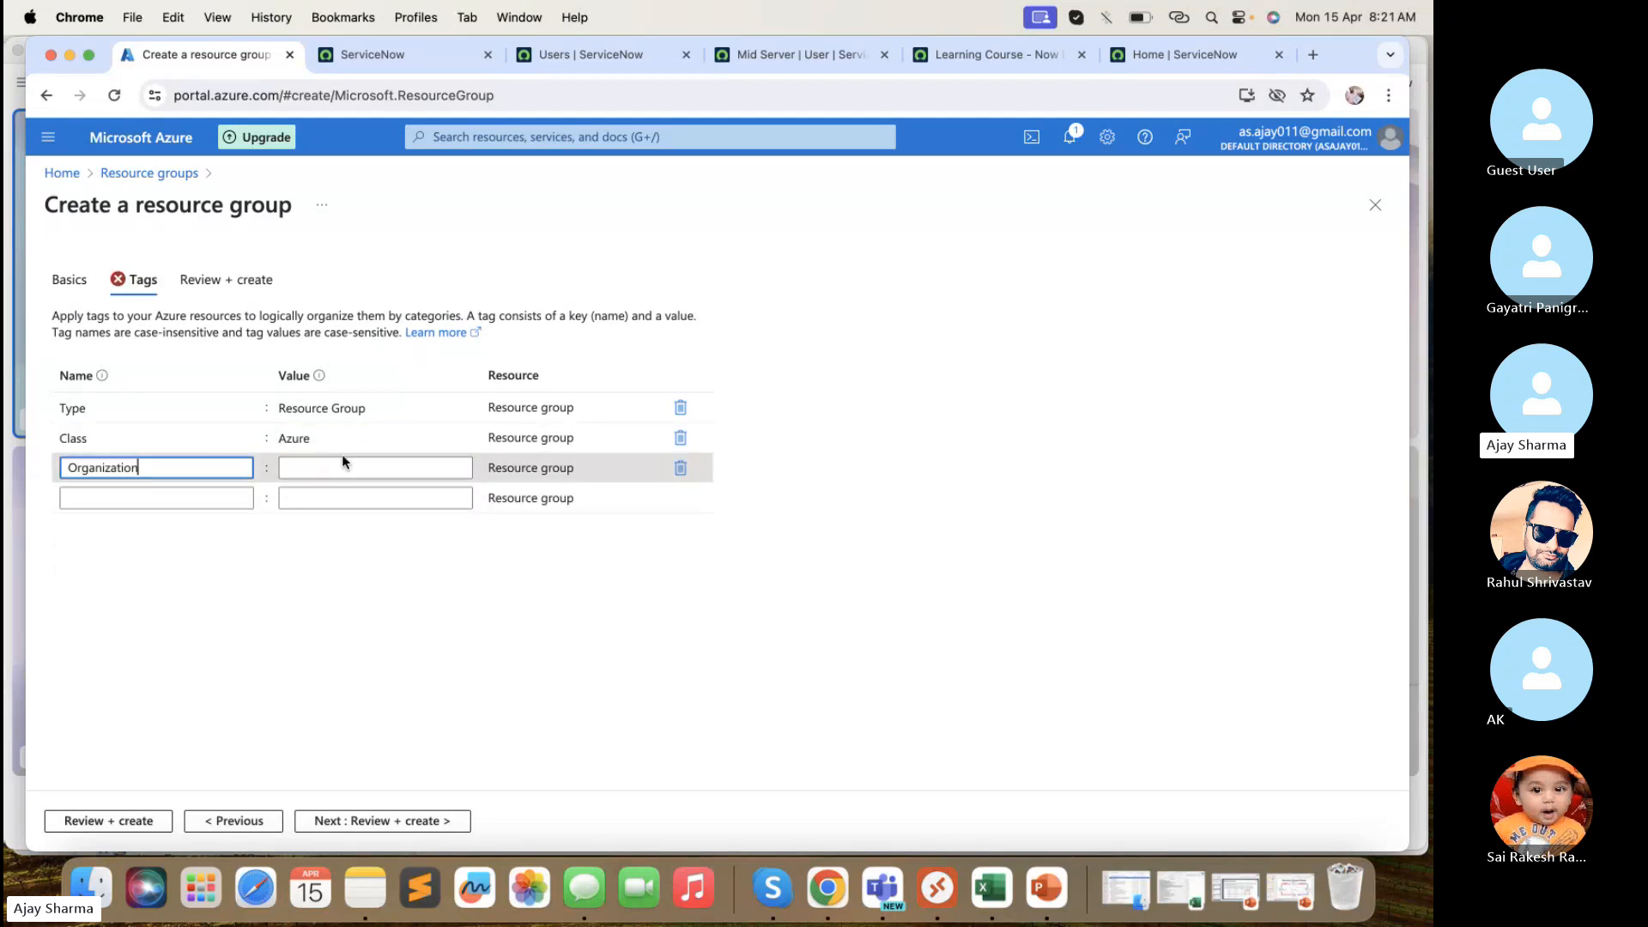
pyautogui.click(340, 498)
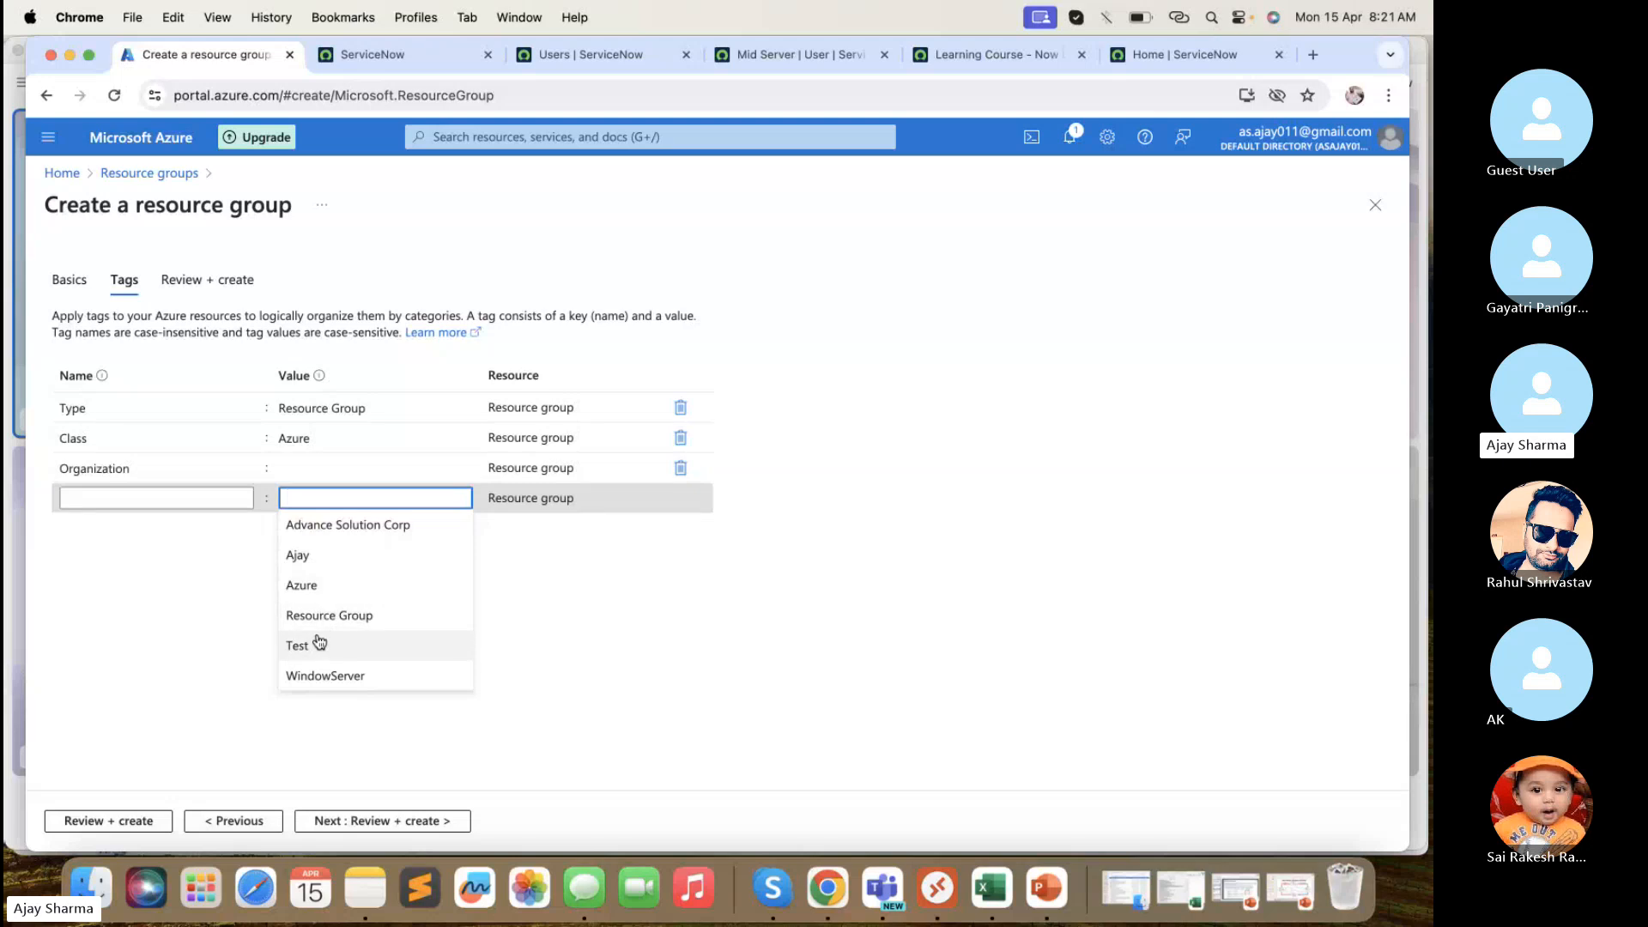
pyautogui.click(318, 587)
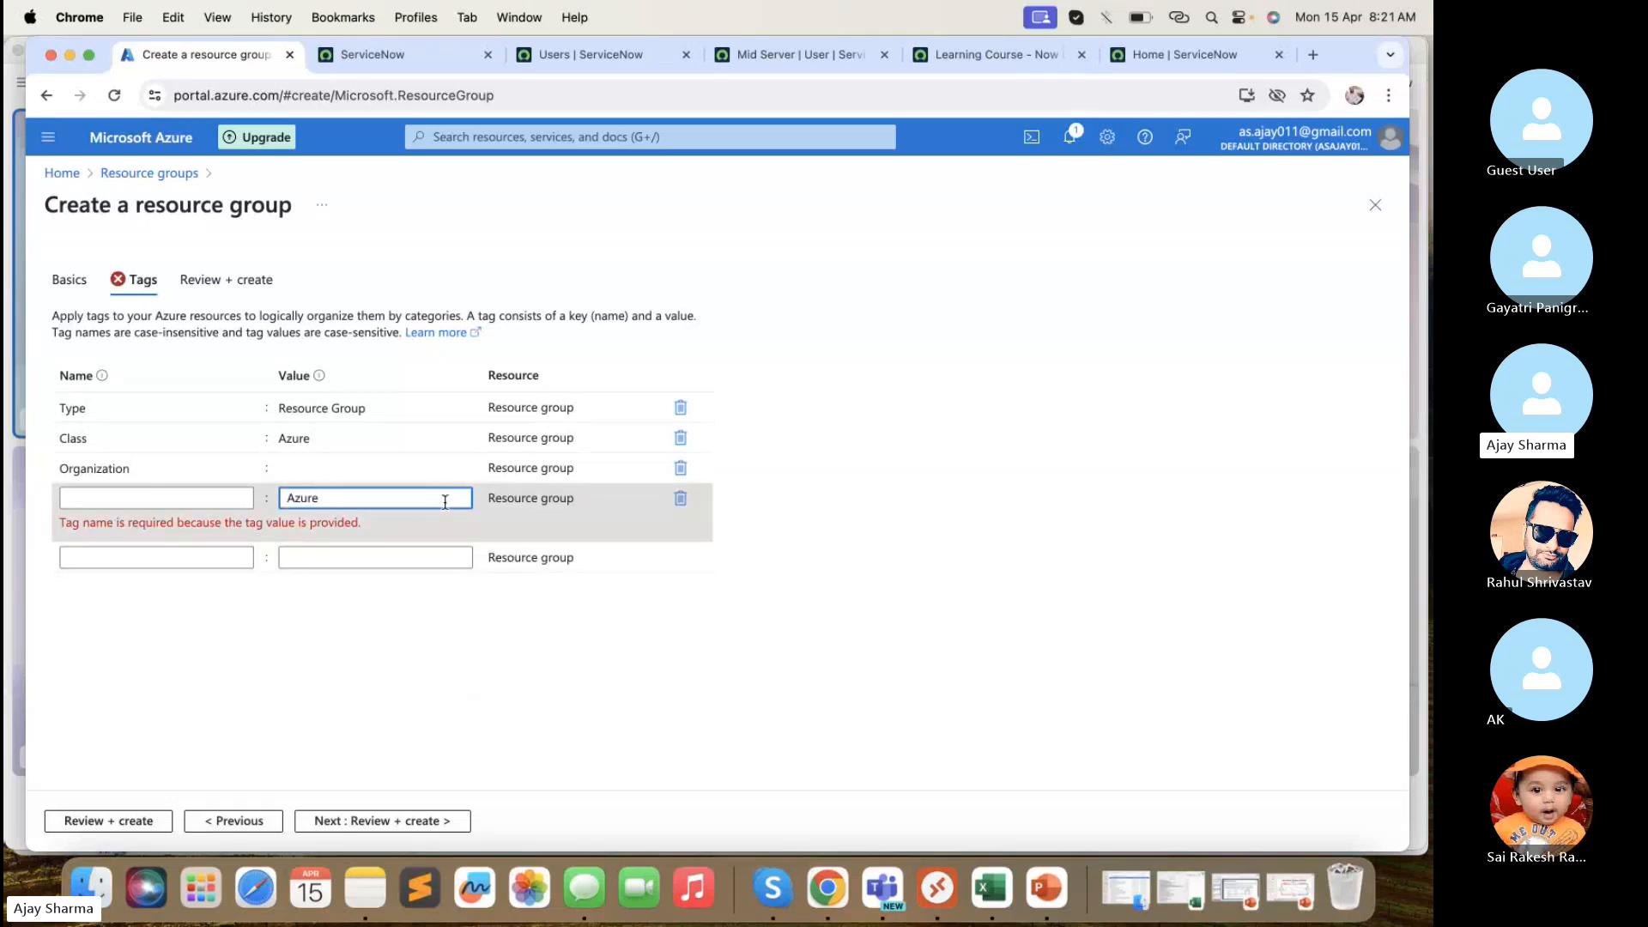
pyautogui.click(367, 472)
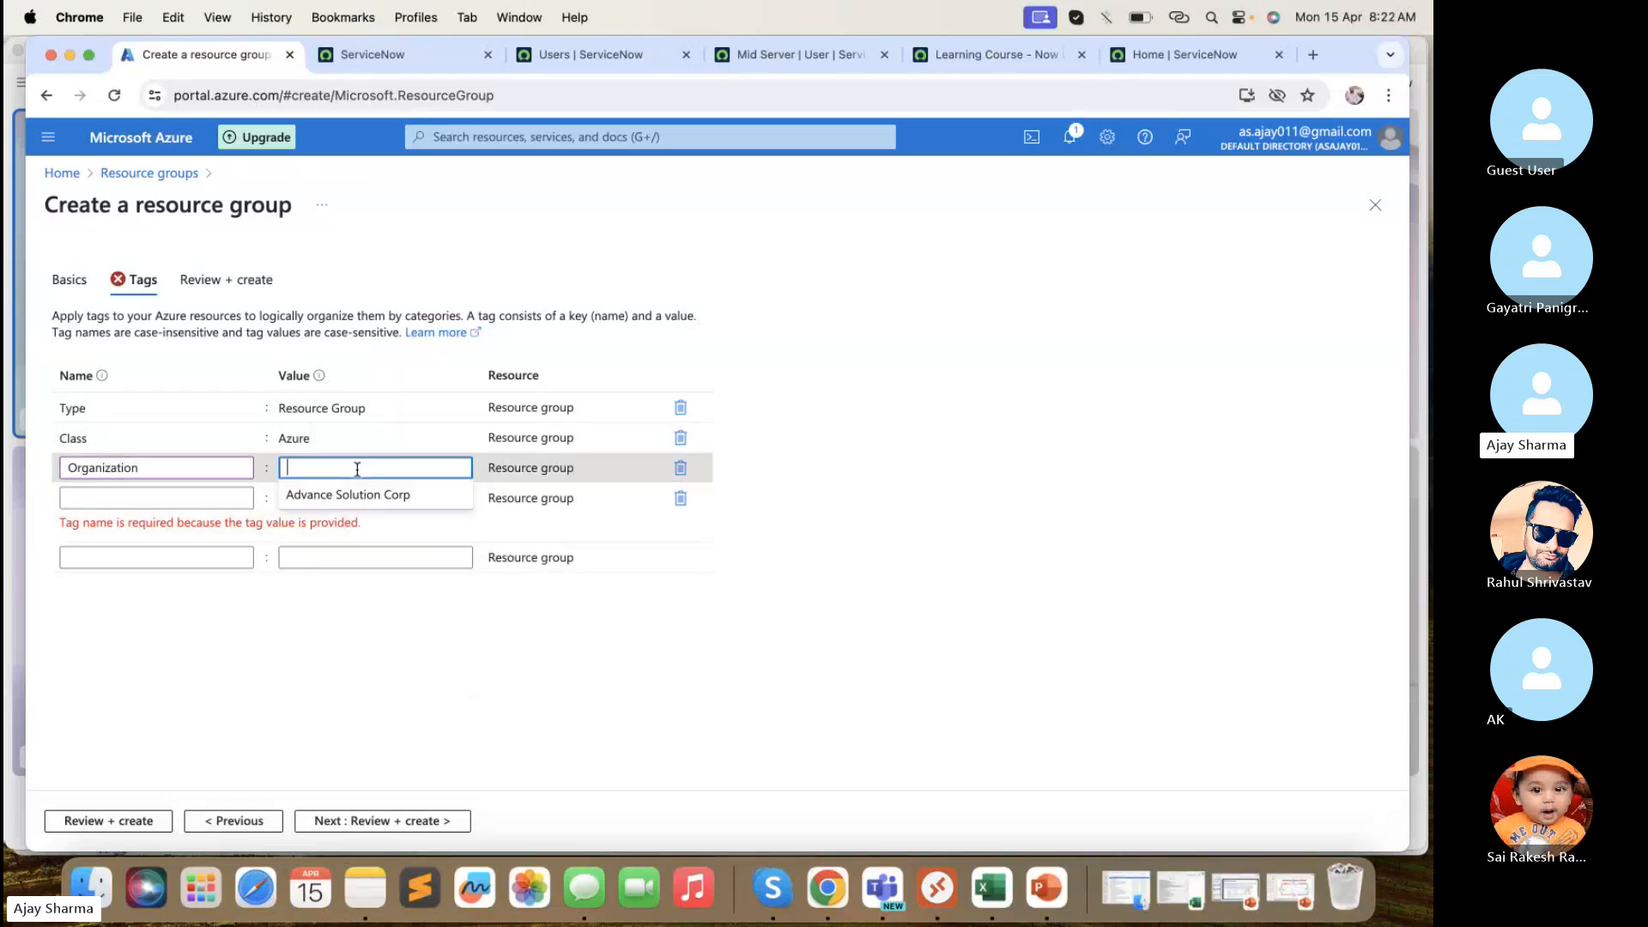
pyautogui.write('azure')
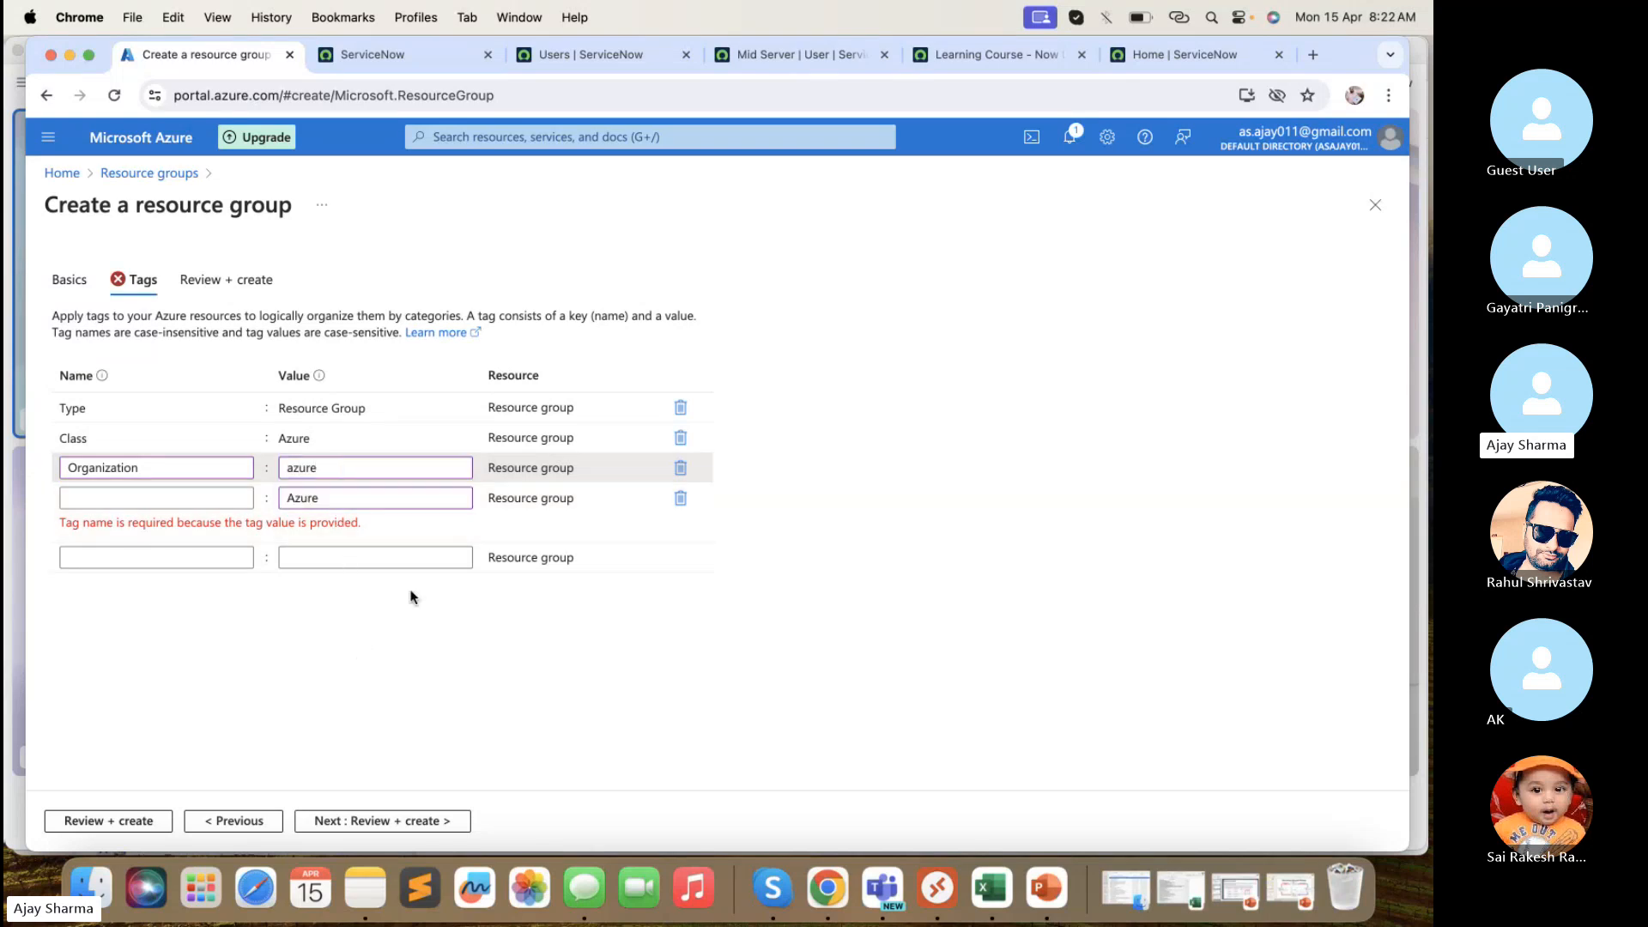
pyautogui.click(679, 497)
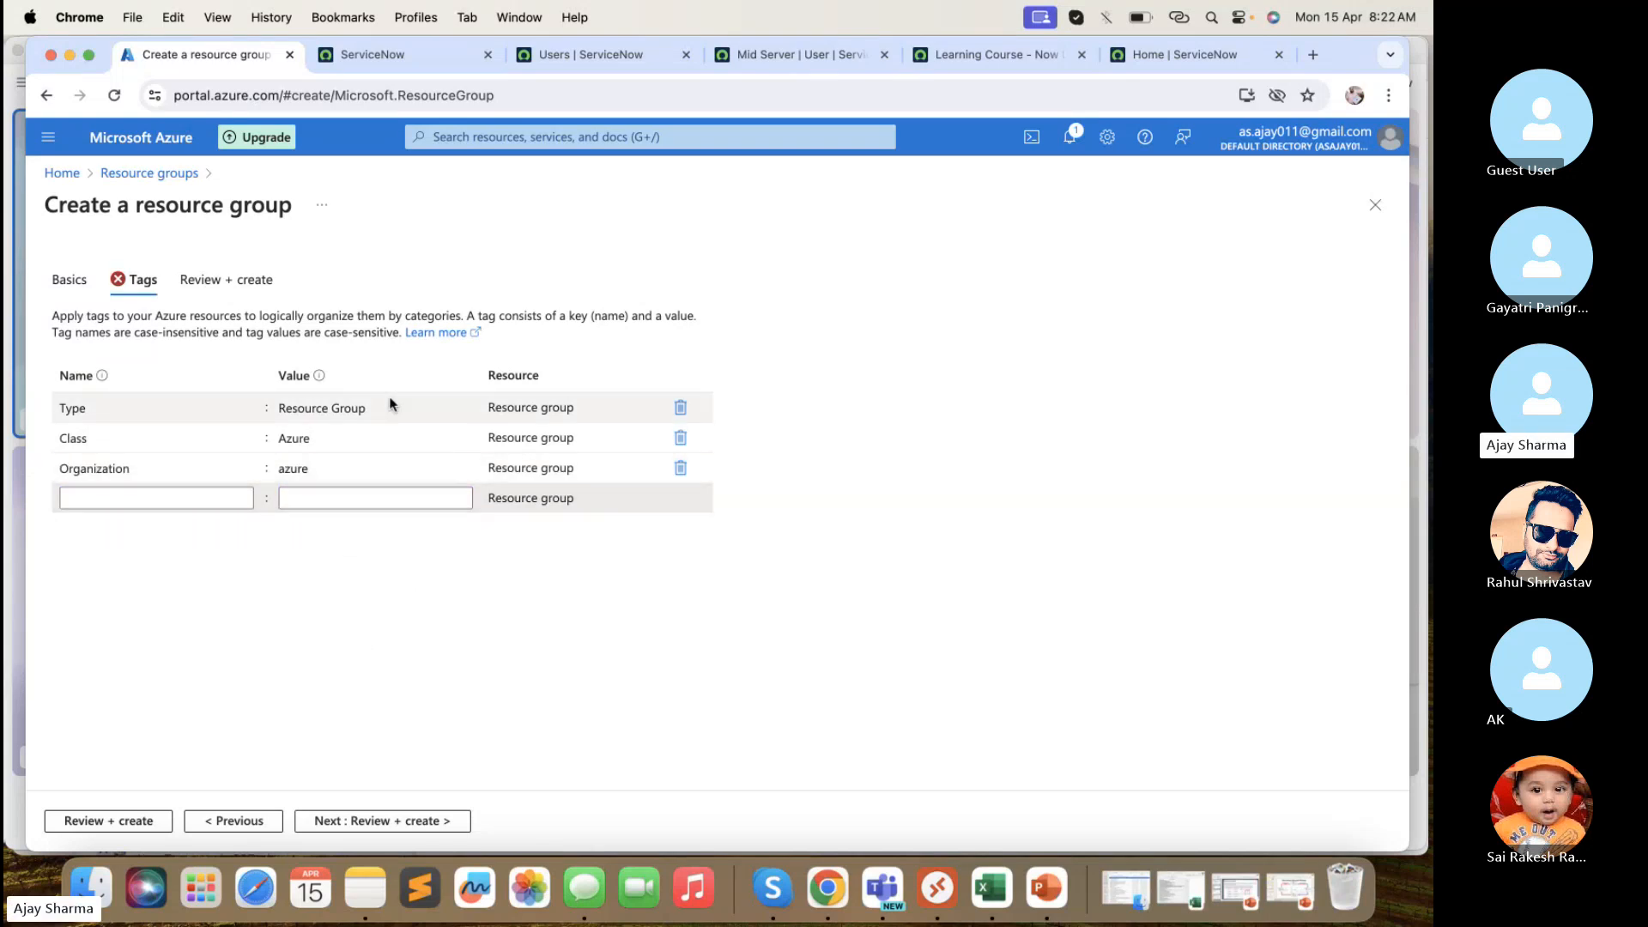
# - Review and create resource group XYZ_ABC, then go back to the Azure home page
pyautogui.click(395, 820)
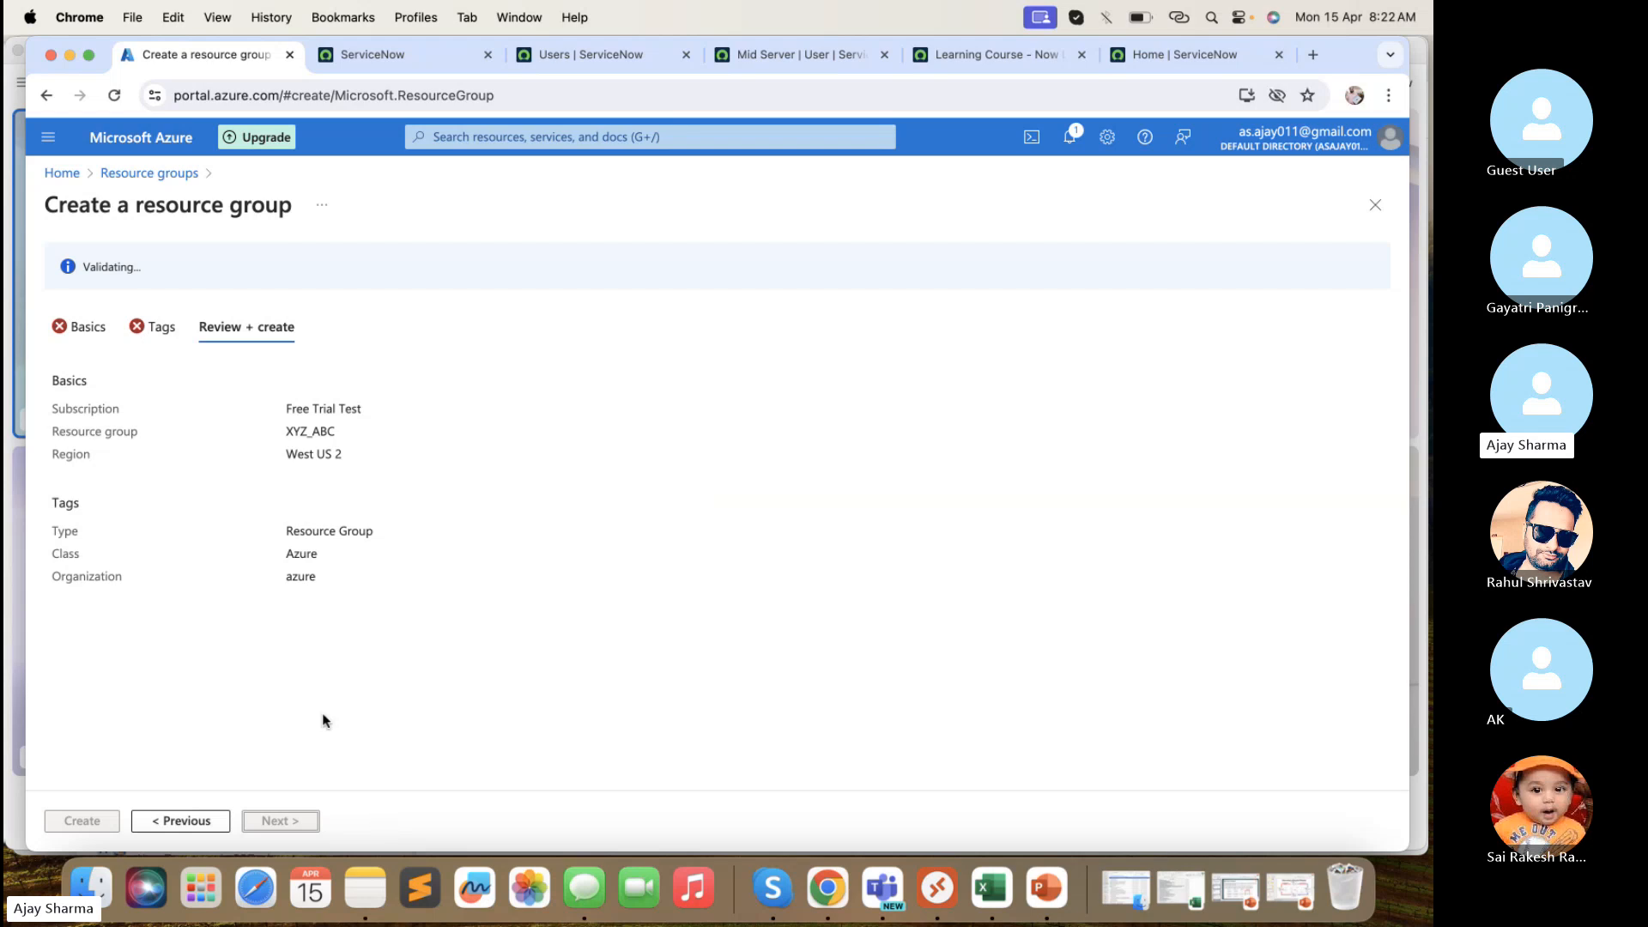
pyautogui.click(92, 822)
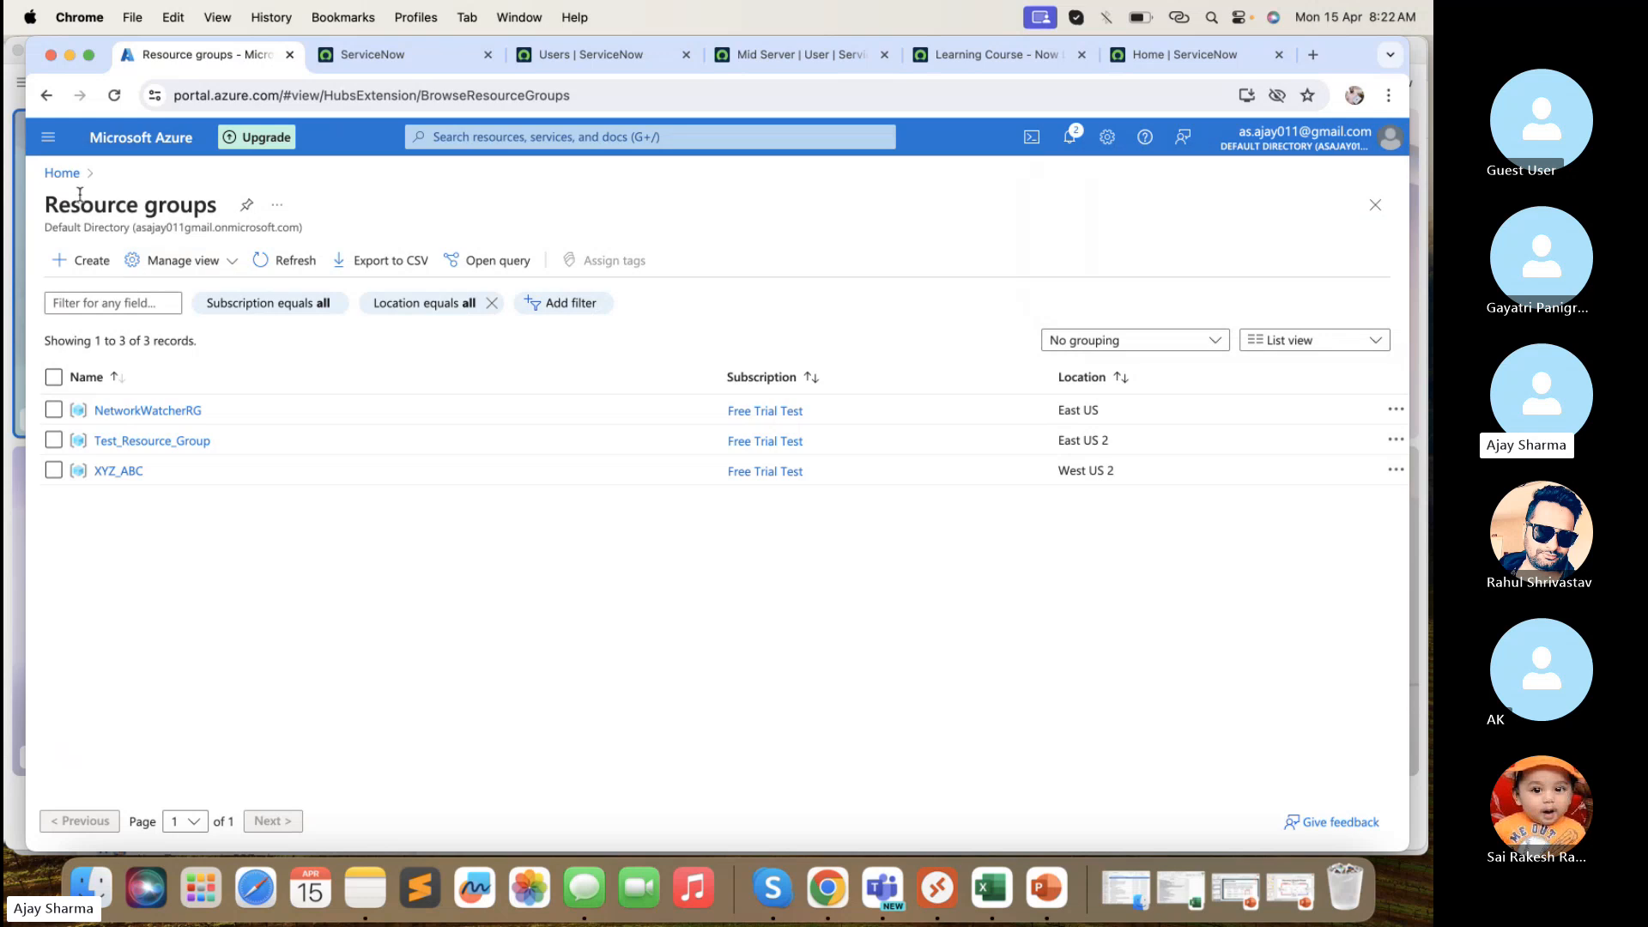
pyautogui.click(62, 173)
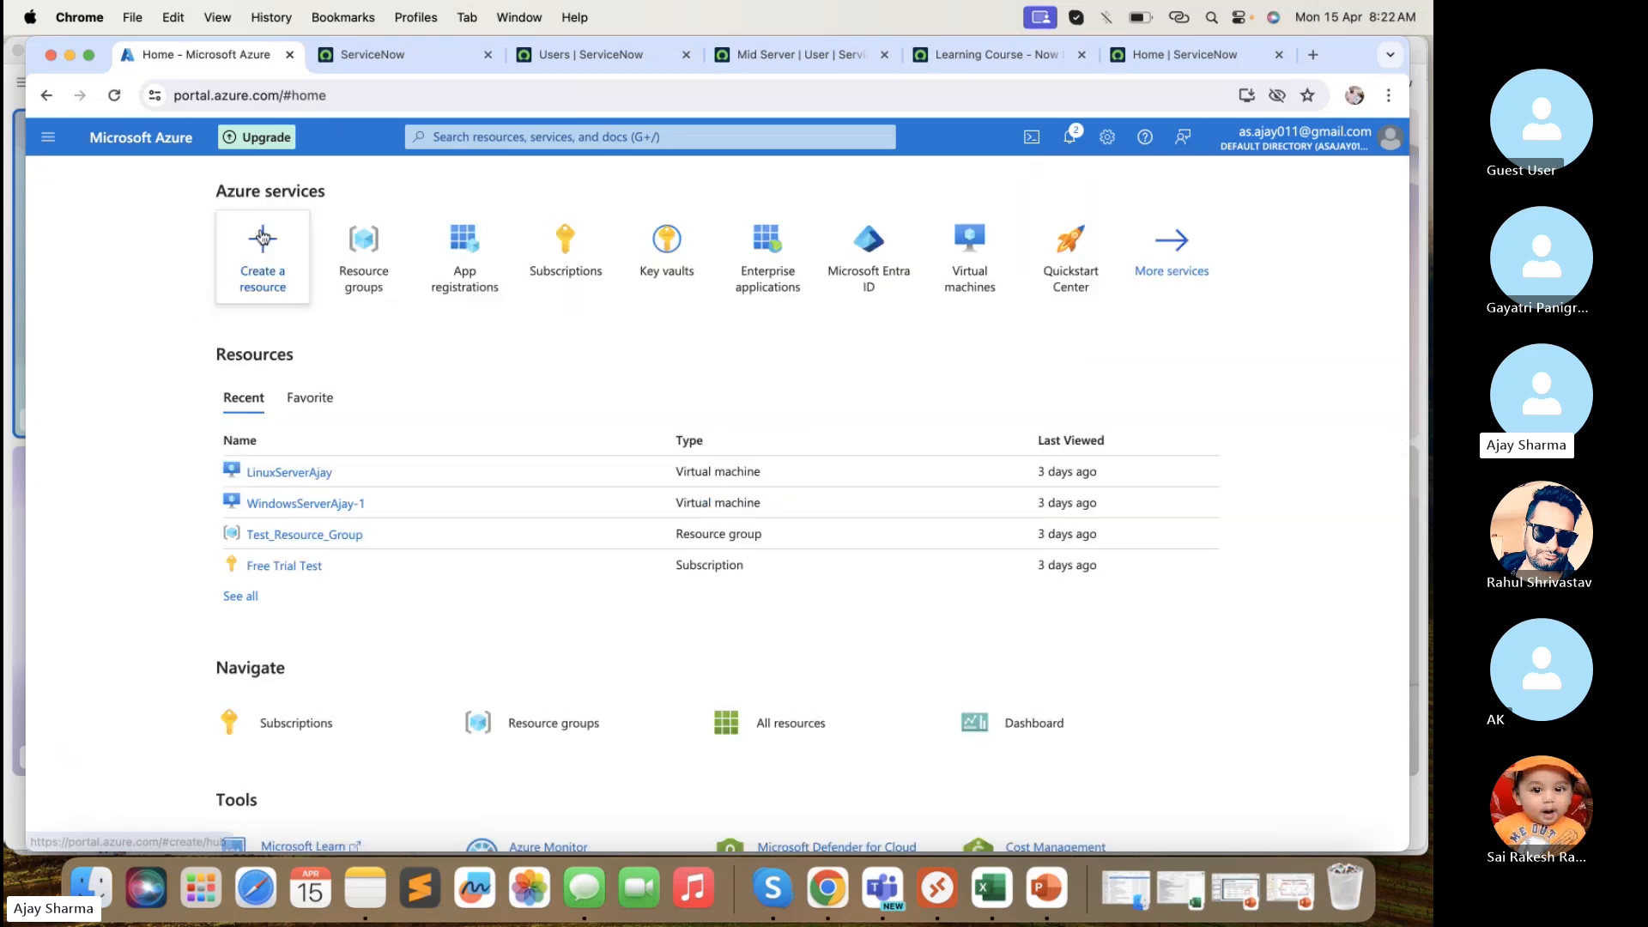
# - Open Create a resource and browse popular services like Virtual machine and Web App
pyautogui.click(266, 264)
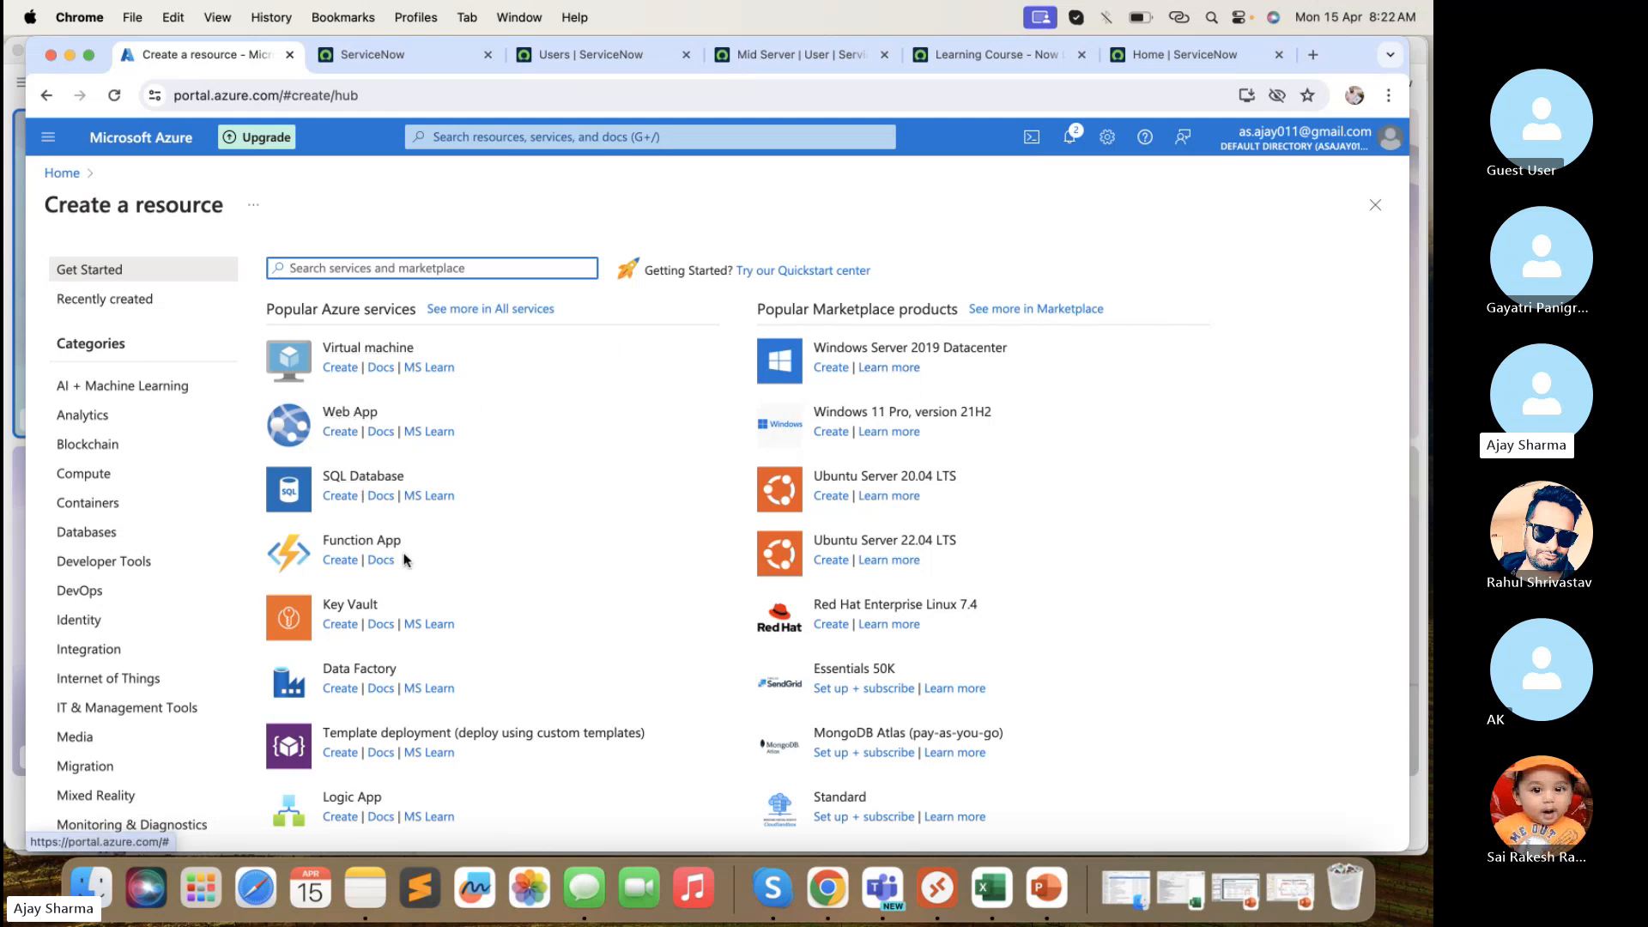
pyautogui.scroll(-3, 583, 586)
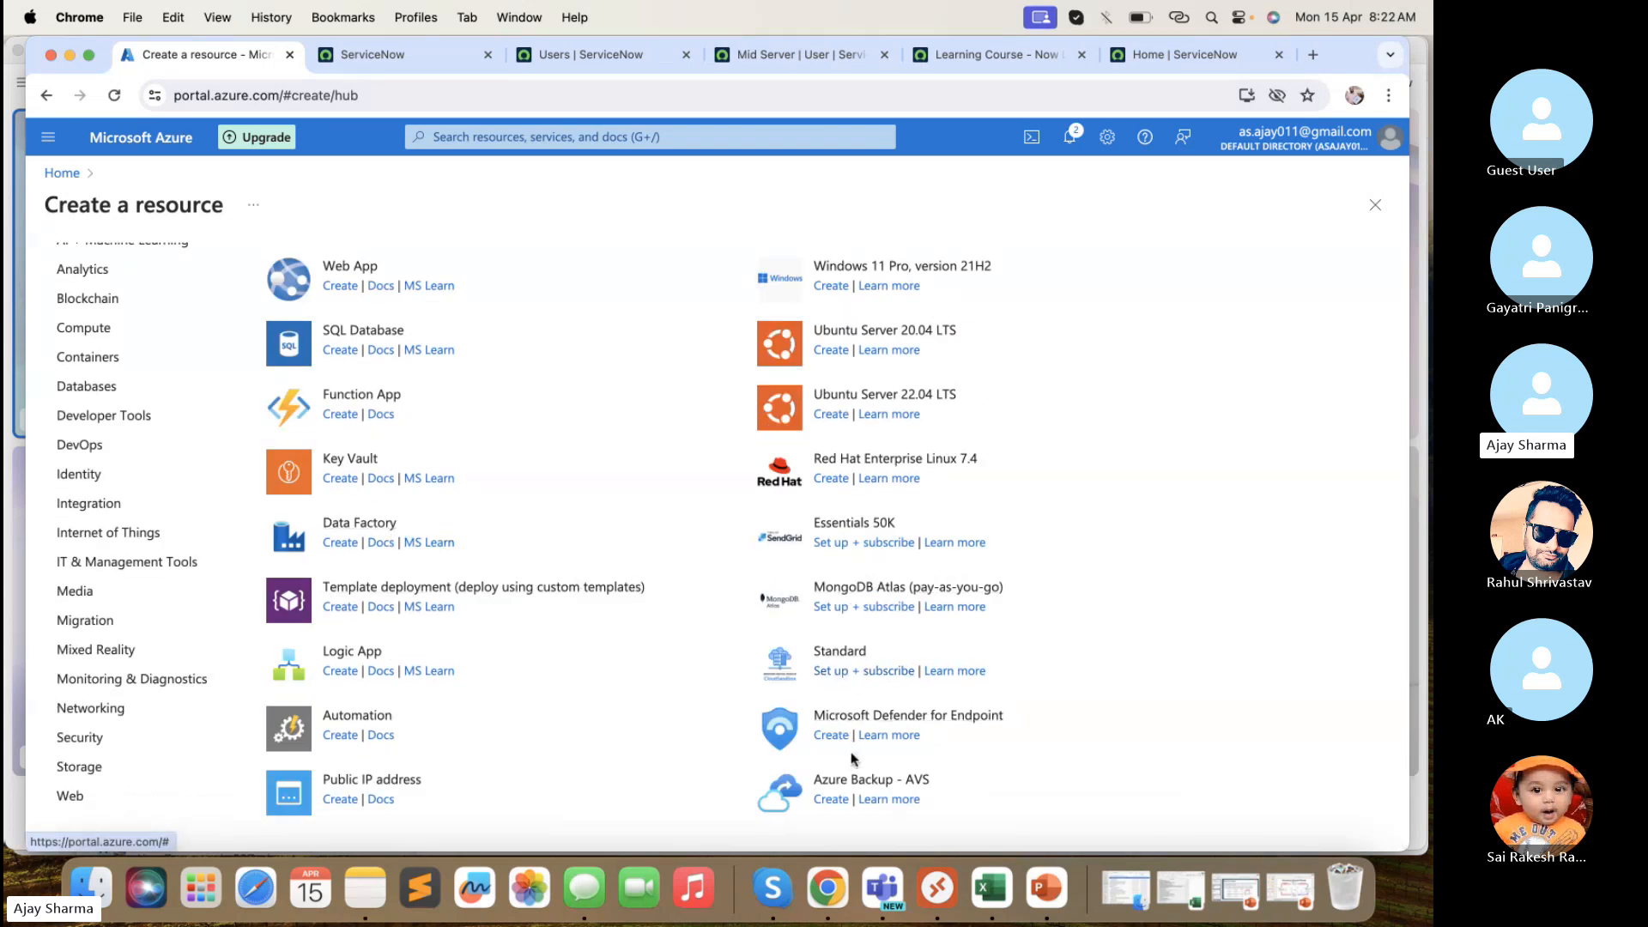
pyautogui.scroll(3, 833, 779)
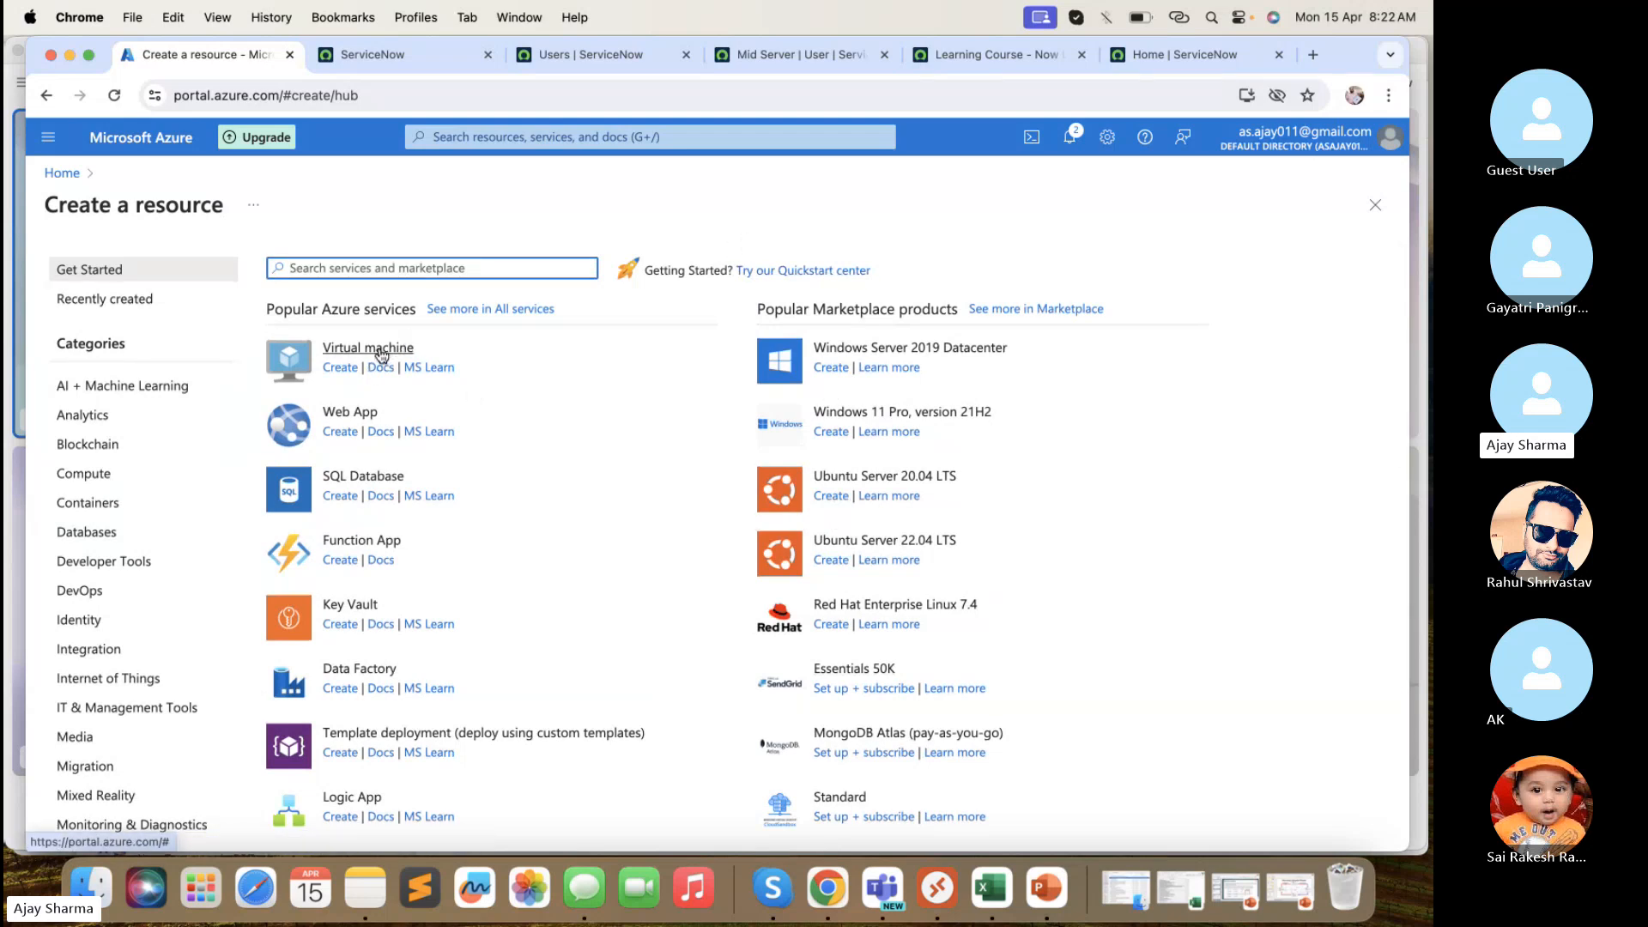
# - Start a new virtual machine in resource group XYZ_ABC and focus the name field
pyautogui.click(347, 374)
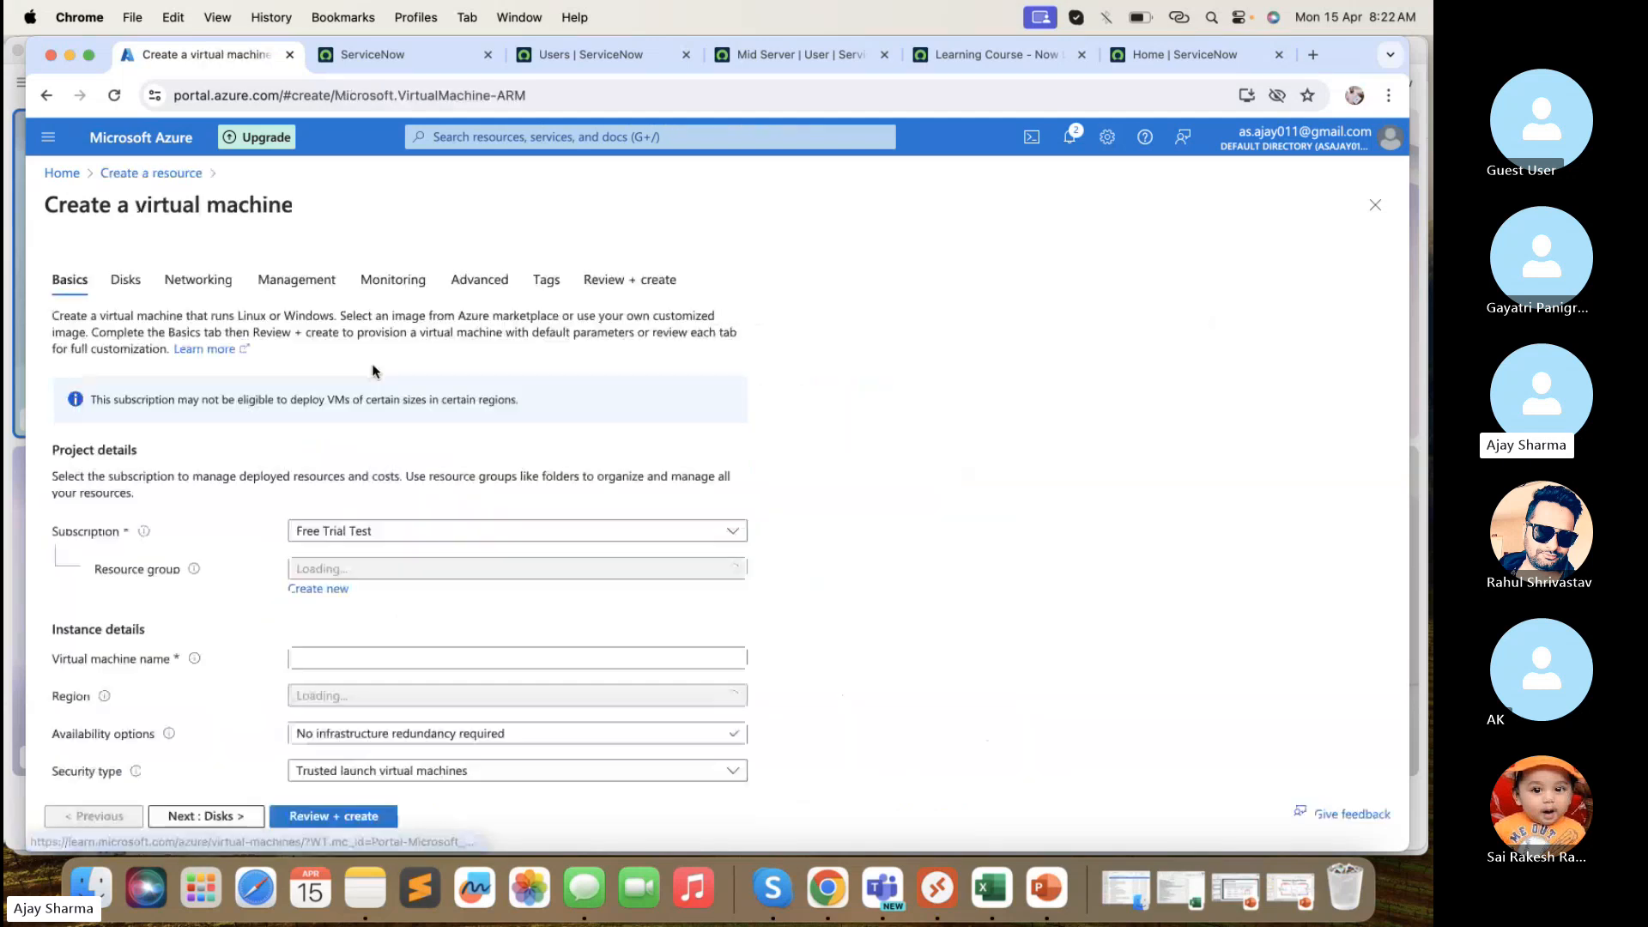
pyautogui.scroll(-3, 349, 376)
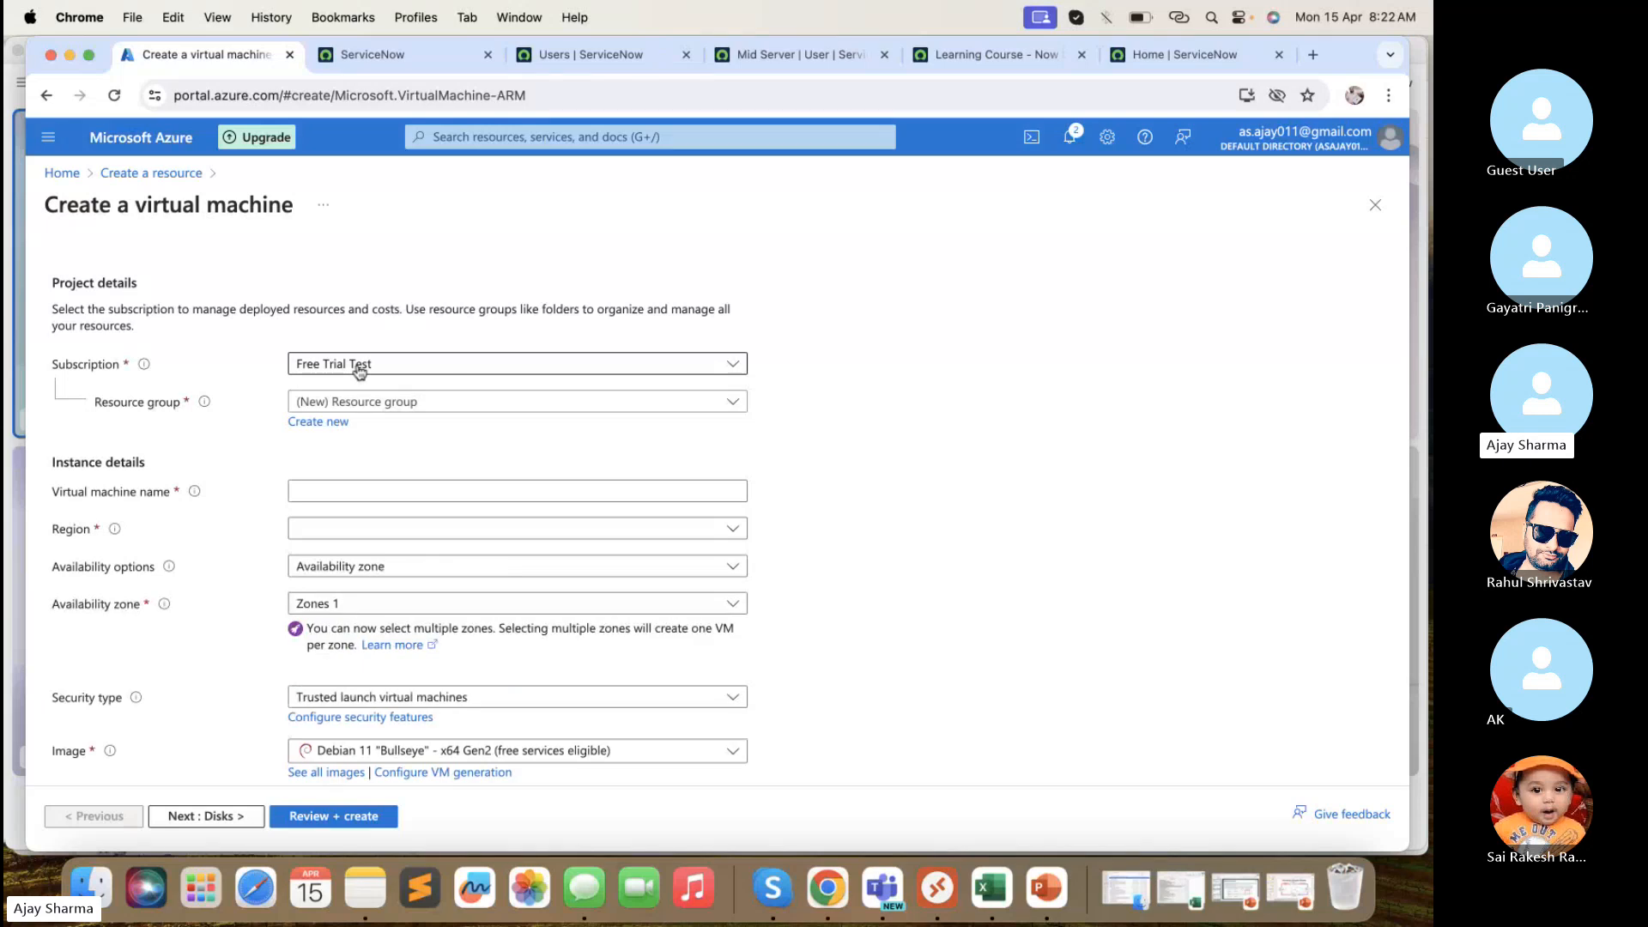
pyautogui.click(377, 407)
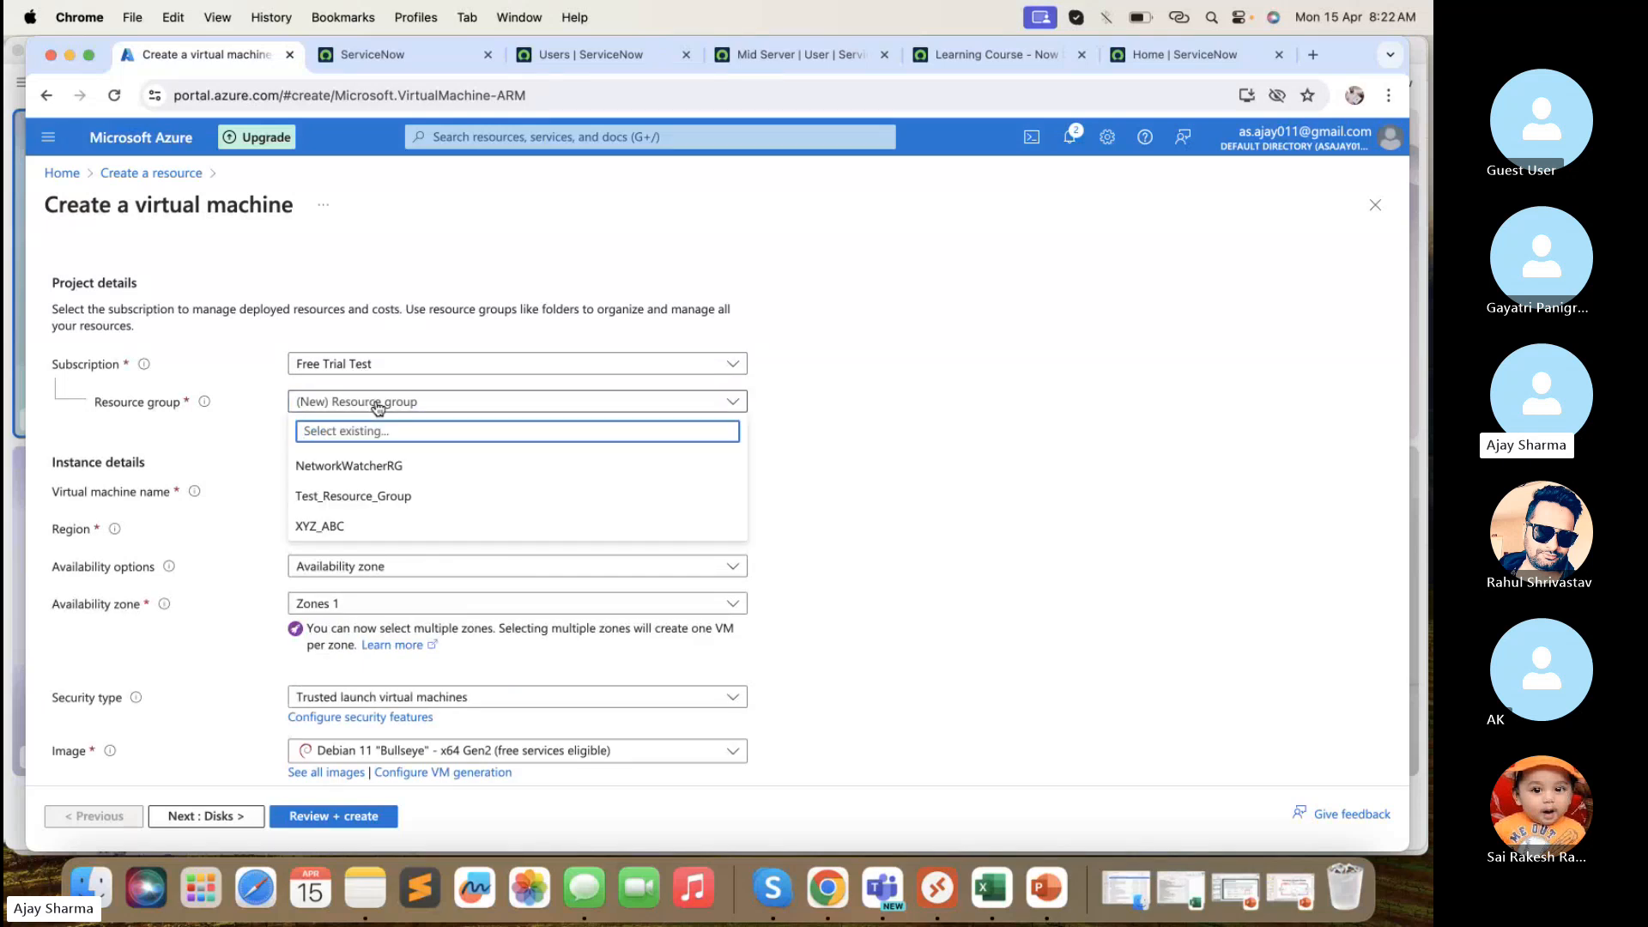
pyautogui.click(330, 526)
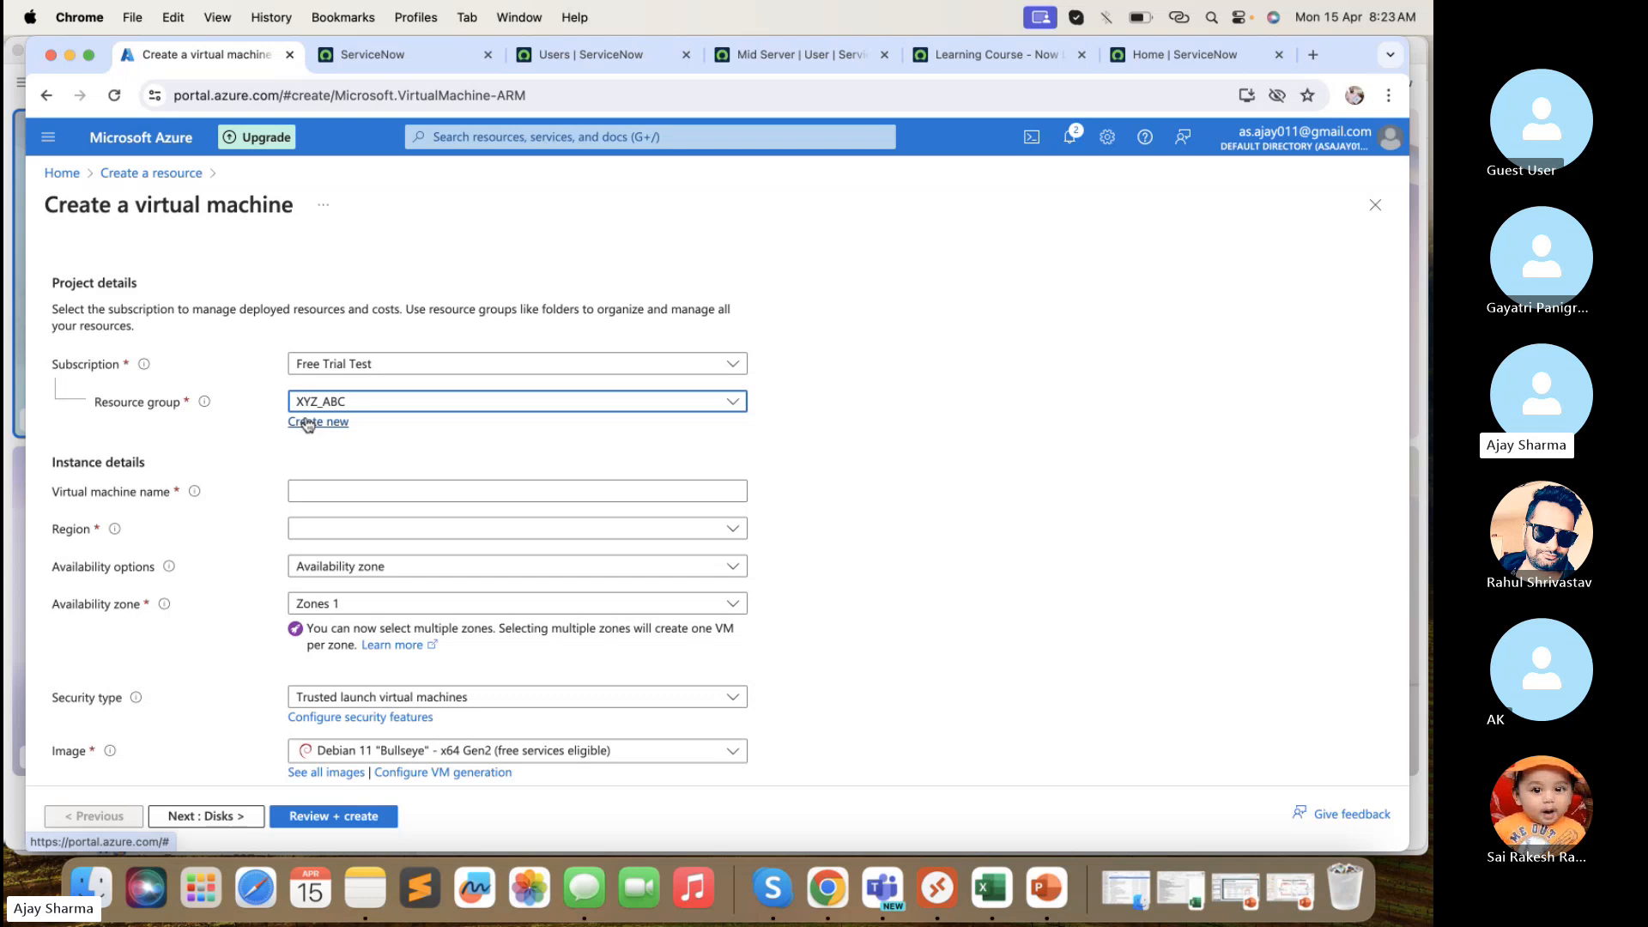
pyautogui.scroll(-1, 319, 450)
pyautogui.click(324, 444)
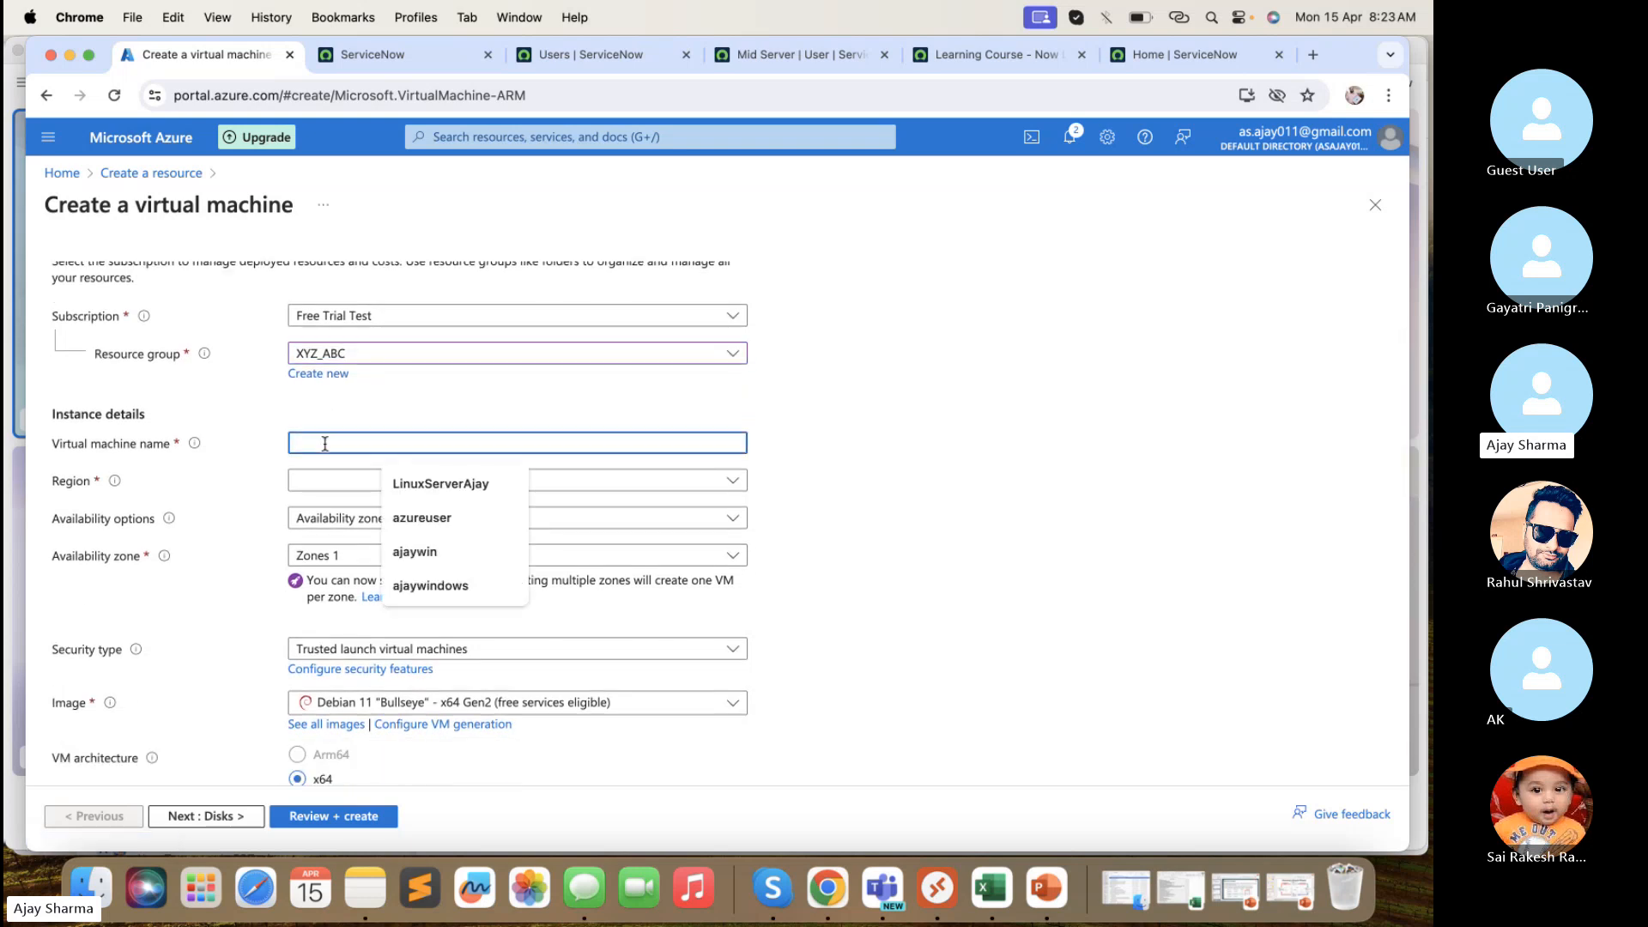
# - Look through the Region list and close it without changing the region
pyautogui.click(319, 478)
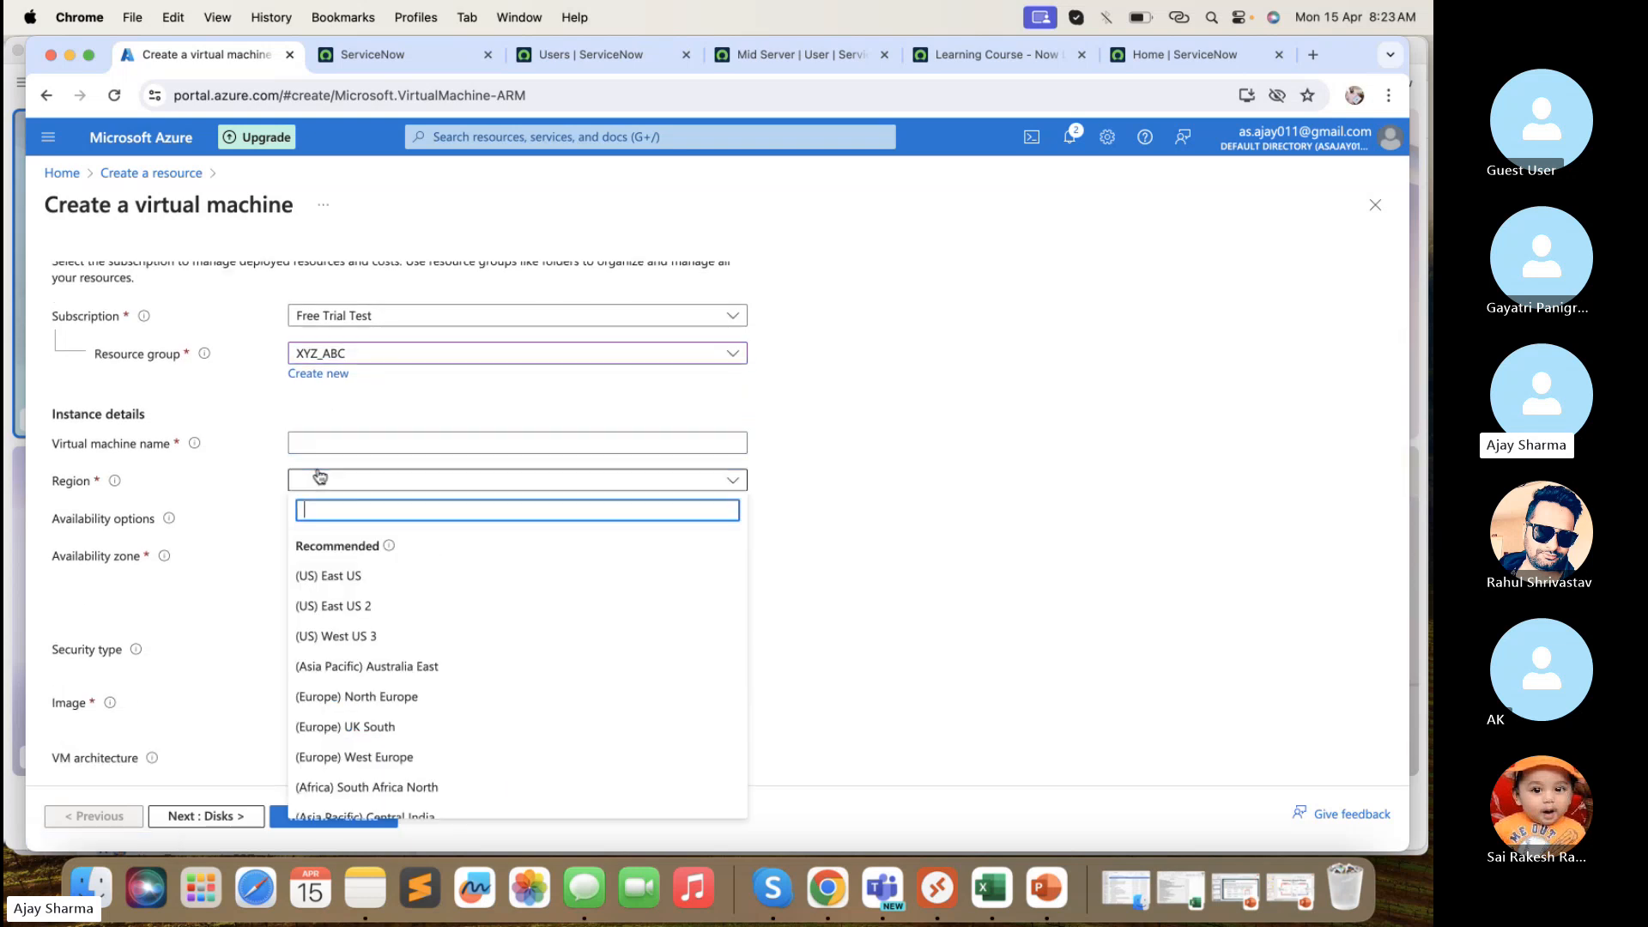
pyautogui.scroll(-10, 358, 616)
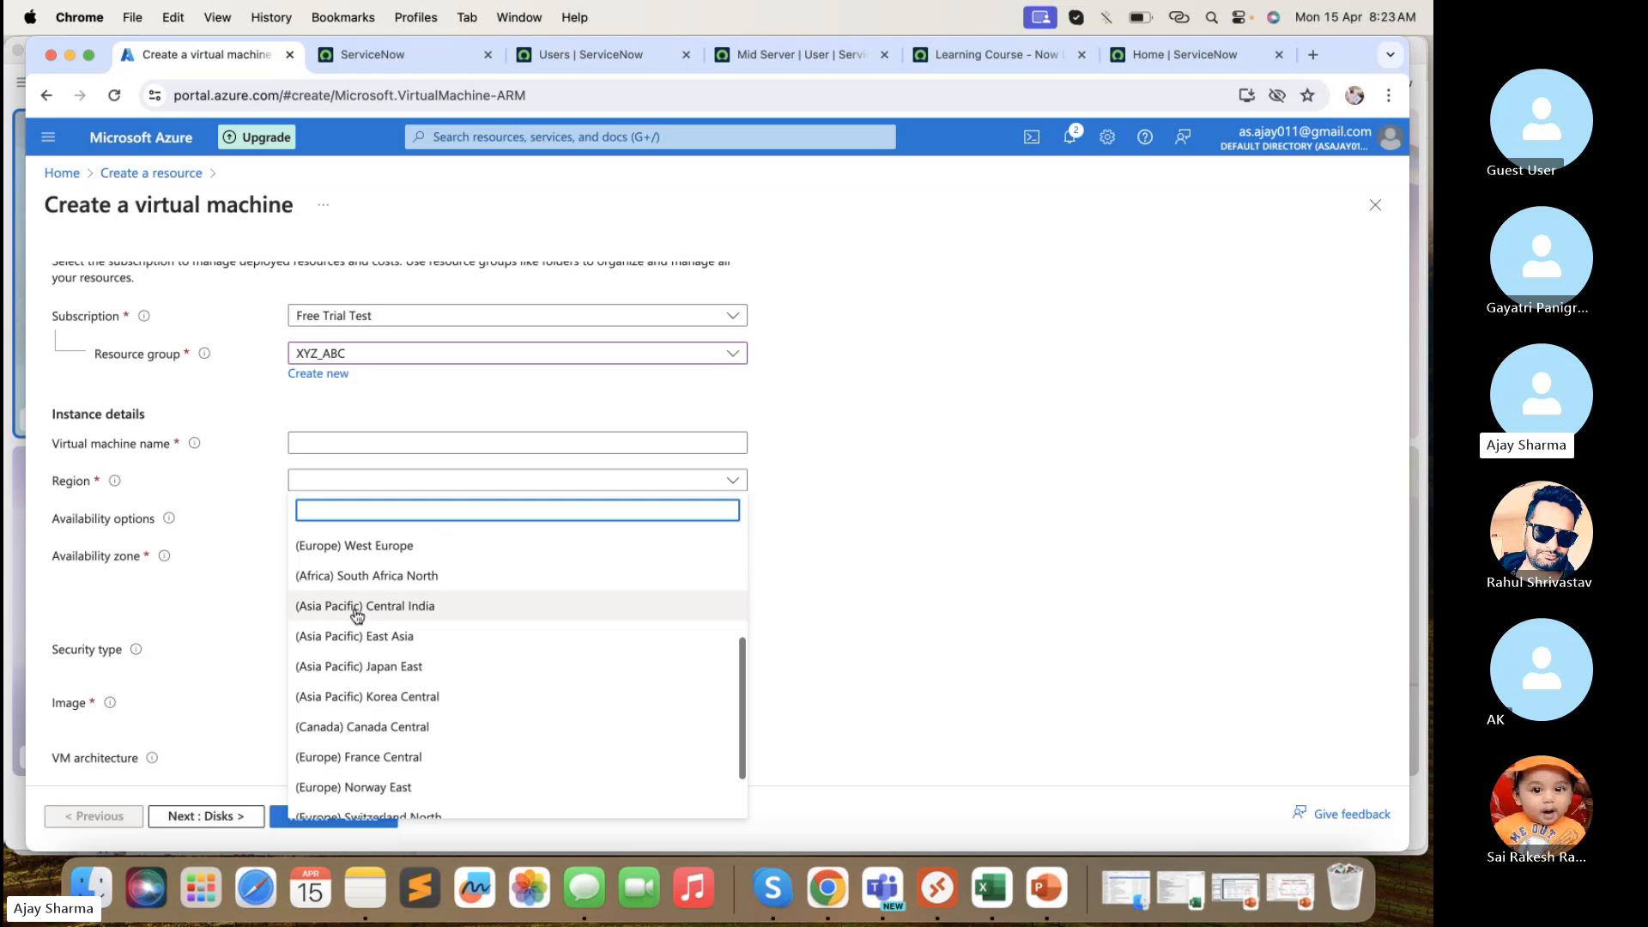
pyautogui.scroll(10, 357, 615)
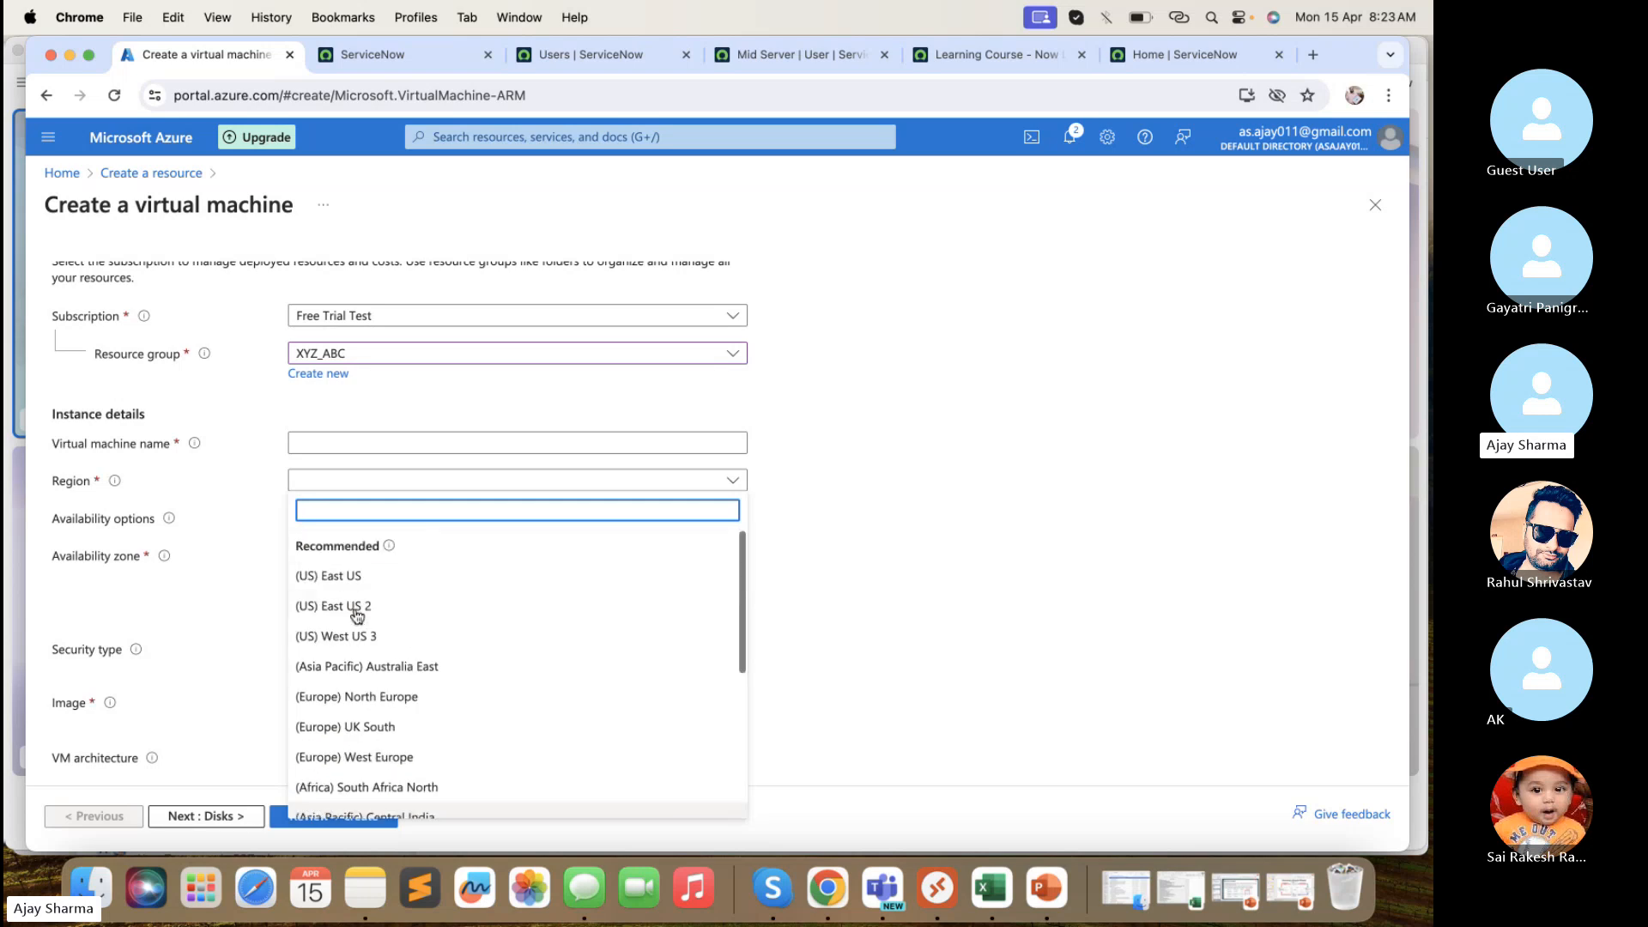
pyautogui.click(248, 609)
pyautogui.scroll(-2, 300, 507)
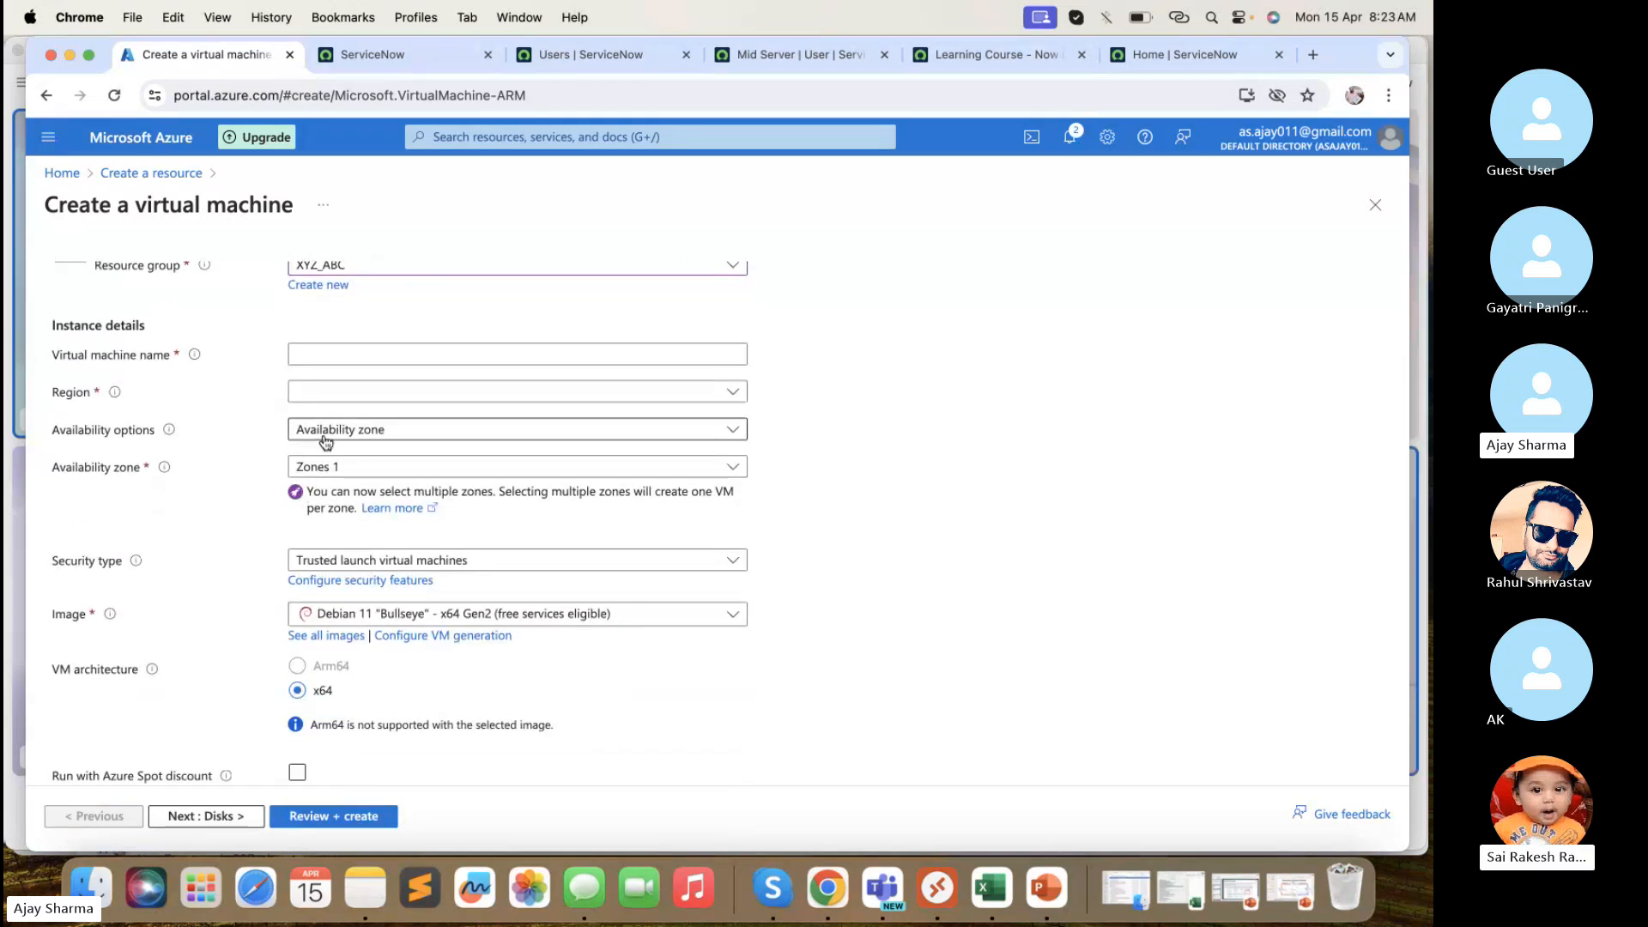
# - Keep Availability zone as the option, toggling Zones 1, 2 and 3 until none are selected
pyautogui.click(325, 433)
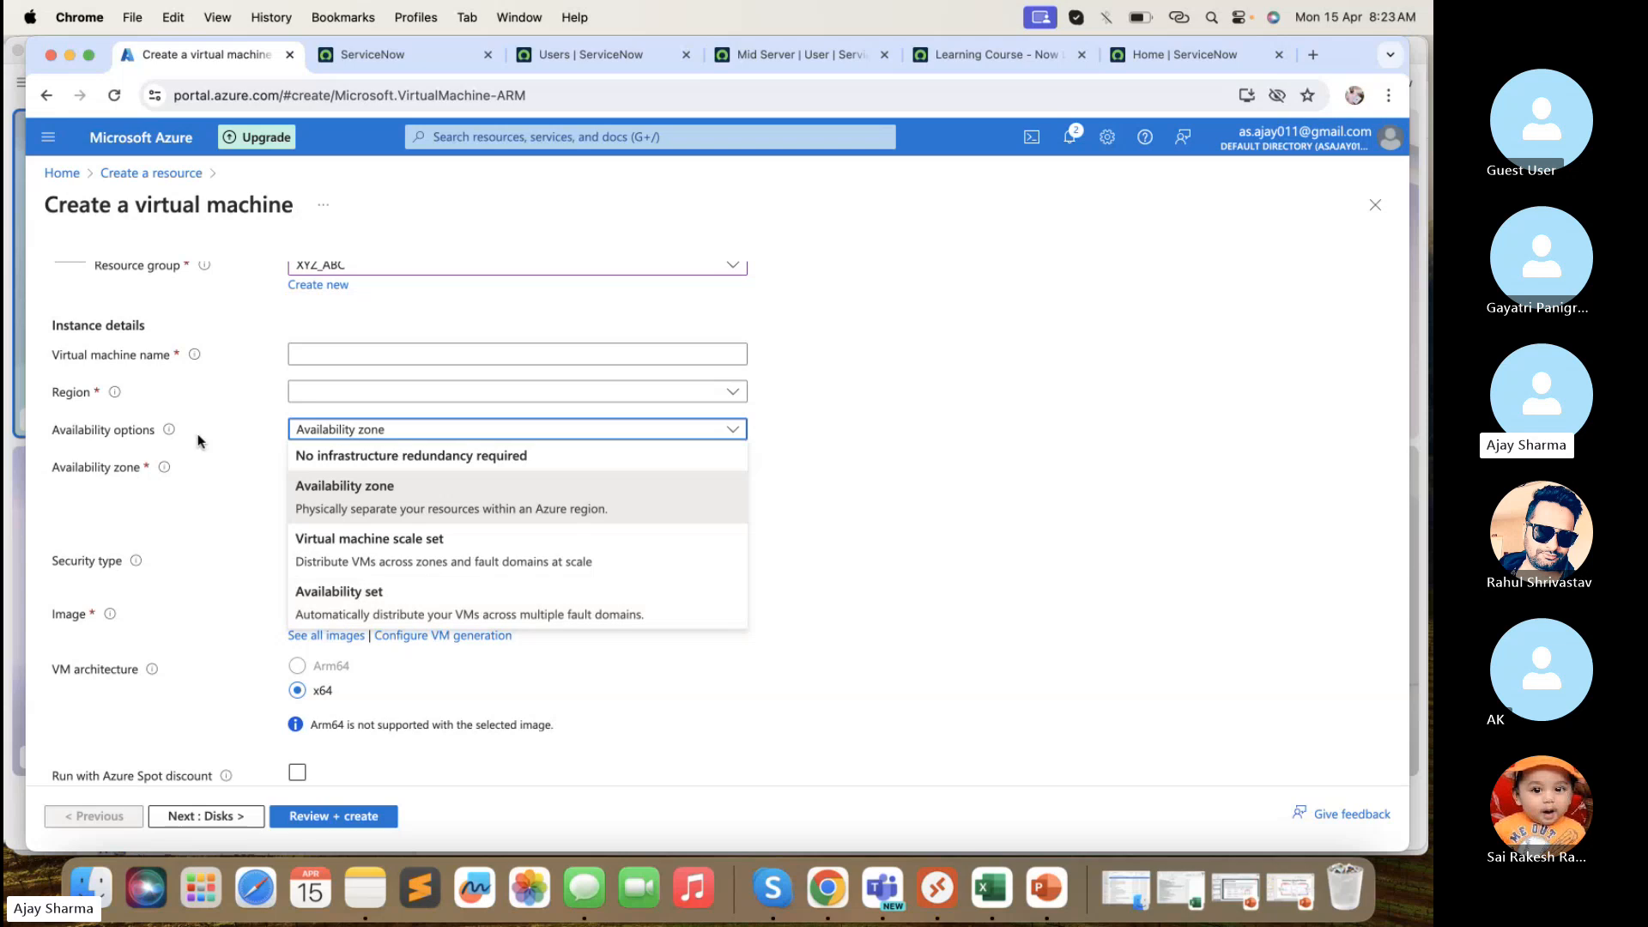
pyautogui.click(206, 466)
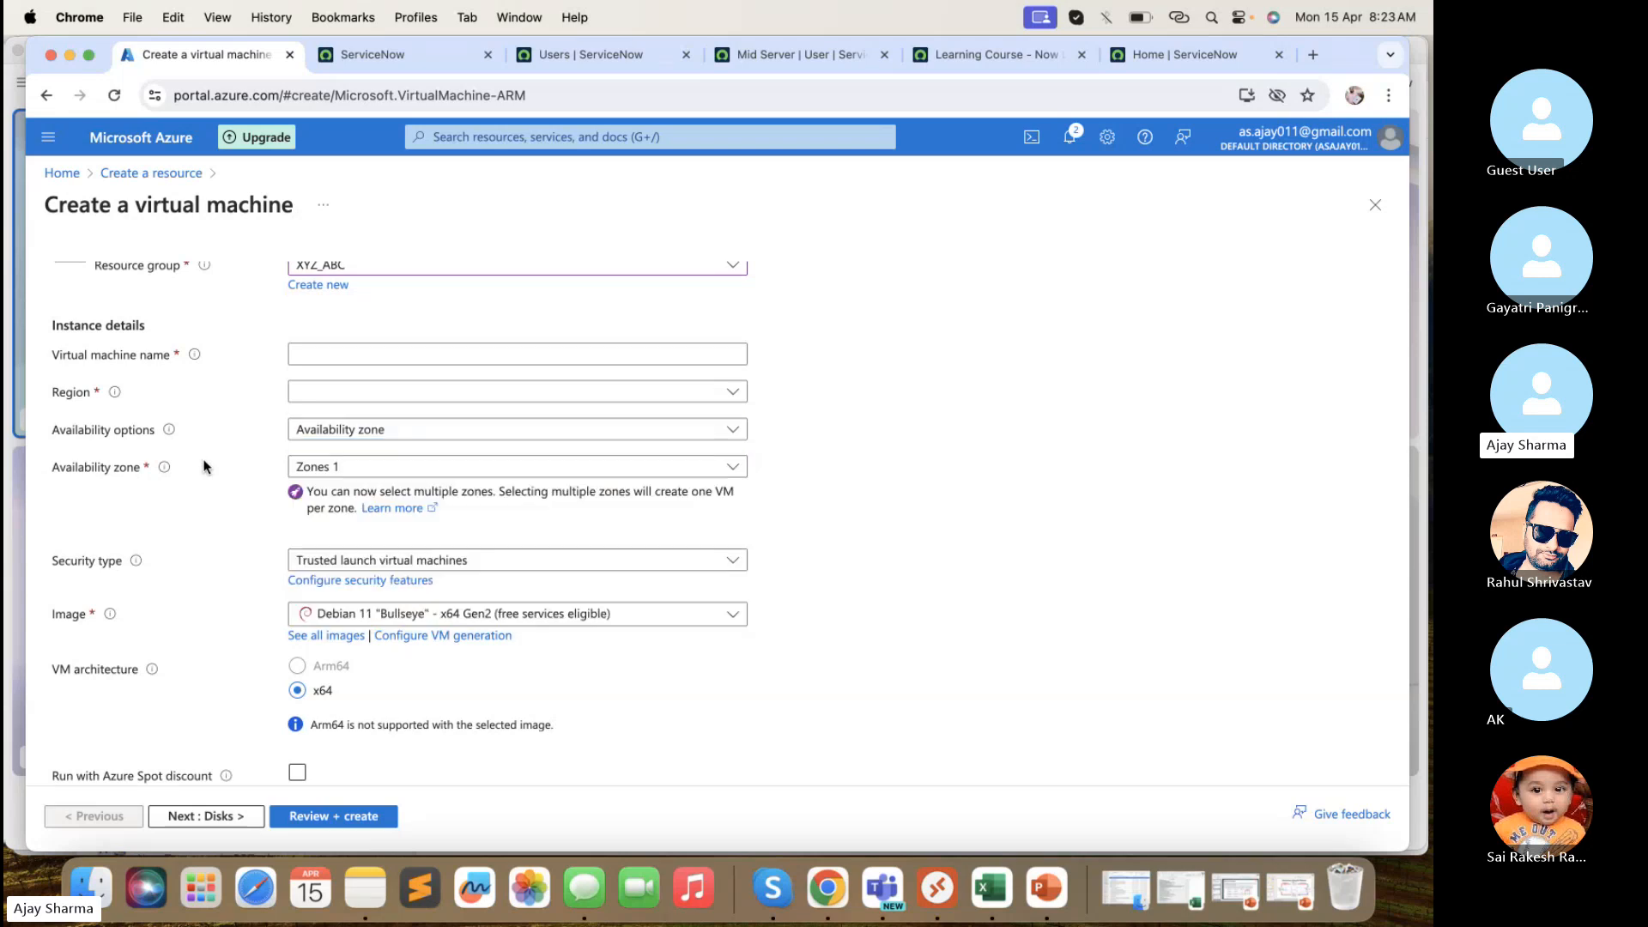
pyautogui.click(399, 466)
pyautogui.click(338, 505)
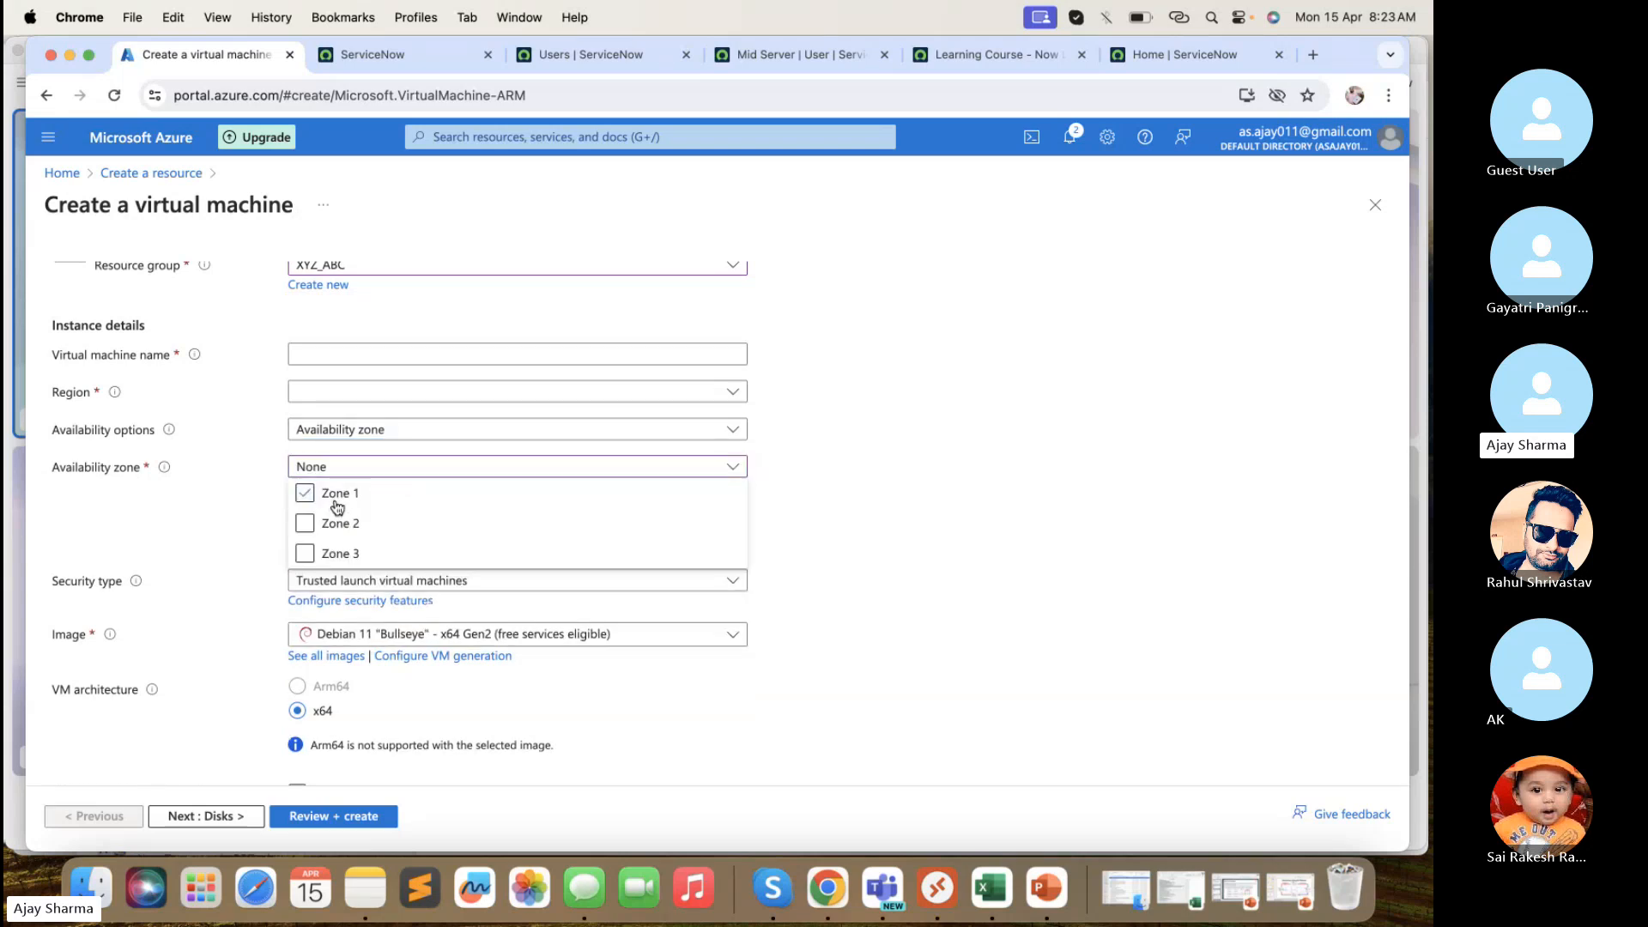
pyautogui.click(335, 522)
pyautogui.click(335, 552)
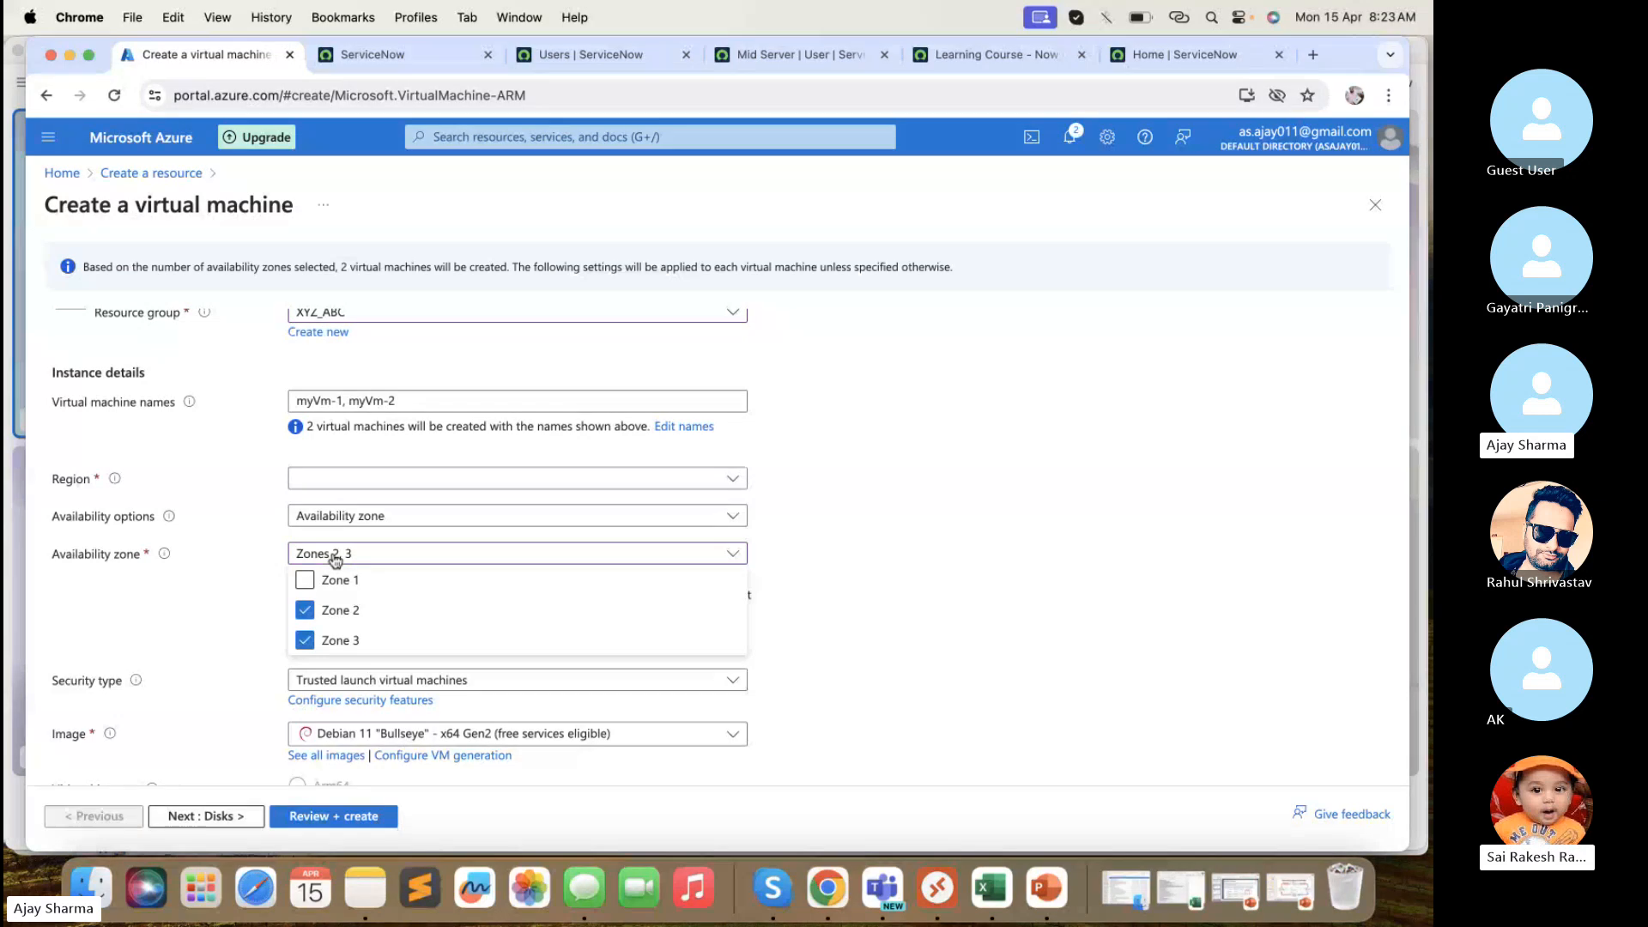
pyautogui.click(240, 470)
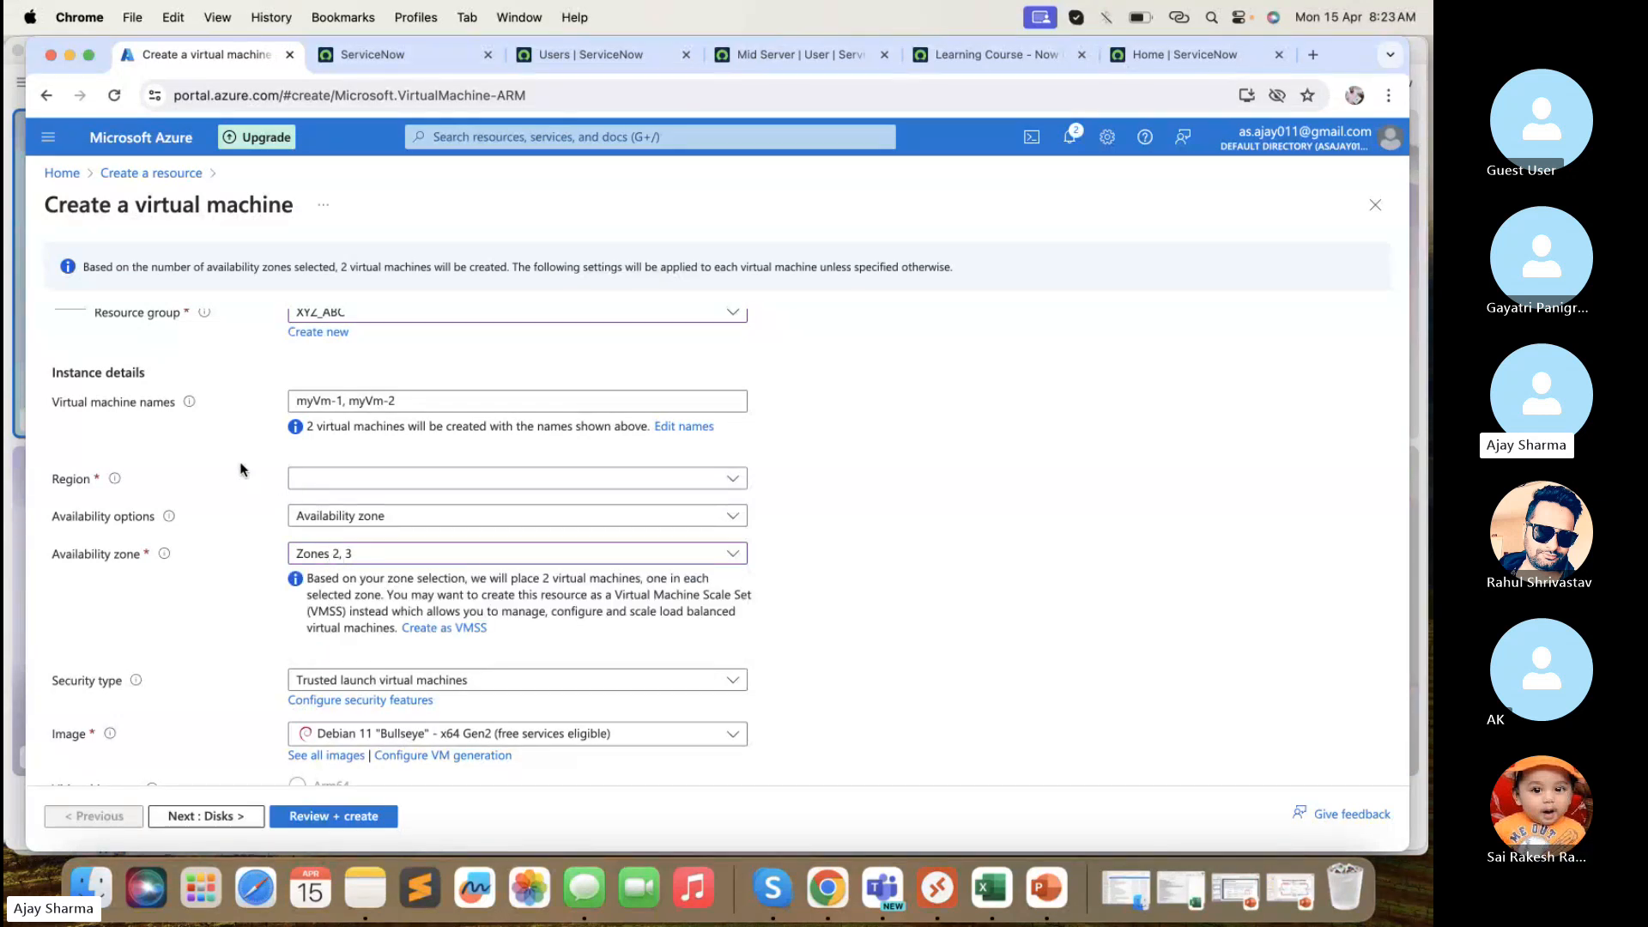
pyautogui.click(331, 560)
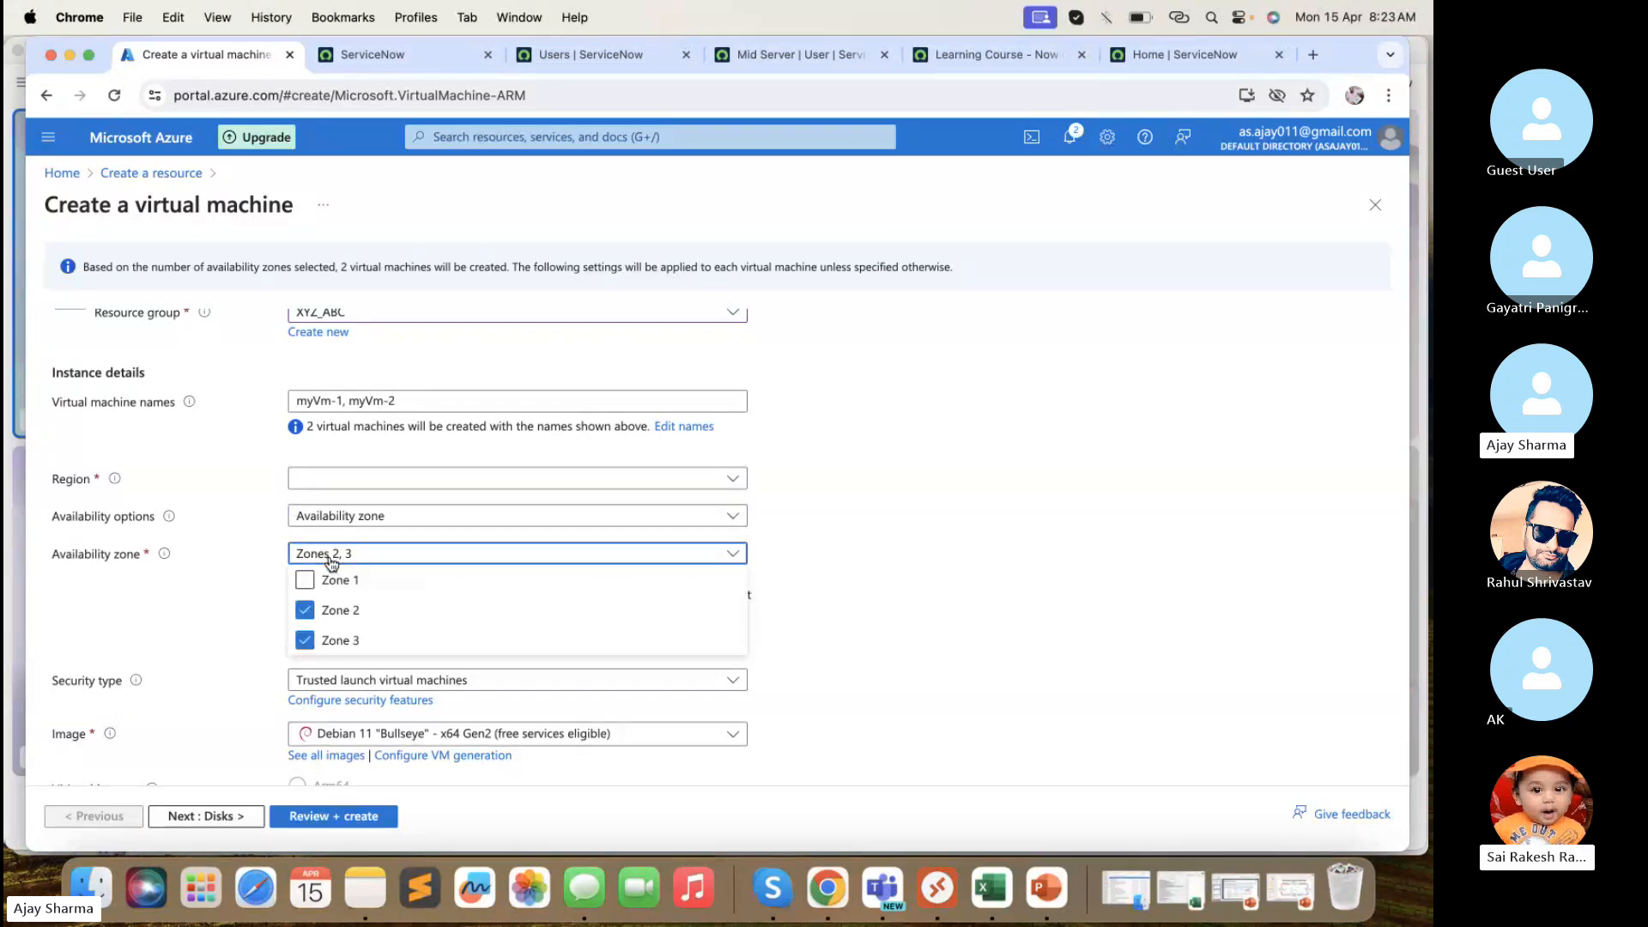
pyautogui.click(326, 610)
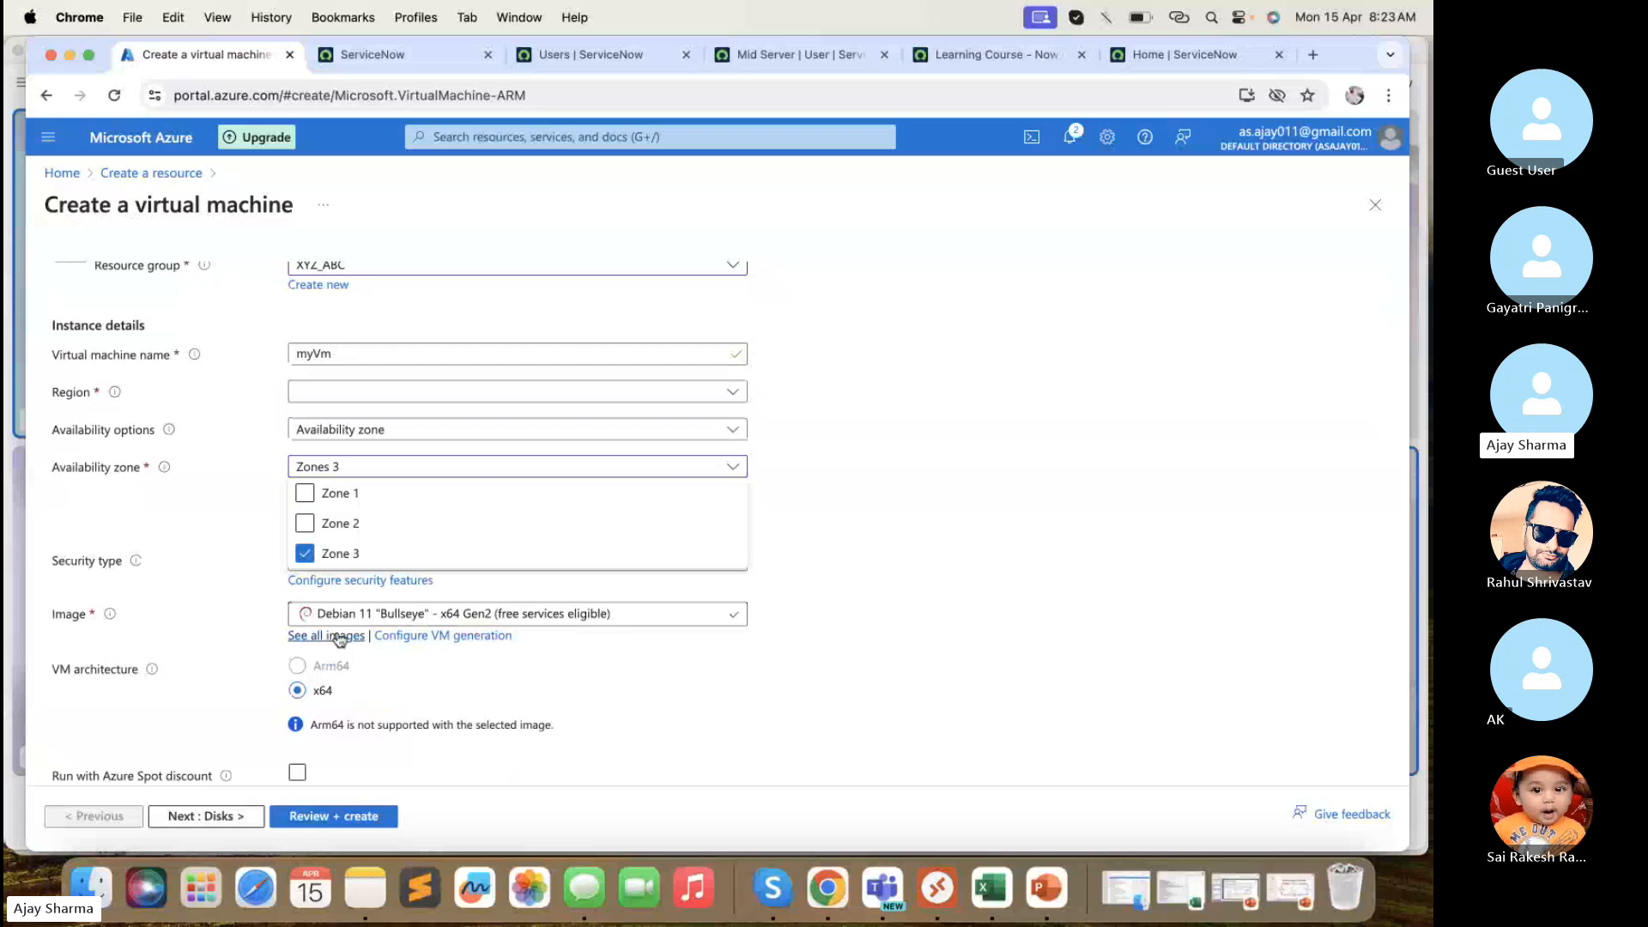
pyautogui.click(343, 554)
pyautogui.click(234, 506)
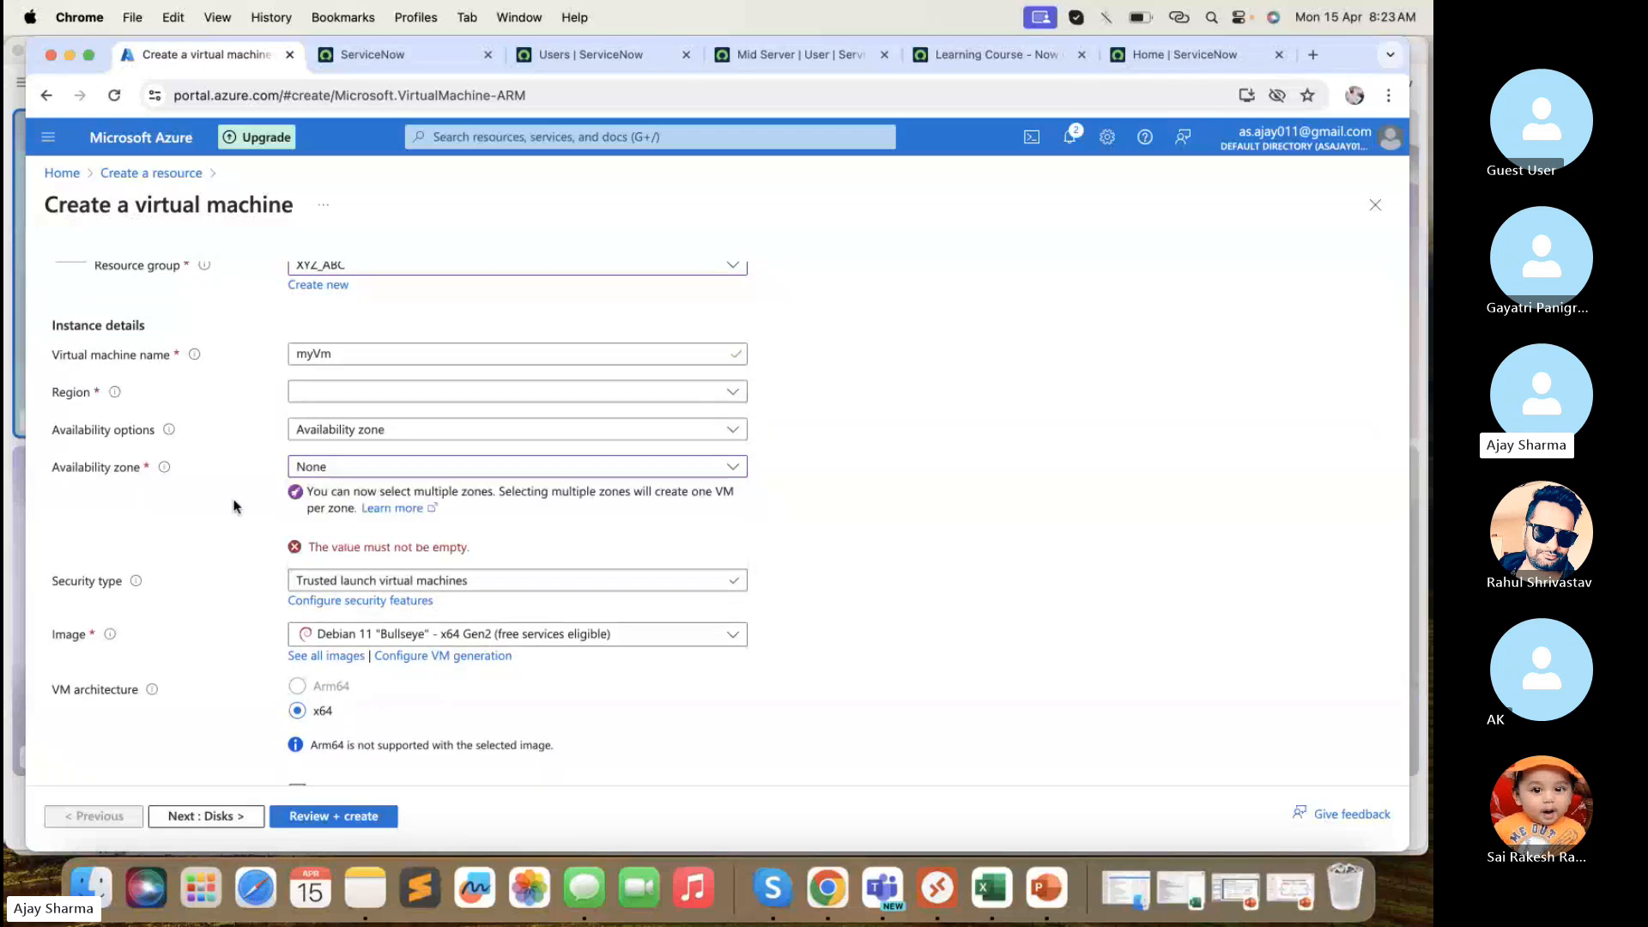
# - Keep Trusted launch as the security type
pyautogui.scroll(-2, 233, 506)
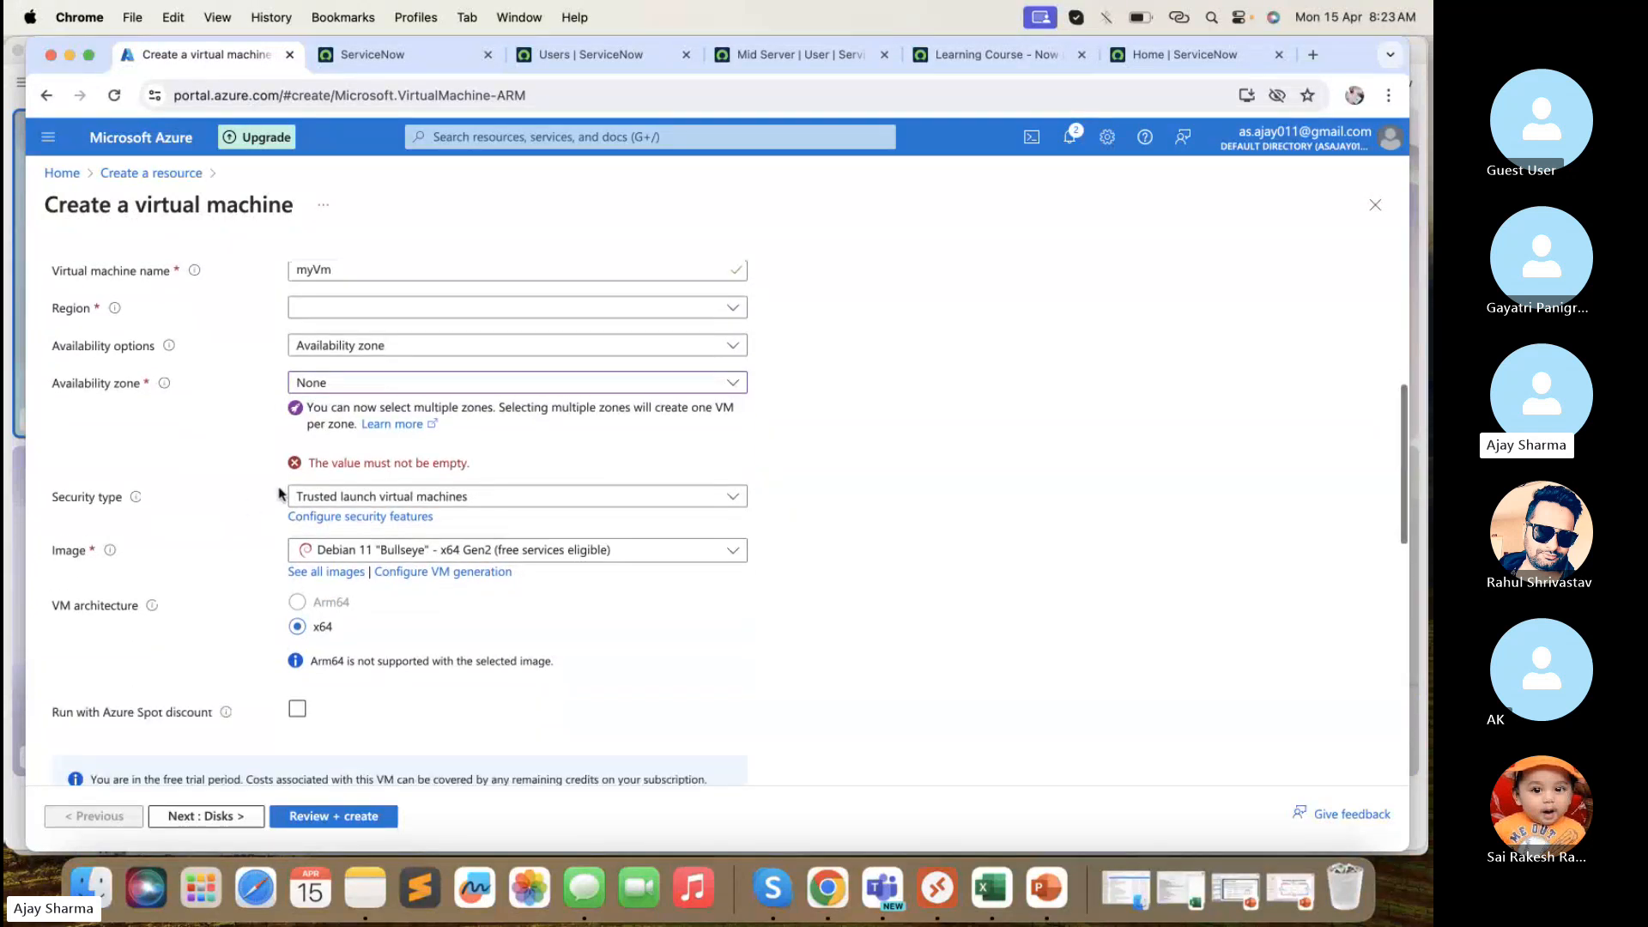
pyautogui.click(380, 498)
pyautogui.click(218, 483)
pyautogui.scroll(-2, 219, 482)
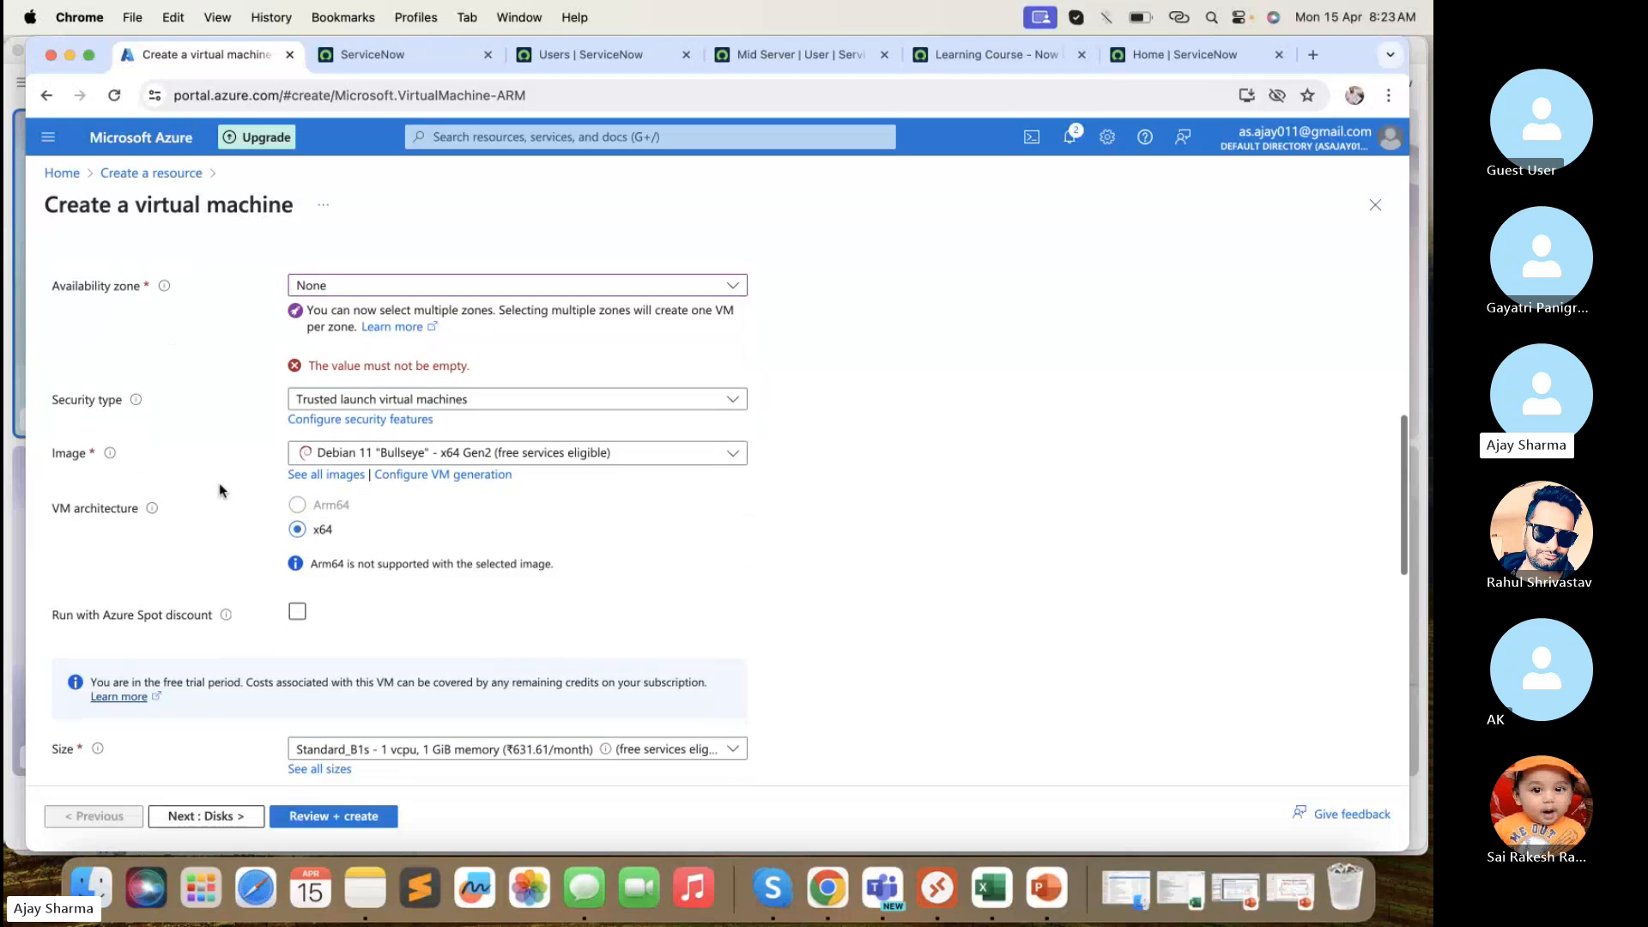
pyautogui.click(352, 455)
pyautogui.scroll(-3, 445, 608)
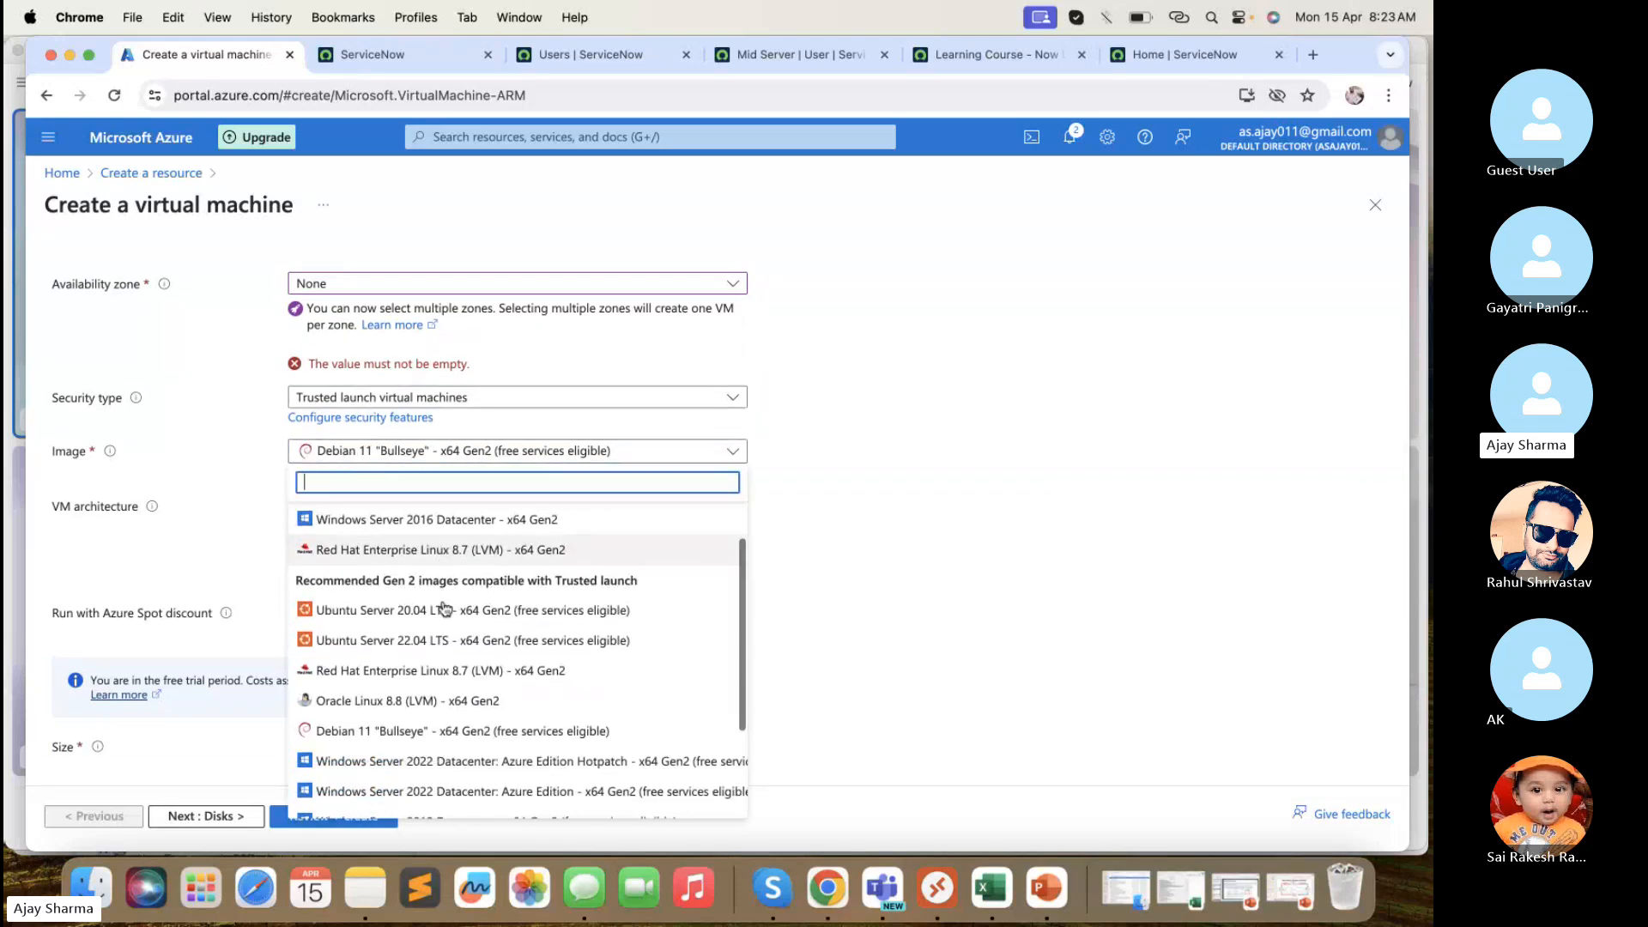
pyautogui.scroll(-3, 445, 608)
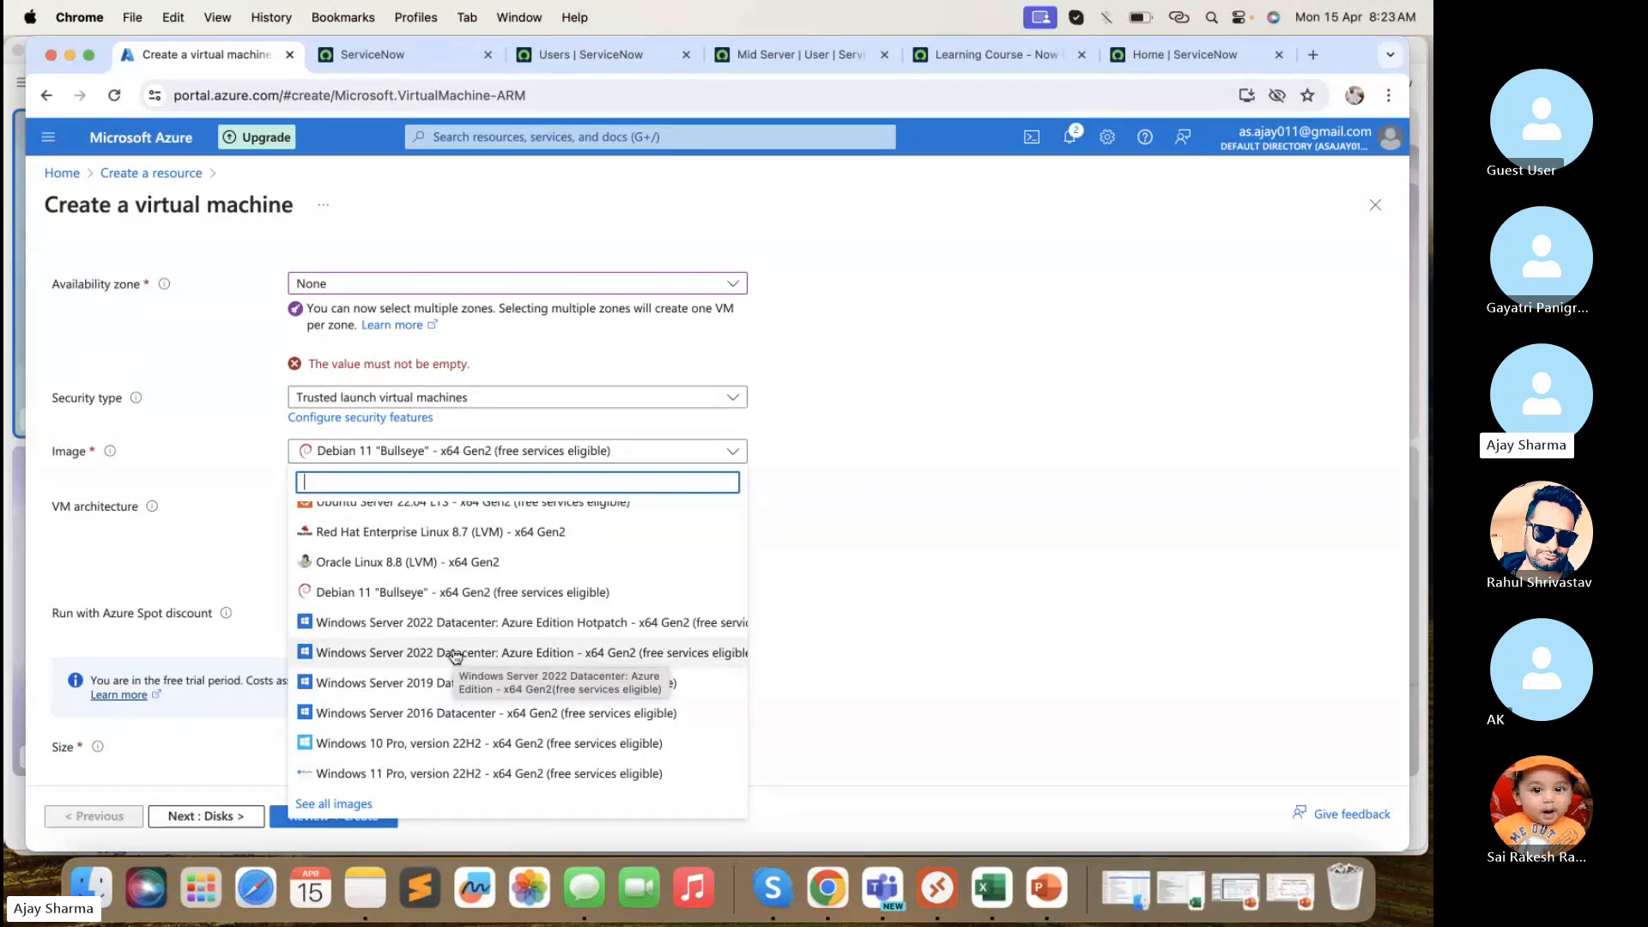
pyautogui.click(225, 556)
pyautogui.scroll(-1, 215, 555)
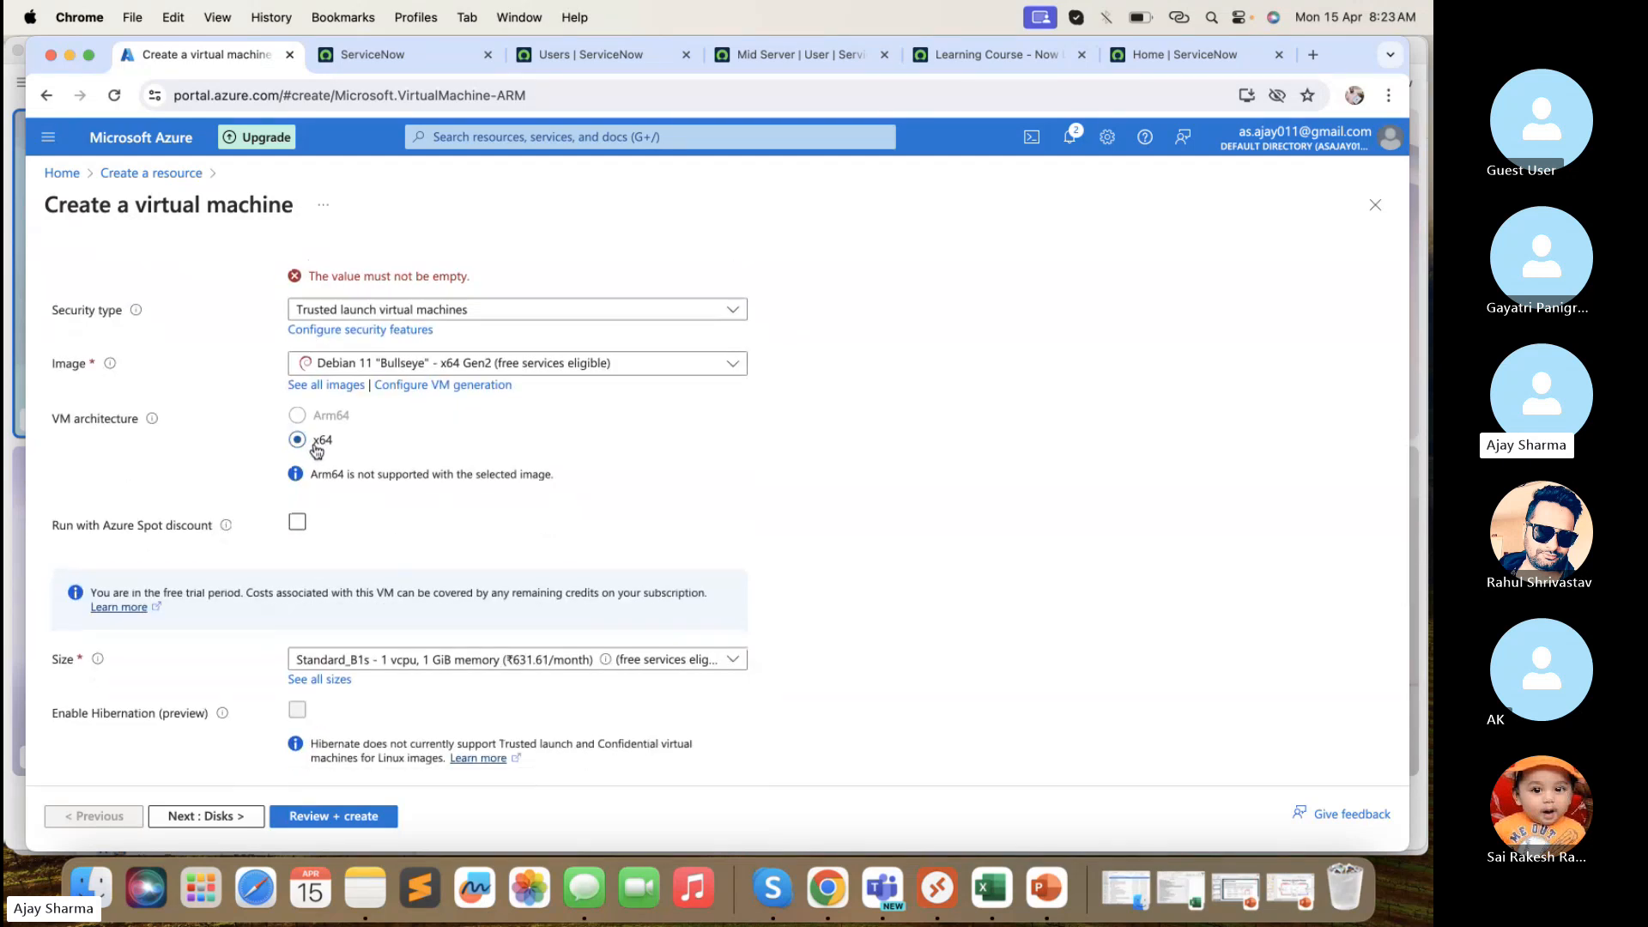
pyautogui.scroll(-5, 317, 449)
pyautogui.click(348, 461)
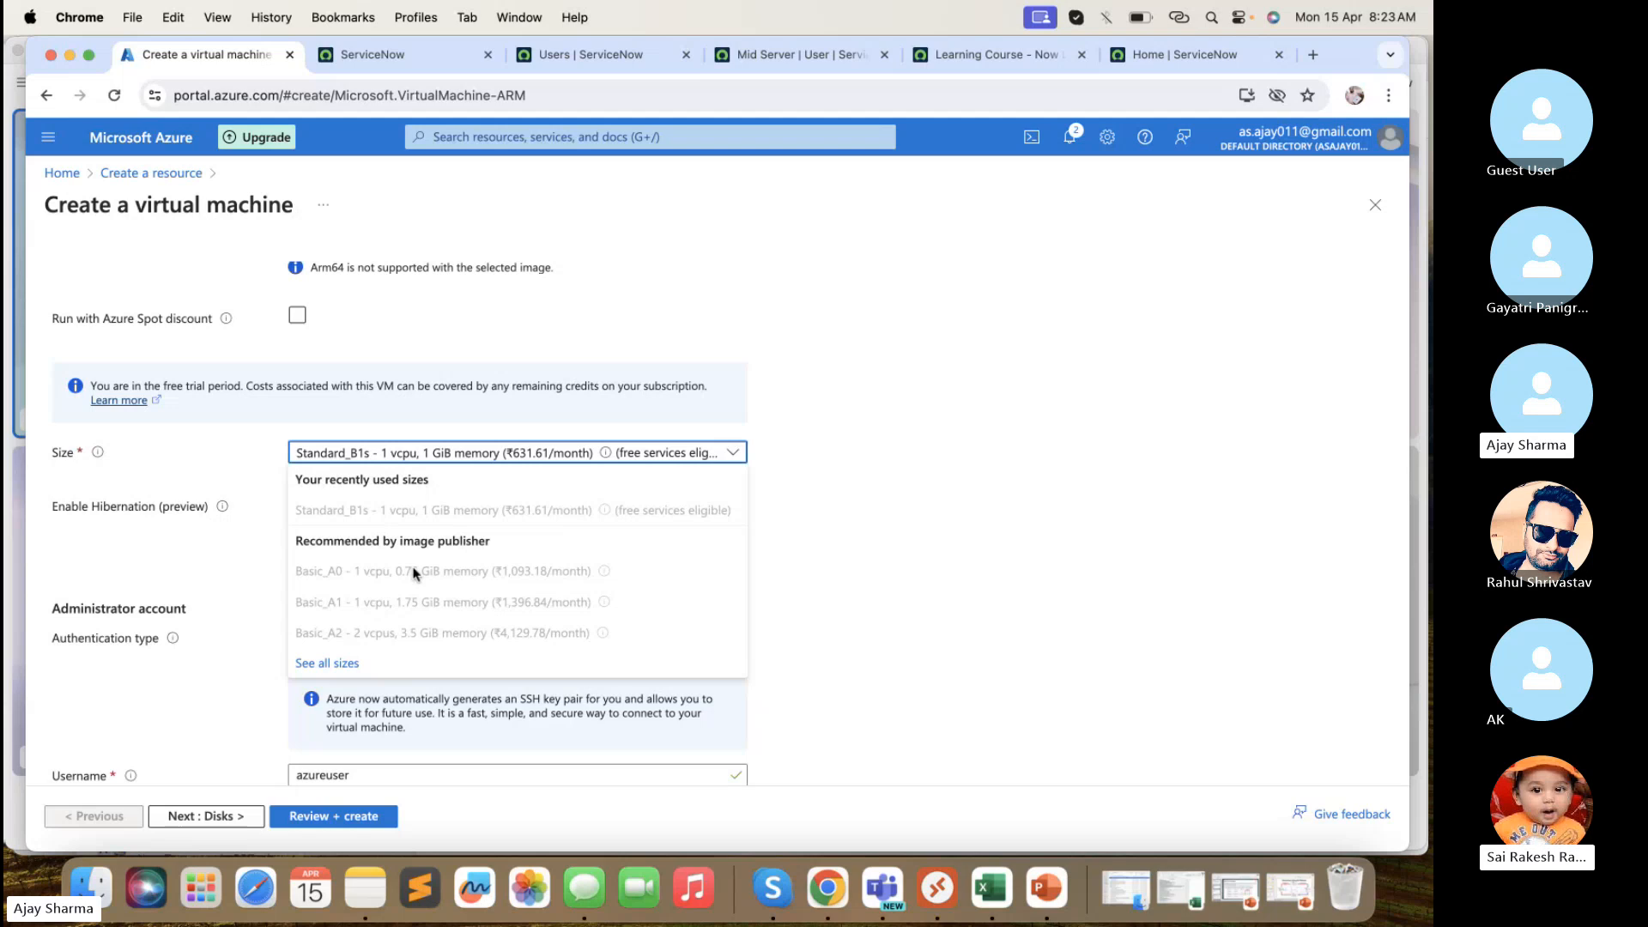
pyautogui.click(327, 662)
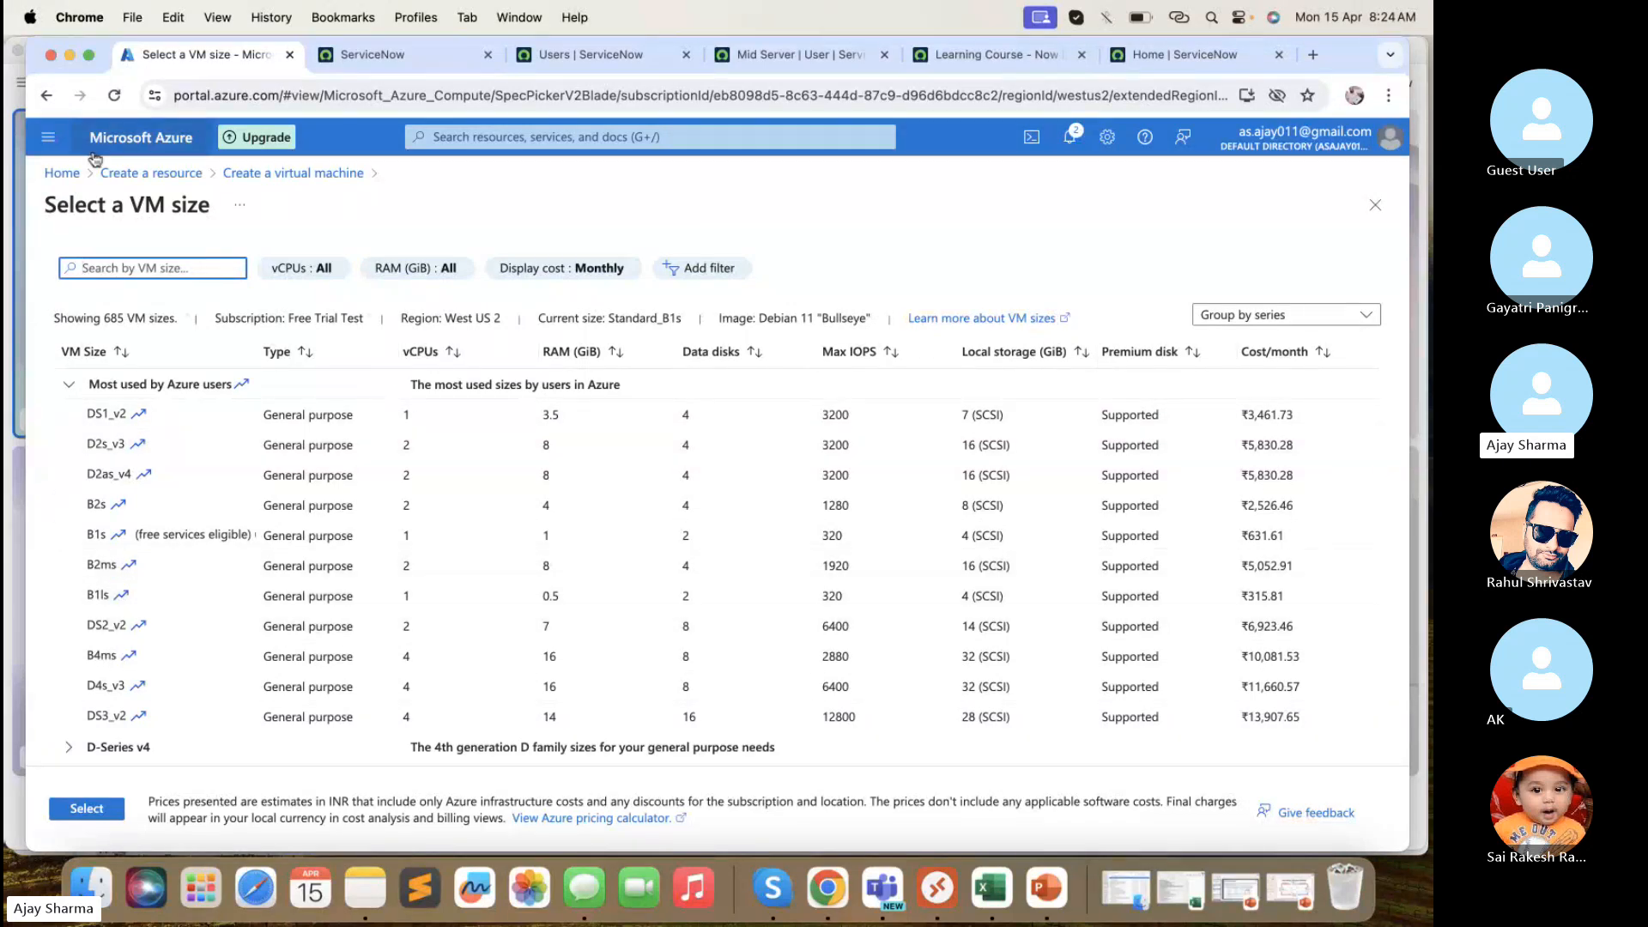
pyautogui.click(46, 95)
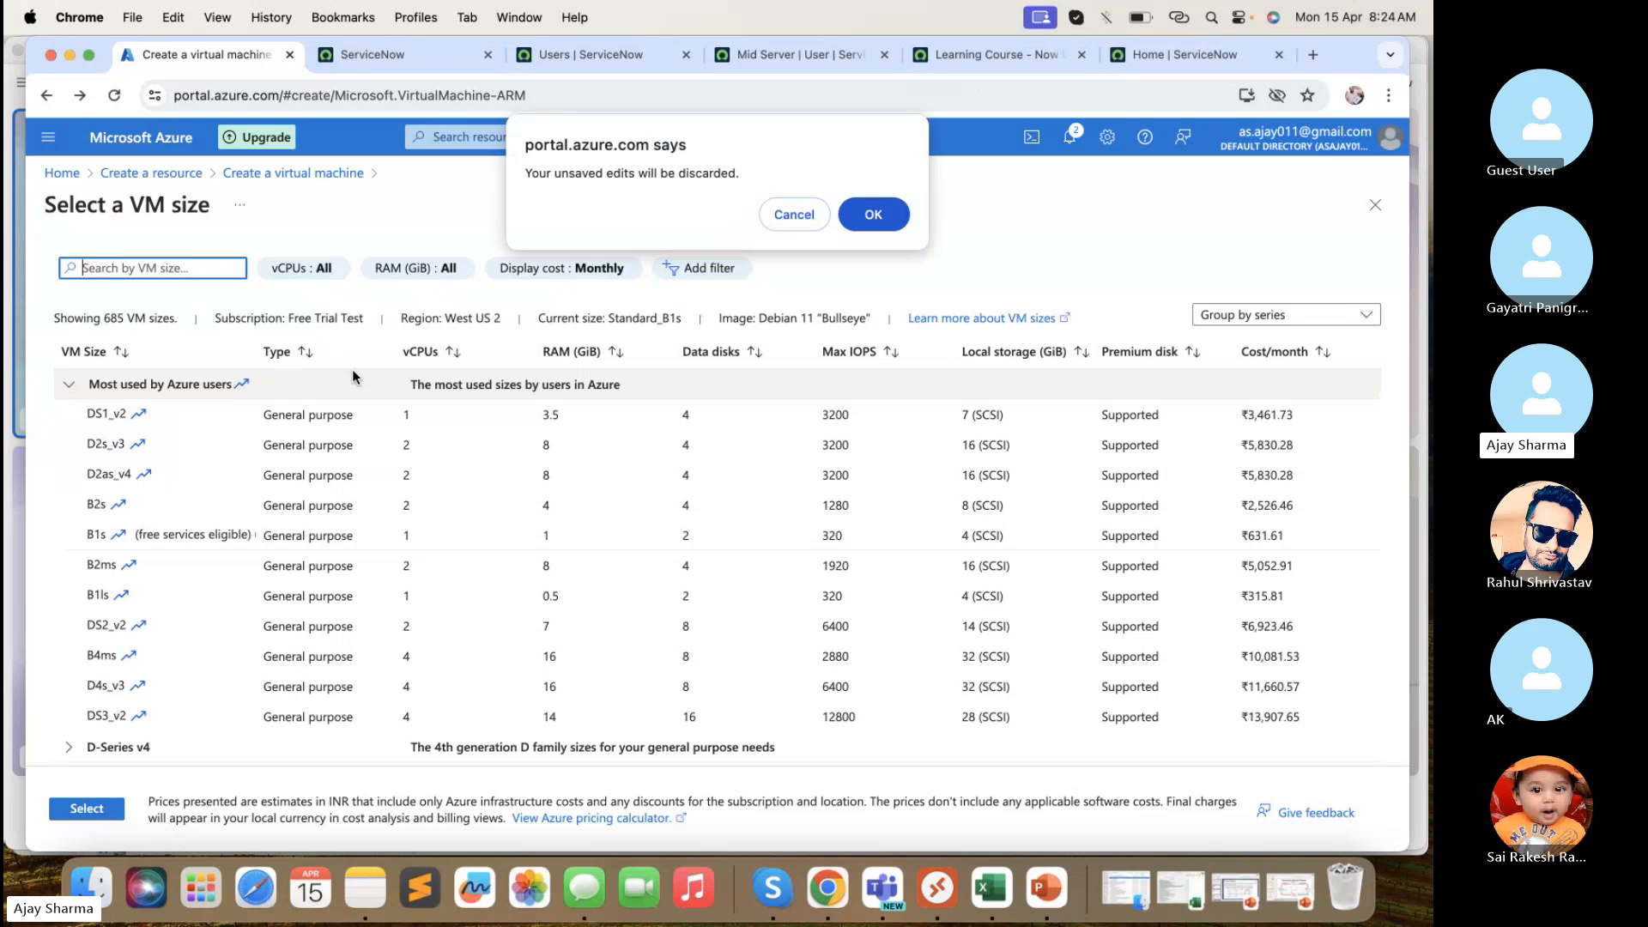
pyautogui.click(795, 215)
pyautogui.click(249, 174)
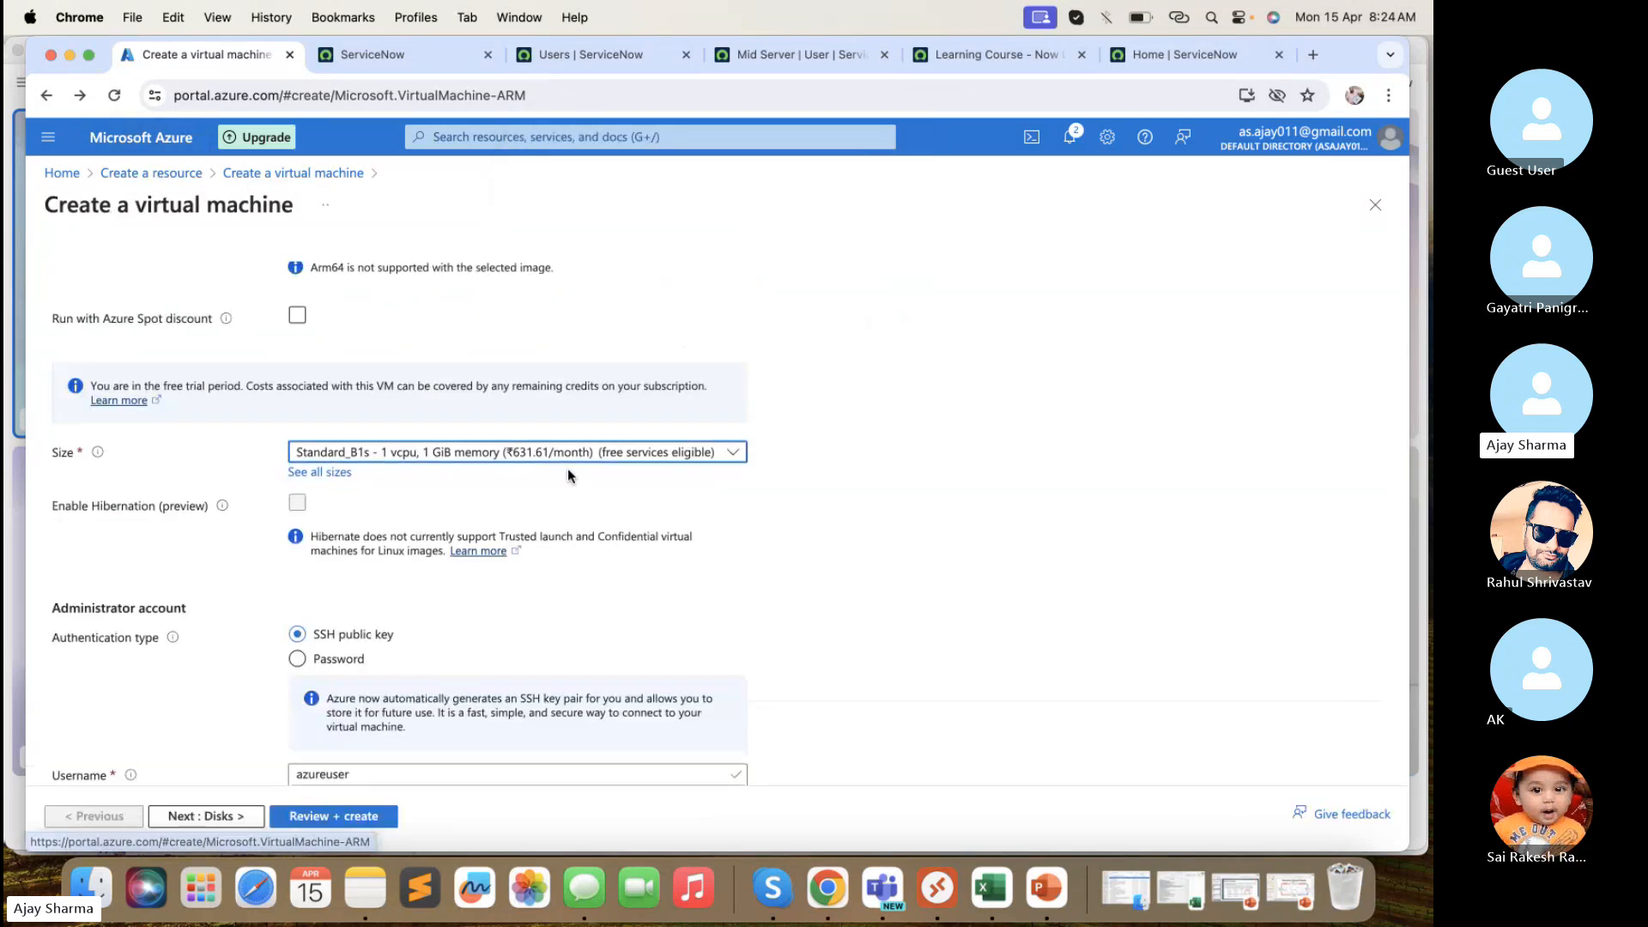
pyautogui.scroll(-2, 568, 467)
pyautogui.scroll(4, 569, 467)
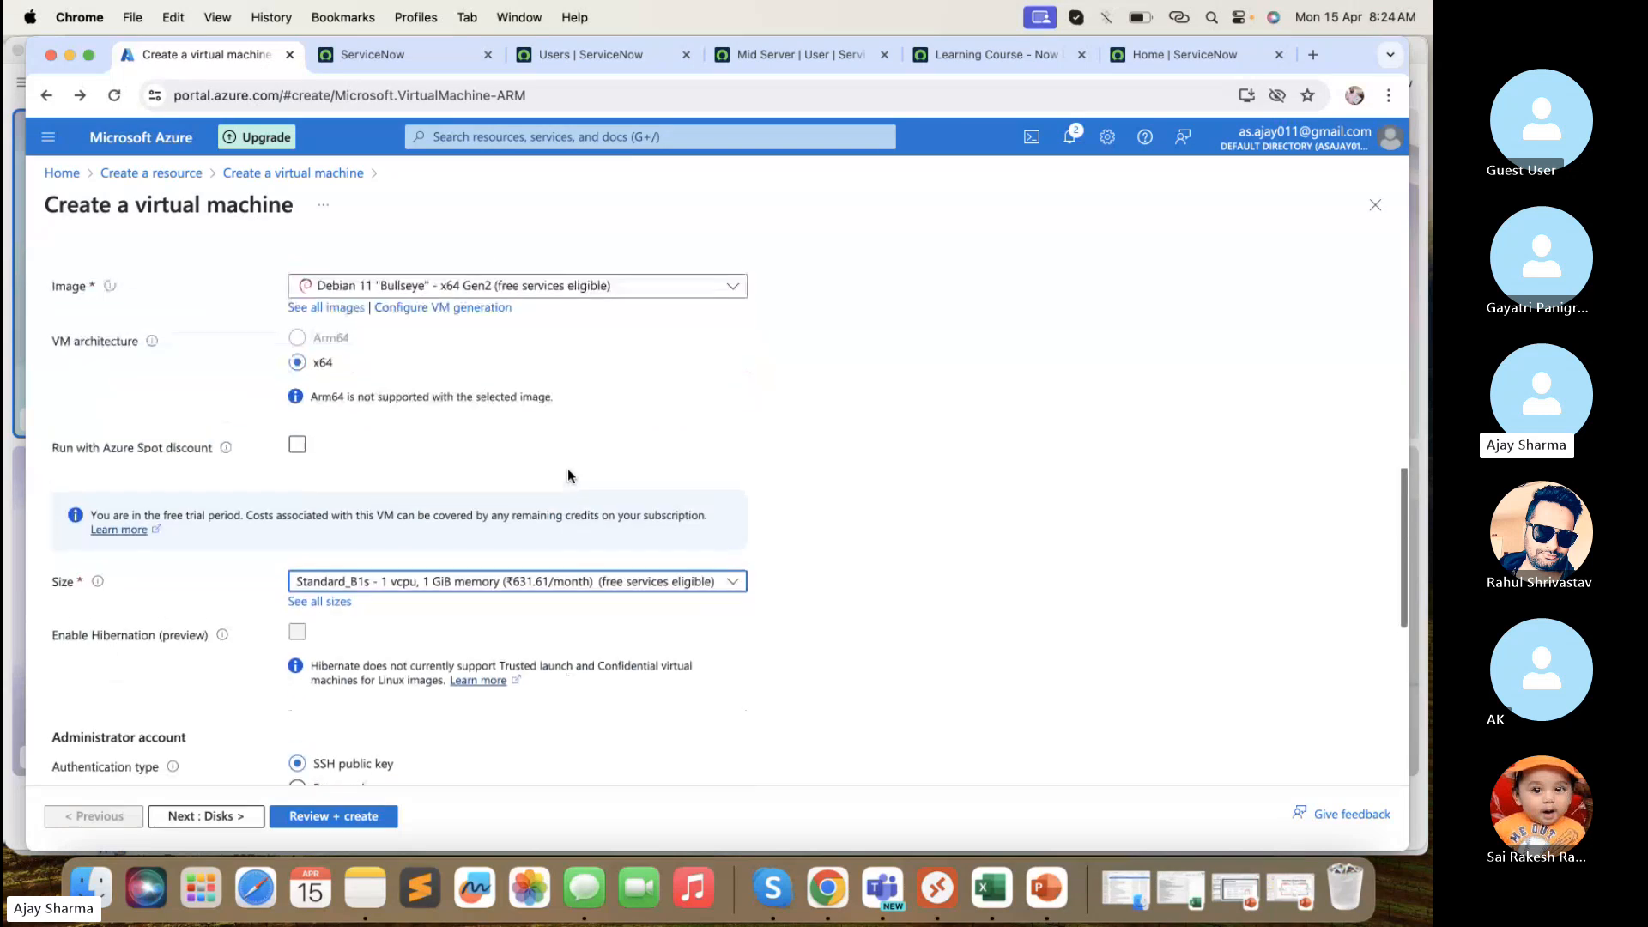
pyautogui.scroll(2, 569, 471)
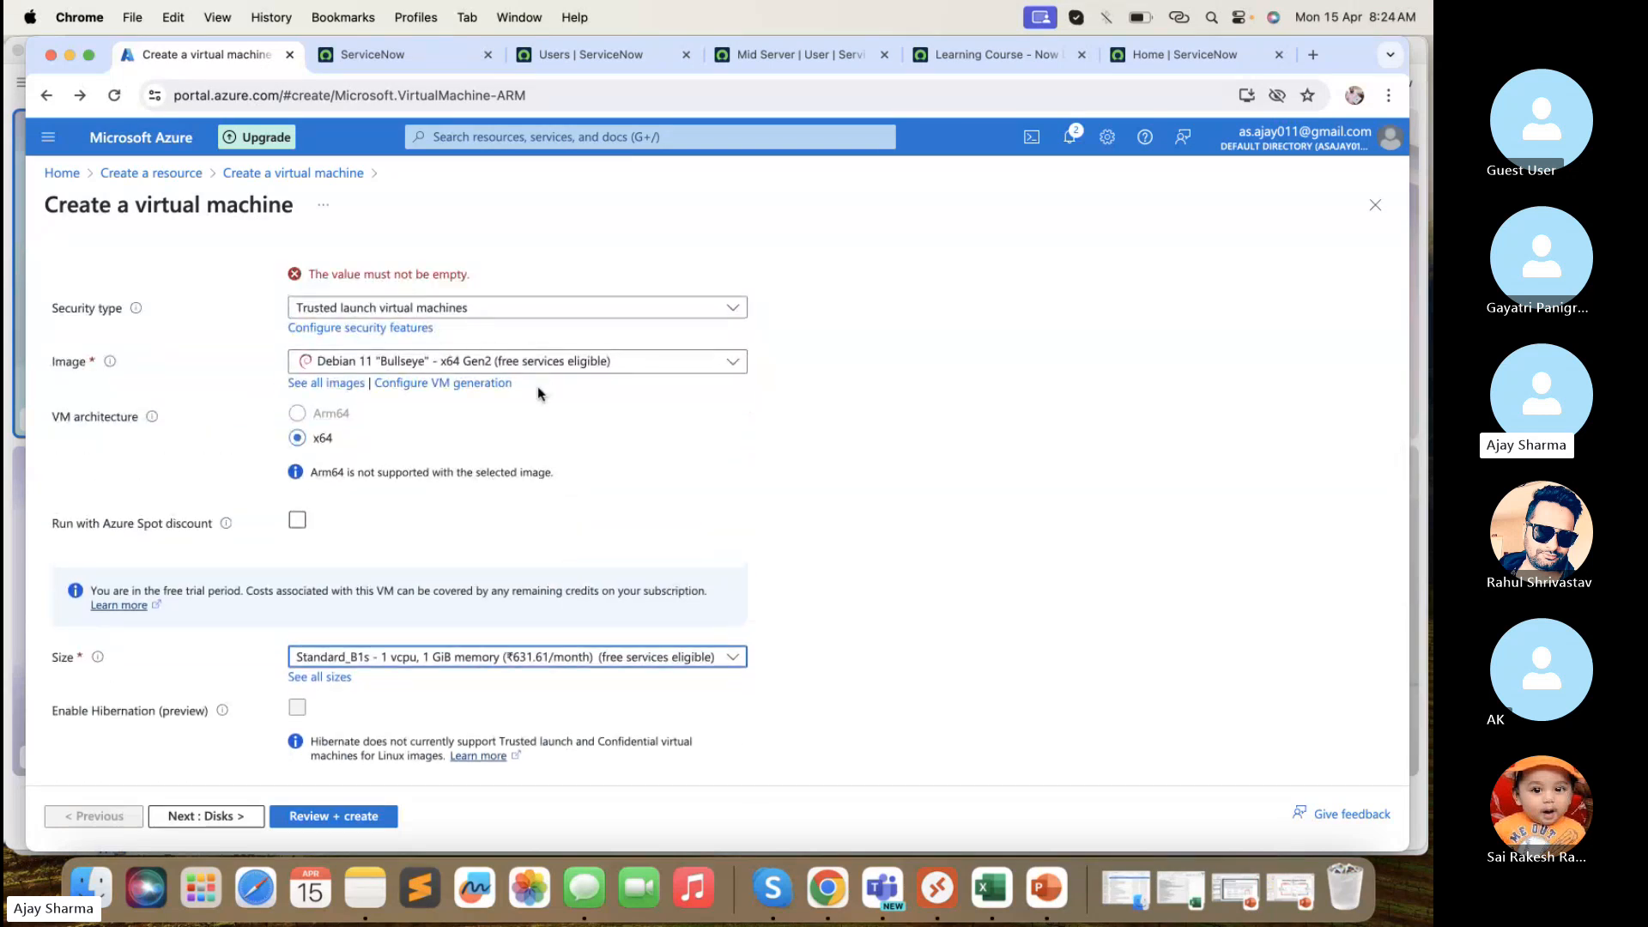
# - Try Password authentication for the admin account, then switch back to SSH public key
pyautogui.scroll(-5, 537, 386)
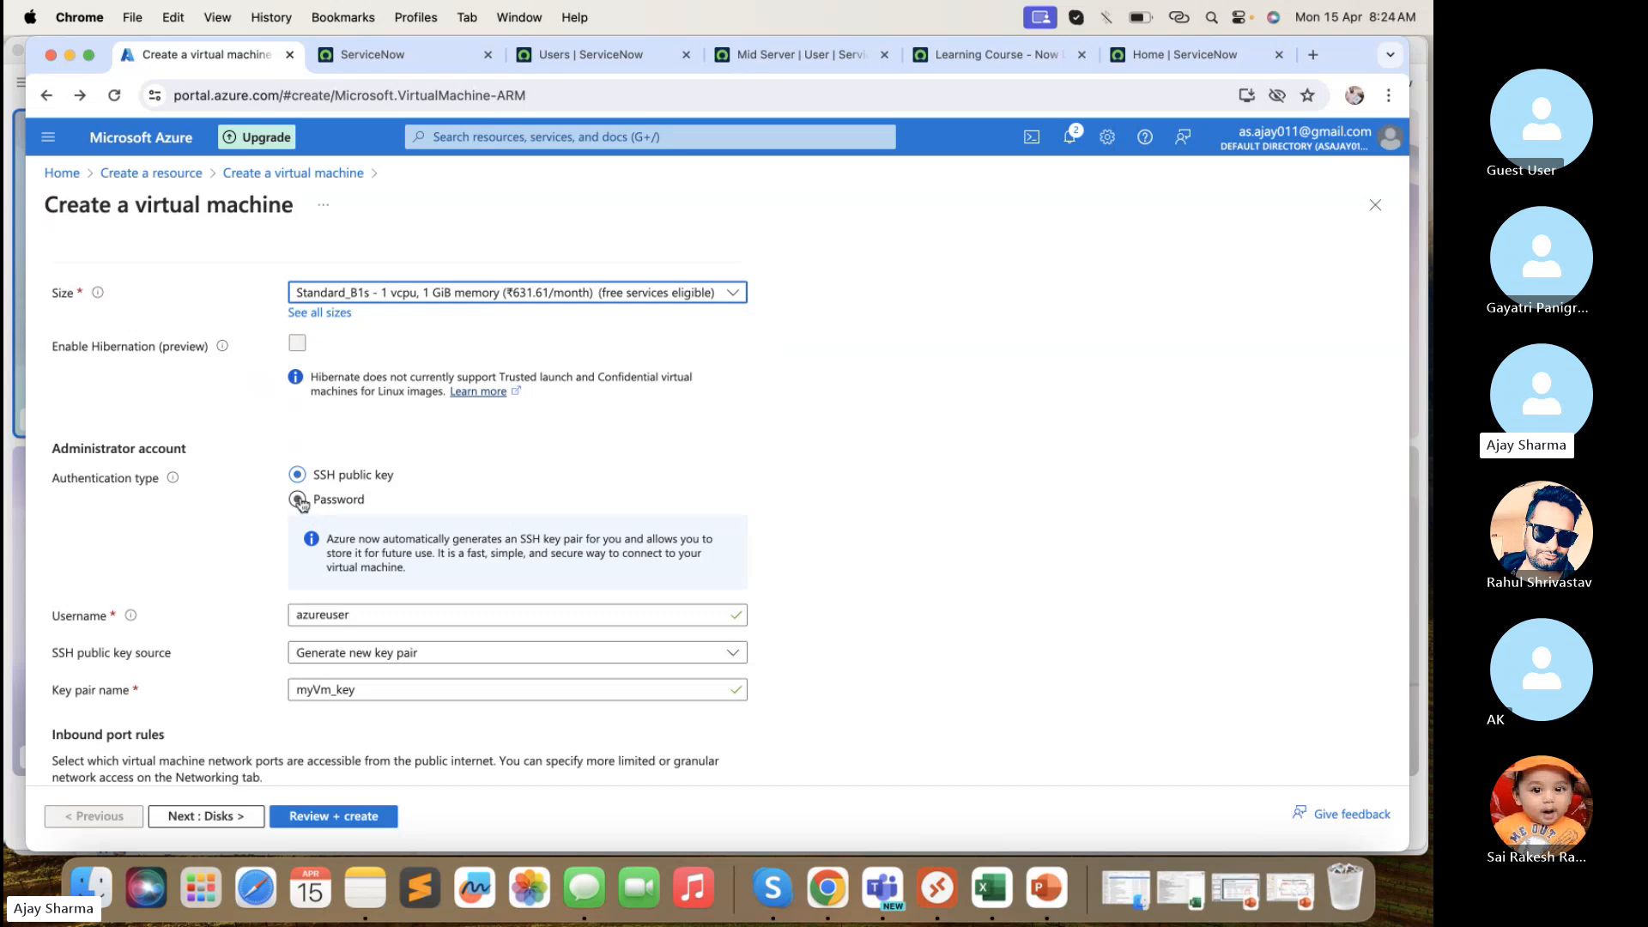
pyautogui.click(307, 507)
pyautogui.click(340, 535)
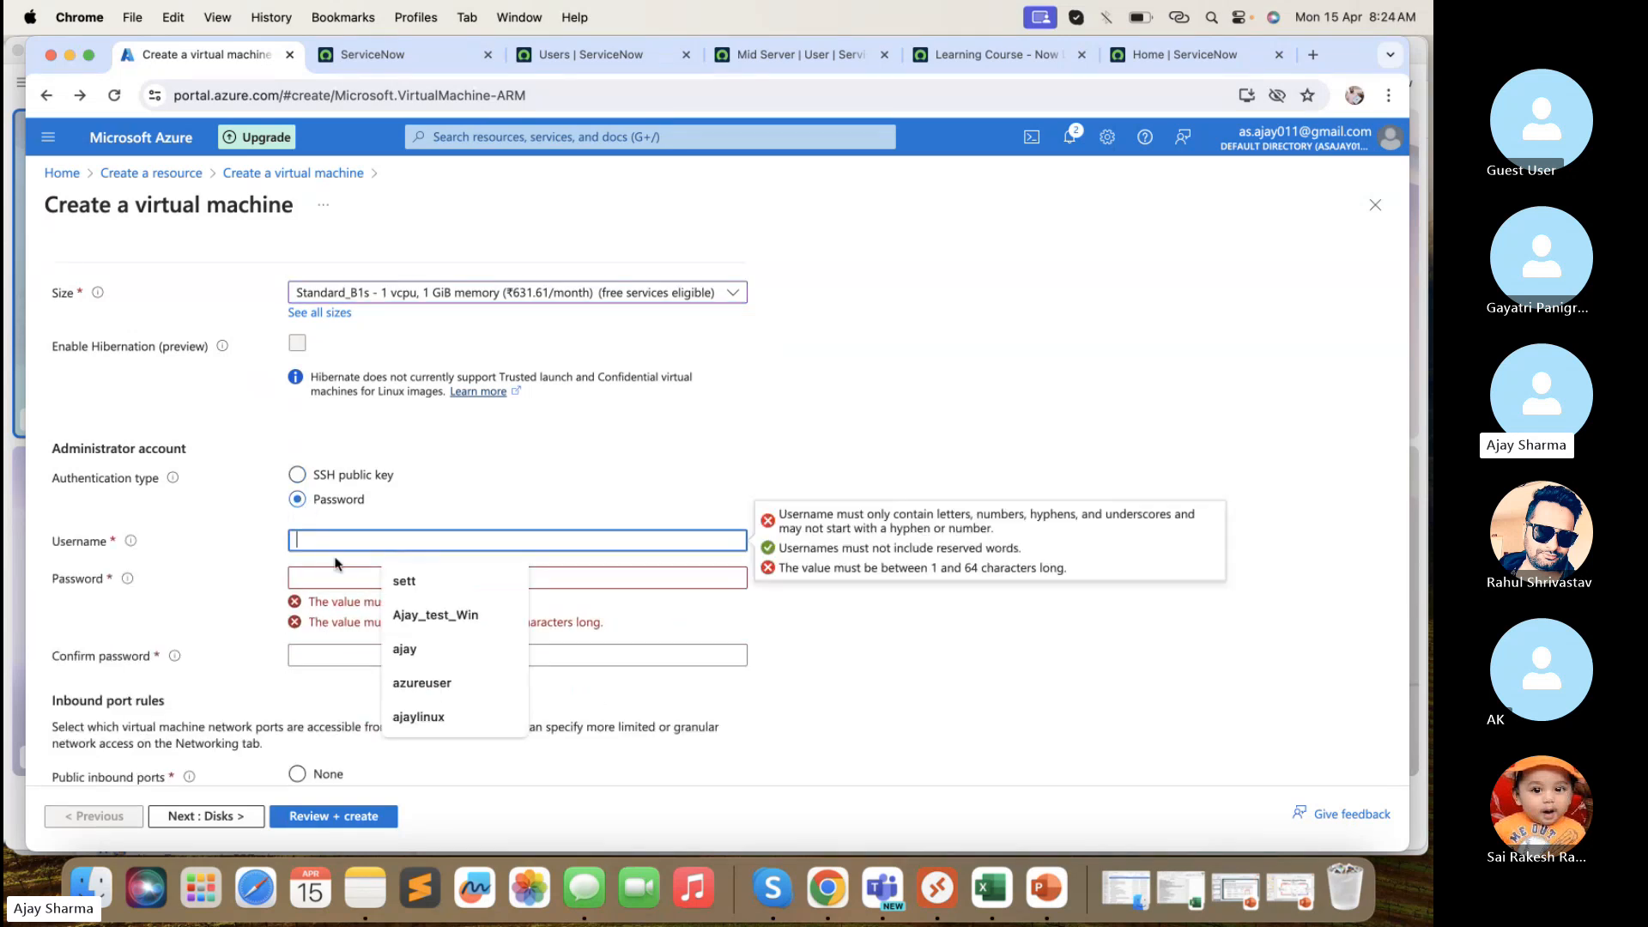
pyautogui.press('Tab')
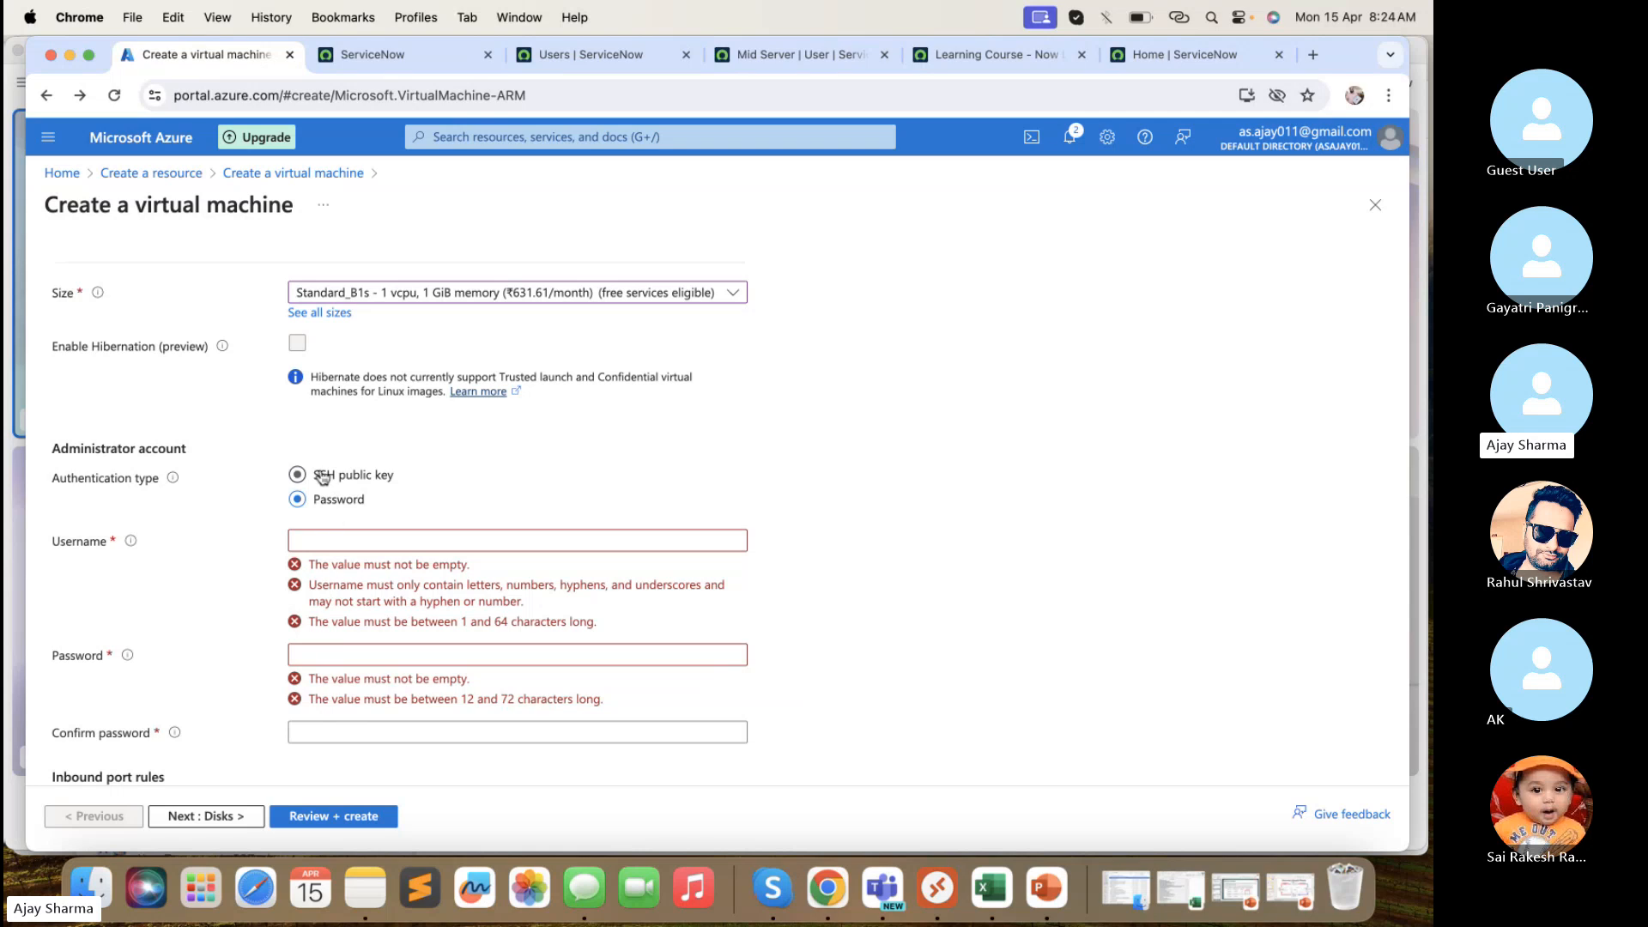
pyautogui.click(320, 475)
# - Allow only SSH (22) as the inbound port
pyautogui.scroll(-3, 363, 563)
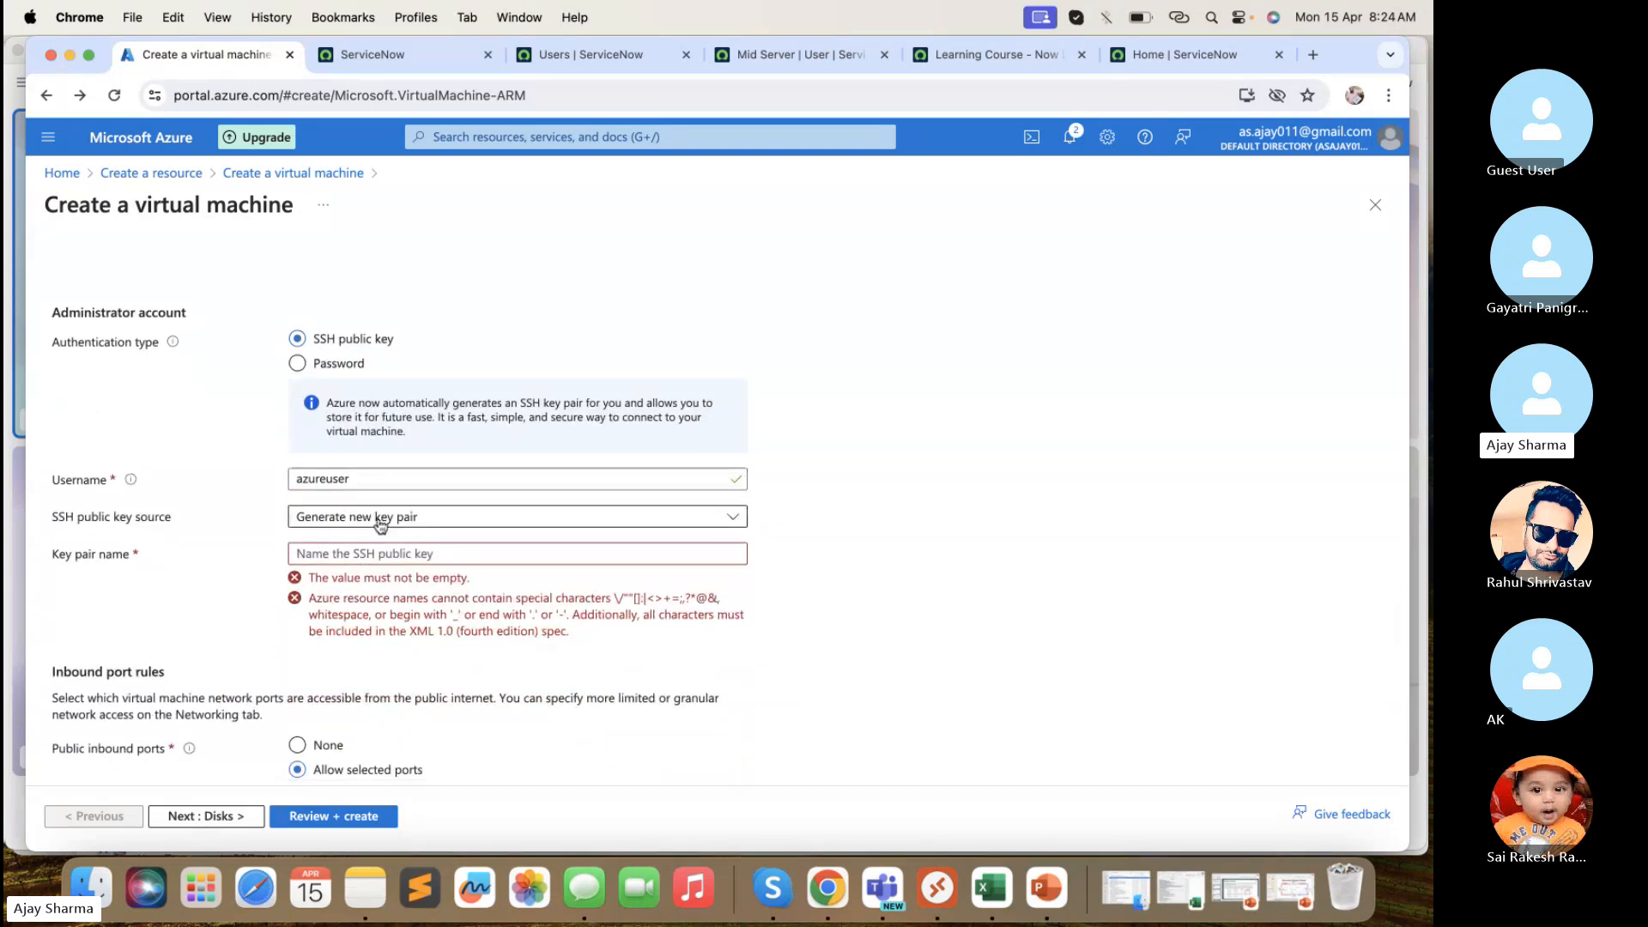
pyautogui.scroll(-3, 383, 525)
pyautogui.click(351, 664)
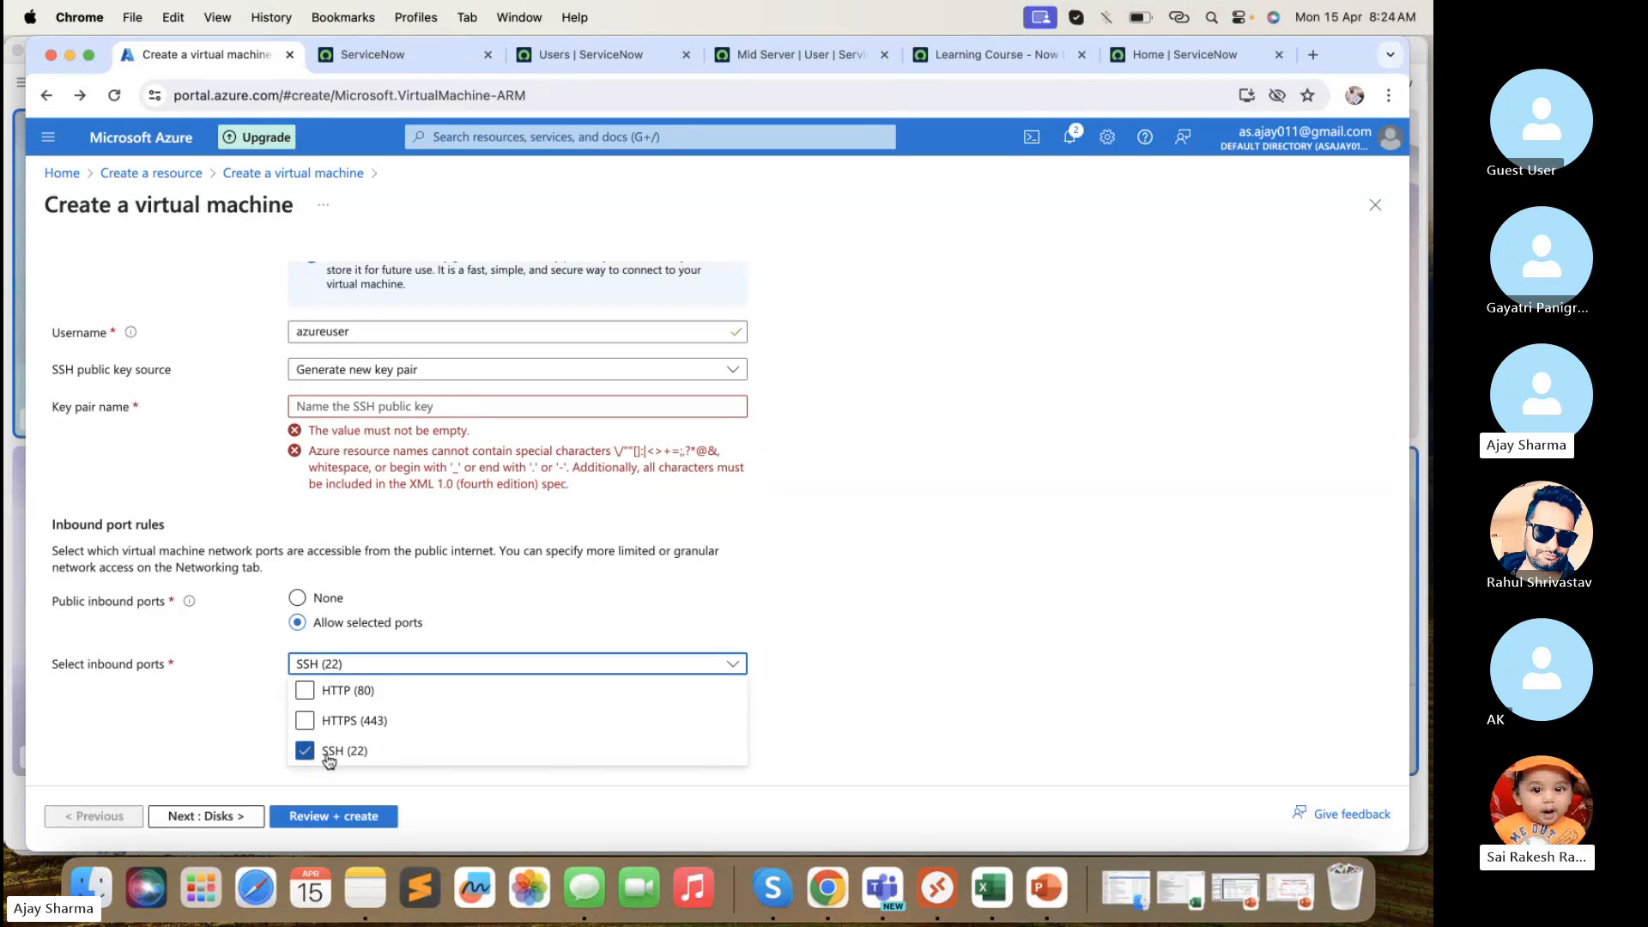
pyautogui.click(149, 702)
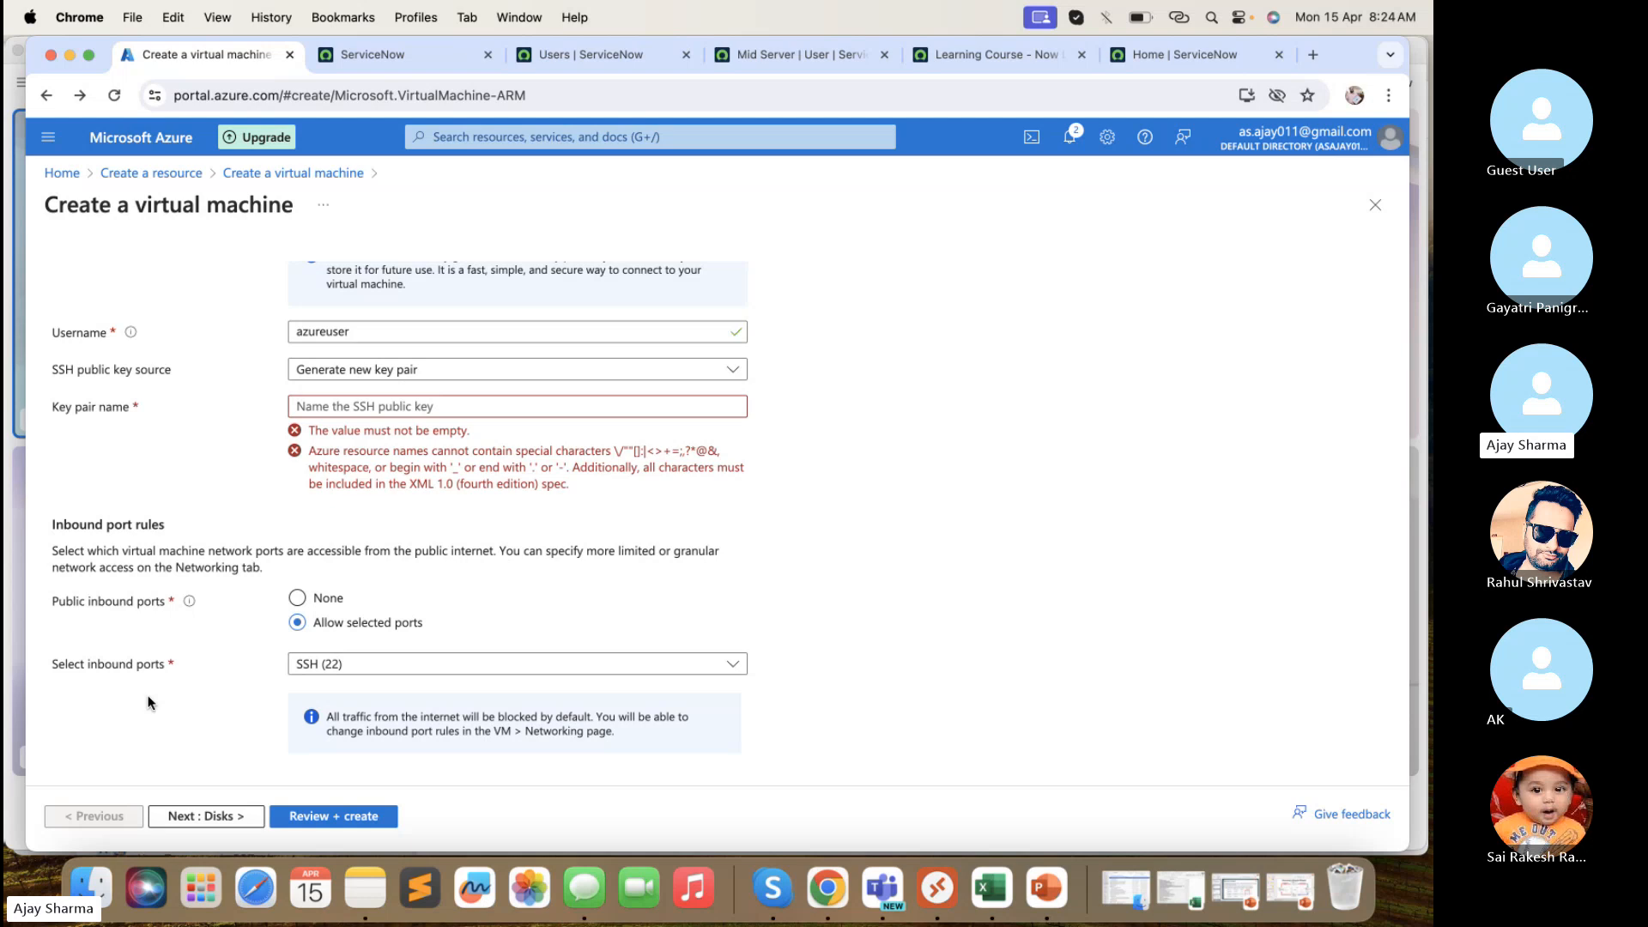
# - On the Disks page, check OS disk size and type, keeping Premium SSD
pyautogui.click(230, 816)
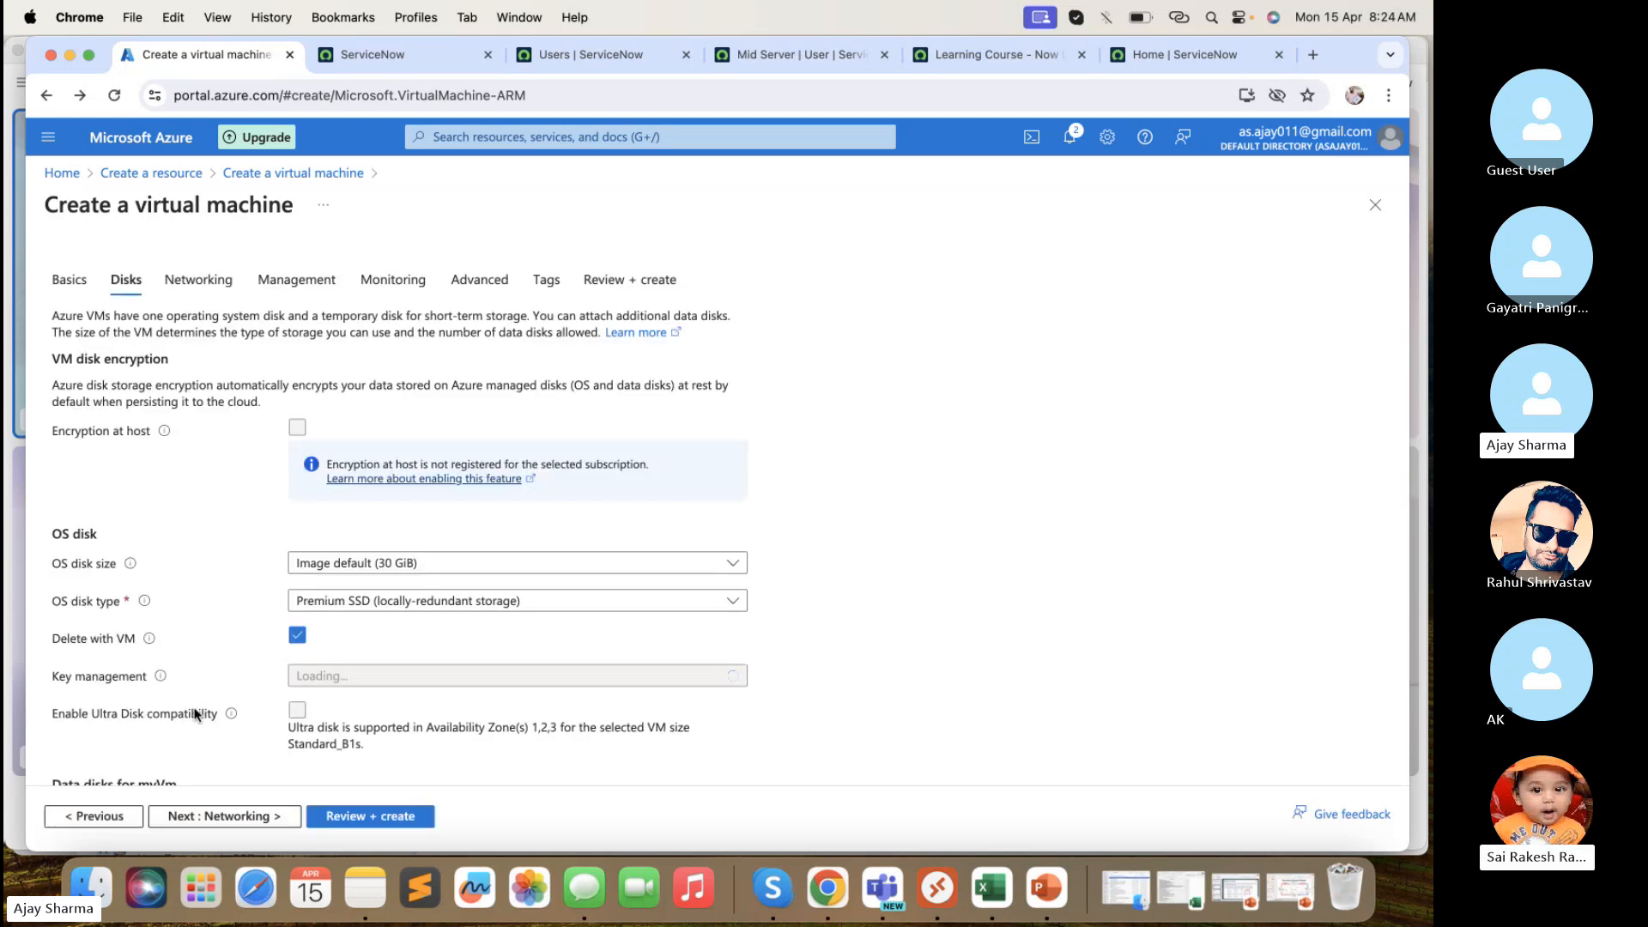
pyautogui.scroll(-3, 193, 712)
pyautogui.click(375, 463)
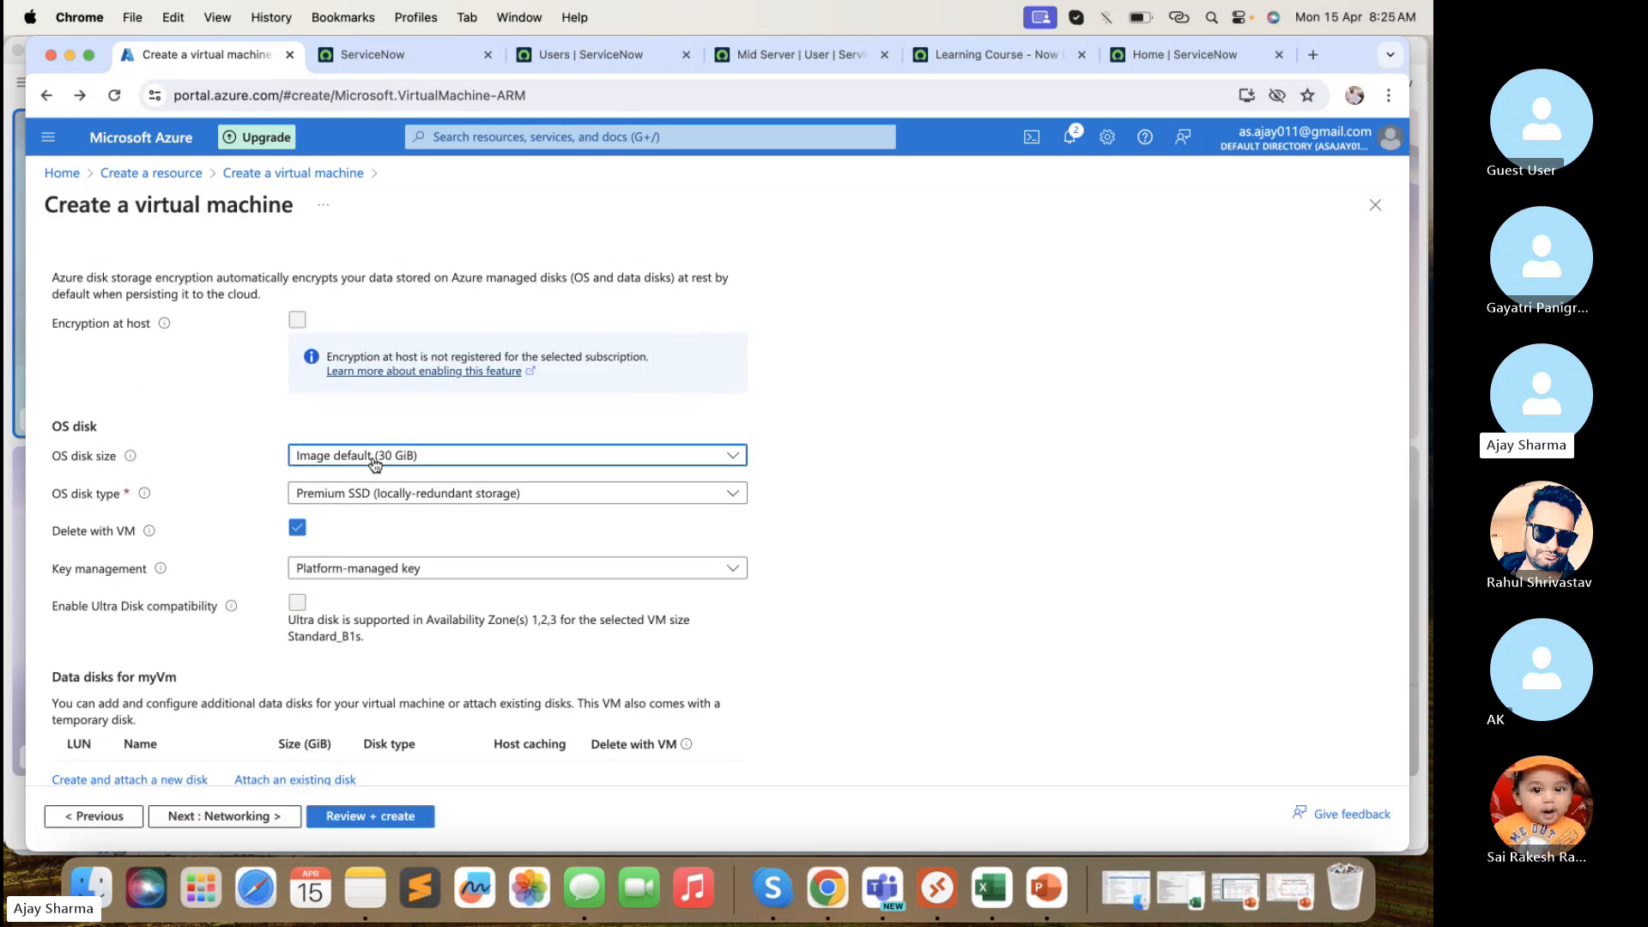
pyautogui.click(375, 464)
pyautogui.click(357, 491)
pyautogui.click(354, 491)
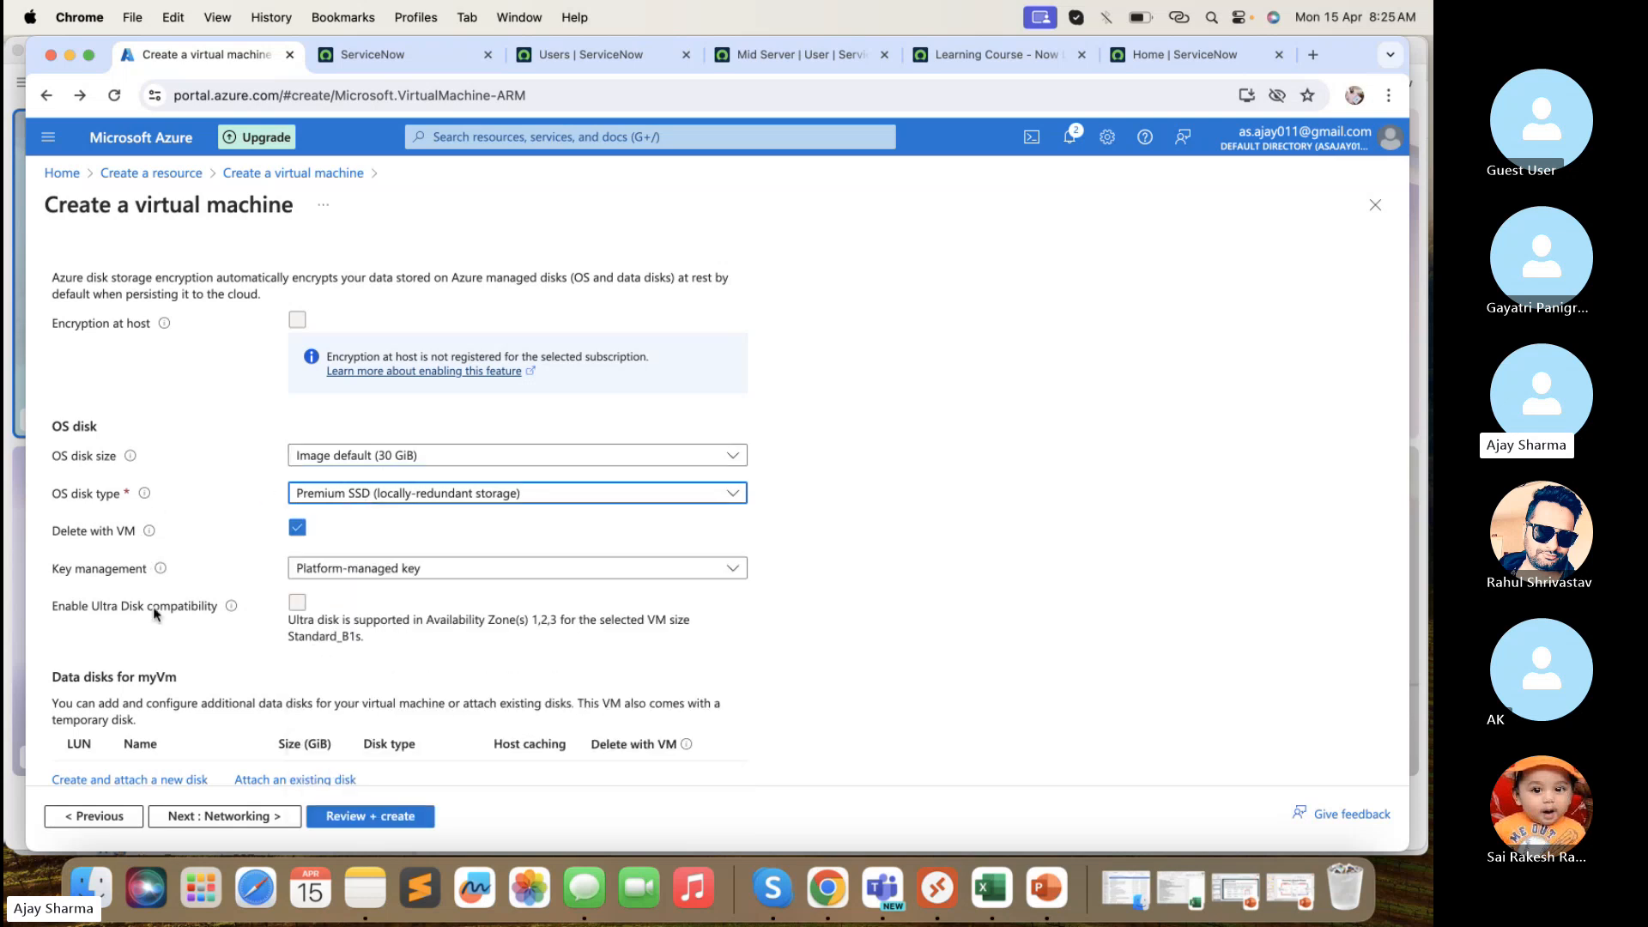
pyautogui.scroll(-2, 154, 613)
# - Move through the Networking and Management pages on their defaults
pyautogui.click(247, 816)
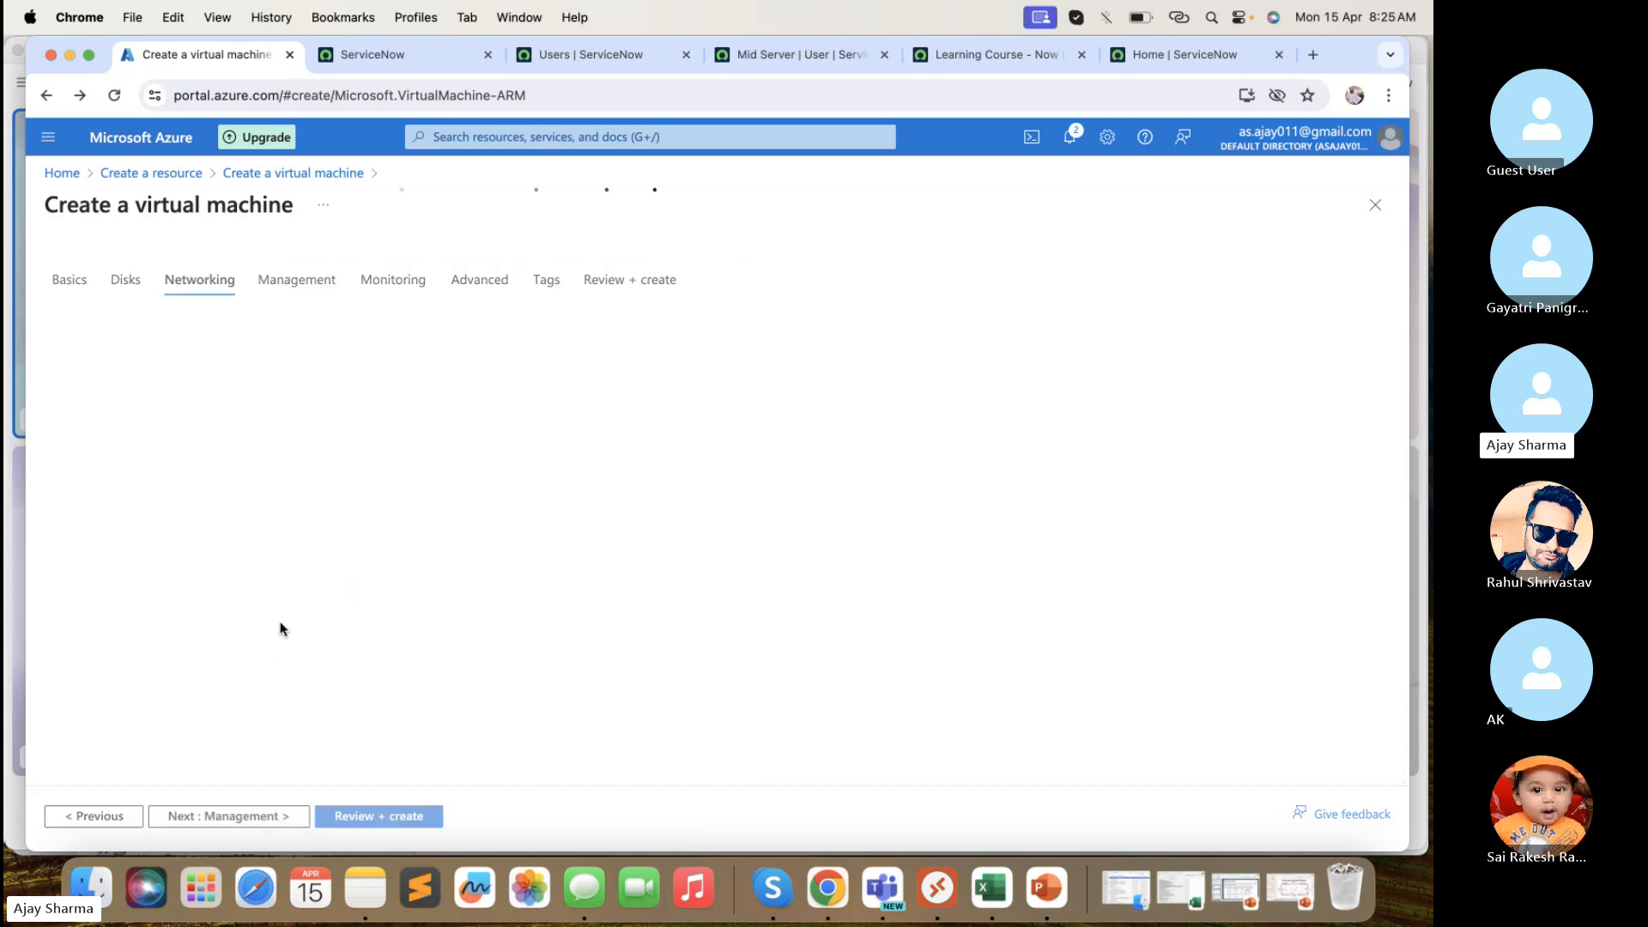
pyautogui.scroll(-3, 283, 632)
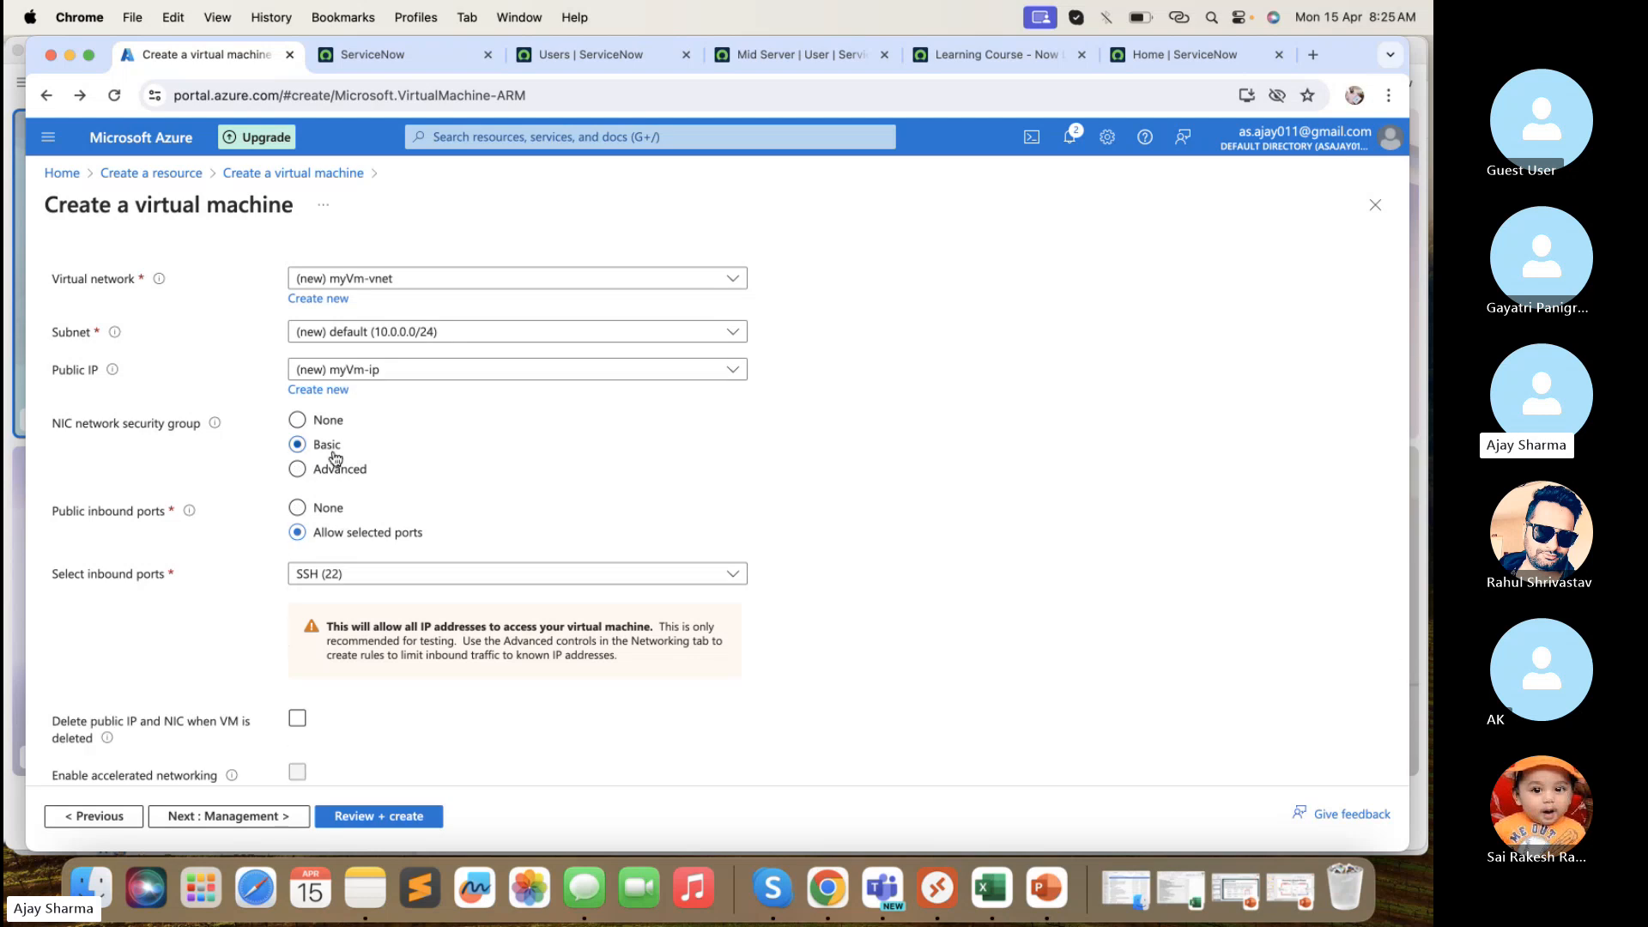
pyautogui.click(228, 816)
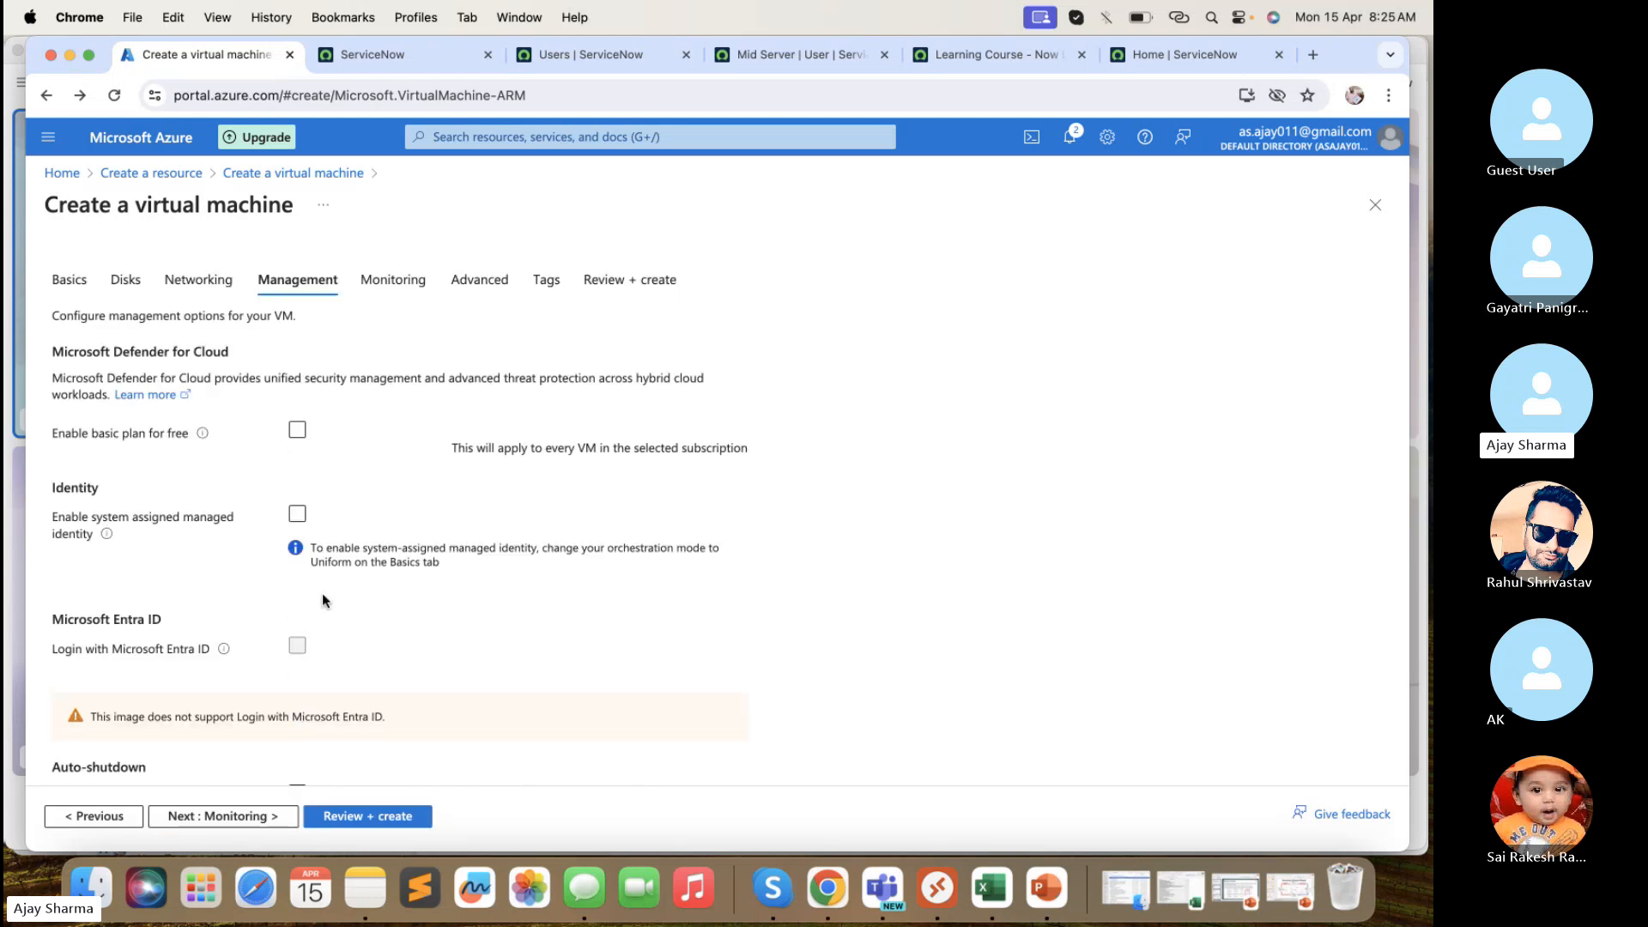
pyautogui.scroll(-2, 322, 594)
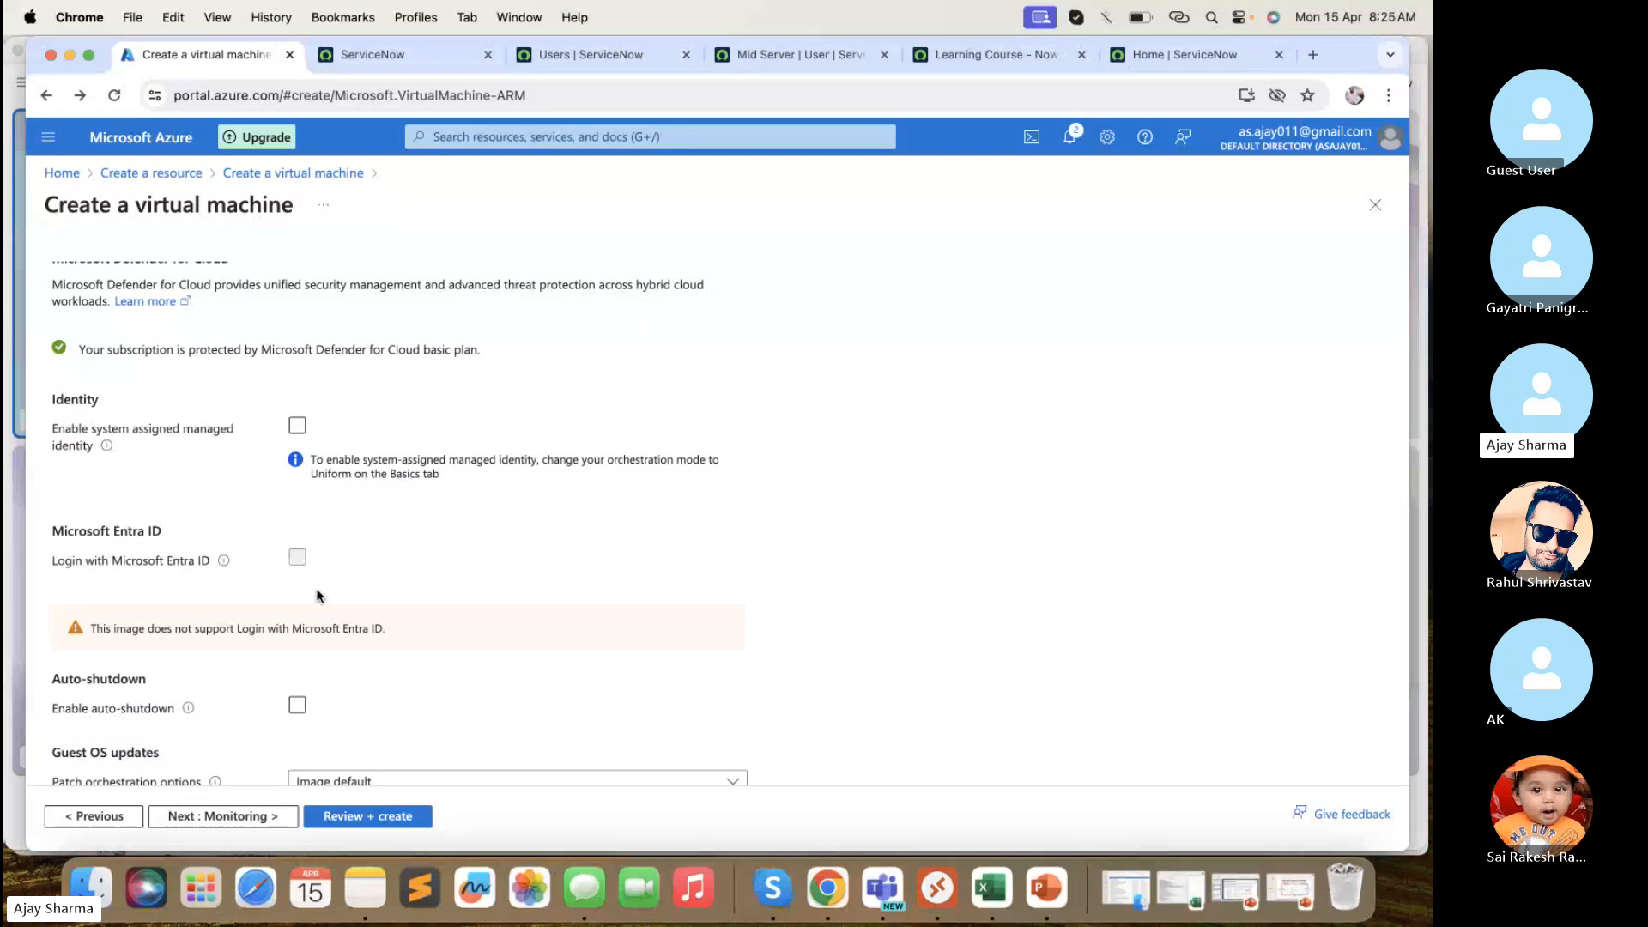
pyautogui.scroll(-1, 316, 594)
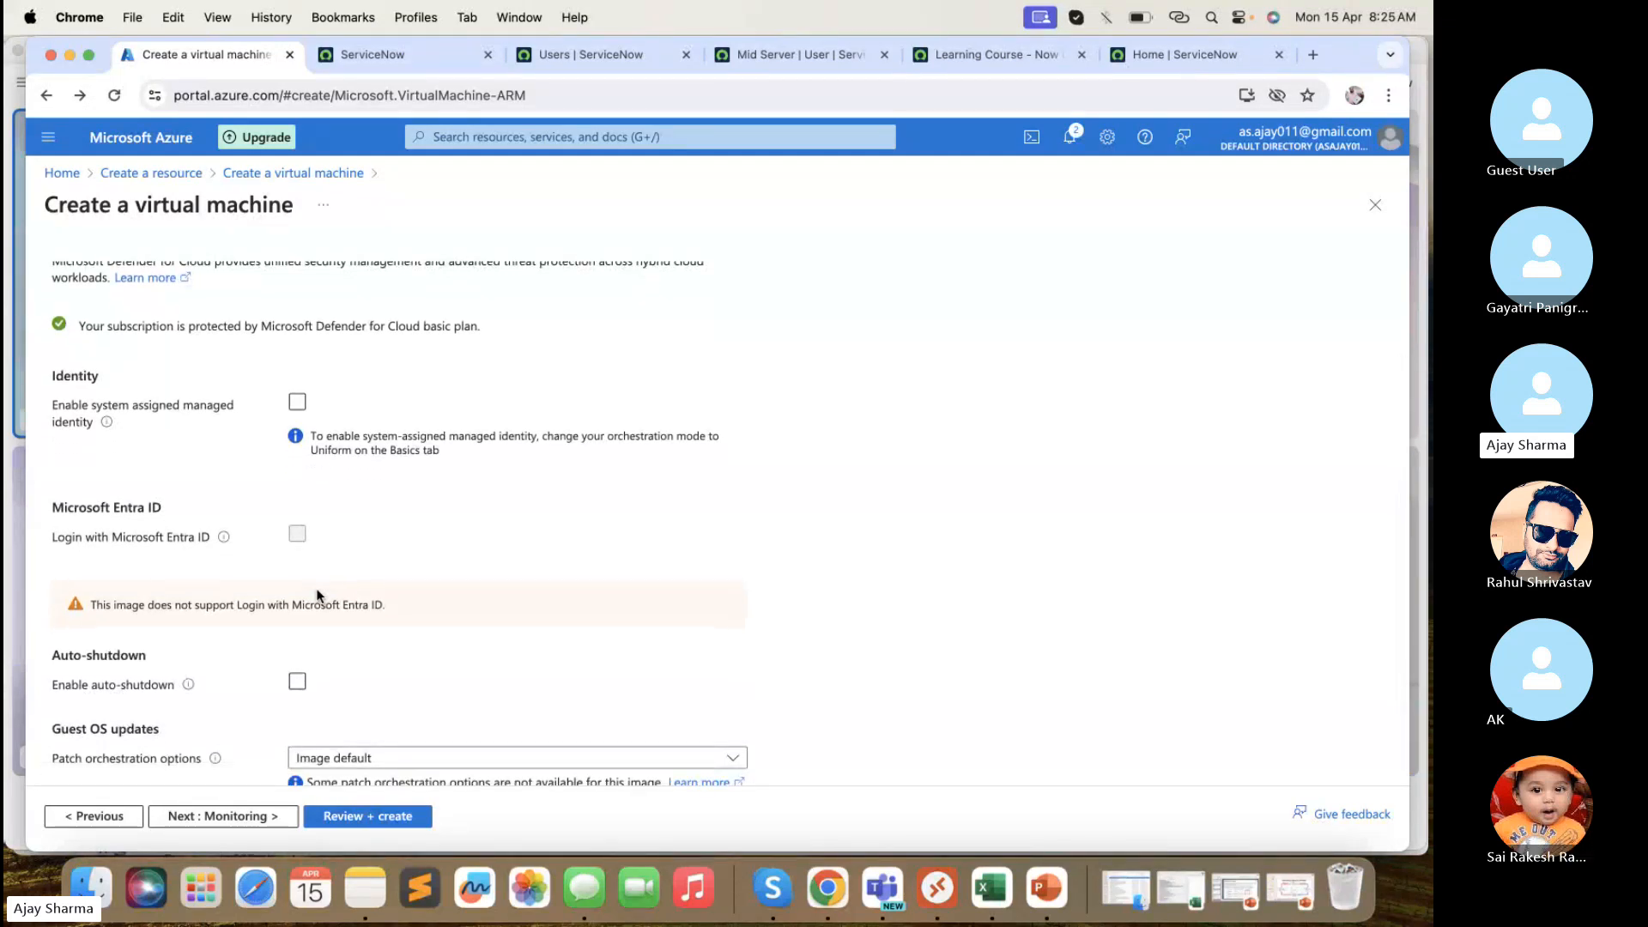
pyautogui.scroll(-1, 317, 594)
# - Pass Monitoring and Advanced to the Tags page, then return to the Azure home page
pyautogui.click(258, 816)
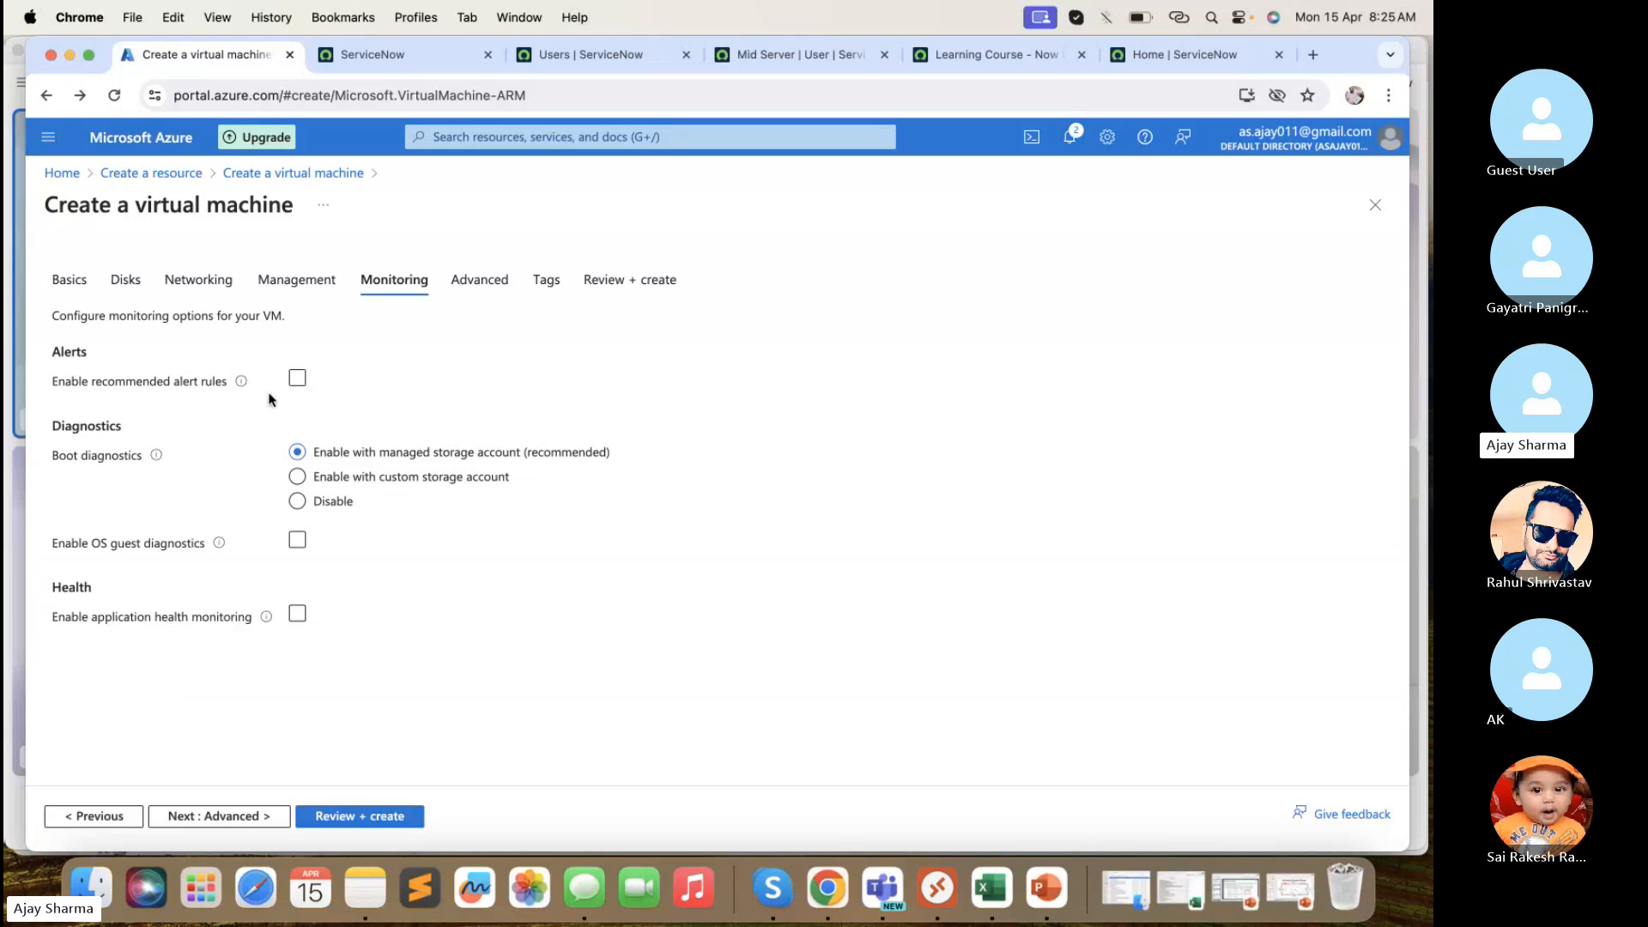
pyautogui.click(246, 816)
pyautogui.scroll(-3, 329, 503)
pyautogui.scroll(-3, 328, 504)
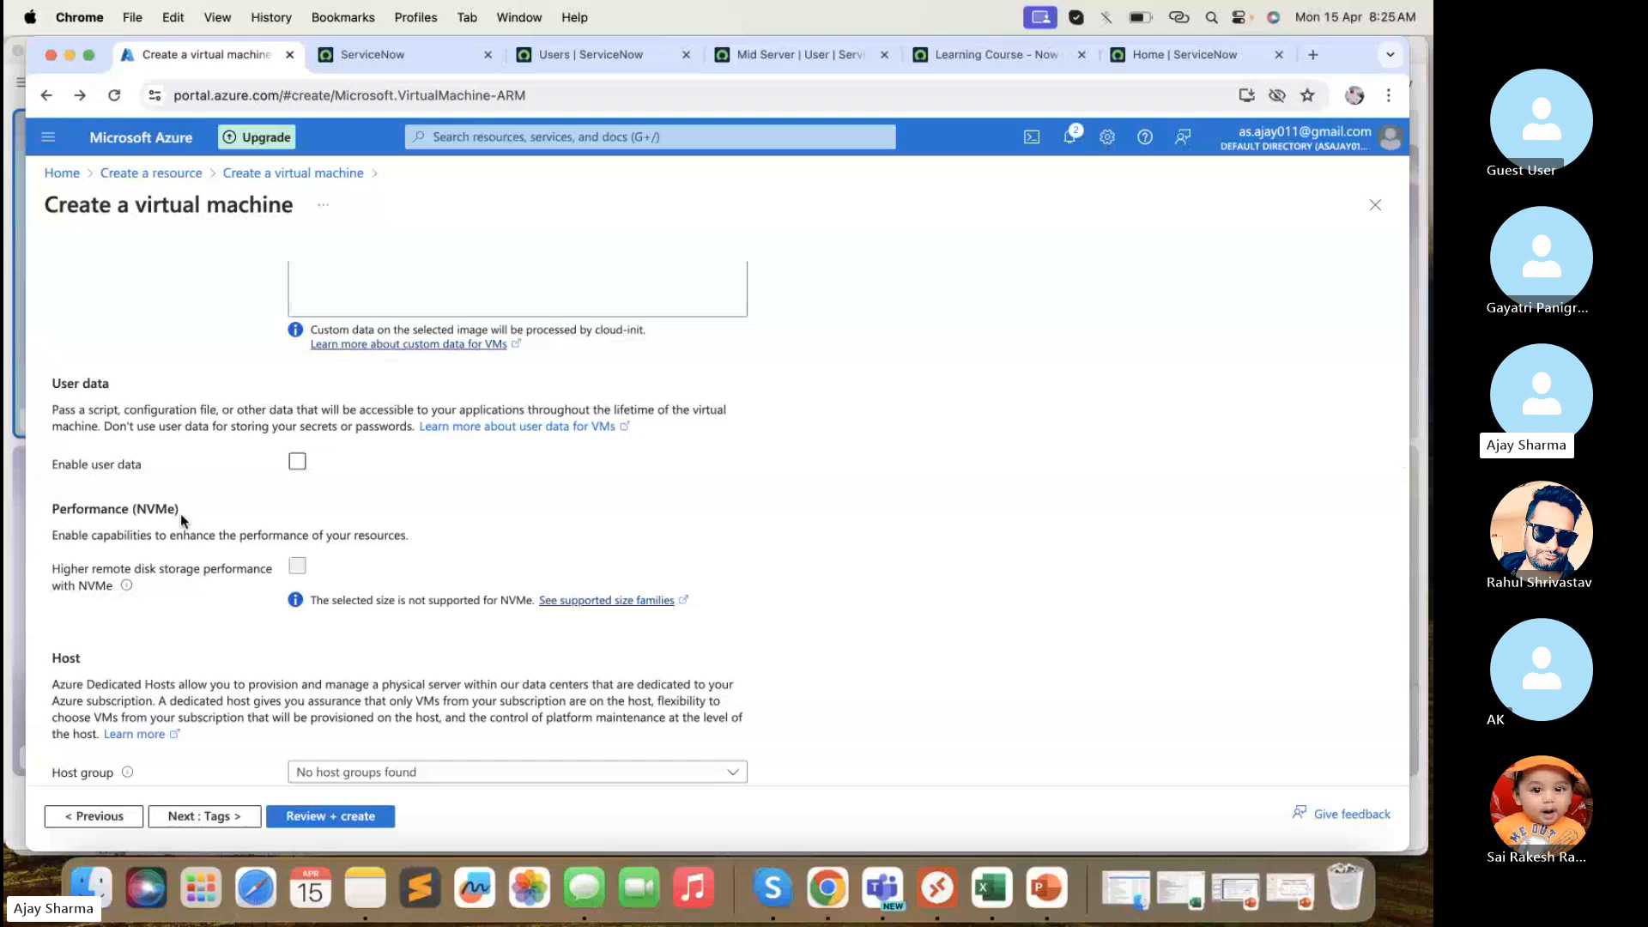
pyautogui.scroll(-3, 181, 518)
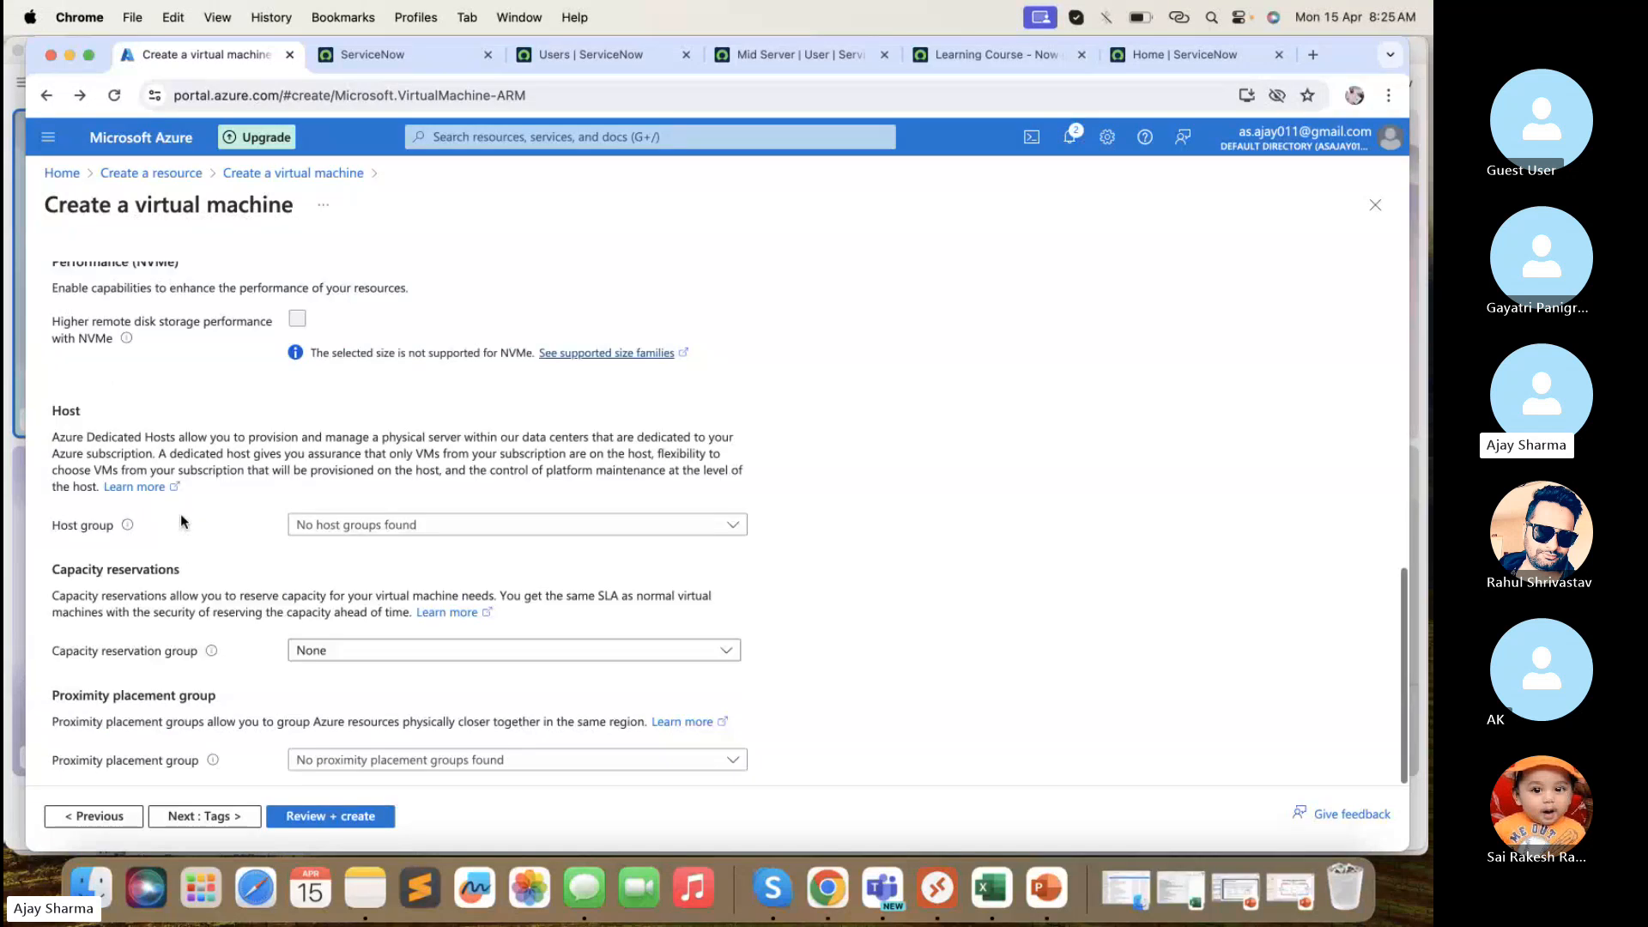
pyautogui.click(228, 817)
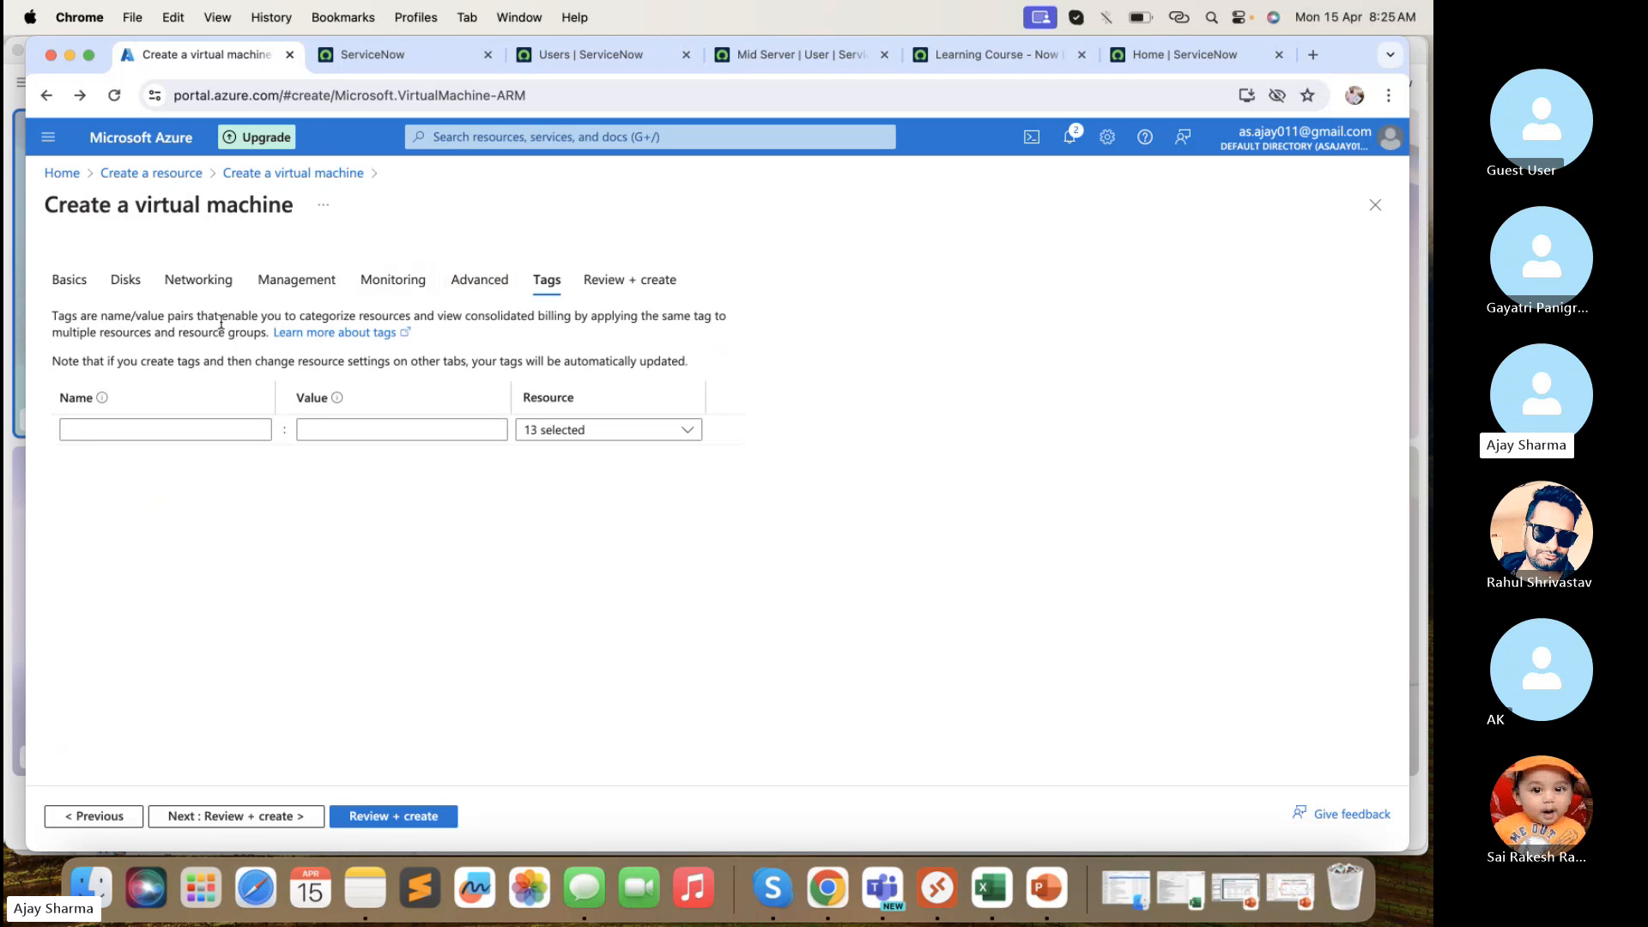
pyautogui.click(62, 174)
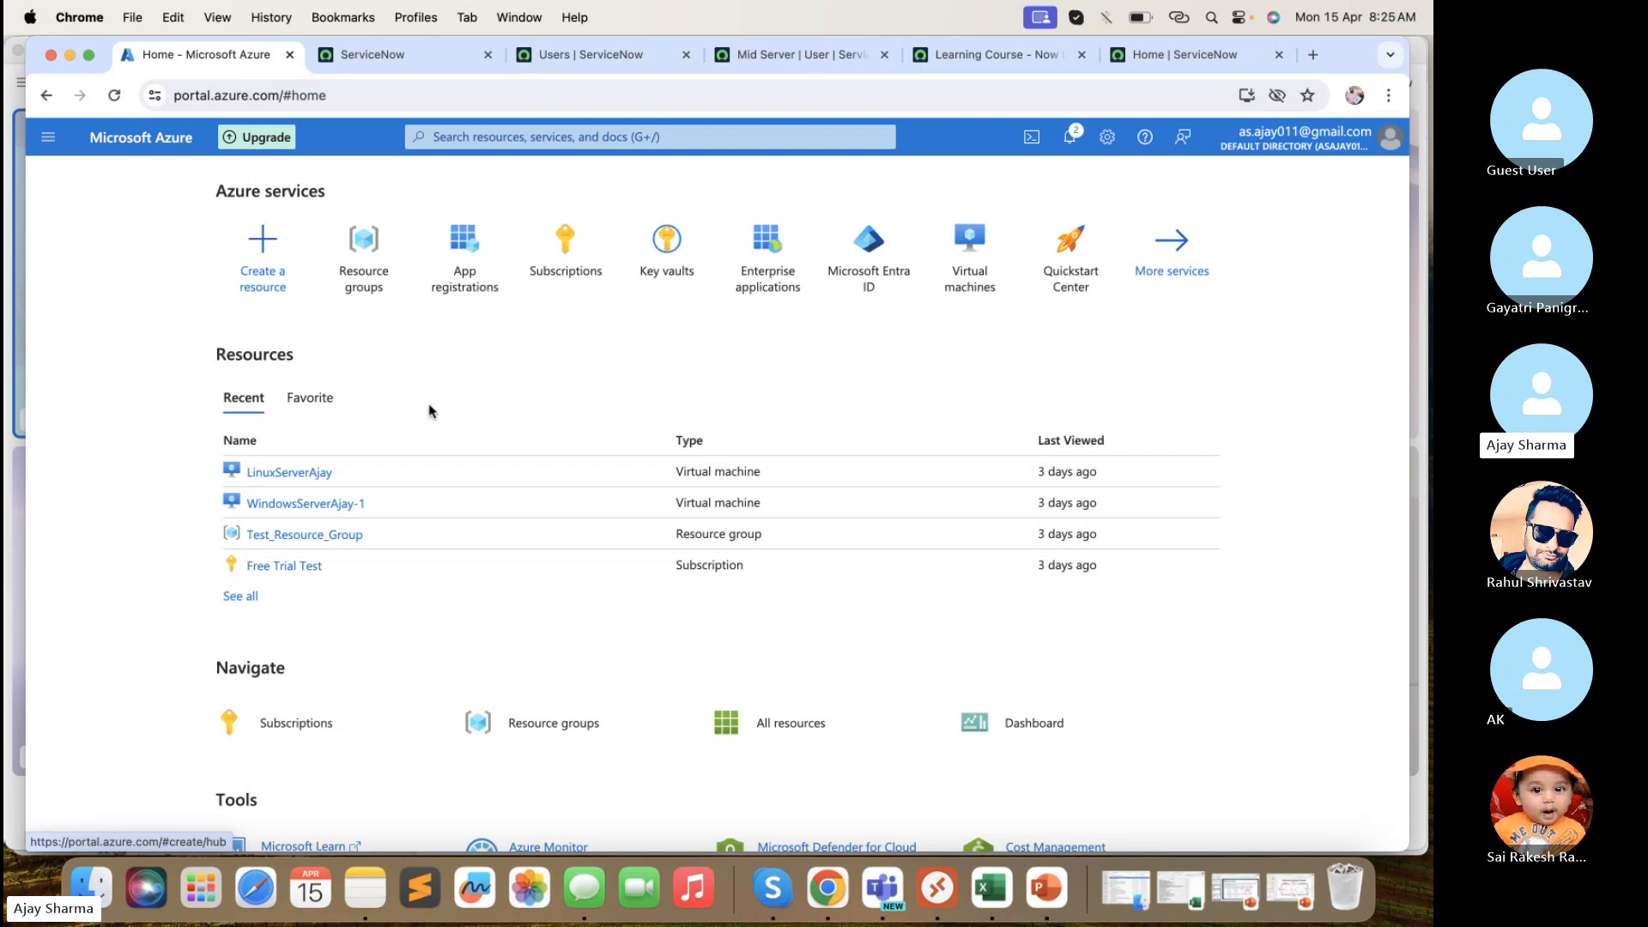
pyautogui.click(297, 506)
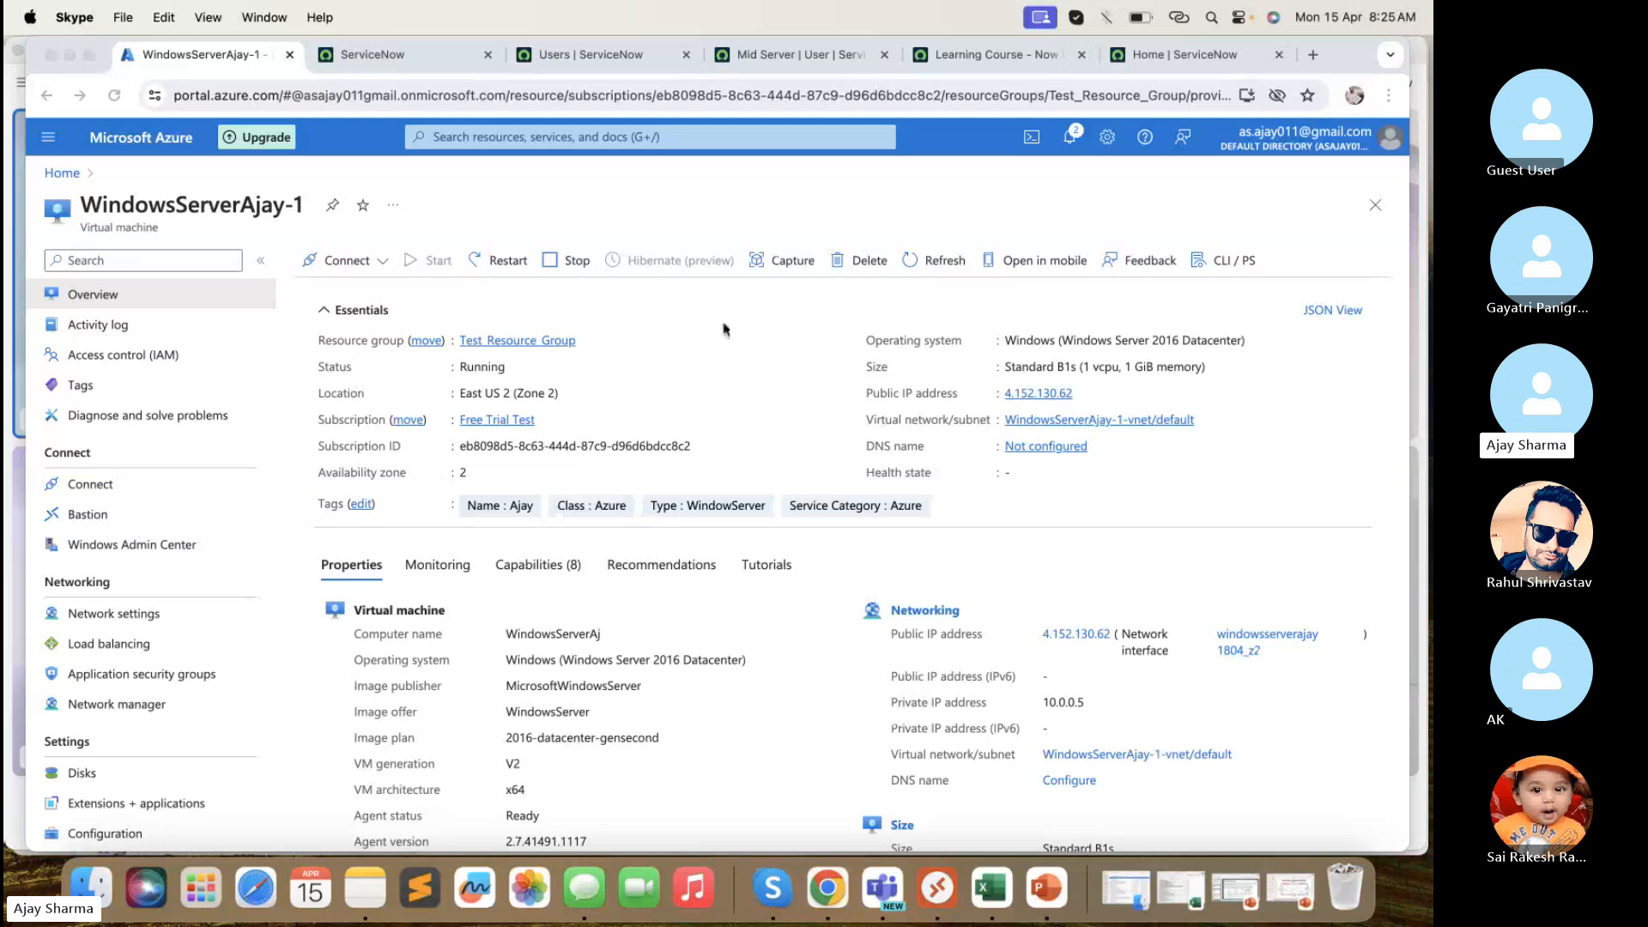
pyautogui.click(1080, 394)
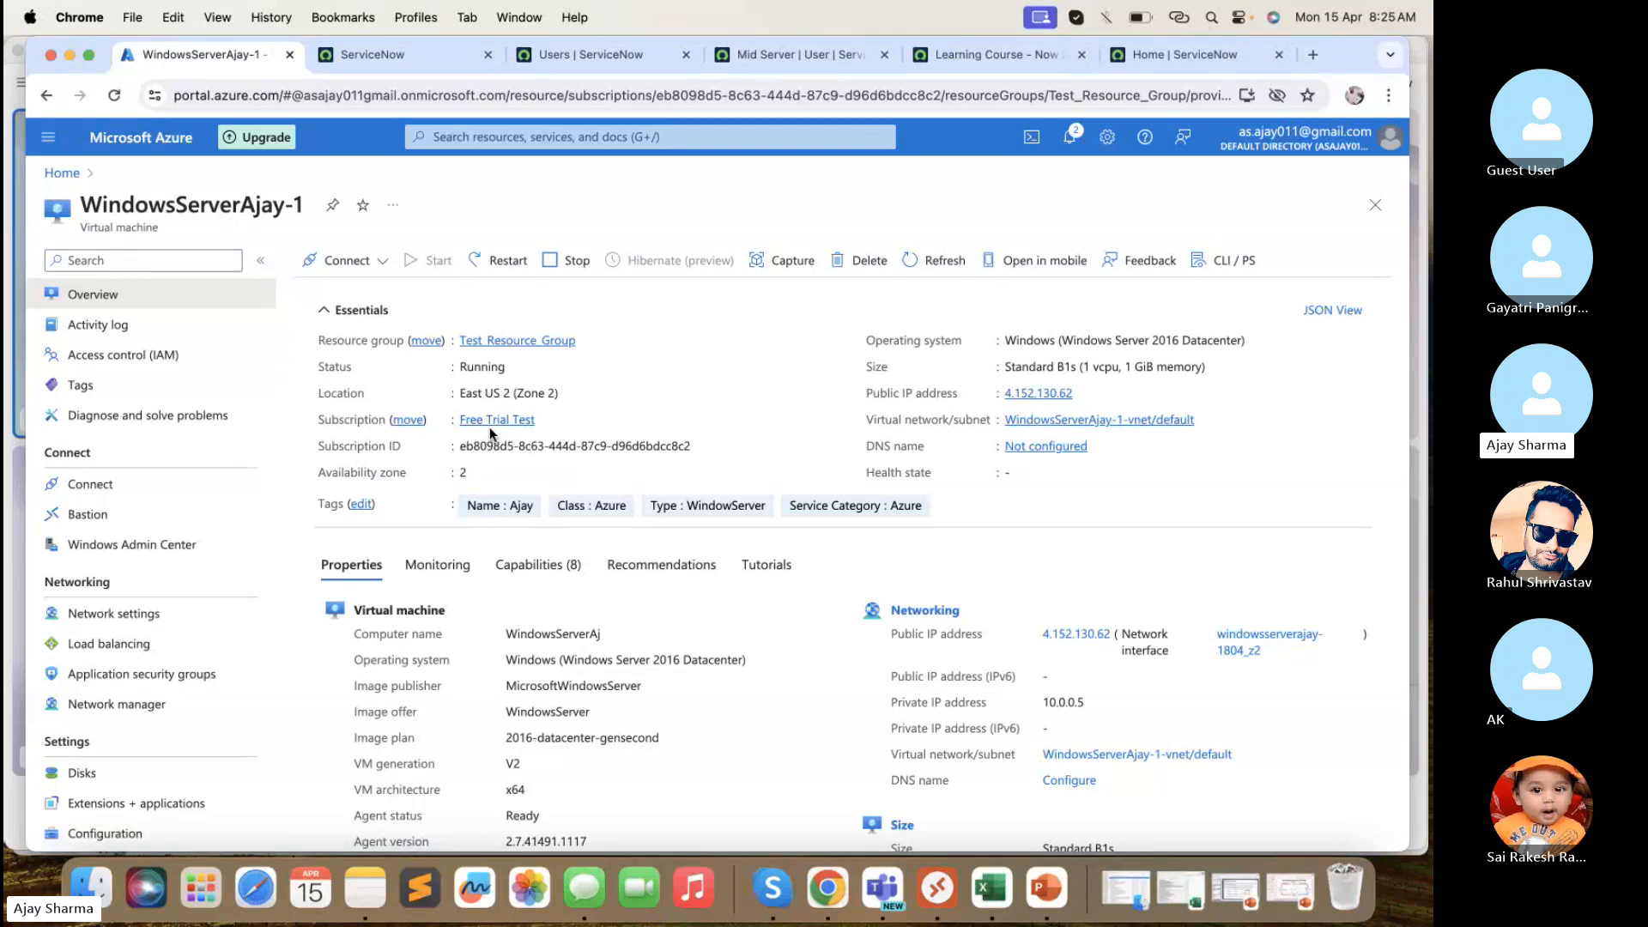
pyautogui.scroll(-3, 494, 446)
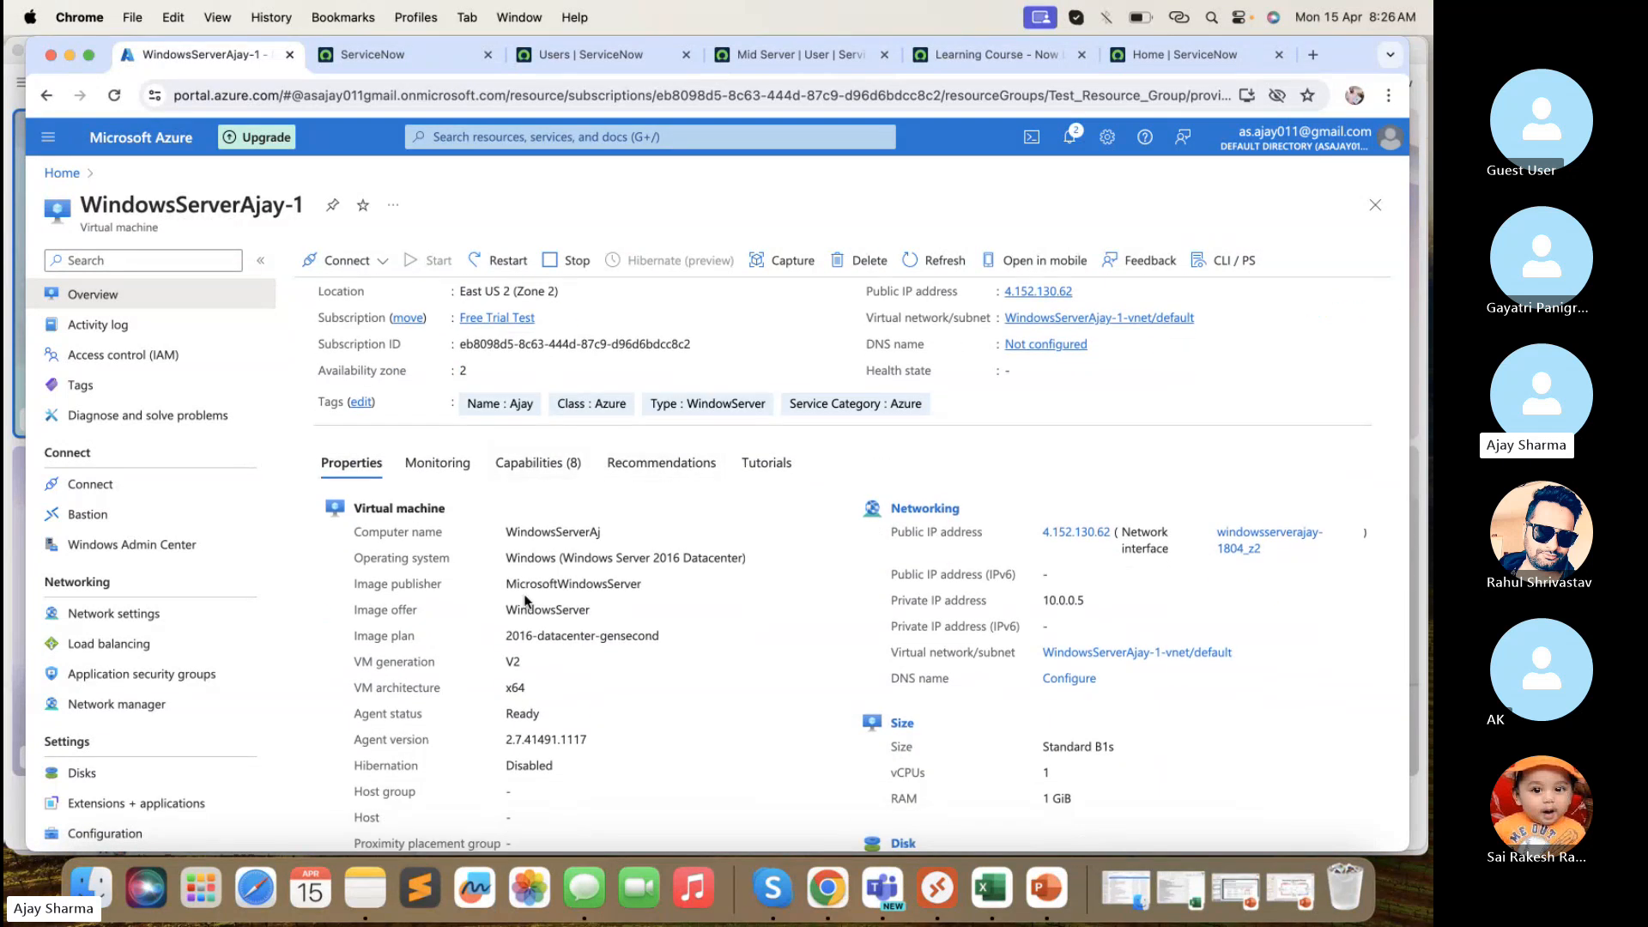
pyautogui.scroll(-3, 747, 554)
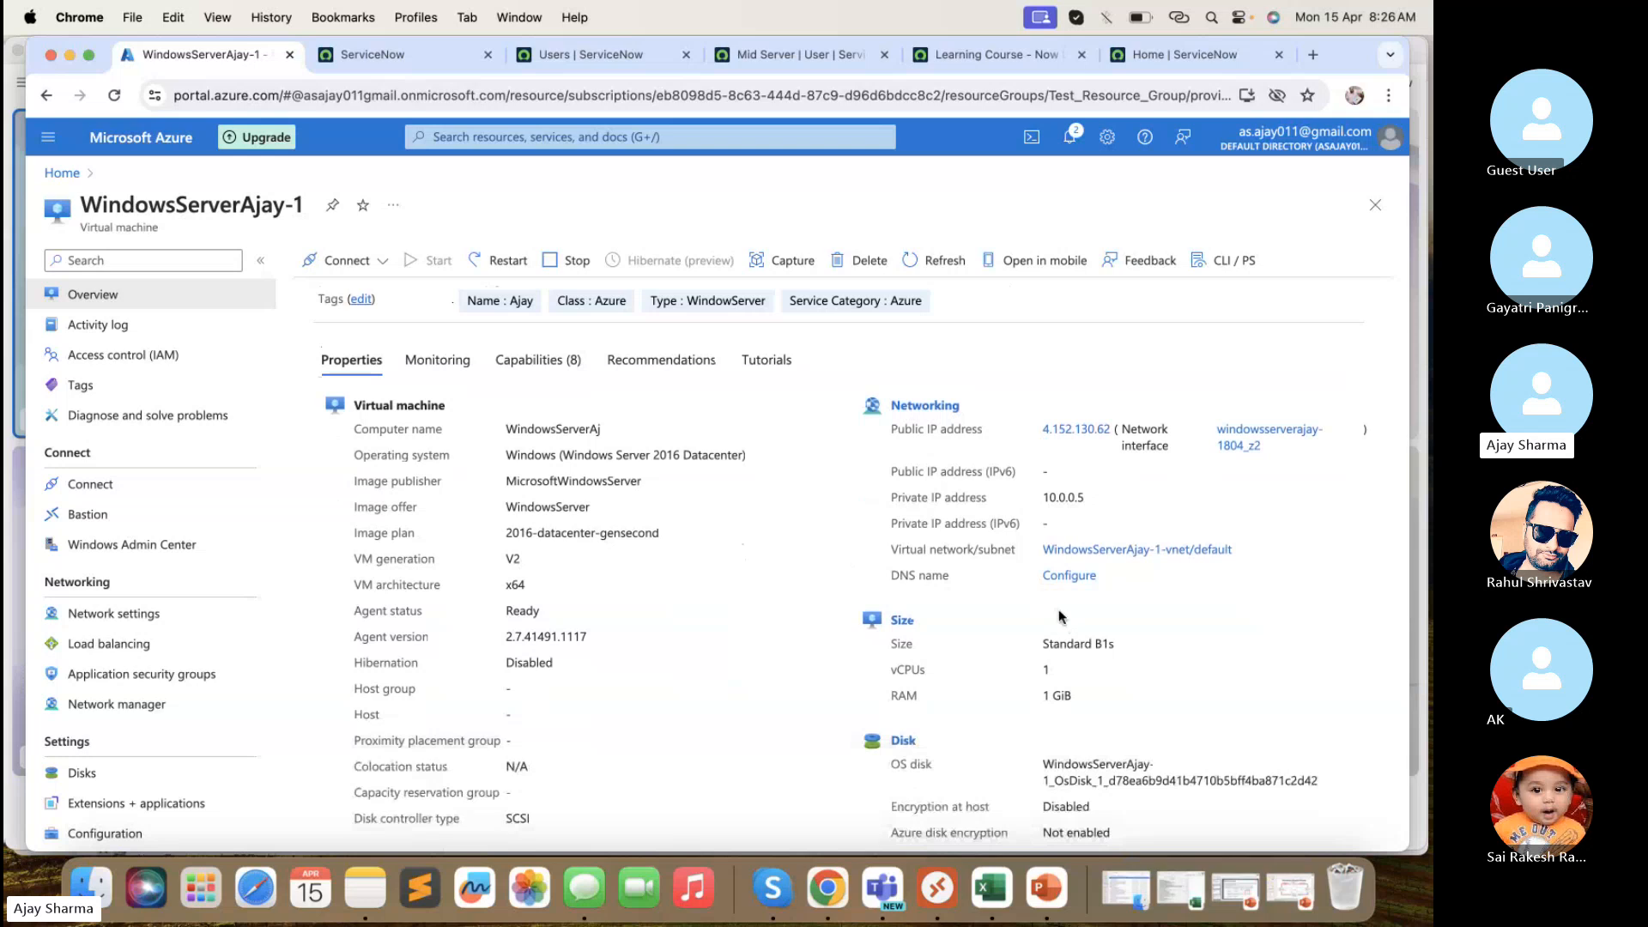
pyautogui.scroll(-3, 1062, 616)
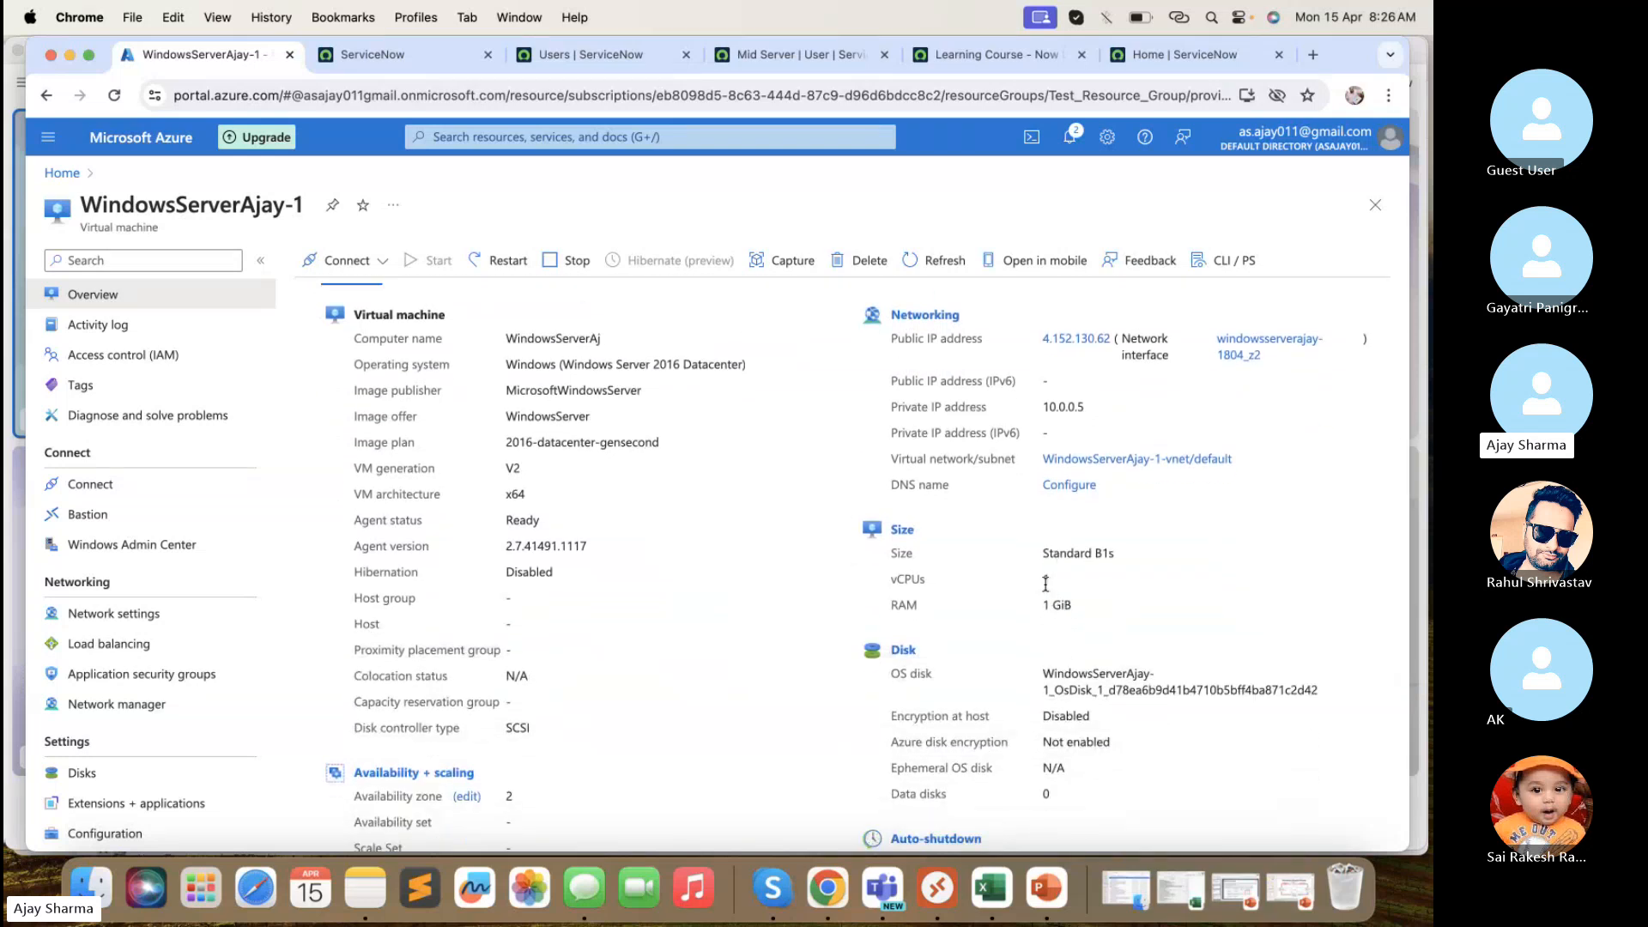
pyautogui.scroll(-3, 1077, 662)
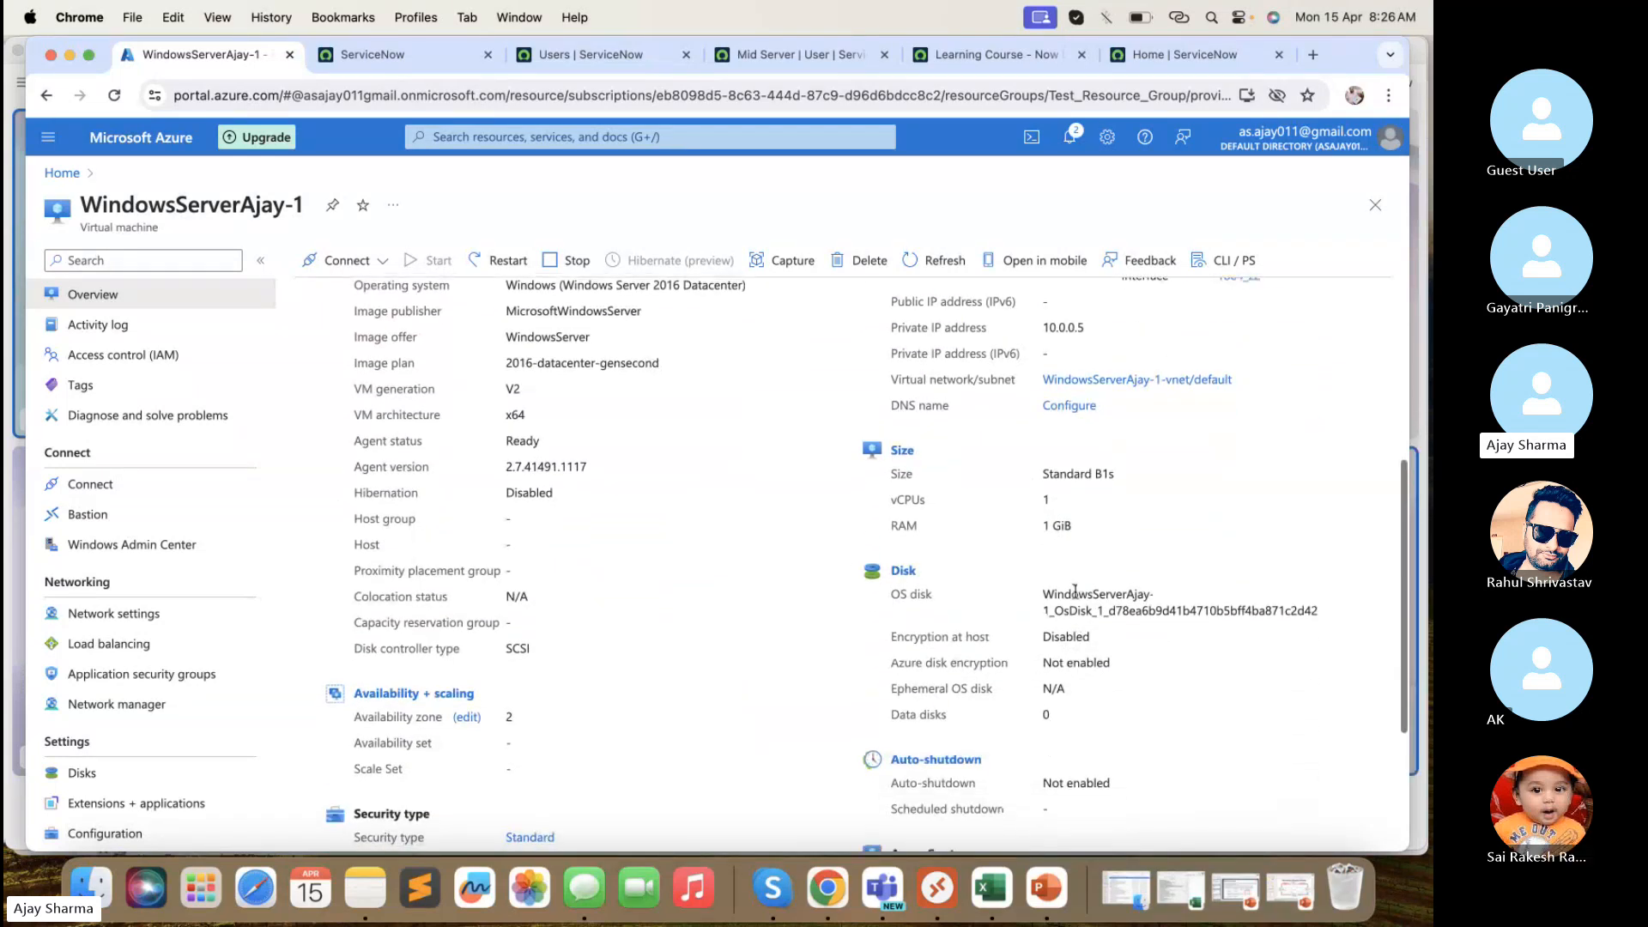
pyautogui.scroll(3, 1064, 515)
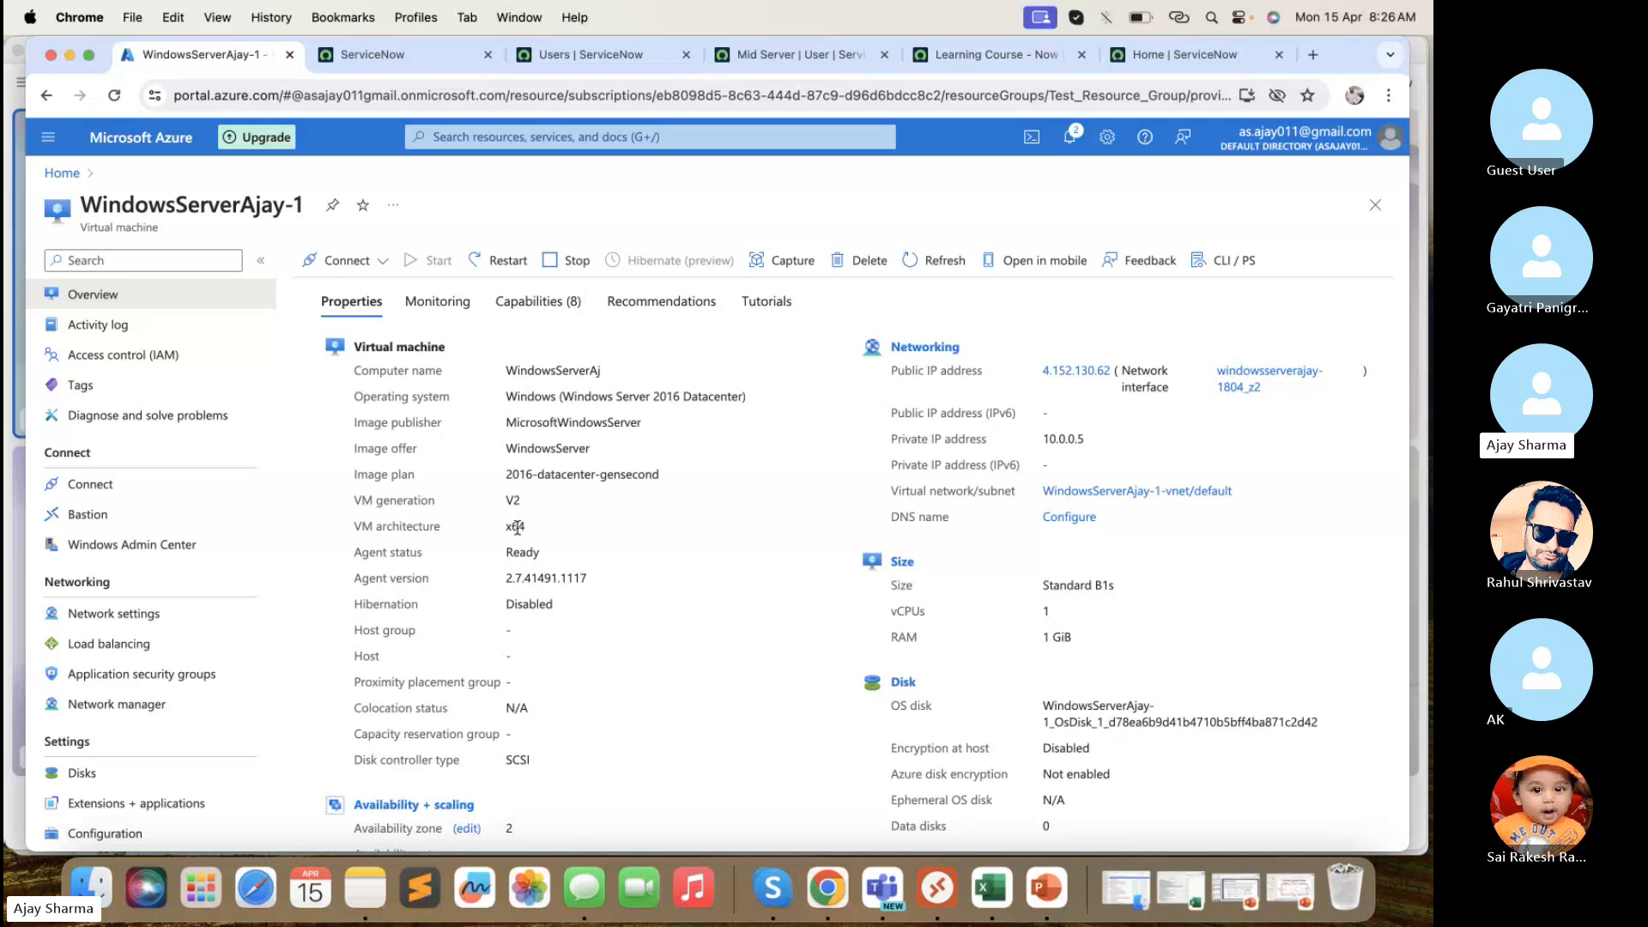
pyautogui.scroll(-4, 612, 676)
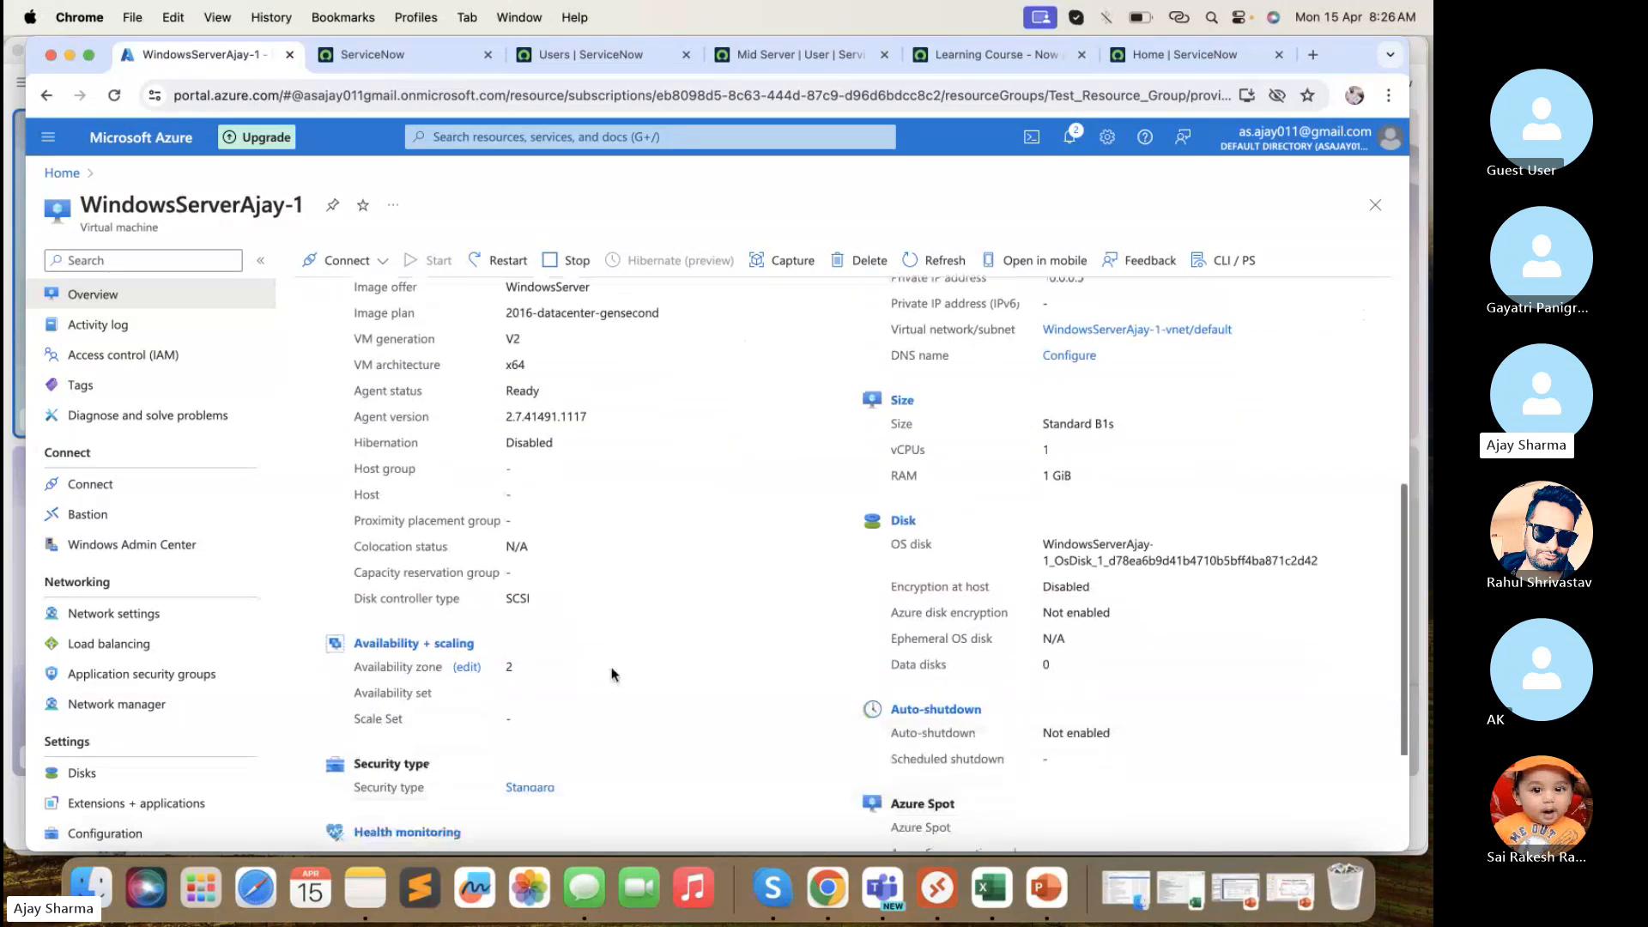
pyautogui.scroll(-2, 613, 676)
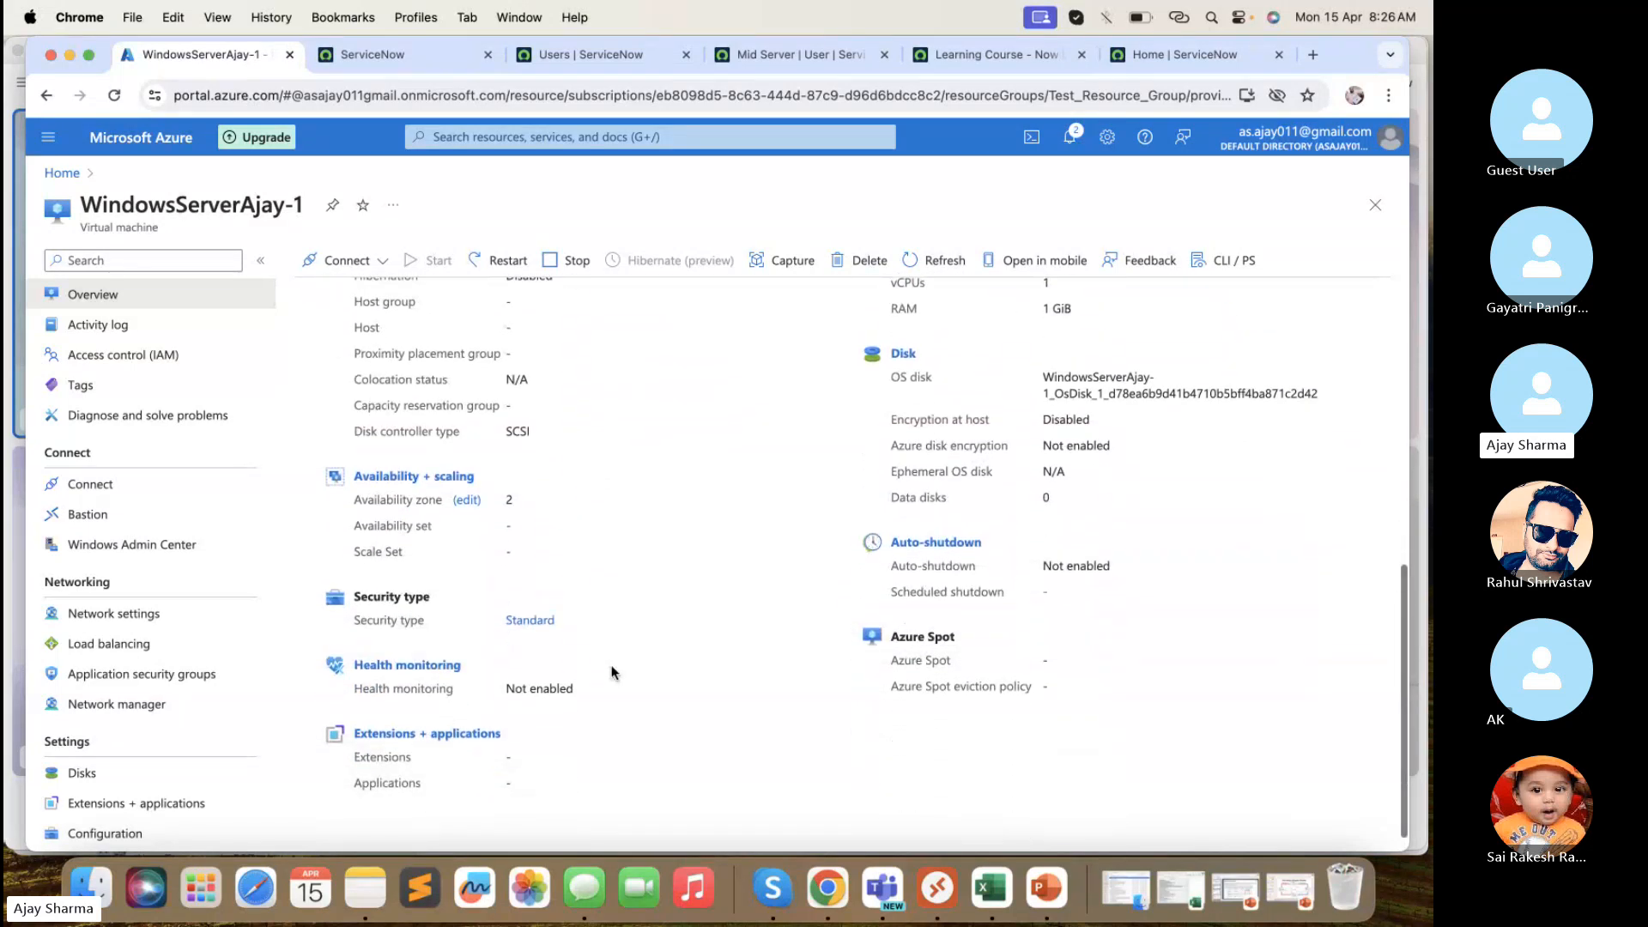
pyautogui.scroll(10, 613, 675)
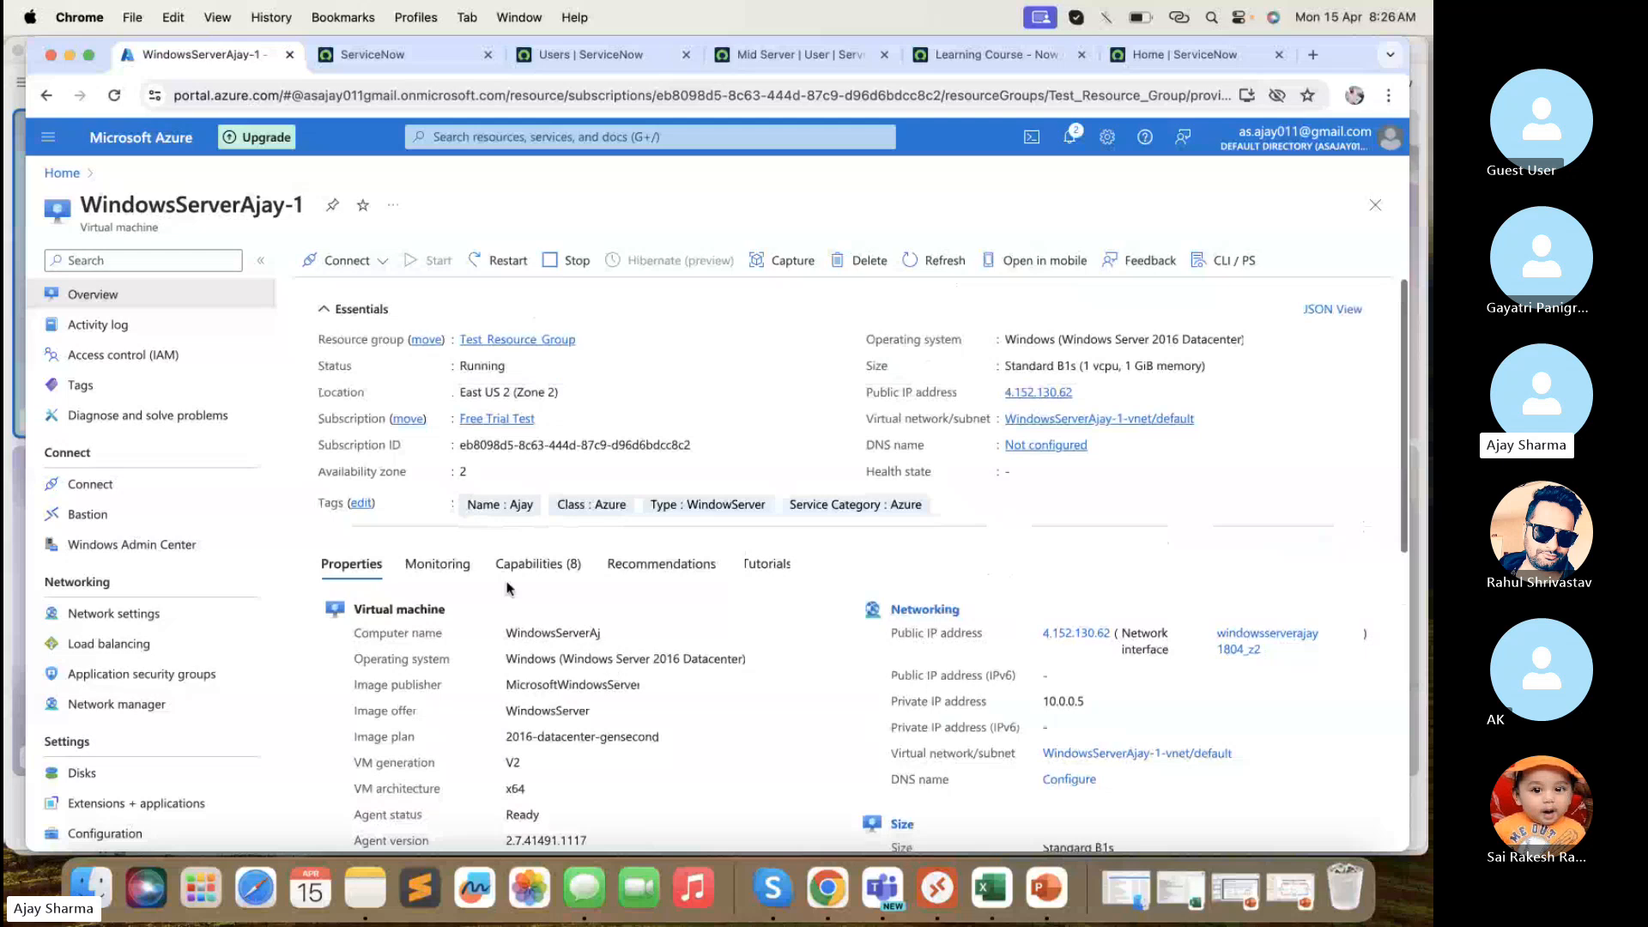
pyautogui.click(440, 502)
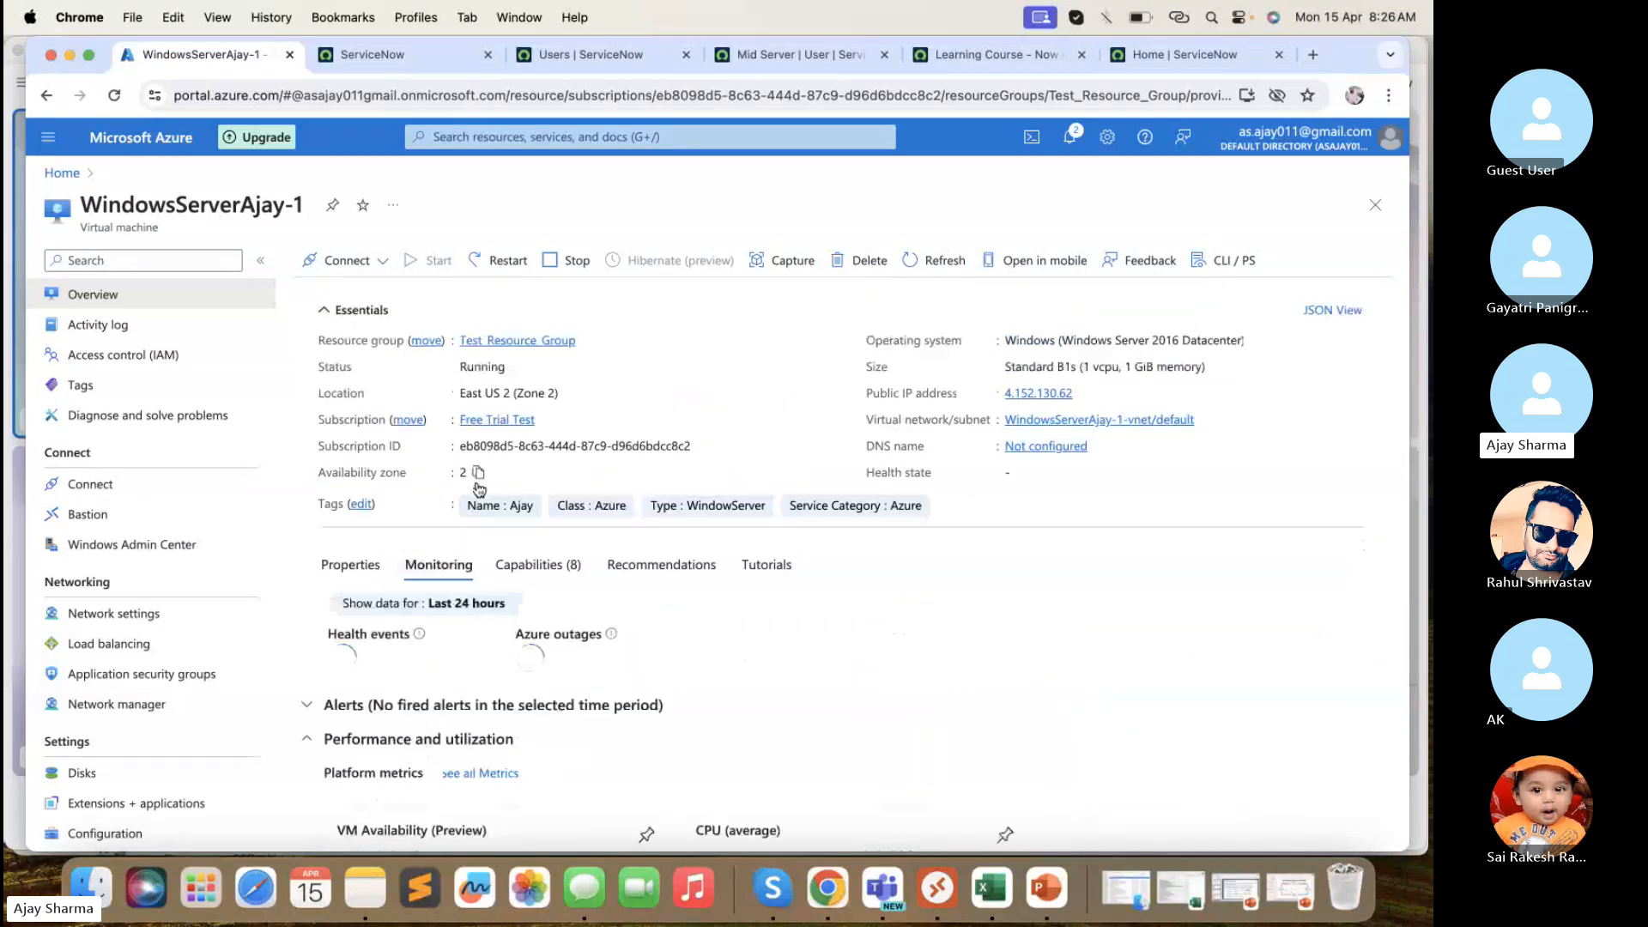
pyautogui.click(536, 565)
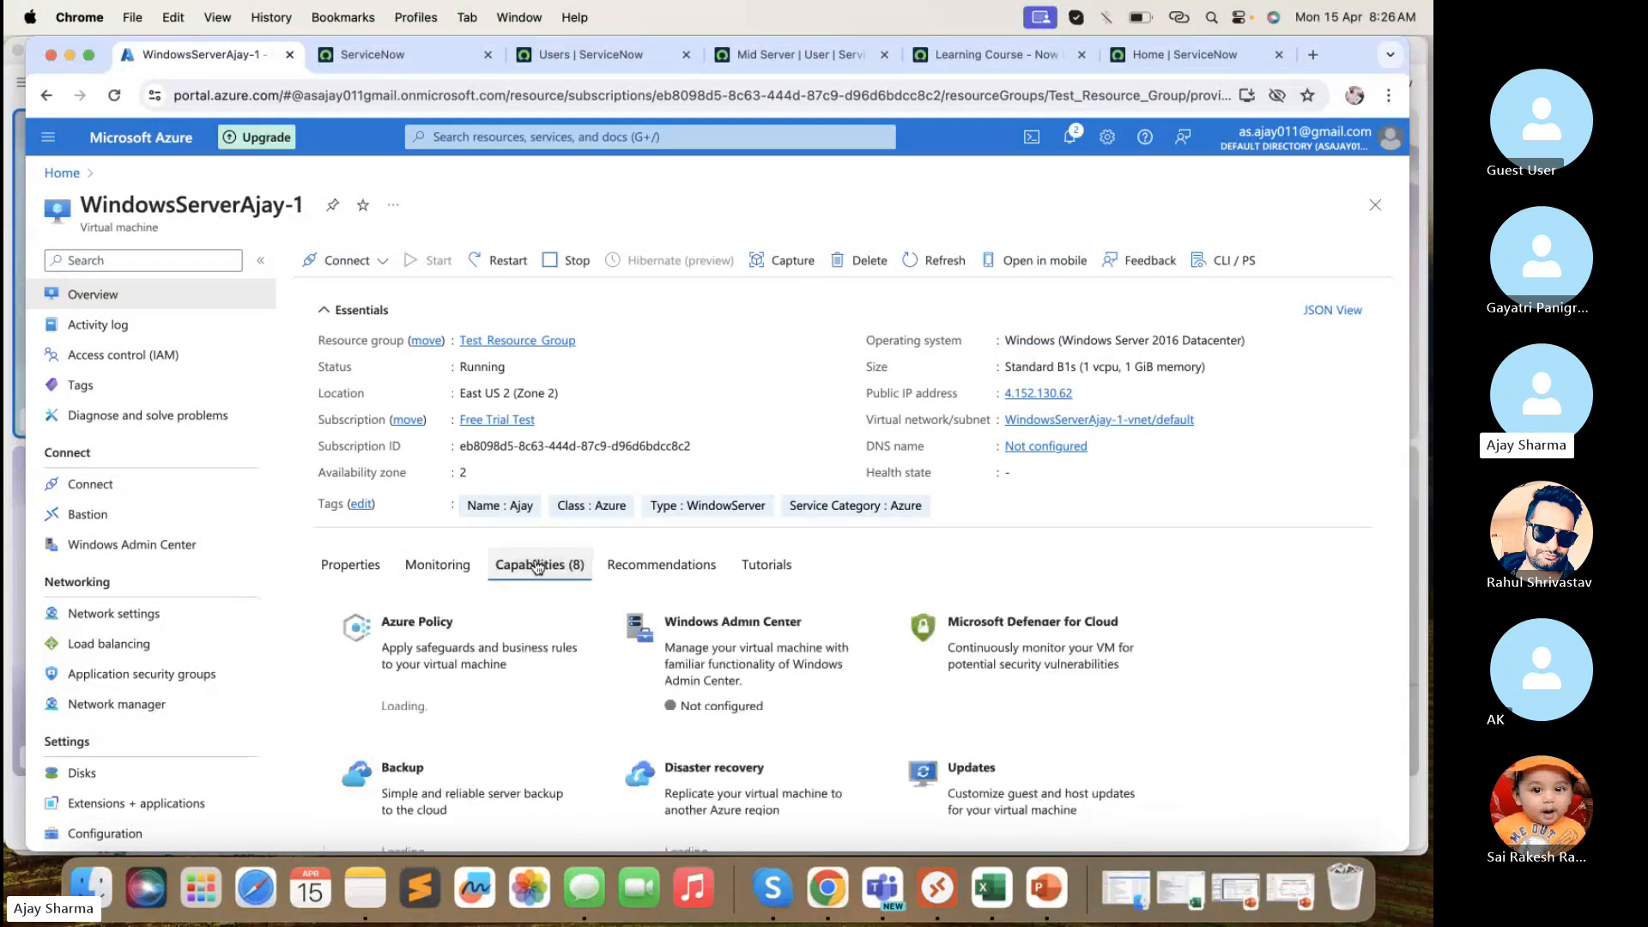
pyautogui.click(652, 564)
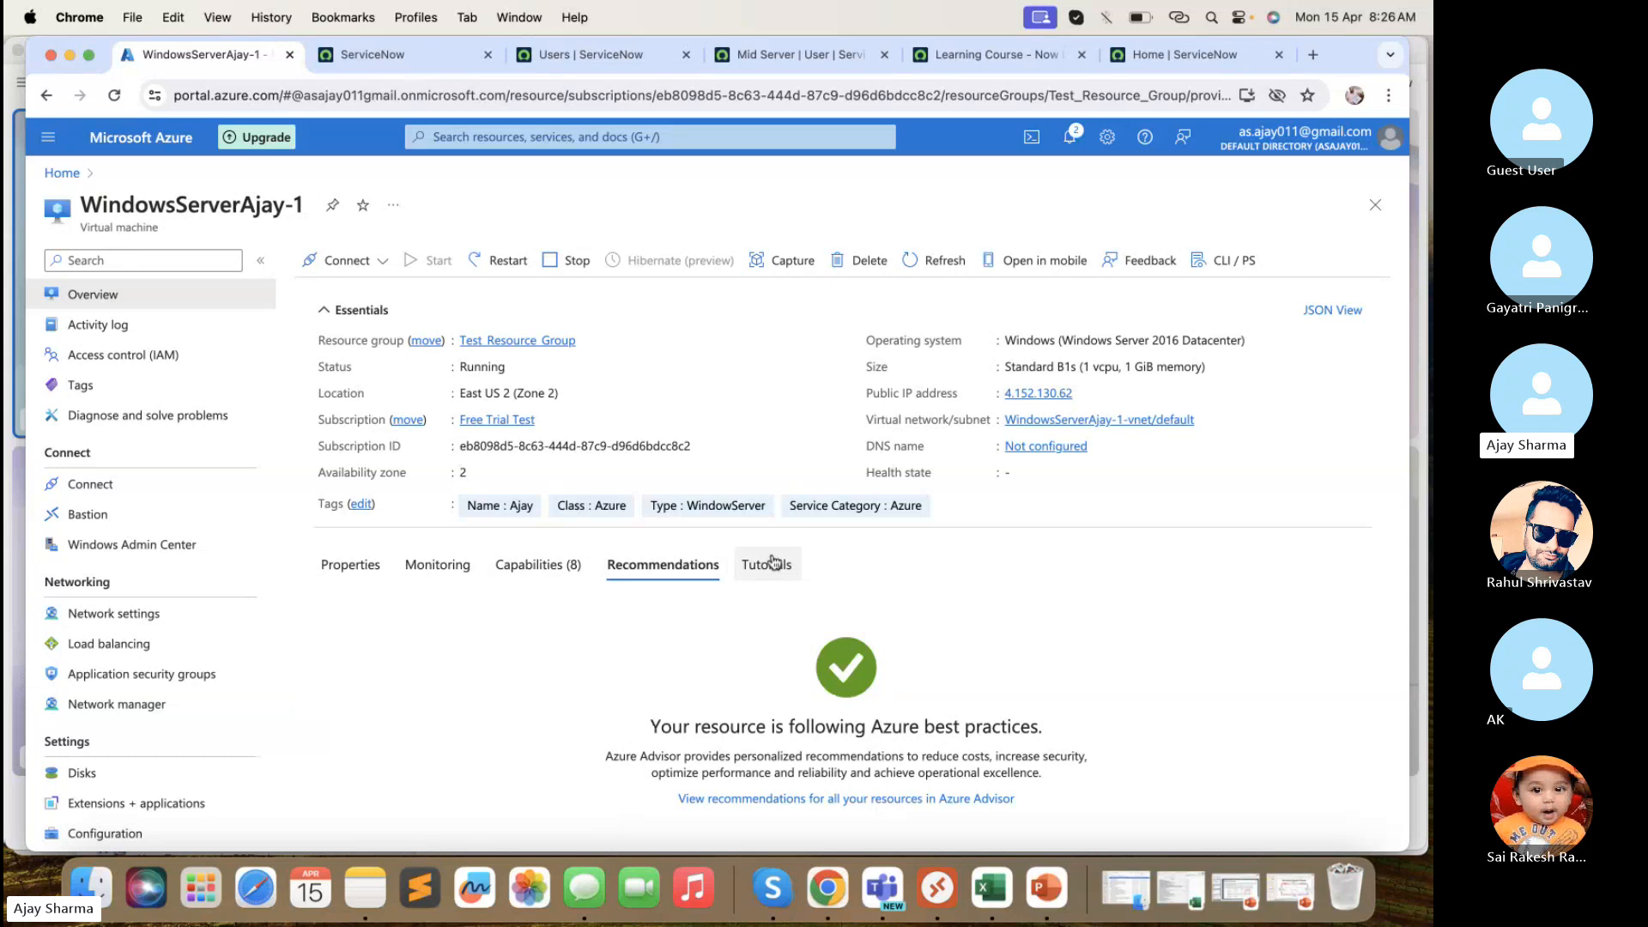
pyautogui.click(351, 565)
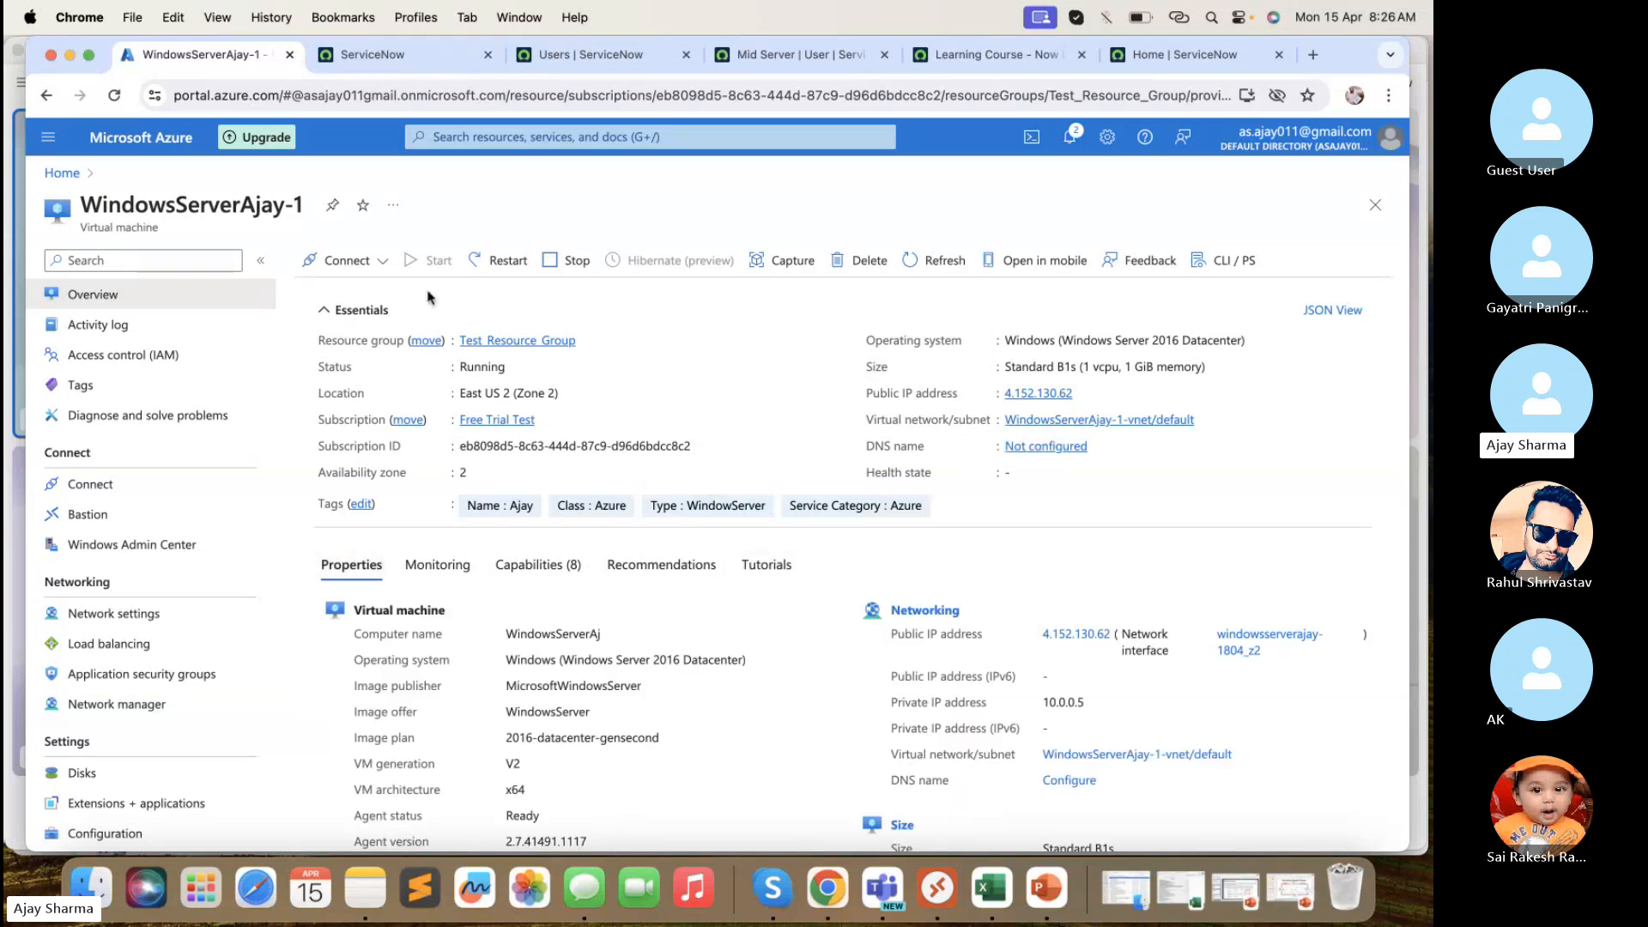
# - Show the Connect options (Connect / Connect via Bastion) for the WindowsServerAjay-1 VM
pyautogui.click(363, 273)
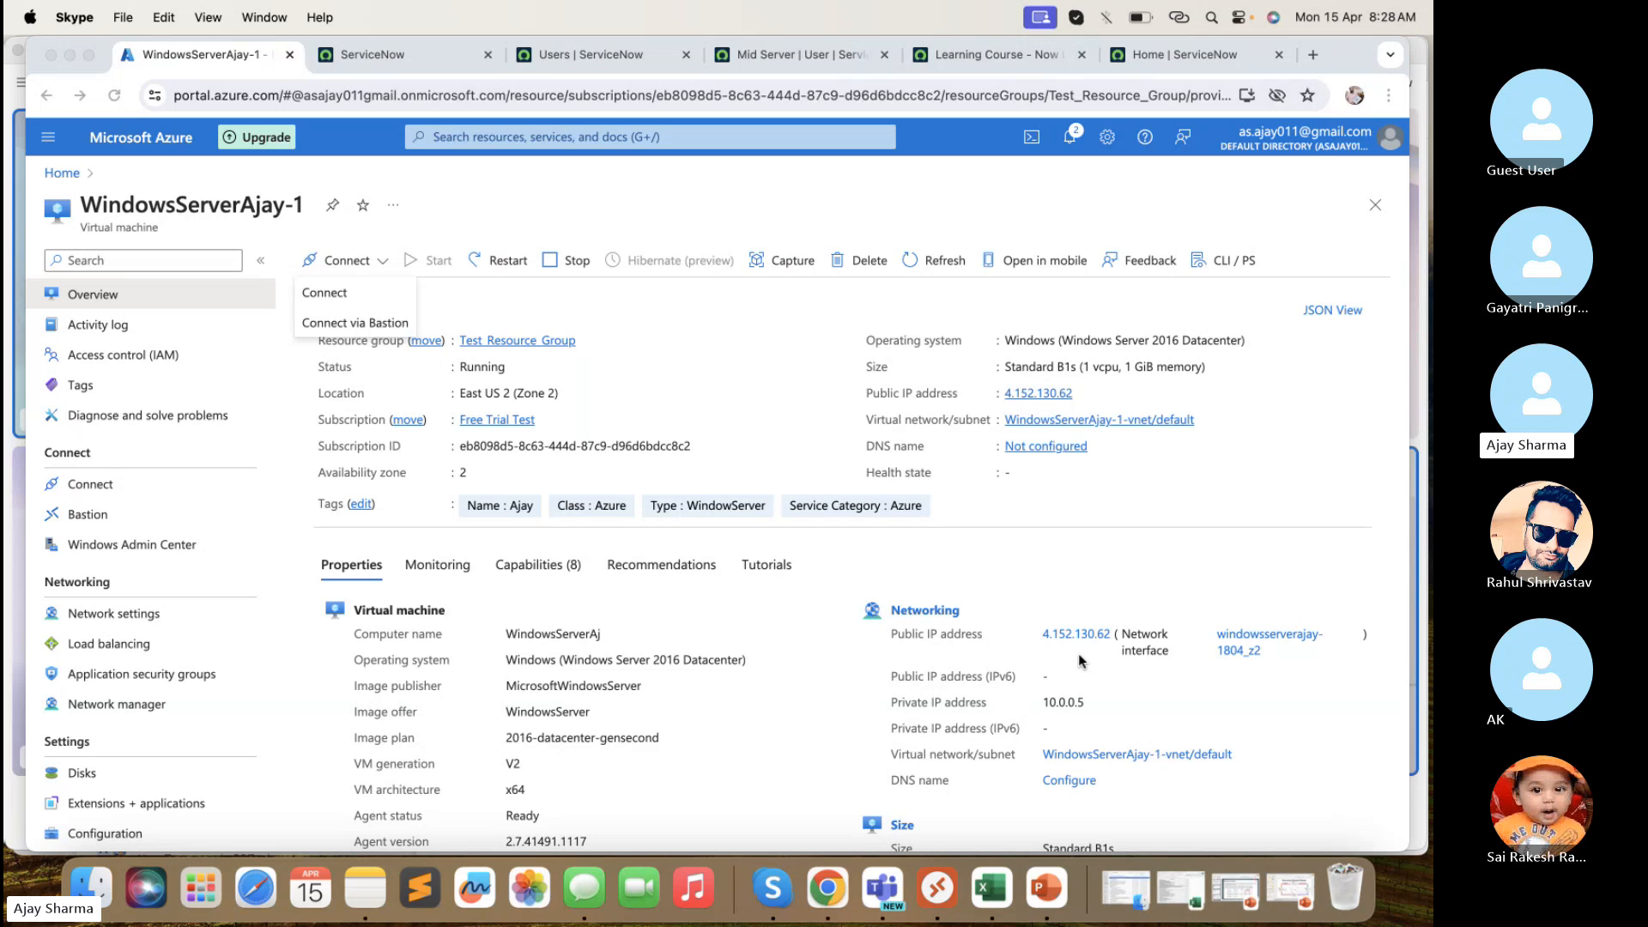
# - Dismiss the Connect dropdown and review the VM's Standard B1s size, 1 GiB RAM and disk details
pyautogui.scroll(-5, 1079, 659)
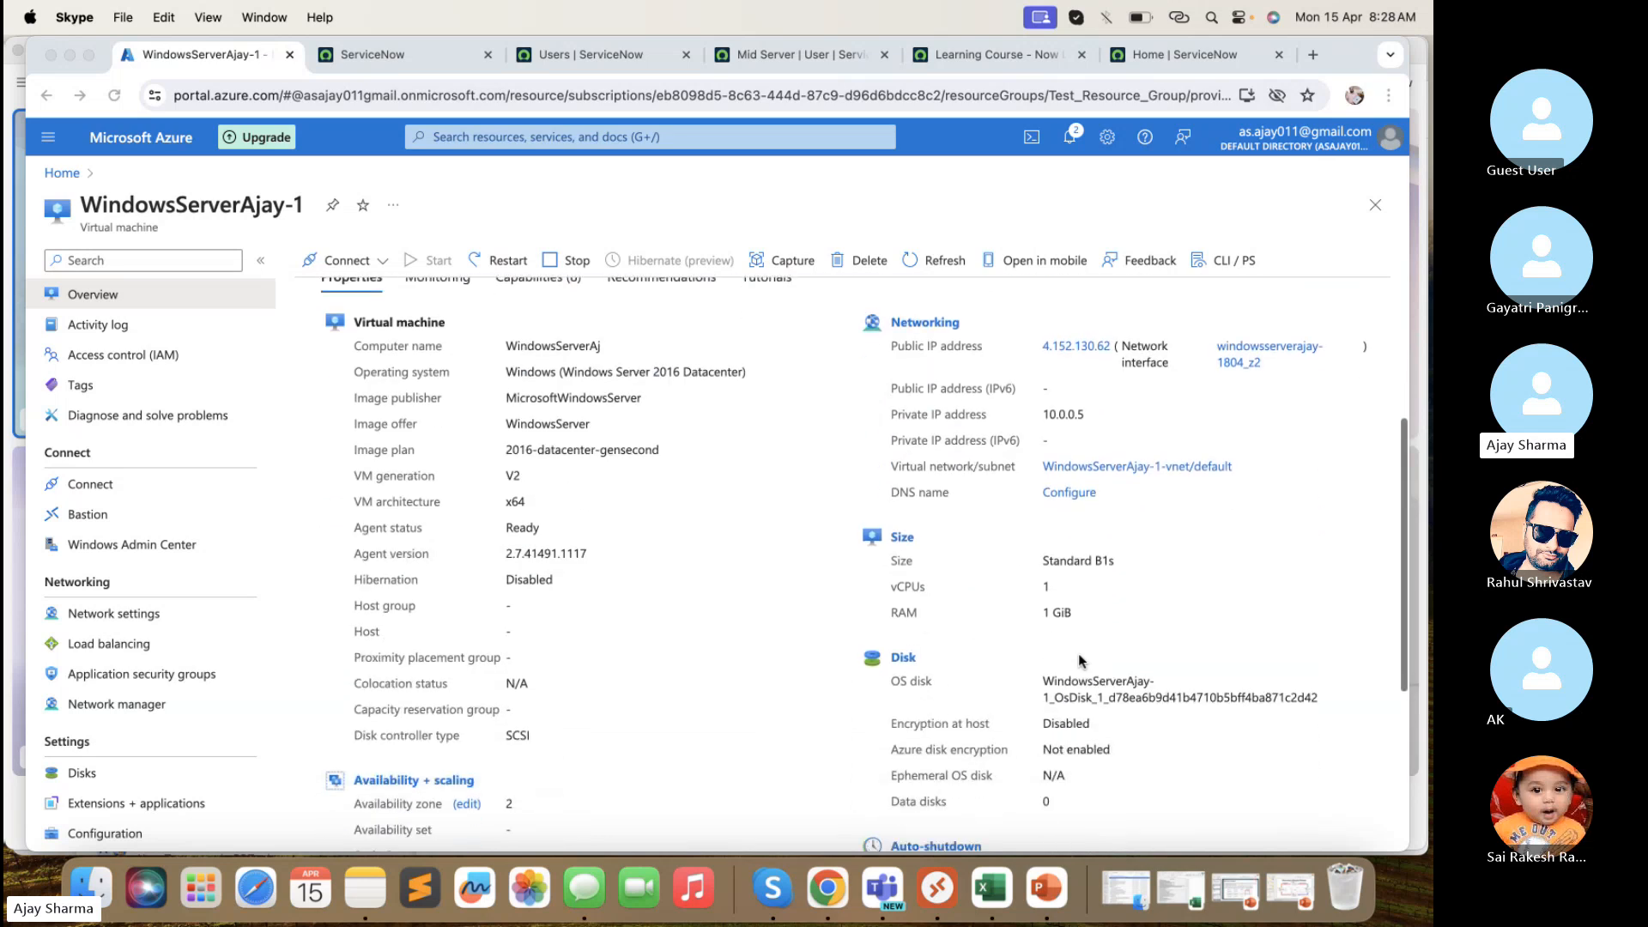
pyautogui.click(1087, 611)
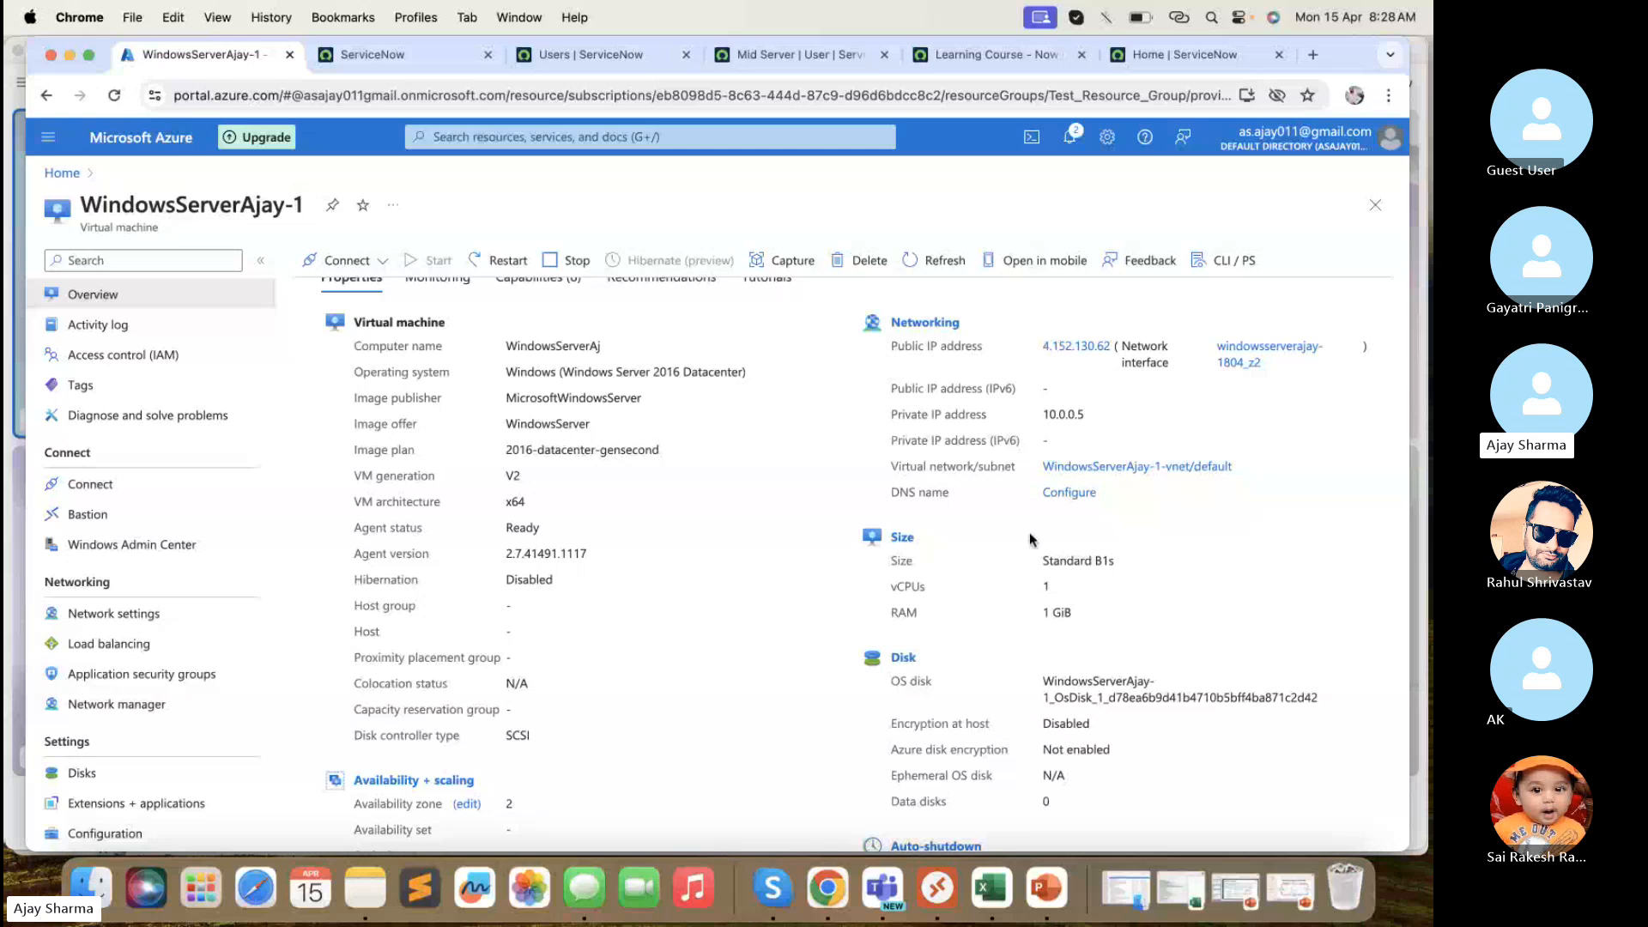
pyautogui.scroll(-2, 1030, 538)
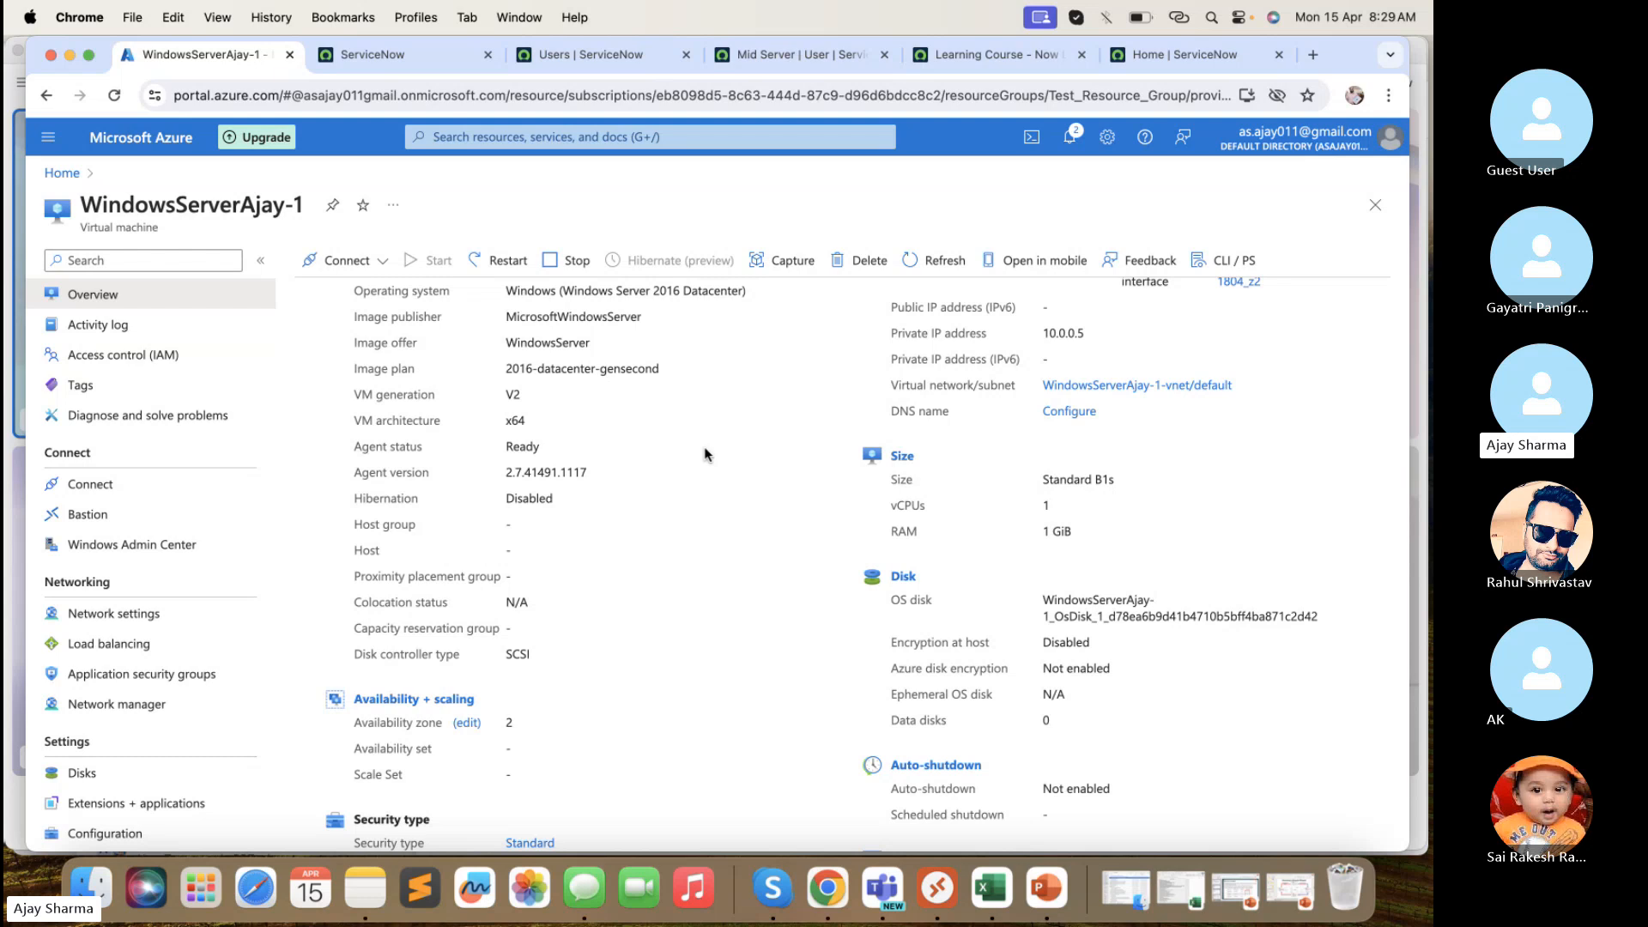
# - Reposition and widen the Remote Desktop window, then bring up the Now Learning course page with the MID server RDP details
pyautogui.click(948, 888)
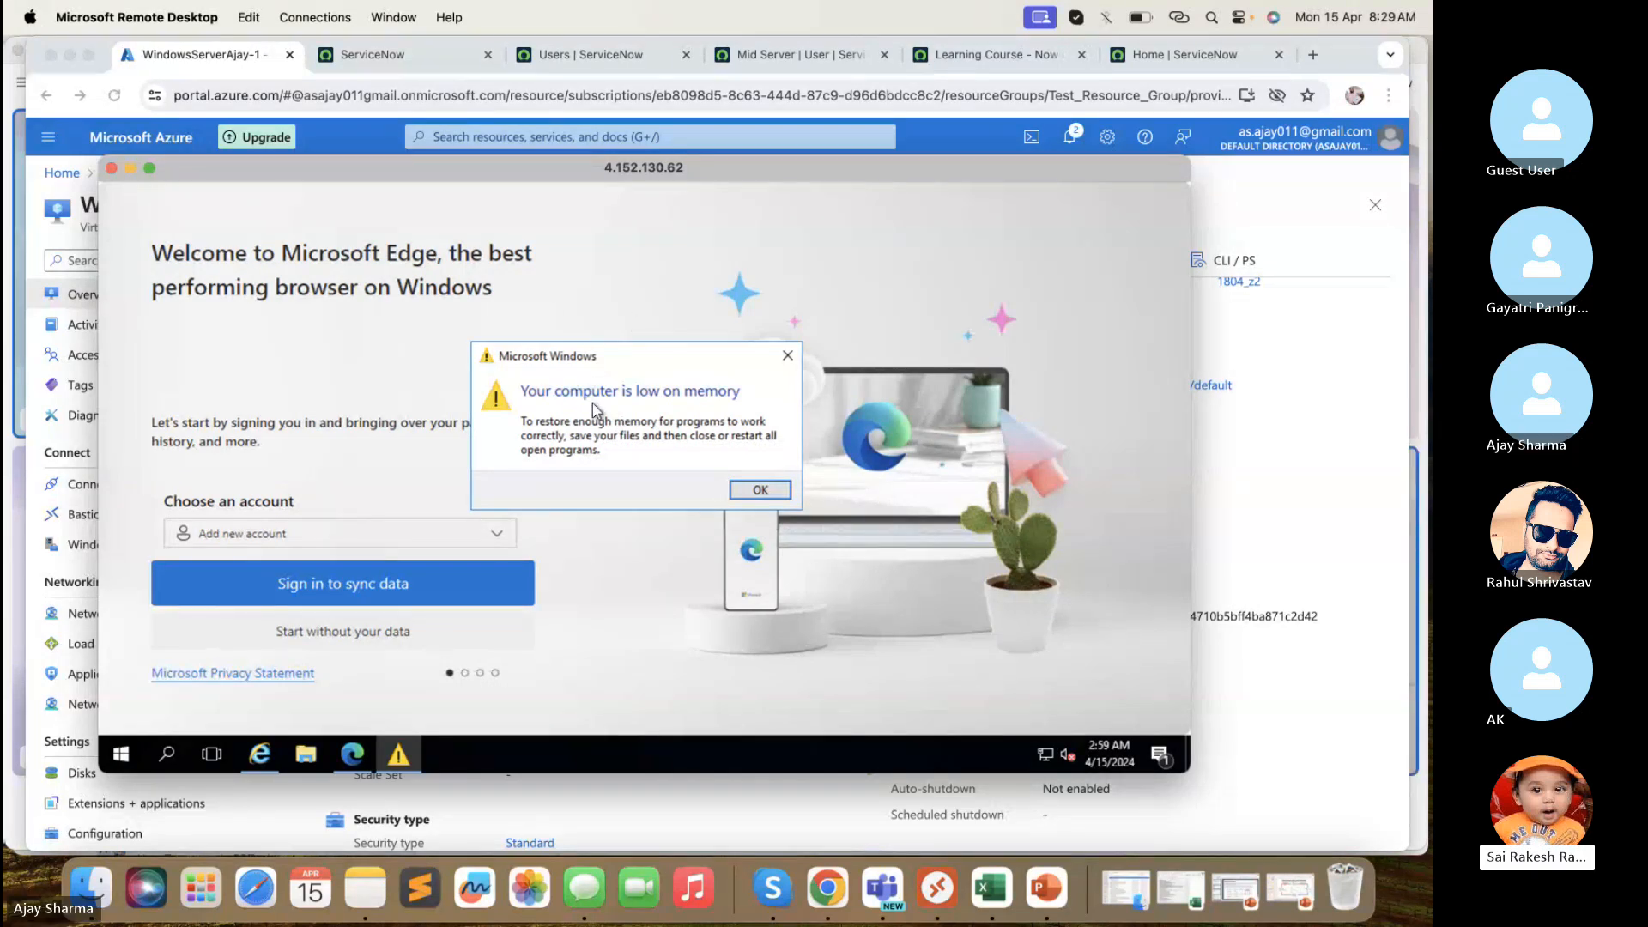
pyautogui.moveTo(832, 168); pyautogui.dragTo(815, 163)
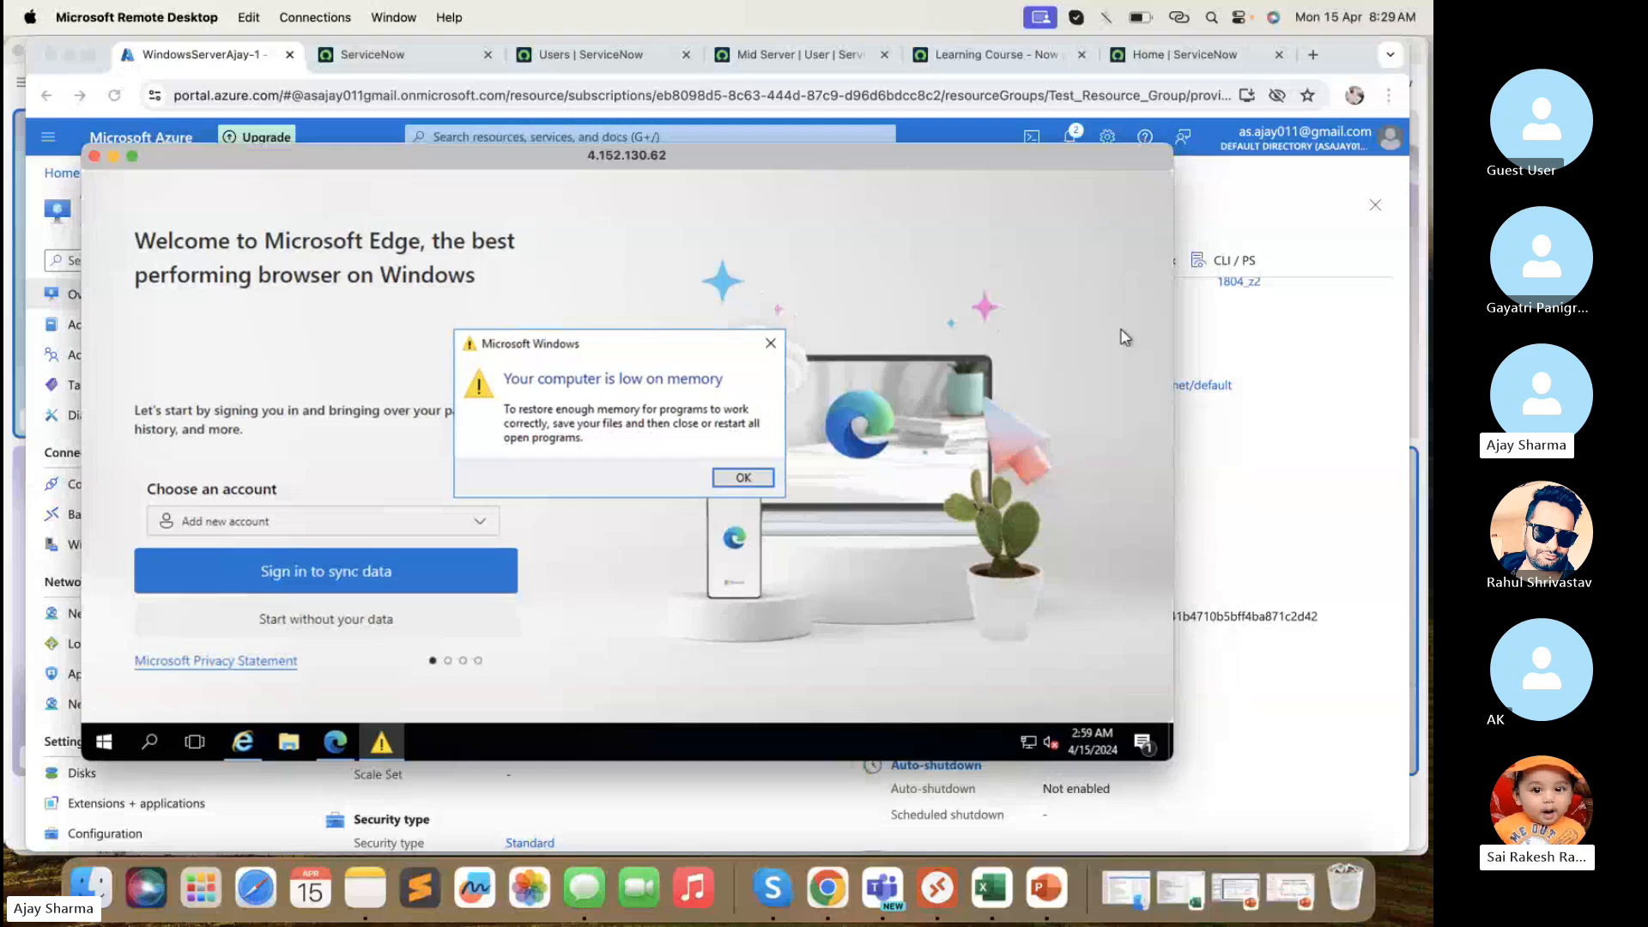
pyautogui.moveTo(1172, 317); pyautogui.dragTo(1304, 342)
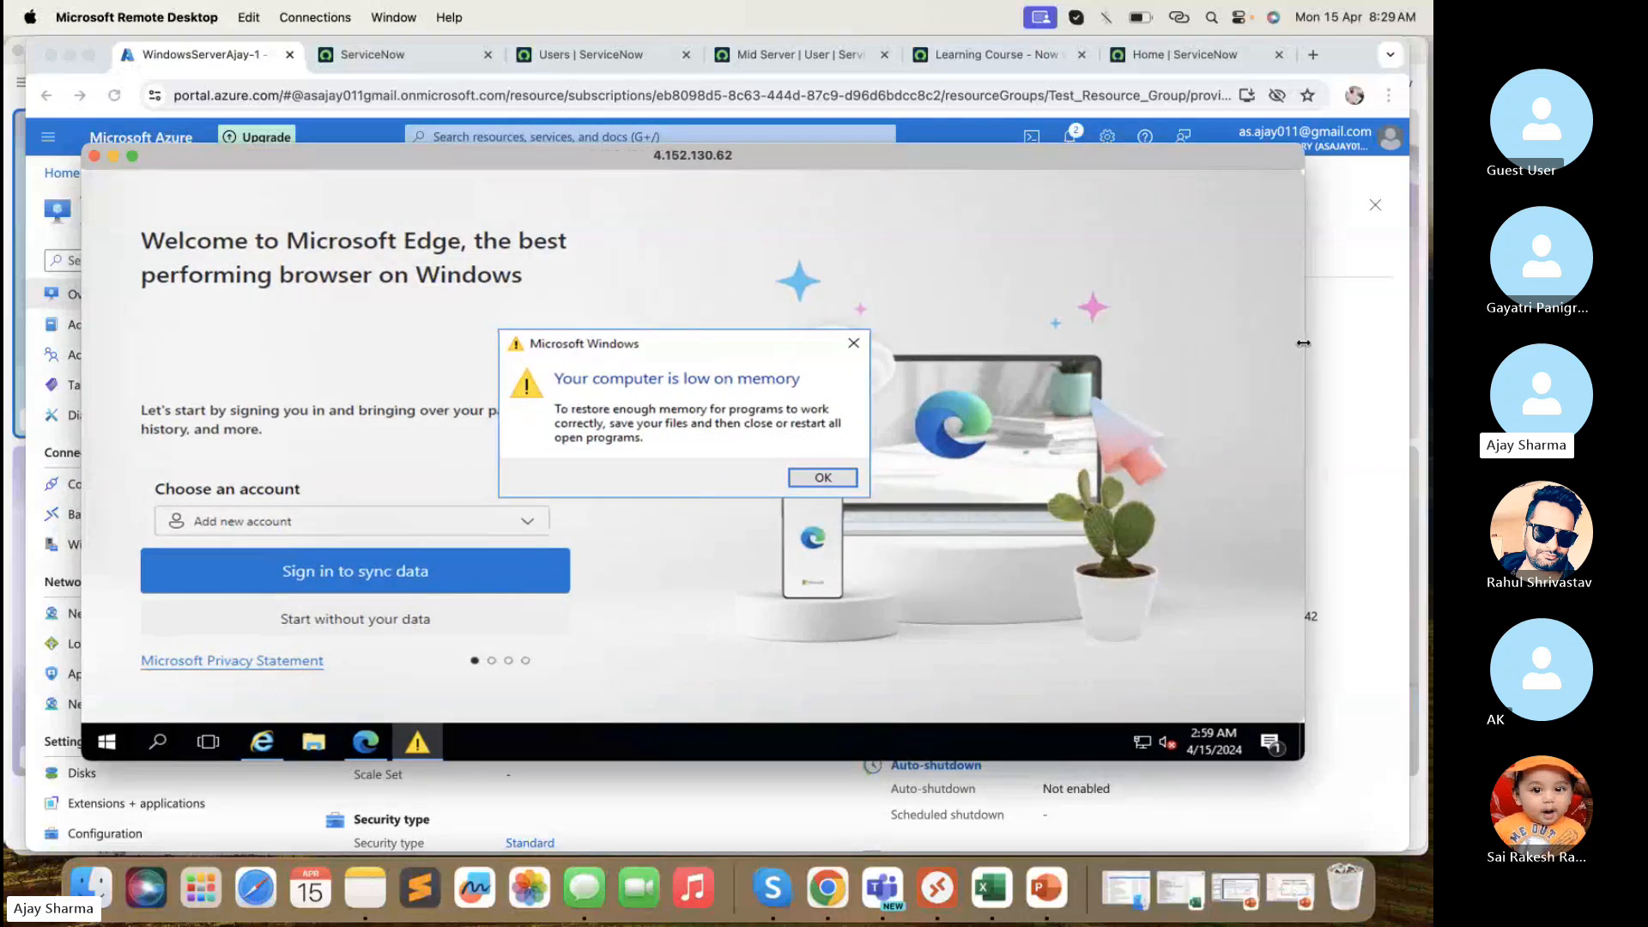
pyautogui.click(999, 53)
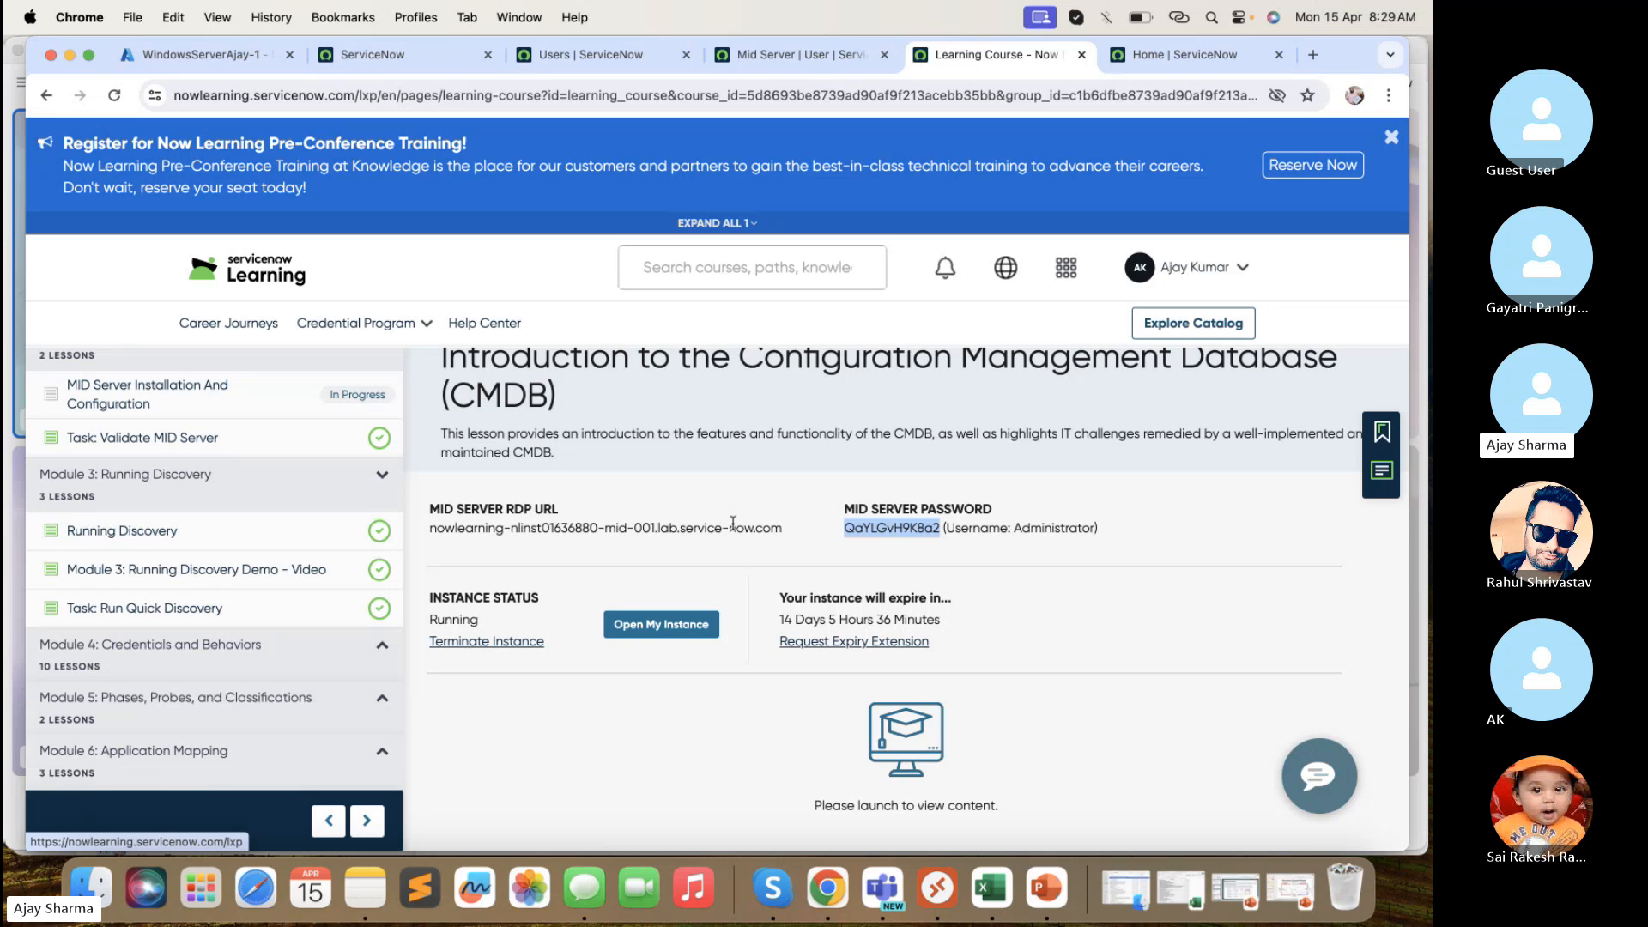
# - Review the MID server RDP URL and Administrator credentials, selecting the nowlearning instance name
pyautogui.scroll(-2, 268, 681)
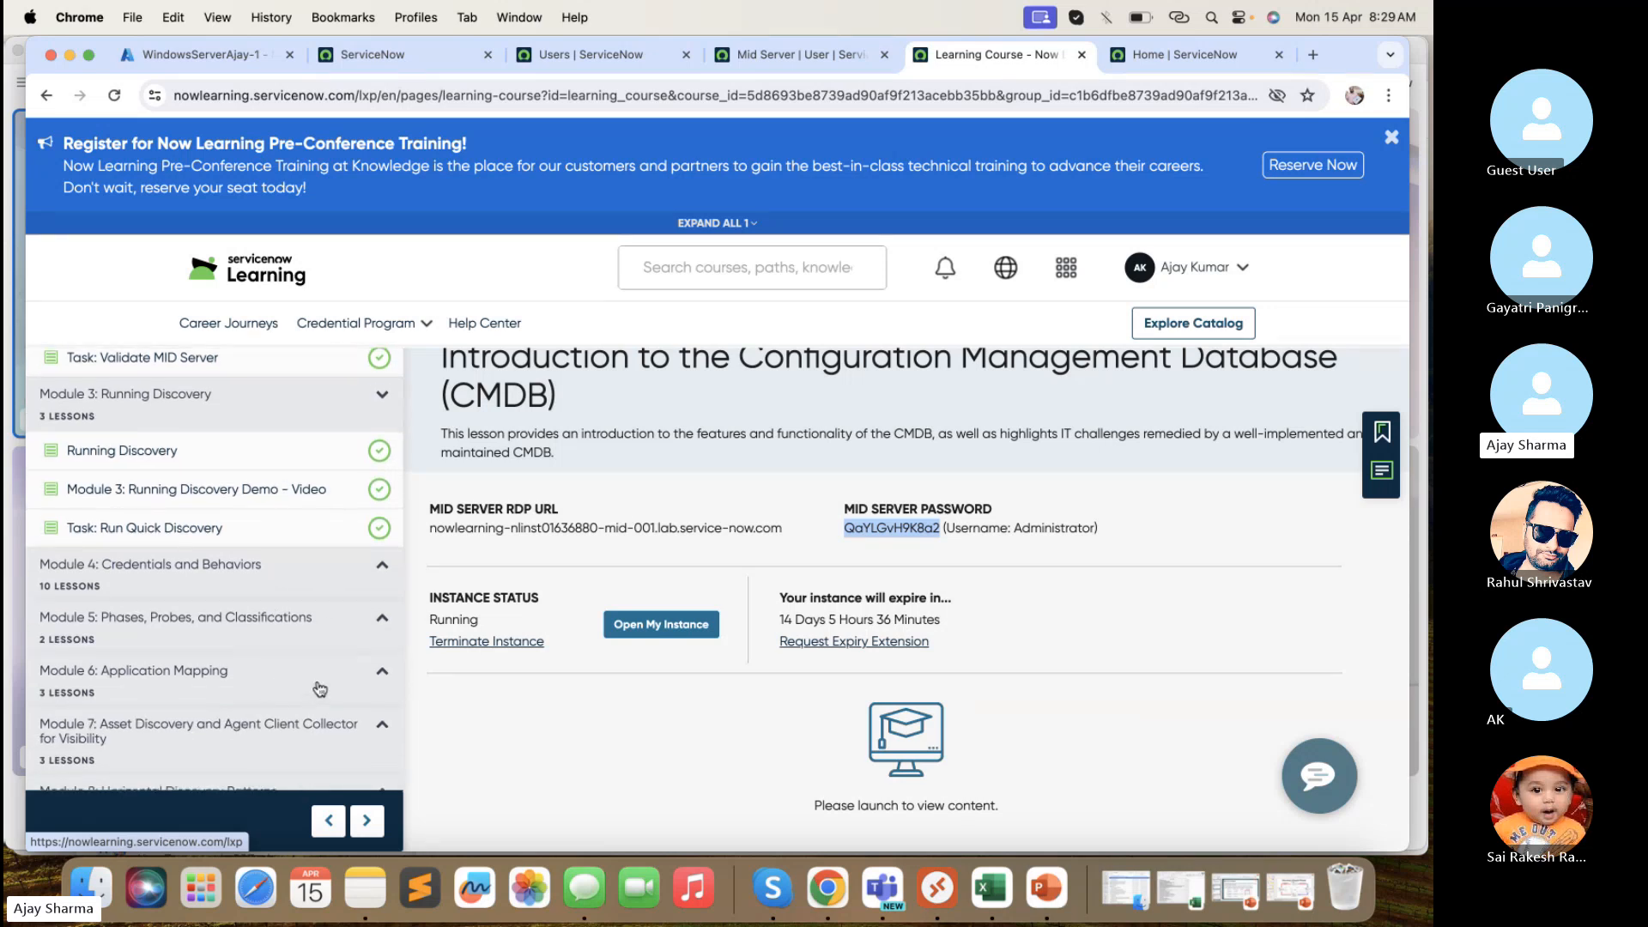
pyautogui.scroll(1, 266, 680)
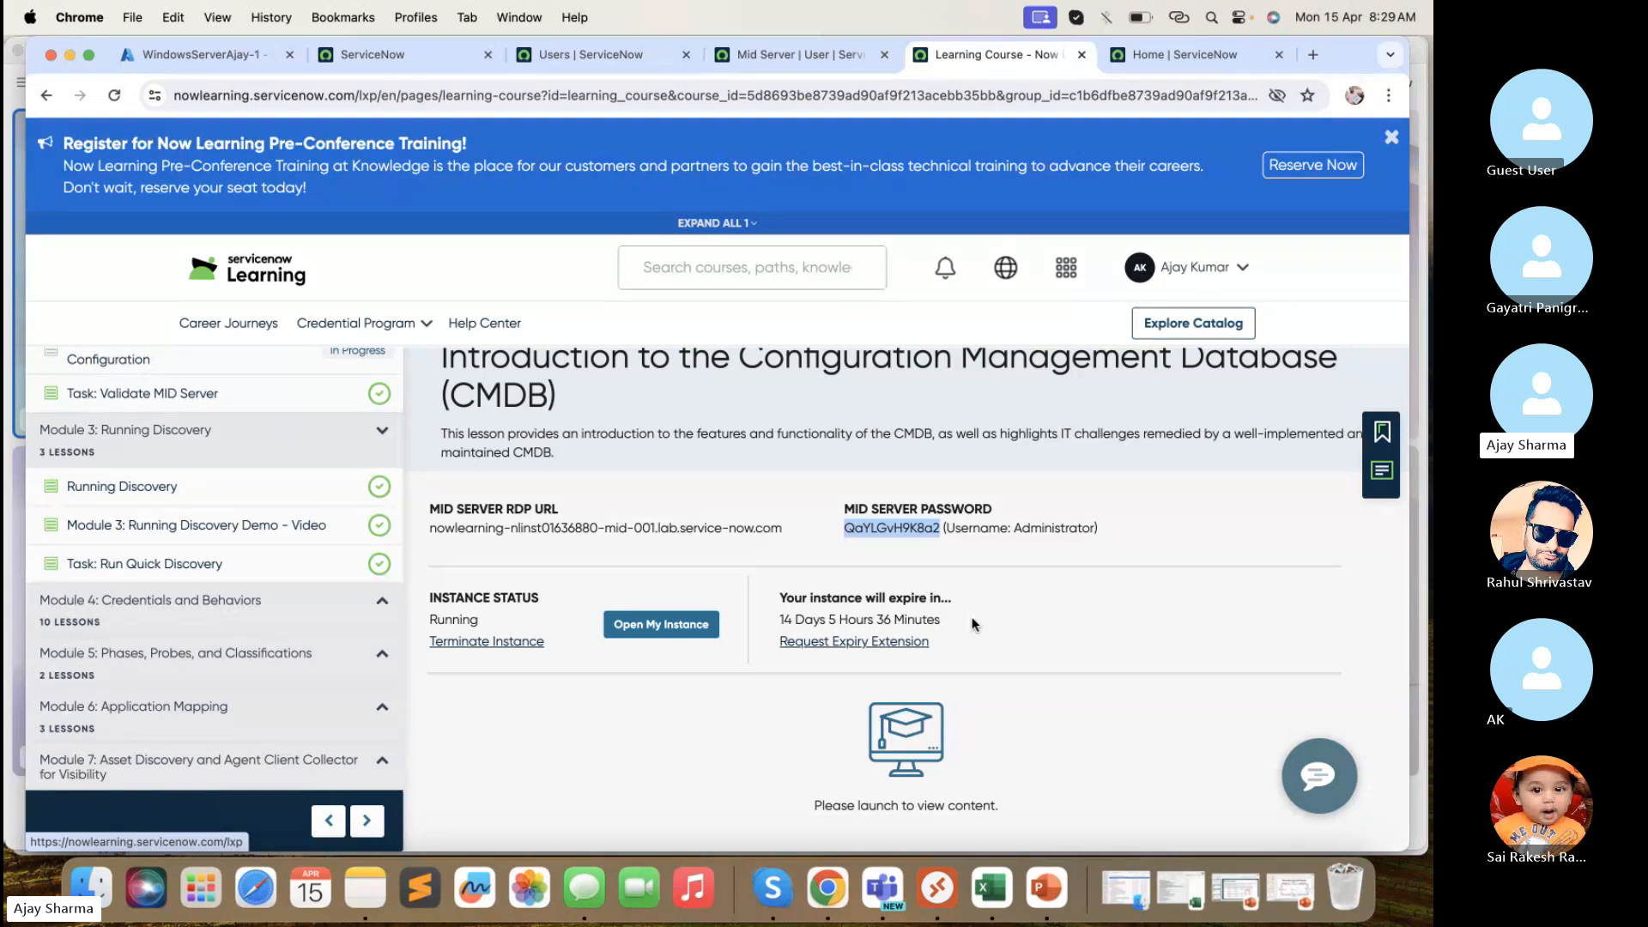
pyautogui.scroll(-1, 972, 617)
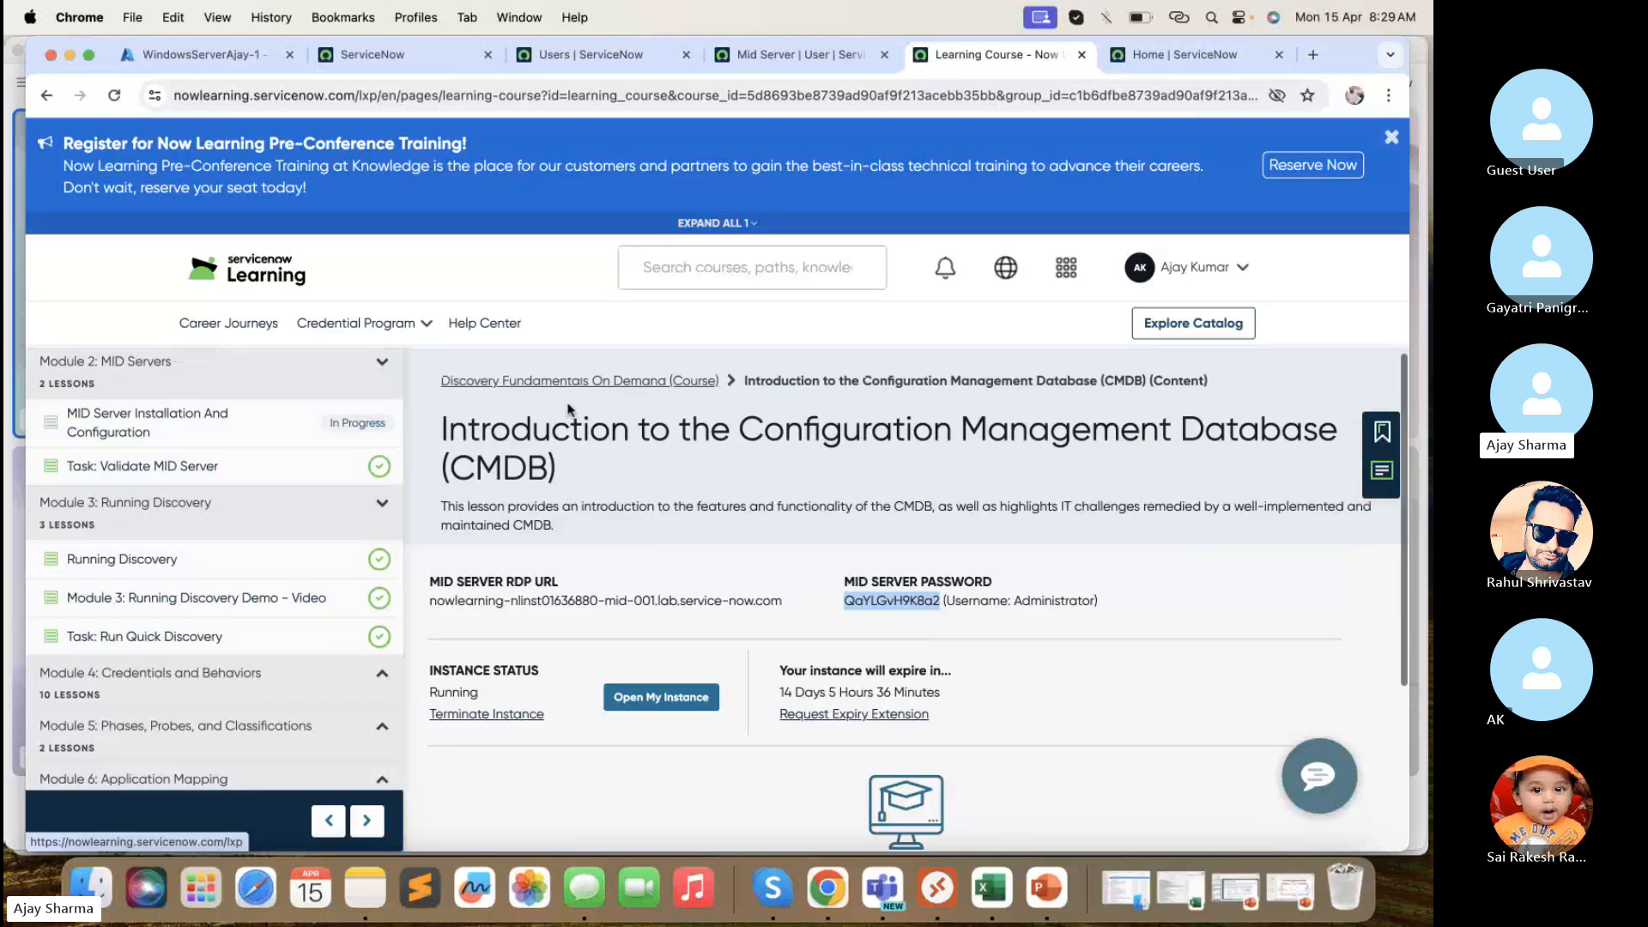
pyautogui.scroll(1, 570, 410)
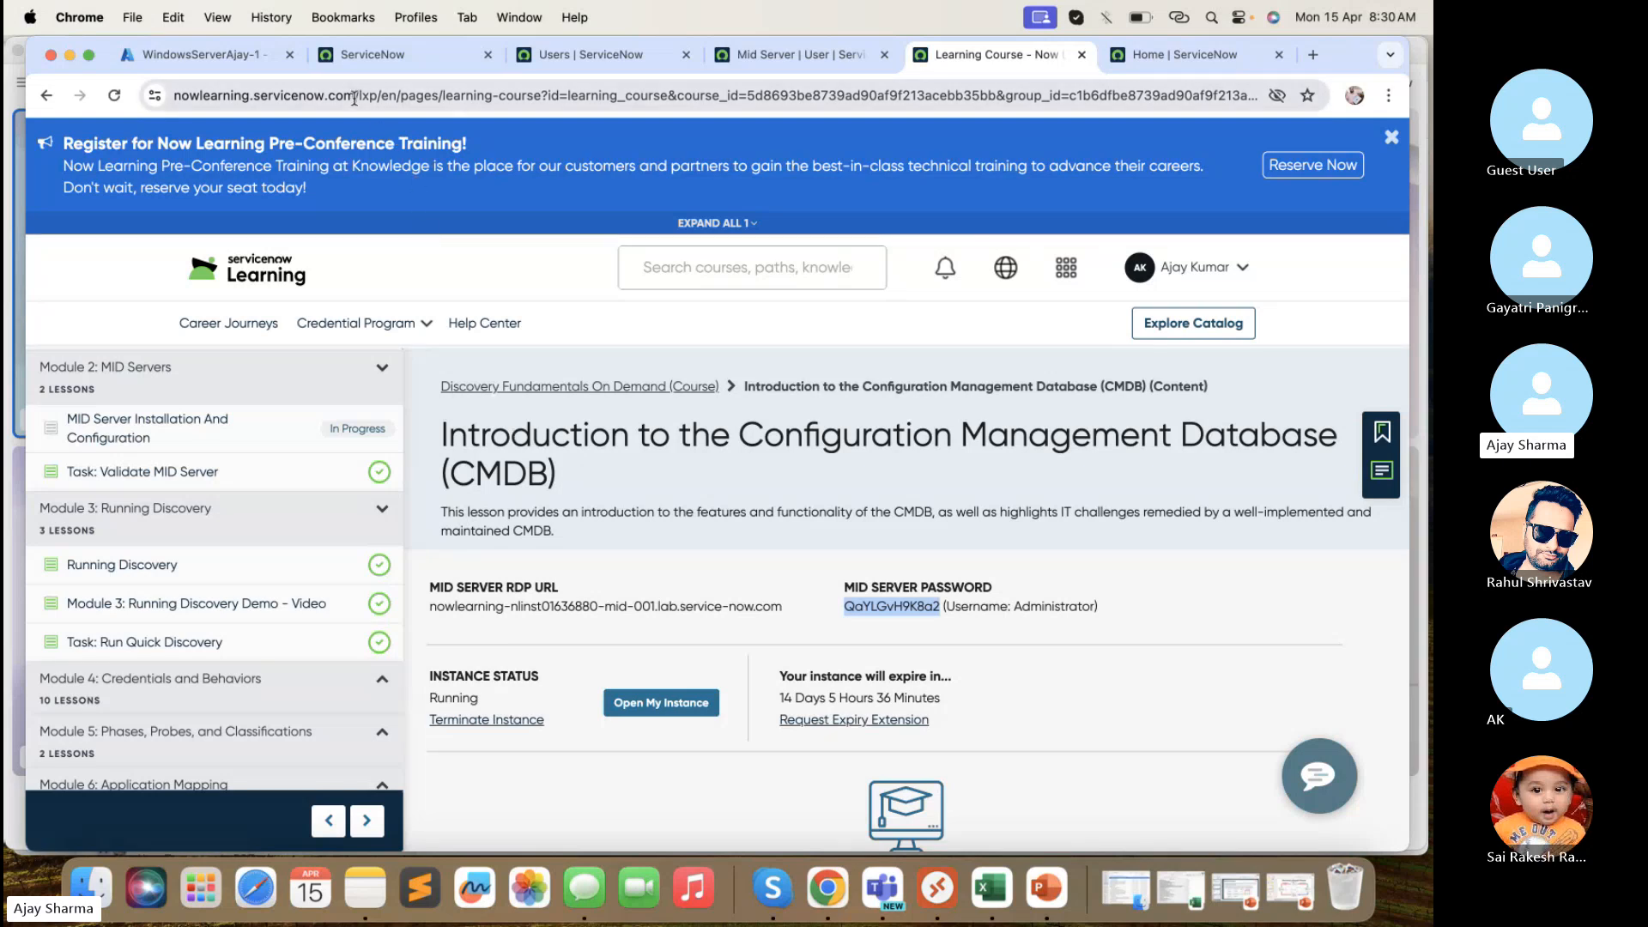
pyautogui.moveTo(357, 101); pyautogui.dragTo(169, 100)
pyautogui.scroll(-2, 627, 579)
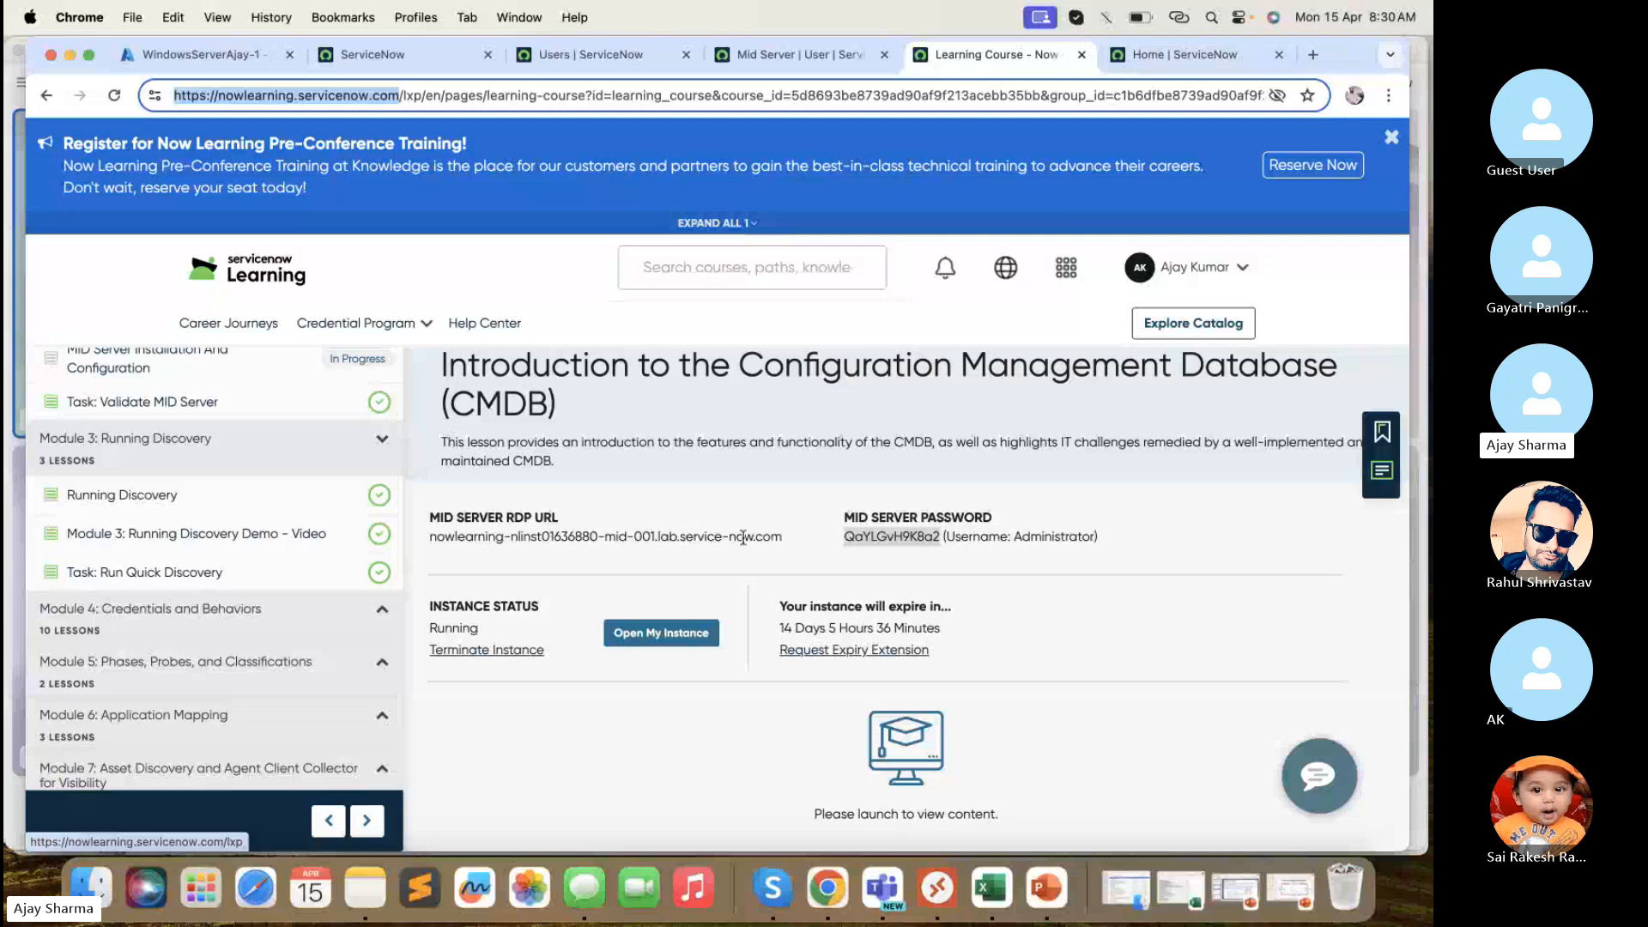
pyautogui.doubleClick(477, 535)
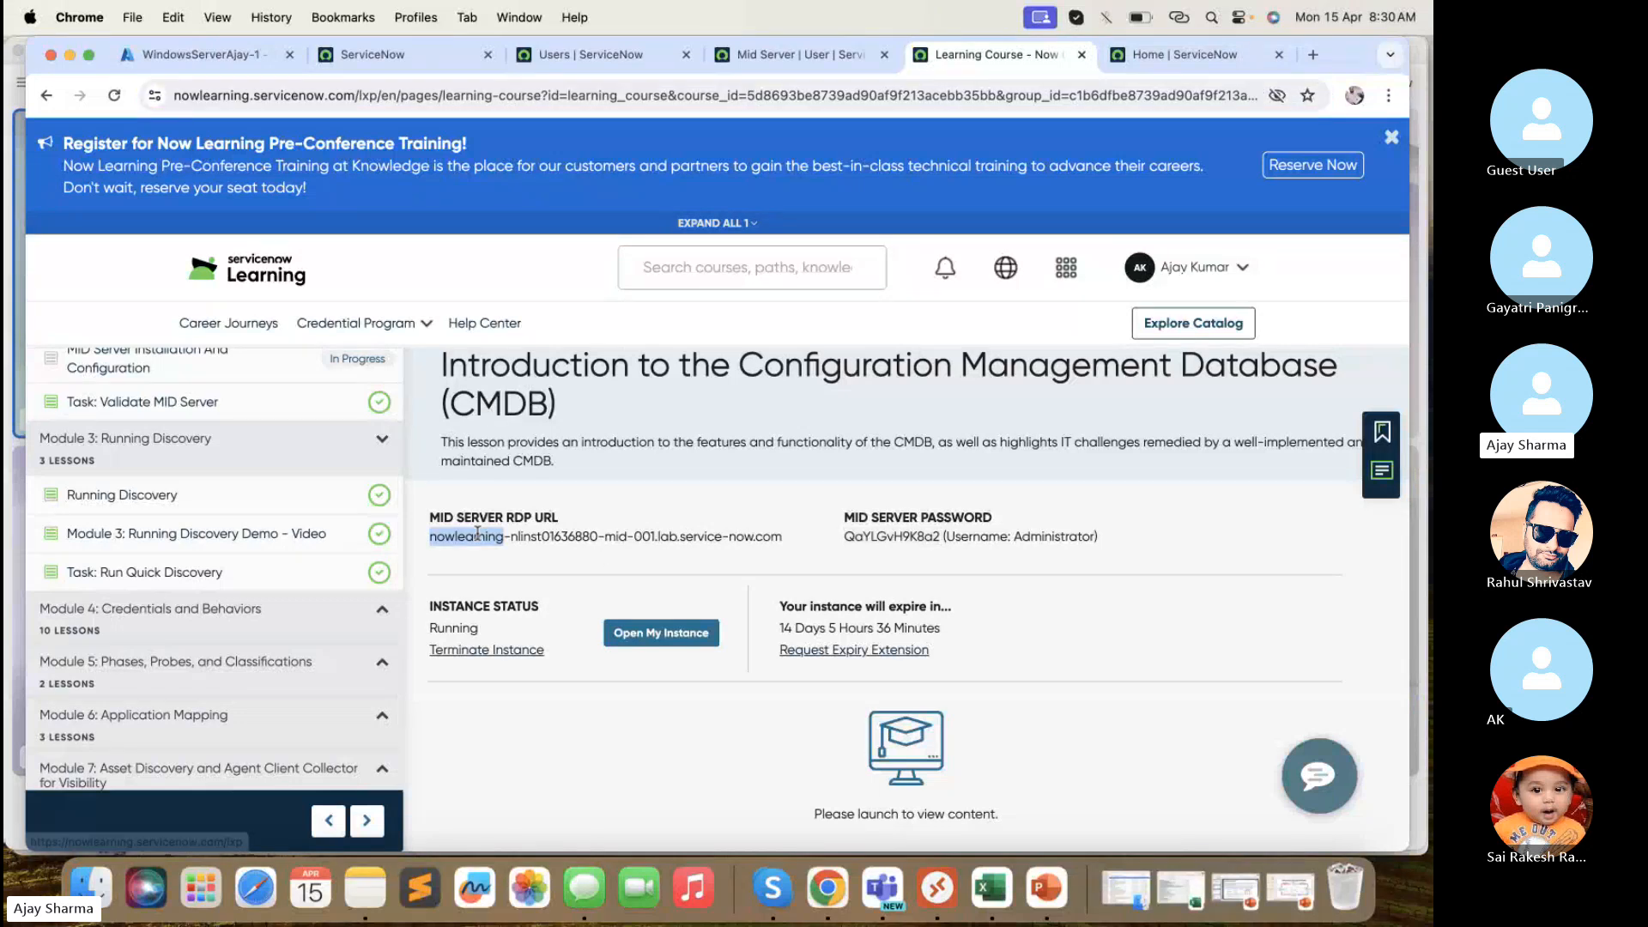
pyautogui.doubleClick(533, 536)
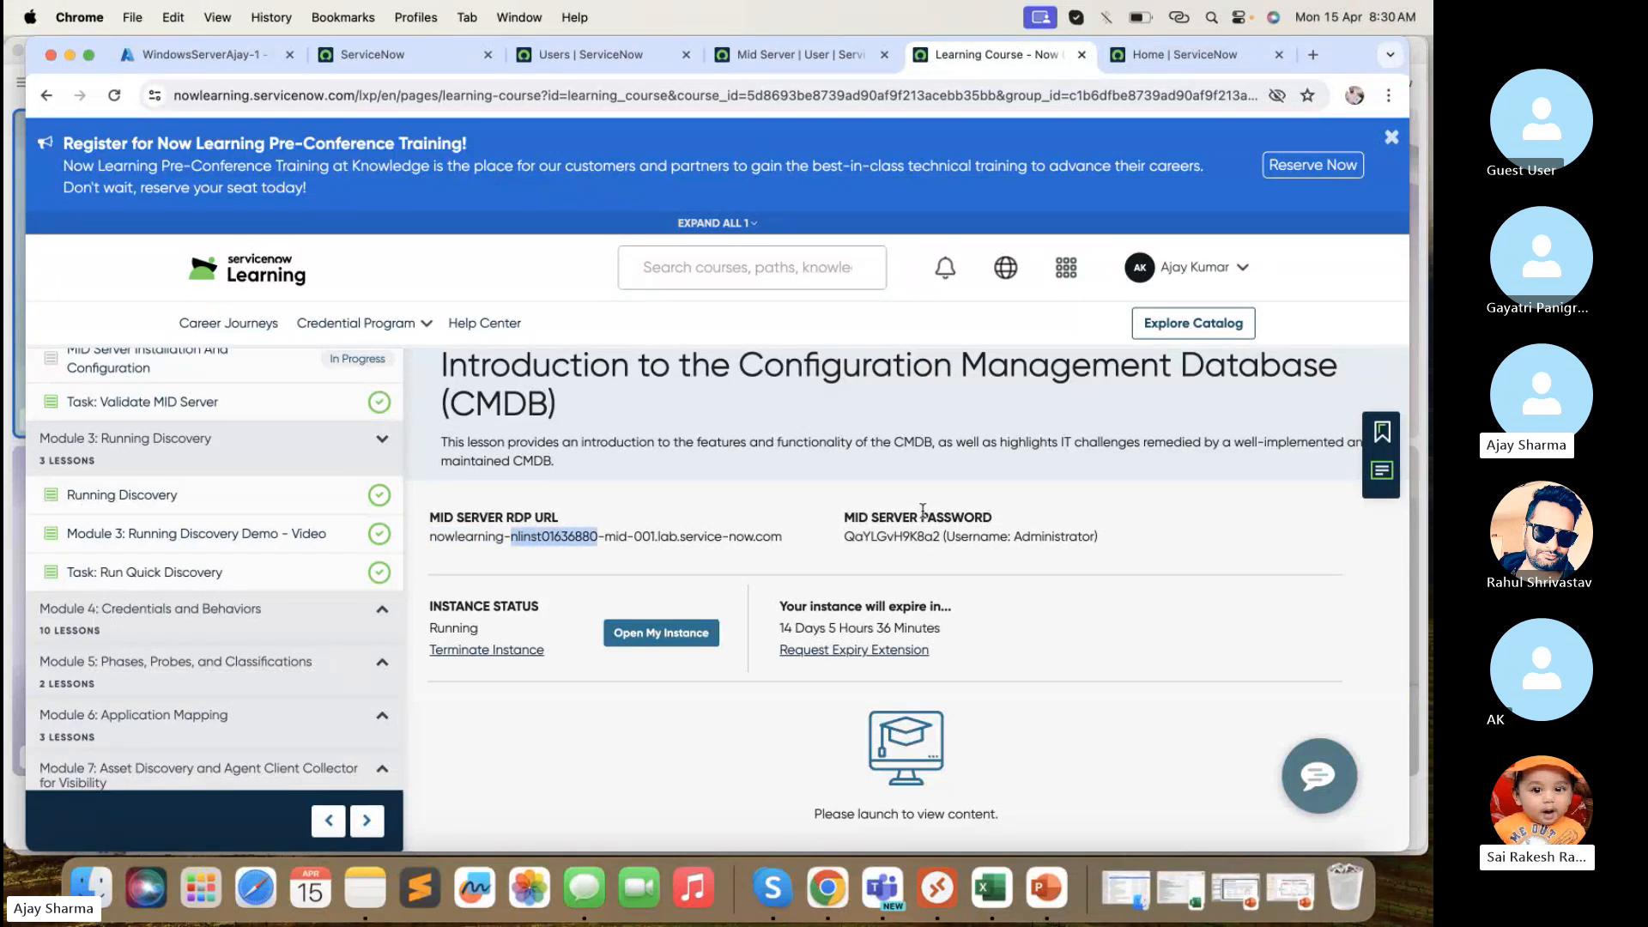
pyautogui.moveTo(1098, 536); pyautogui.dragTo(845, 539)
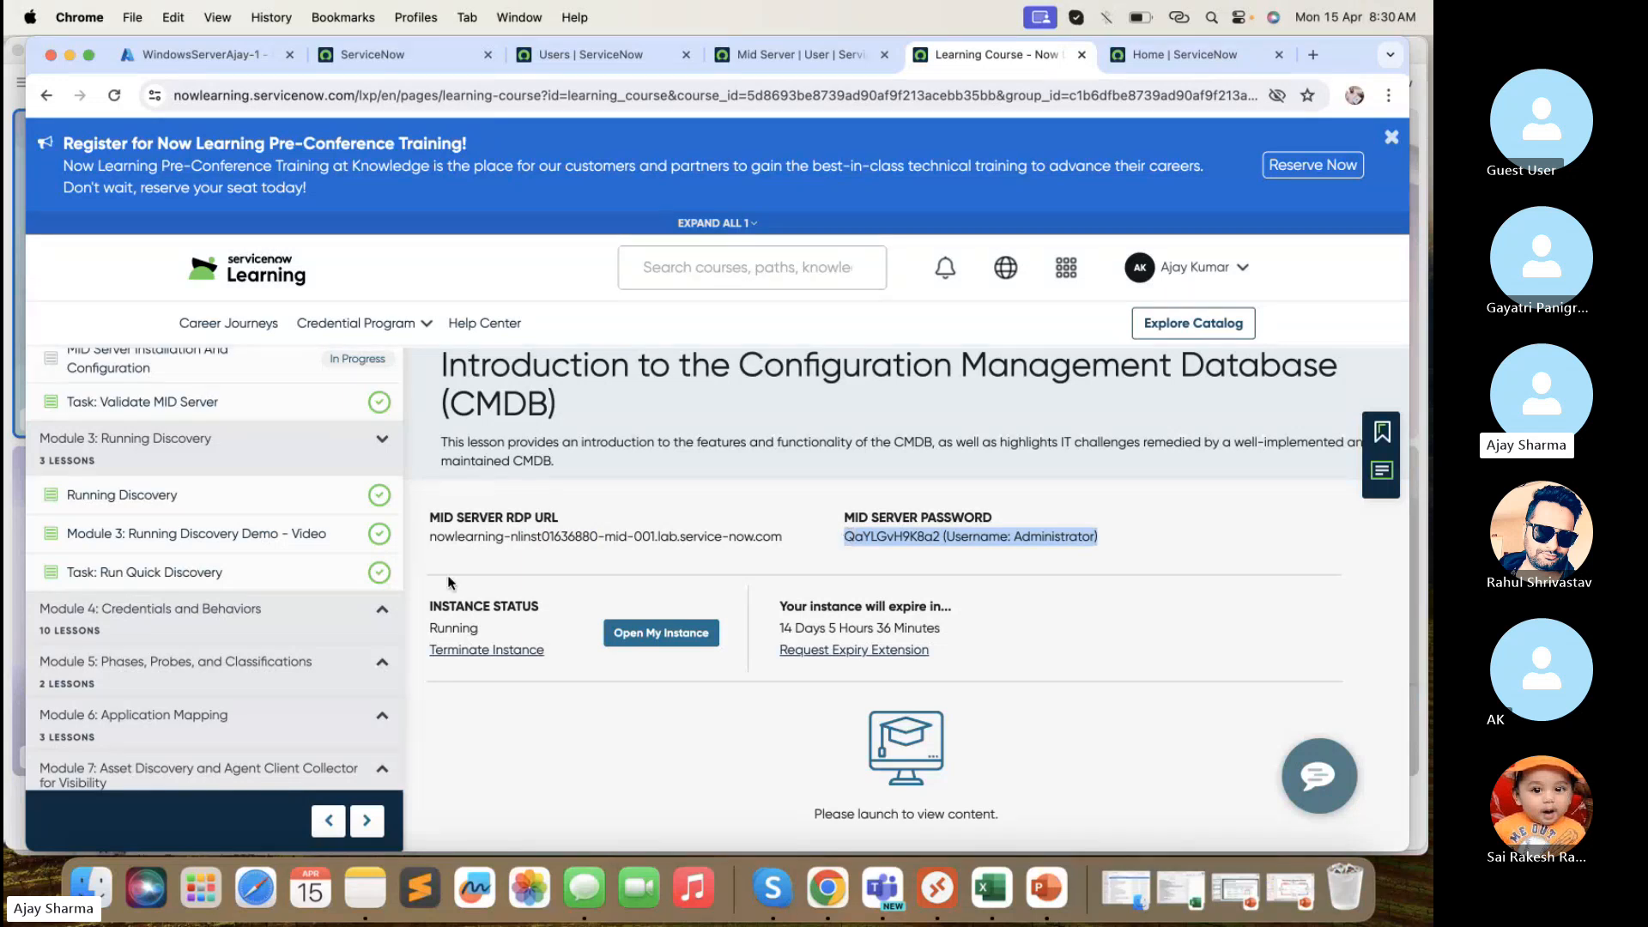
# - Glance at the Module 4 Credentials and Behaviors lessons, dismiss the training announcement, and return to the Azure VM overview
pyautogui.scroll(-2, 314, 606)
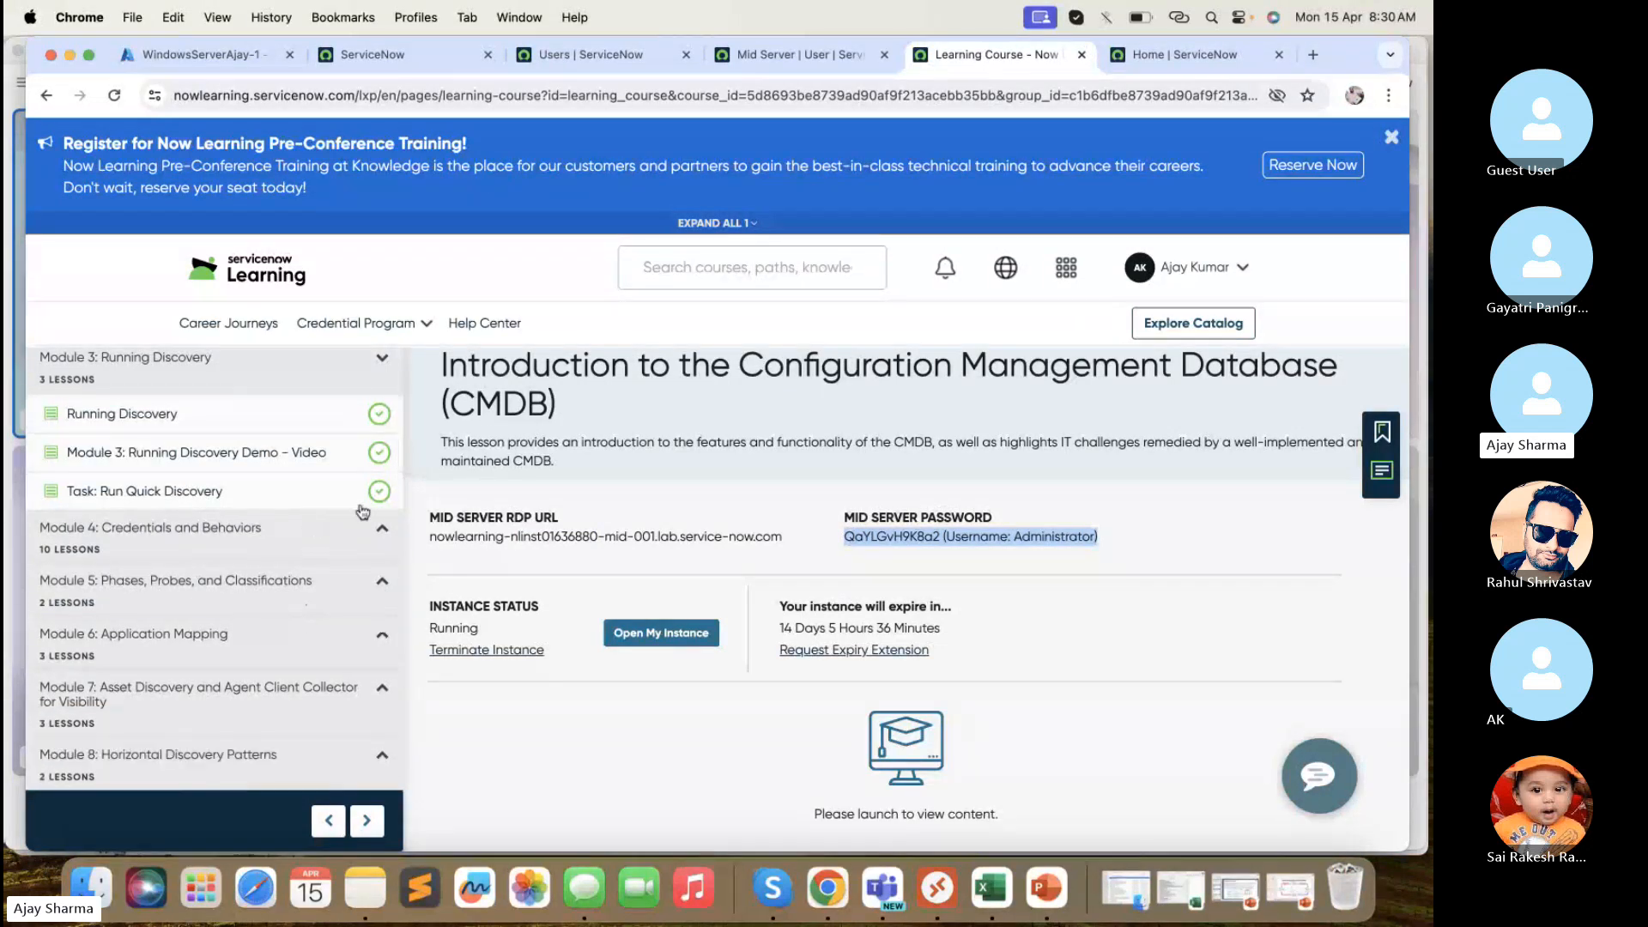
pyautogui.click(317, 527)
pyautogui.scroll(-3, 291, 616)
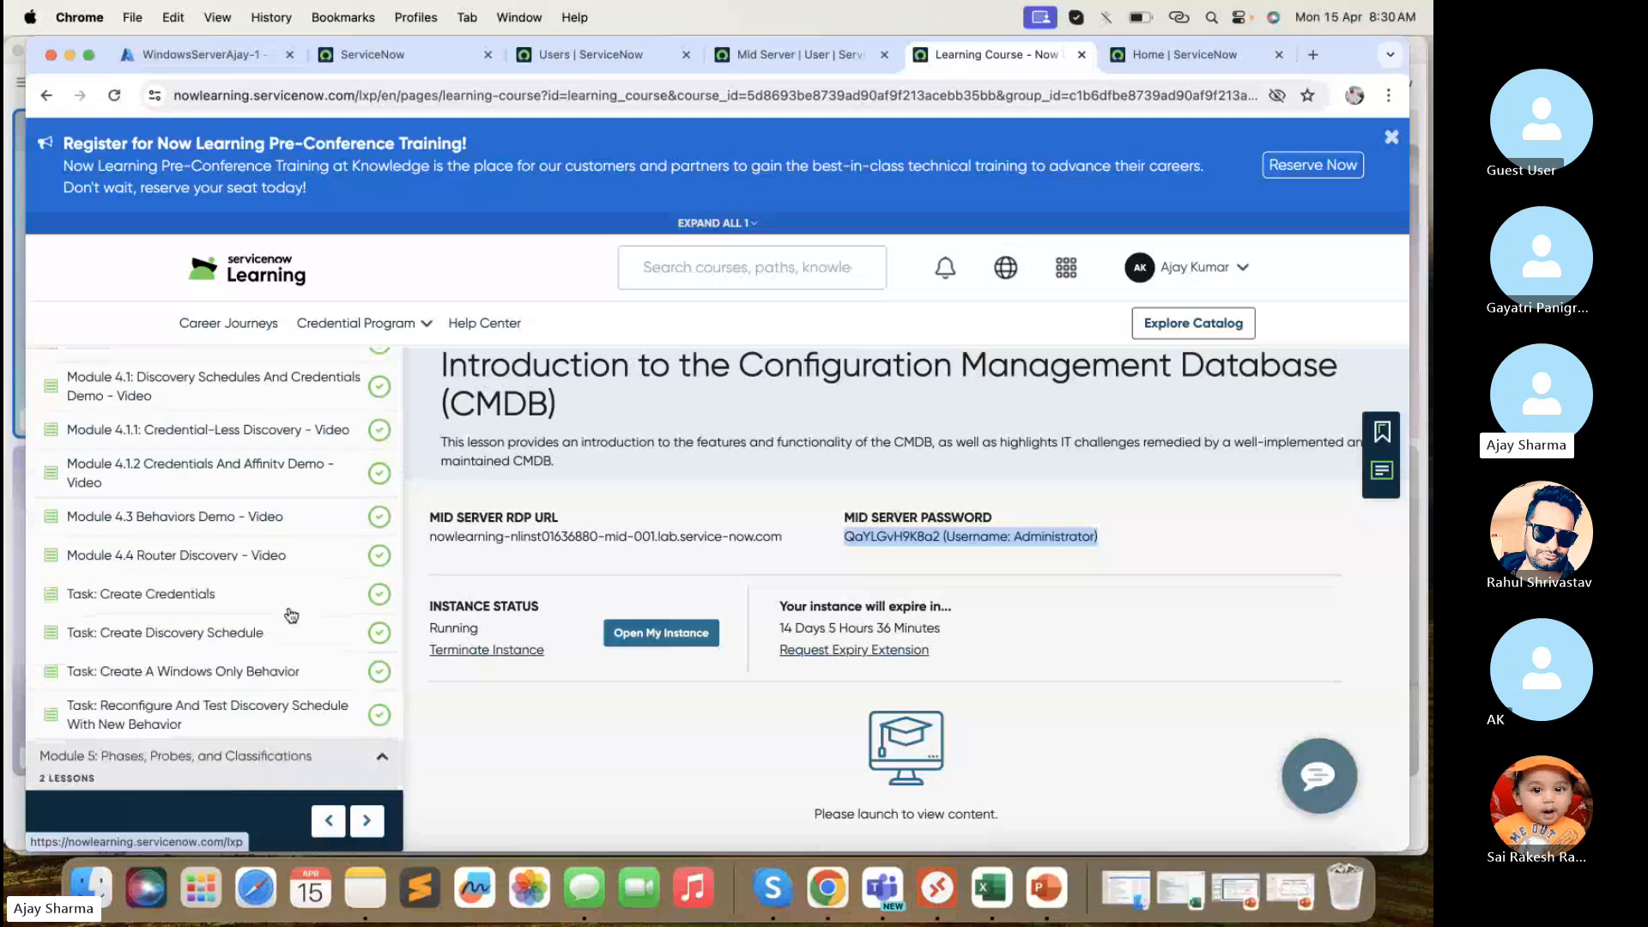
pyautogui.scroll(2, 291, 616)
pyautogui.click(382, 485)
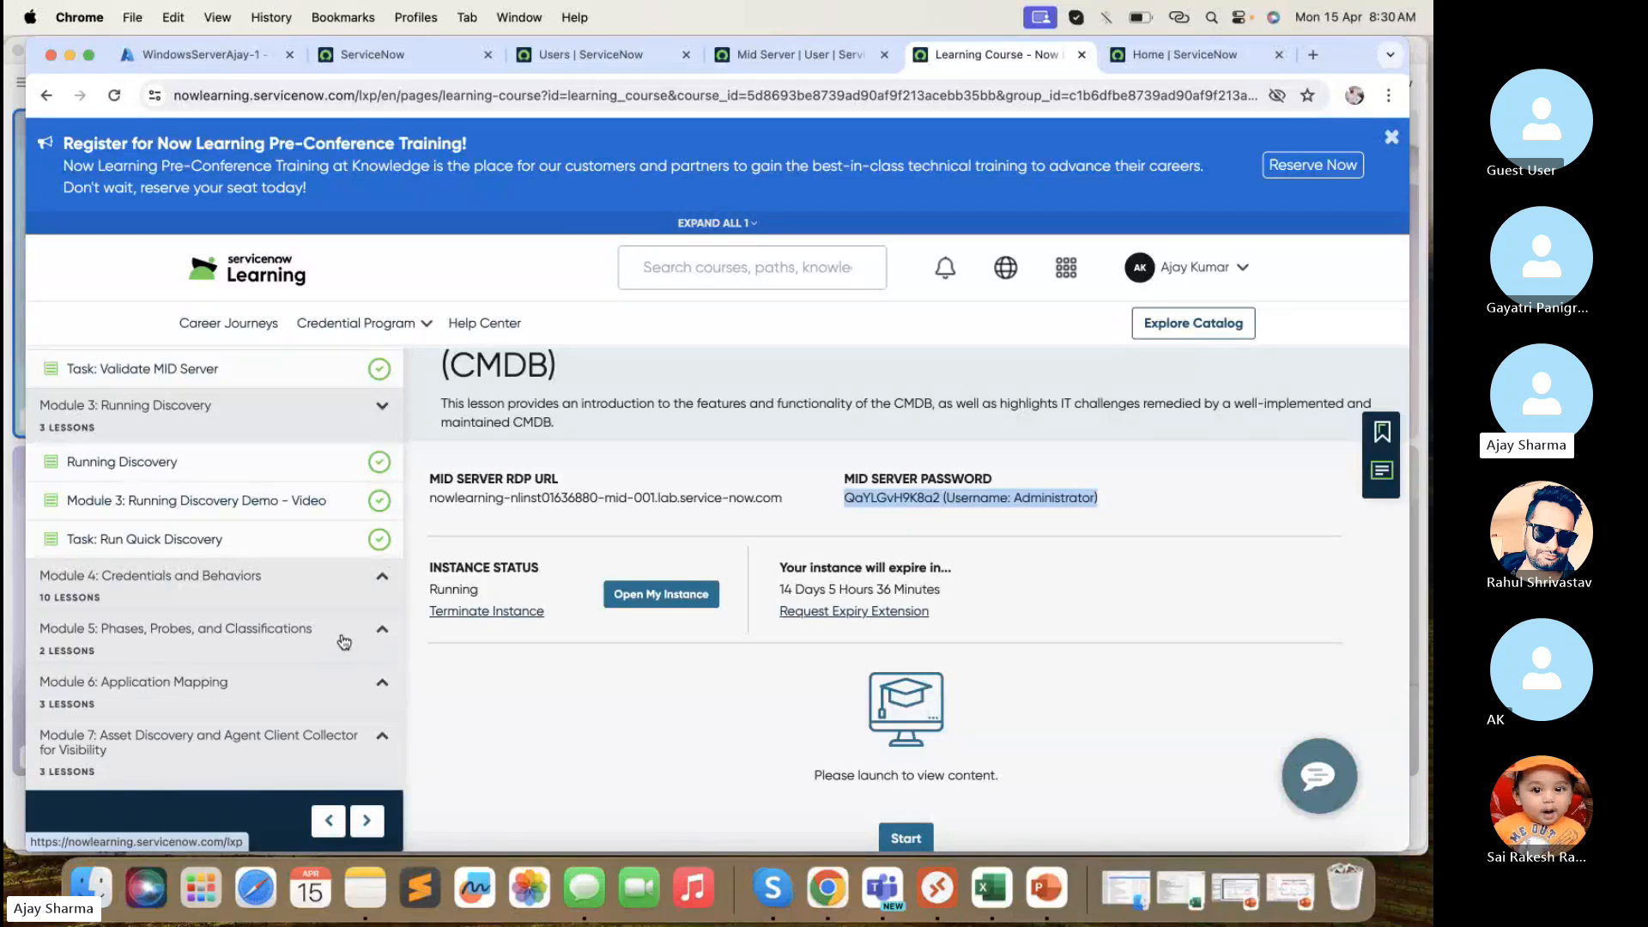
pyautogui.click(1391, 139)
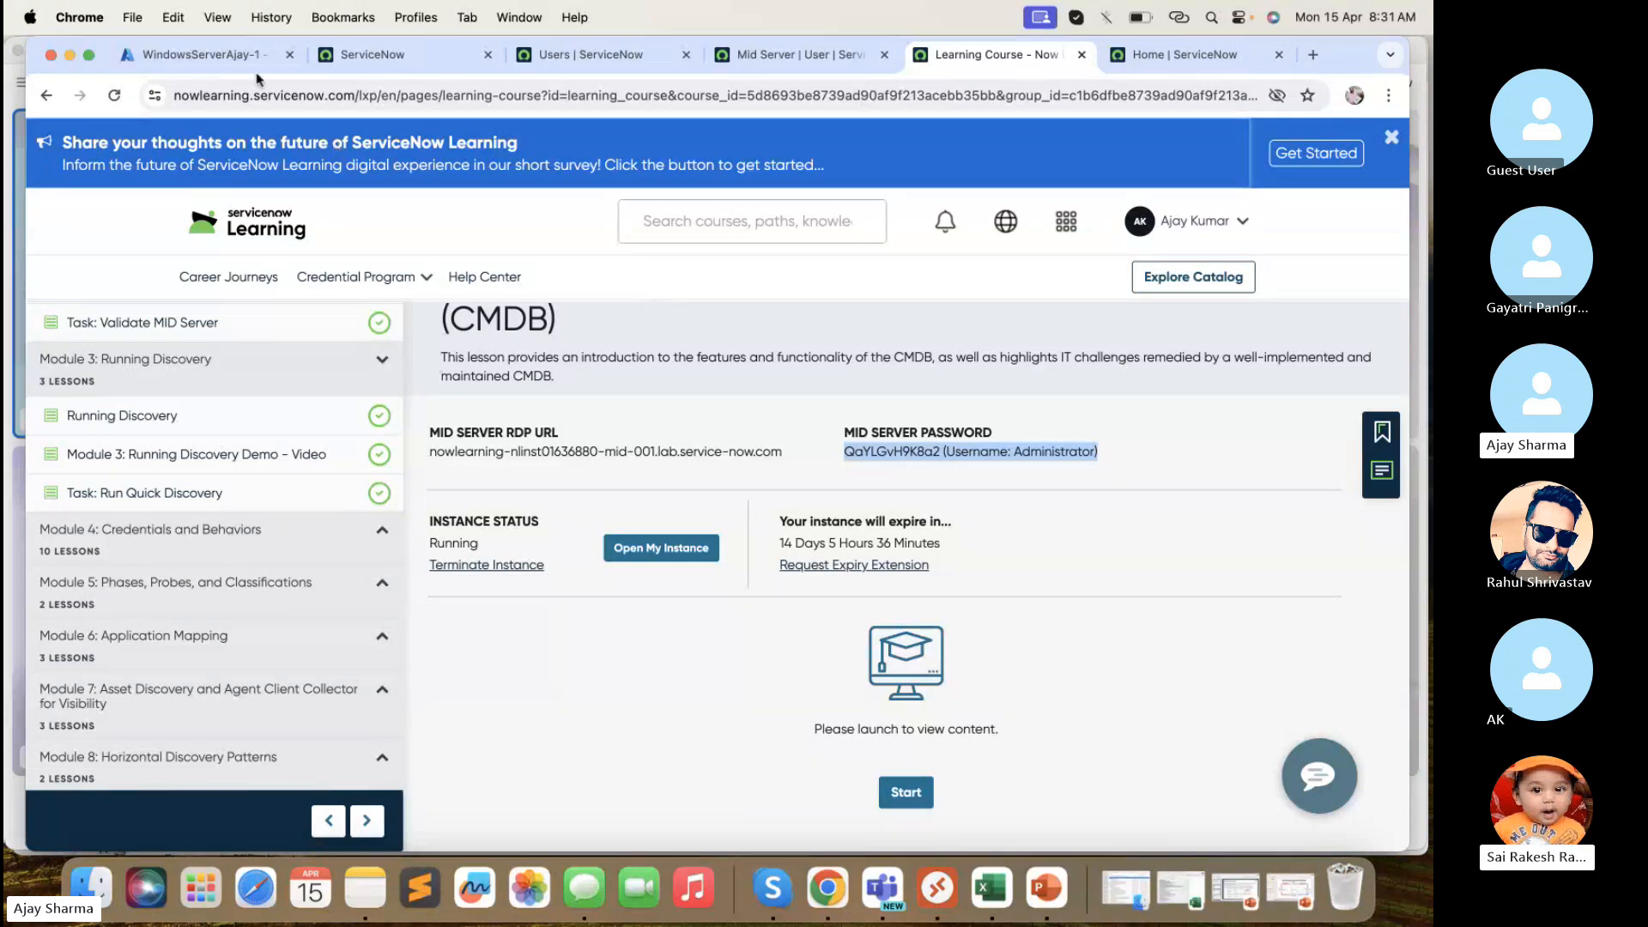
pyautogui.click(237, 58)
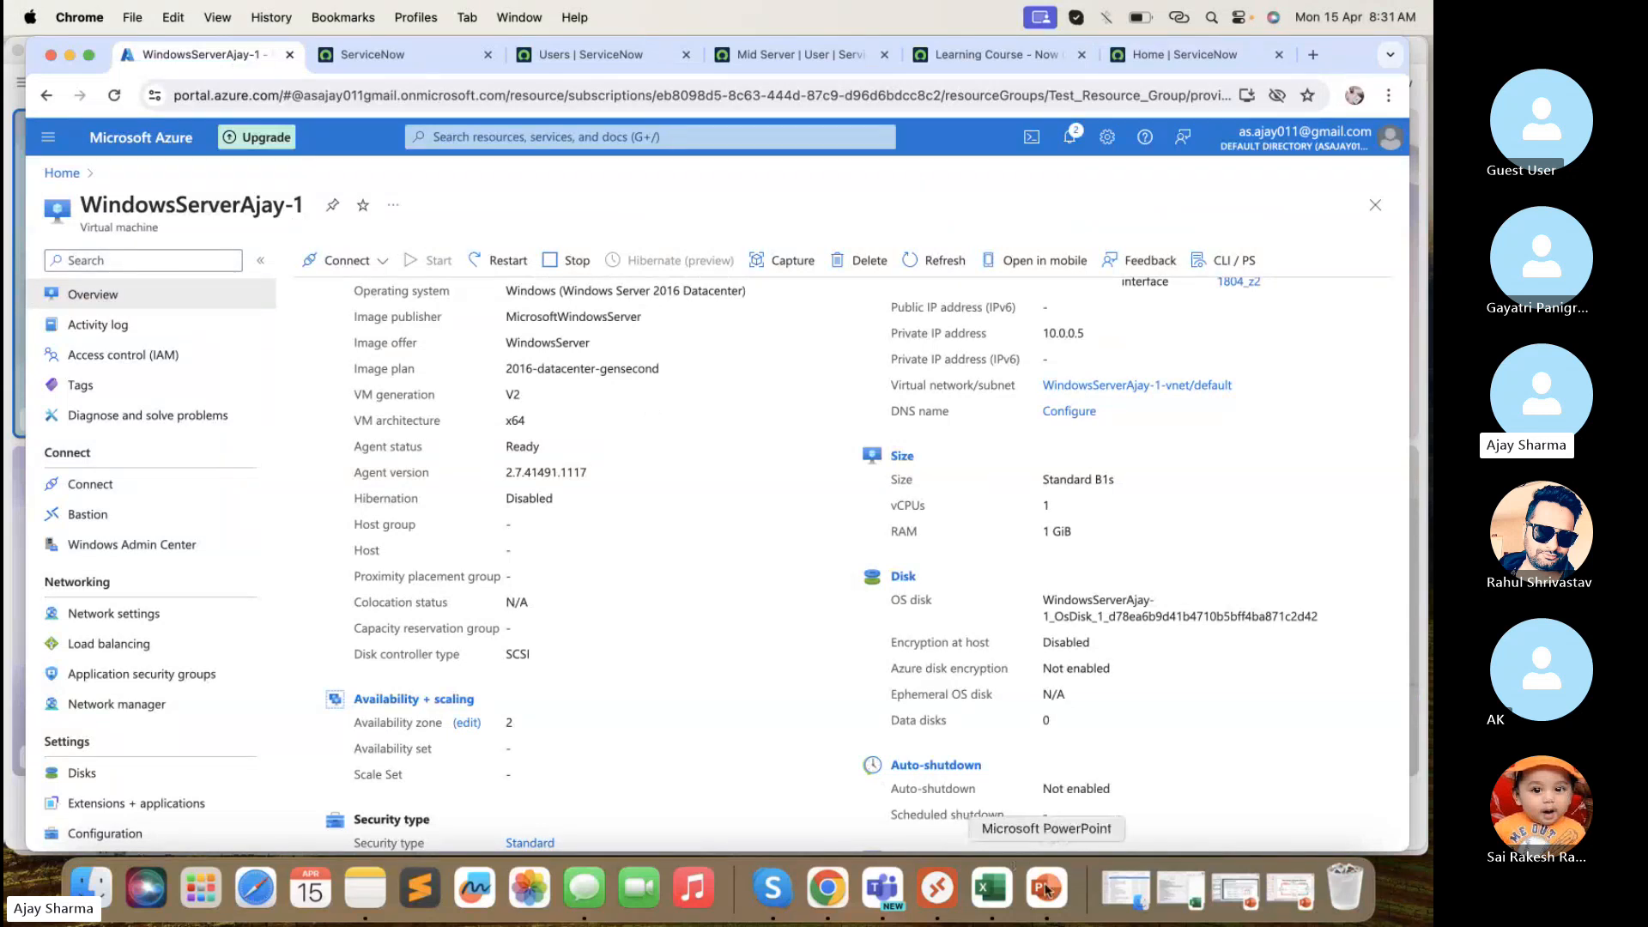
pyautogui.click(937, 888)
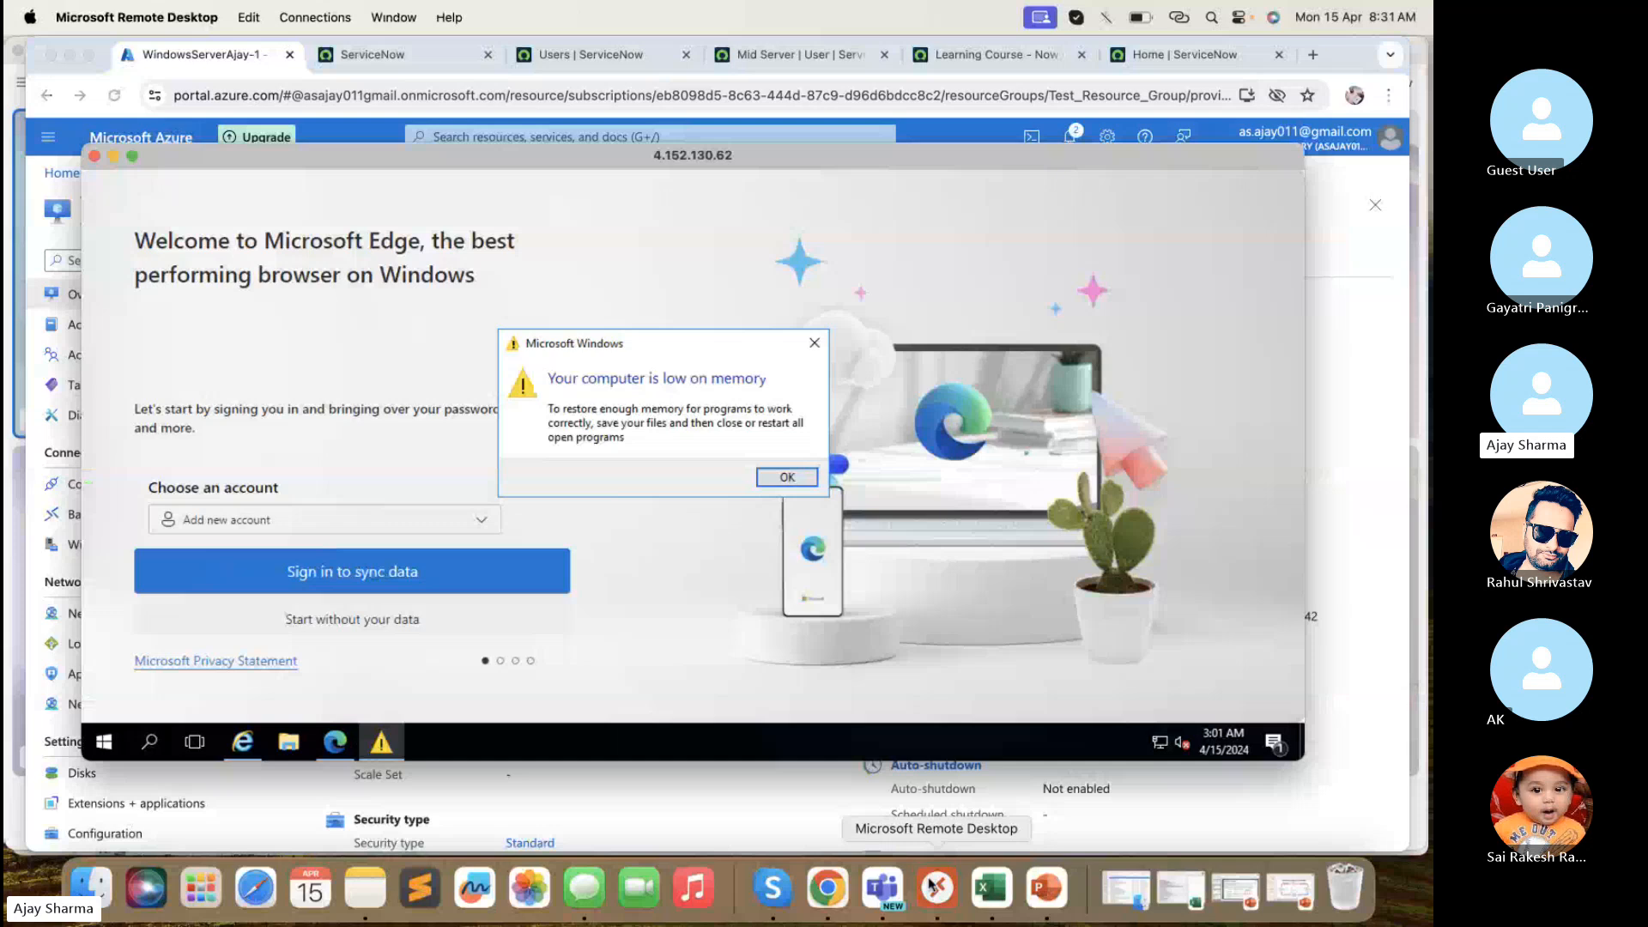
pyautogui.click(787, 480)
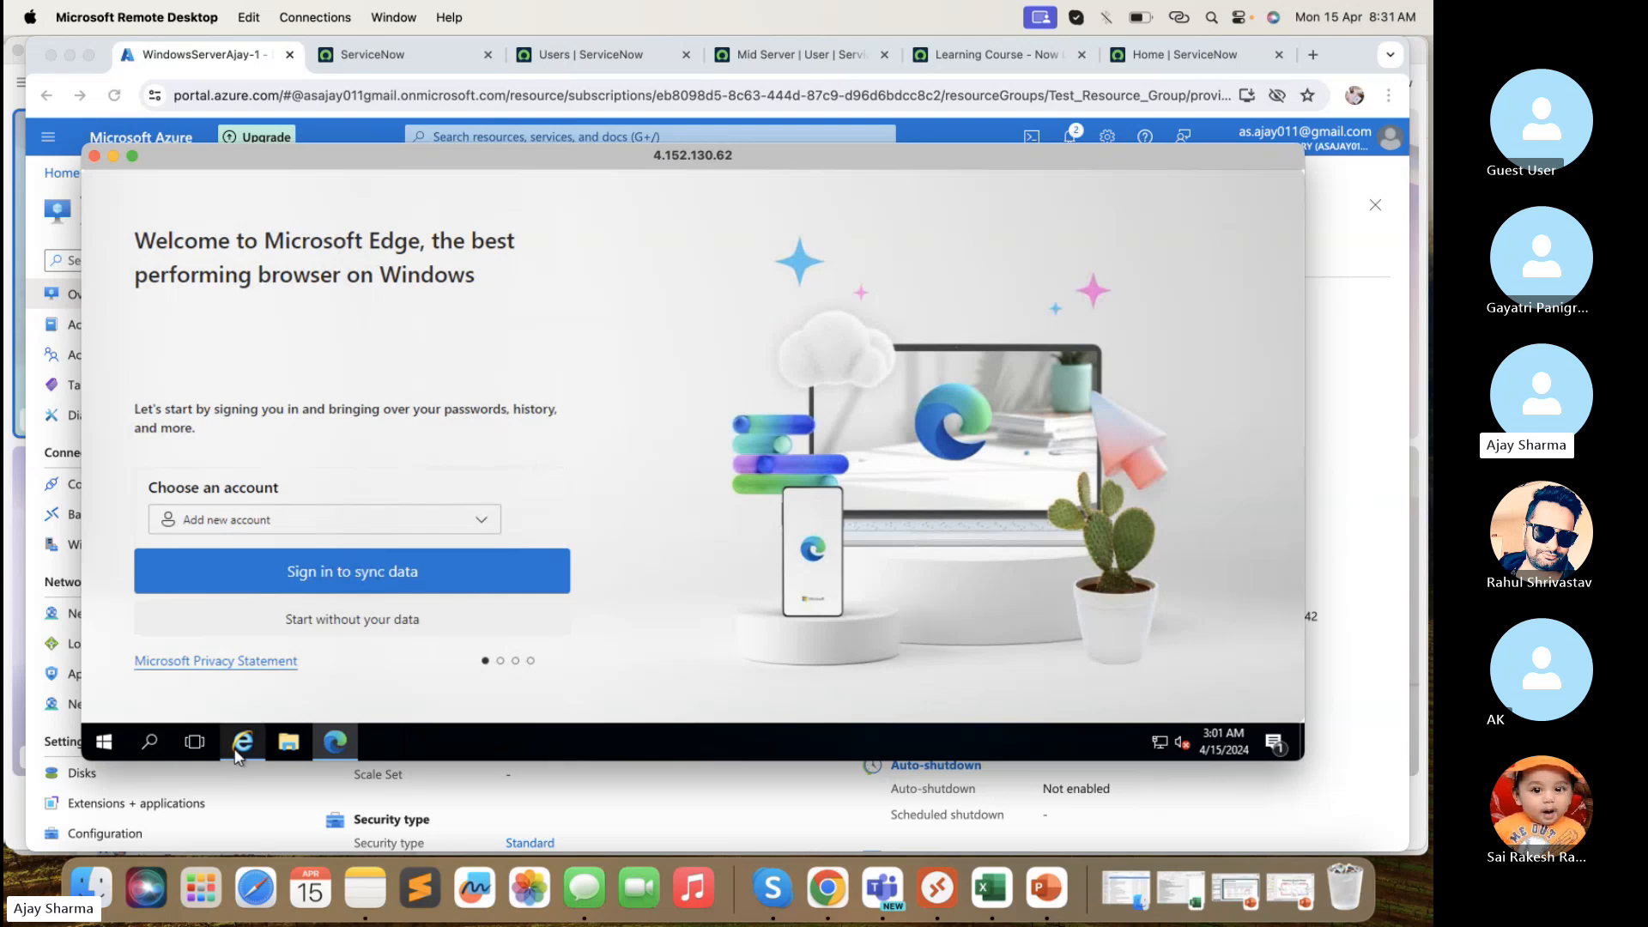
pyautogui.moveTo(239, 757)
pyautogui.moveTo(621, 171); pyautogui.dragTo(610, 127)
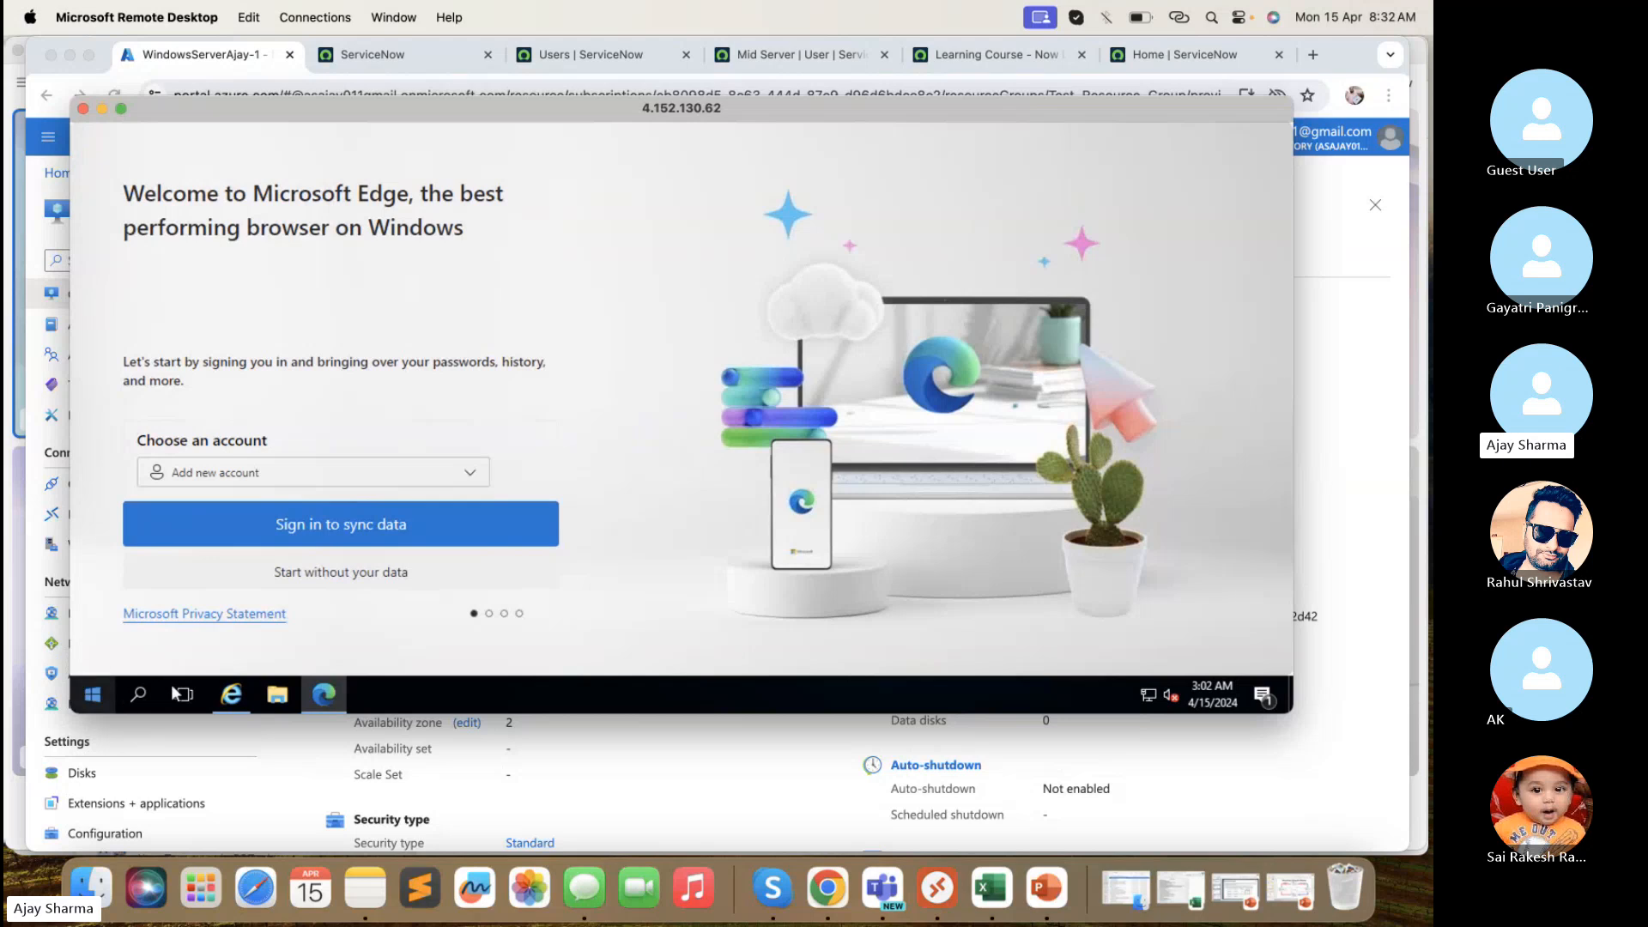
pyautogui.moveTo(599, 715); pyautogui.dragTo(584, 854)
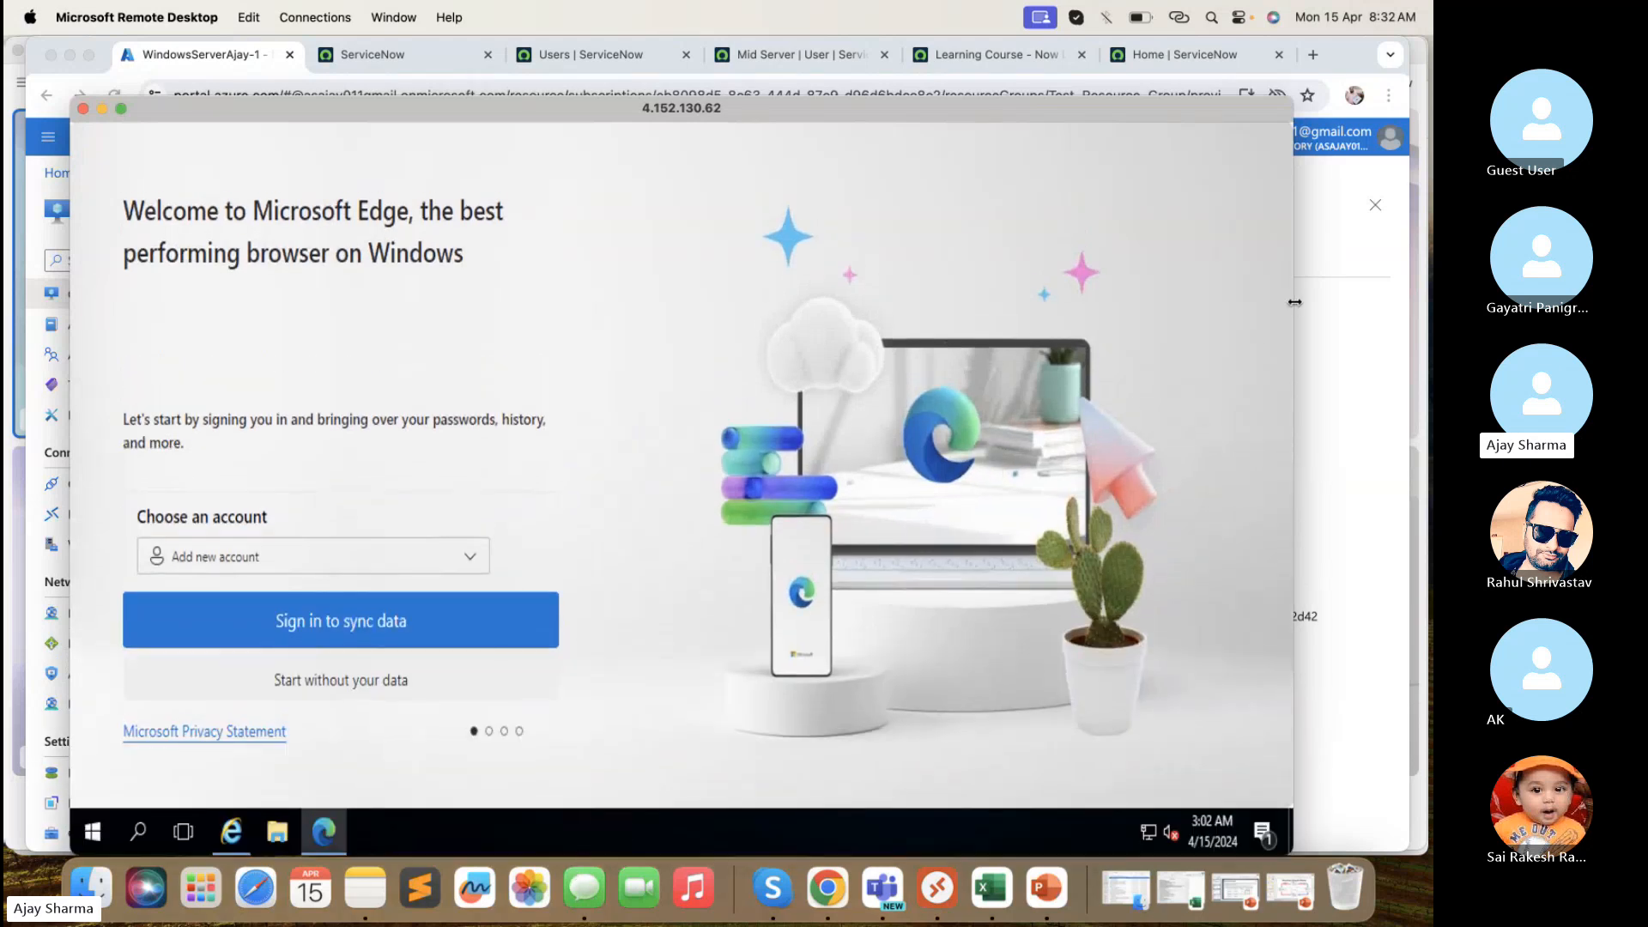
pyautogui.moveTo(1294, 303); pyautogui.dragTo(1393, 332)
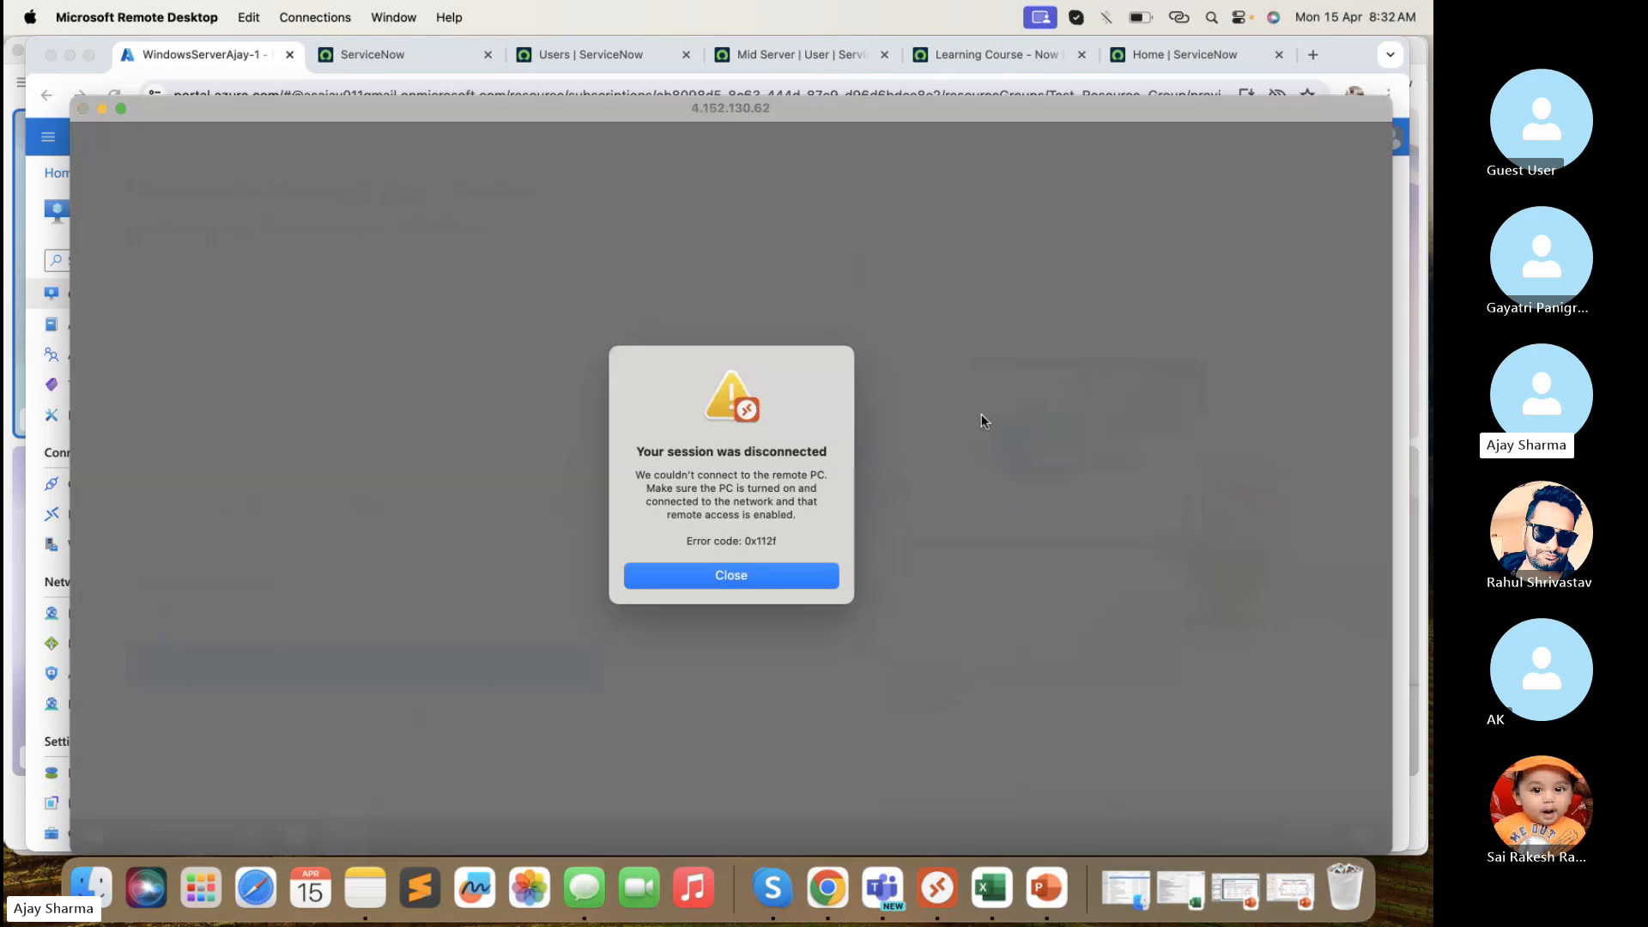
pyautogui.click(730, 575)
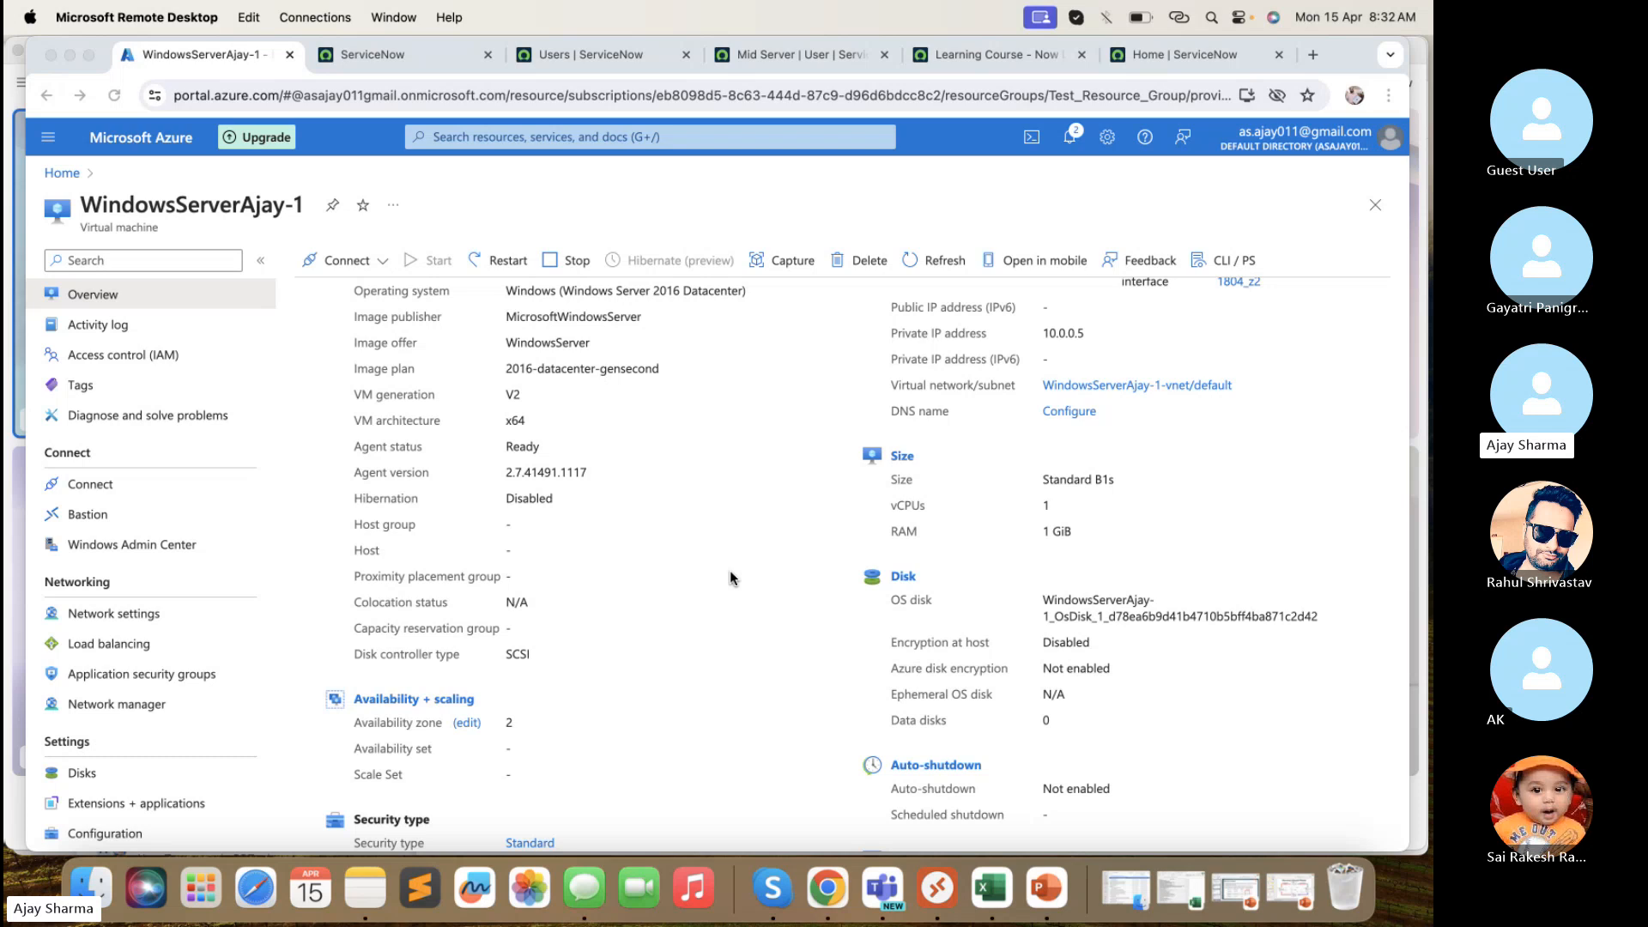
# - Connect to the nowlearning MID server host, accept its certificate, and copy the Administrator password from Notes
pyautogui.click(936, 887)
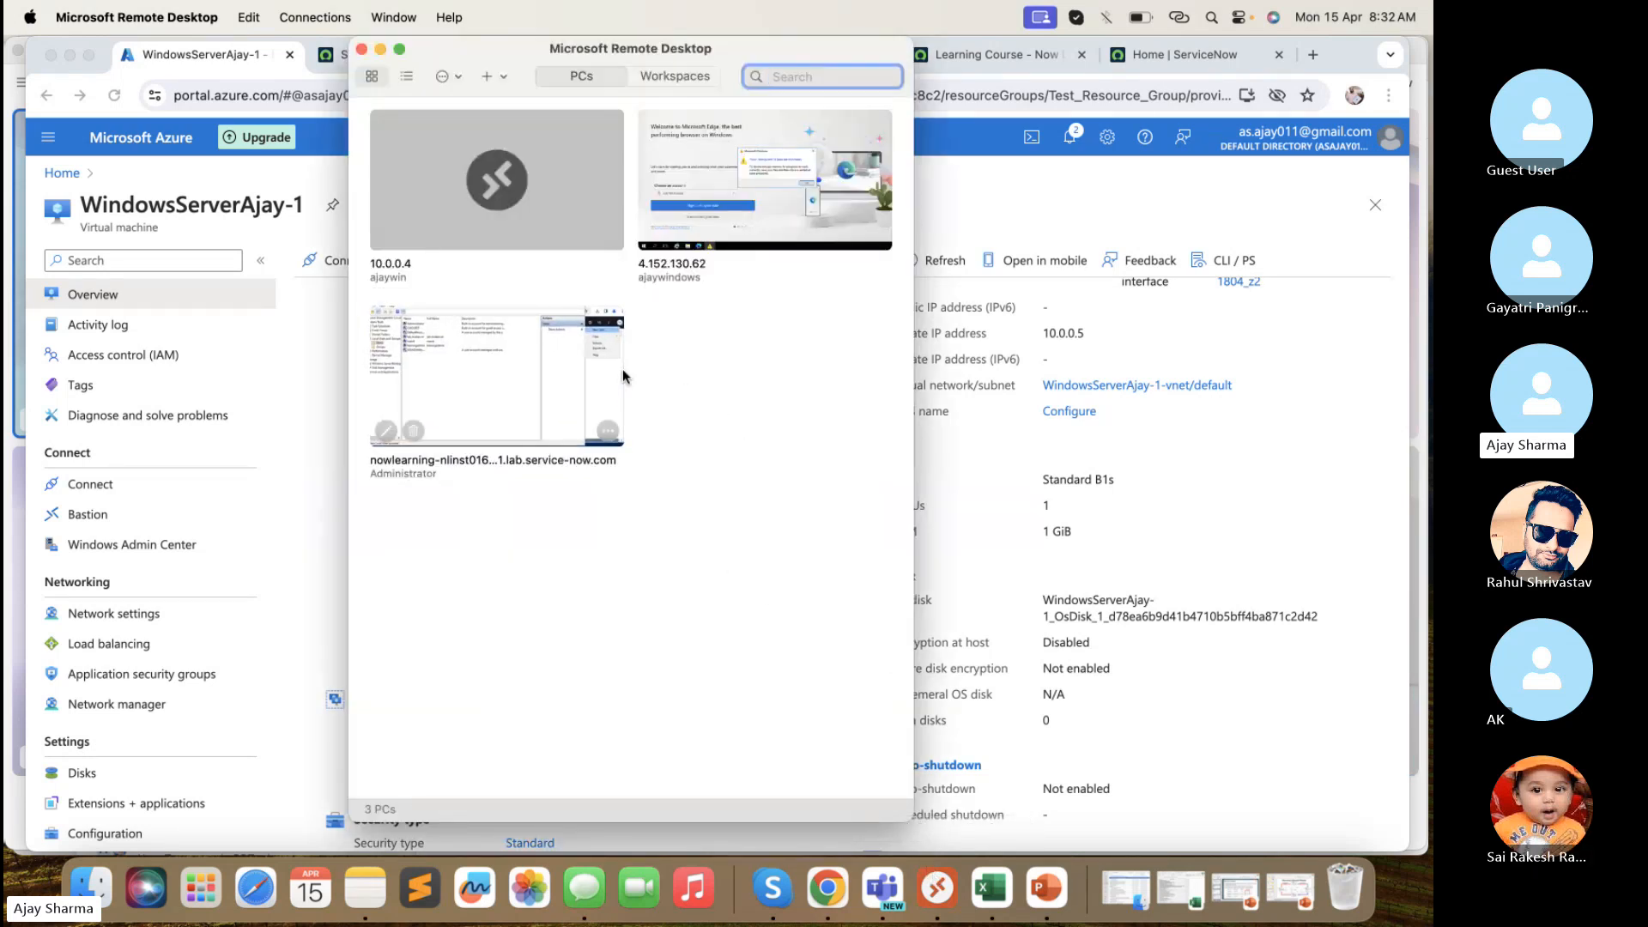
pyautogui.doubleClick(549, 350)
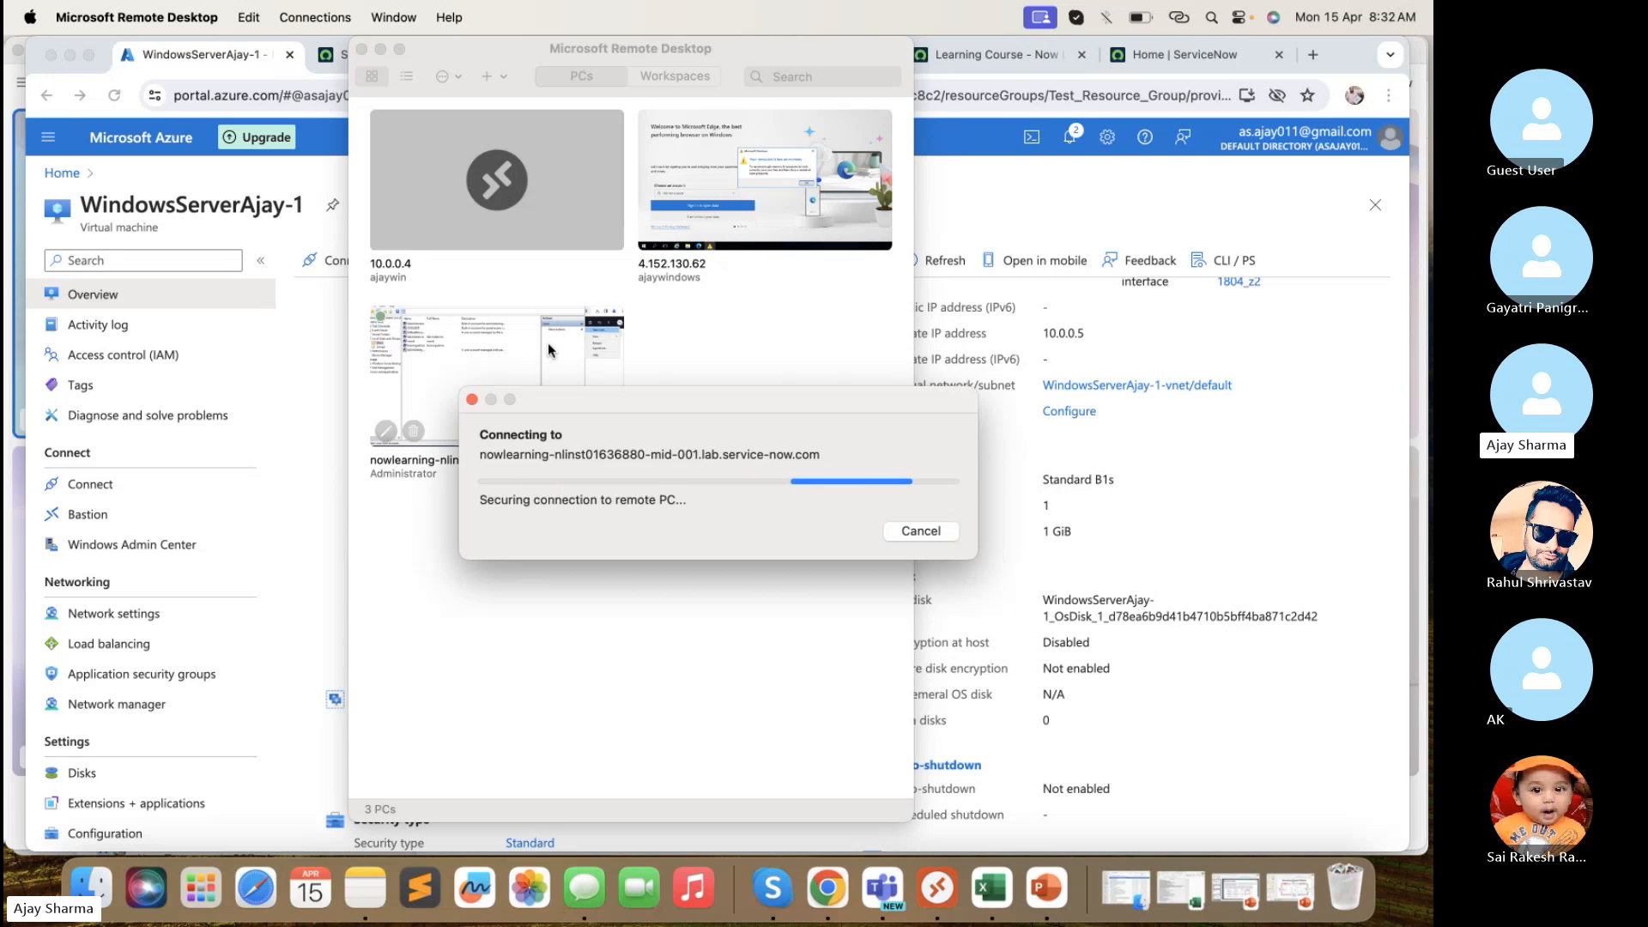
pyautogui.click(940, 546)
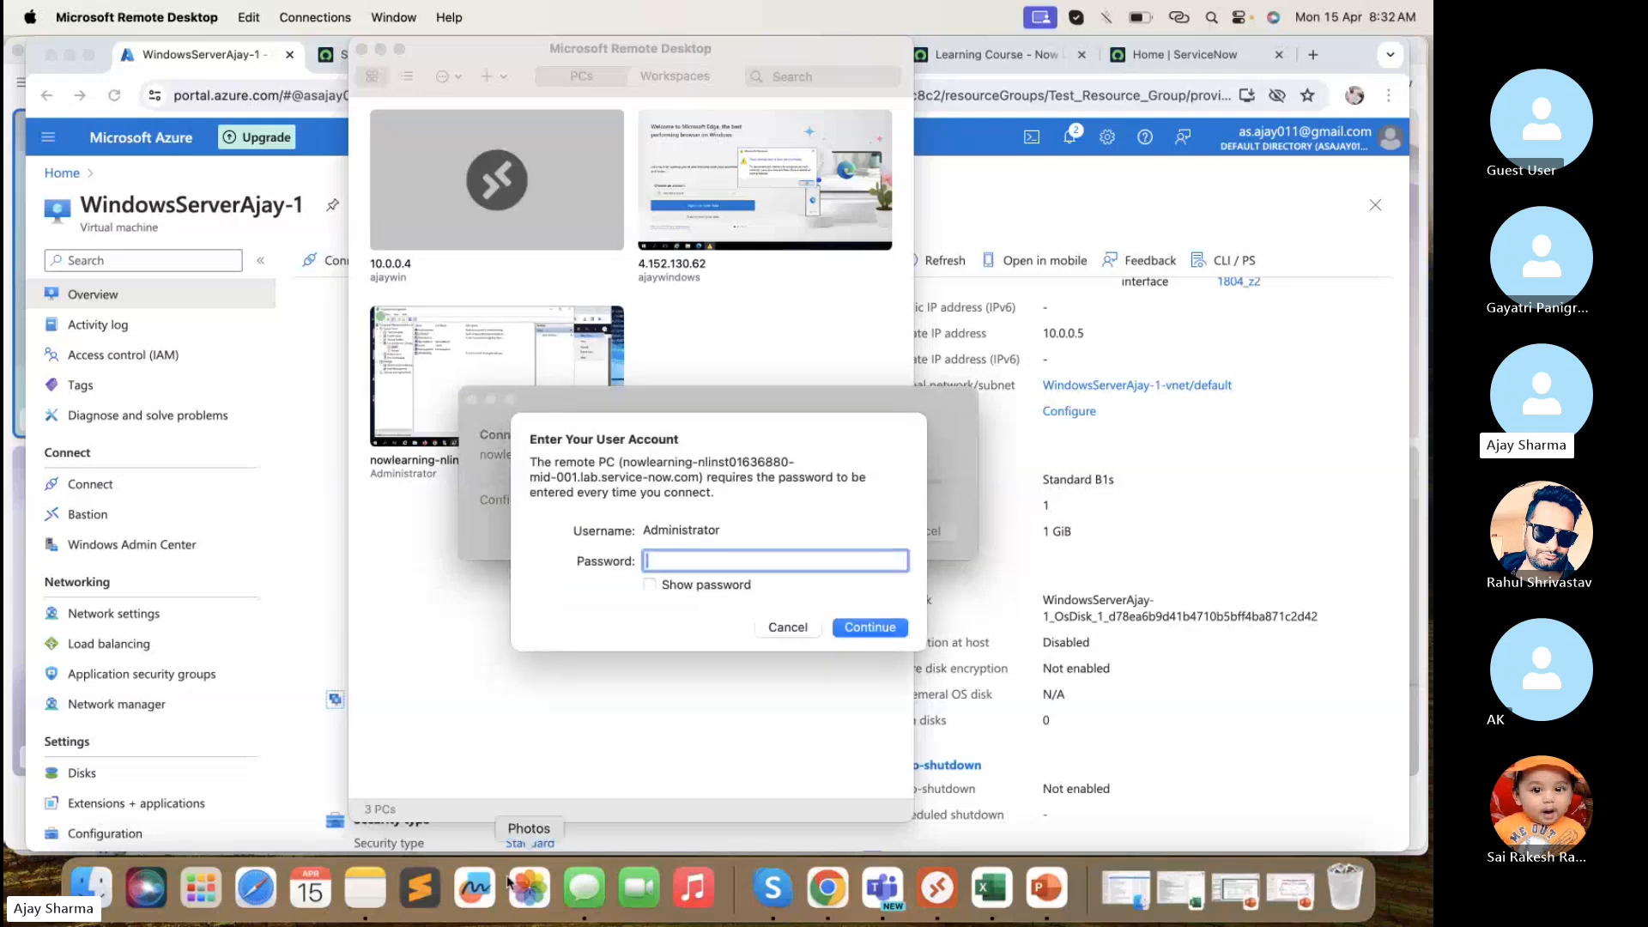
pyautogui.click(366, 889)
pyautogui.doubleClick(567, 779)
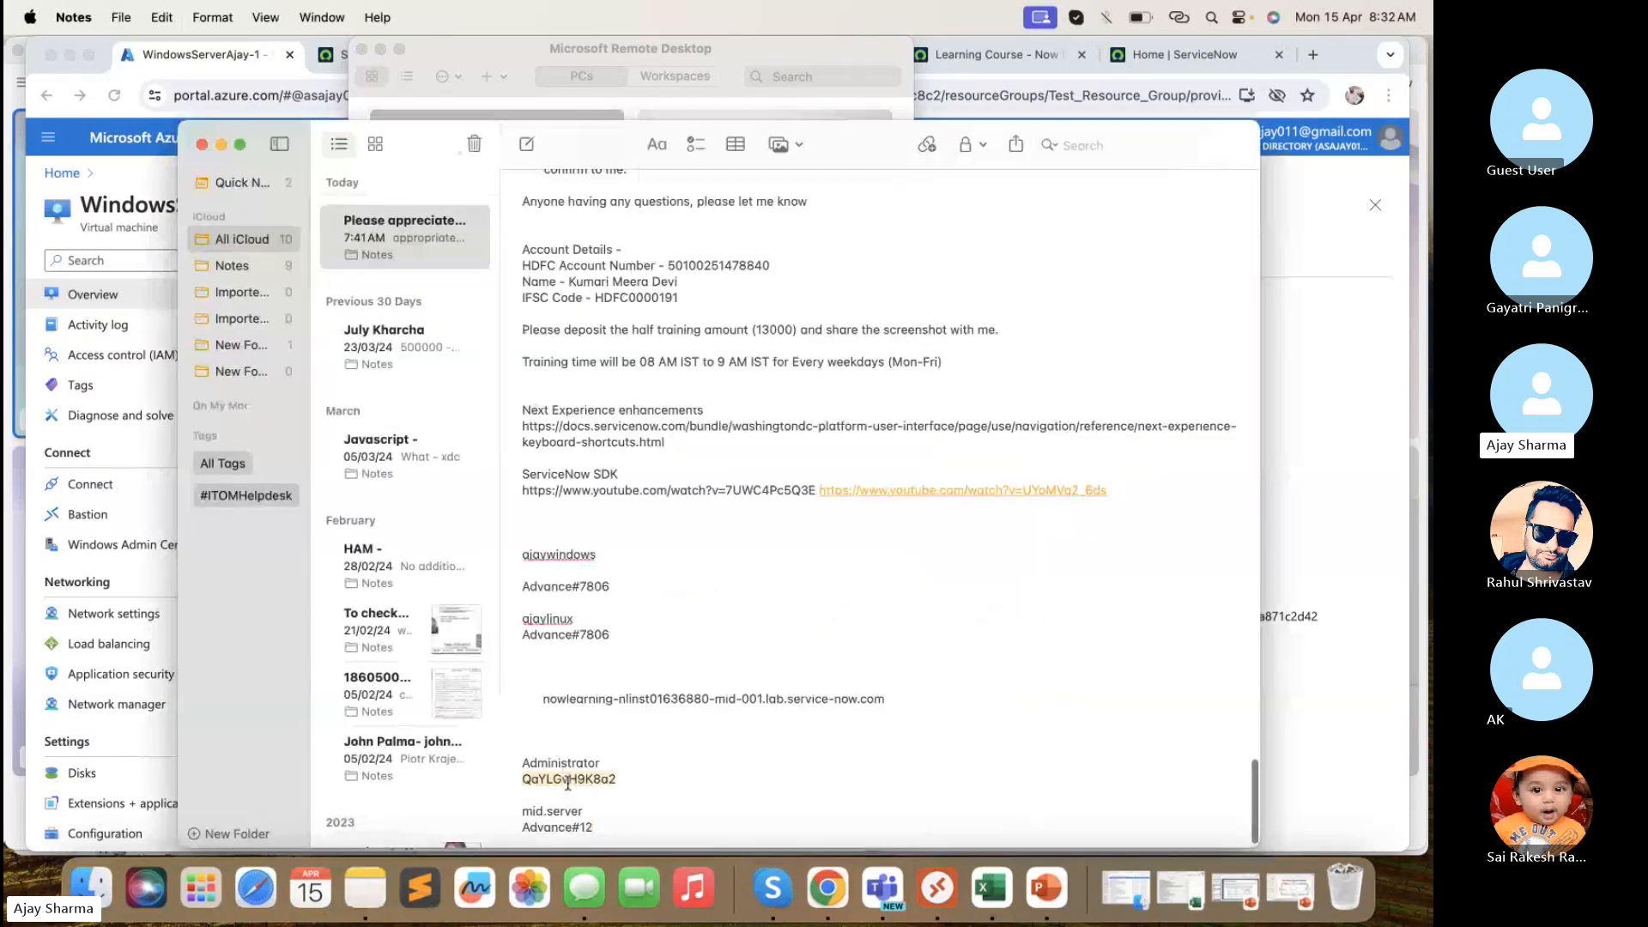
pyautogui.press('super+c')
# - Reconnect to the nowlearning host and sign in with the pasted Administrator password
pyautogui.click(515, 58)
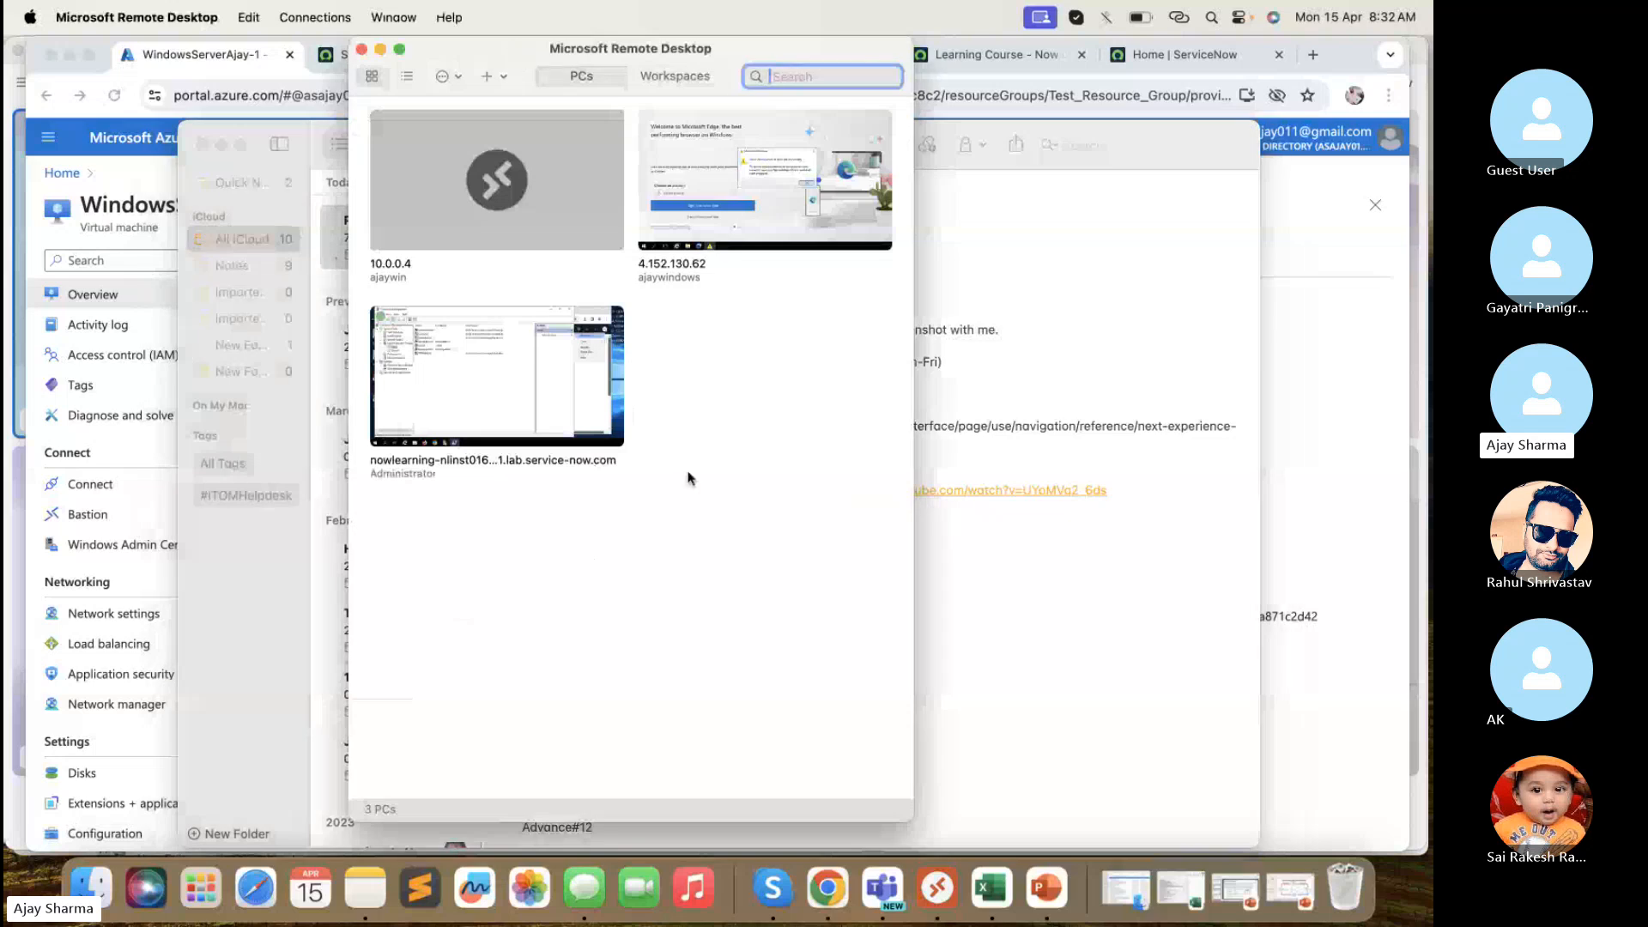
pyautogui.click(1045, 890)
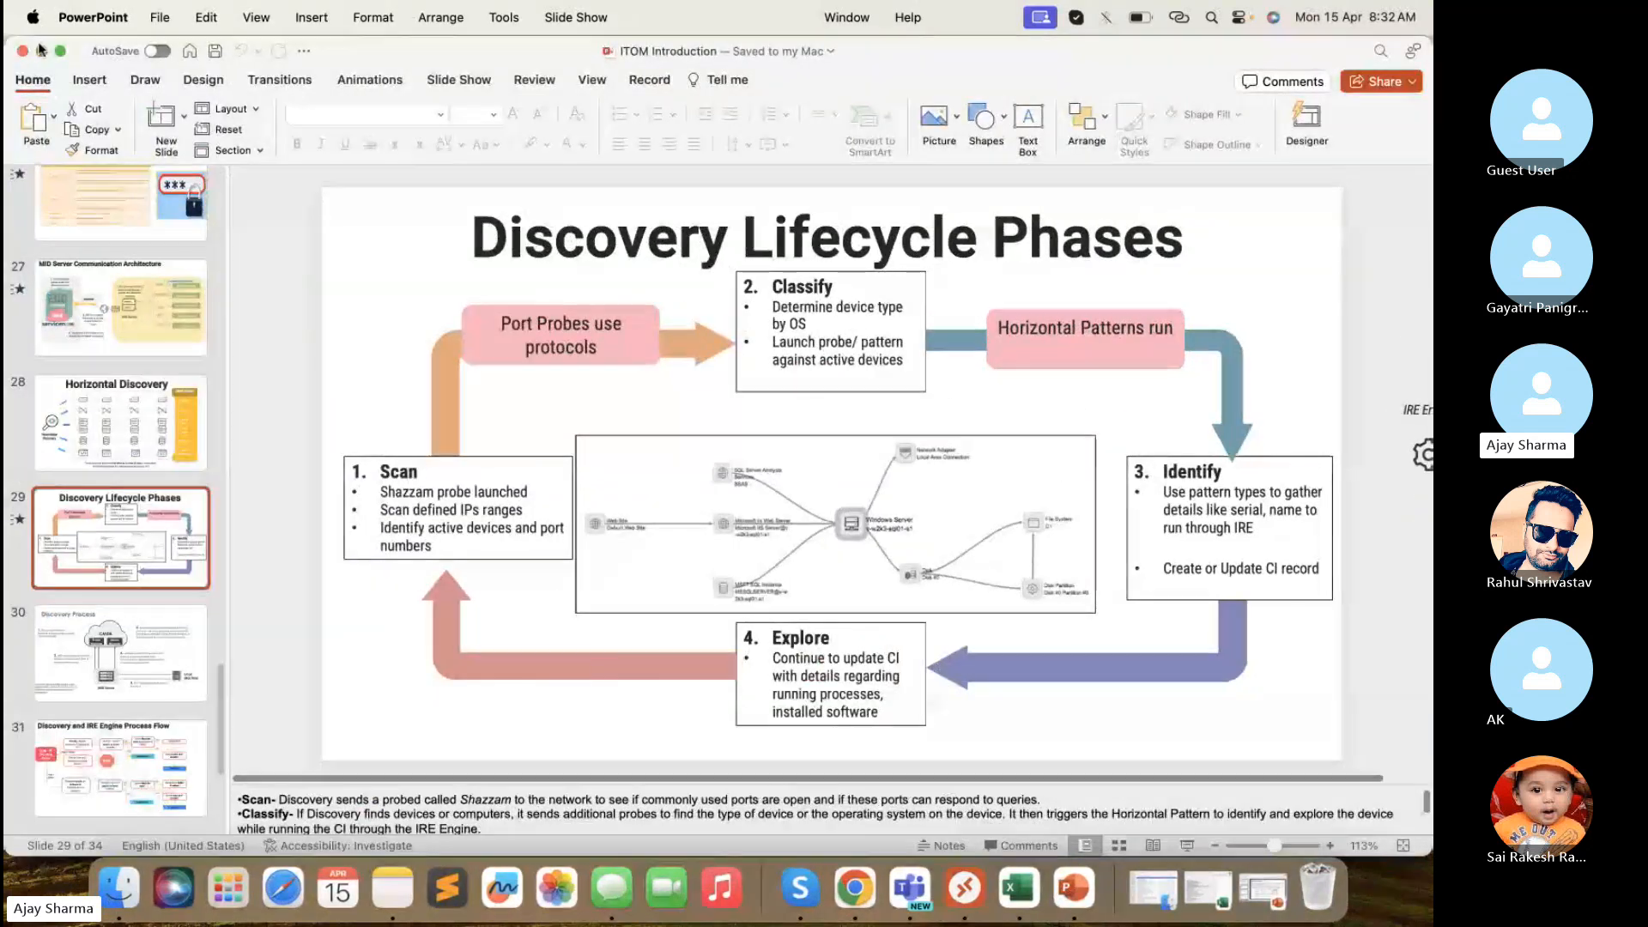
pyautogui.click(43, 52)
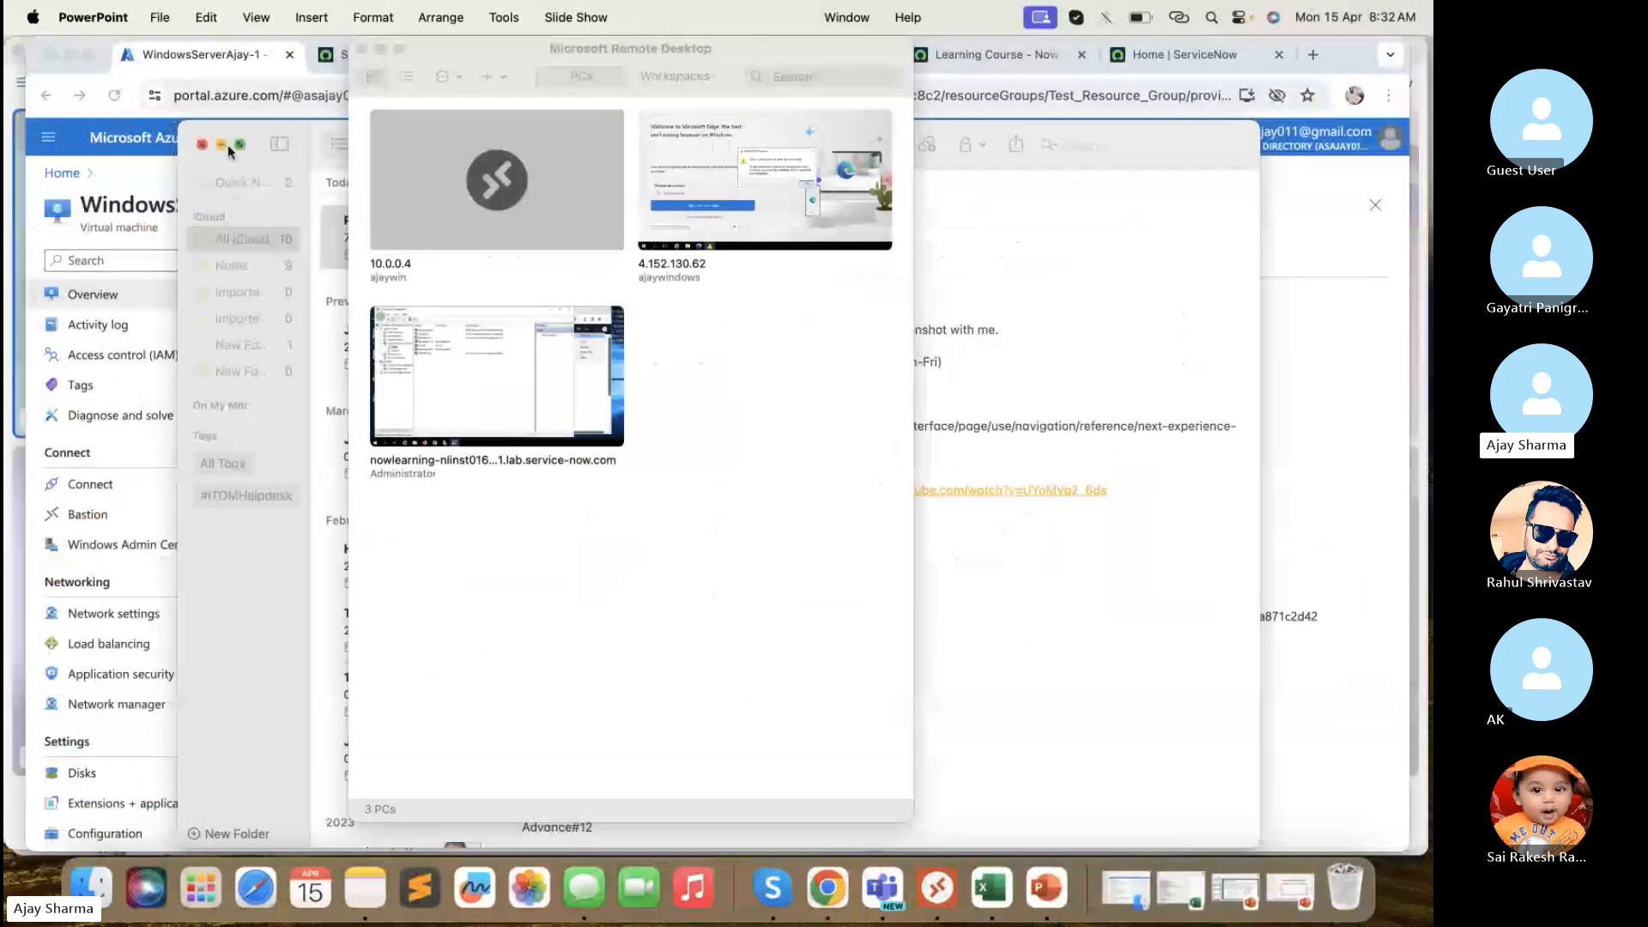
pyautogui.click(491, 363)
pyautogui.doubleClick(491, 364)
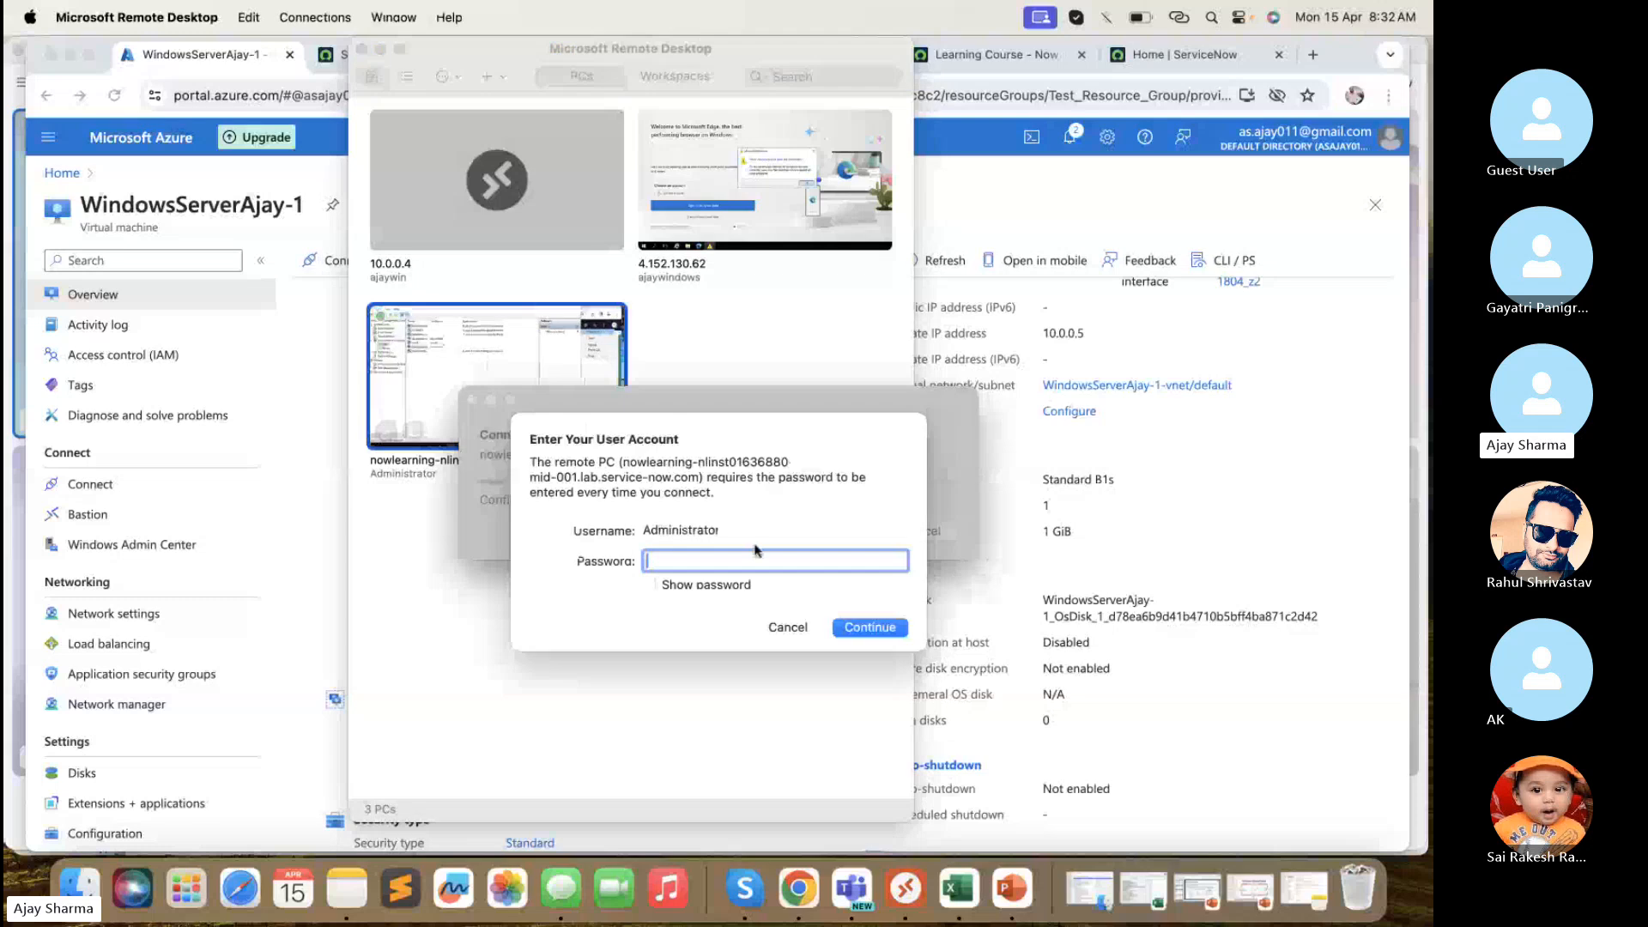
pyautogui.write('●●●●●●●●●●●●●')
pyautogui.click(872, 630)
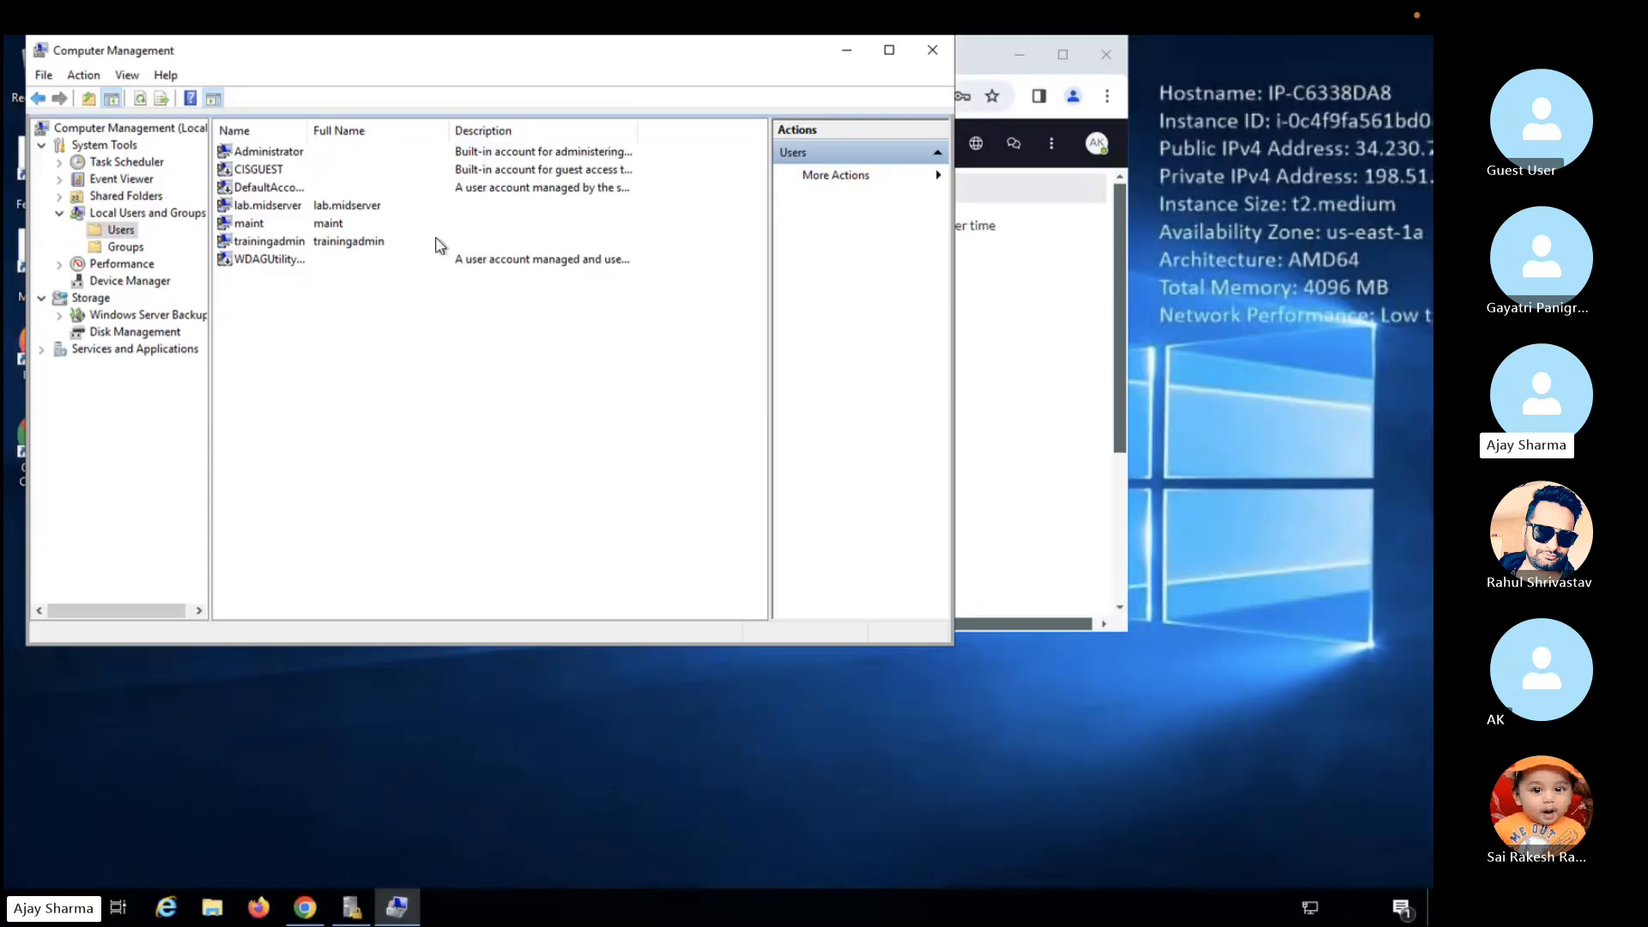
# - Take the remote session out of full screen and enlarge its window
pyautogui.moveTo(94, 5)
pyautogui.click(56, 48)
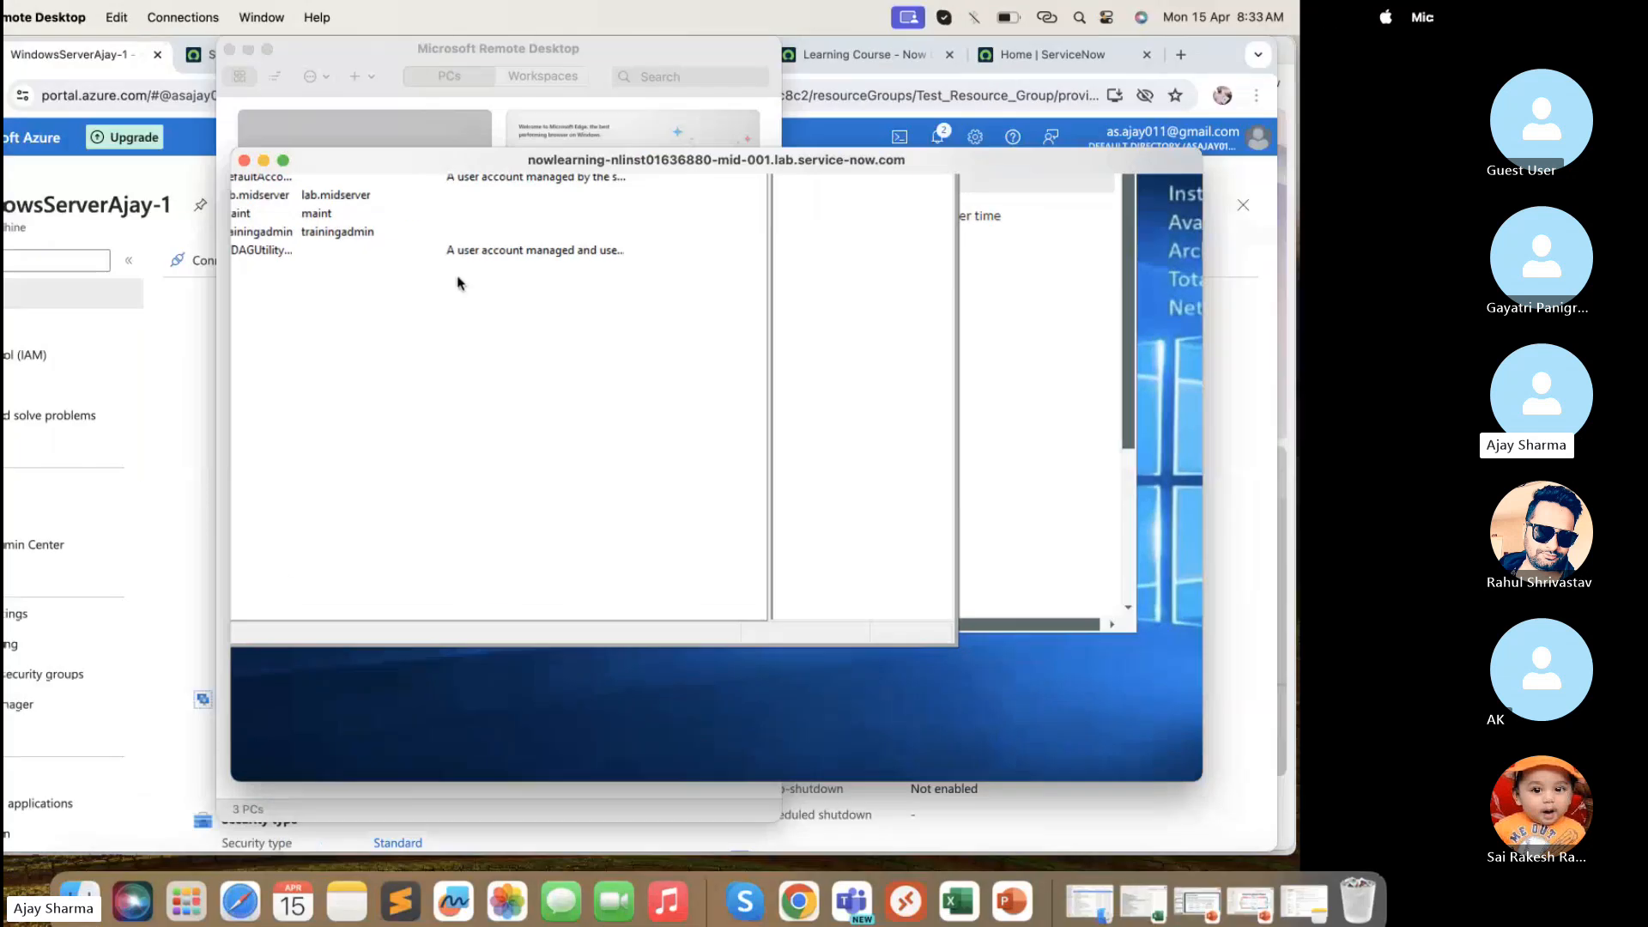
pyautogui.moveTo(438, 171); pyautogui.dragTo(294, 76)
pyautogui.moveTo(1046, 324); pyautogui.dragTo(1399, 328)
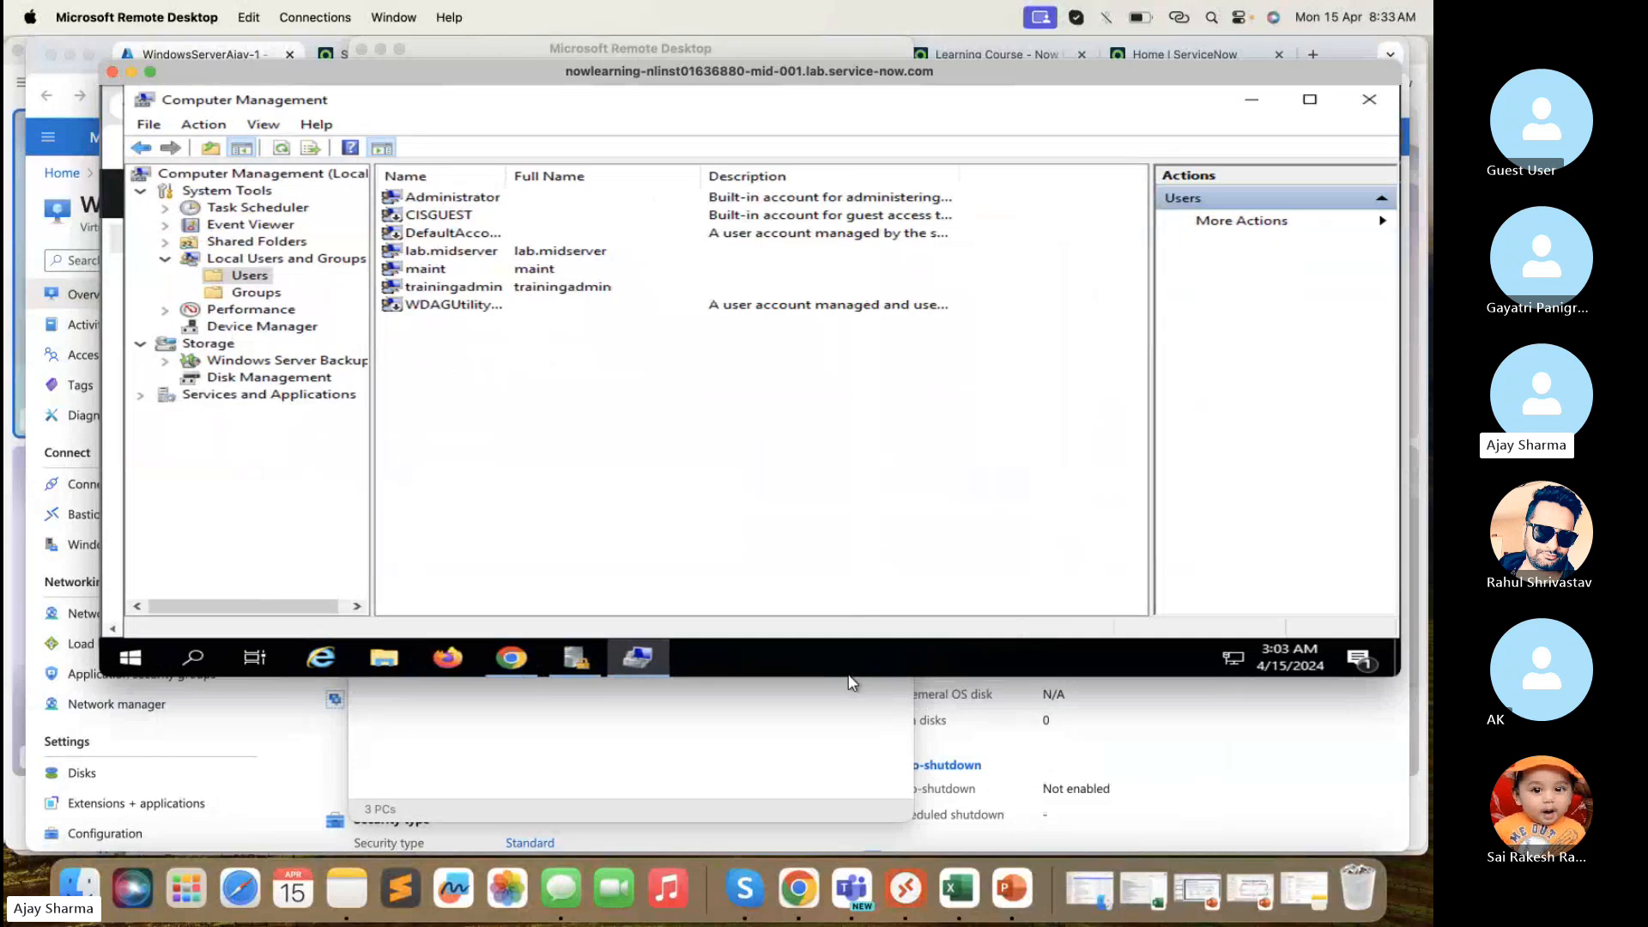
pyautogui.moveTo(854, 678); pyautogui.dragTo(811, 826)
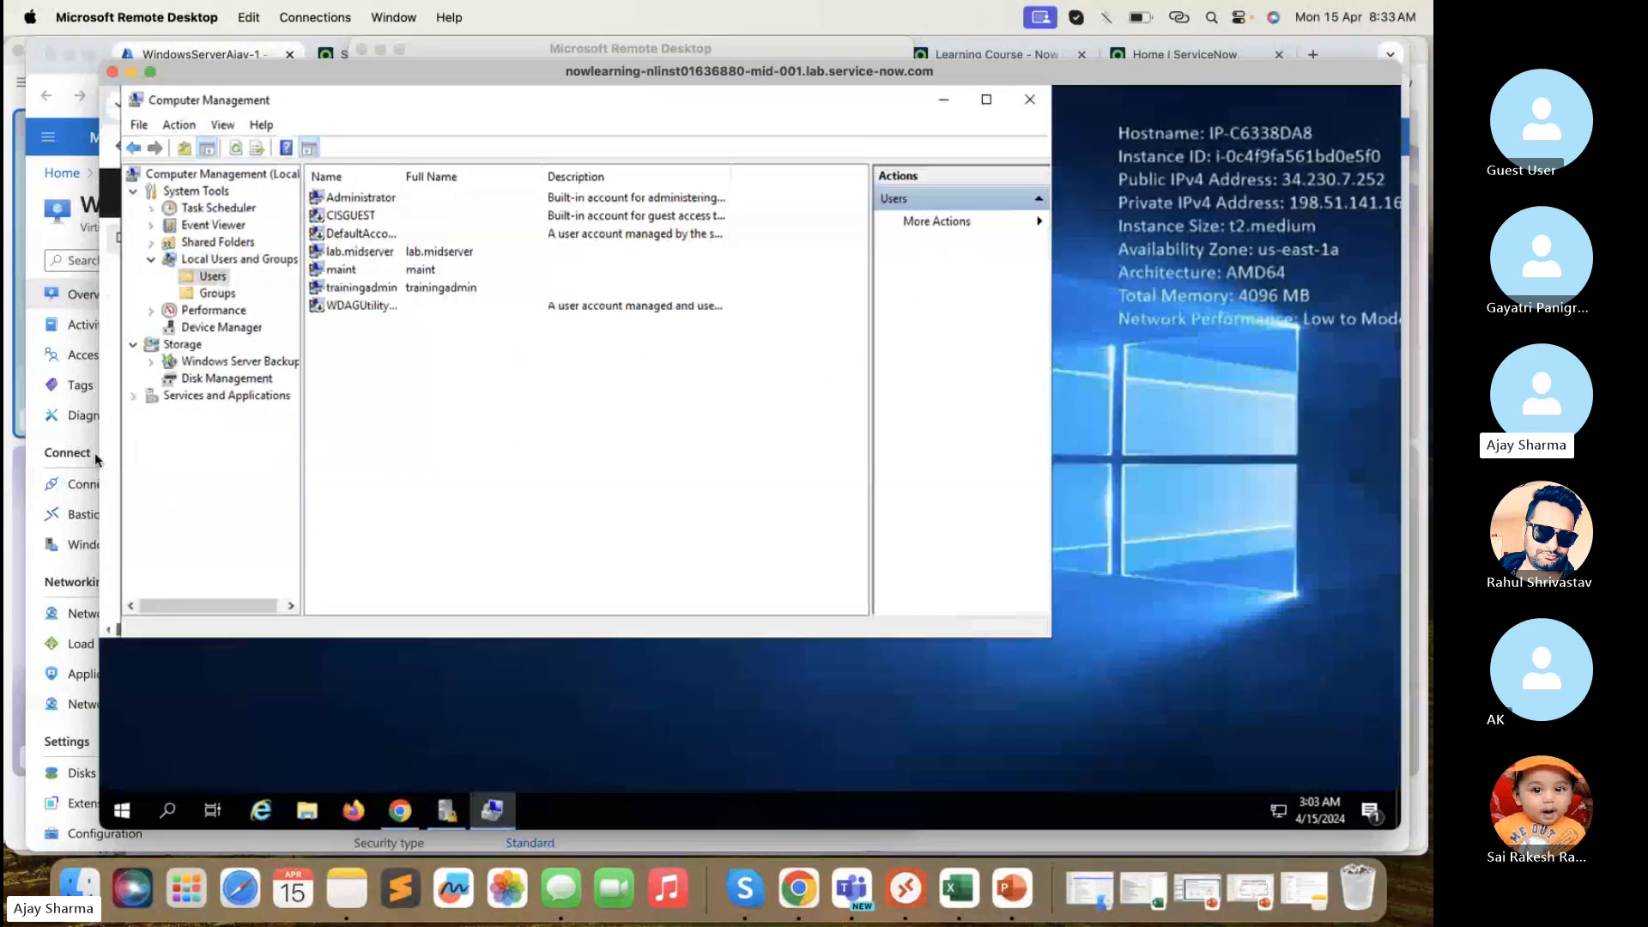
pyautogui.moveTo(105, 463); pyautogui.dragTo(7, 461)
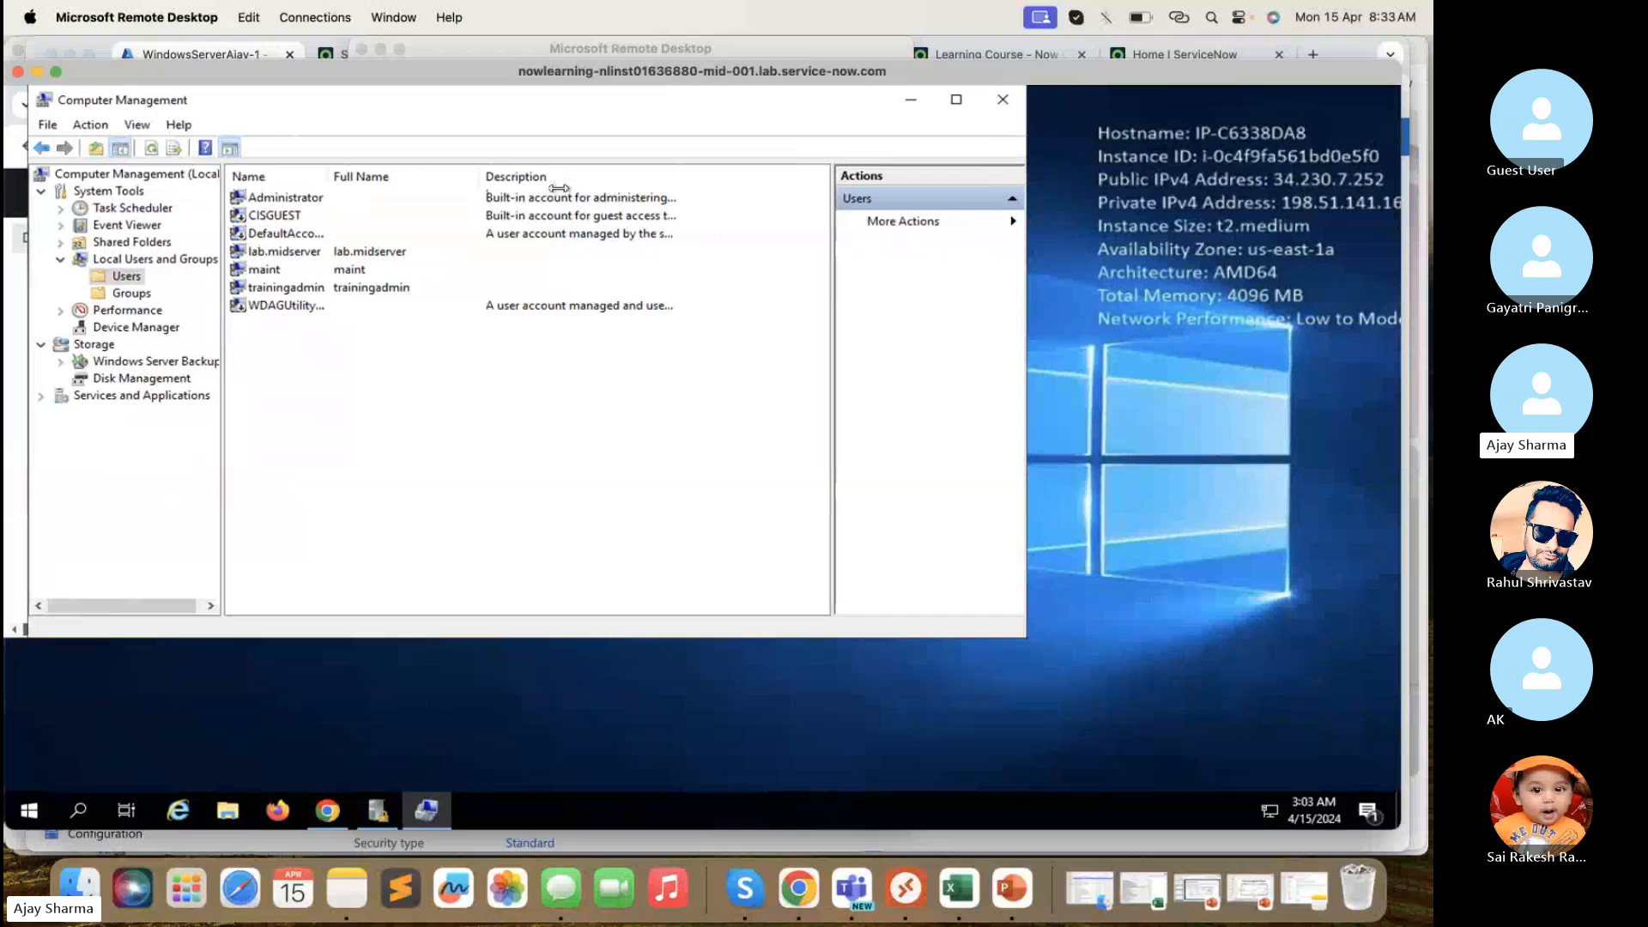
# - Minimize Computer Management and Chrome on the remote desktop, then fine-tune the session window's position and height
pyautogui.click(912, 102)
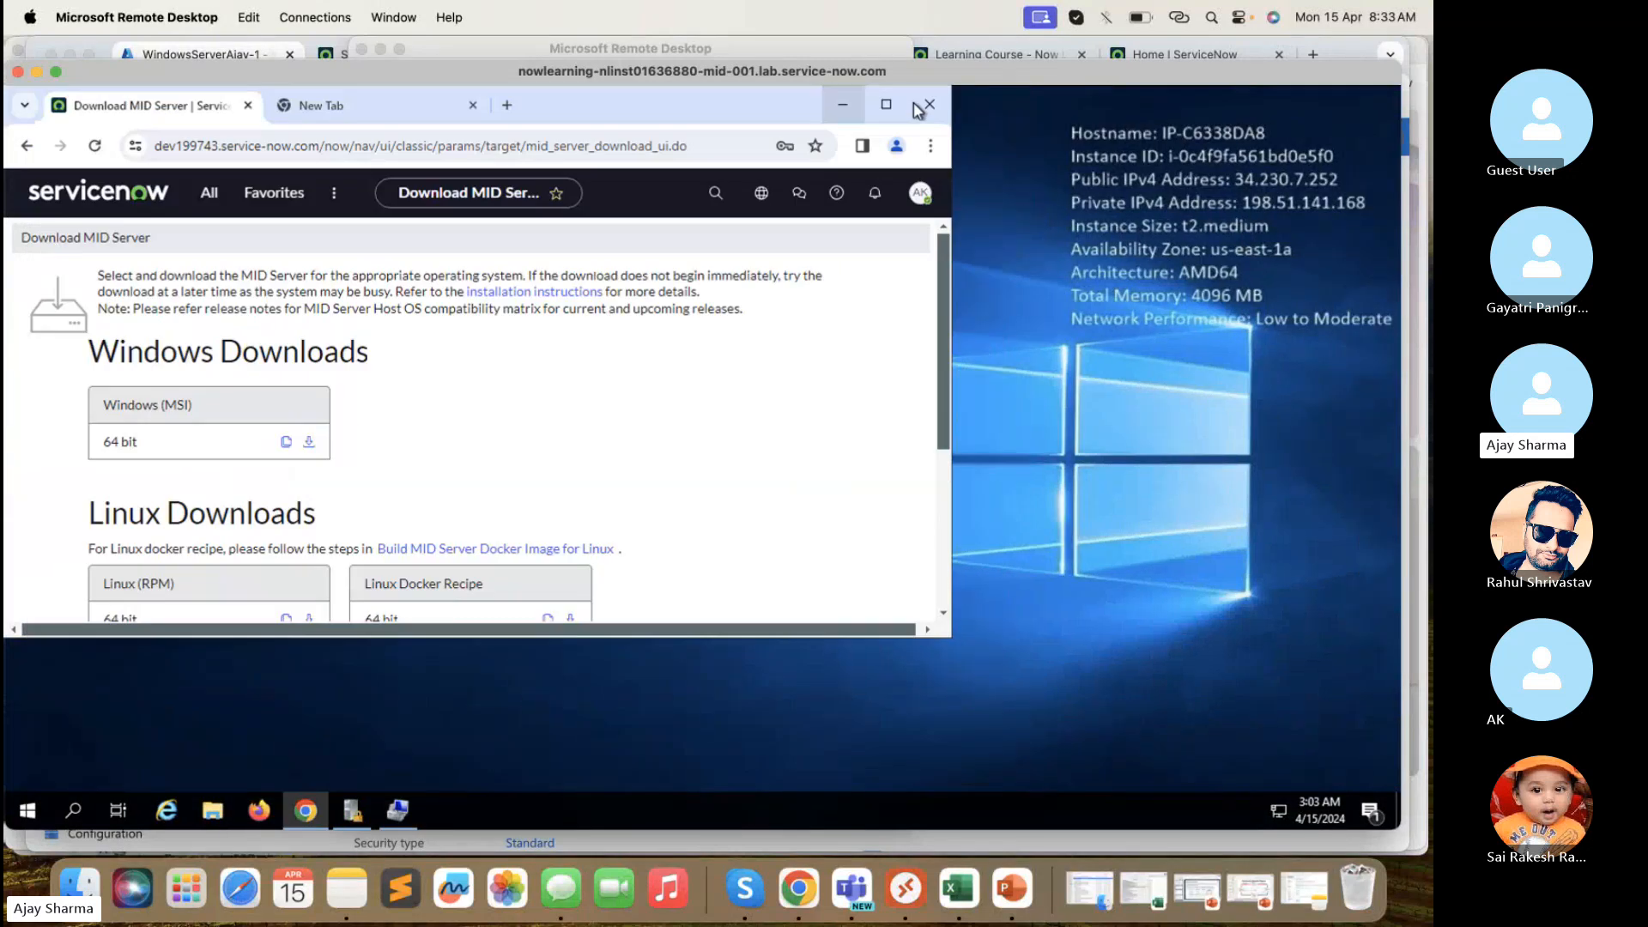
pyautogui.click(842, 110)
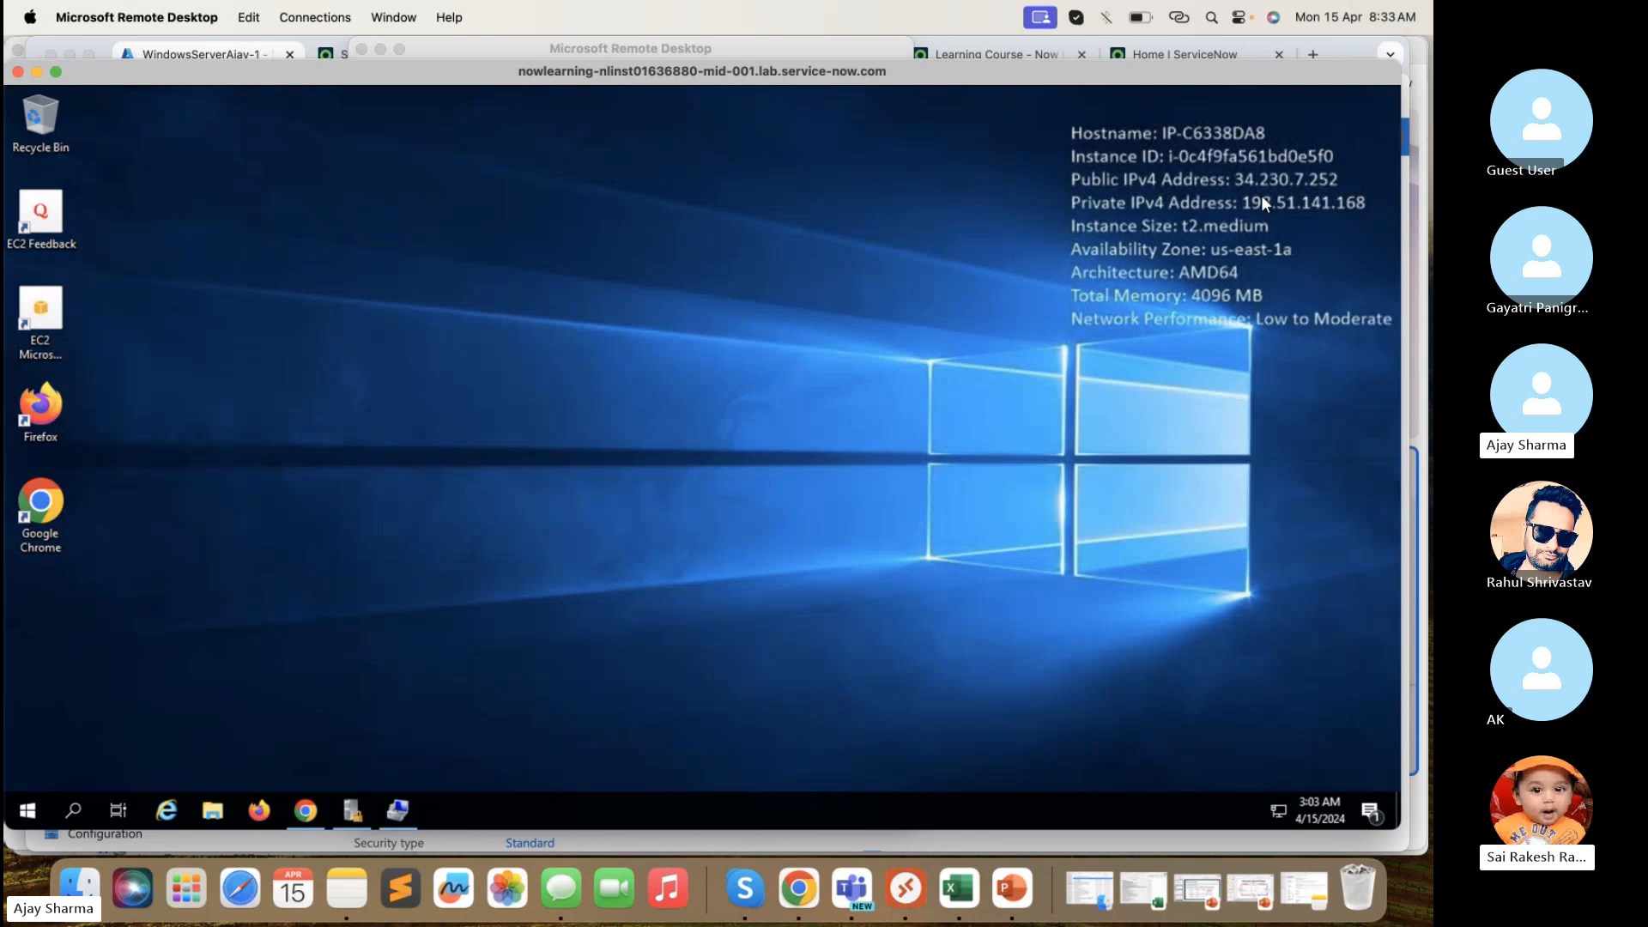
pyautogui.moveTo(1243, 66); pyautogui.dragTo(1255, 54)
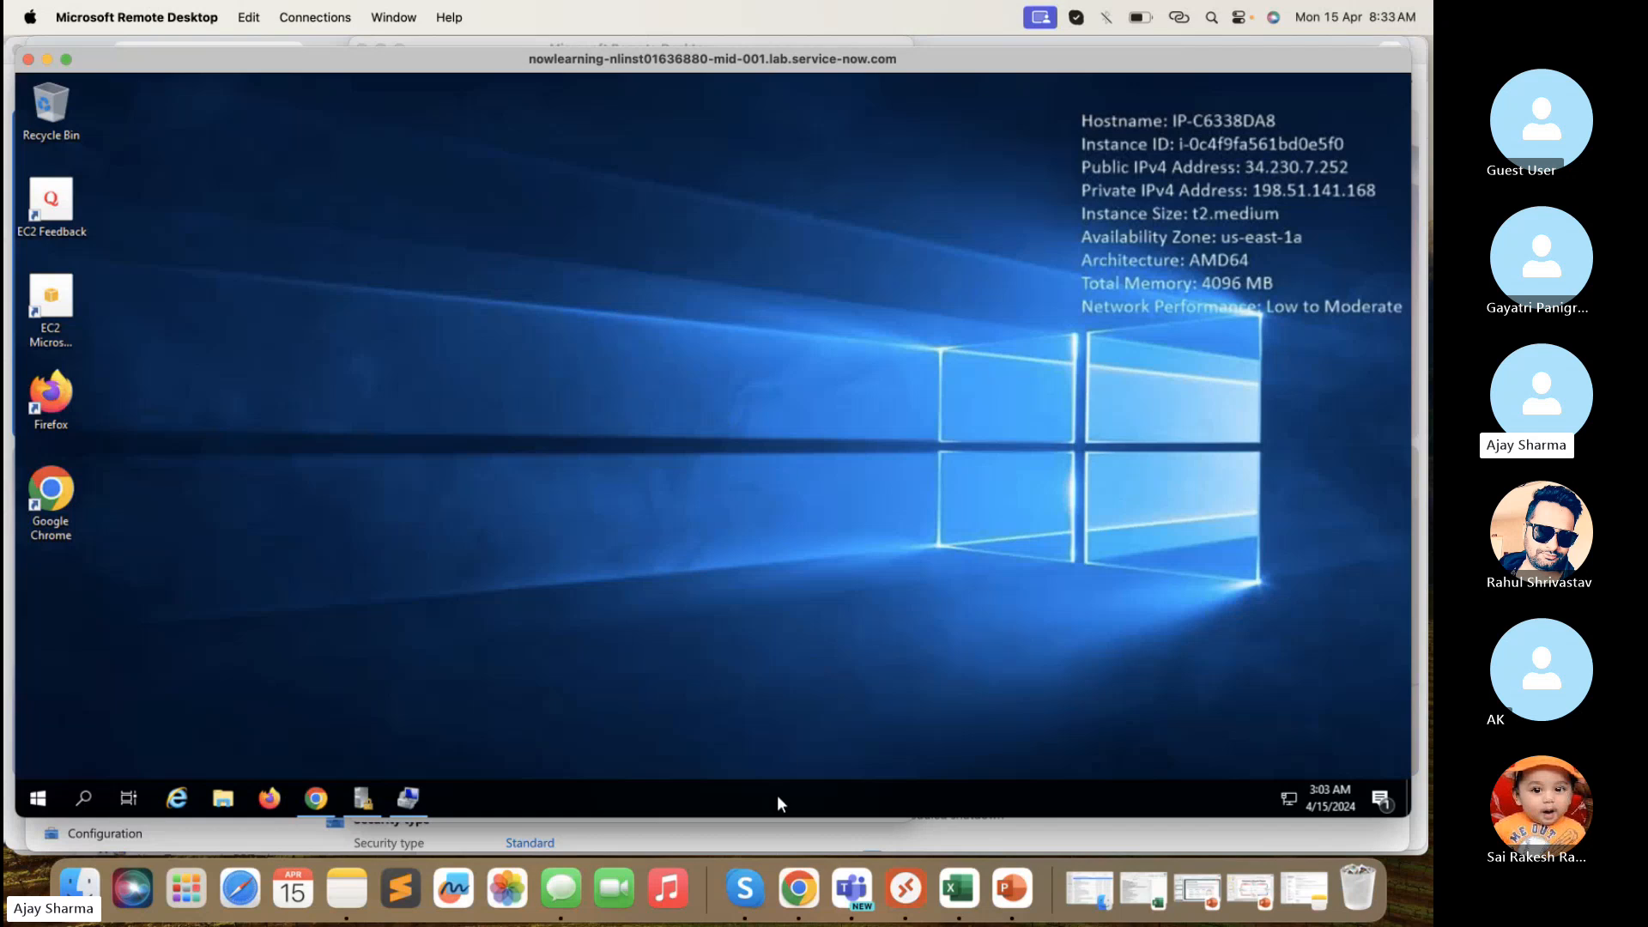
pyautogui.moveTo(768, 822); pyautogui.dragTo(768, 845)
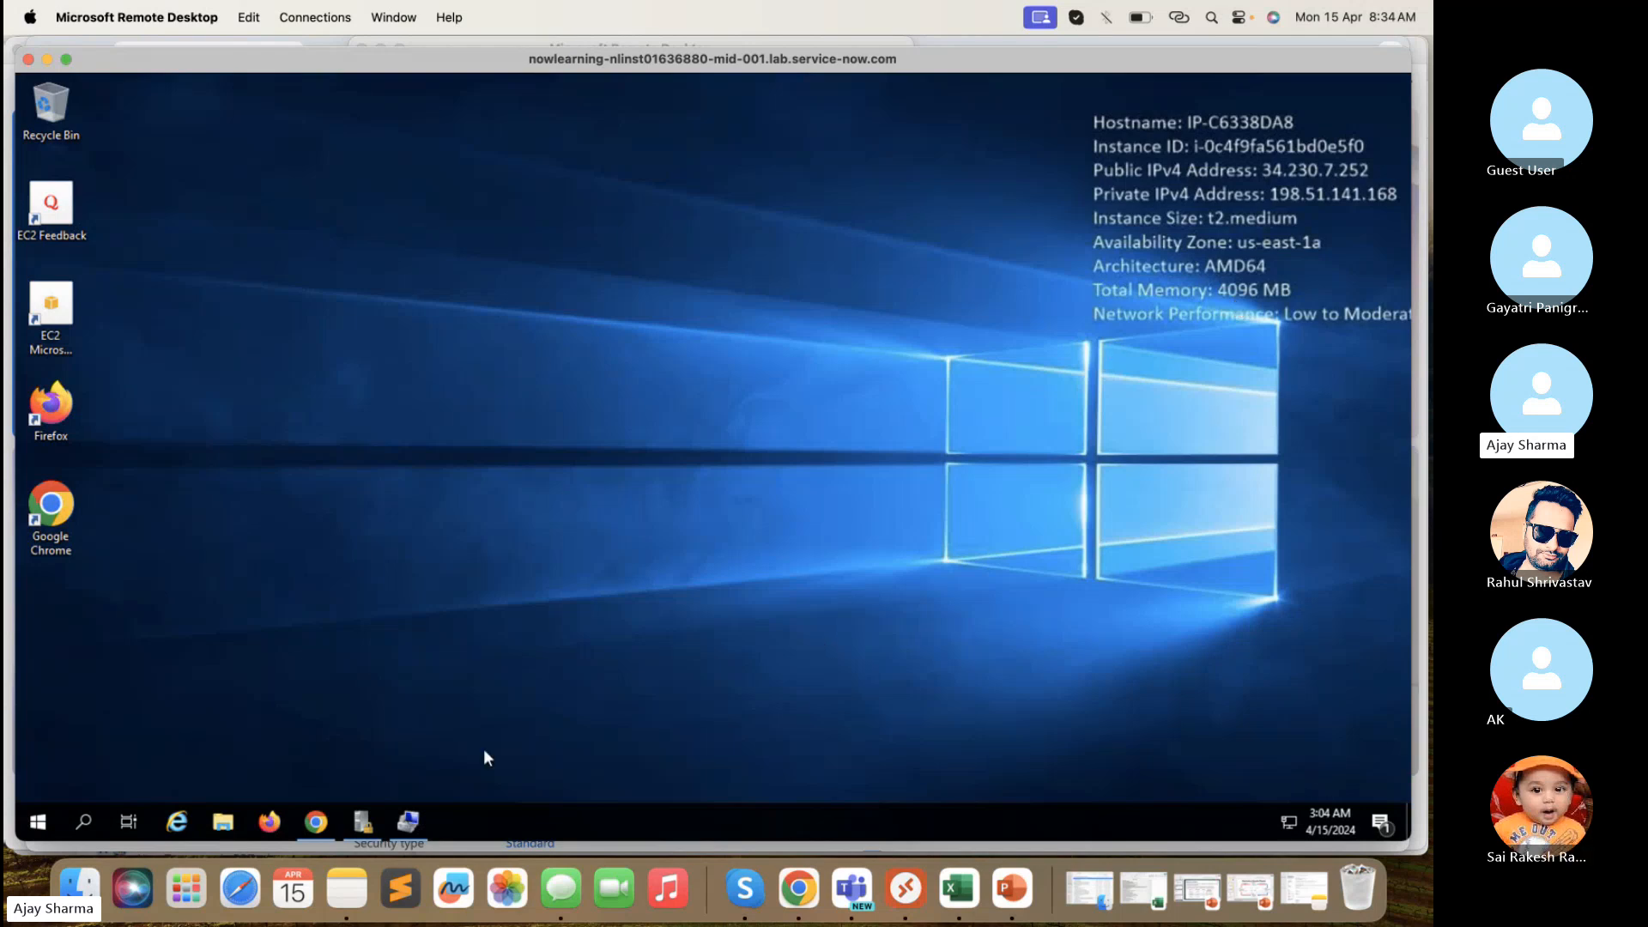
# - Restore the Download MID Server browser window and enlarge it to show the Windows and Linux downloads
pyautogui.moveTo(419, 817)
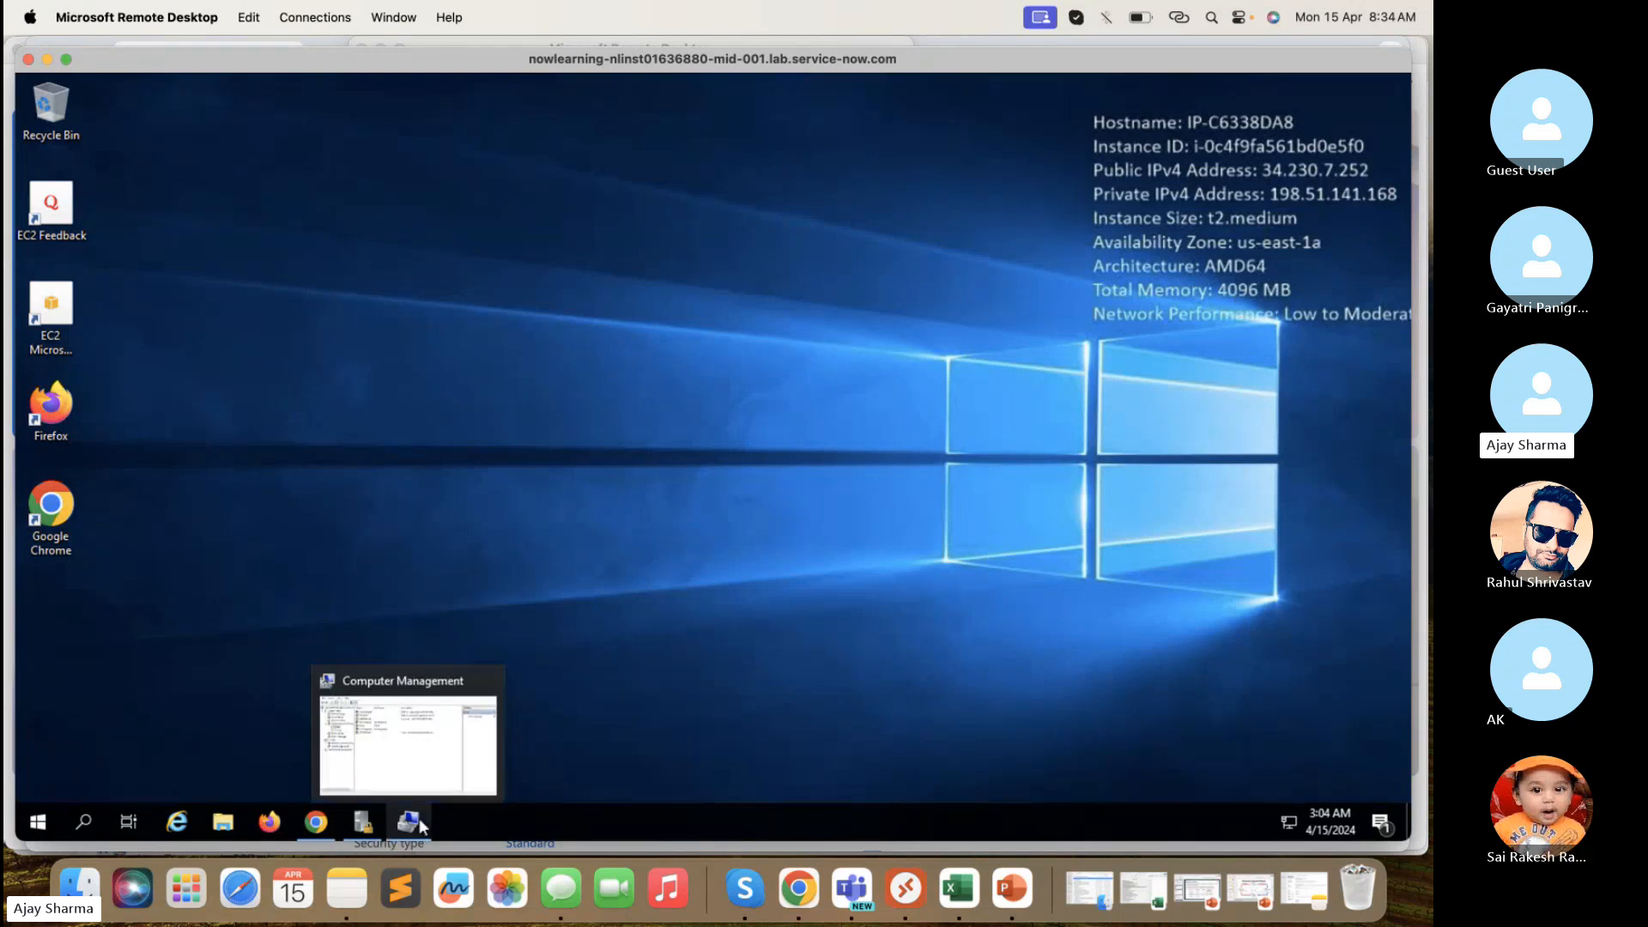
pyautogui.click(316, 821)
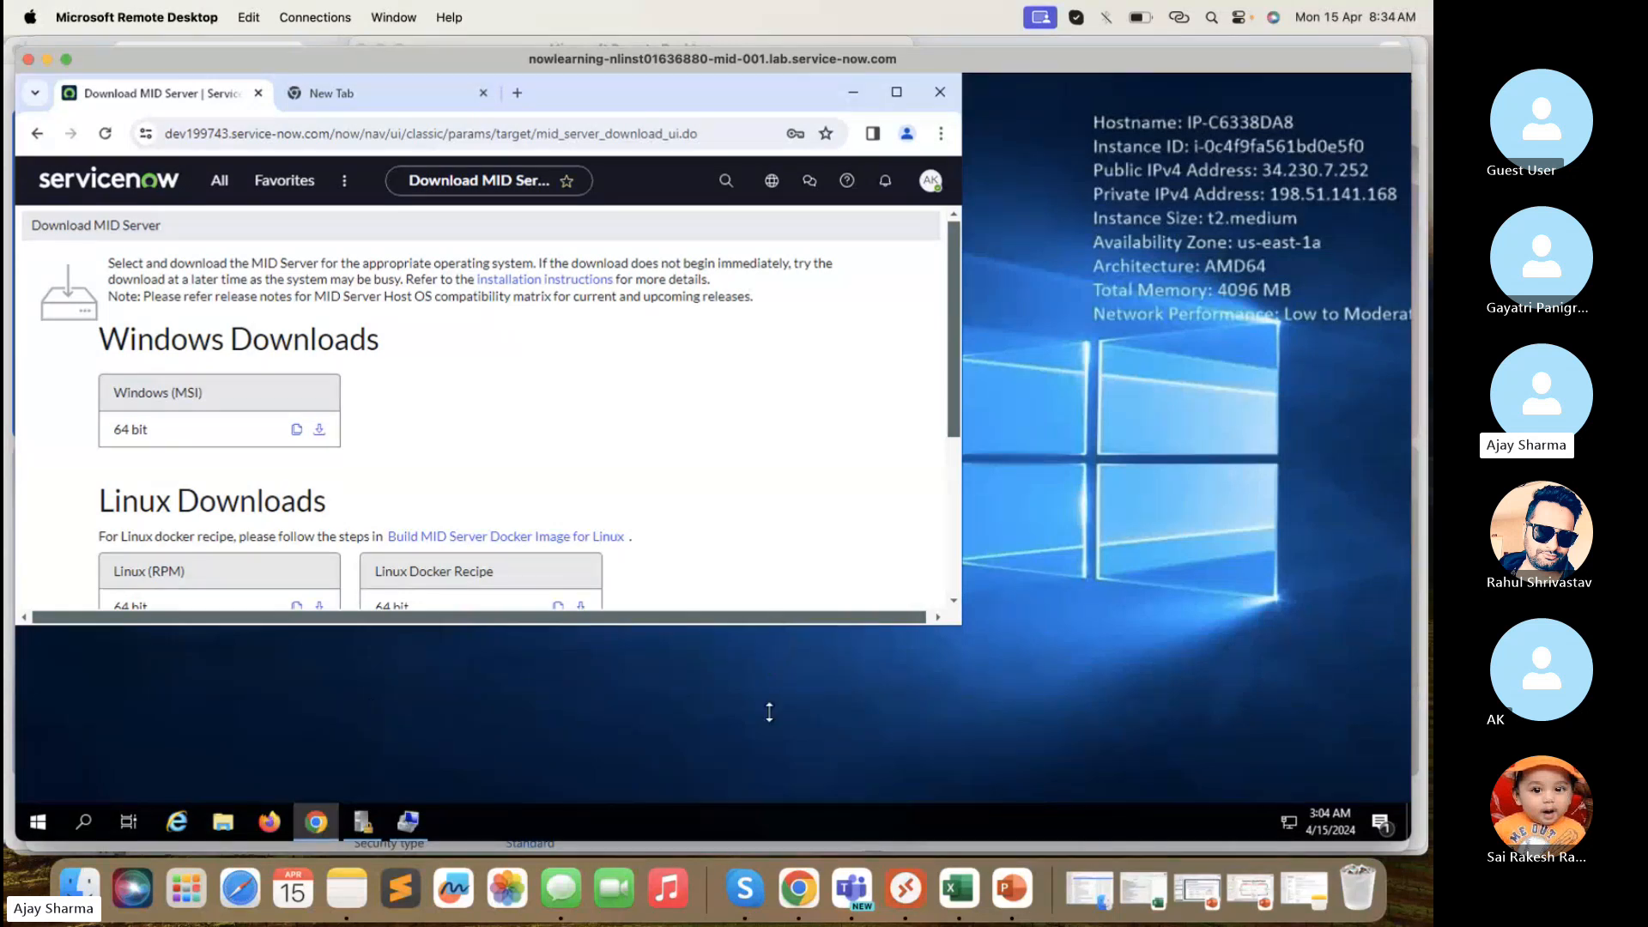
pyautogui.moveTo(778, 626); pyautogui.dragTo(772, 778)
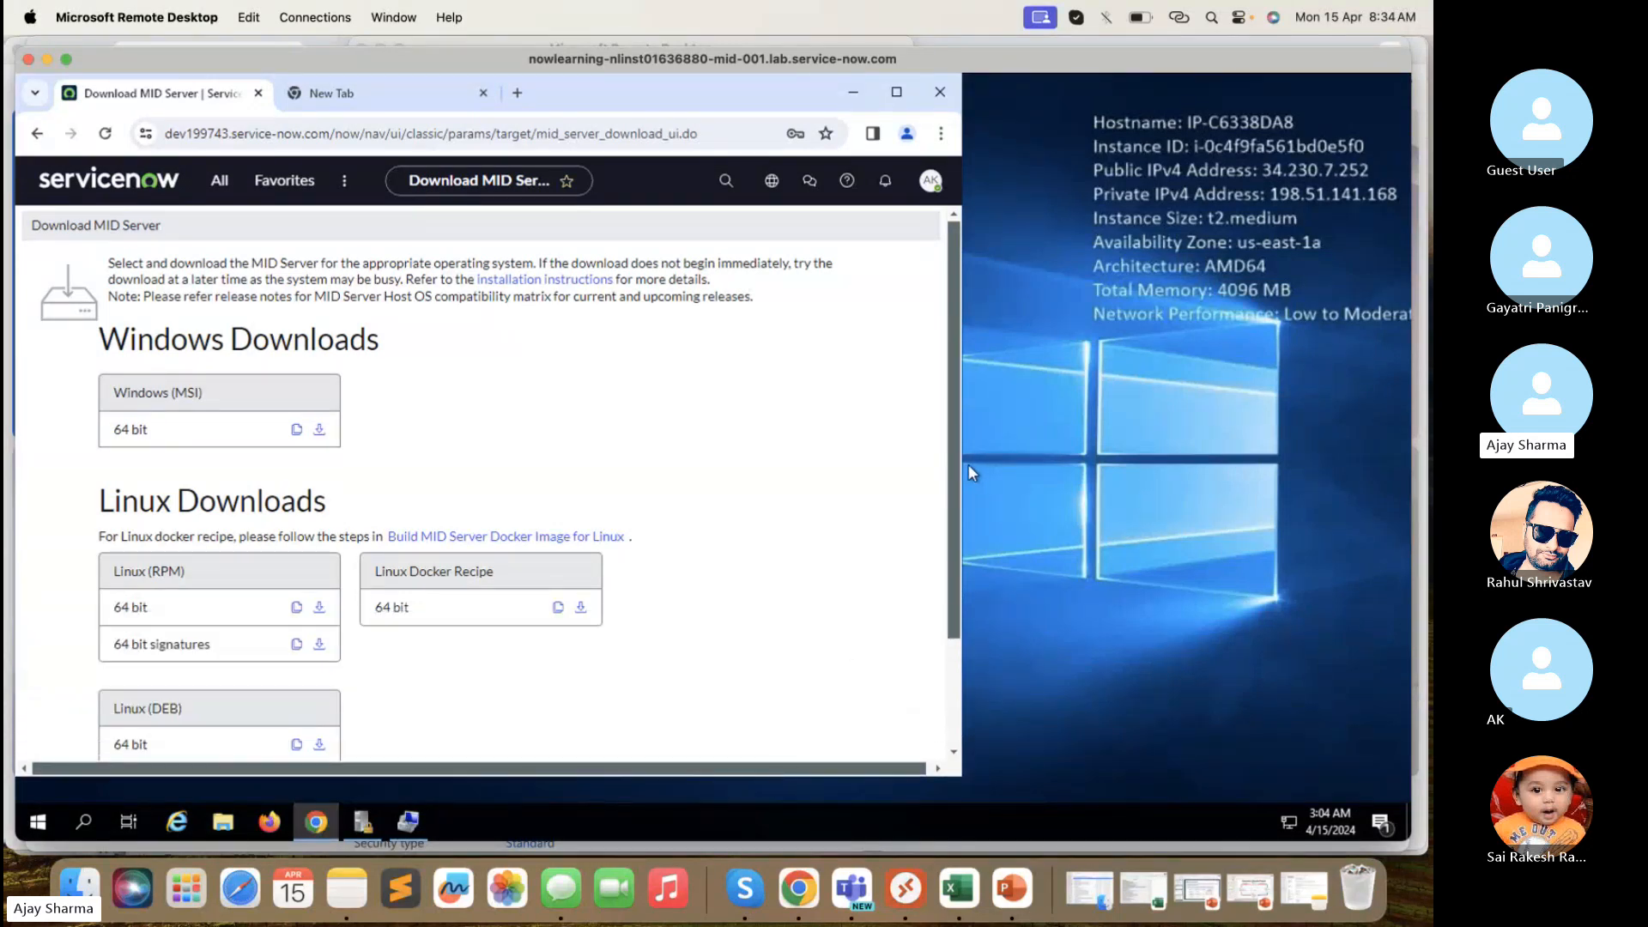
pyautogui.moveTo(1148, 470); pyautogui.dragTo(1209, 470)
pyautogui.moveTo(960, 96); pyautogui.dragTo(980, 100)
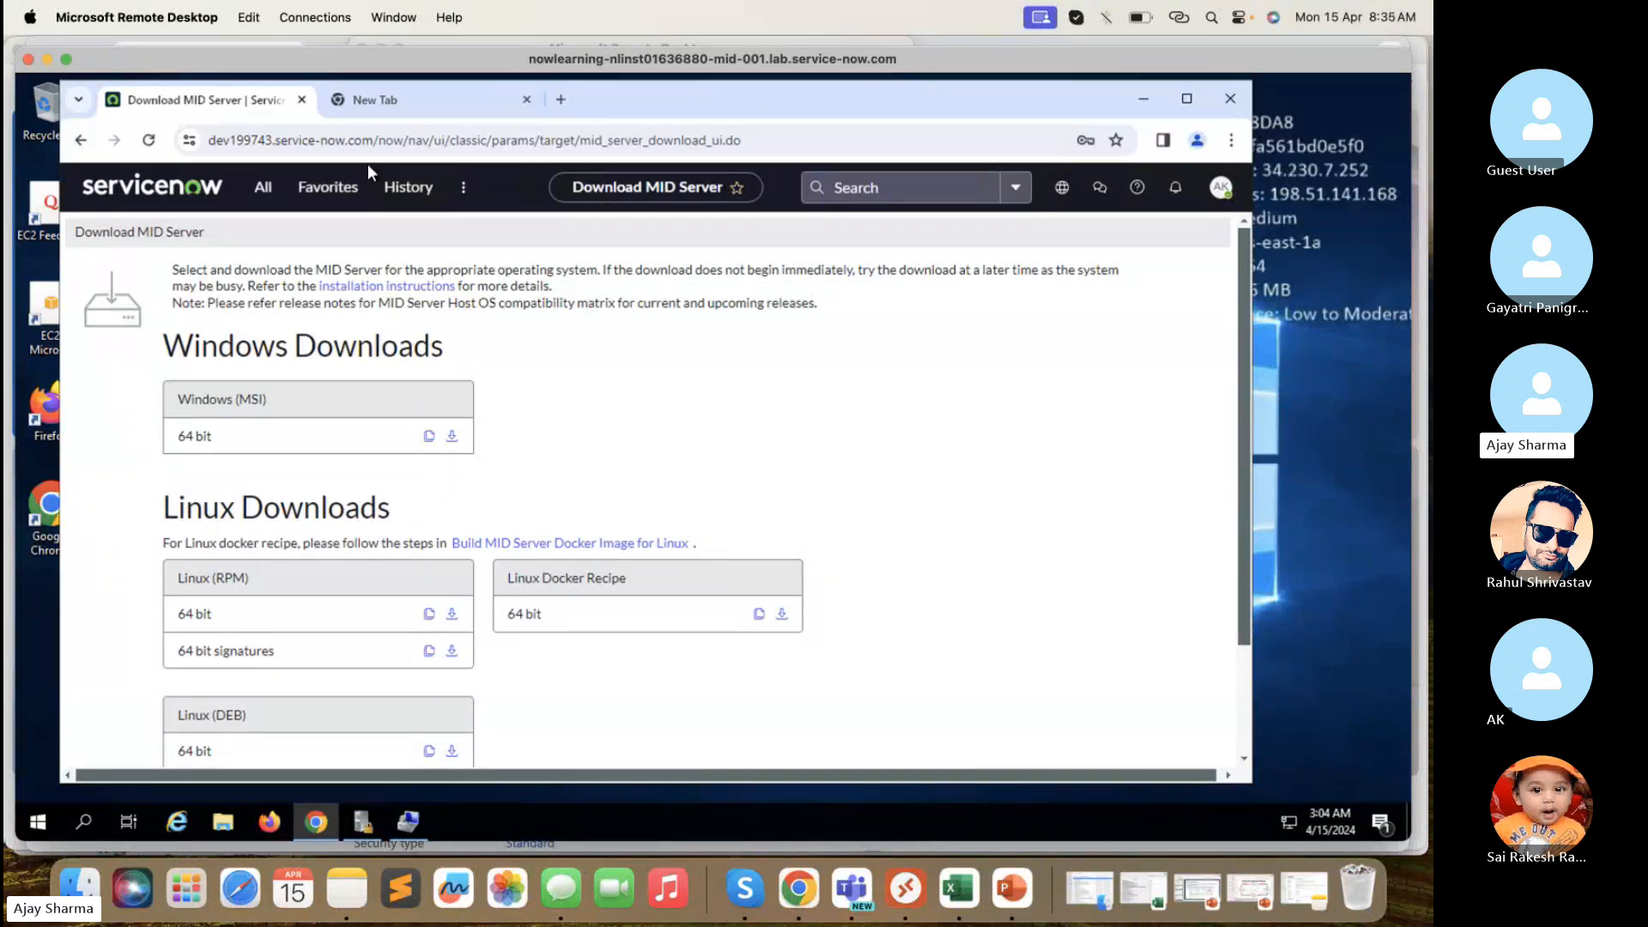
# - Close the All navigator and scroll the Download MID Server page, revealing the ZIP archive options
pyautogui.click(267, 200)
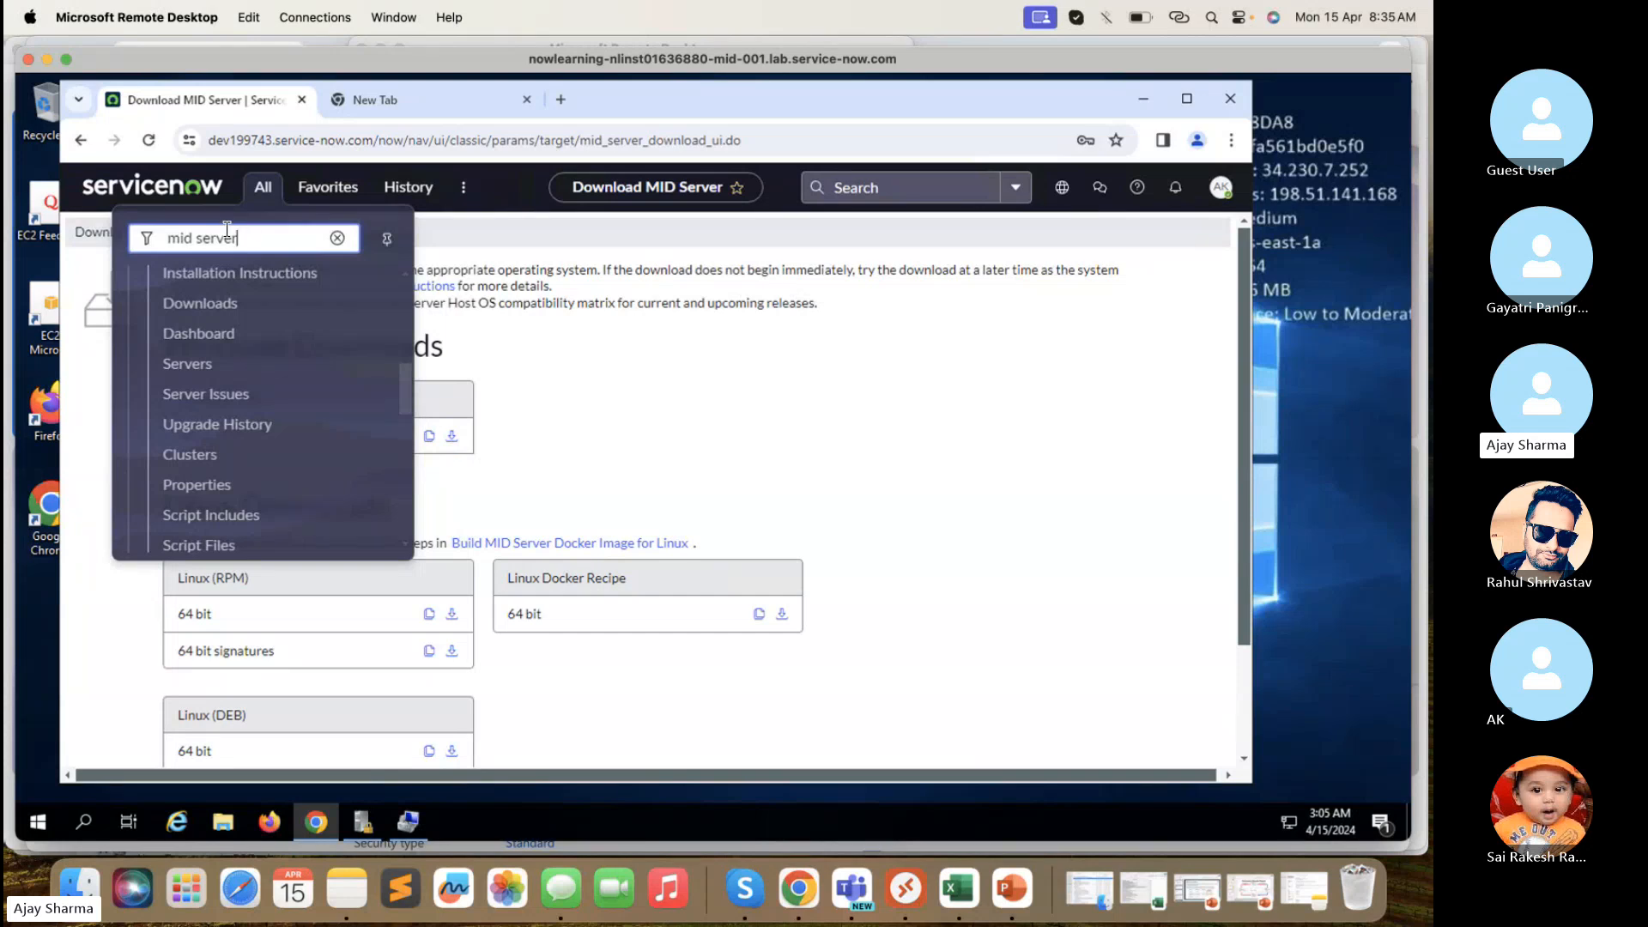
pyautogui.scroll(2, 216, 318)
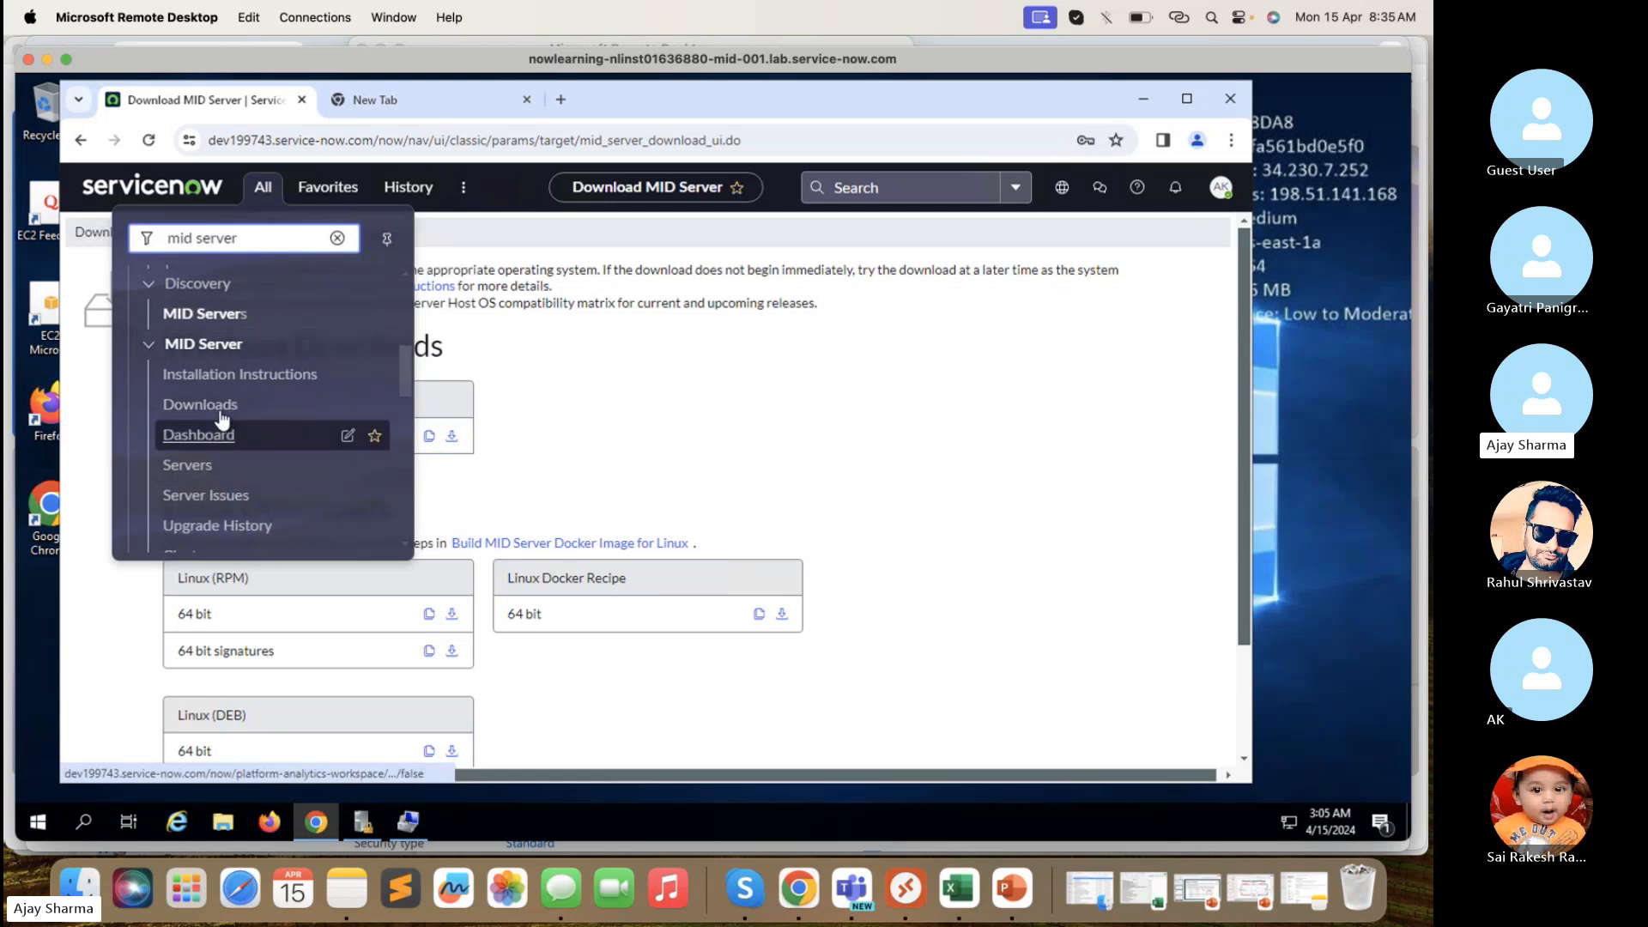
pyautogui.click(622, 445)
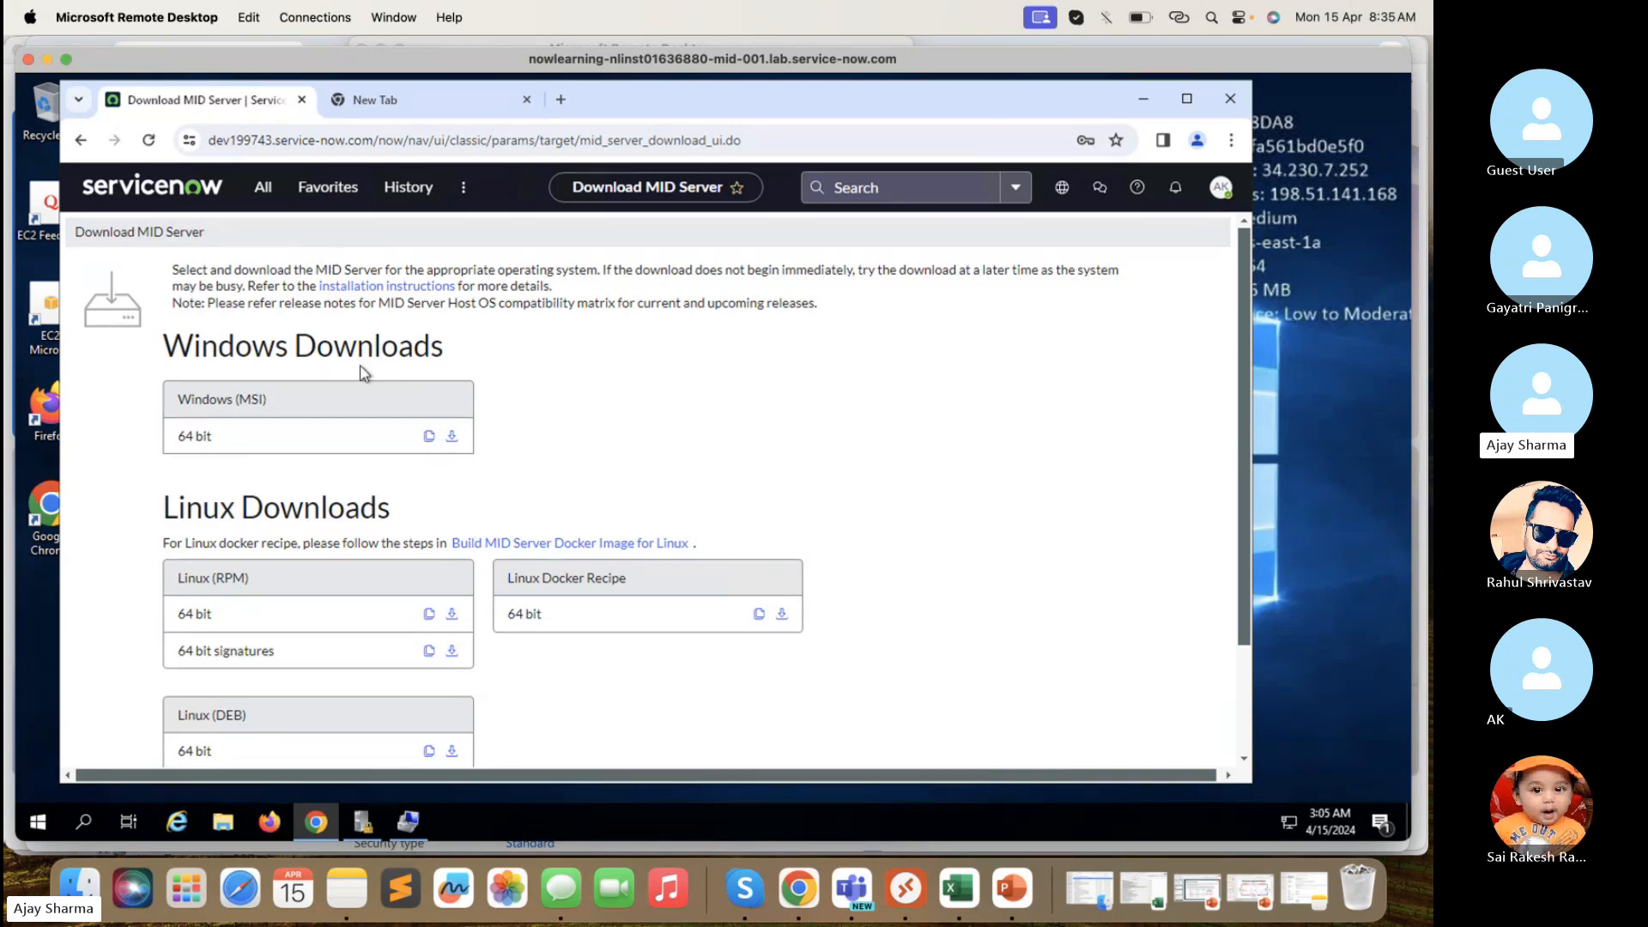
pyautogui.scroll(-1, 361, 371)
pyautogui.scroll(-1, 360, 371)
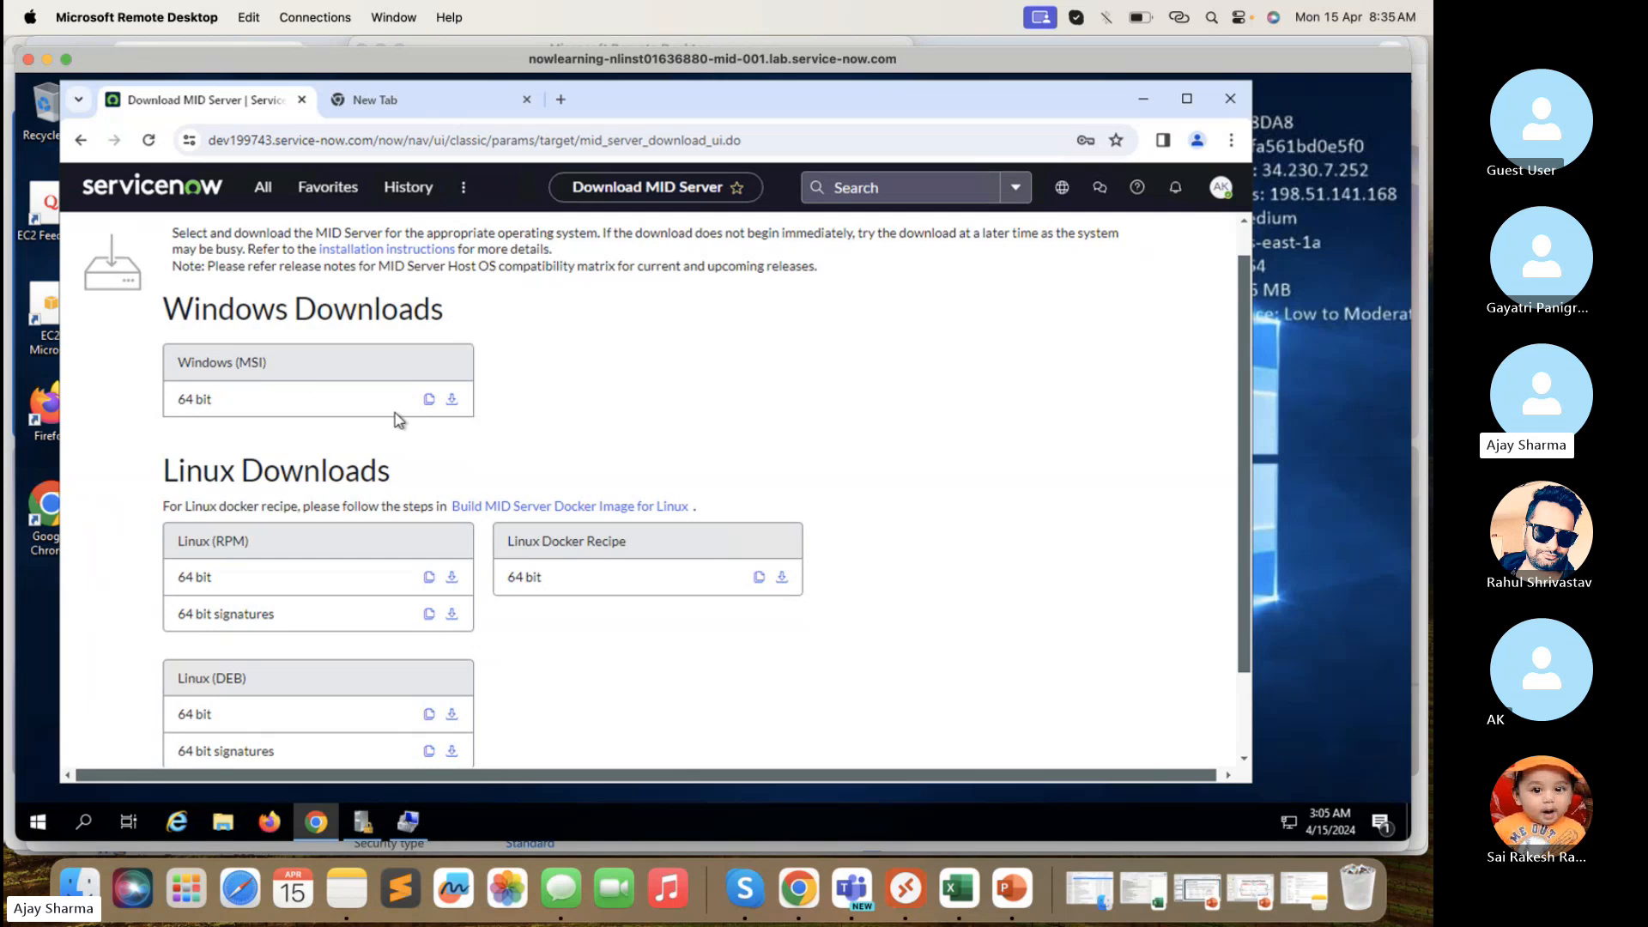
pyautogui.scroll(-3, 261, 390)
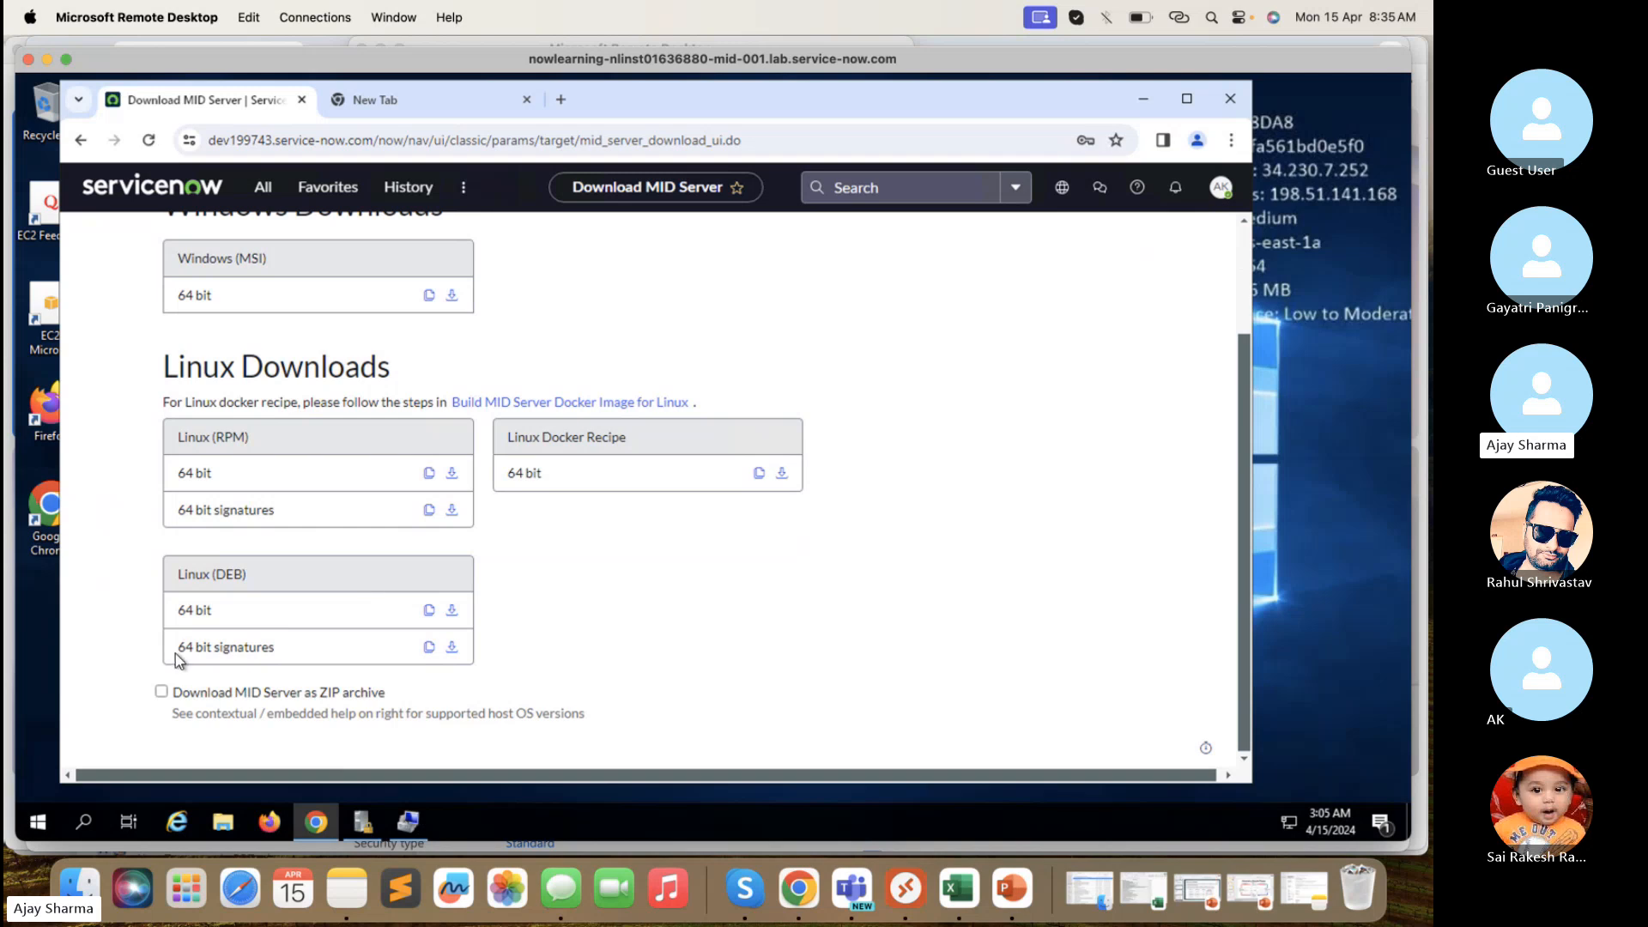
pyautogui.click(161, 691)
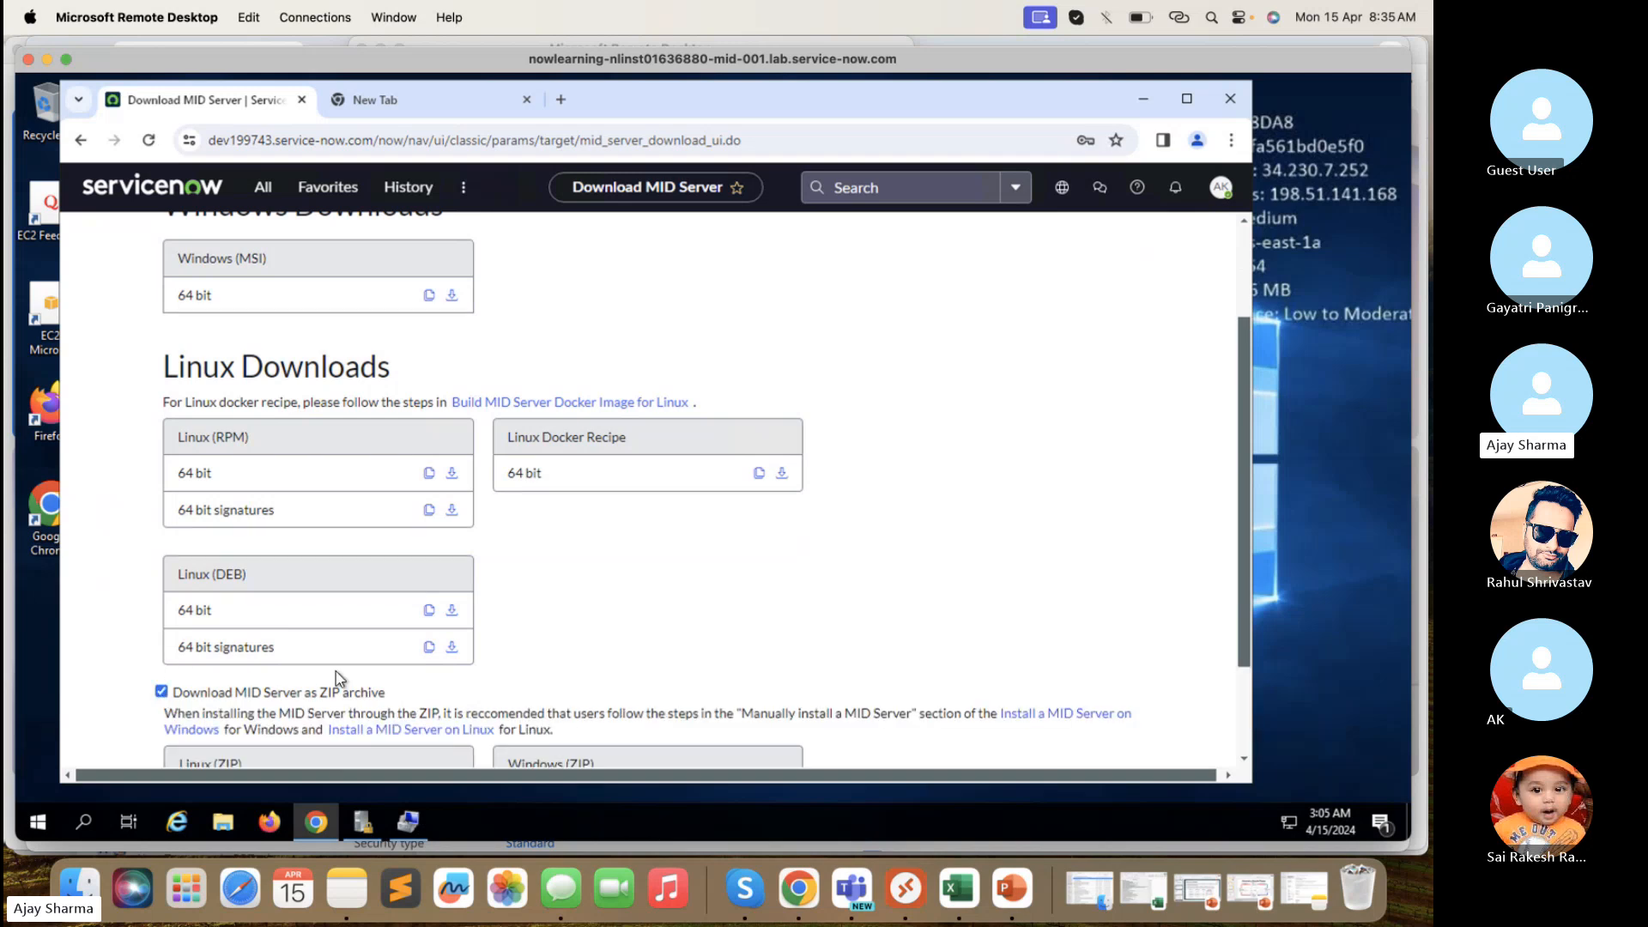
pyautogui.scroll(-2, 336, 678)
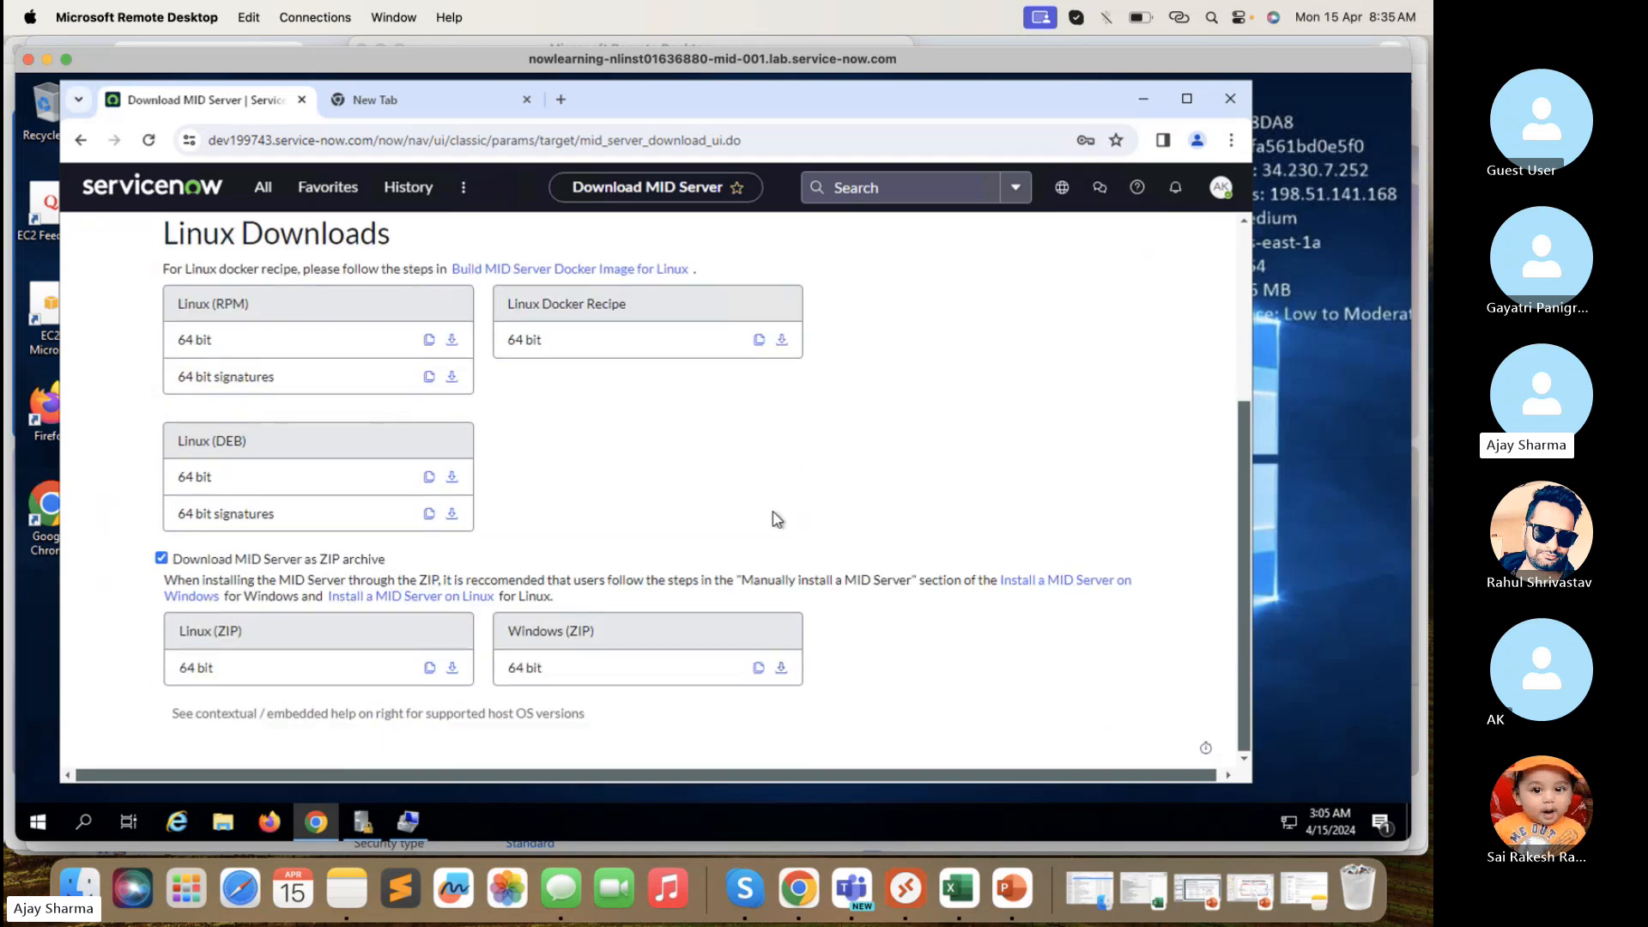
pyautogui.scroll(4, 440, 446)
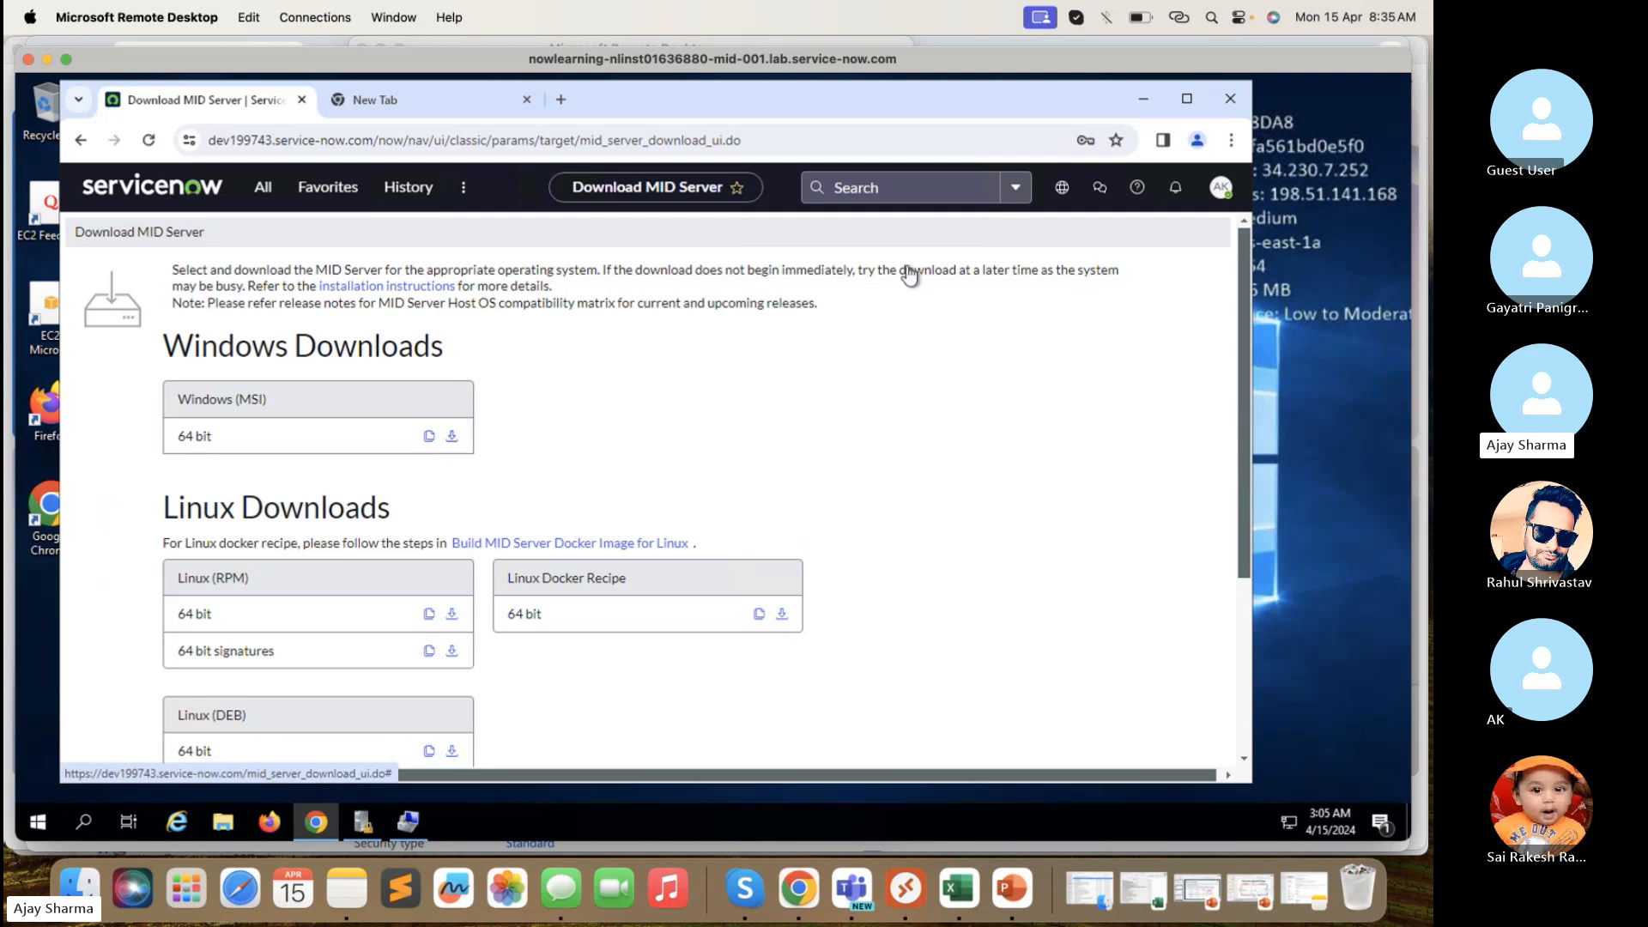
# - Check Chrome's download history for the failed attempts, then download the Windows (MSI) 64 bit installer
pyautogui.click(1220, 189)
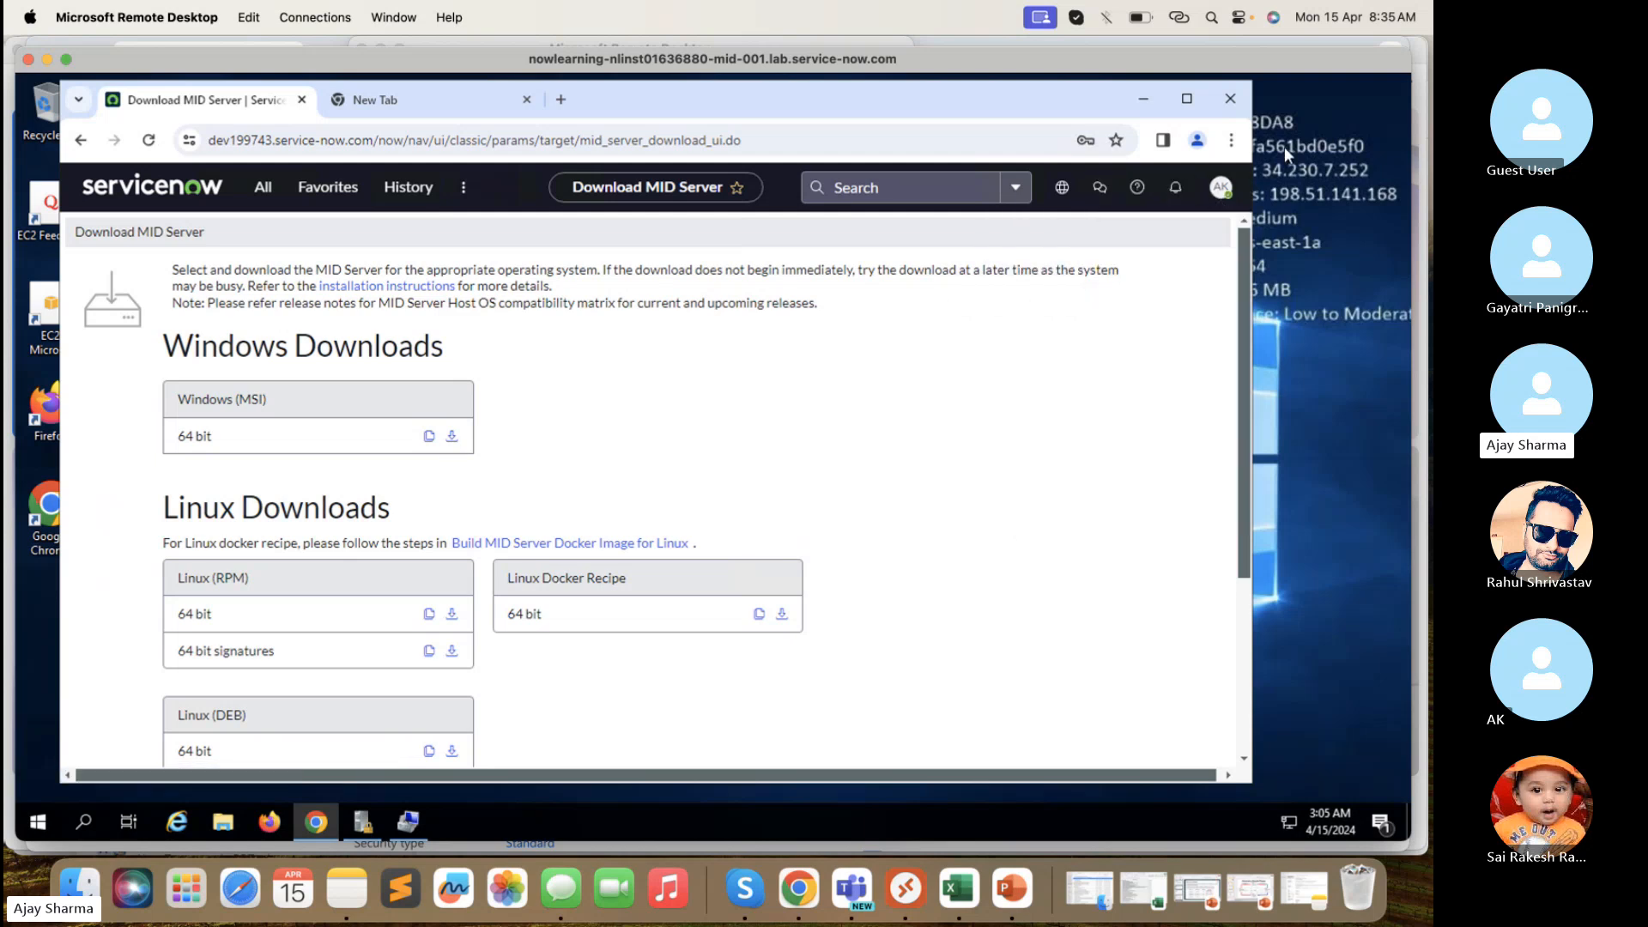
pyautogui.click(1231, 140)
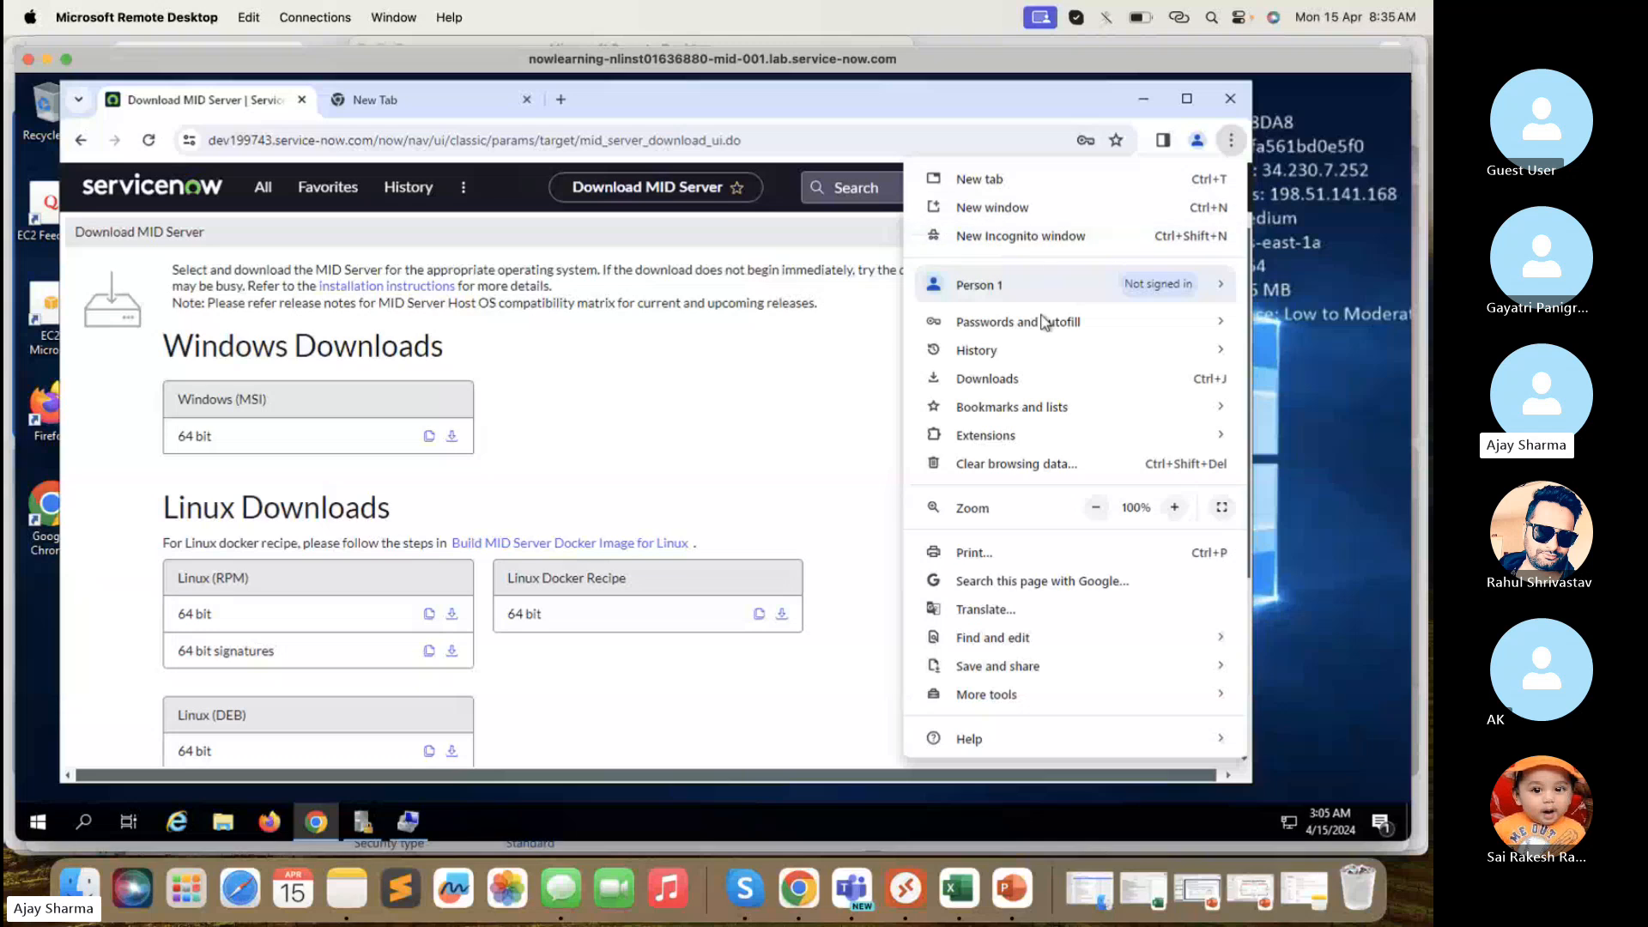
pyautogui.click(987, 378)
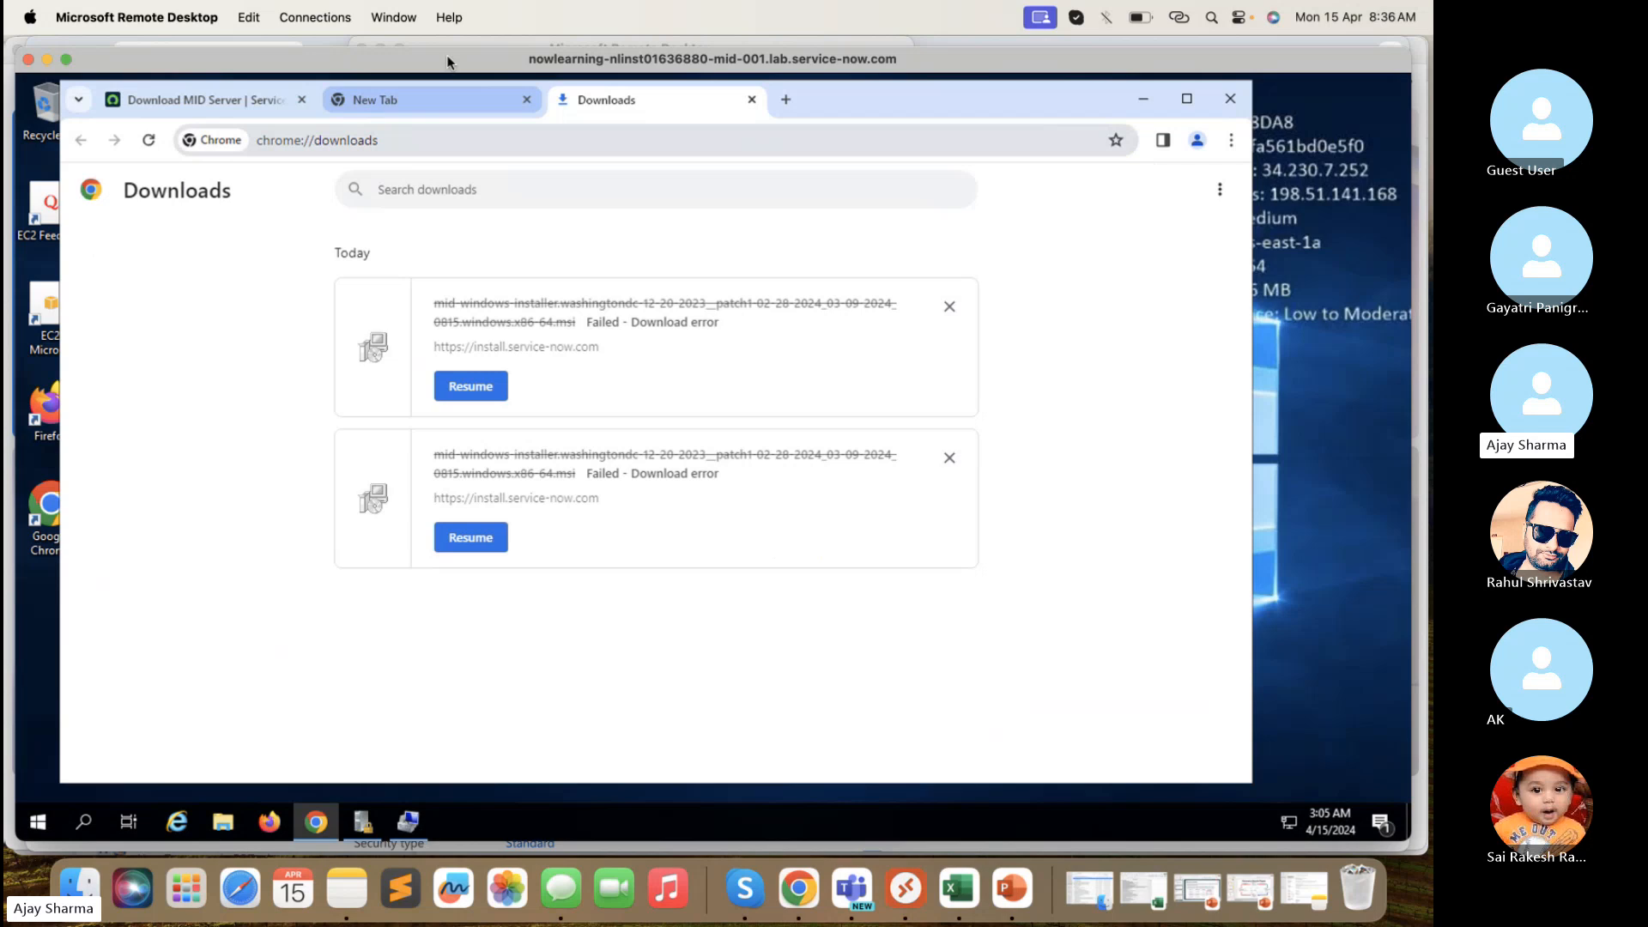
pyautogui.hotkey('ctrl', '1')
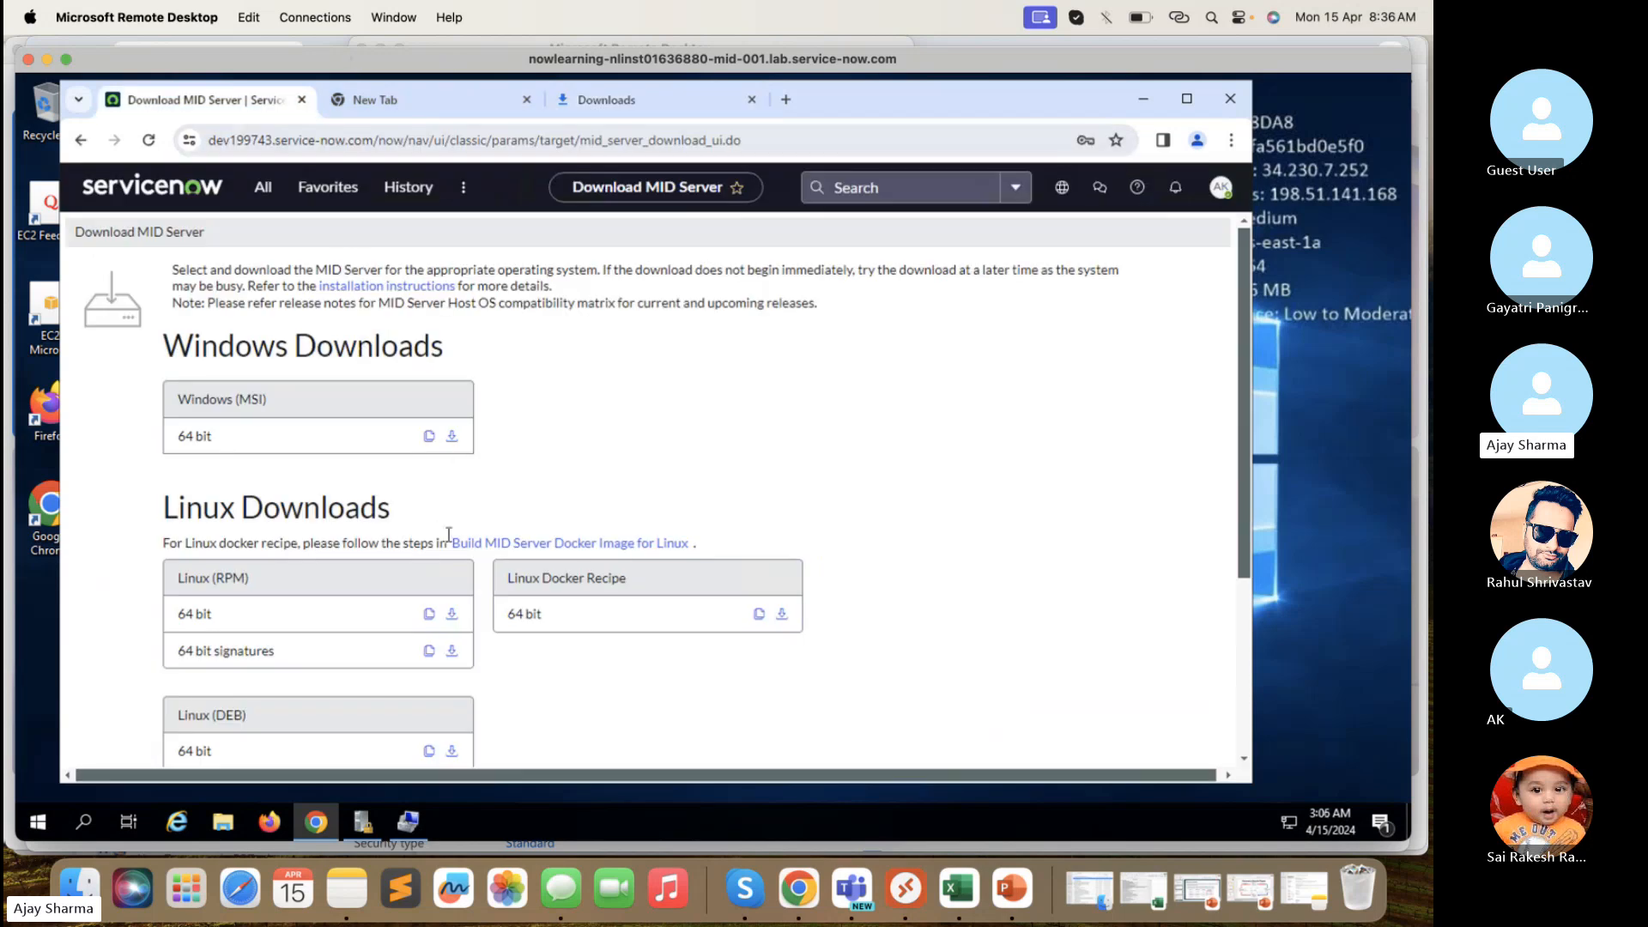
pyautogui.click(452, 436)
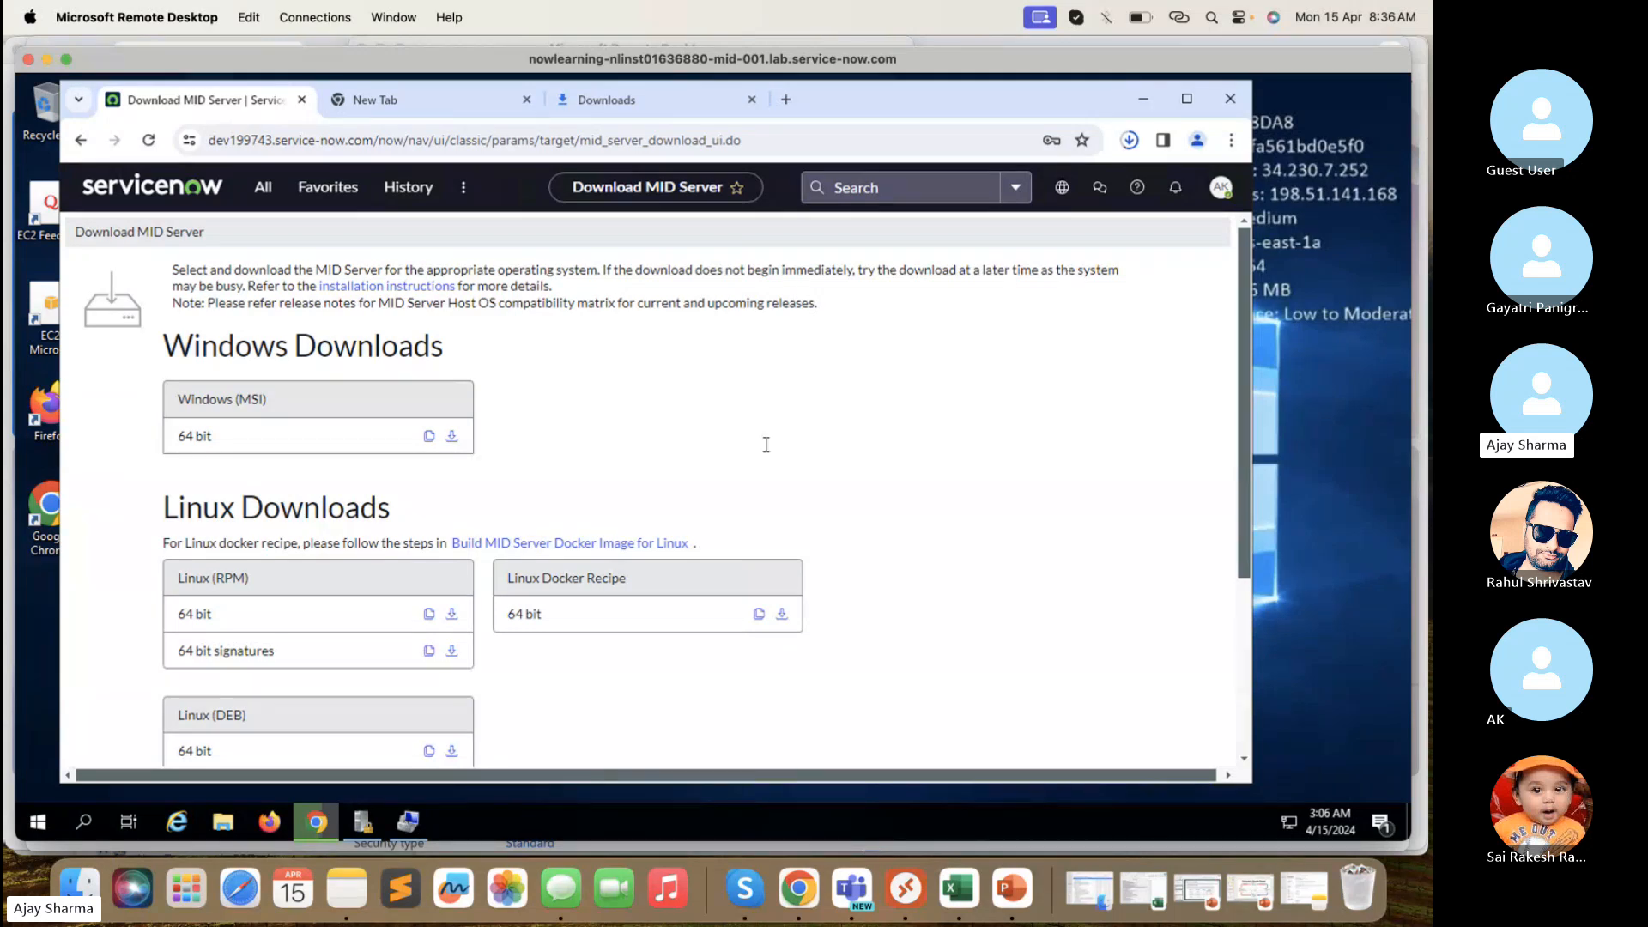
pyautogui.moveTo(415, 824)
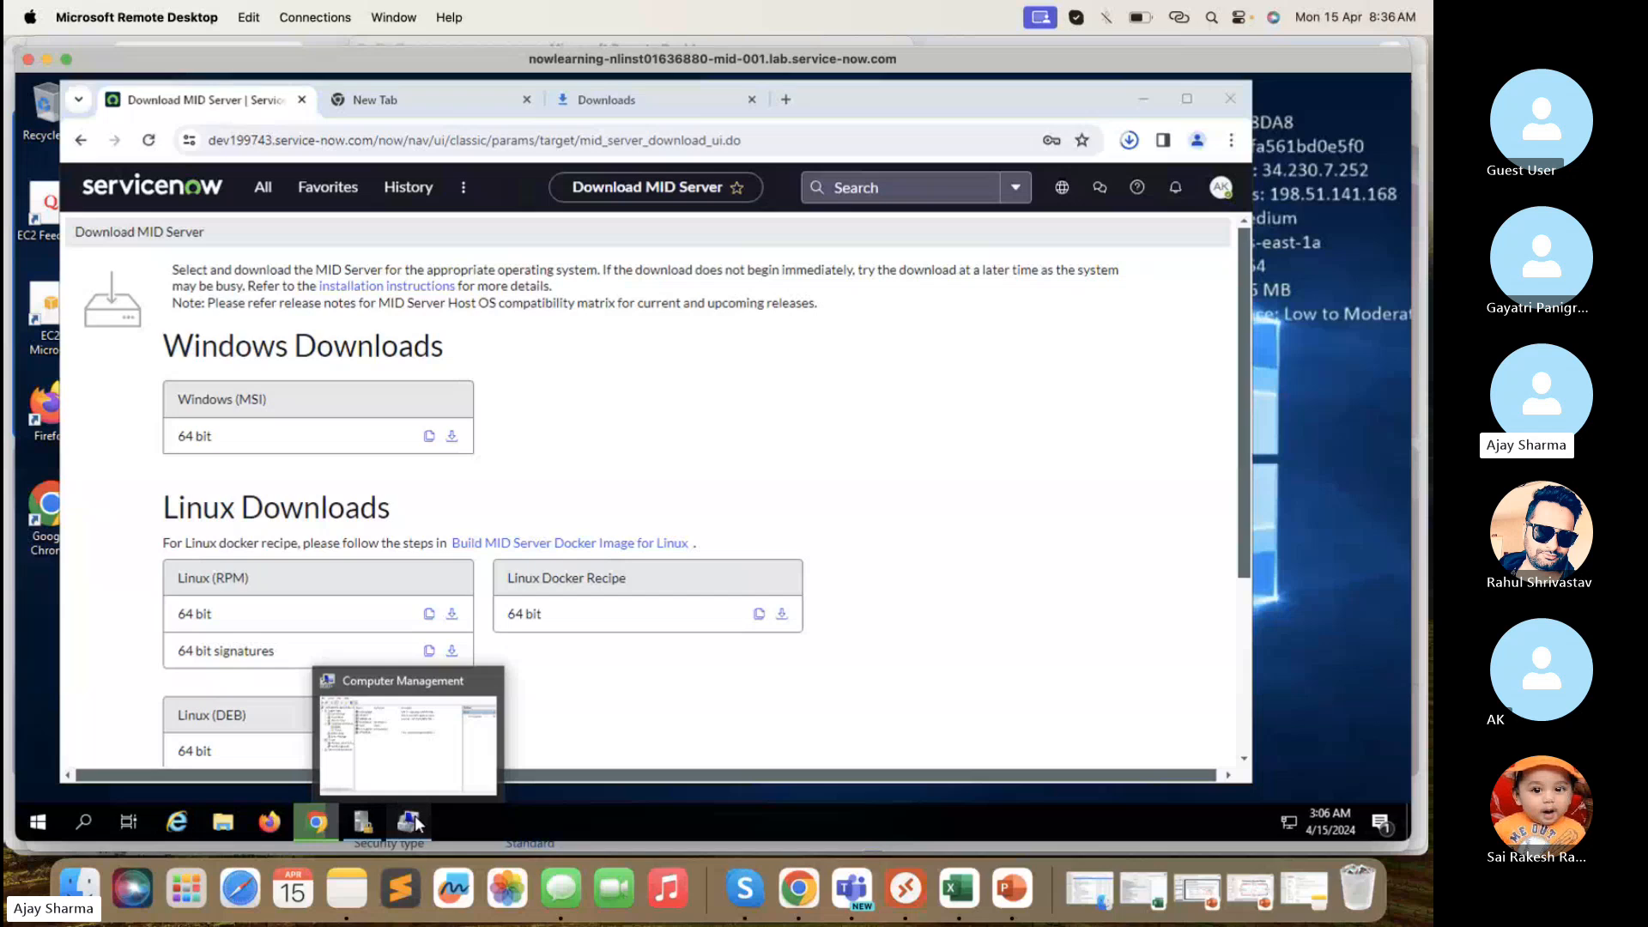
# - Bring Computer Management forward, list Local Users and Groups > Users, and enlarge its window
pyautogui.click(377, 744)
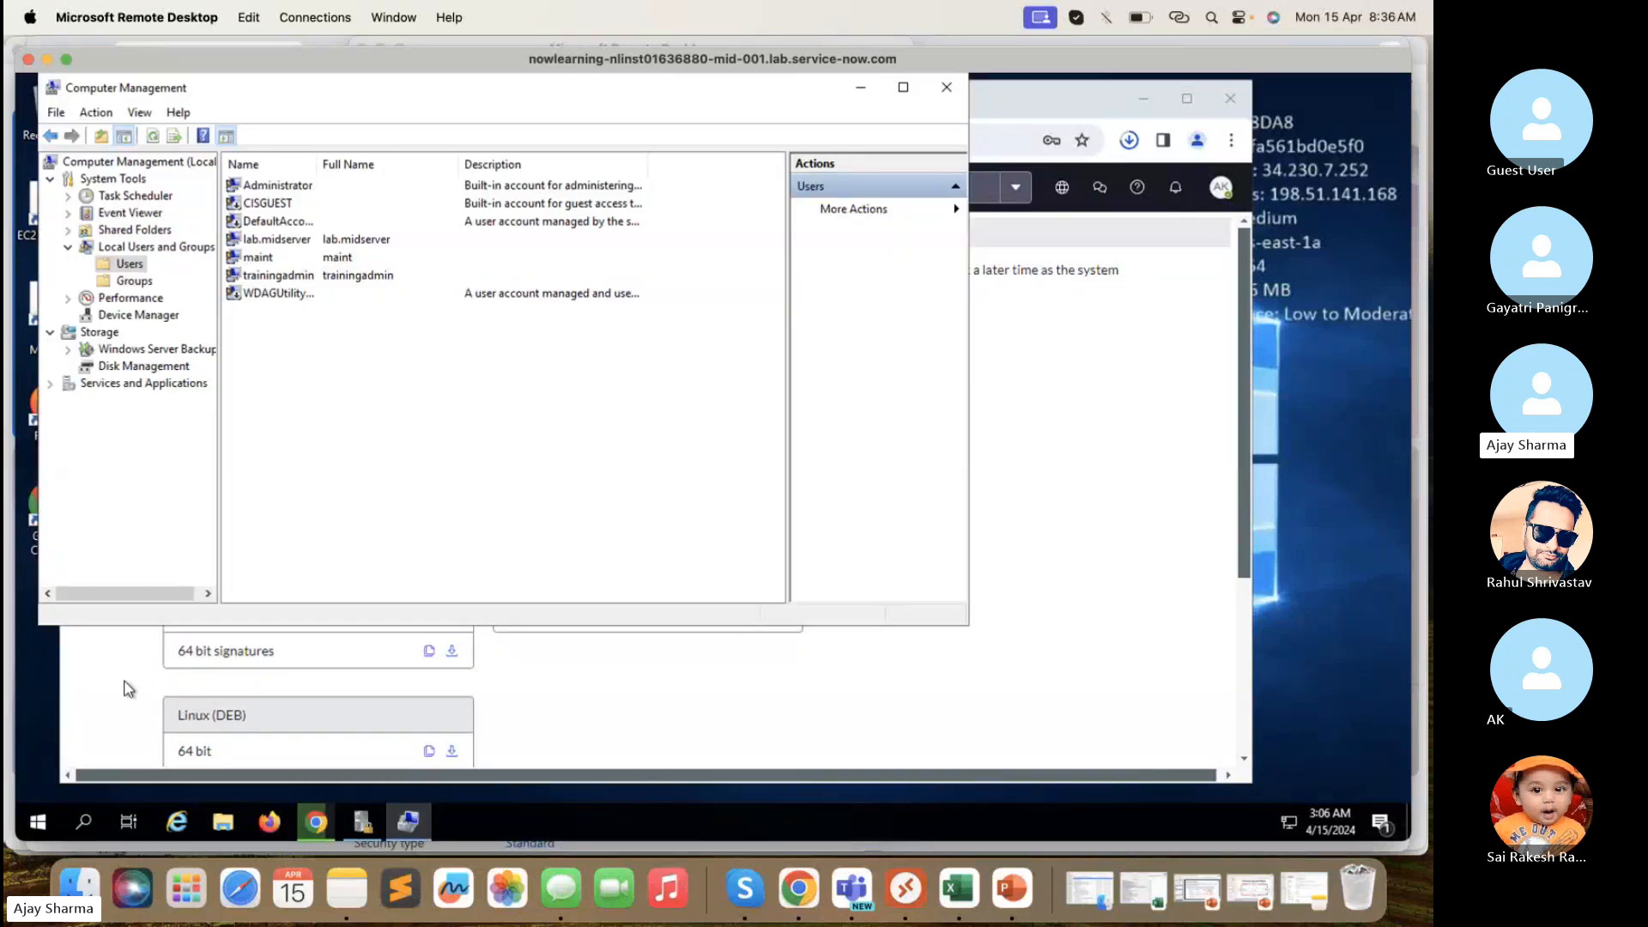
pyautogui.click(47, 822)
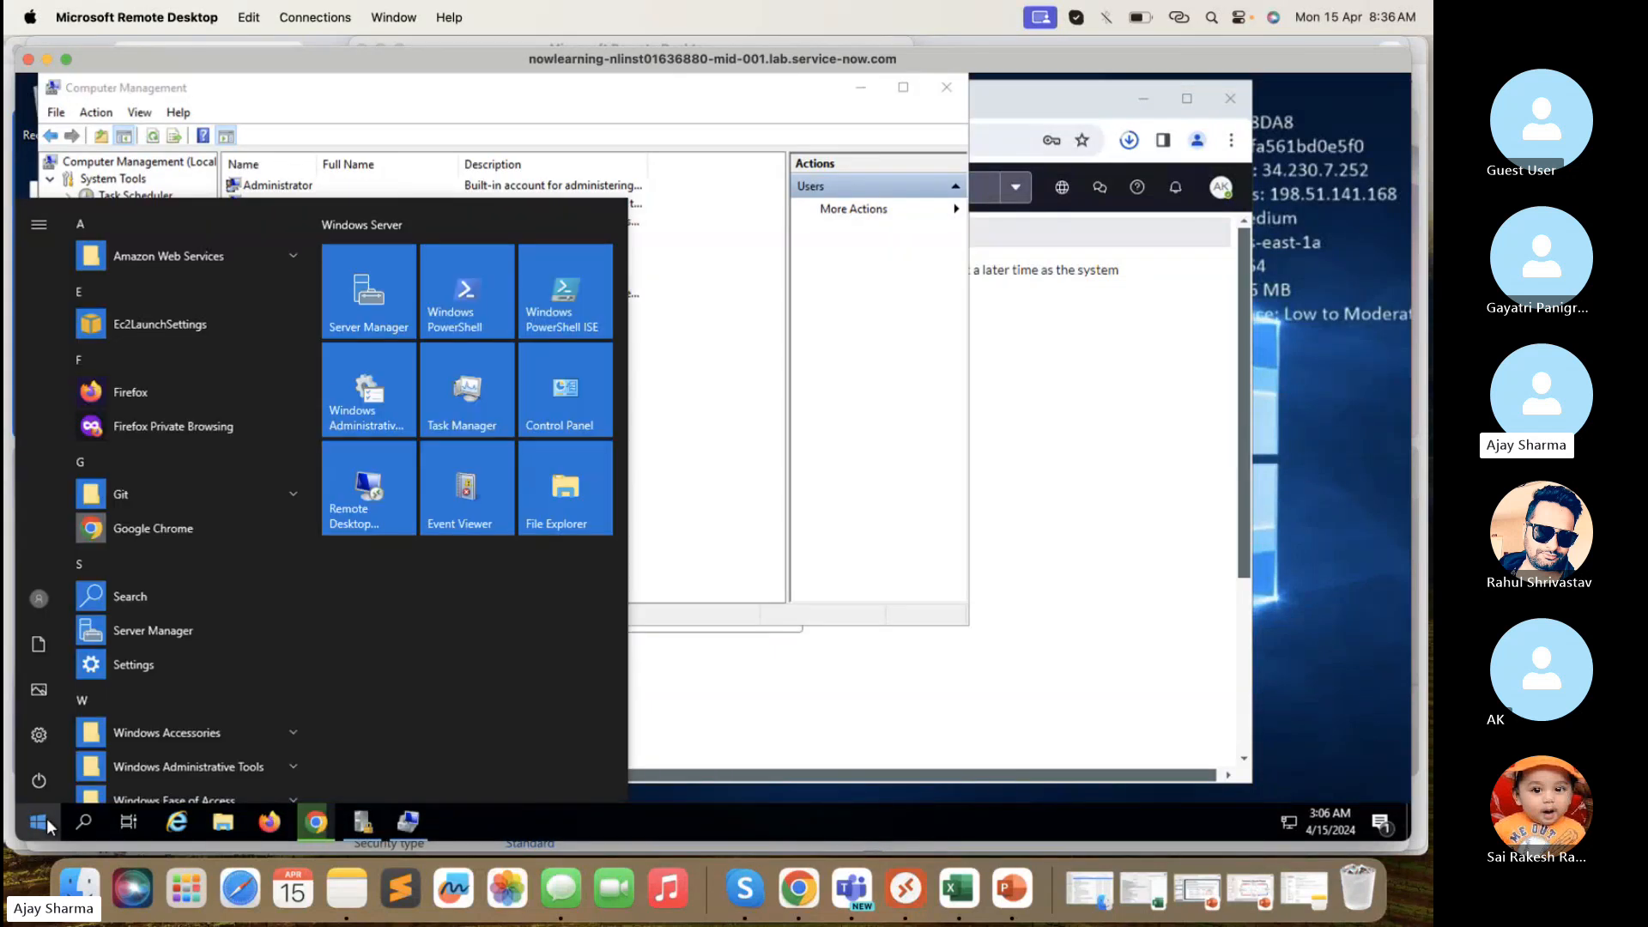
pyautogui.write('computer')
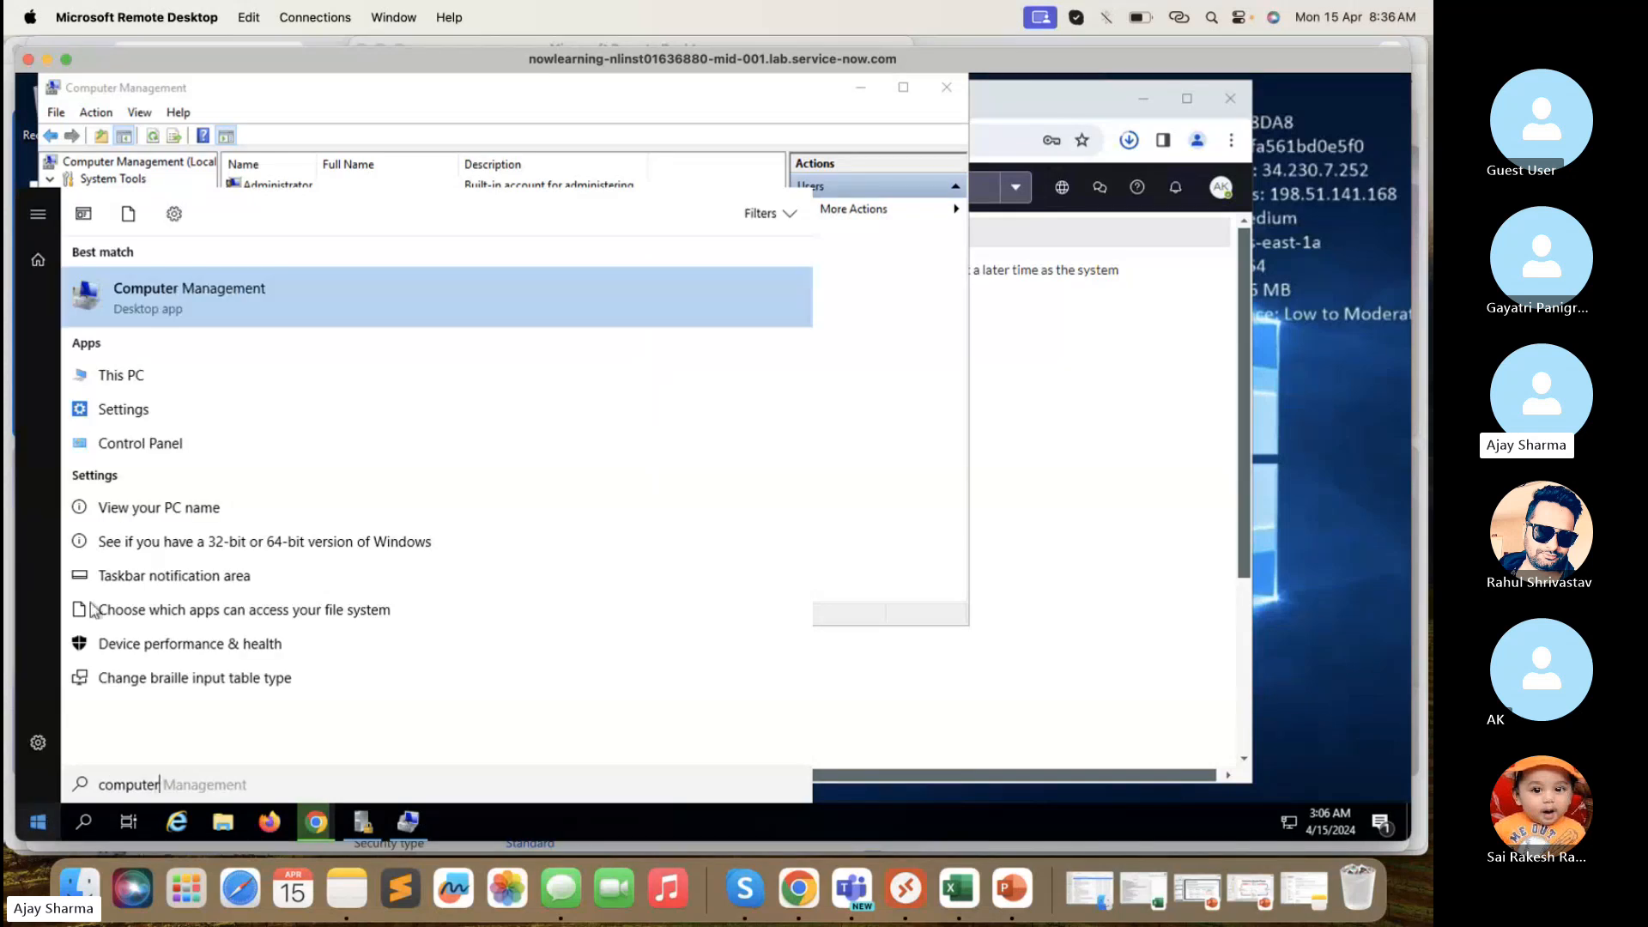
pyautogui.click(877, 310)
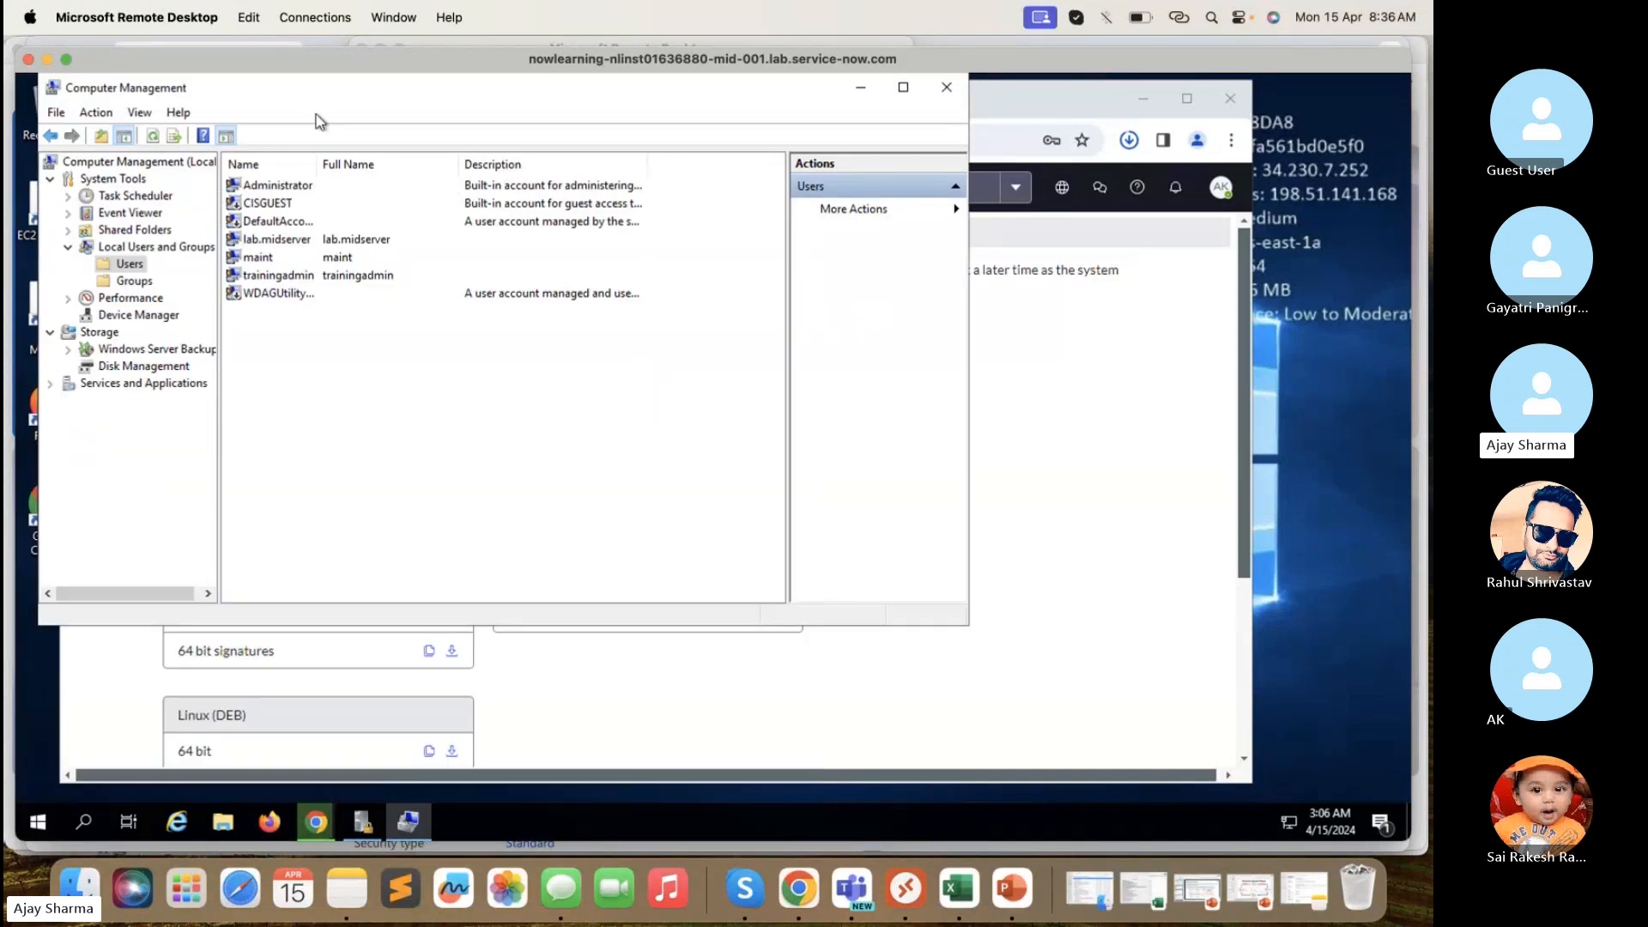
pyautogui.click(149, 248)
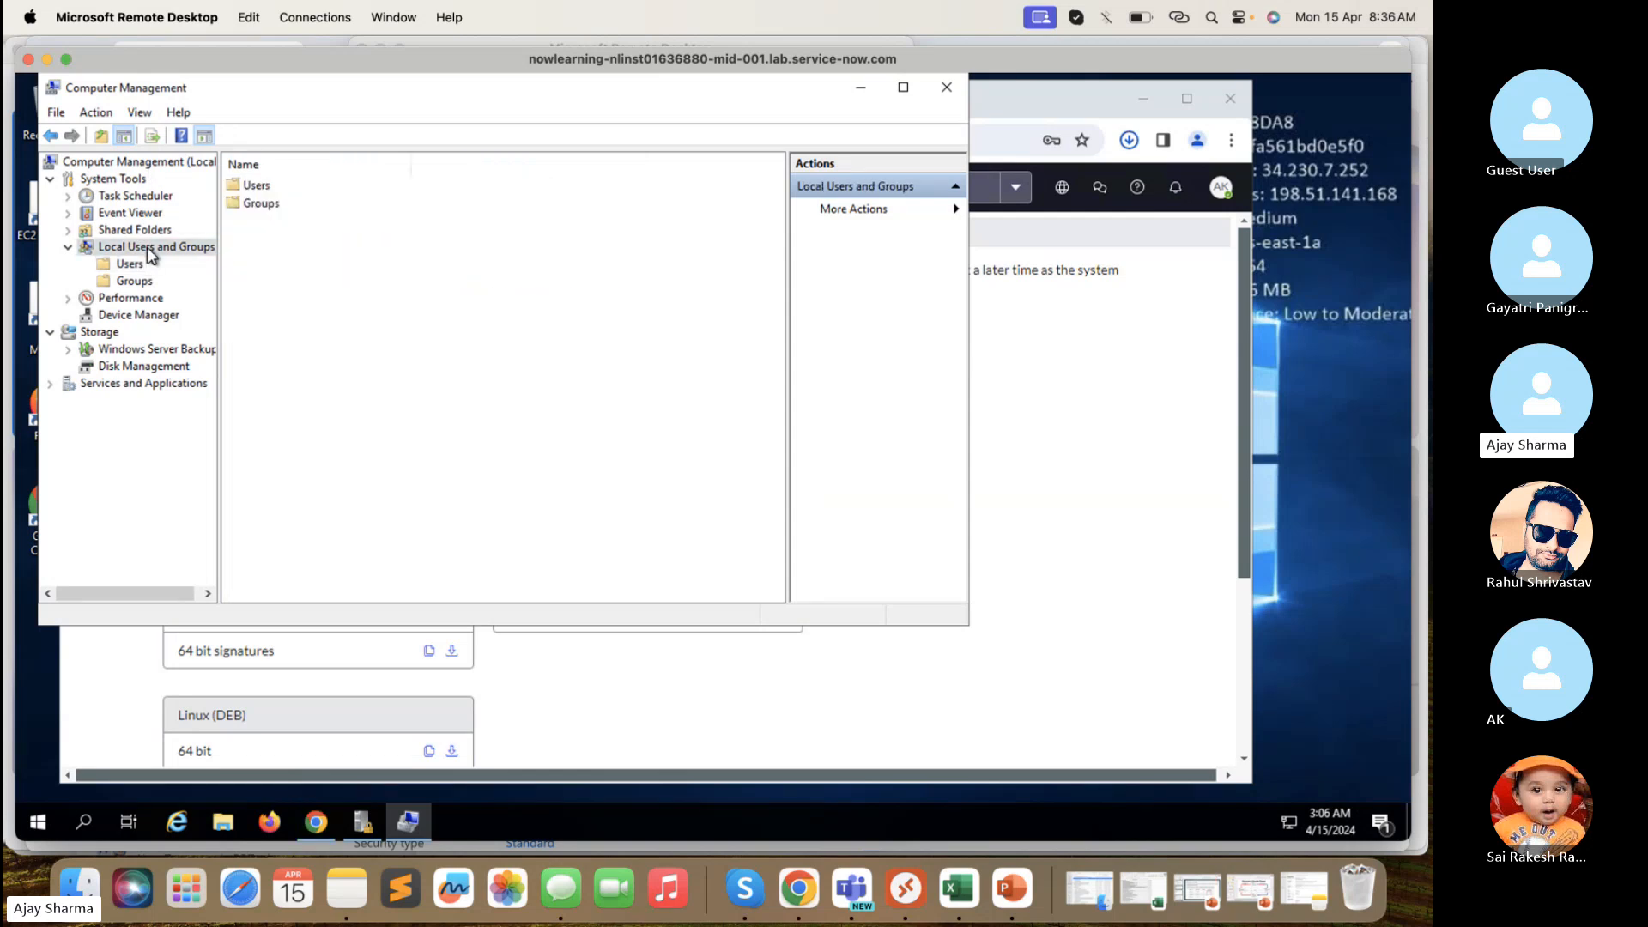
pyautogui.click(131, 265)
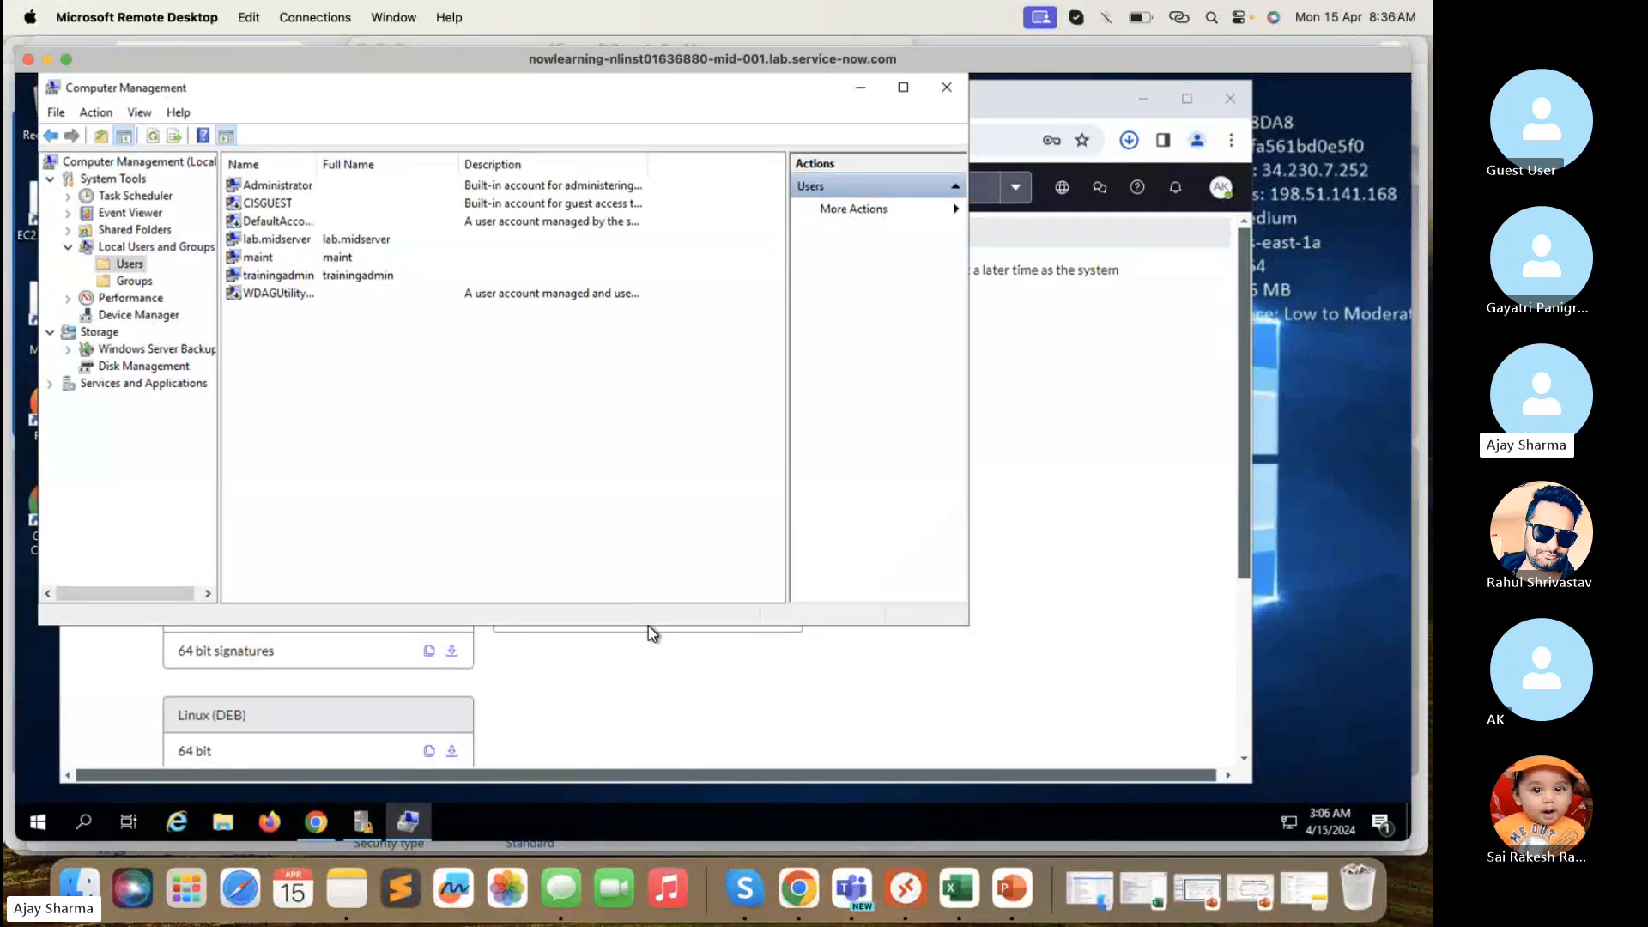
pyautogui.moveTo(648, 628); pyautogui.dragTo(635, 737)
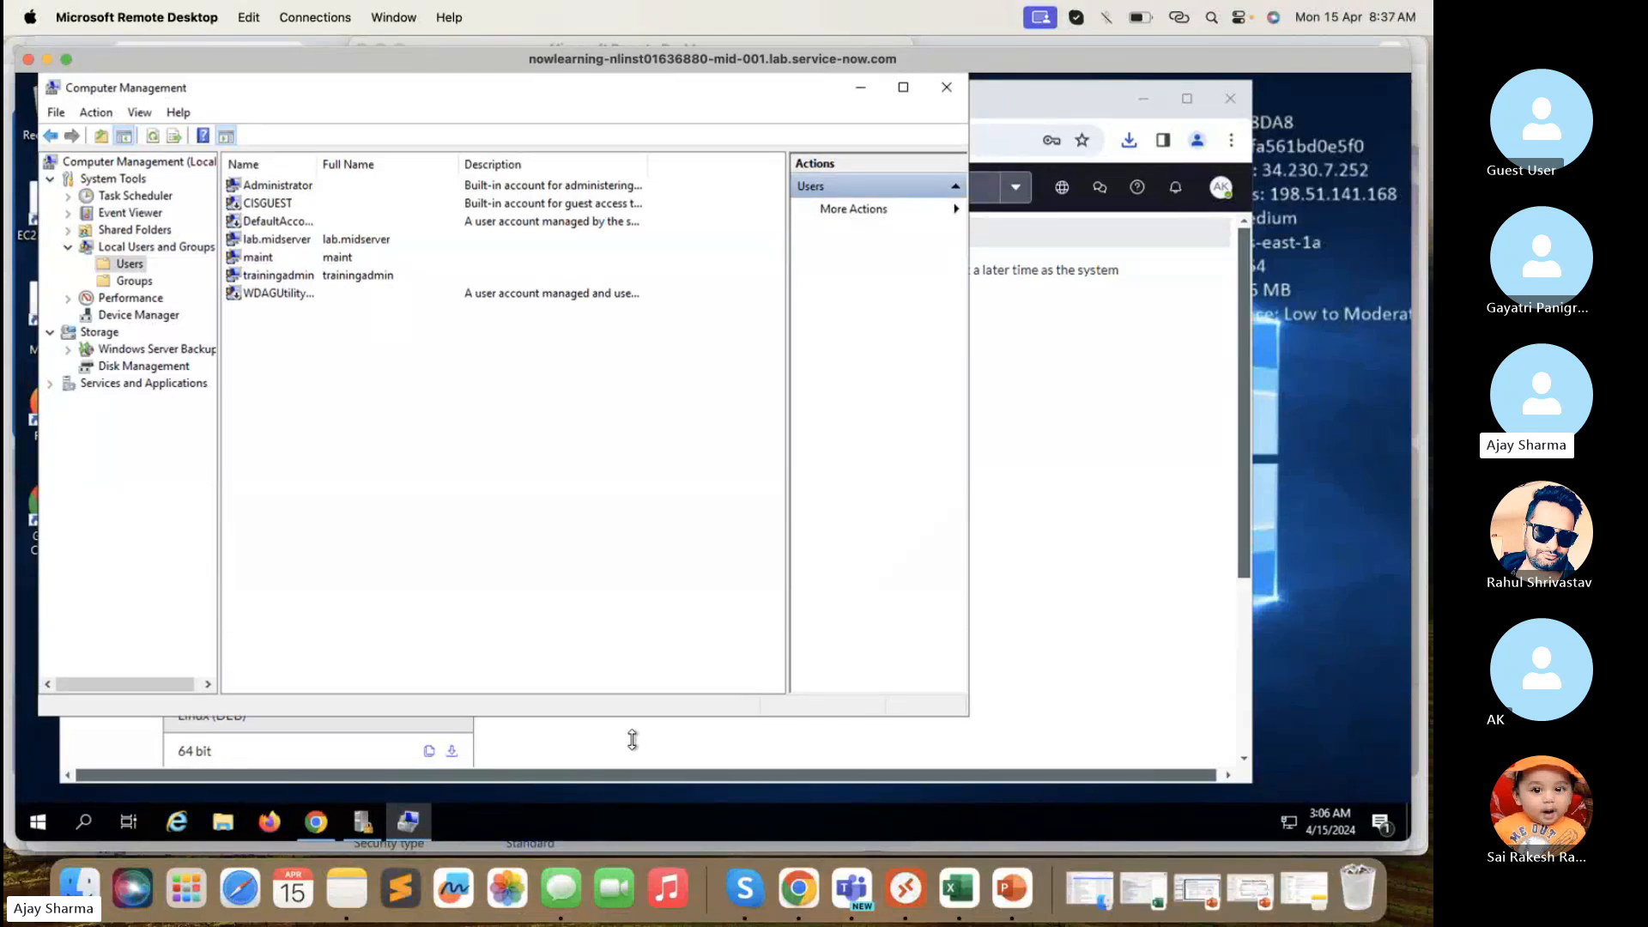
pyautogui.moveTo(973, 393); pyautogui.dragTo(1203, 422)
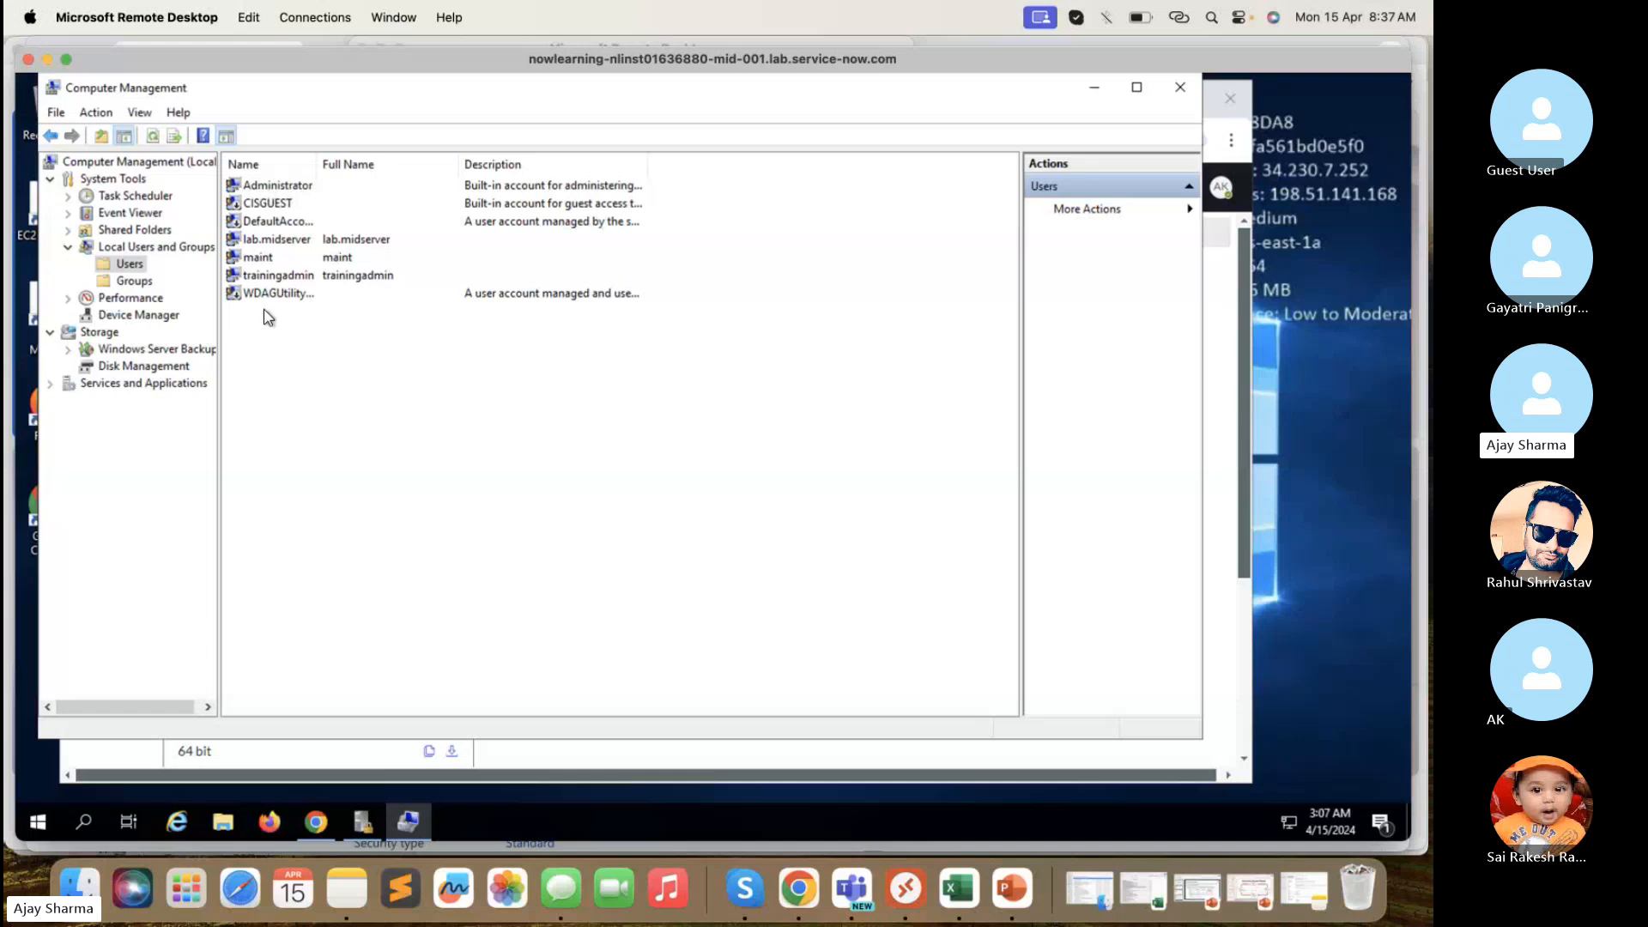
# - Select the lab.midserver account and expand More Actions in the Users action pane
pyautogui.click(286, 247)
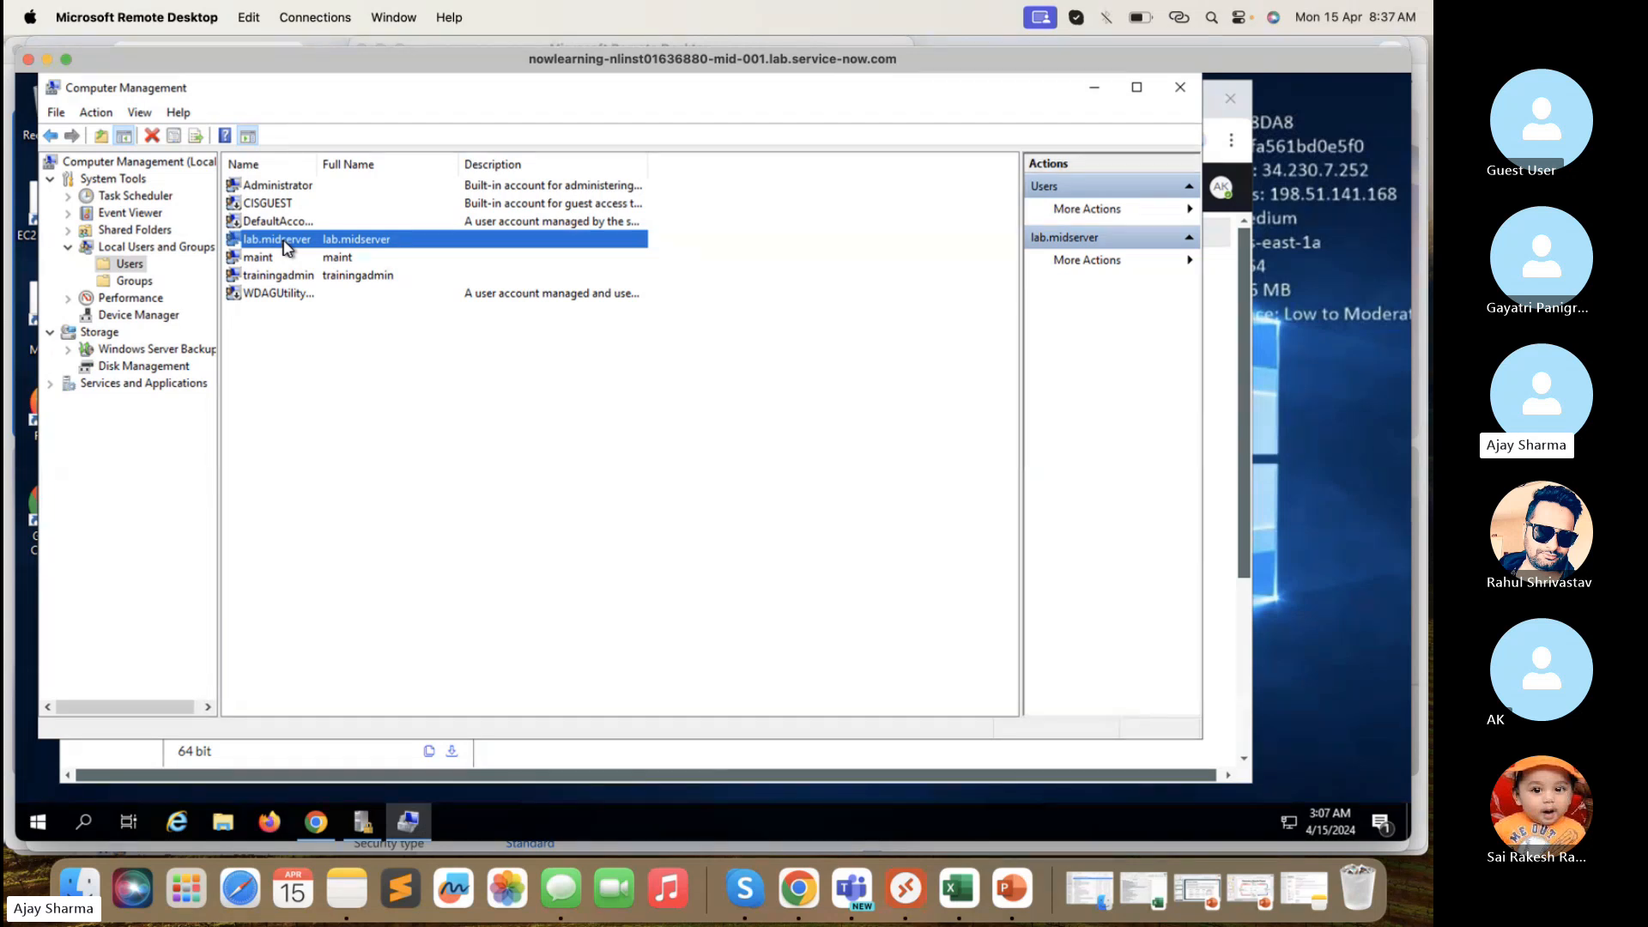
pyautogui.click(1188, 191)
pyautogui.click(1188, 191)
pyautogui.click(1193, 211)
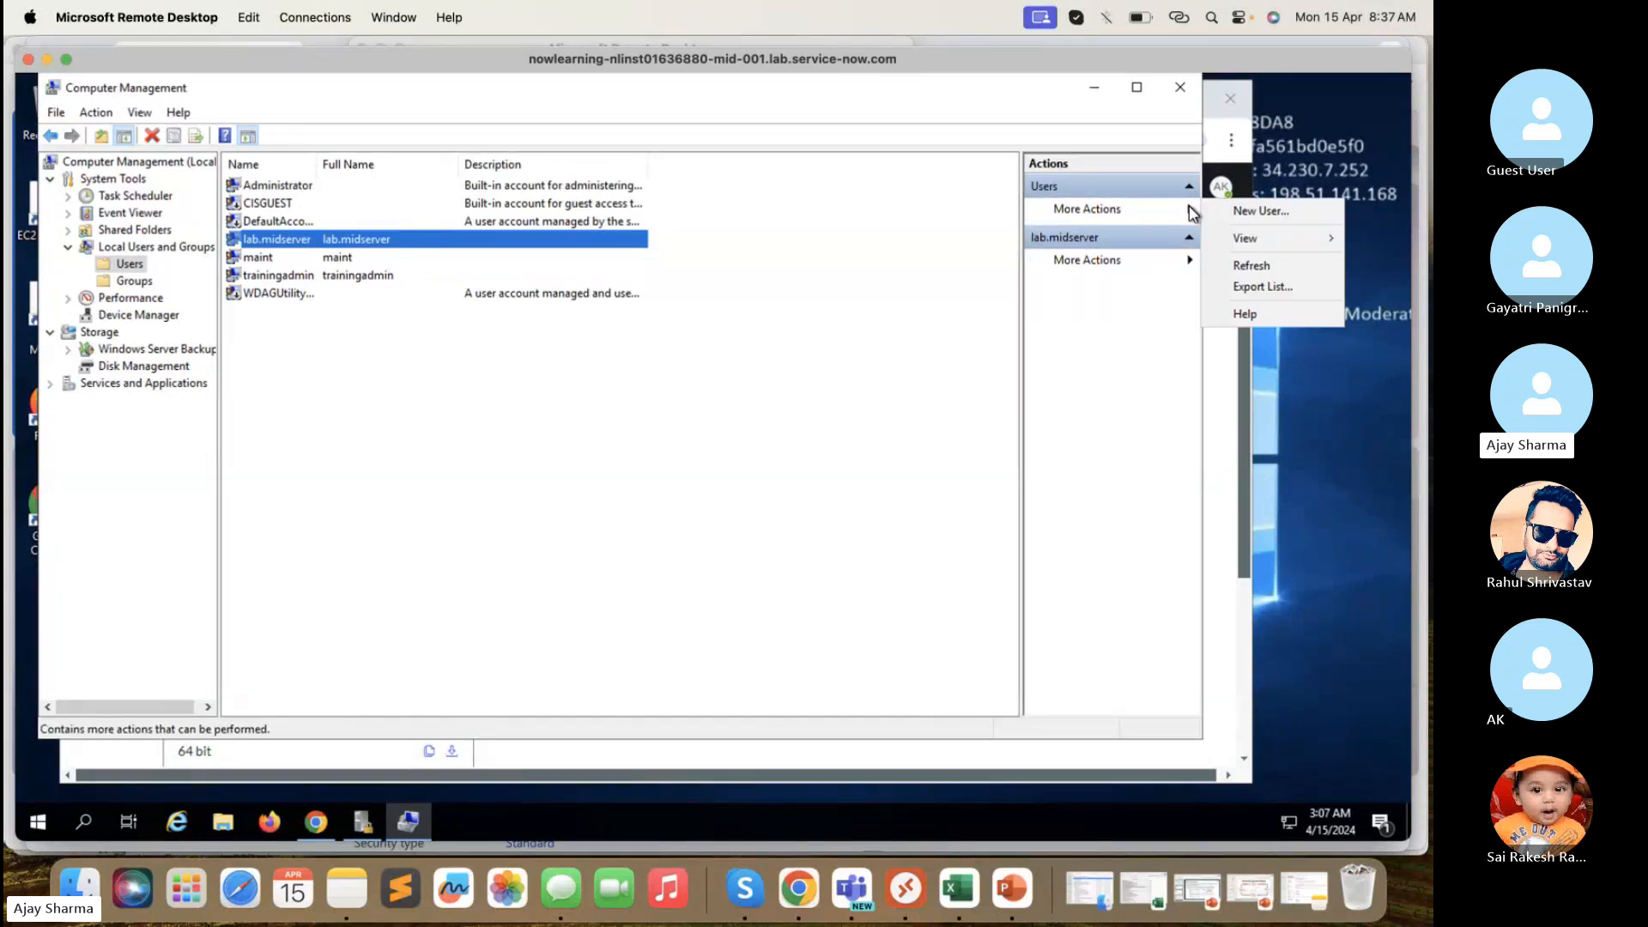
# - Start a New User with user name Mid_Server_PDI and full name Mid Server PDI
pyautogui.click(1268, 213)
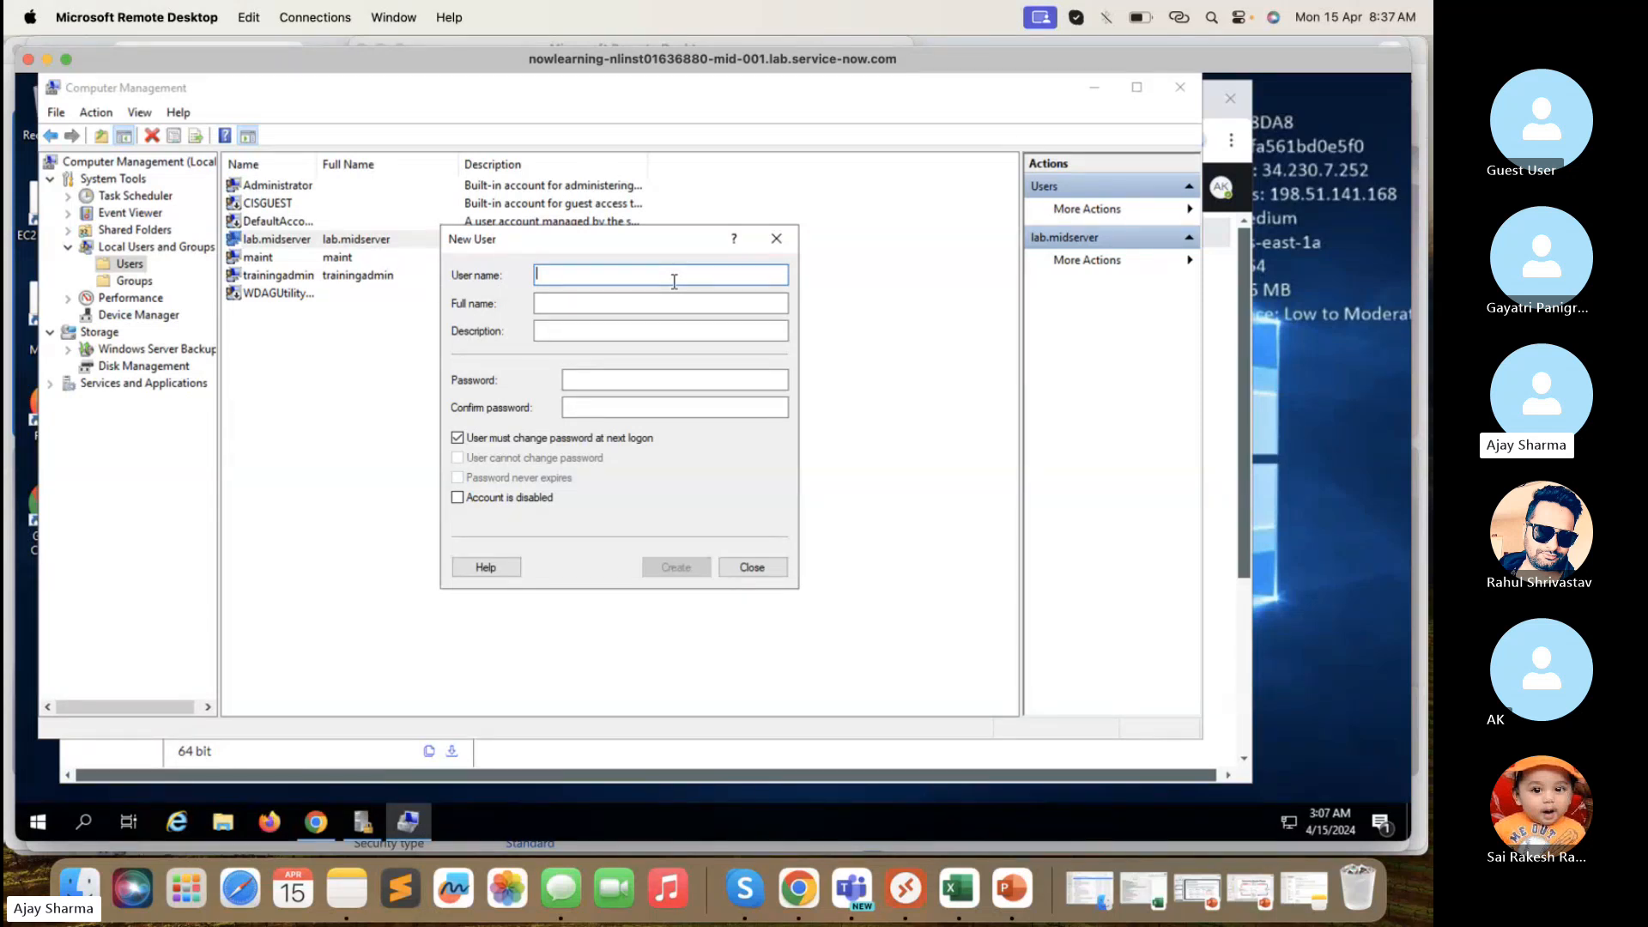
pyautogui.write('Mid')
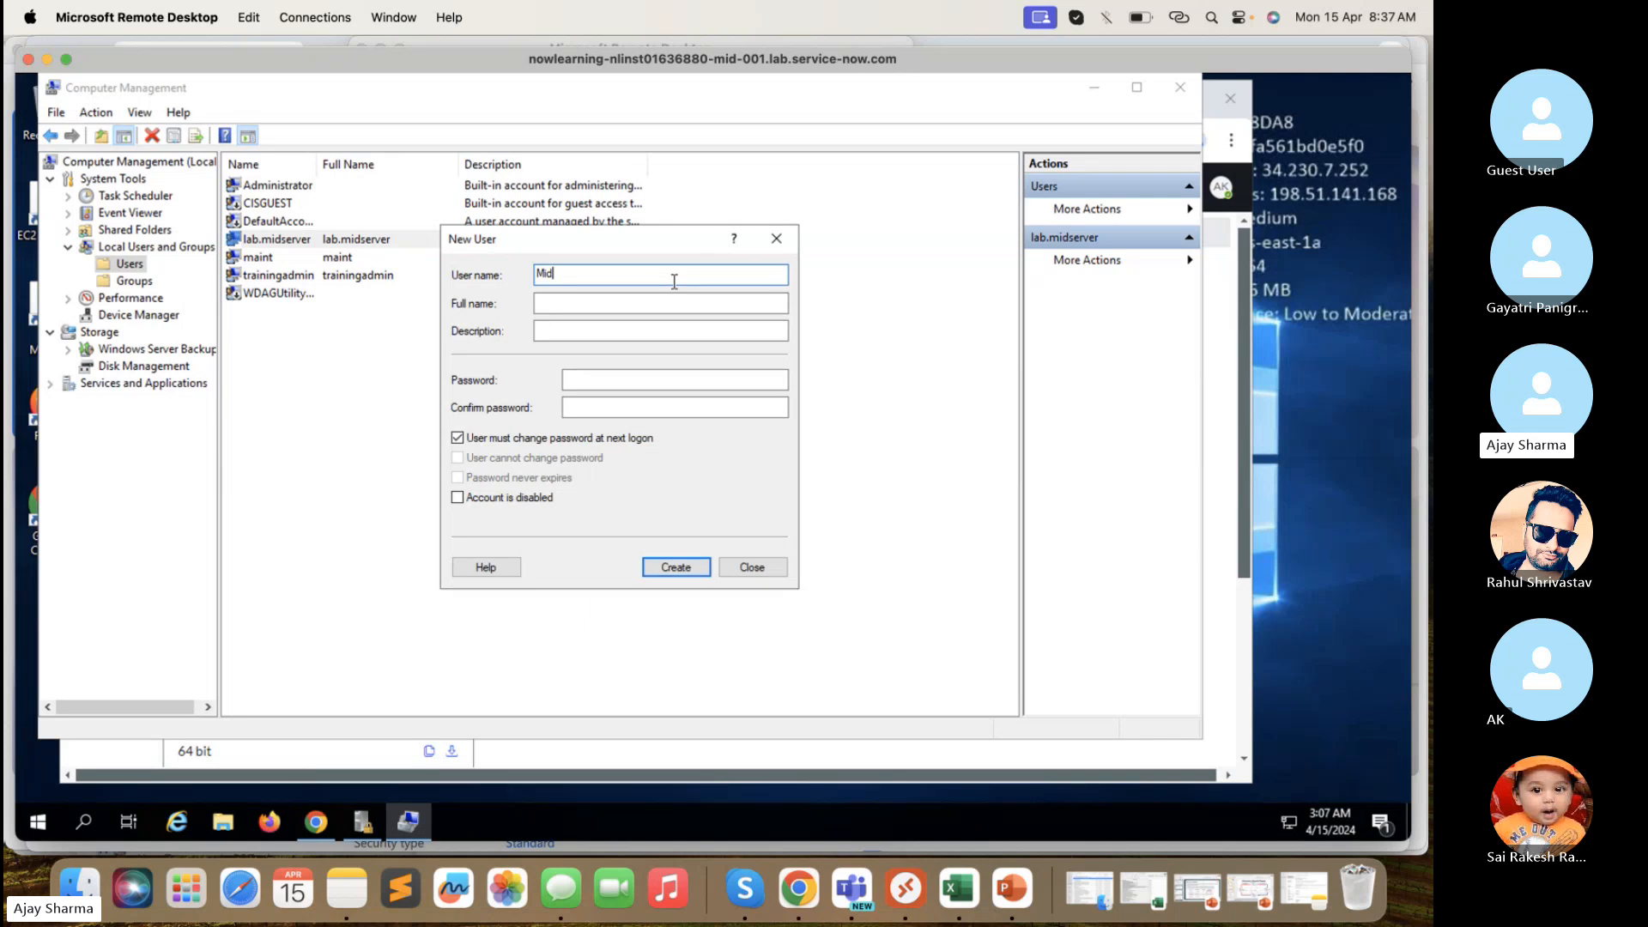
pyautogui.write('_Server_PDI')
pyautogui.click(623, 306)
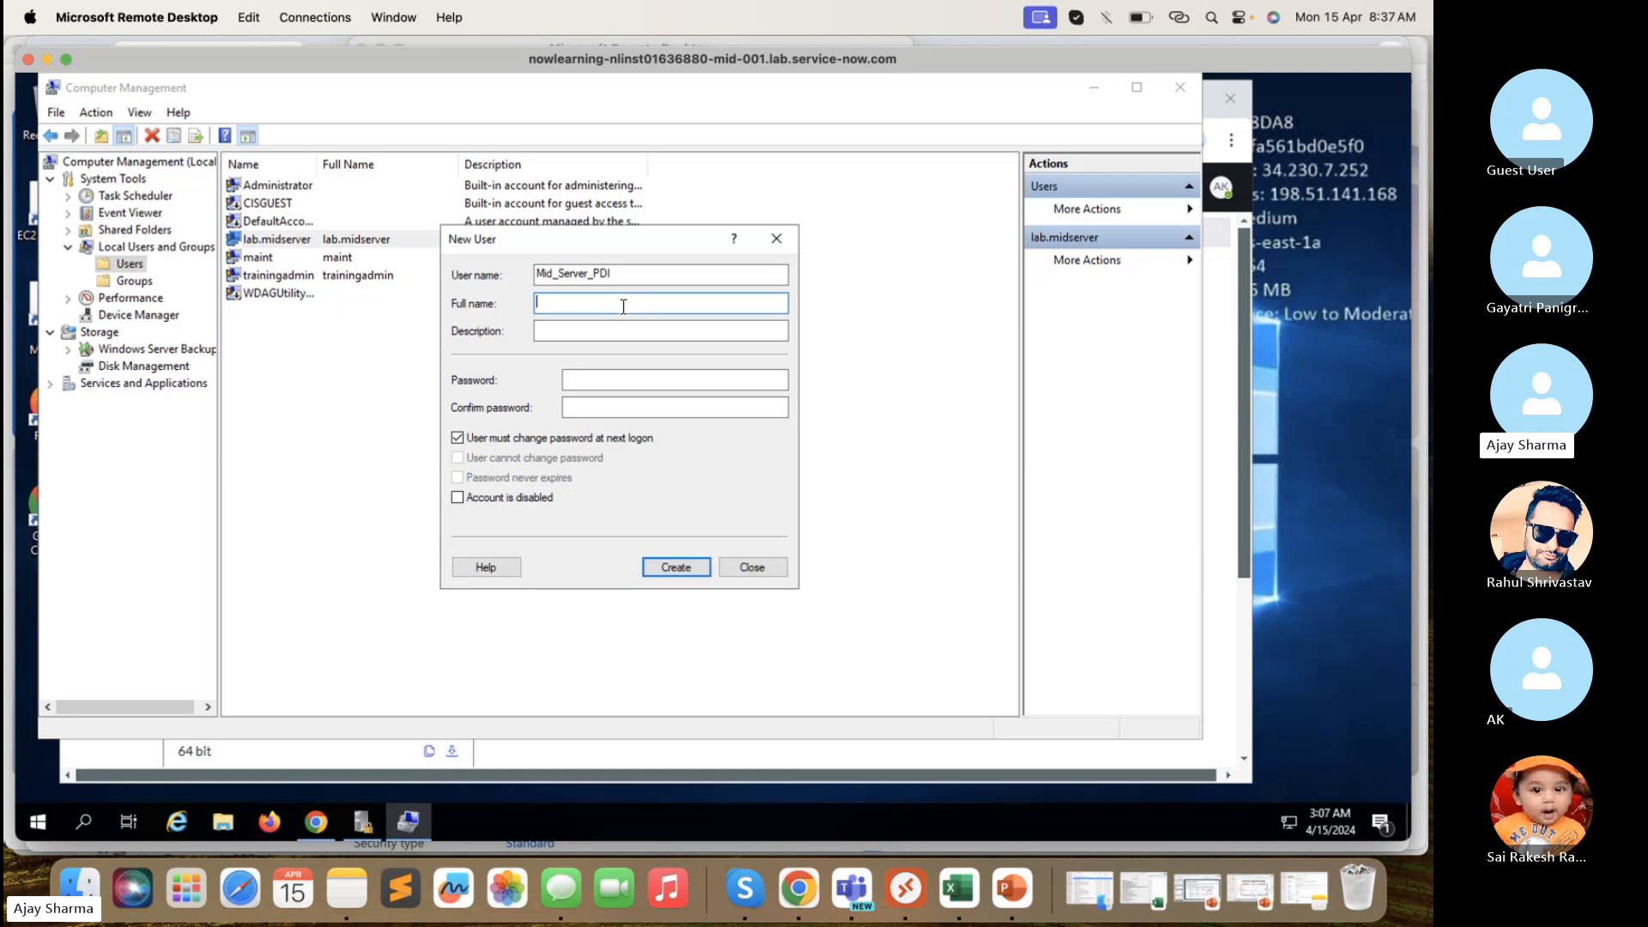
pyautogui.write('Mid Server PDI')
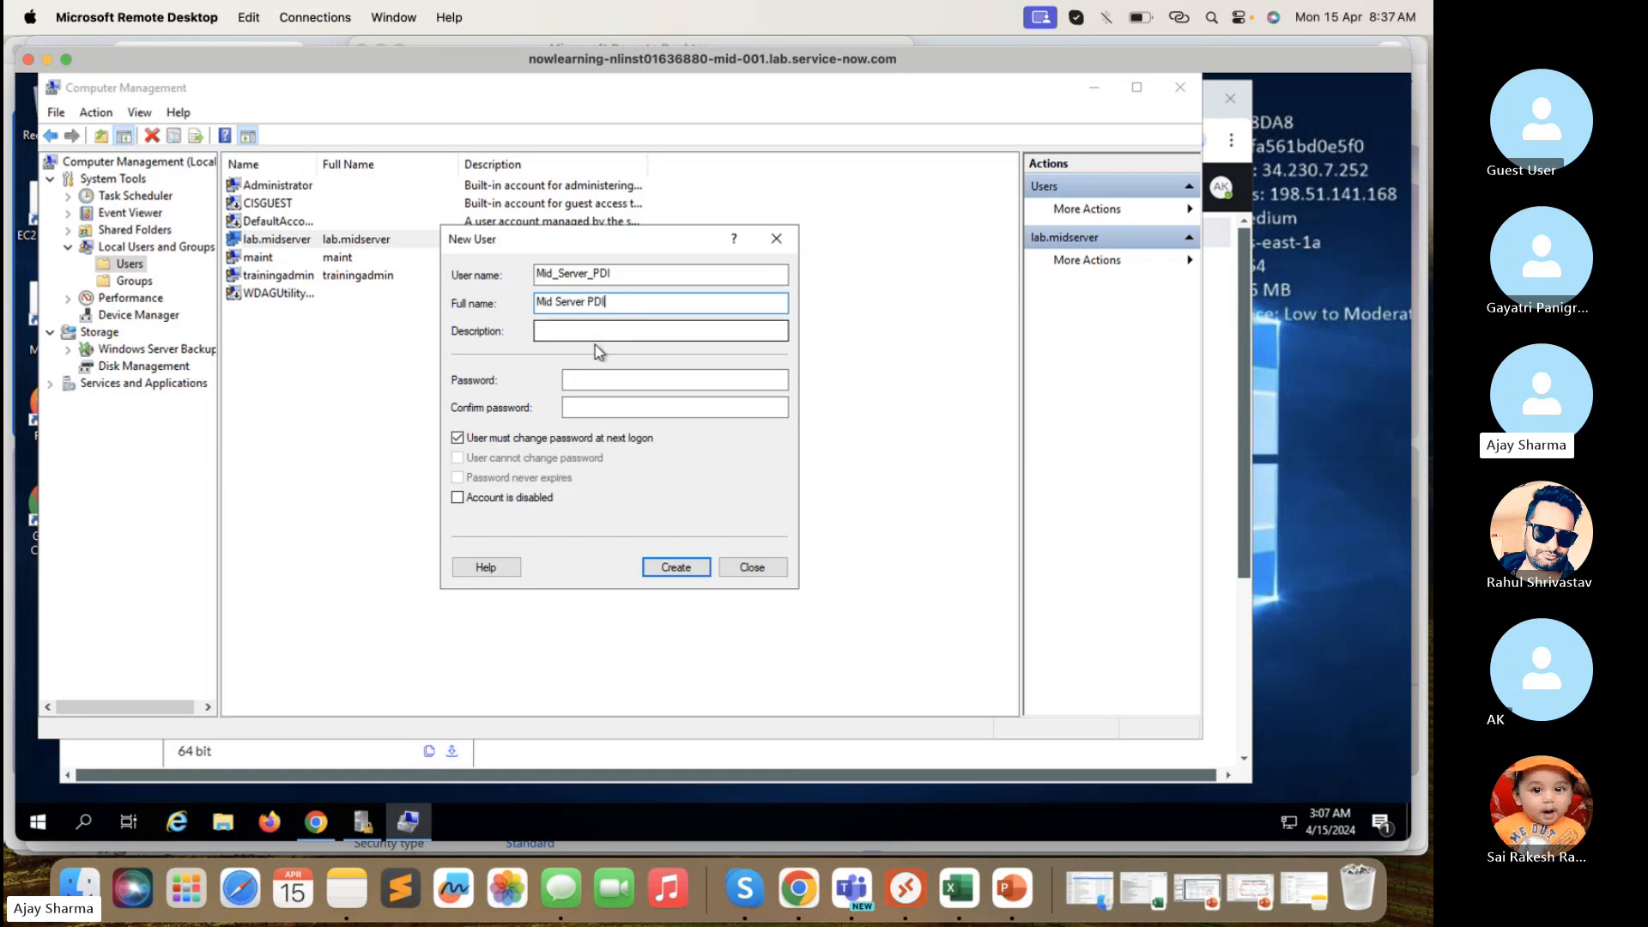
# - Enter and confirm a new password, then select the Mid_Server_PDI user name
pyautogui.click(600, 332)
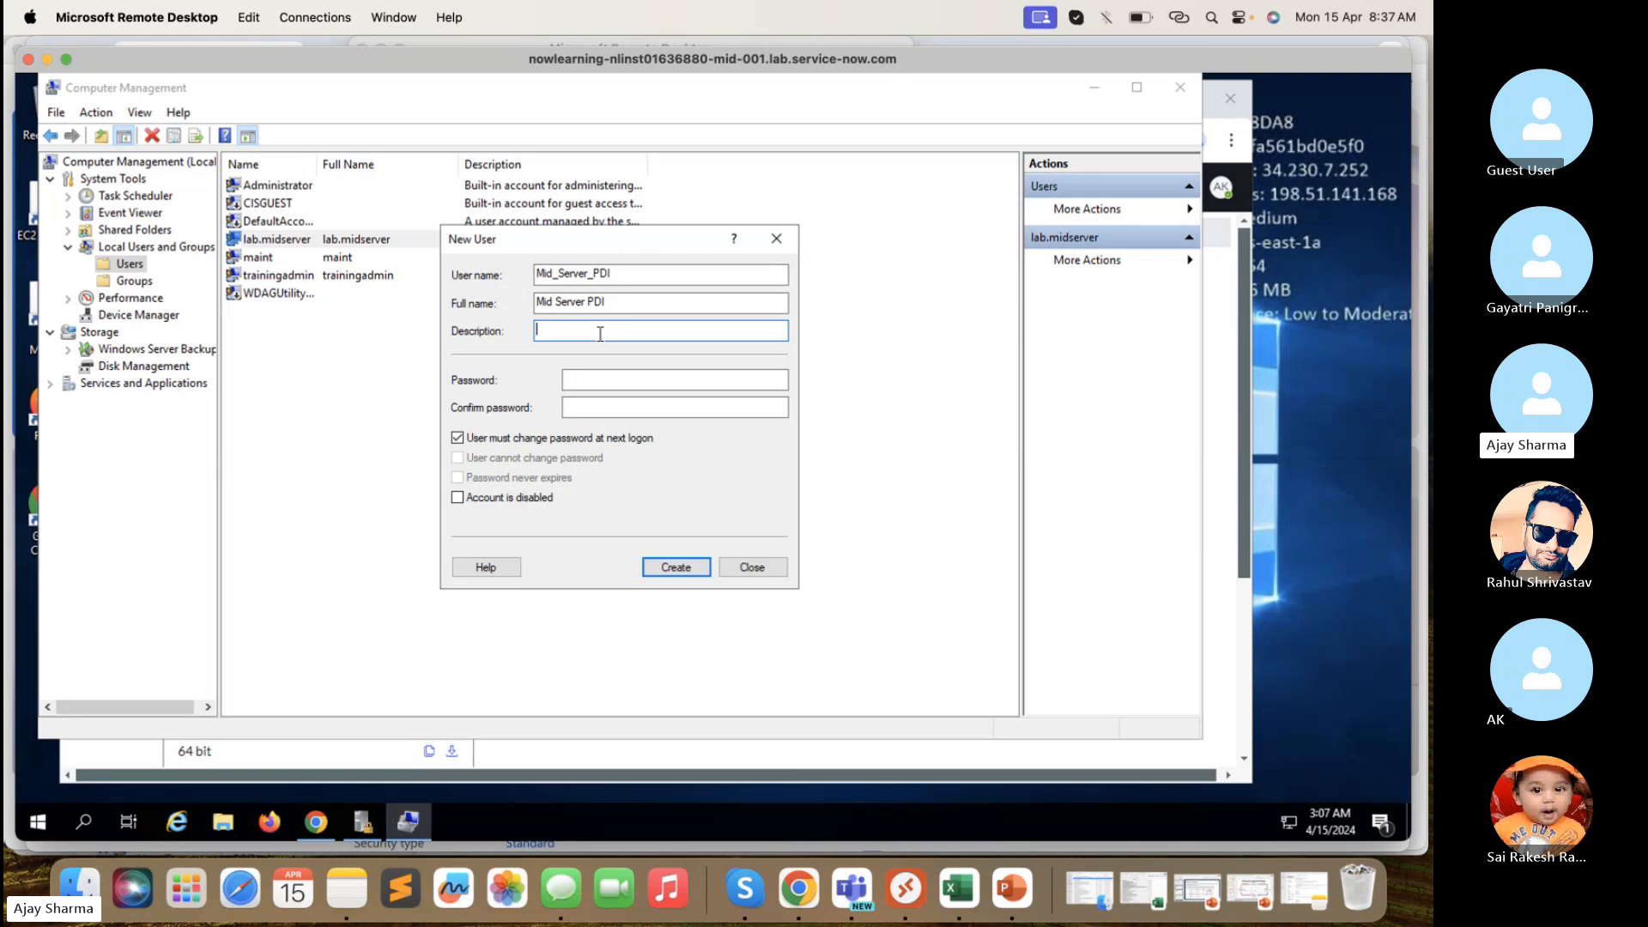
pyautogui.click(607, 383)
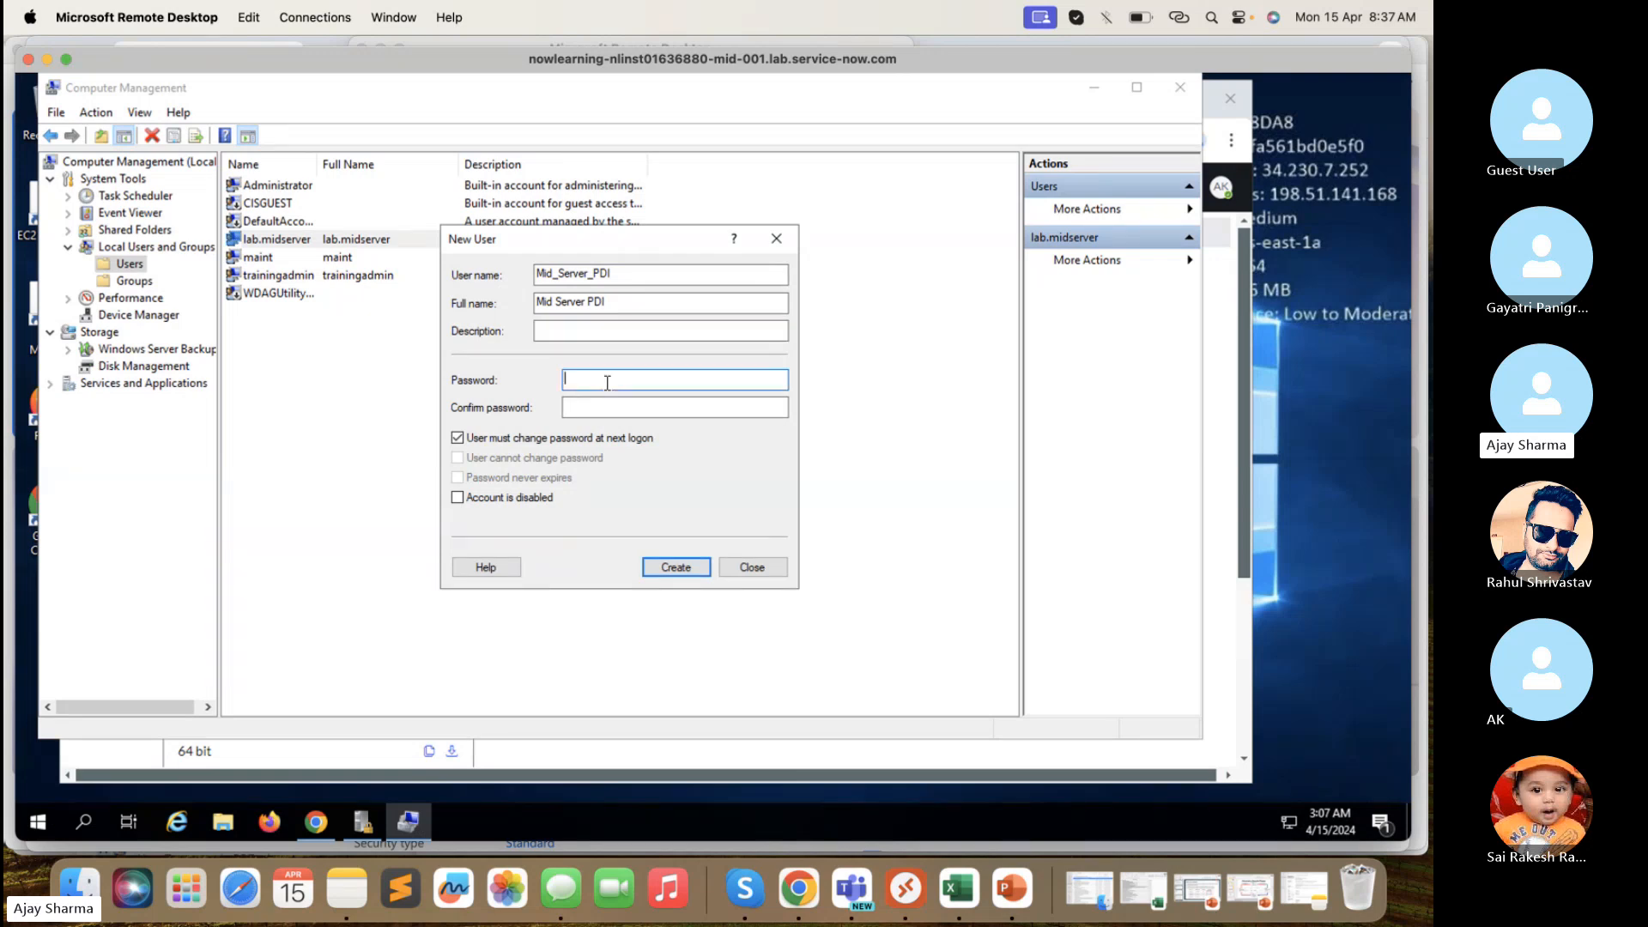
pyautogui.write('*******')
pyautogui.press('BackSpace')
pyautogui.press('BackSpace')
pyautogui.press('BackSpace')
pyautogui.press('BackSpace')
pyautogui.press('BackSpace')
pyautogui.press('BackSpace')
pyautogui.press('BackSpace')
pyautogui.write('**********')
pyautogui.press('Tab')
pyautogui.write('********')
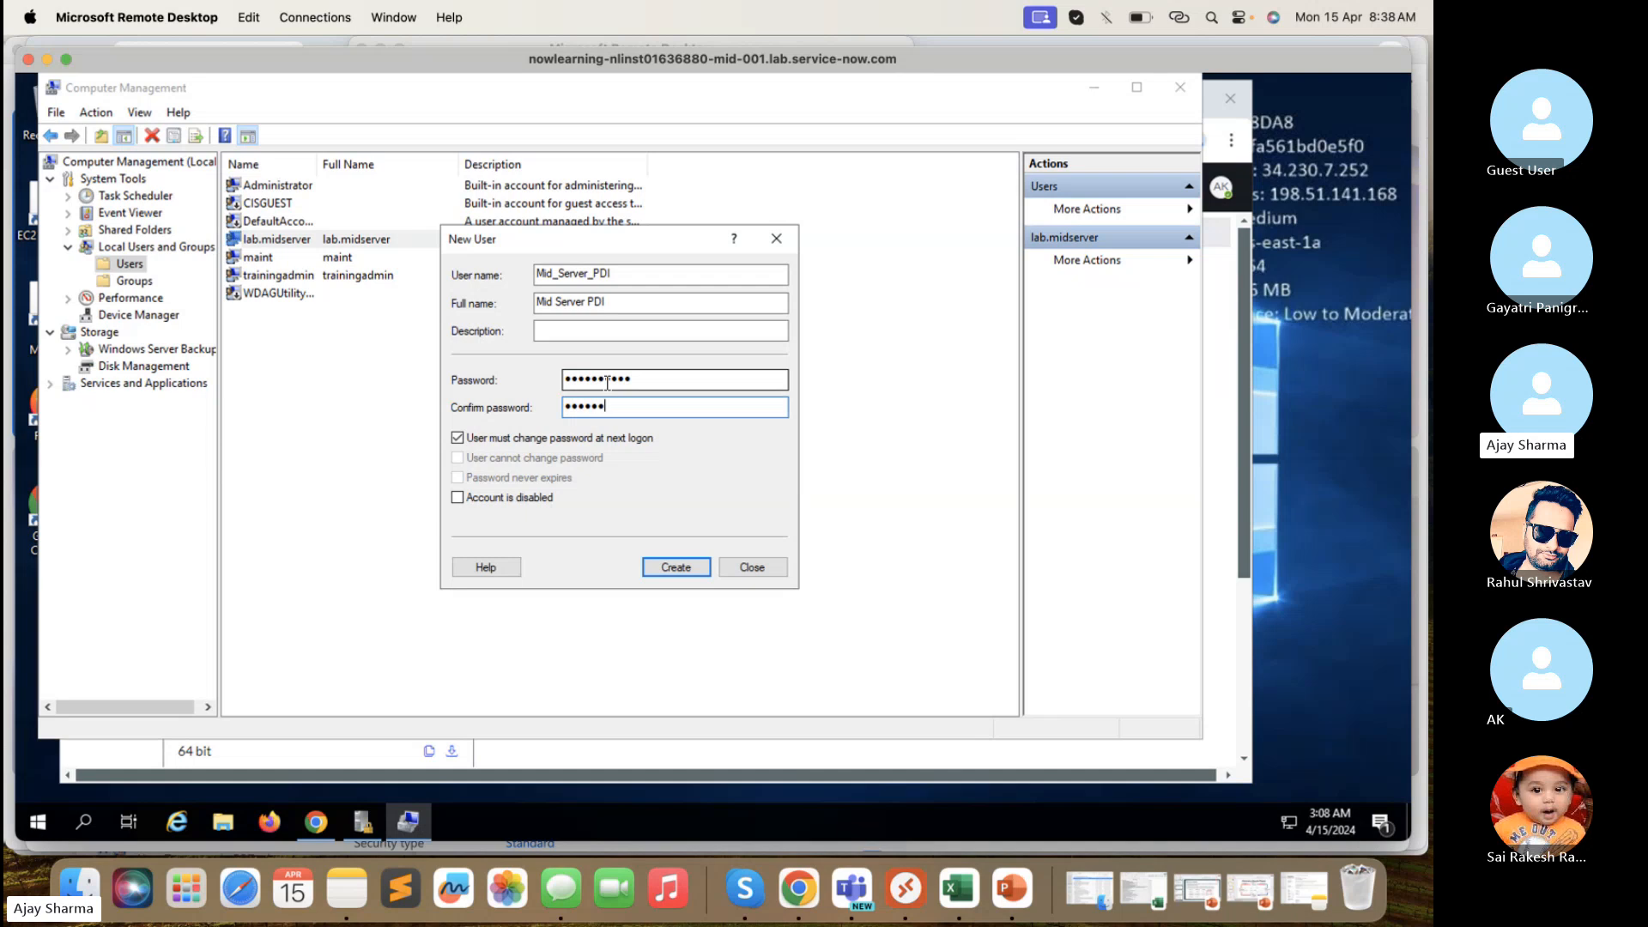
pyautogui.write('**')
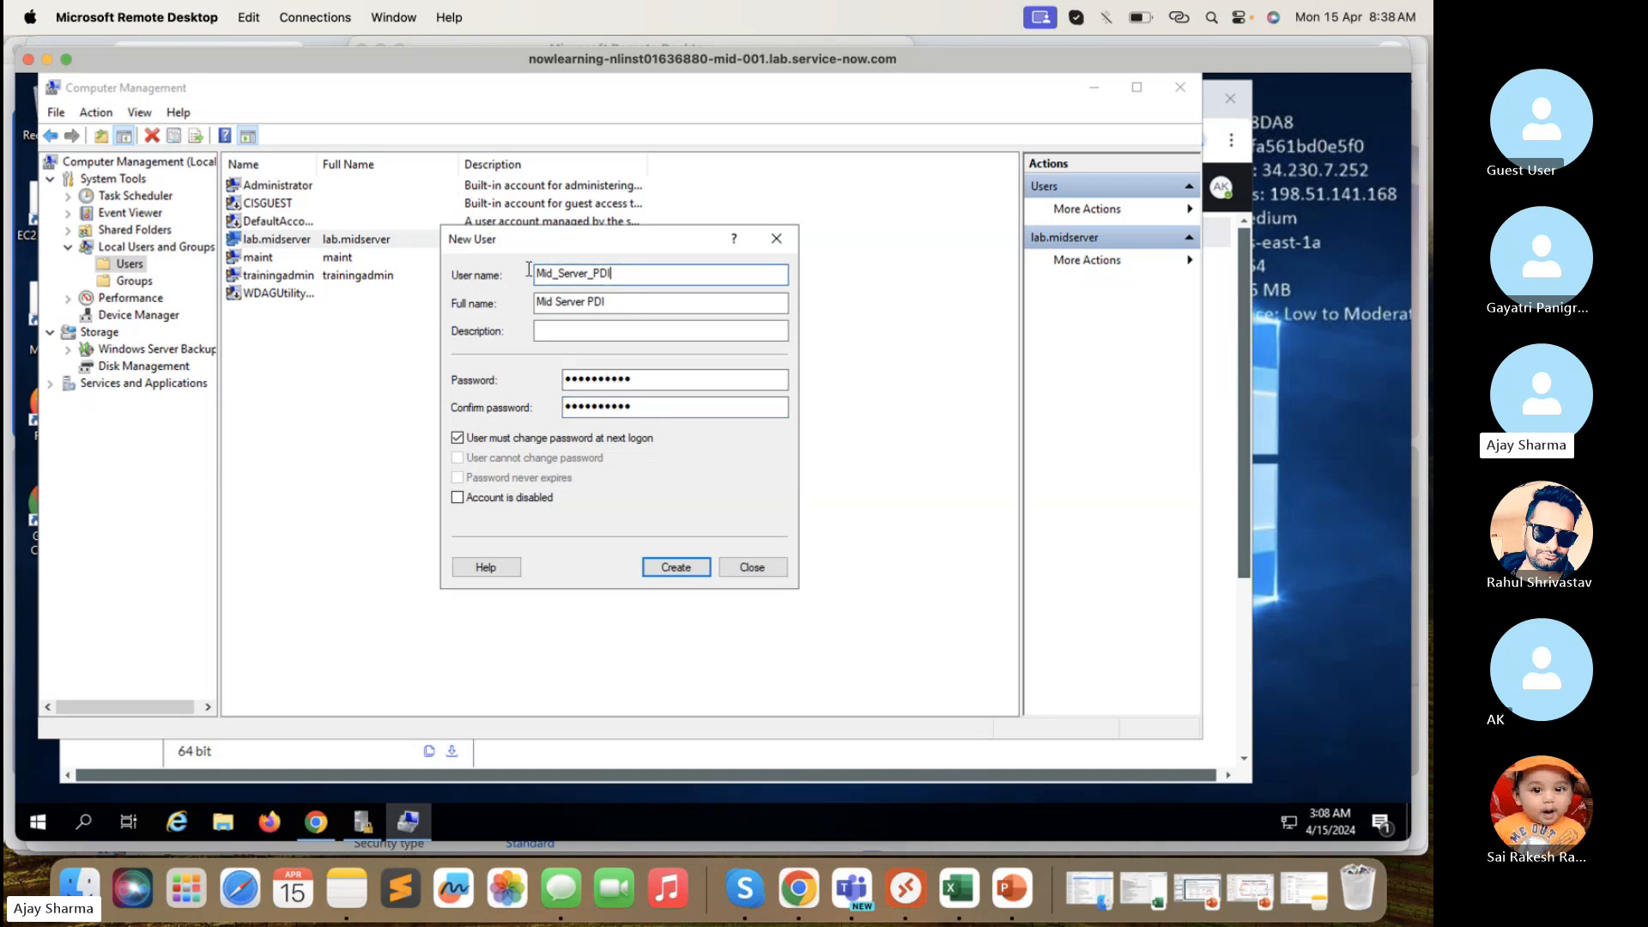
pyautogui.doubleClick(633, 273)
pyautogui.press('super+c')
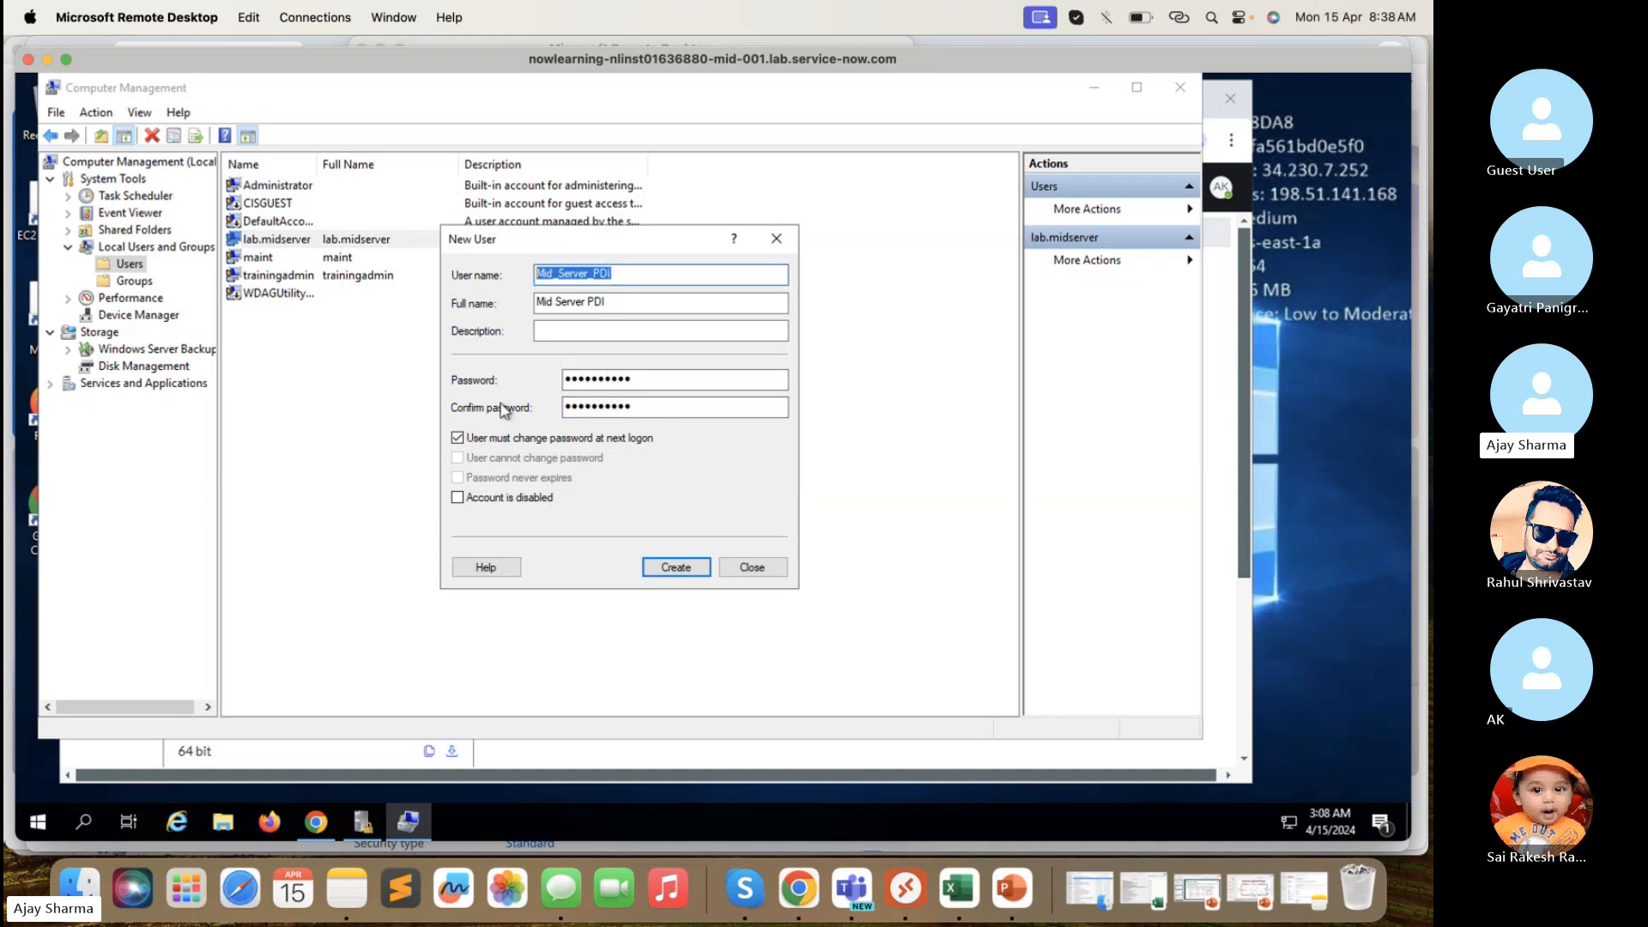
# - Paste the user name Mid_Server_PDI on a new line below the saved server credentials in Notes
pyautogui.click(359, 873)
pyautogui.scroll(-1, 733, 675)
pyautogui.click(649, 804)
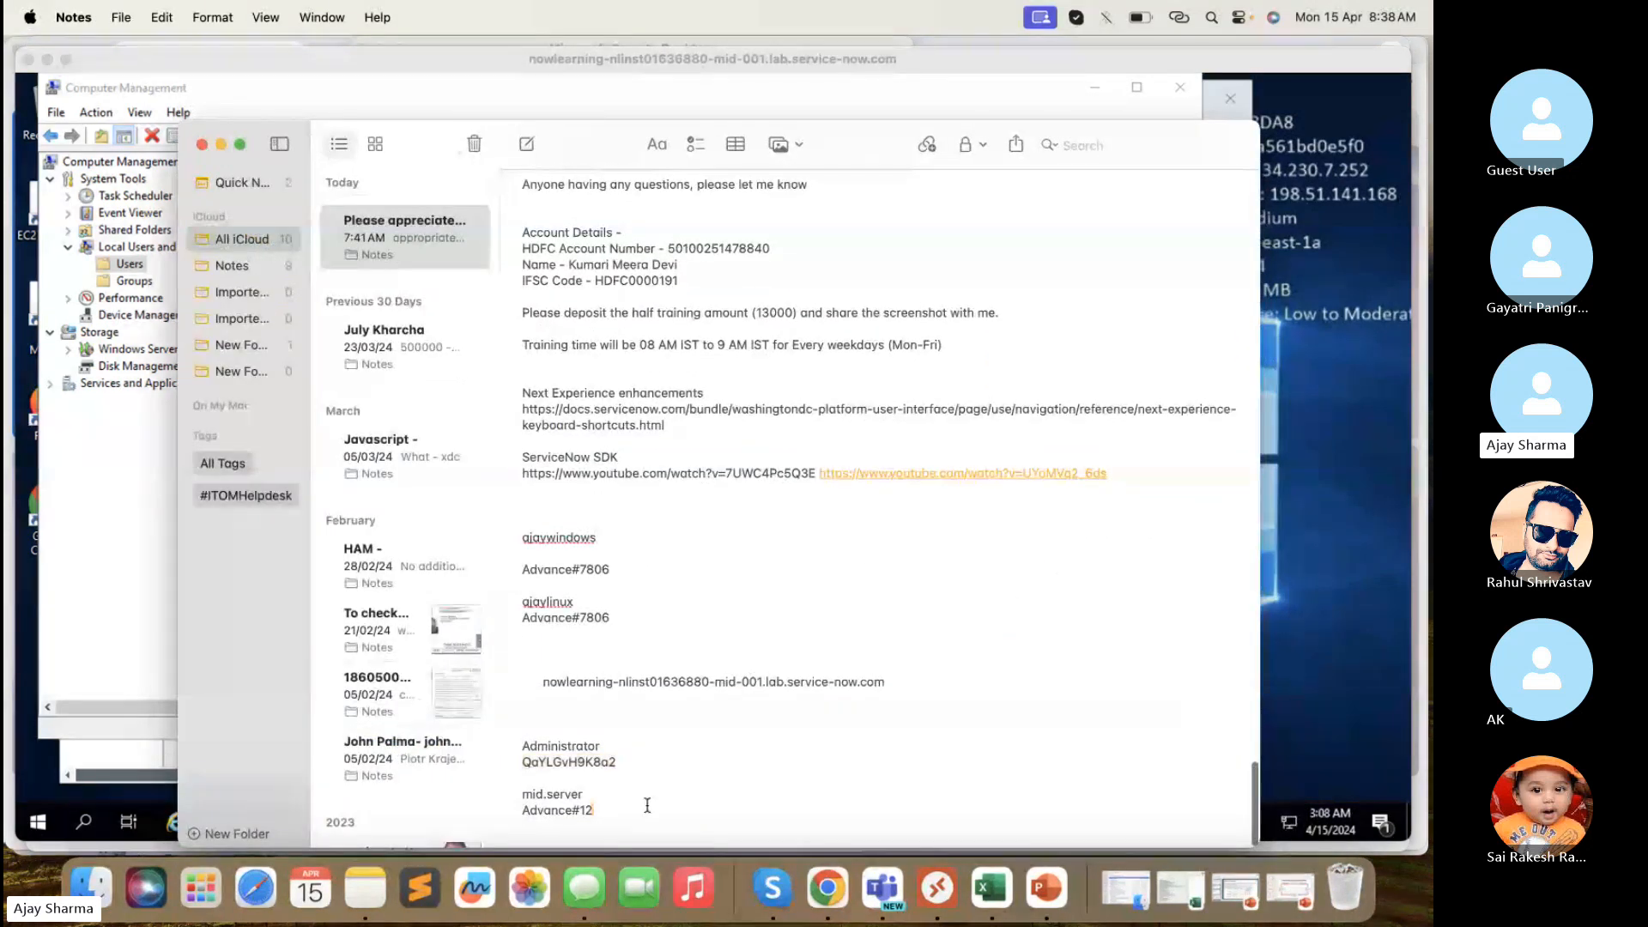
pyautogui.press('Return')
pyautogui.press('Return')
pyautogui.press('Return')
pyautogui.press('super+v')
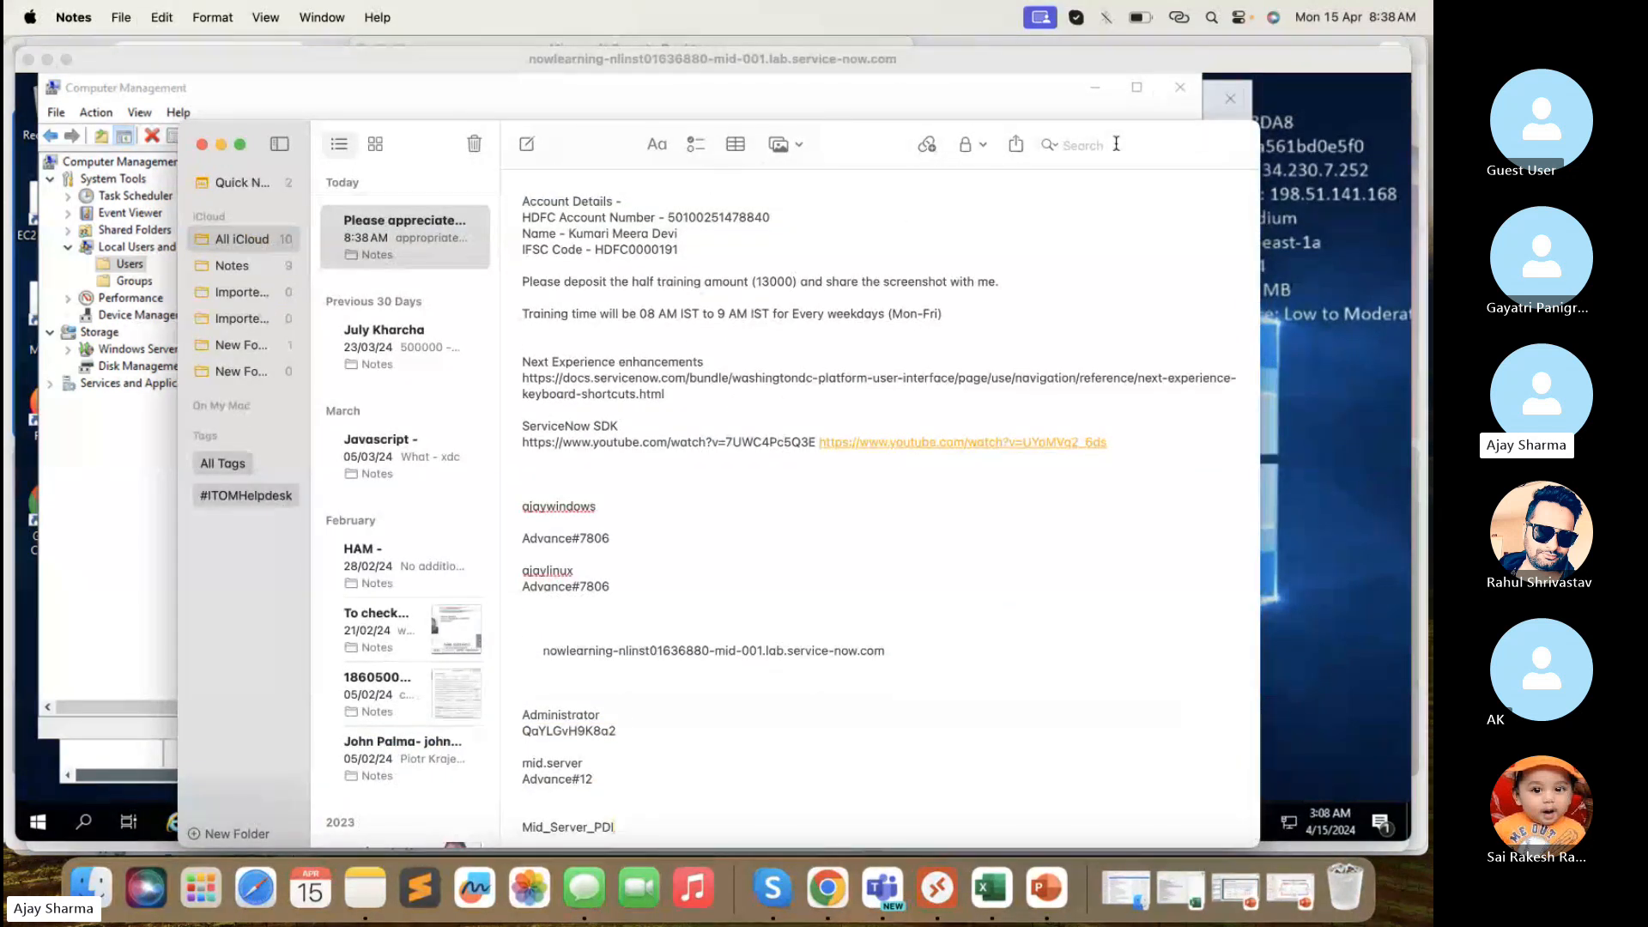
pyautogui.click(1007, 82)
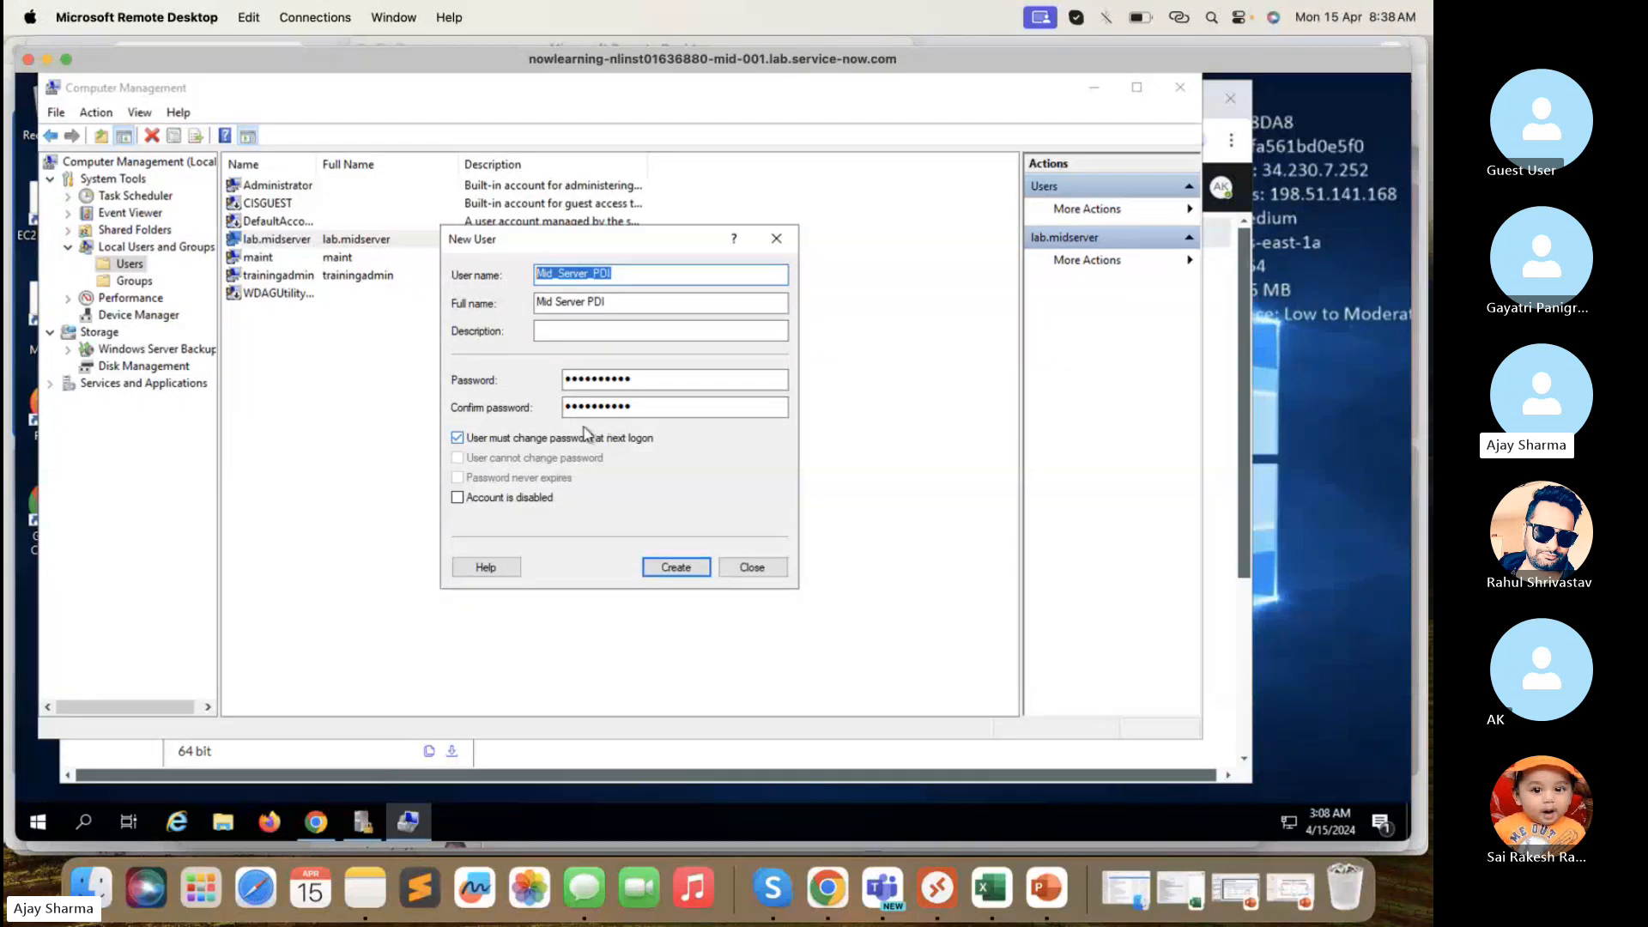
# - Drop the forced password change, set the password to never expire, and create Mid_Server_PDI
pyautogui.click(548, 438)
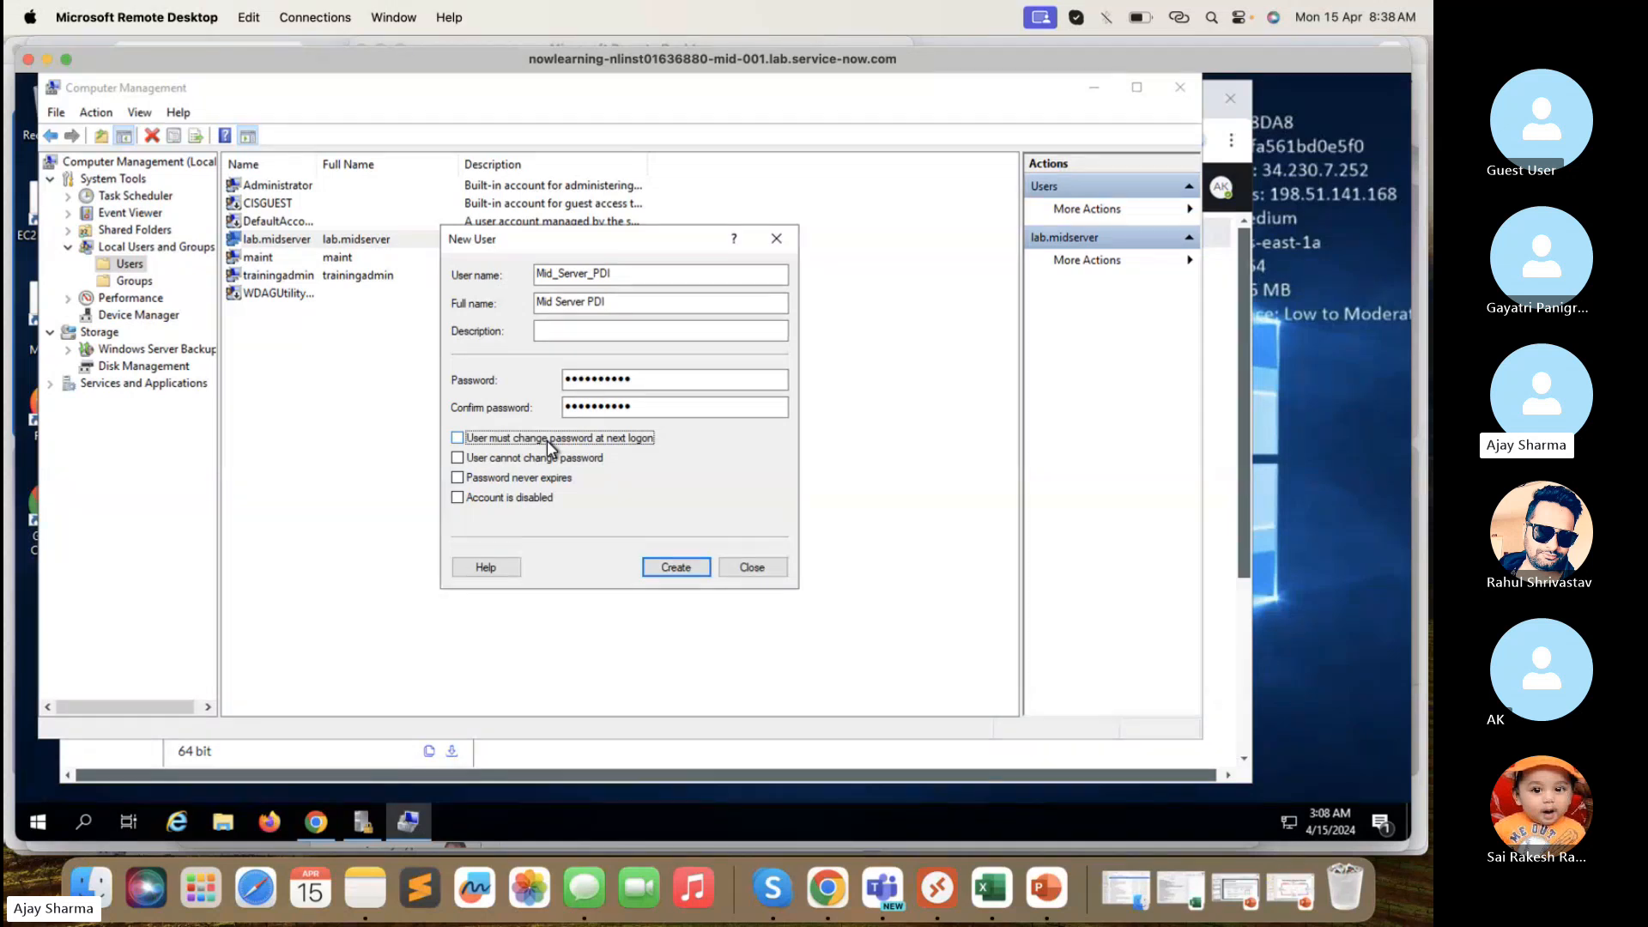
pyautogui.click(528, 482)
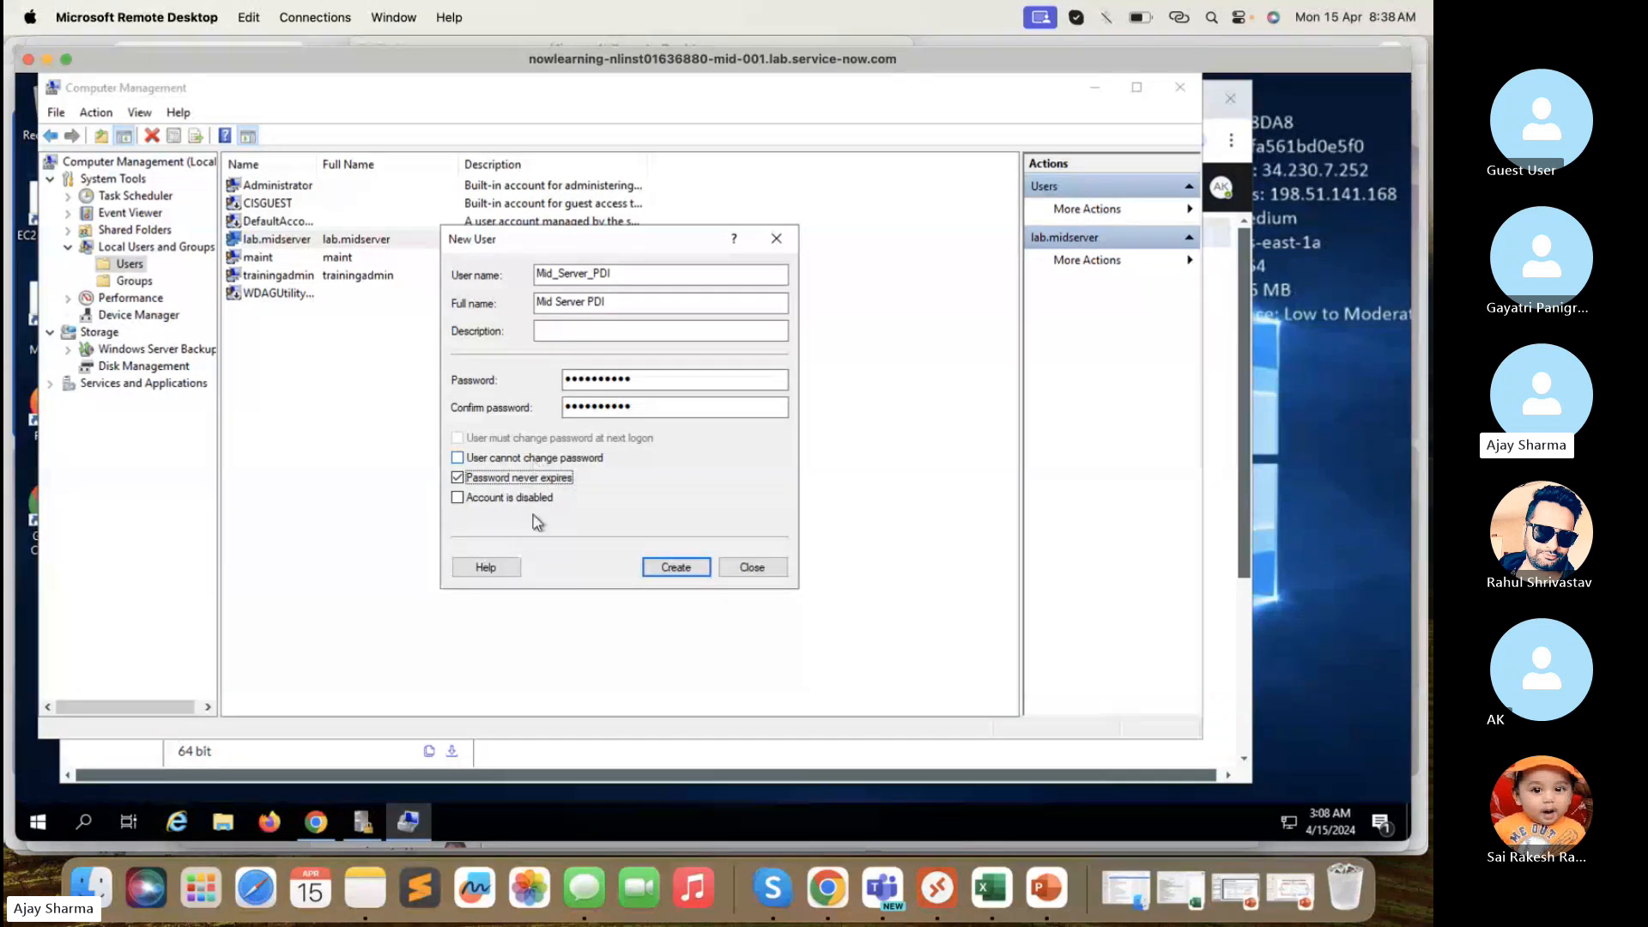
pyautogui.click(694, 571)
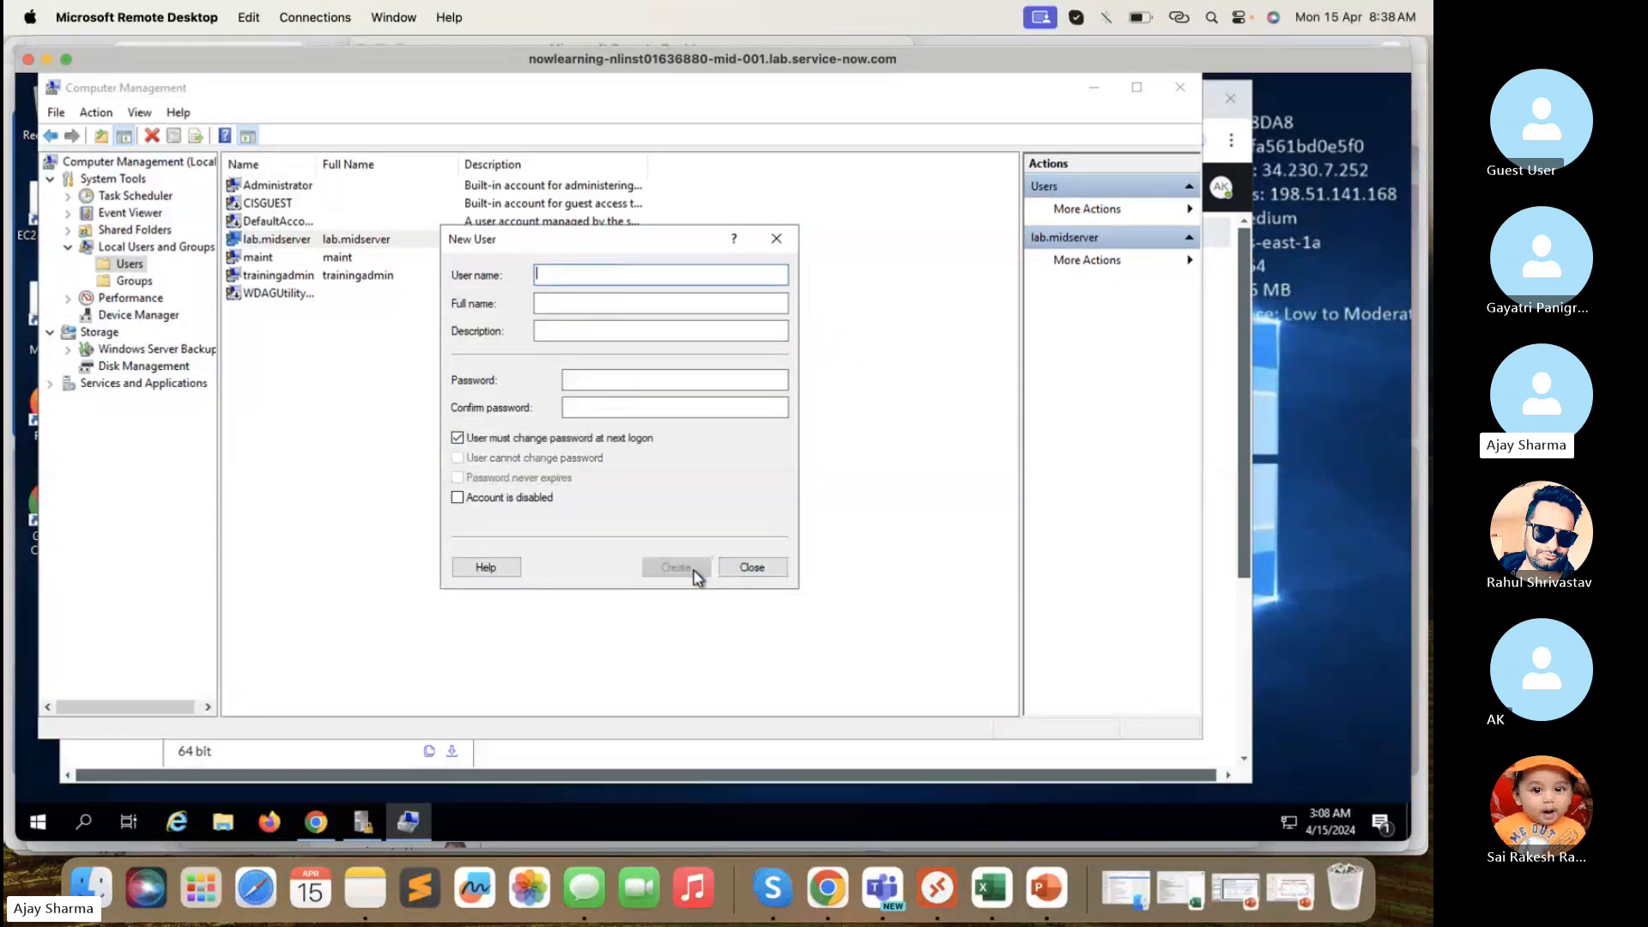
pyautogui.click(777, 239)
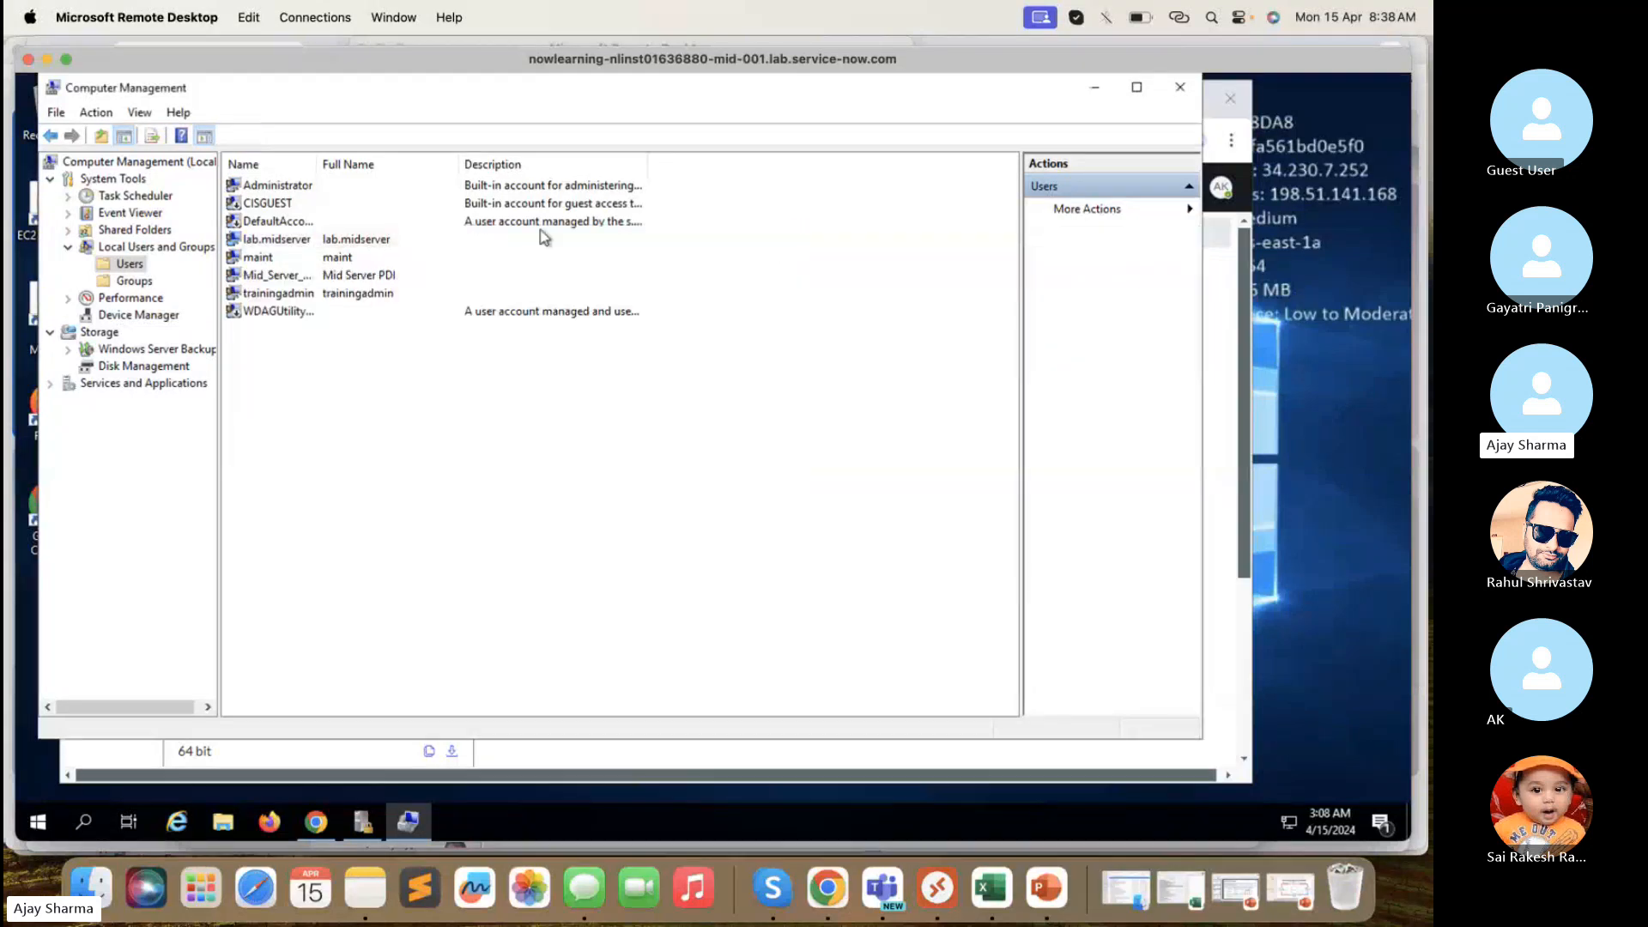
# - Select the new Mid_Server_PDI account, then launch Local Security Policy by searching 'local'
pyautogui.click(286, 282)
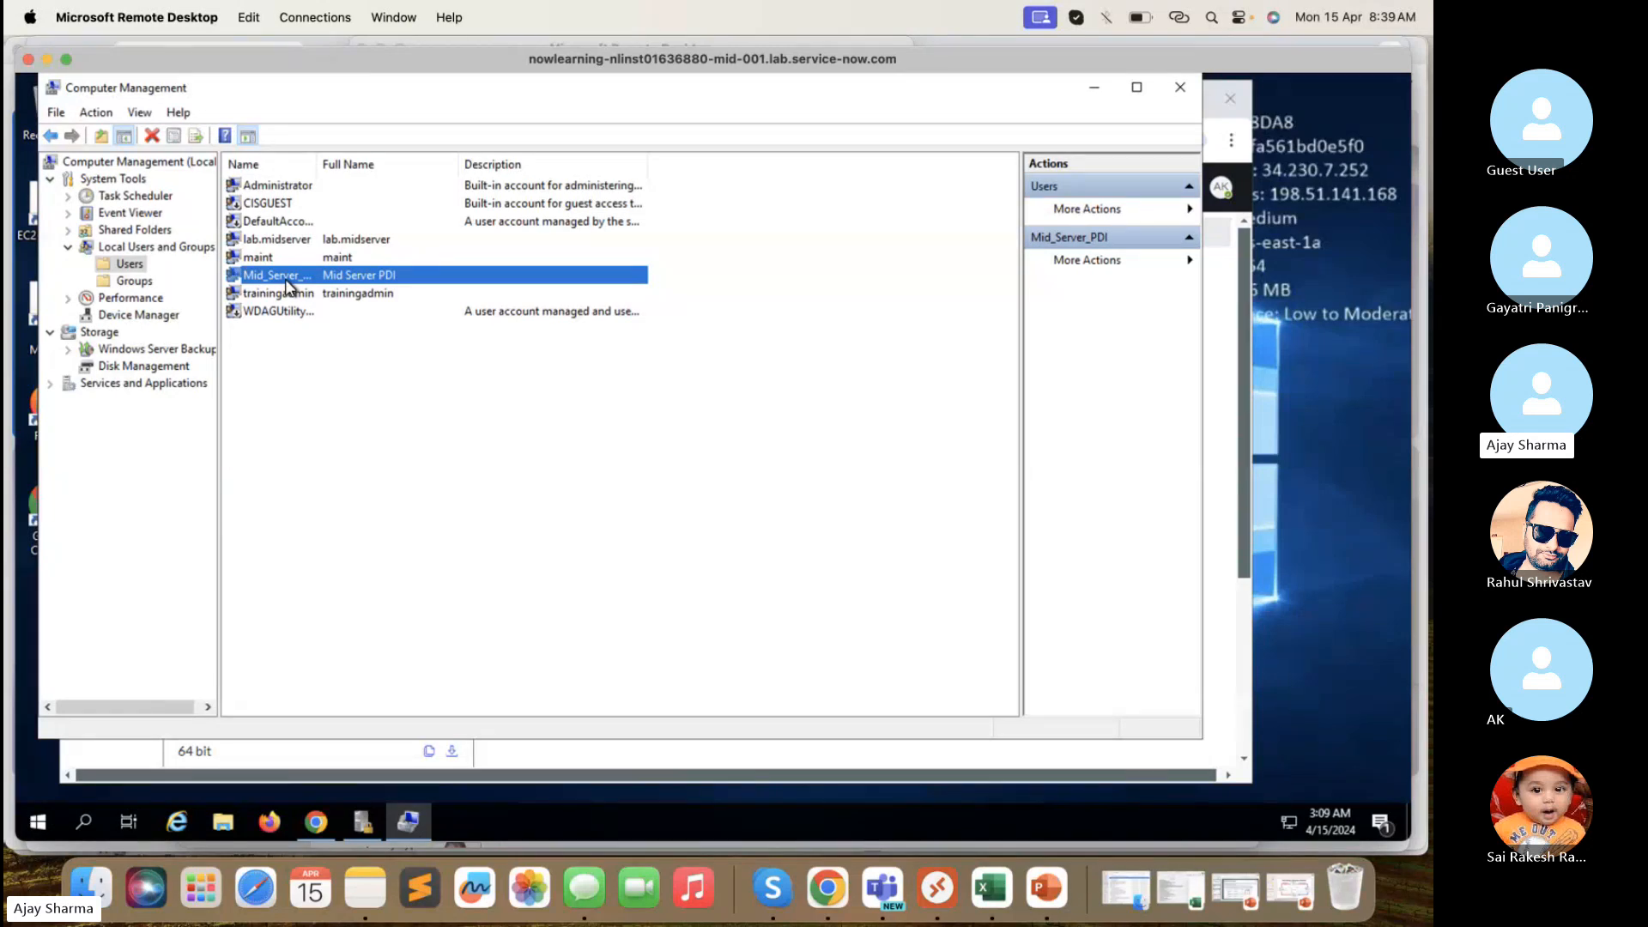
pyautogui.click(372, 820)
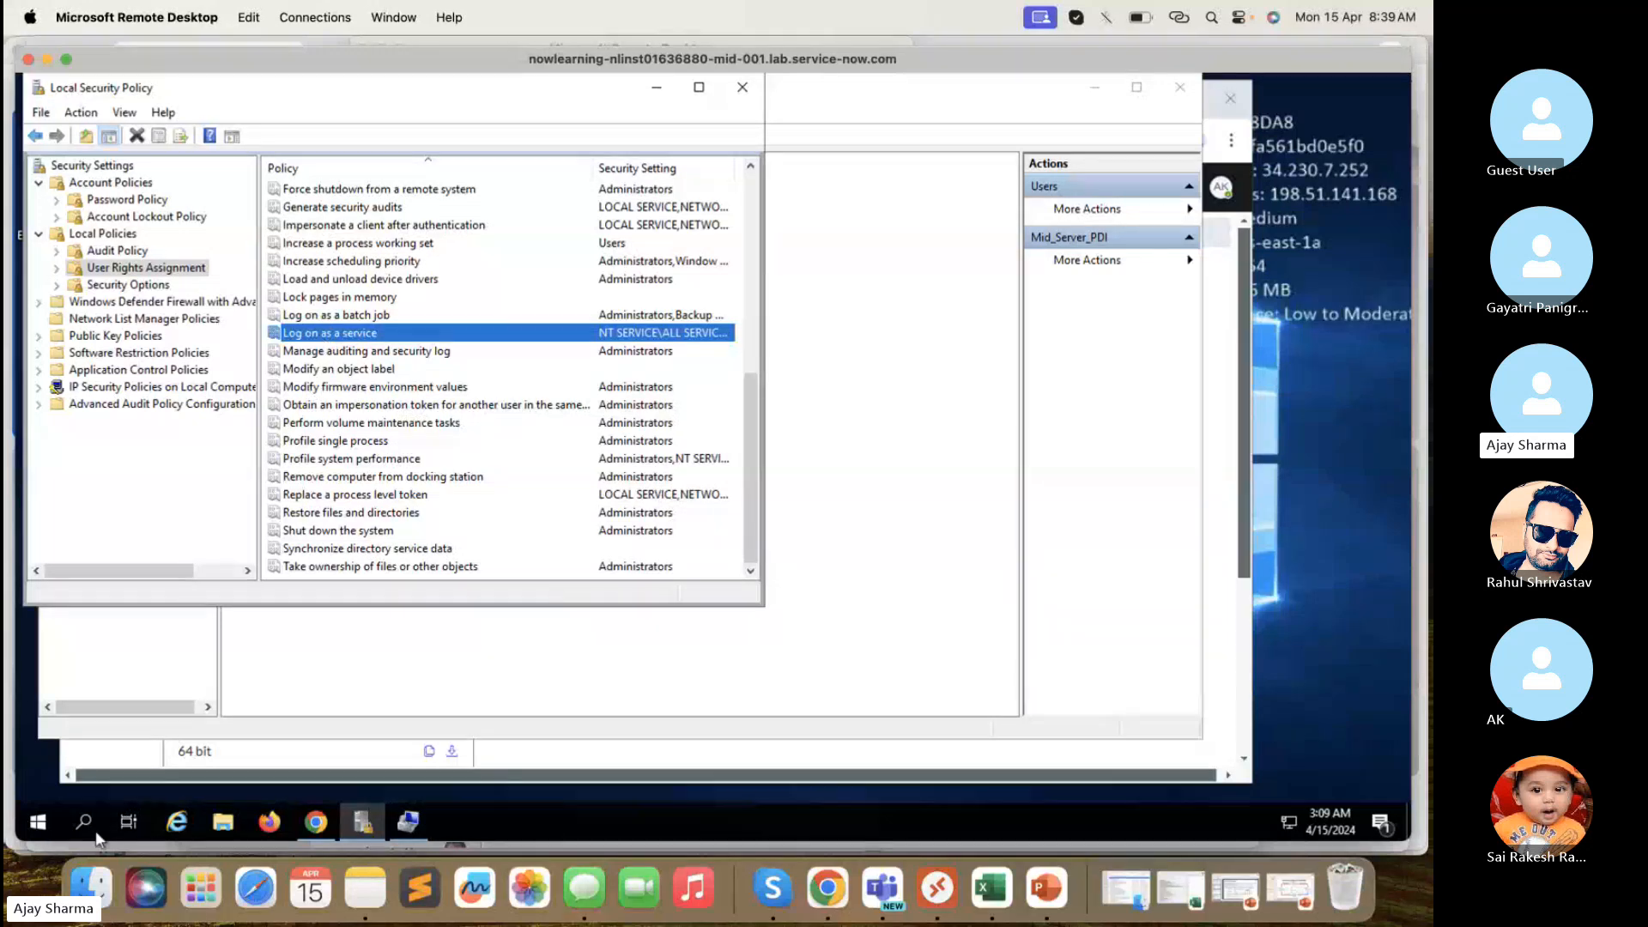
pyautogui.click(36, 830)
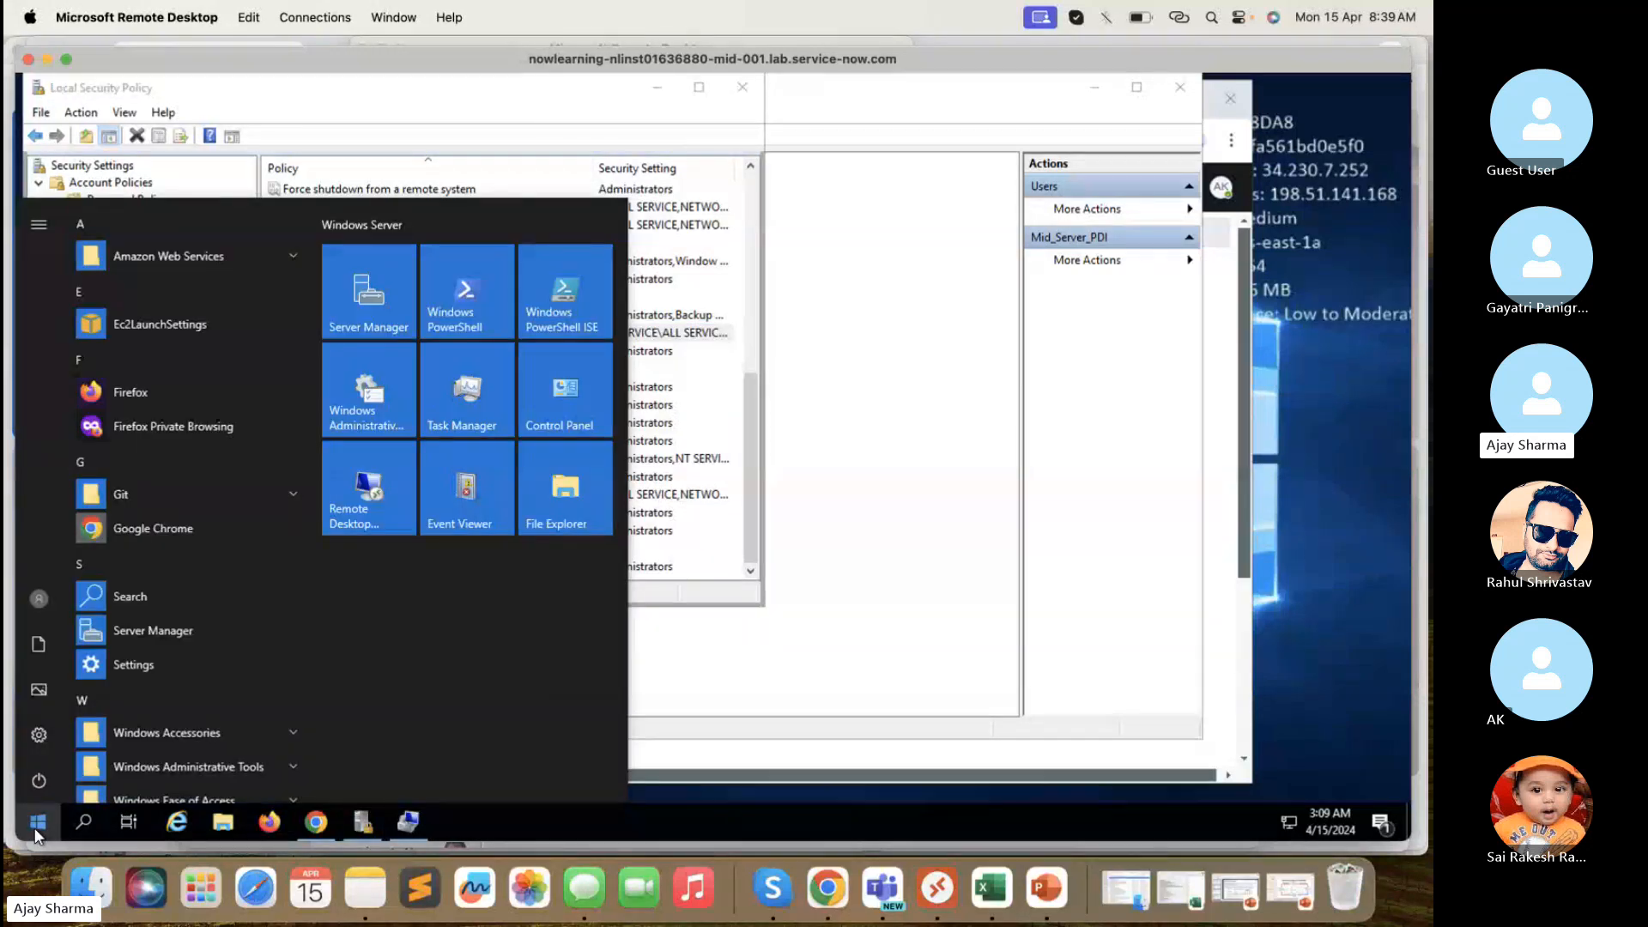
pyautogui.write('local')
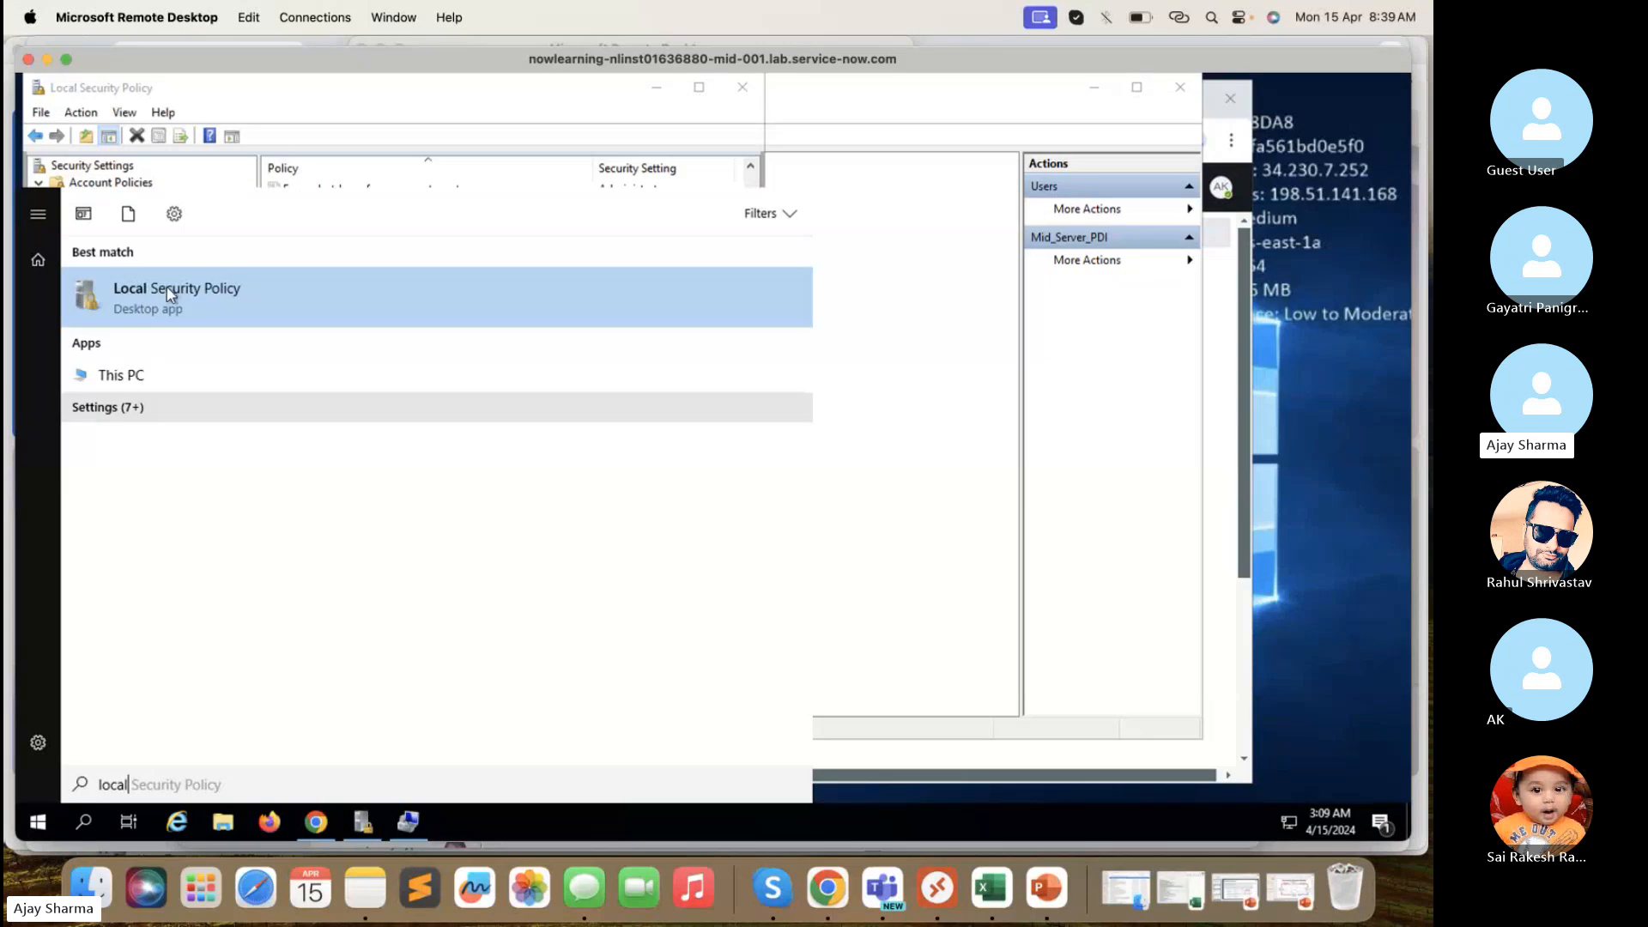
pyautogui.click(594, 110)
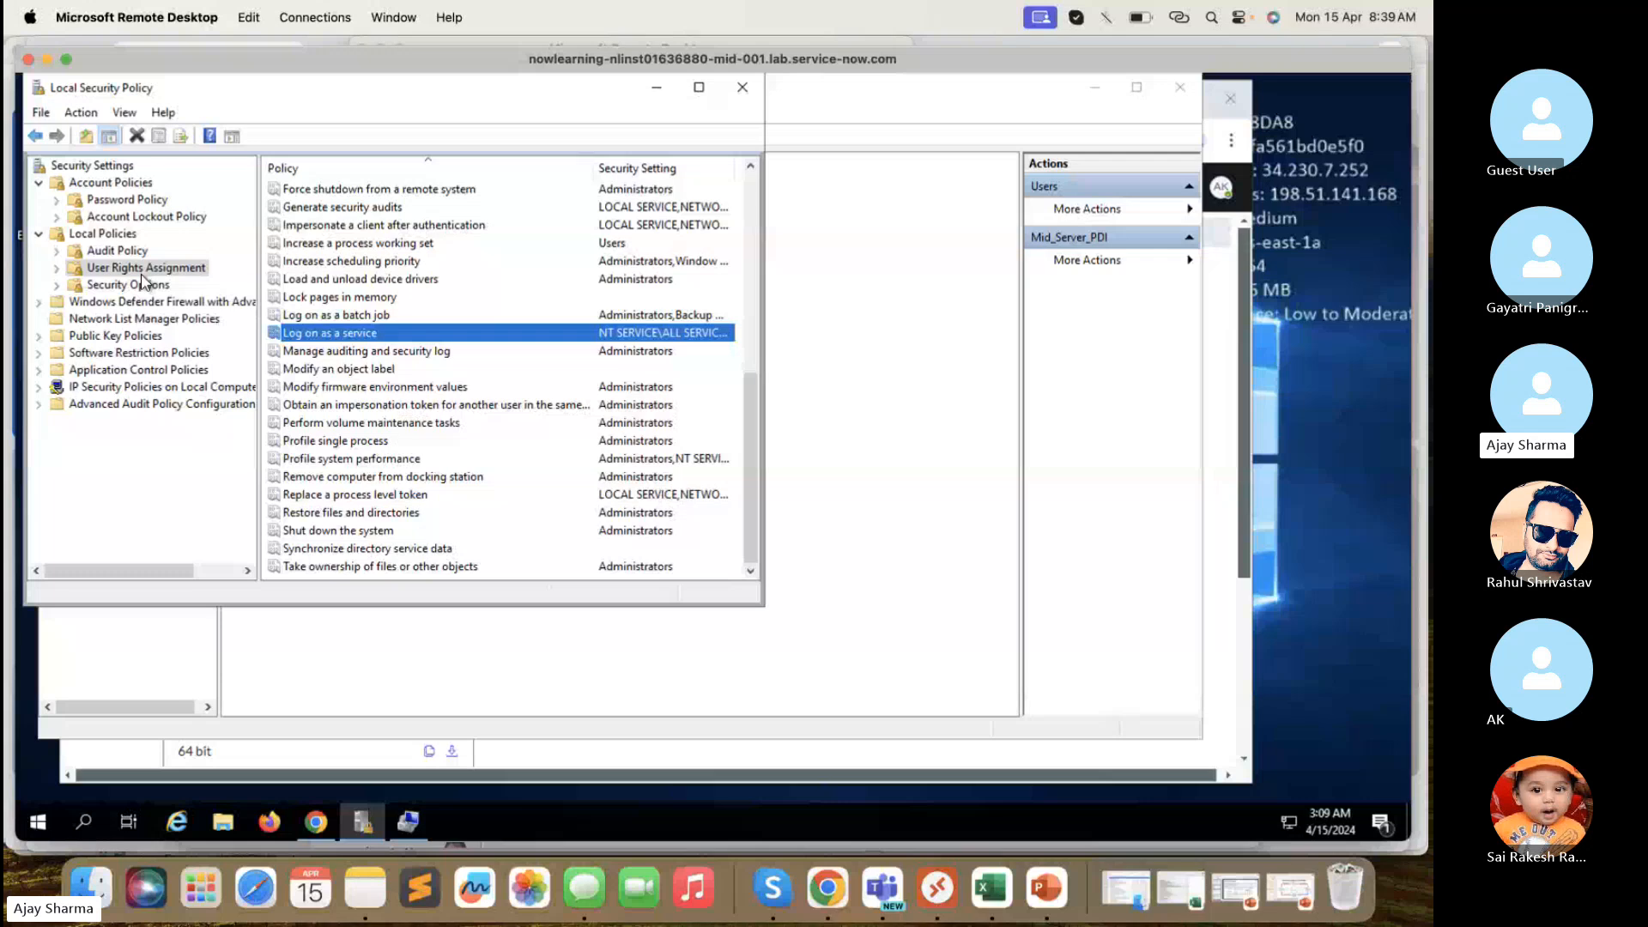
# - Add mid_server_pdi to the Log on as a service right, verify the name, and apply
pyautogui.doubleClick(316, 340)
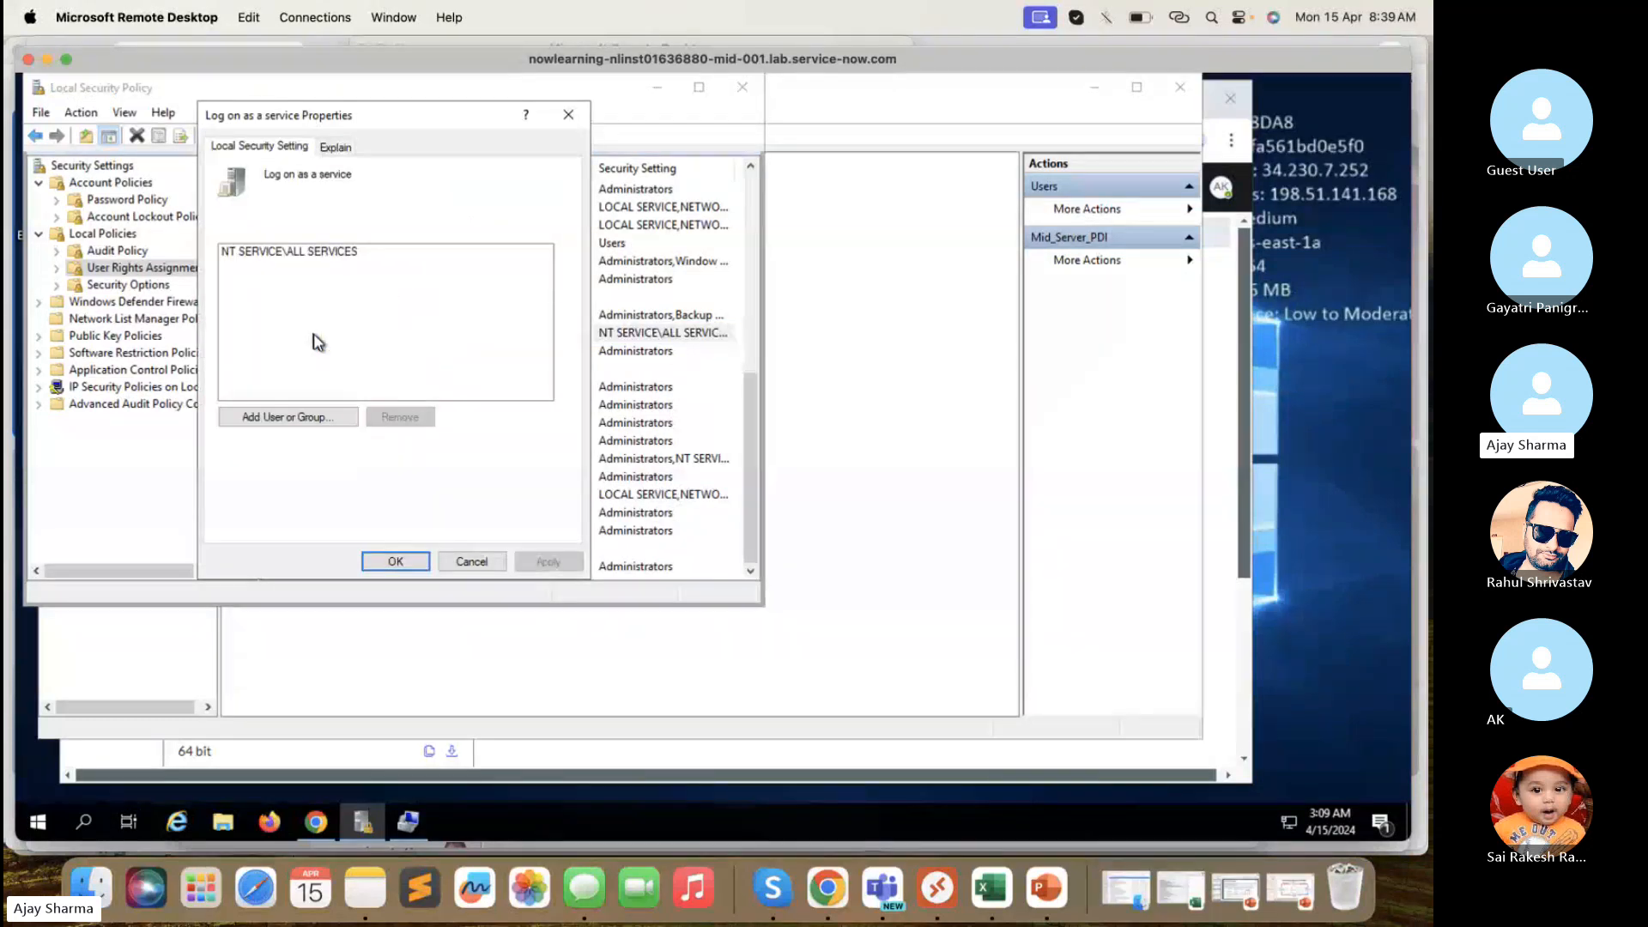
pyautogui.click(295, 419)
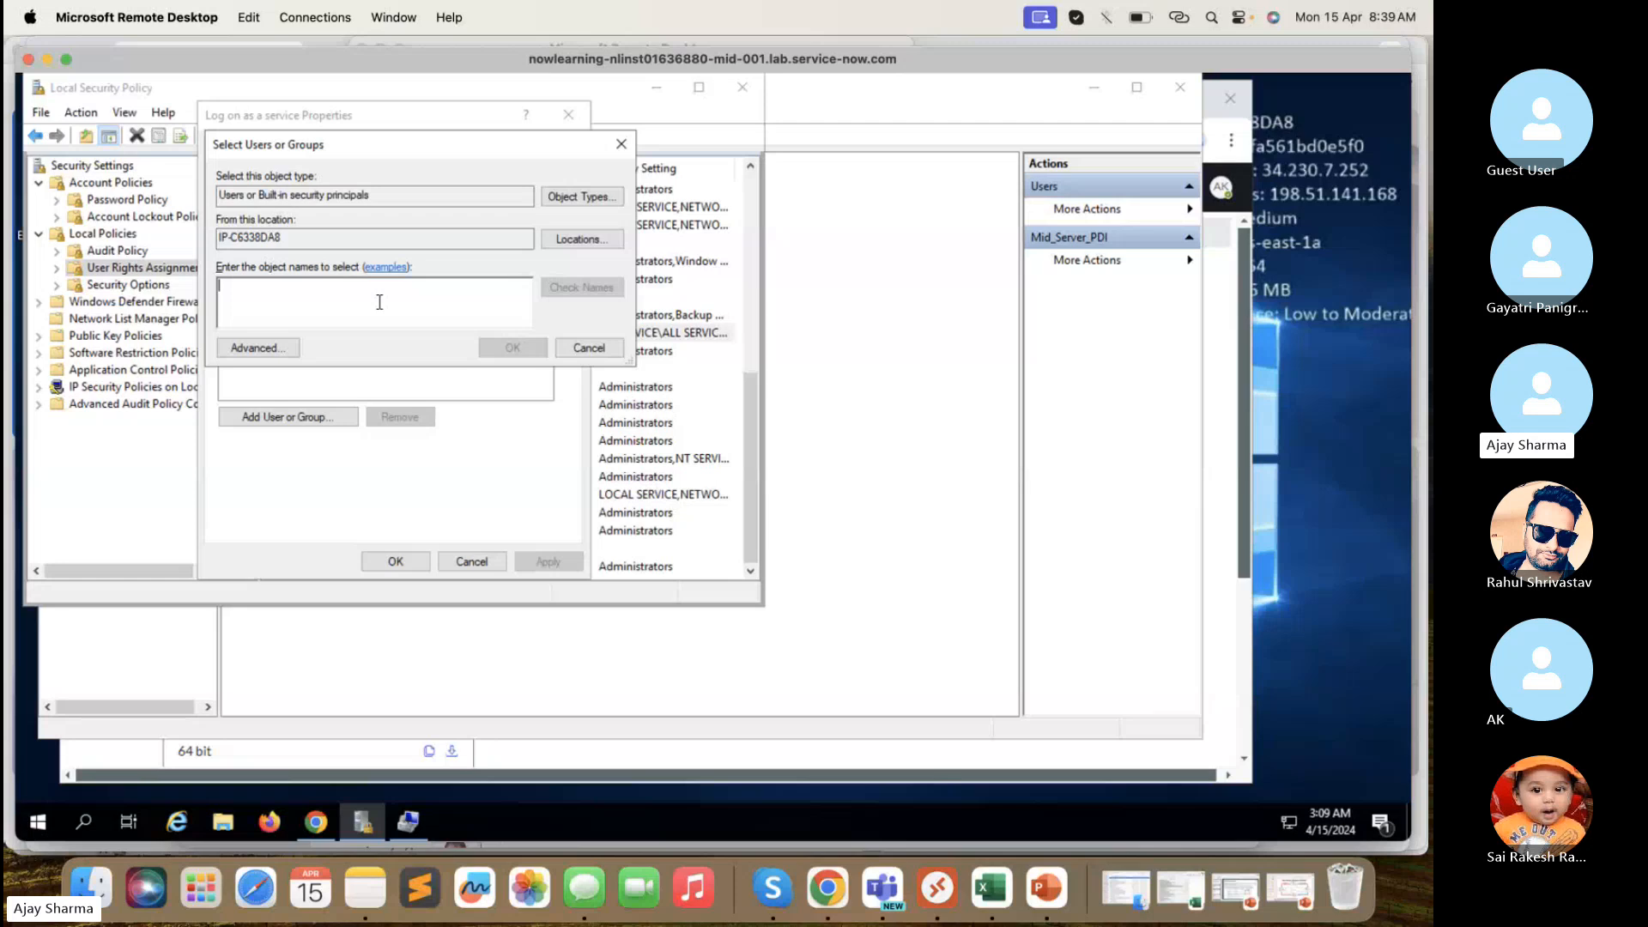
pyautogui.write('mid_s')
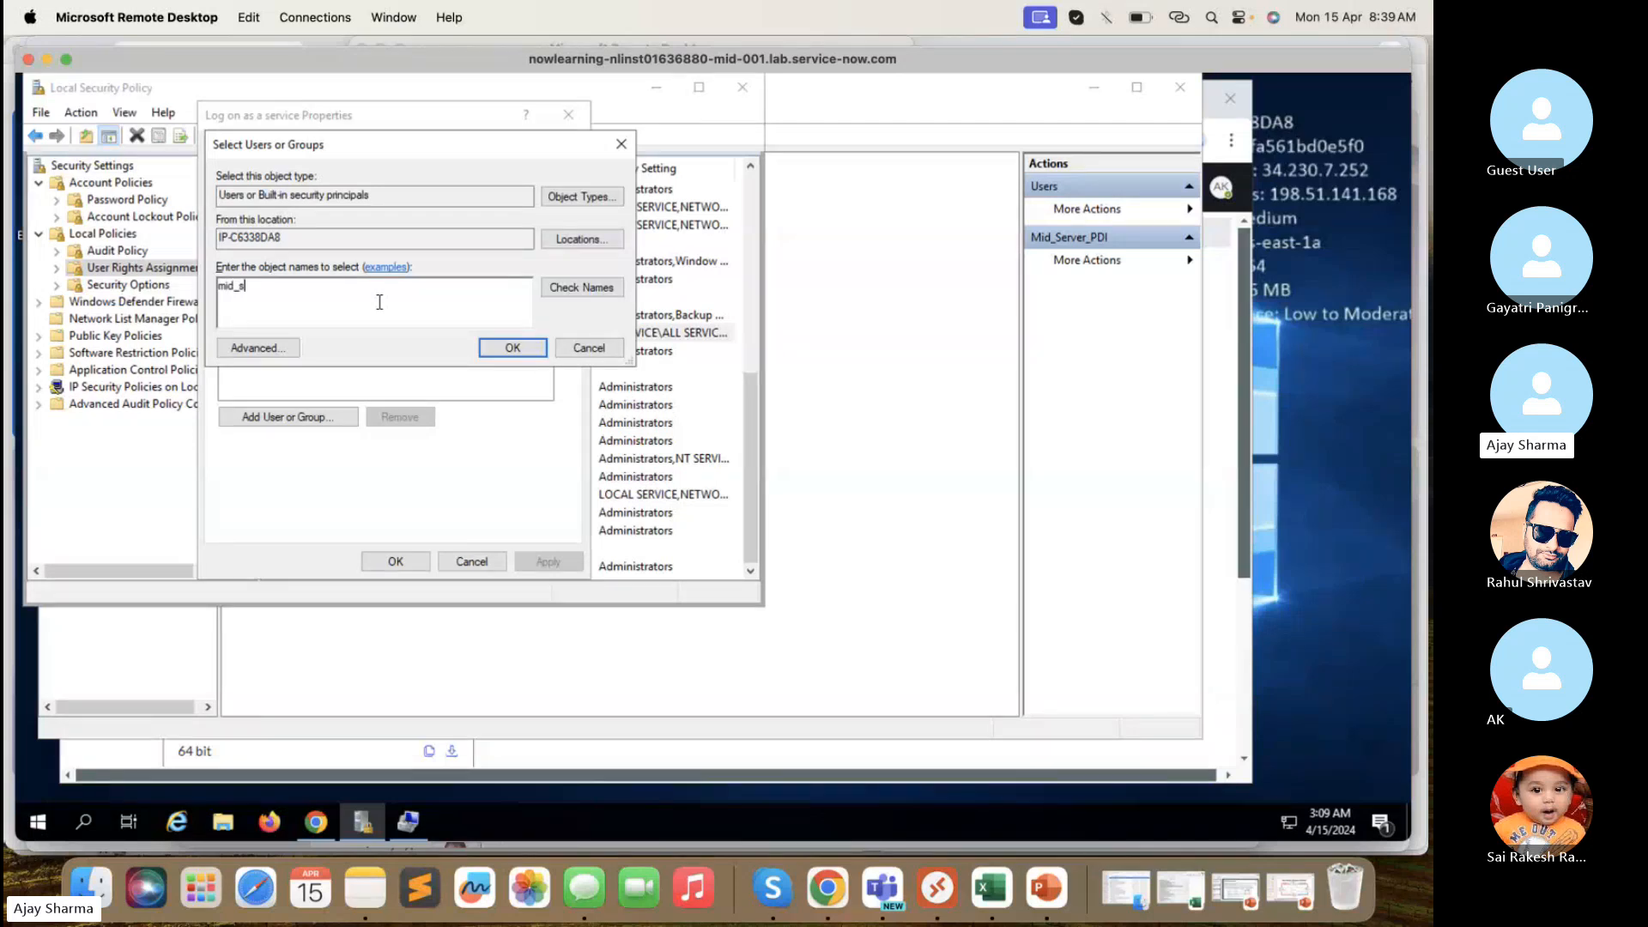
pyautogui.write('erver_adi')
pyautogui.press('BackSpace')
pyautogui.press('BackSpace')
pyautogui.press('BackSpace')
pyautogui.write('pdi')
pyautogui.click(598, 294)
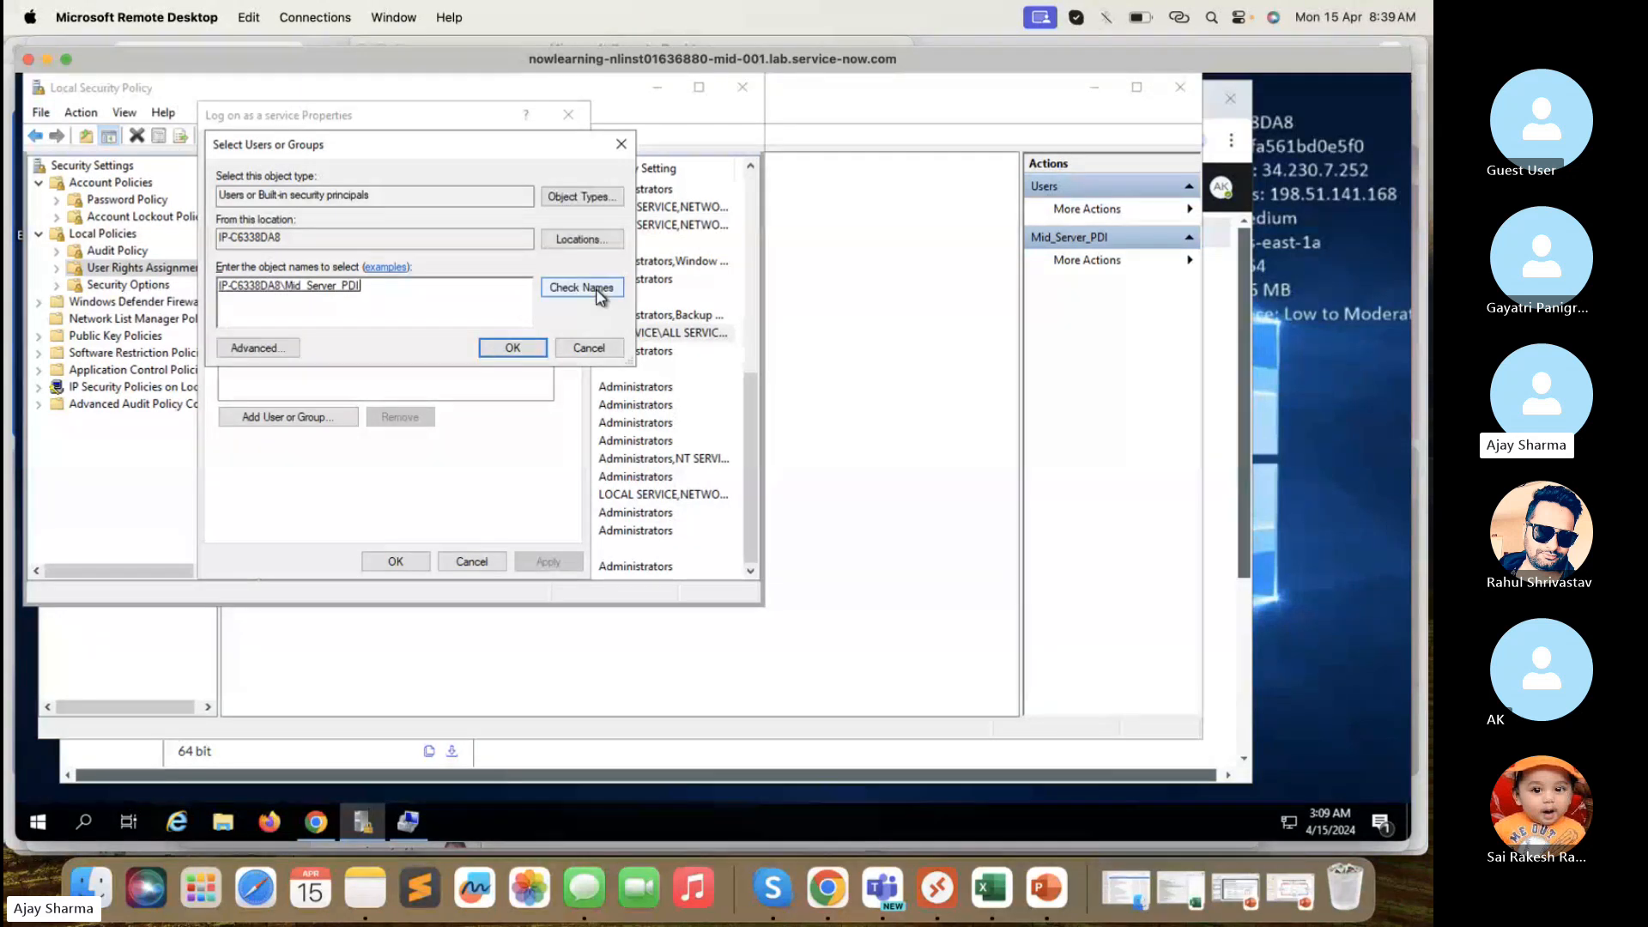
pyautogui.click(518, 348)
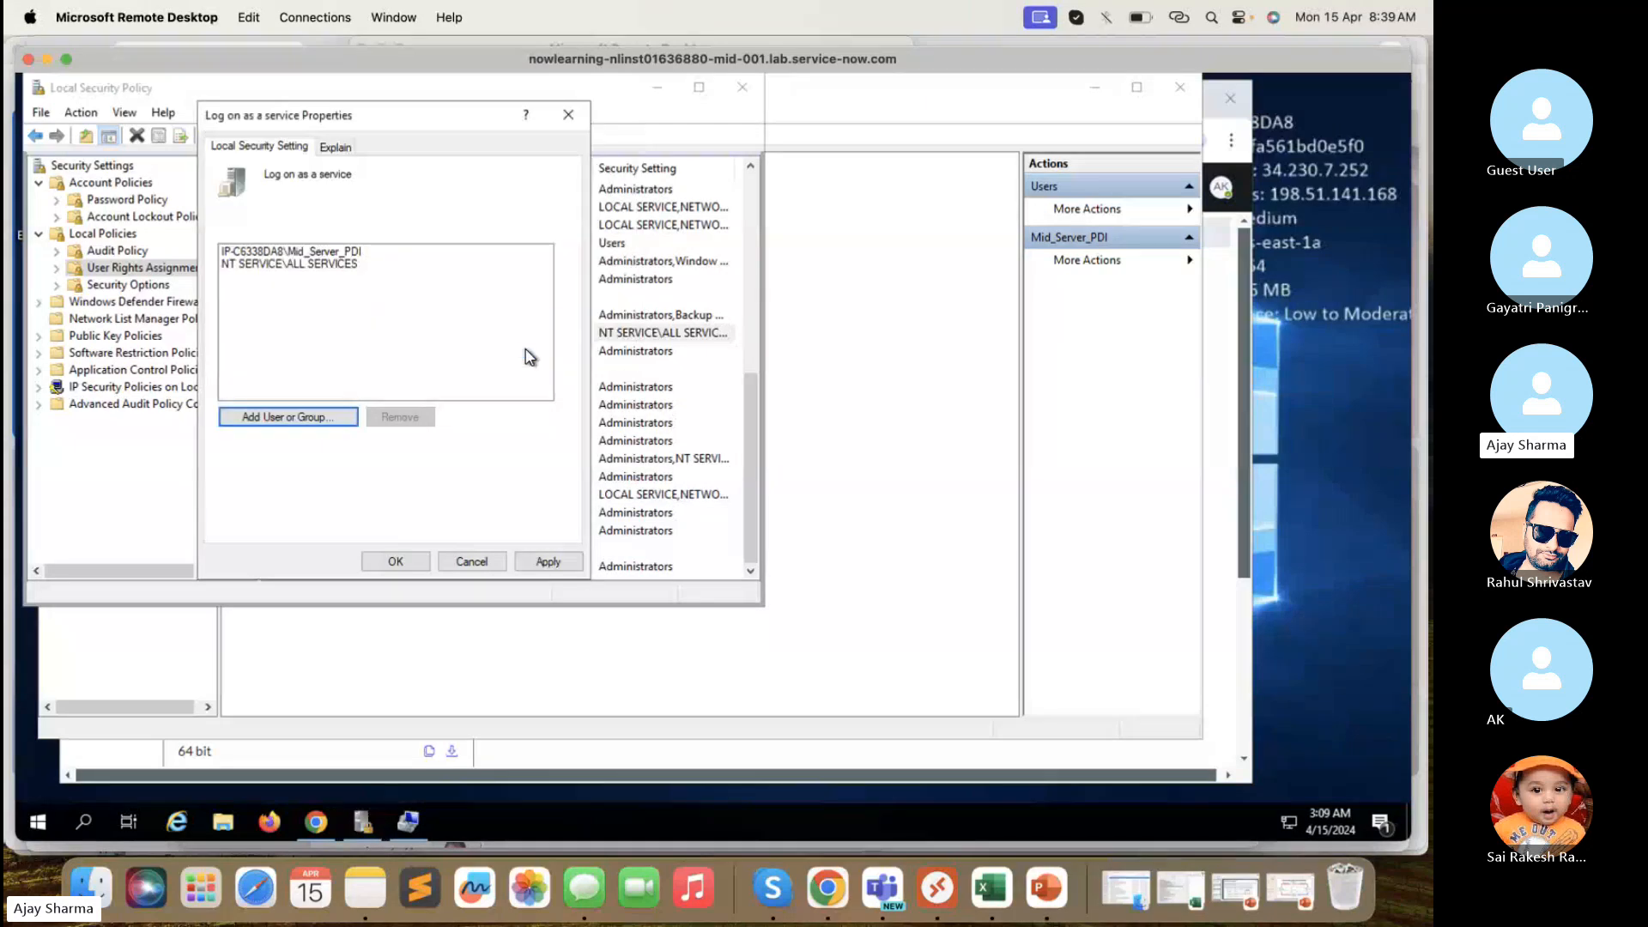
pyautogui.click(547, 562)
pyautogui.click(395, 562)
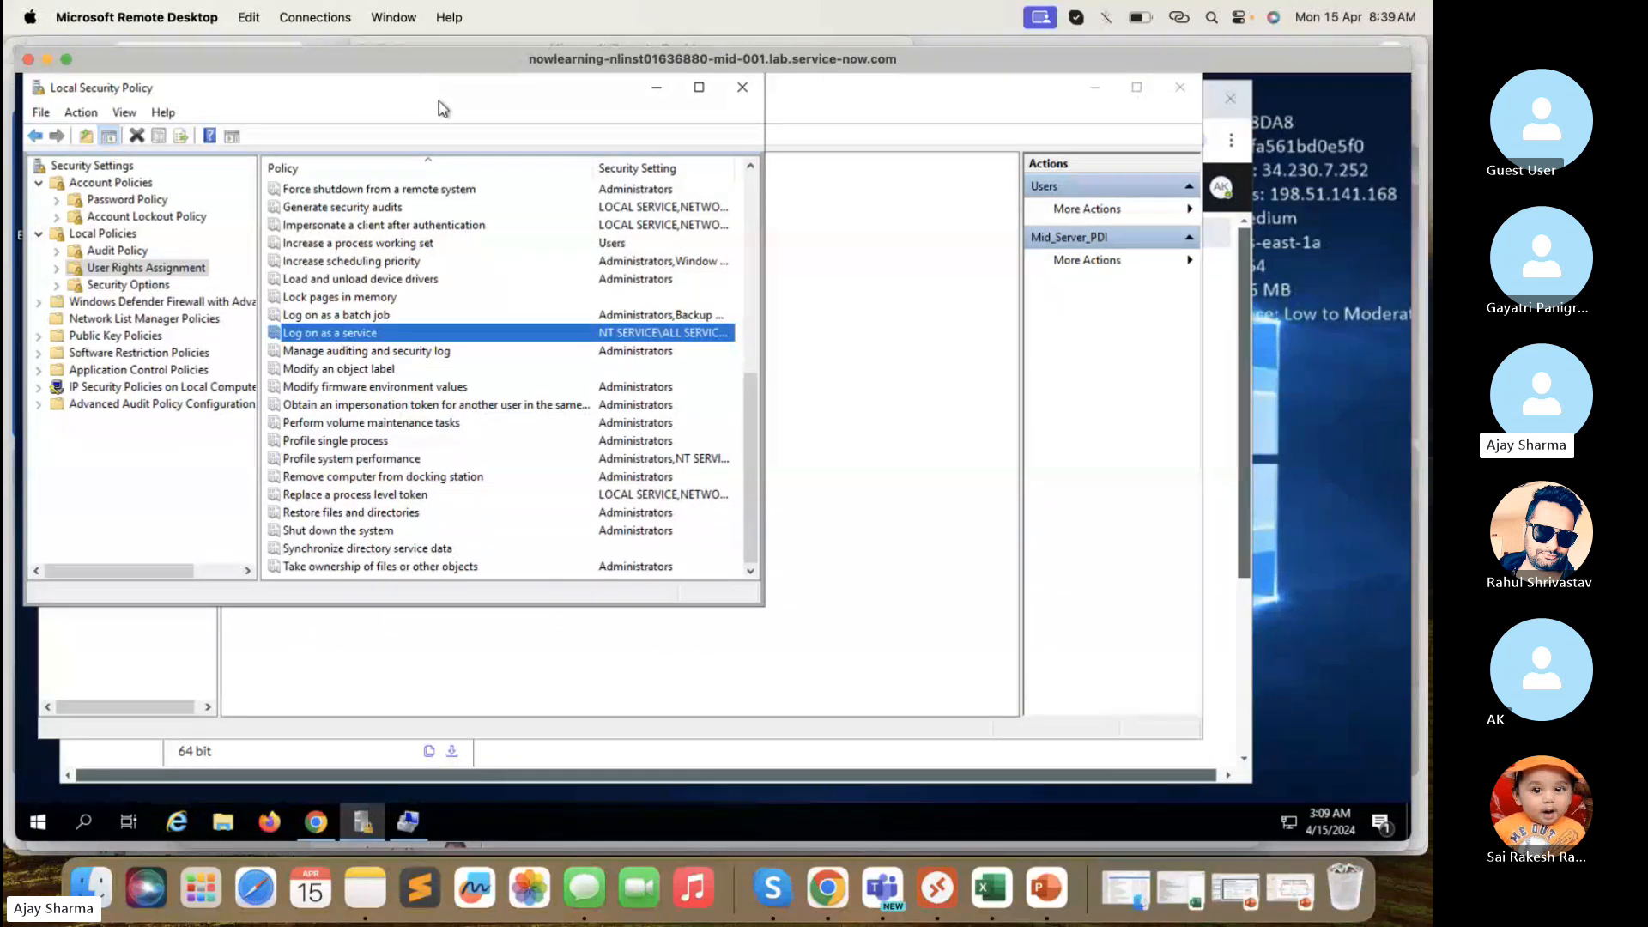
pyautogui.moveTo(428, 89); pyautogui.dragTo(448, 114)
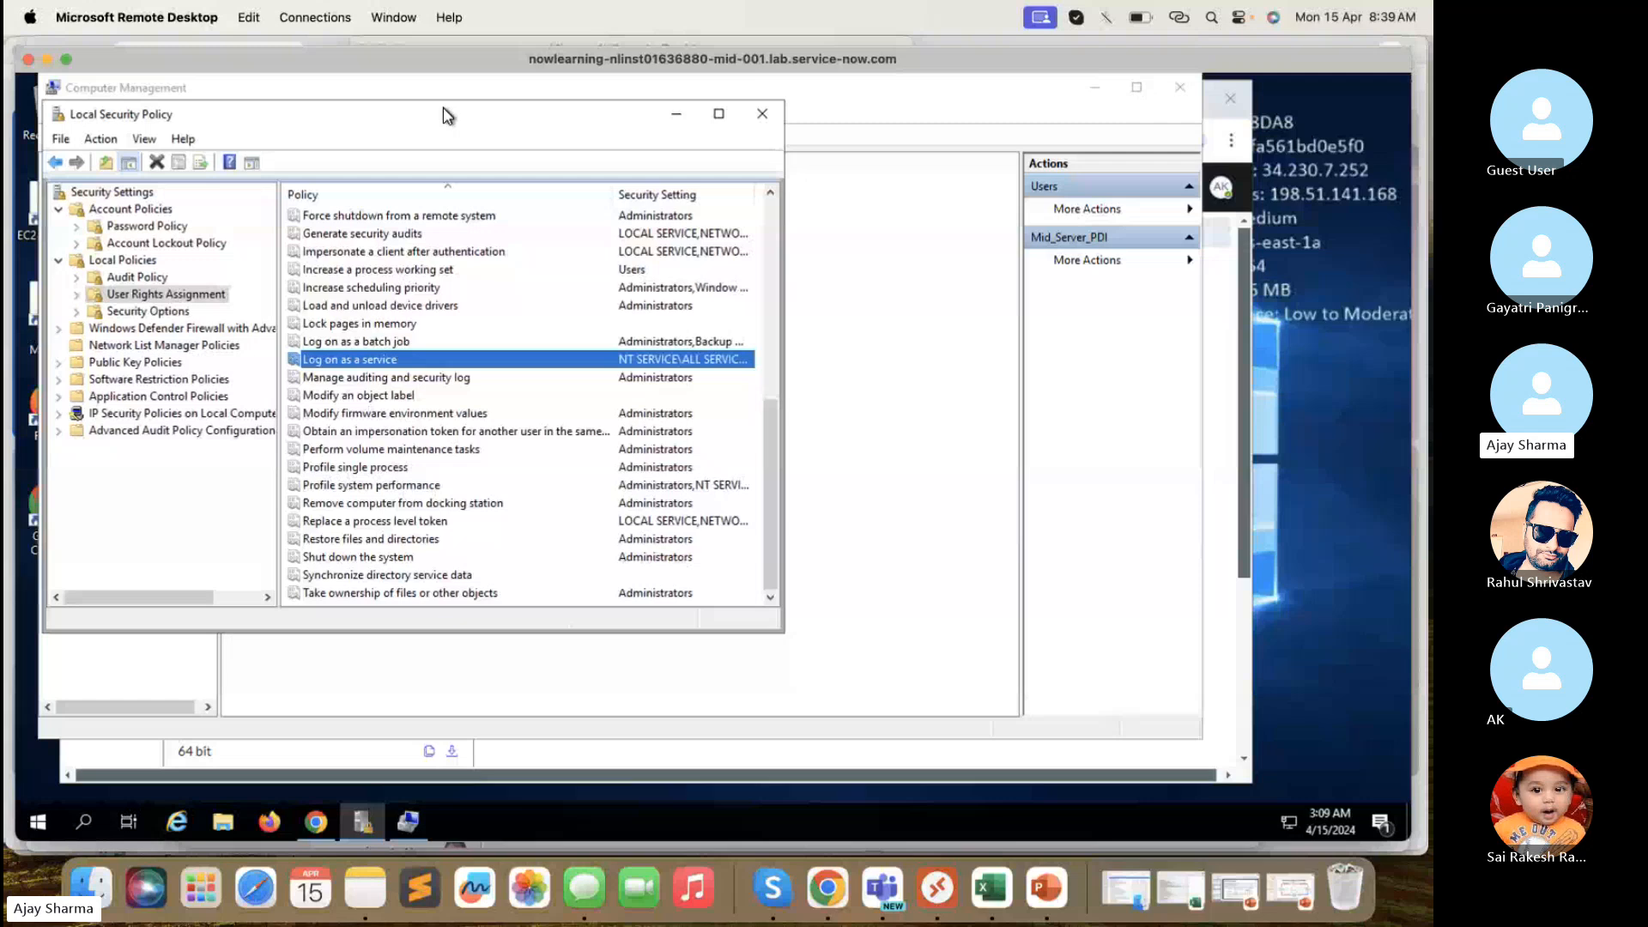
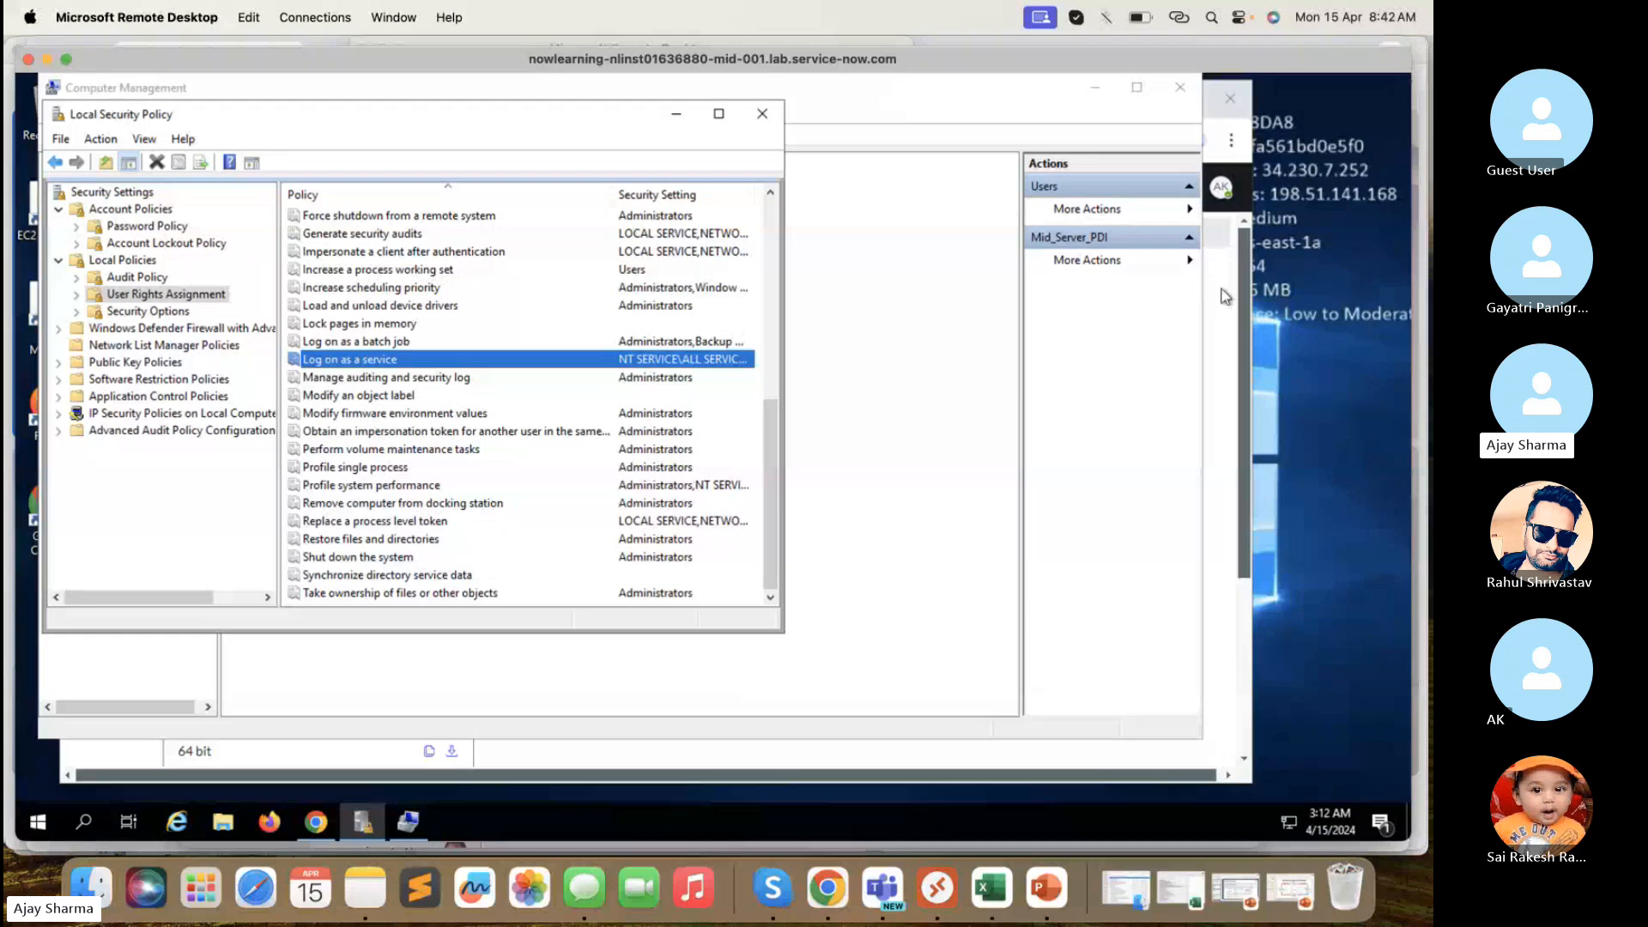
# - Retry the Windows 64-bit MSI MID Server download and check the download history for its failed attempts
pyautogui.click(1224, 296)
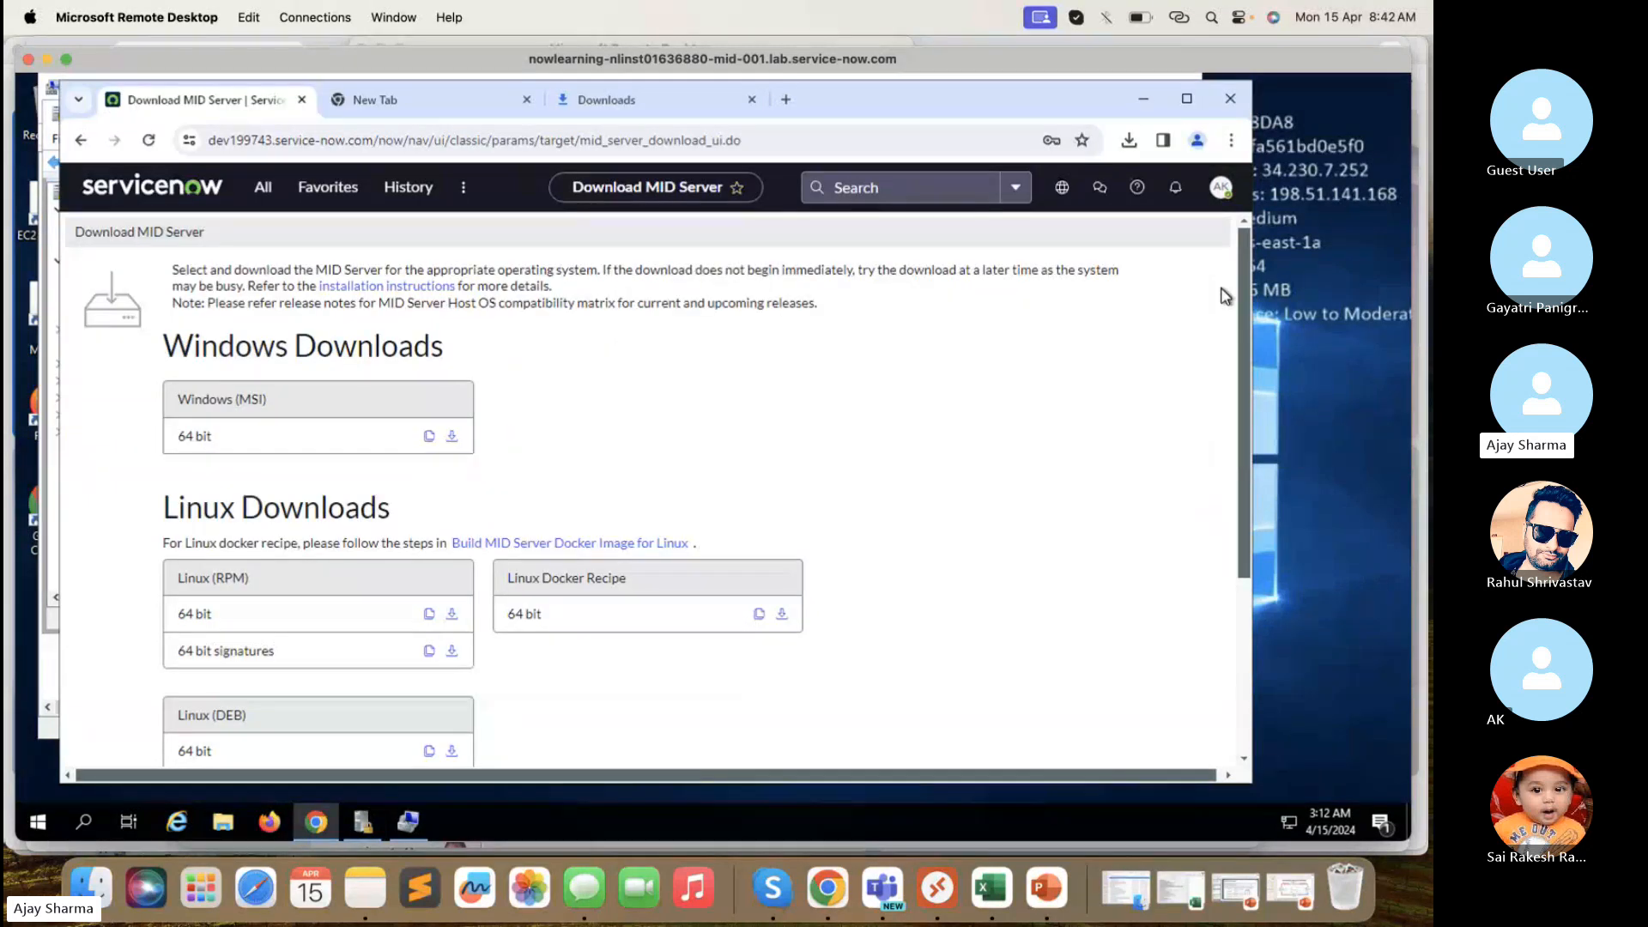
pyautogui.click(1129, 141)
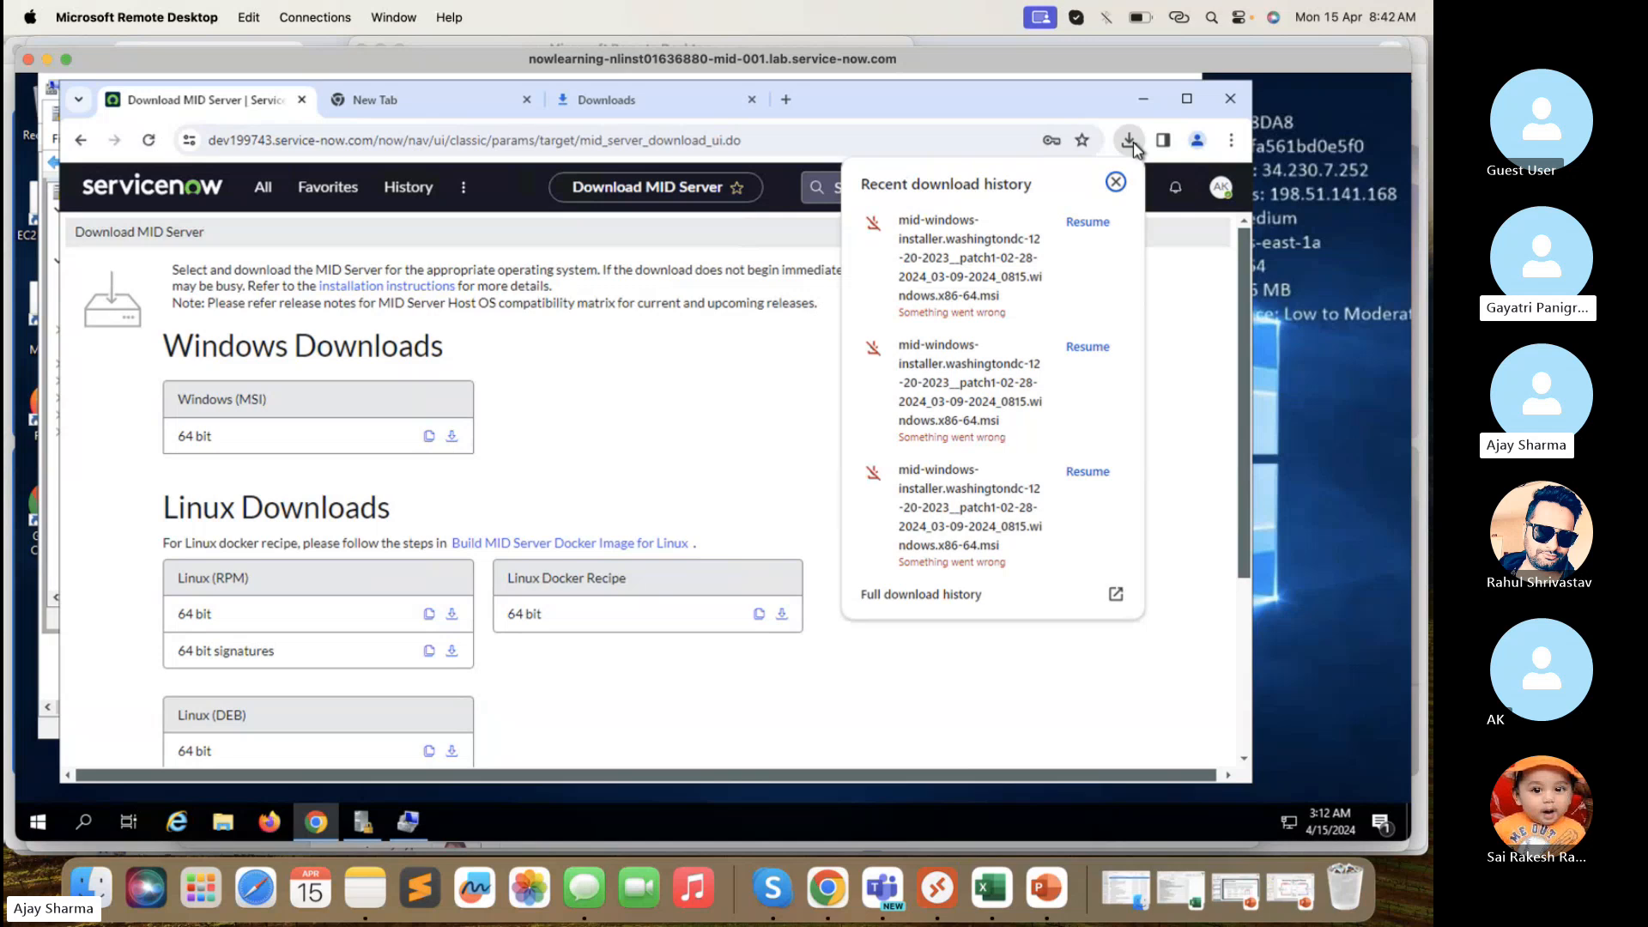
pyautogui.click(754, 409)
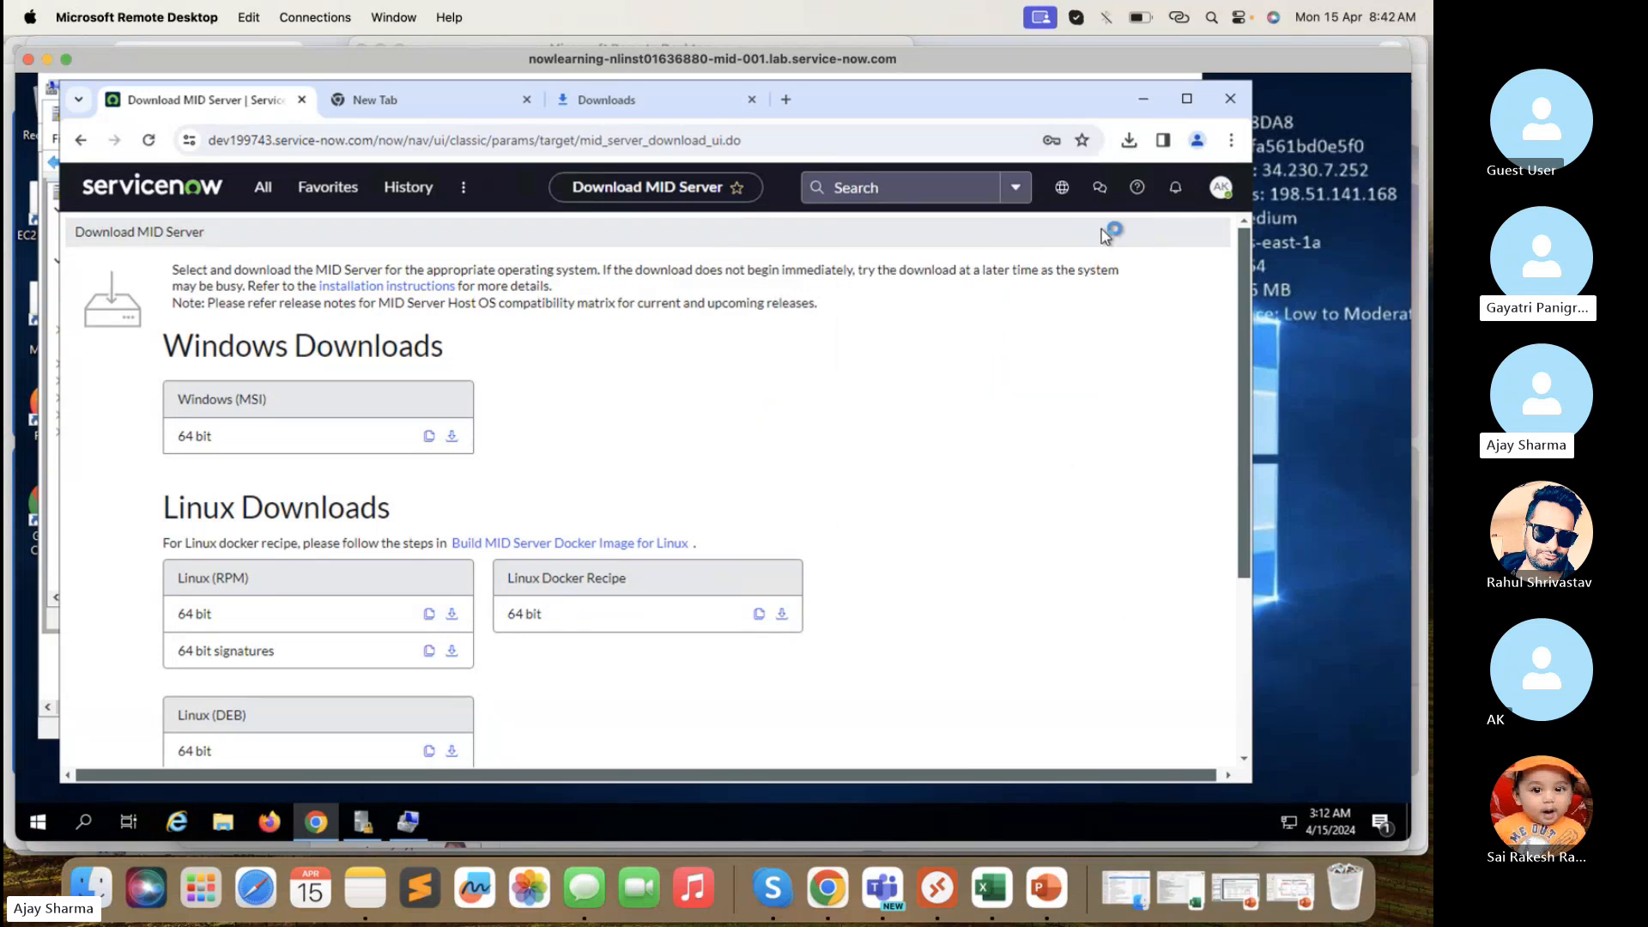
pyautogui.click(452, 437)
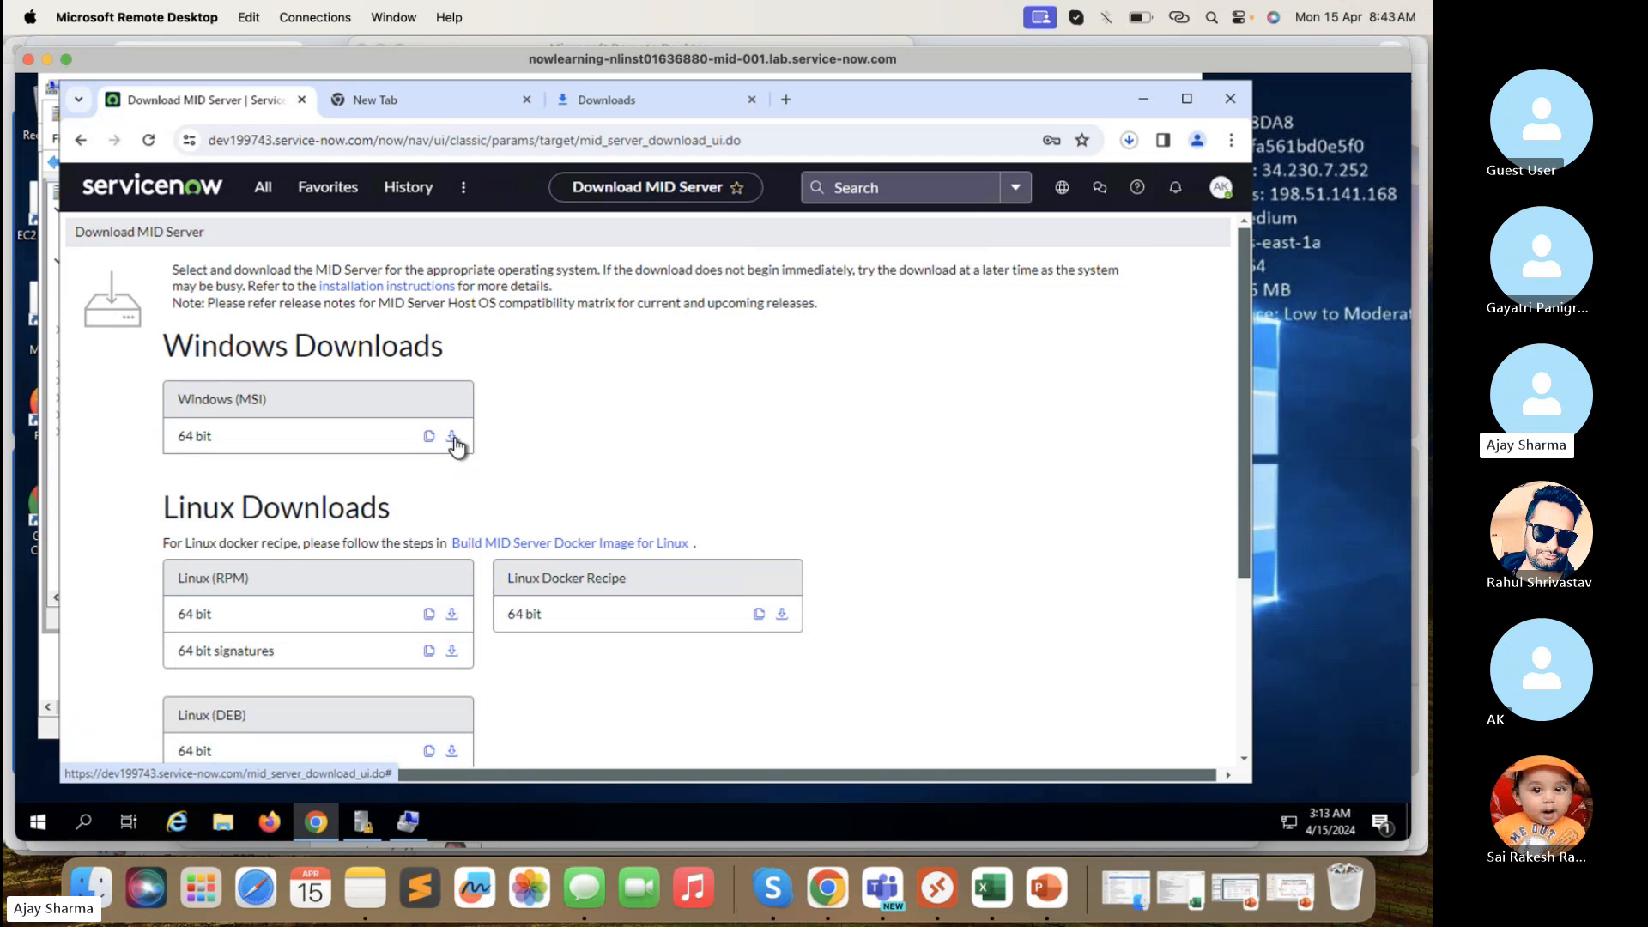
pyautogui.click(1131, 141)
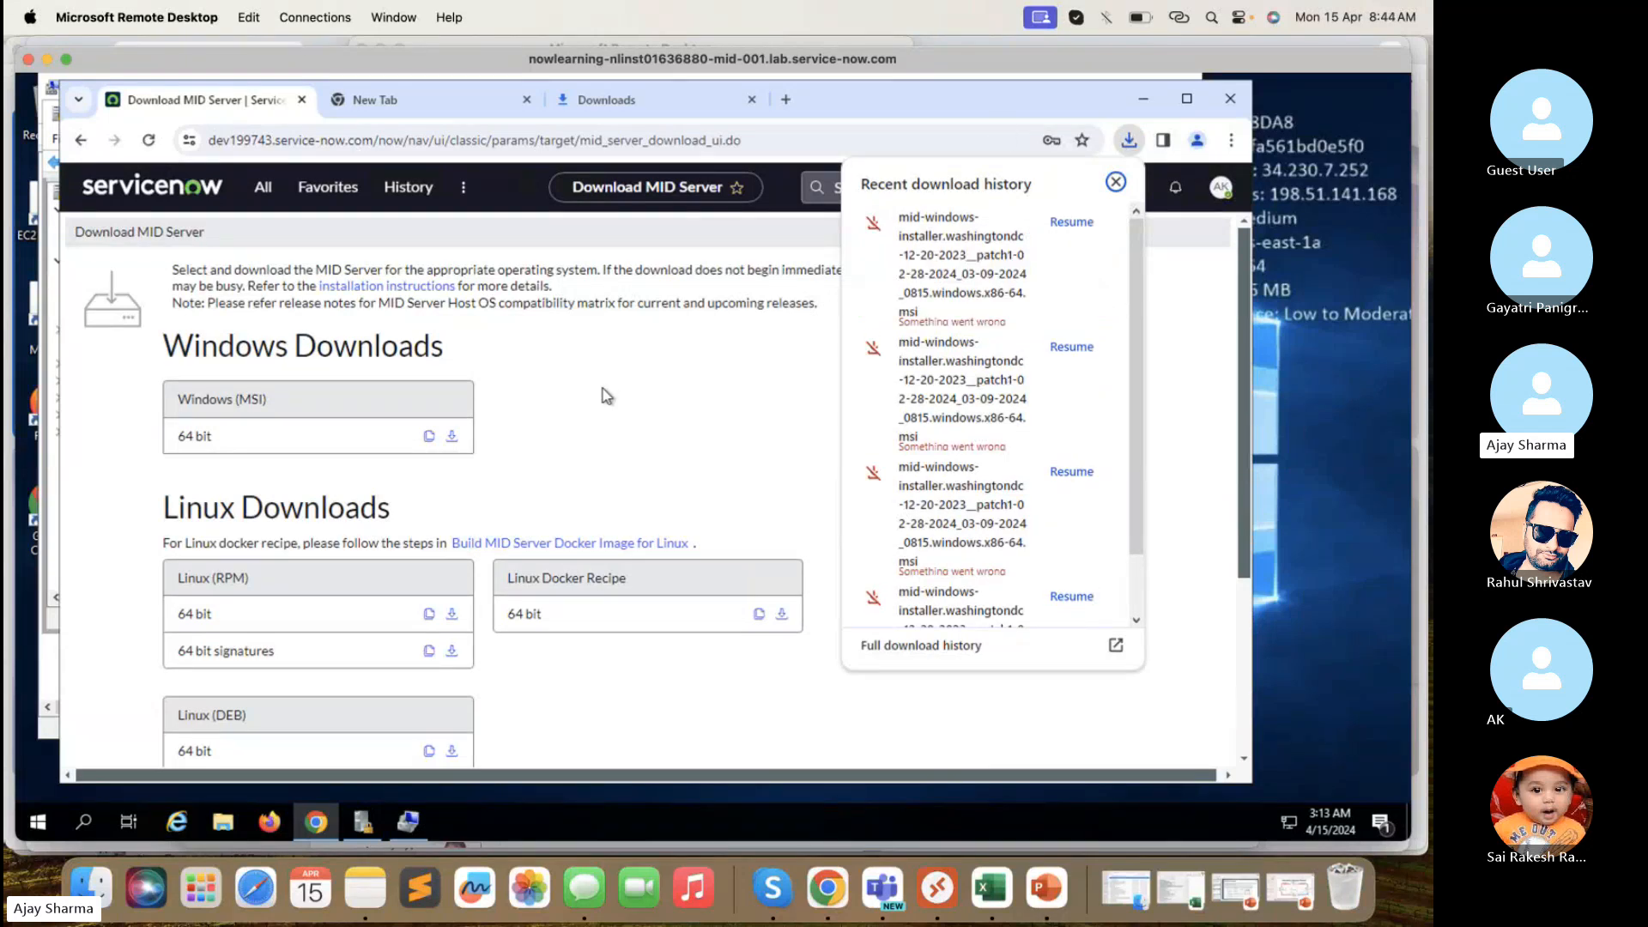
# - Download the Windows 64-bit MID Server ZIP and confirm it finished at 302 MB
pyautogui.scroll(-3, 595, 434)
pyautogui.scroll(-1, 608, 544)
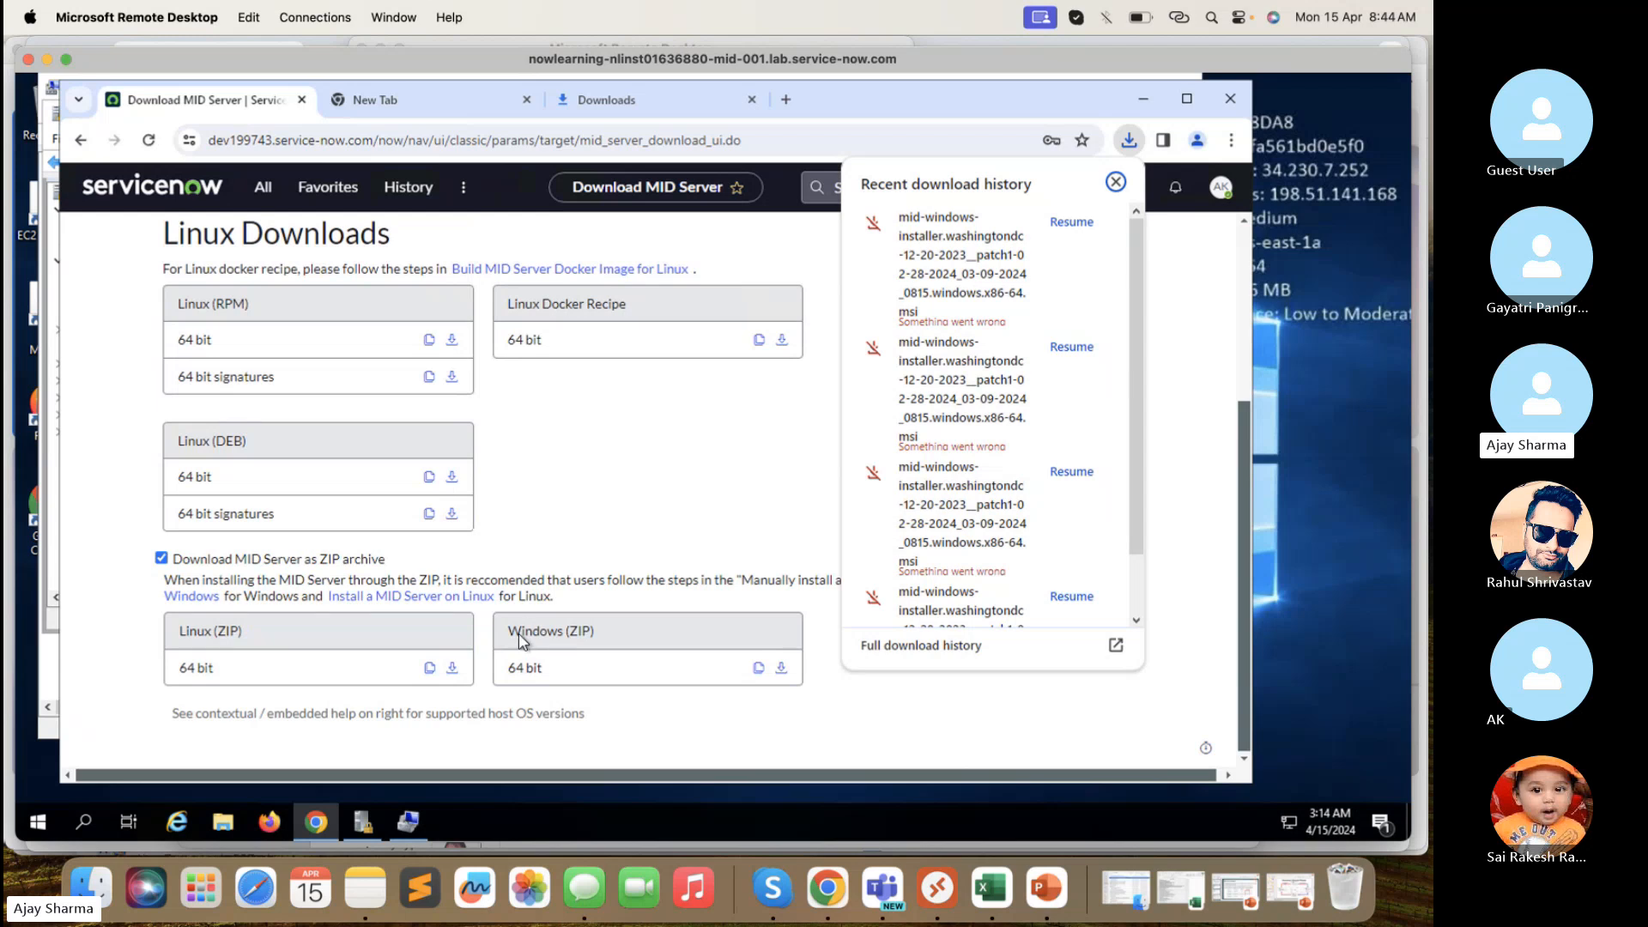
pyautogui.click(781, 666)
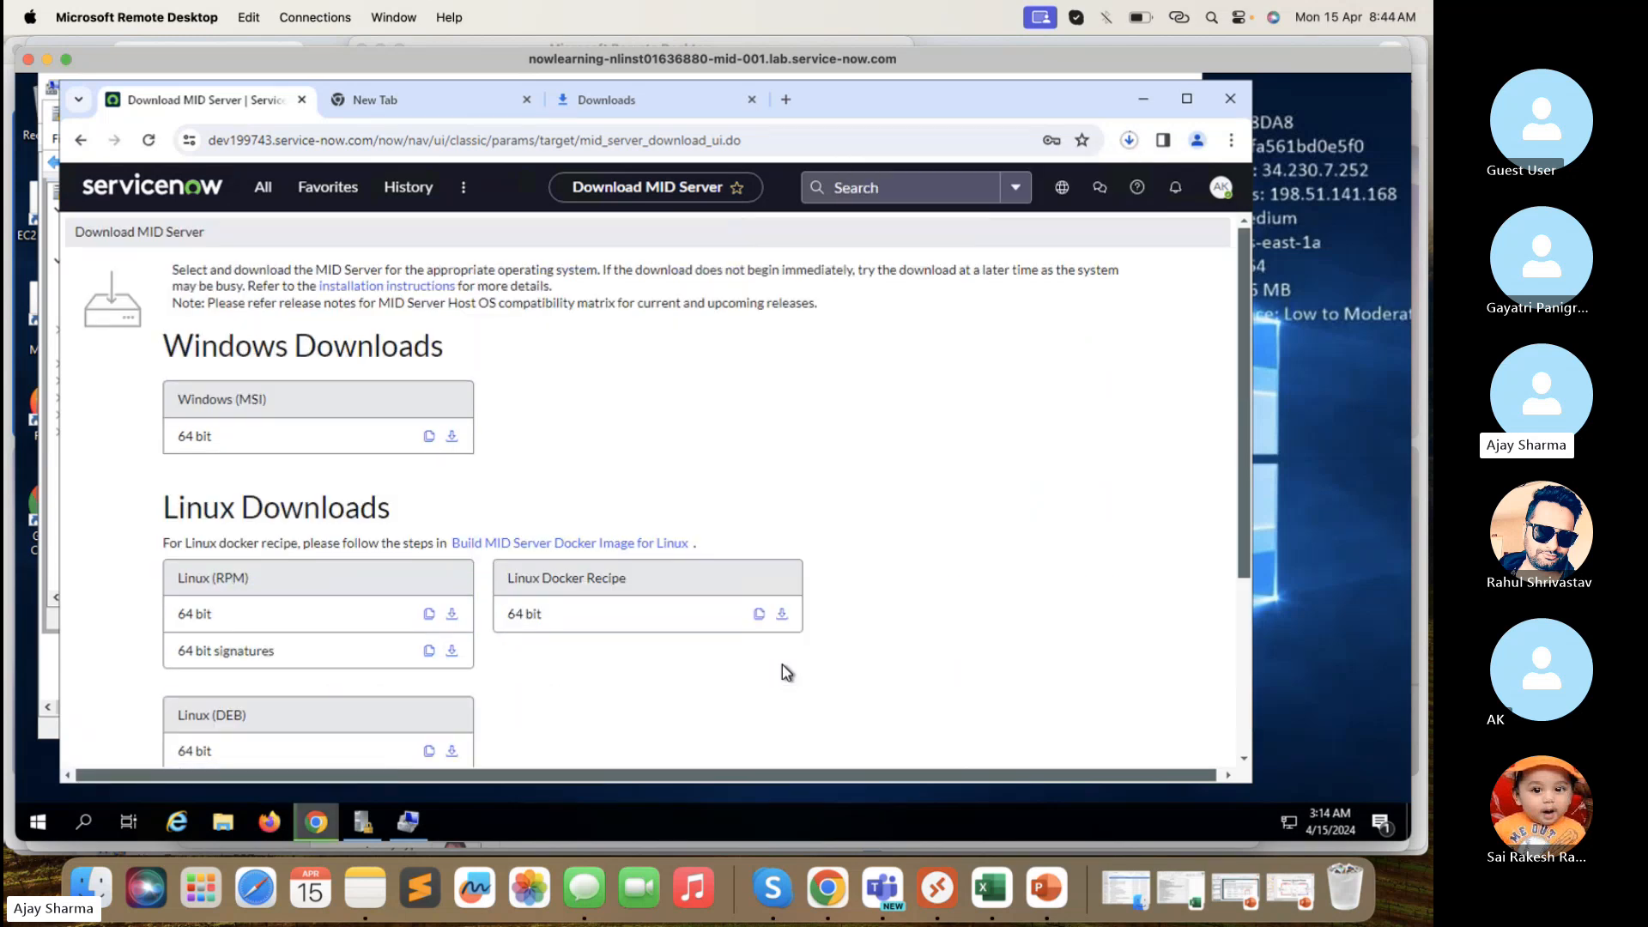
pyautogui.scroll(-3, 784, 670)
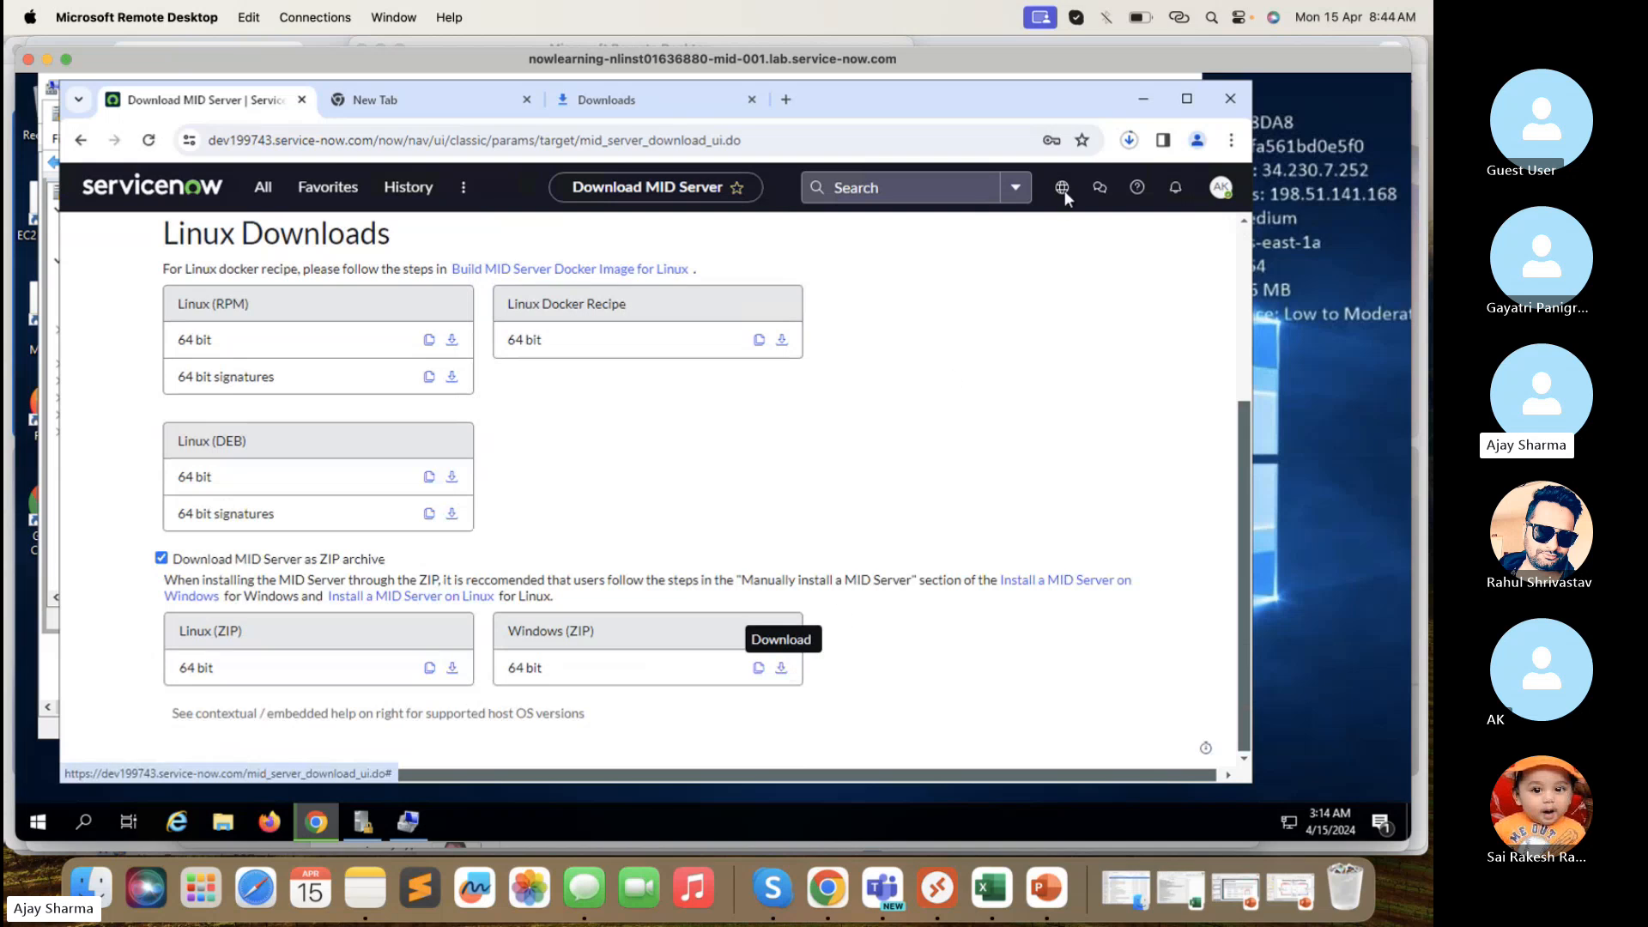
pyautogui.click(1127, 142)
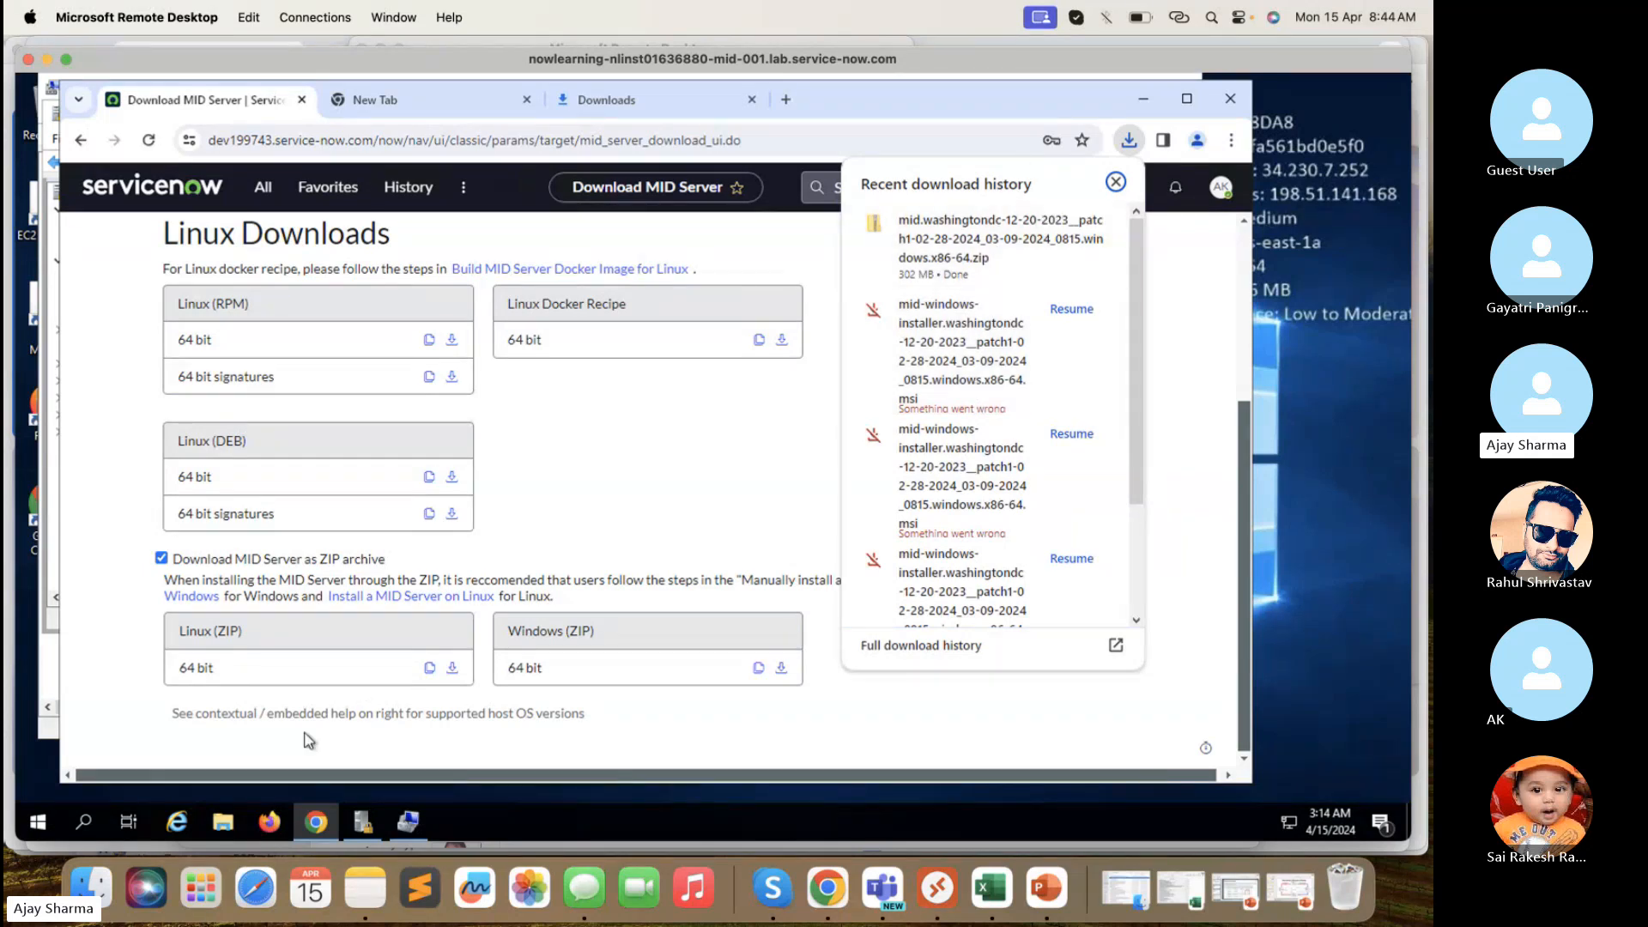
# - Open Downloads in File Explorer and widen the Name column to show the MID Server zip
pyautogui.click(227, 821)
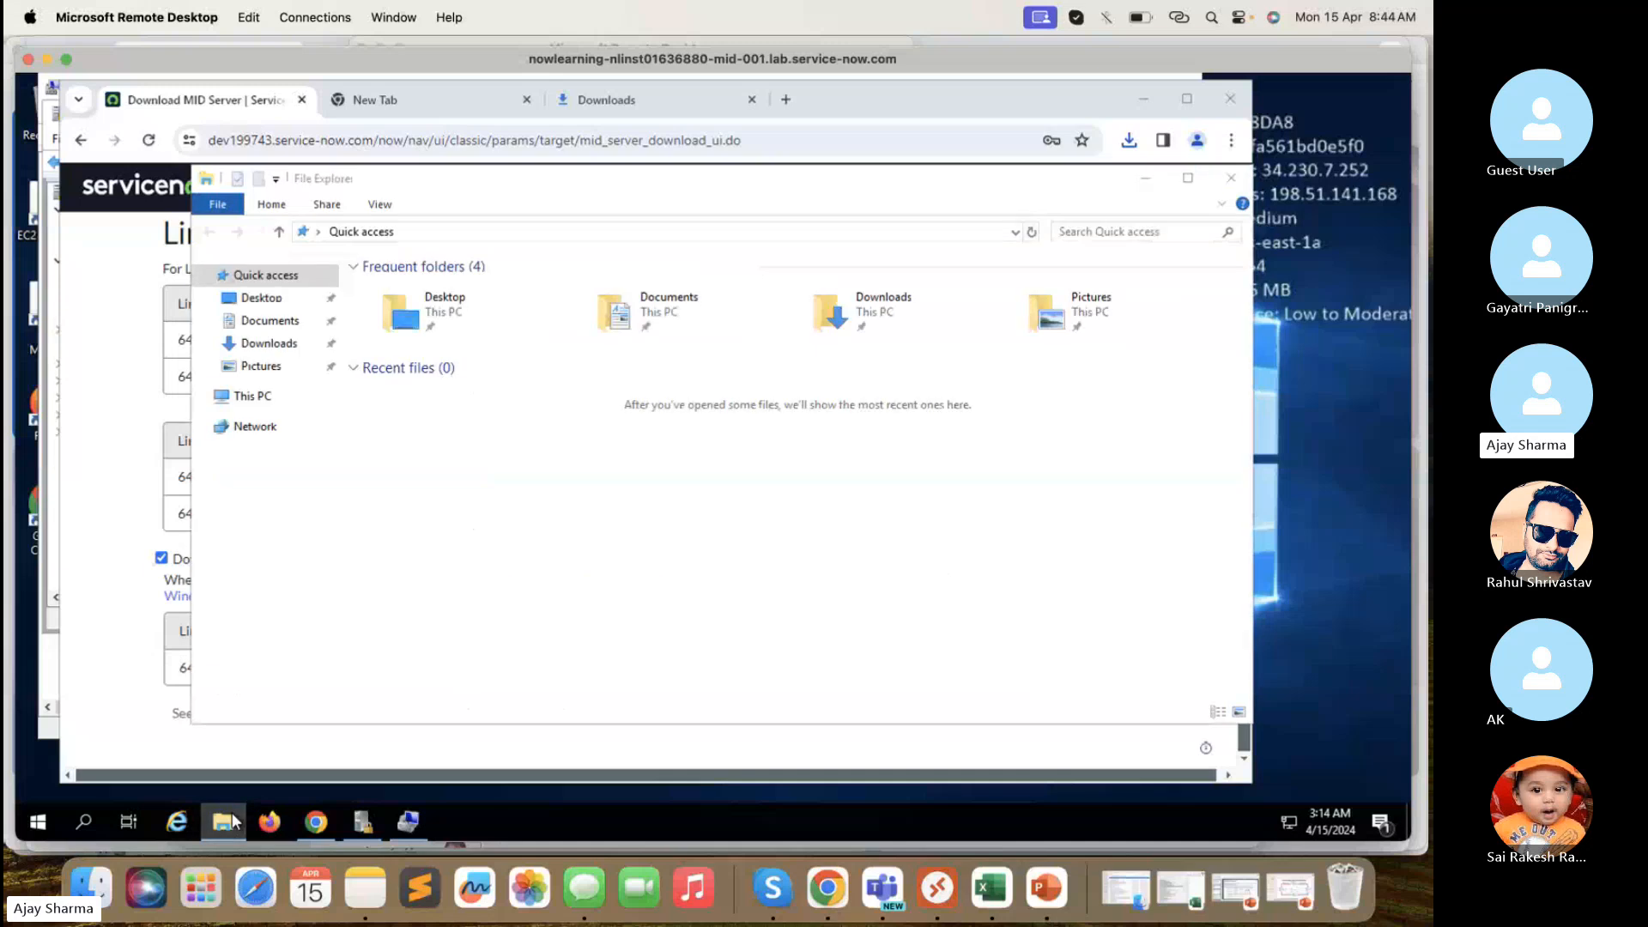
pyautogui.click(234, 821)
pyautogui.click(226, 821)
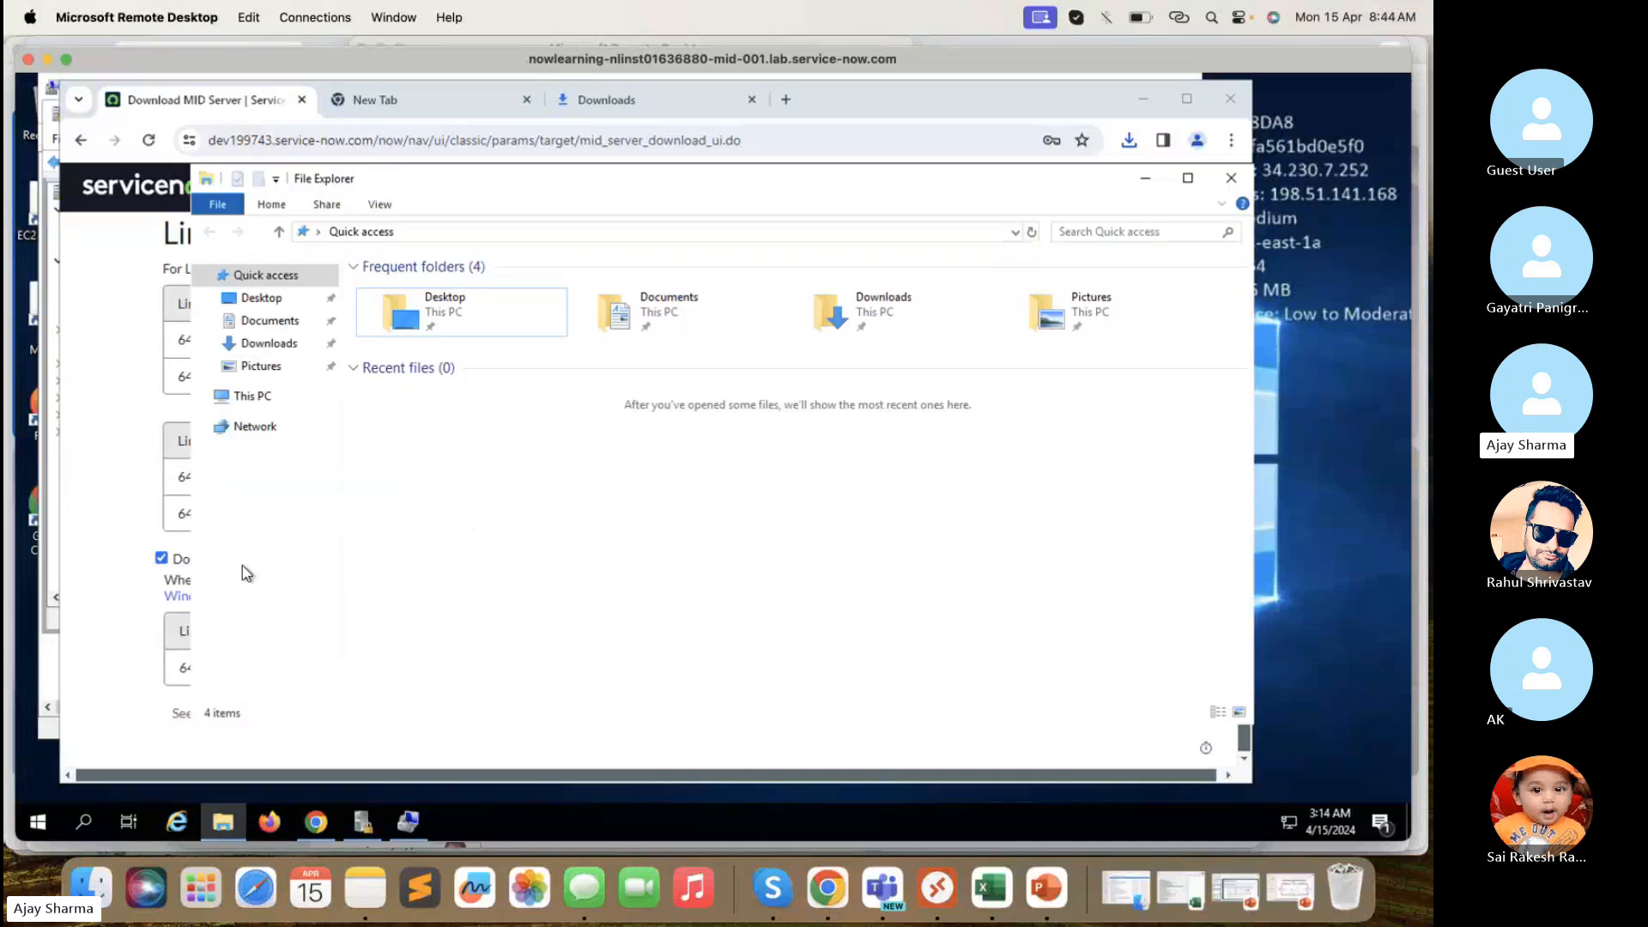
pyautogui.click(273, 343)
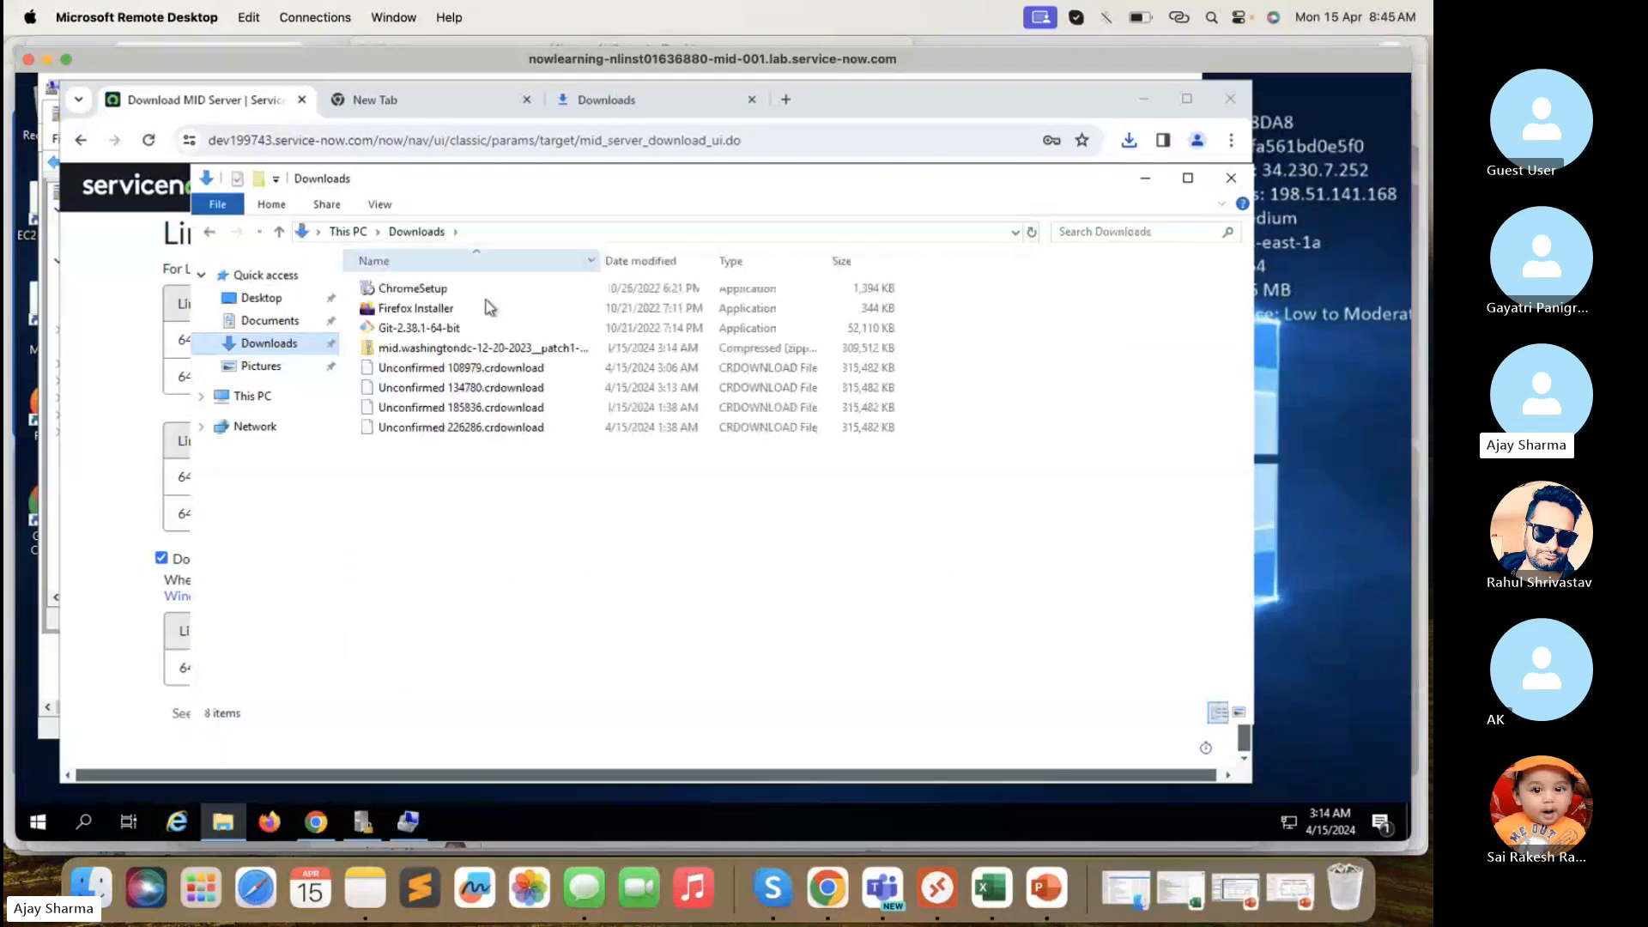
pyautogui.click(472, 348)
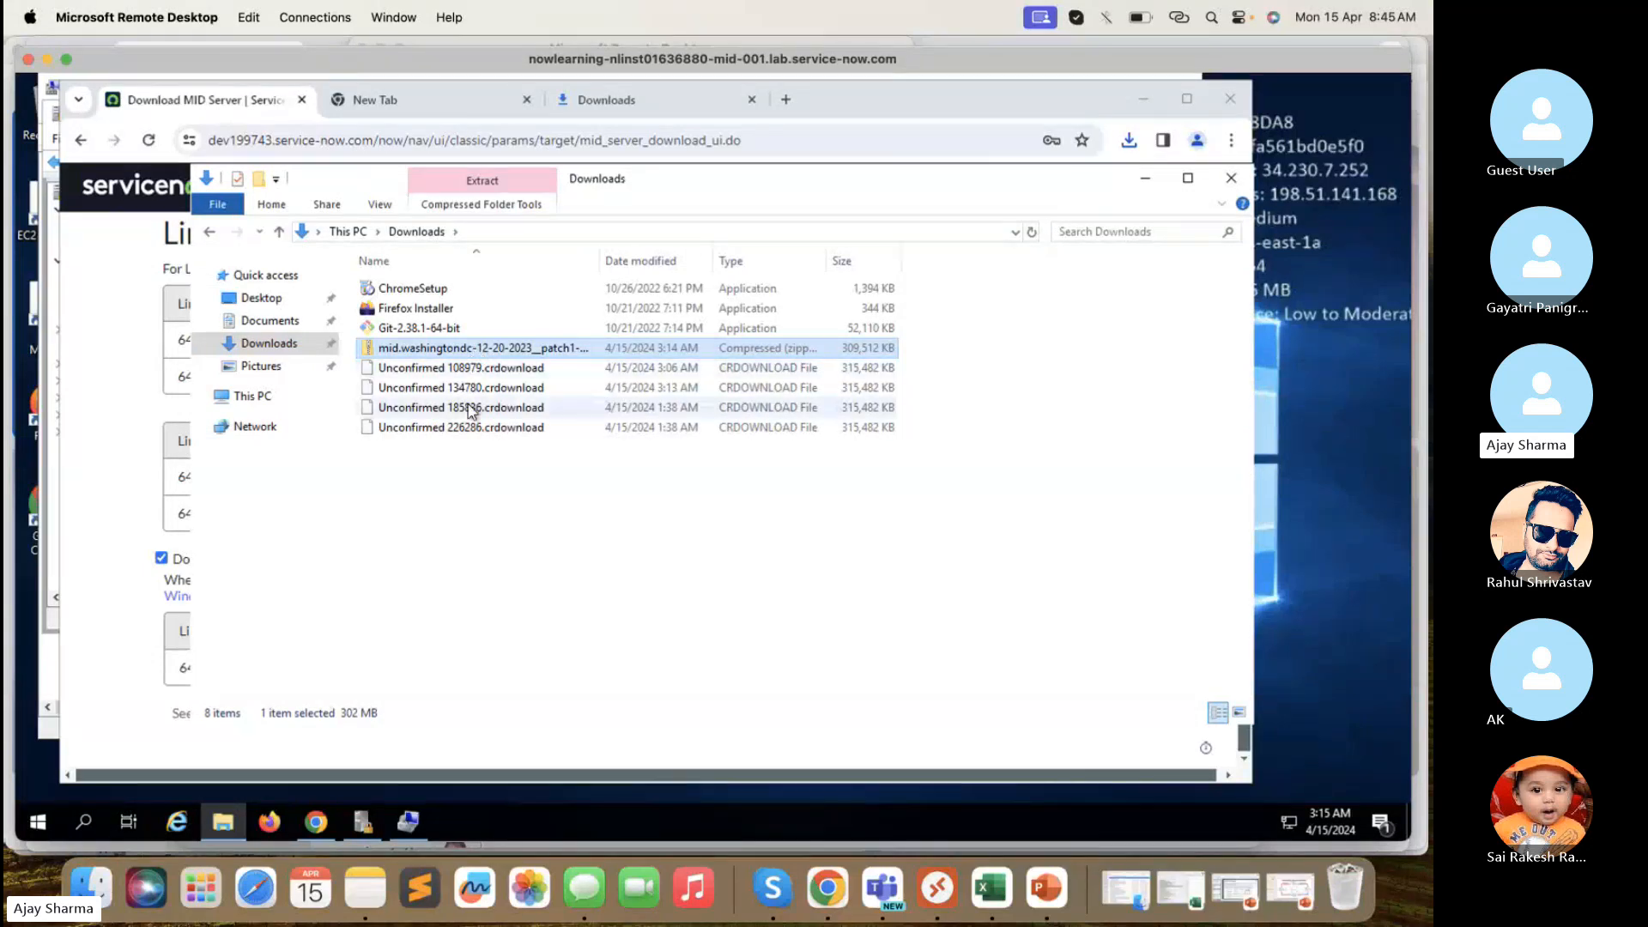
pyautogui.moveTo(600, 255); pyautogui.dragTo(724, 265)
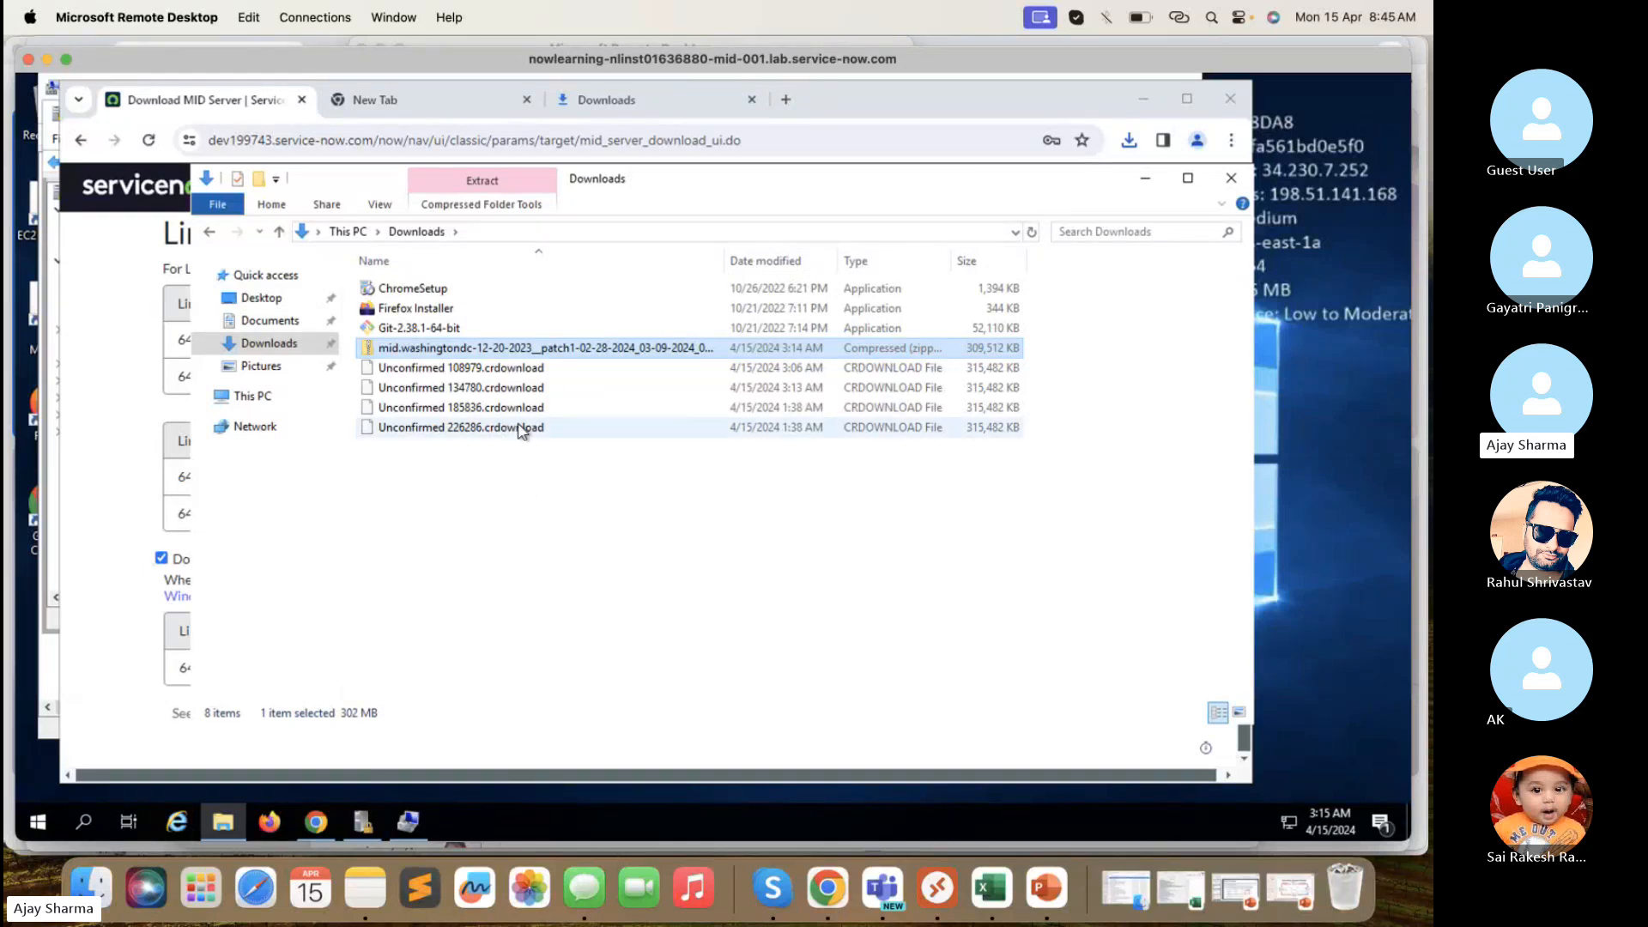
# - Start Extract All on the MID Server zip, cancel it, and minimize Explorer
pyautogui.rightClick(559, 355)
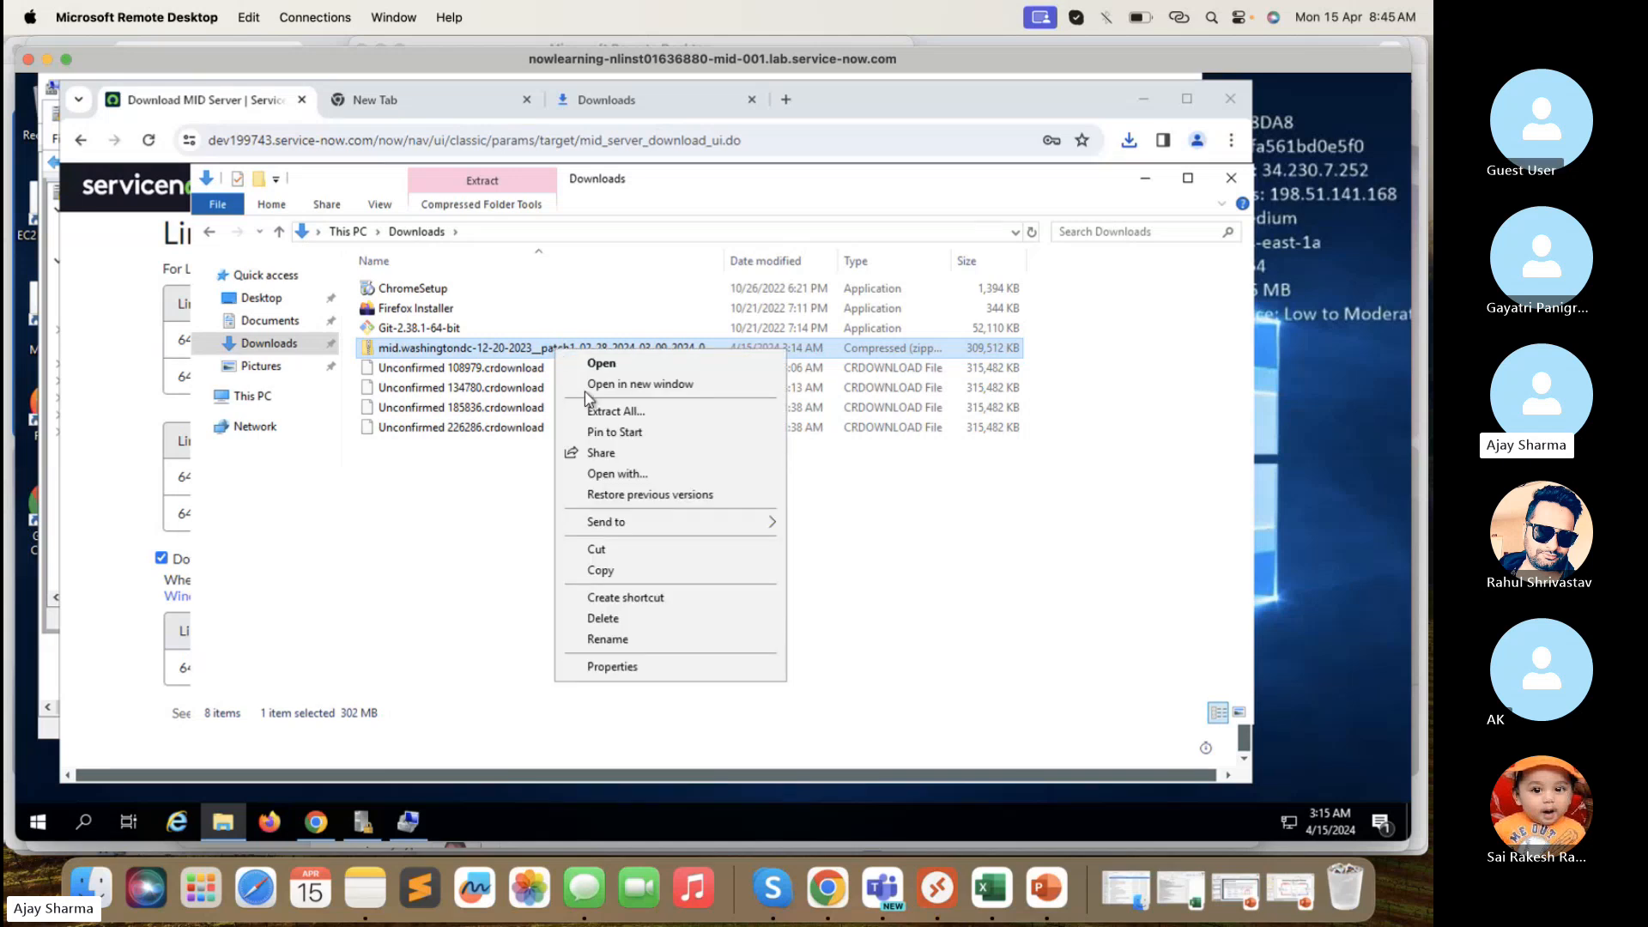
pyautogui.click(618, 413)
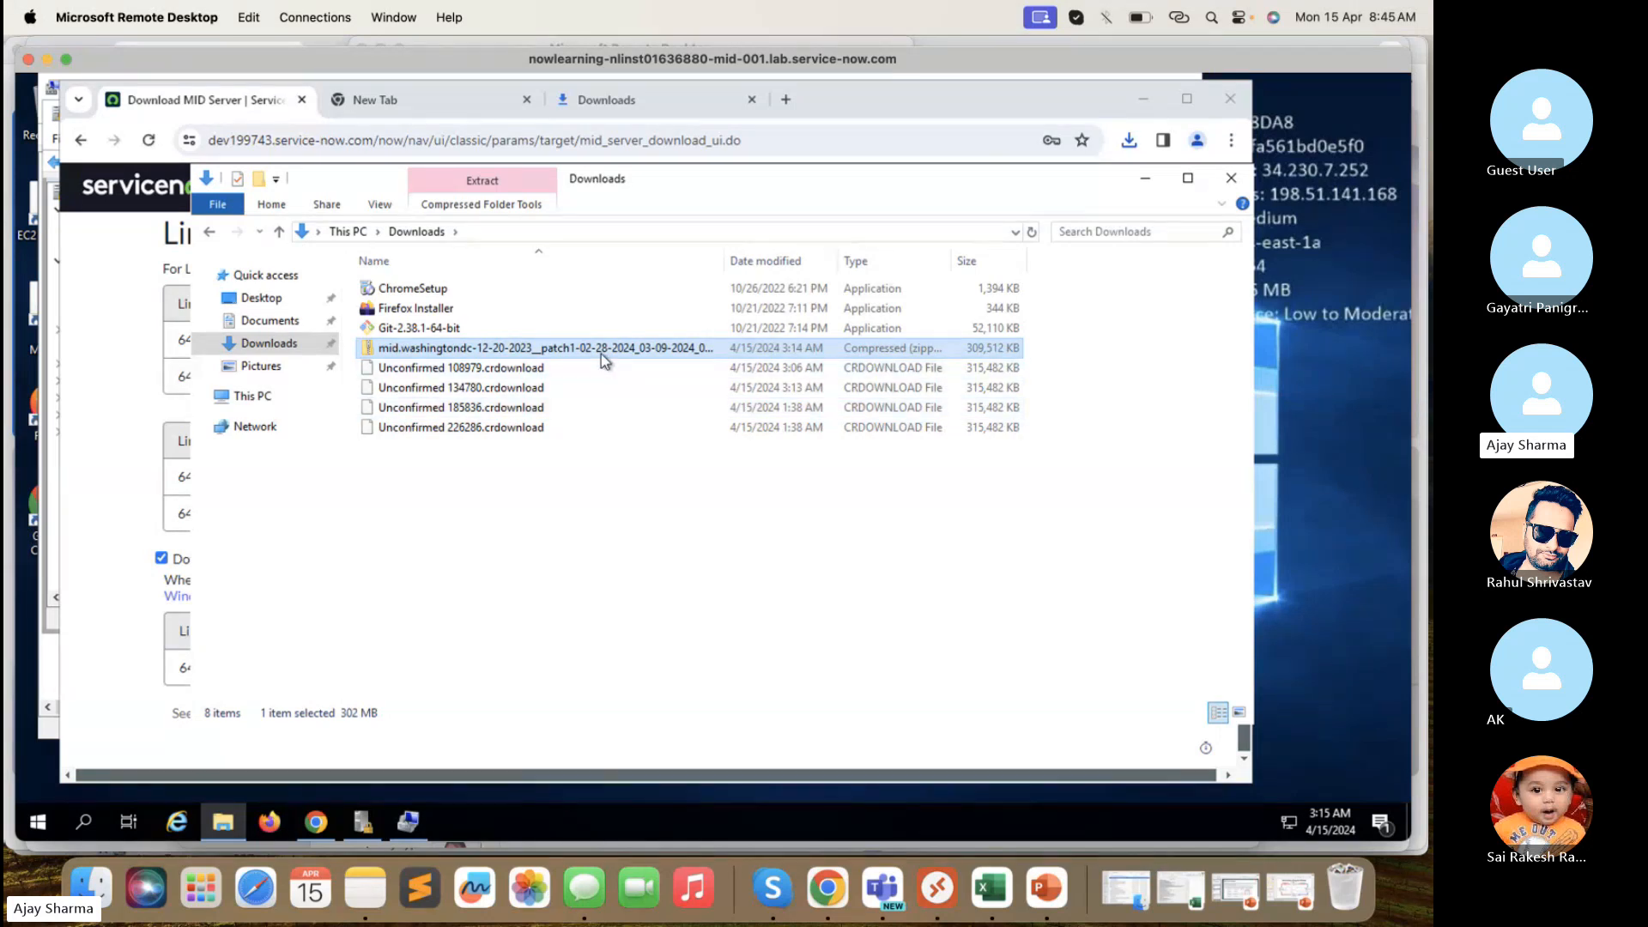
pyautogui.click(579, 570)
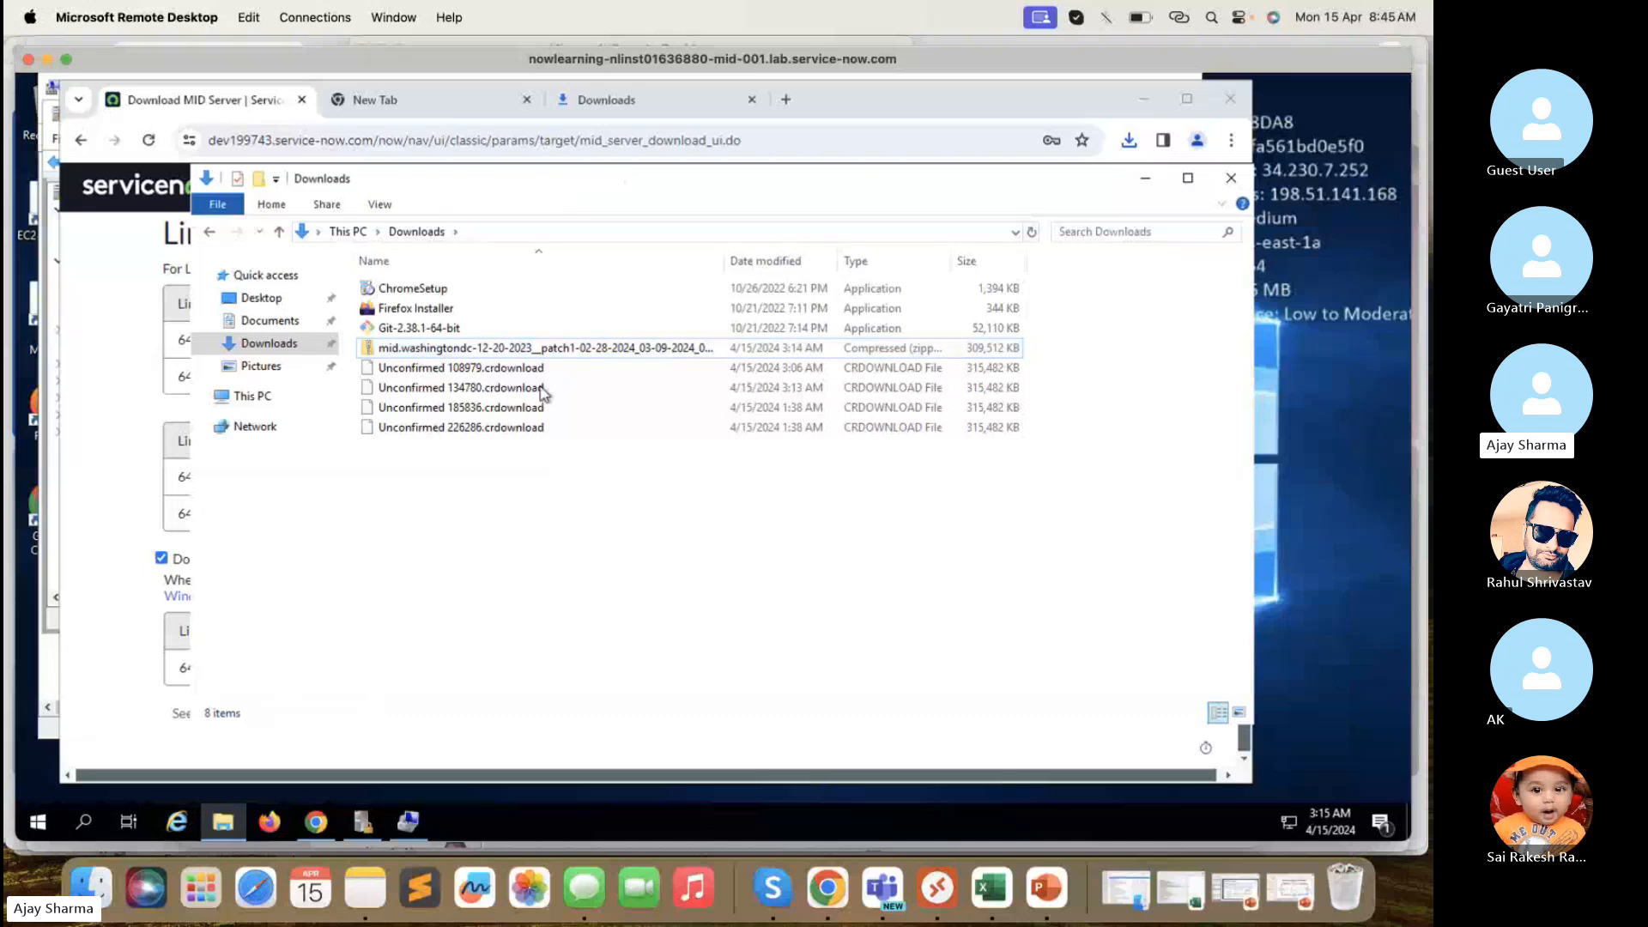
pyautogui.click(541, 350)
pyautogui.rightClick(540, 355)
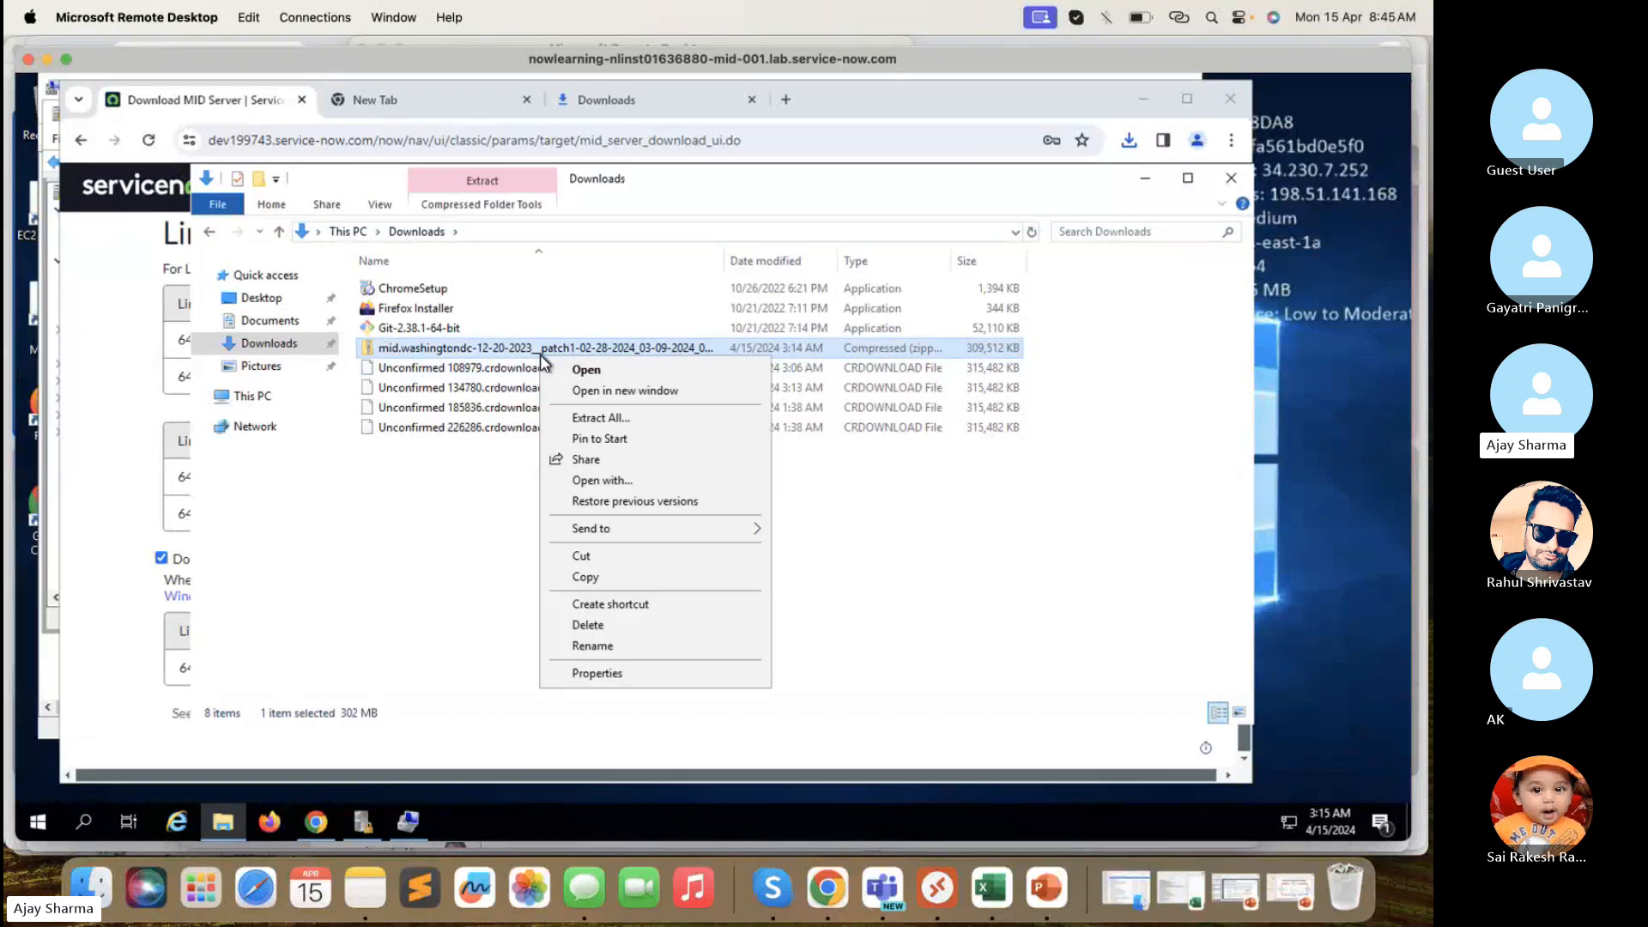
pyautogui.click(590, 419)
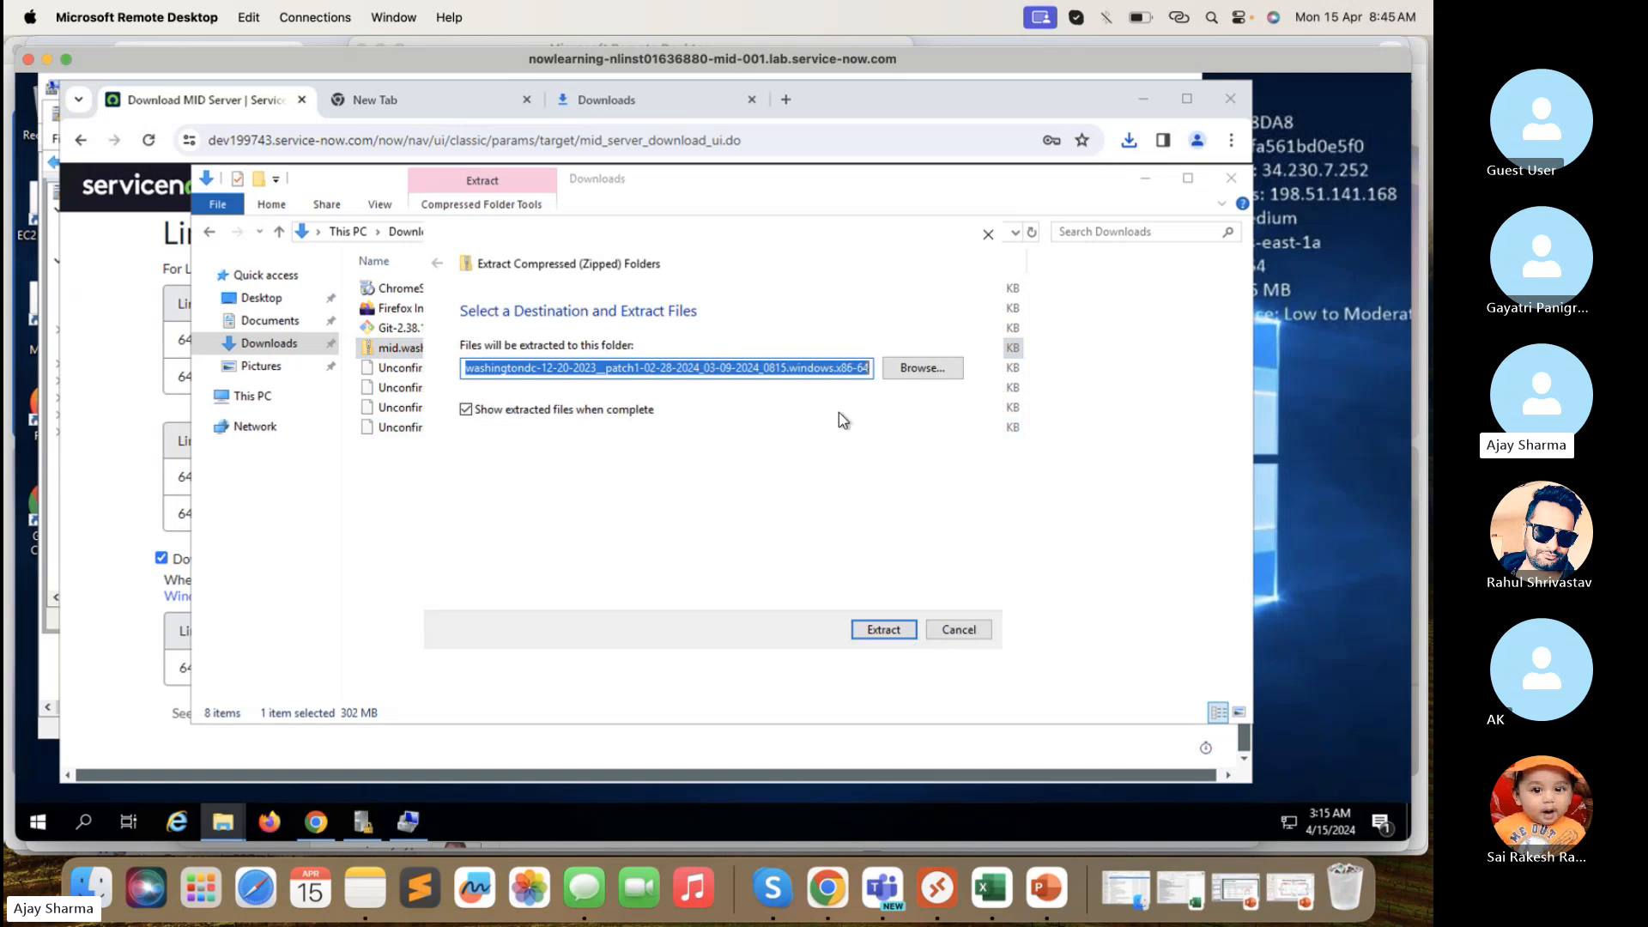
pyautogui.click(964, 632)
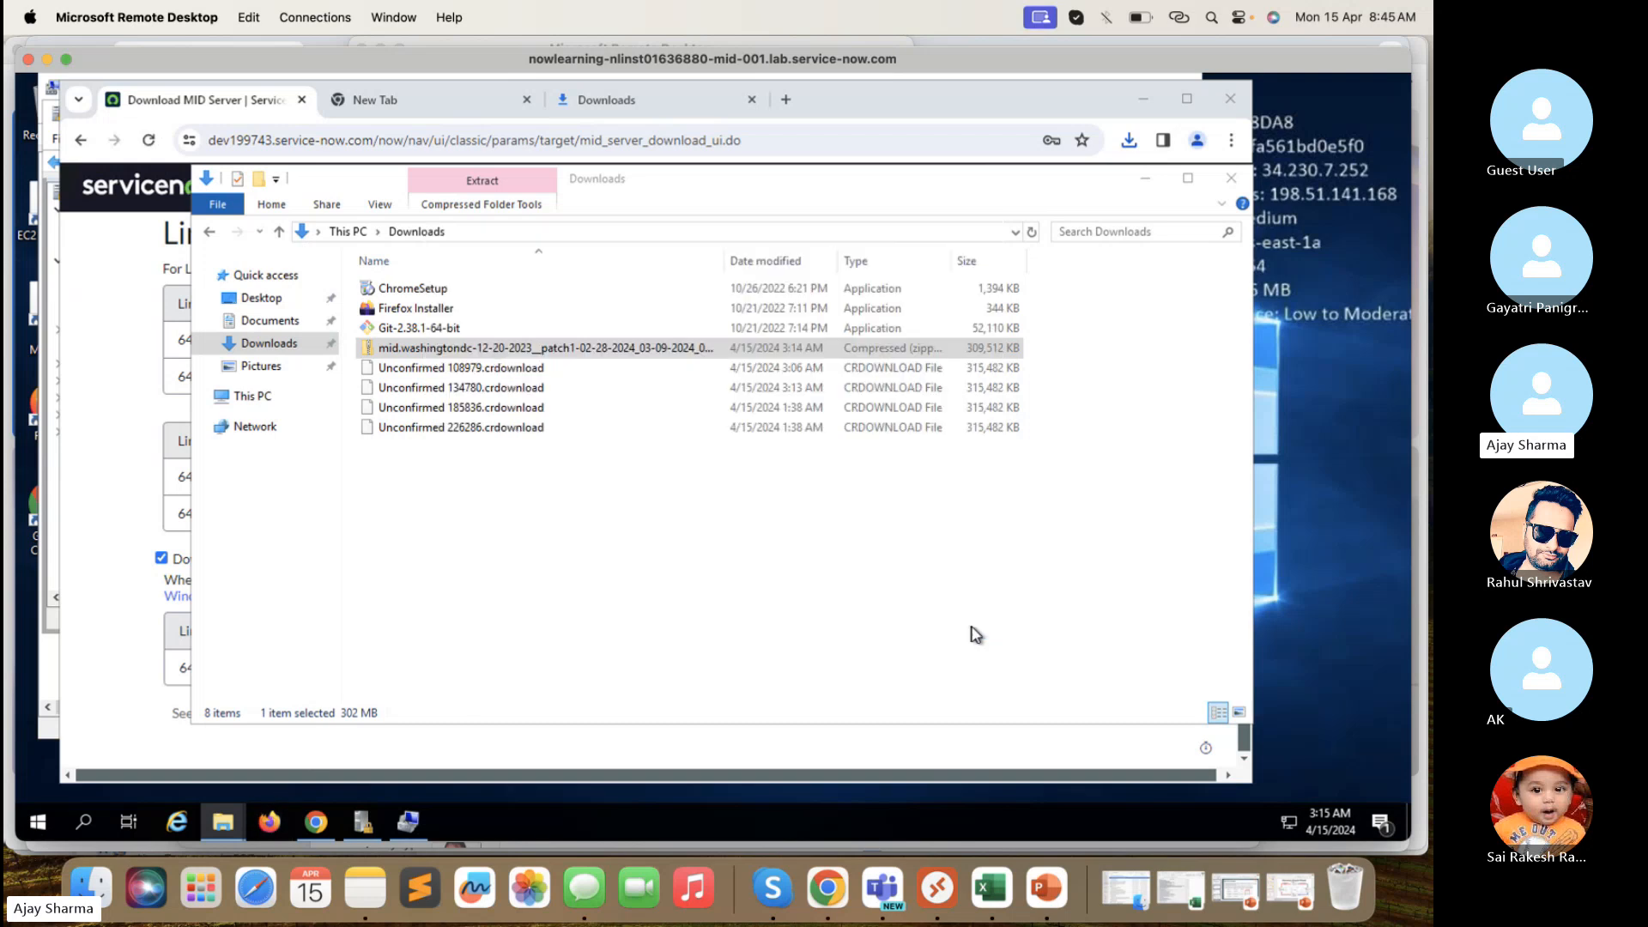
pyautogui.click(230, 826)
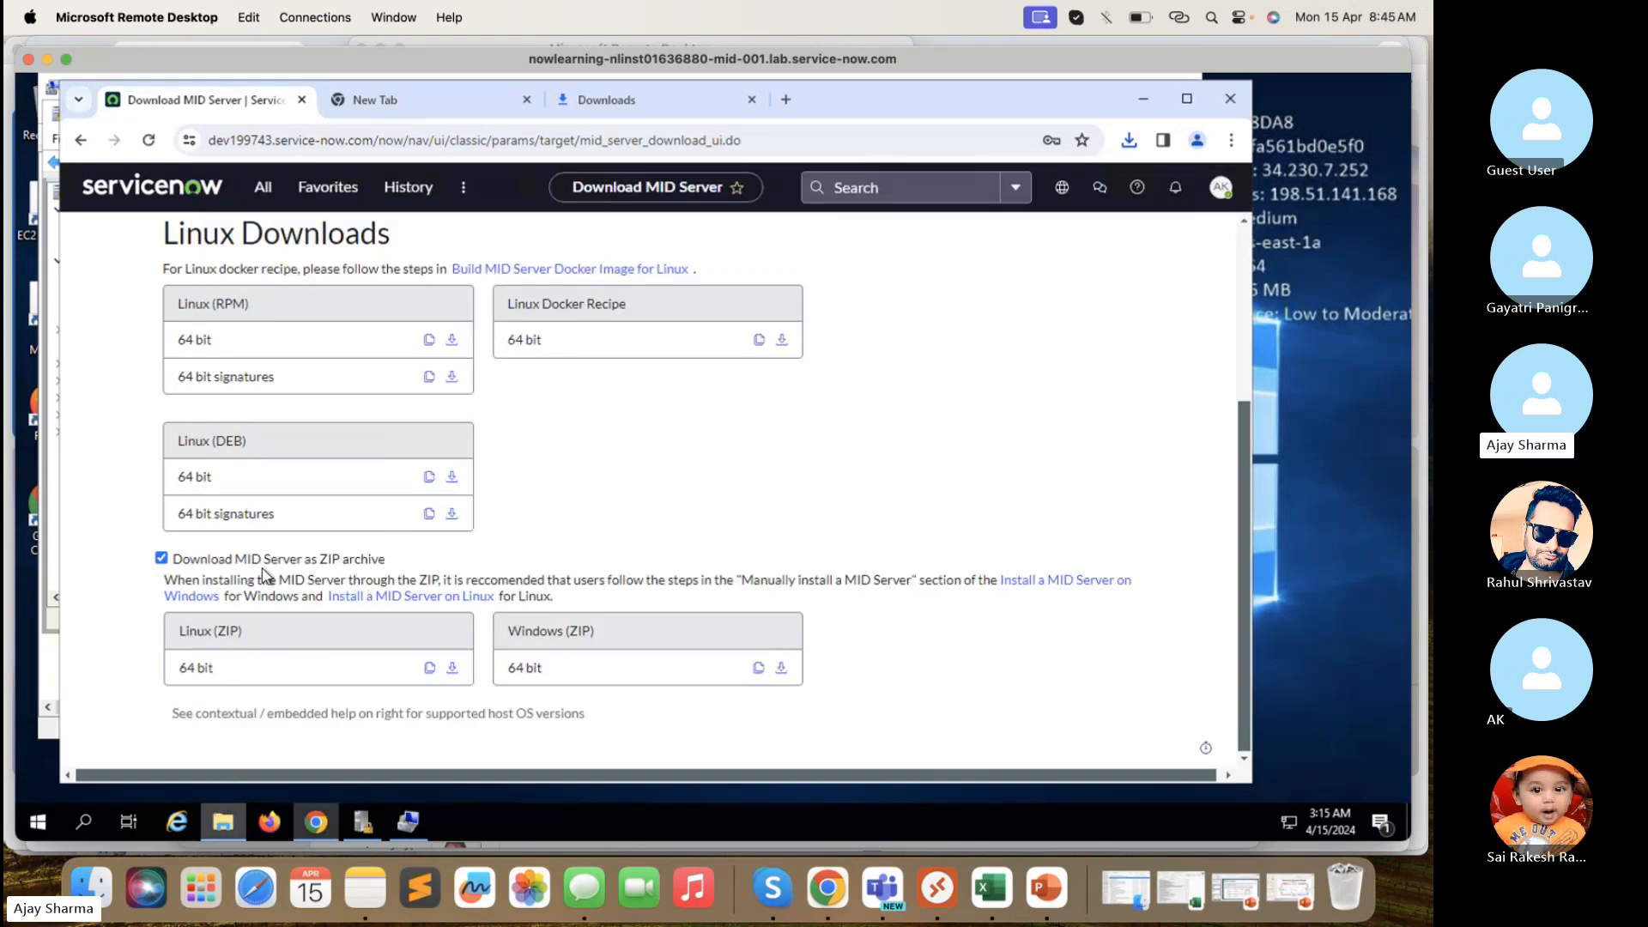
# - Create a folder named 'PDI - Mid Server' at the root of Local Disk (C:)
pyautogui.click(279, 301)
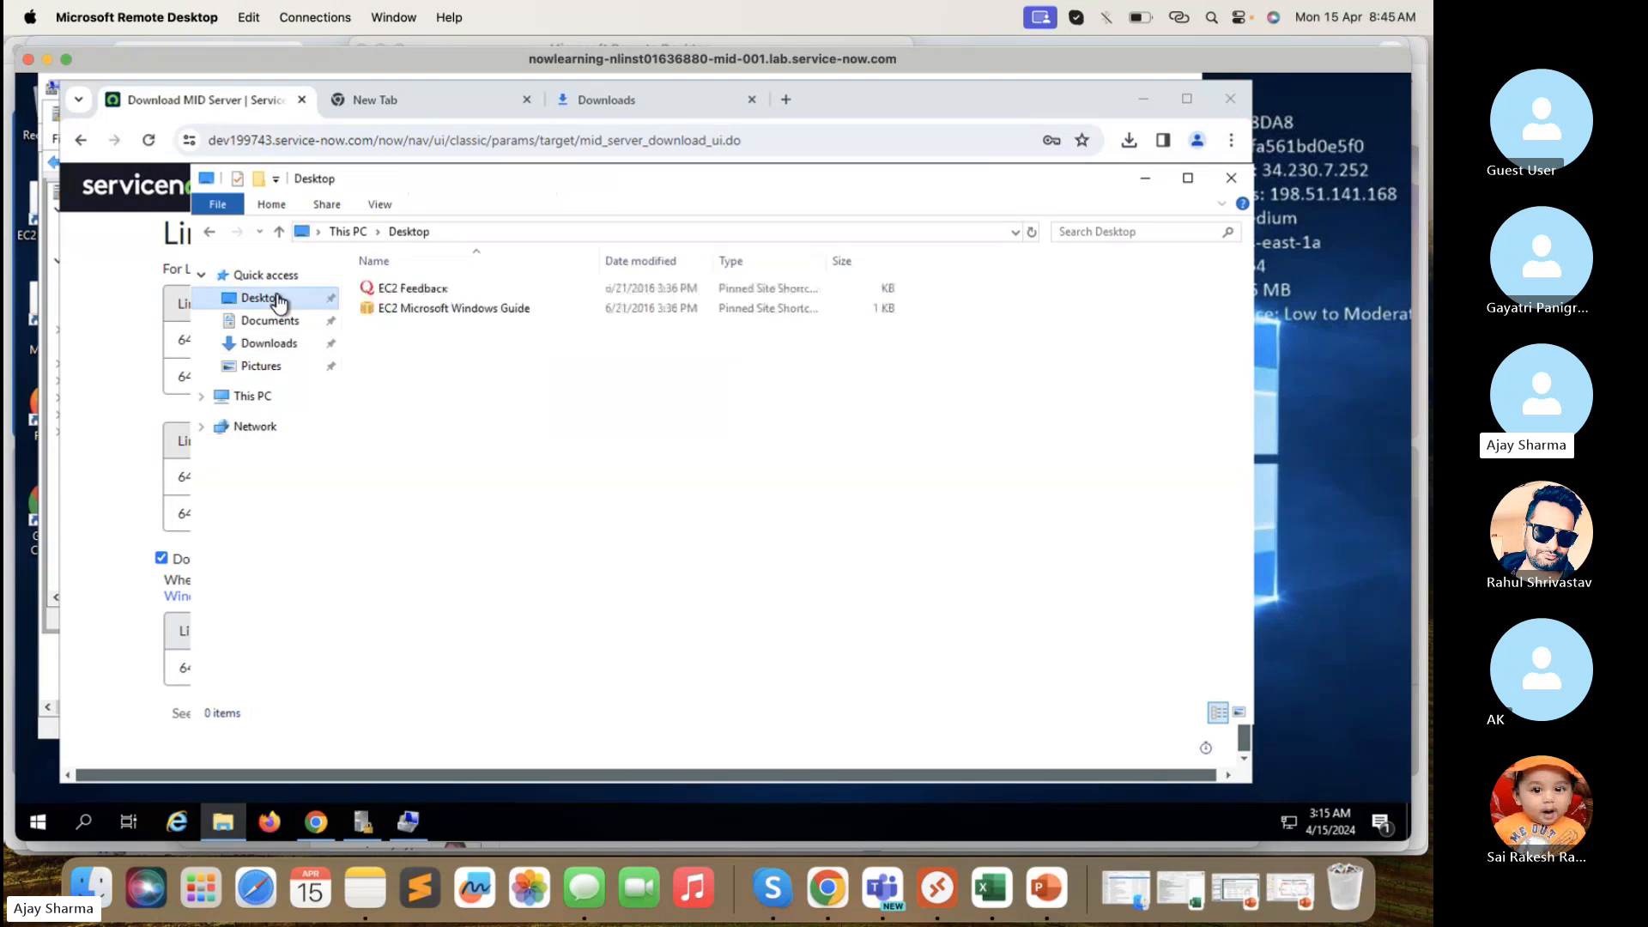
pyautogui.click(287, 399)
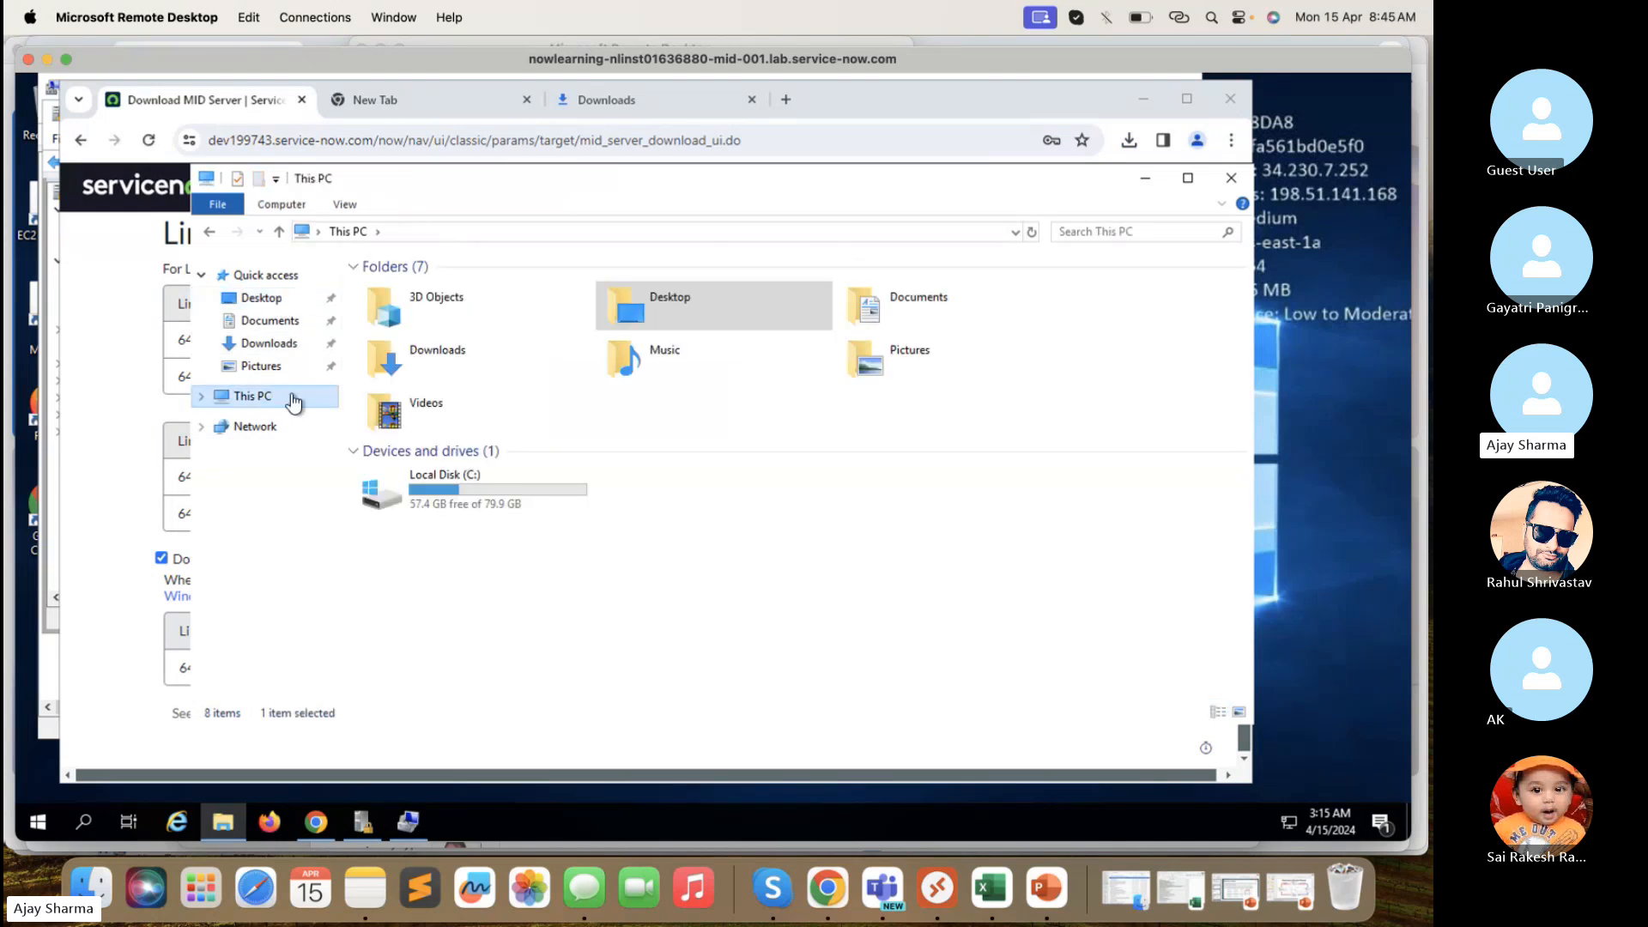
pyautogui.doubleClick(471, 484)
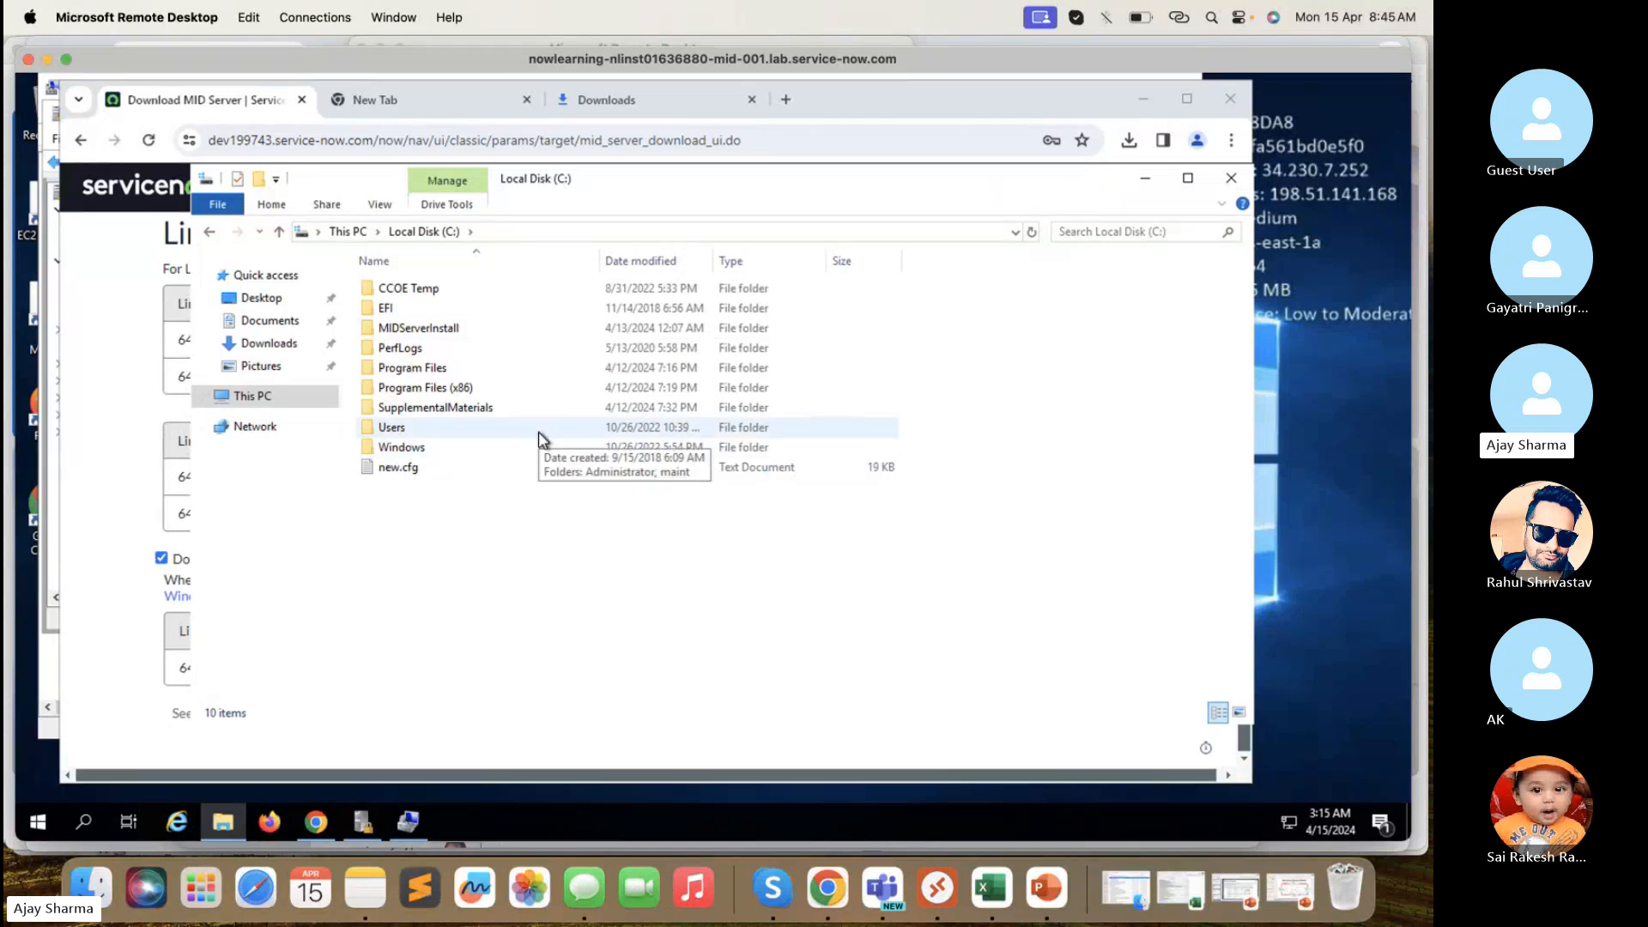
pyautogui.rightClick(478, 604)
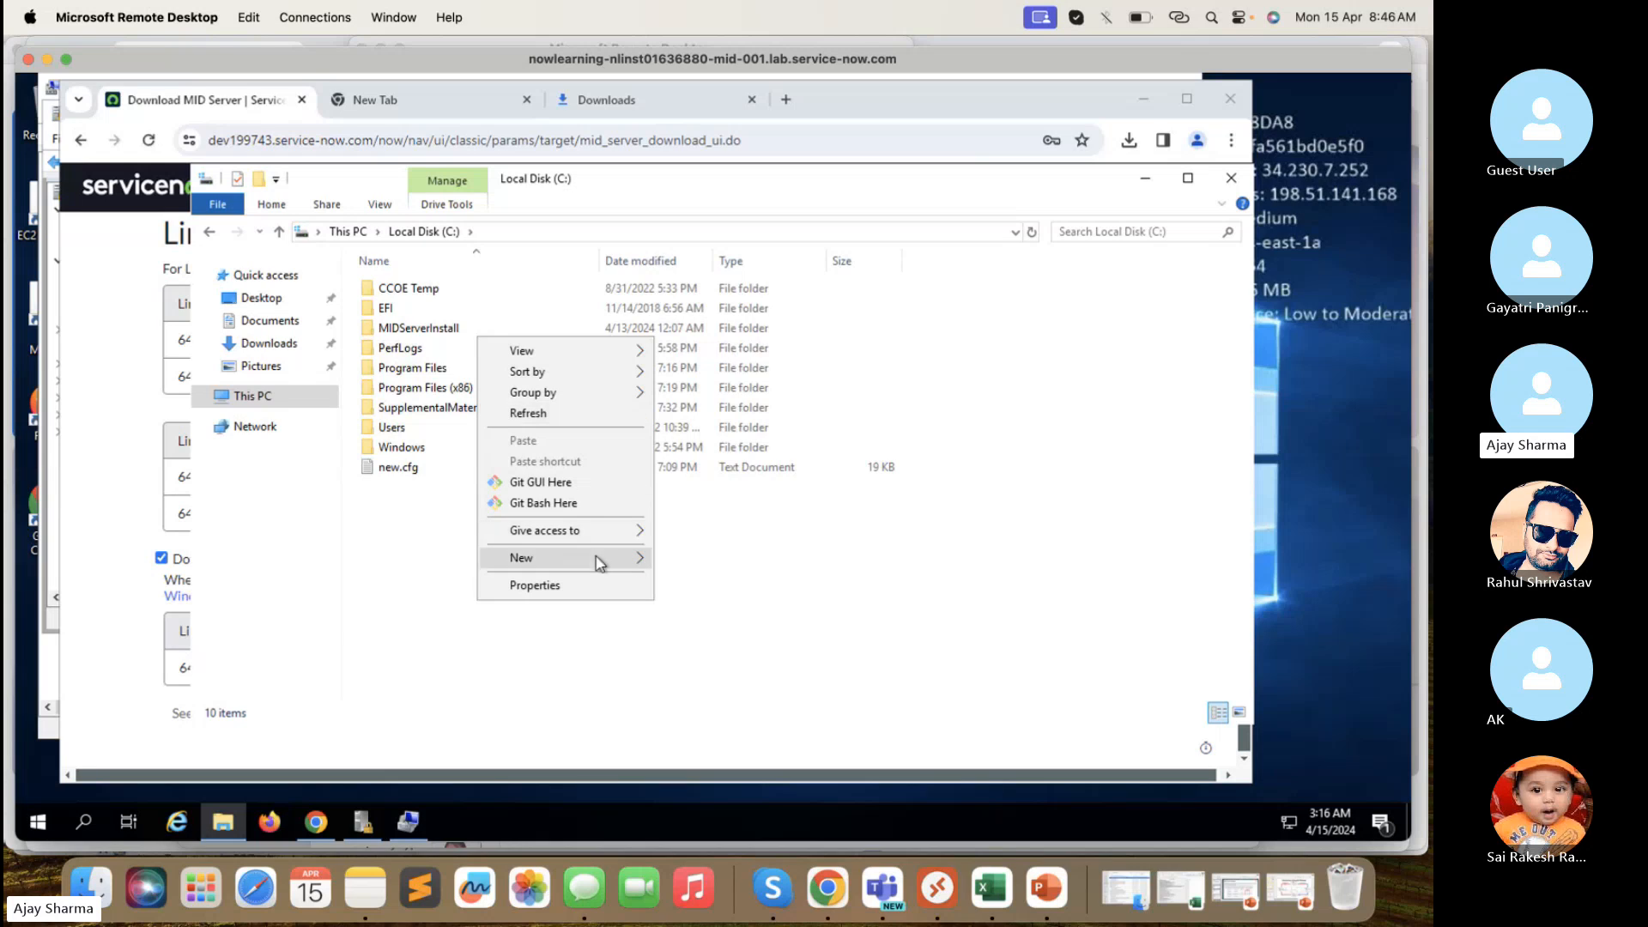
pyautogui.click(678, 566)
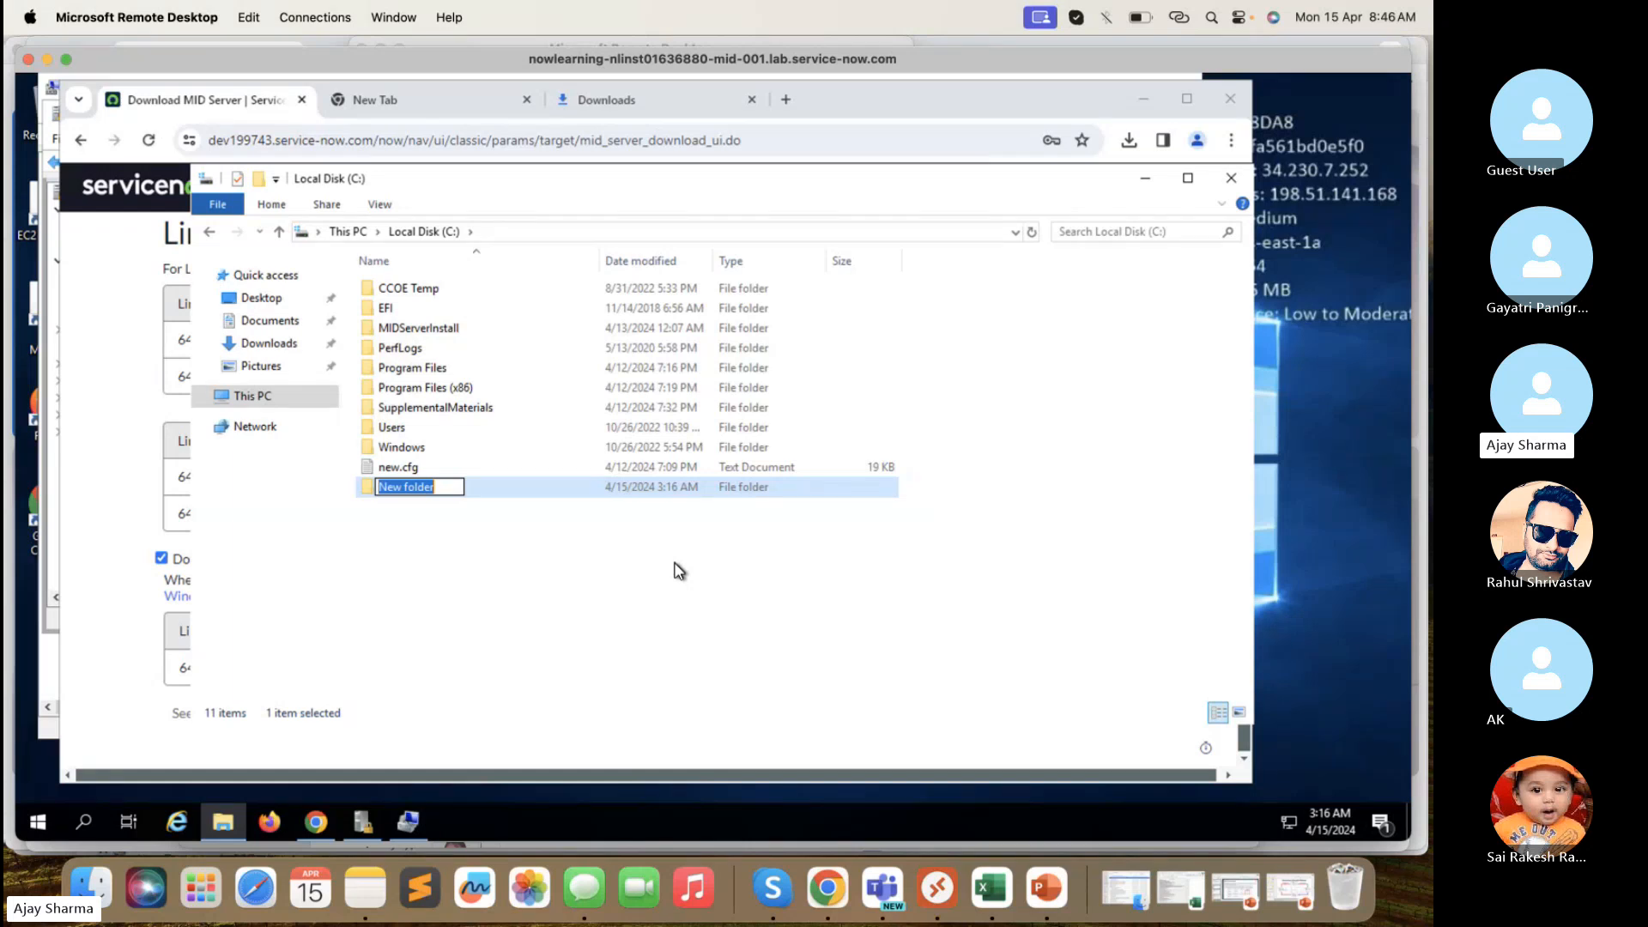
pyautogui.write('PDI')
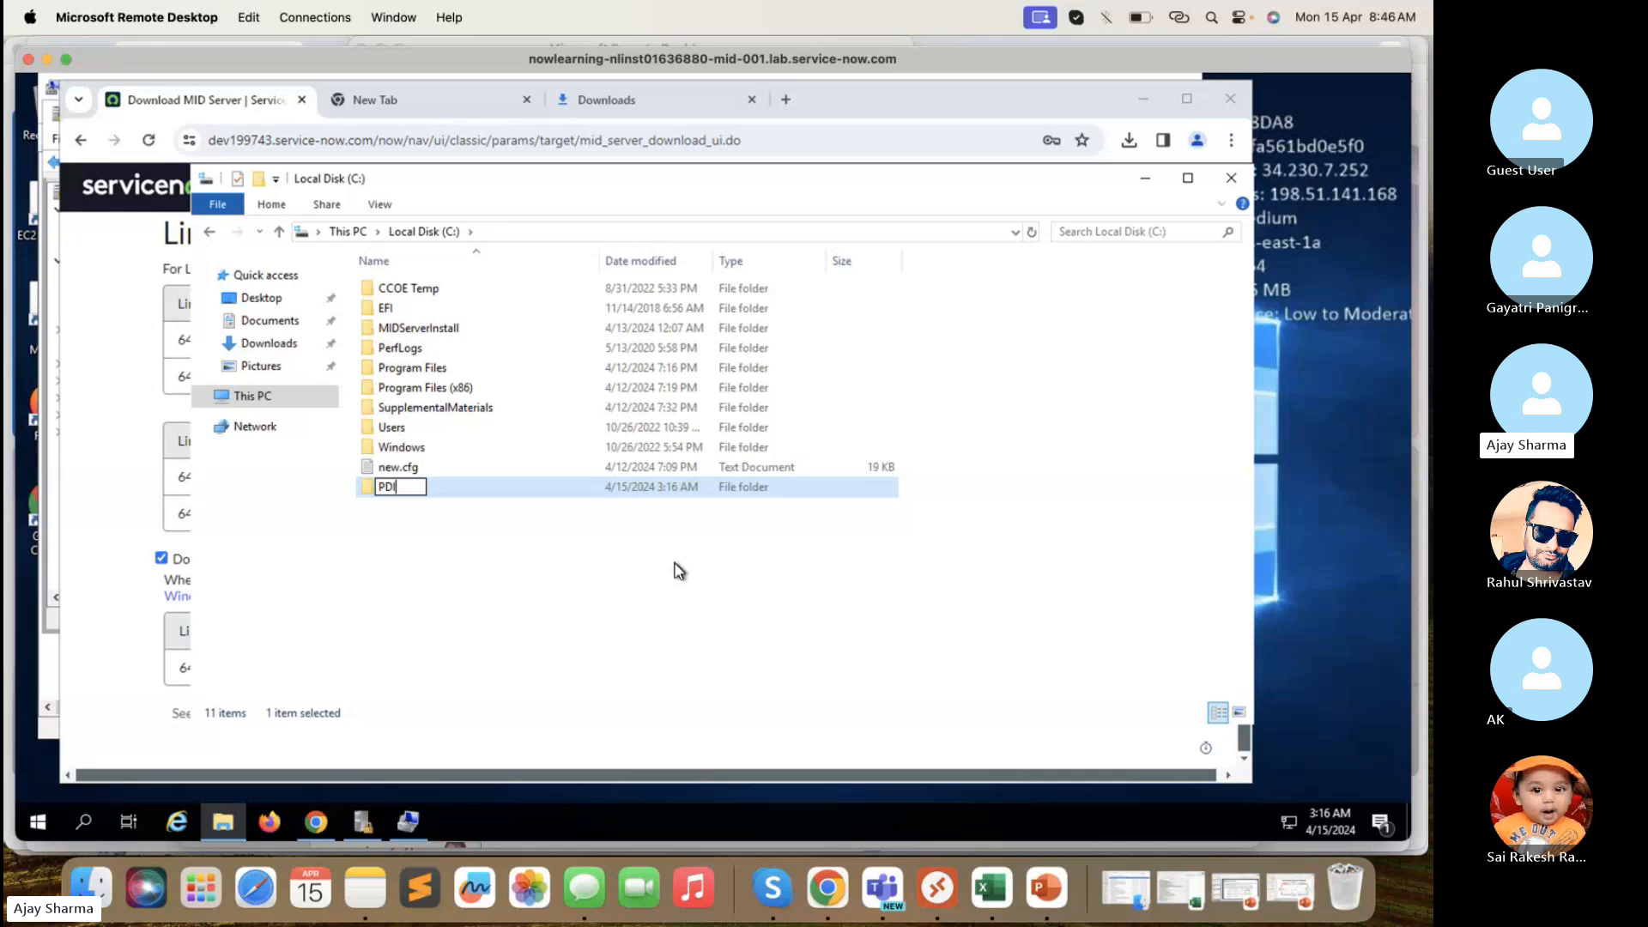
pyautogui.write(' - Mid Server')
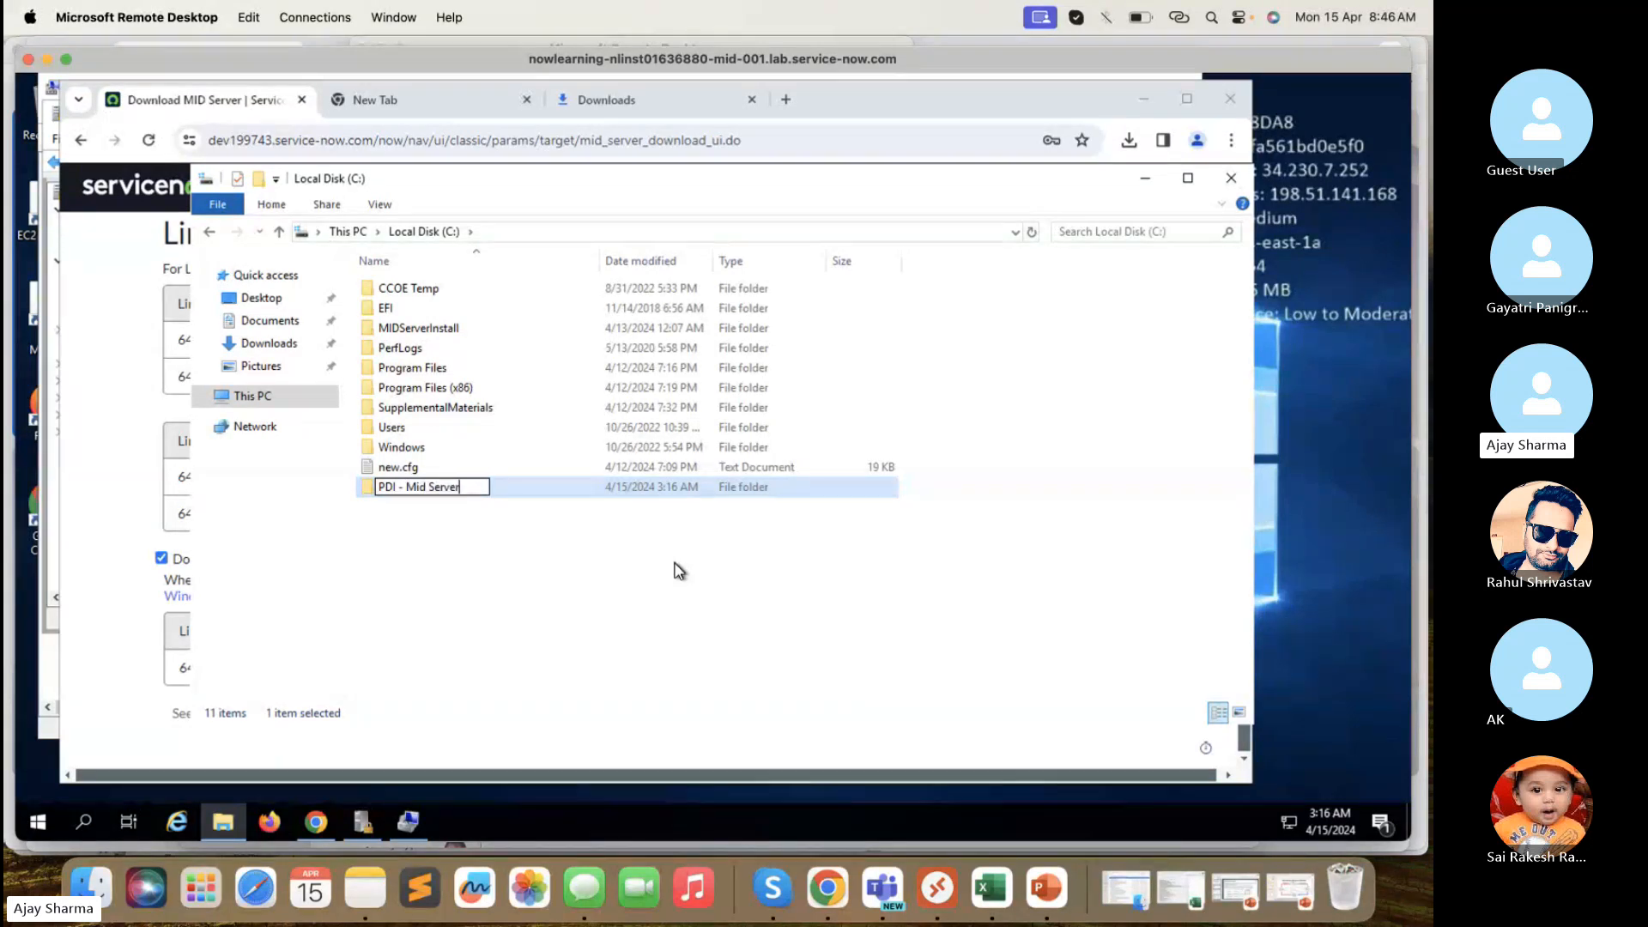
pyautogui.click(632, 548)
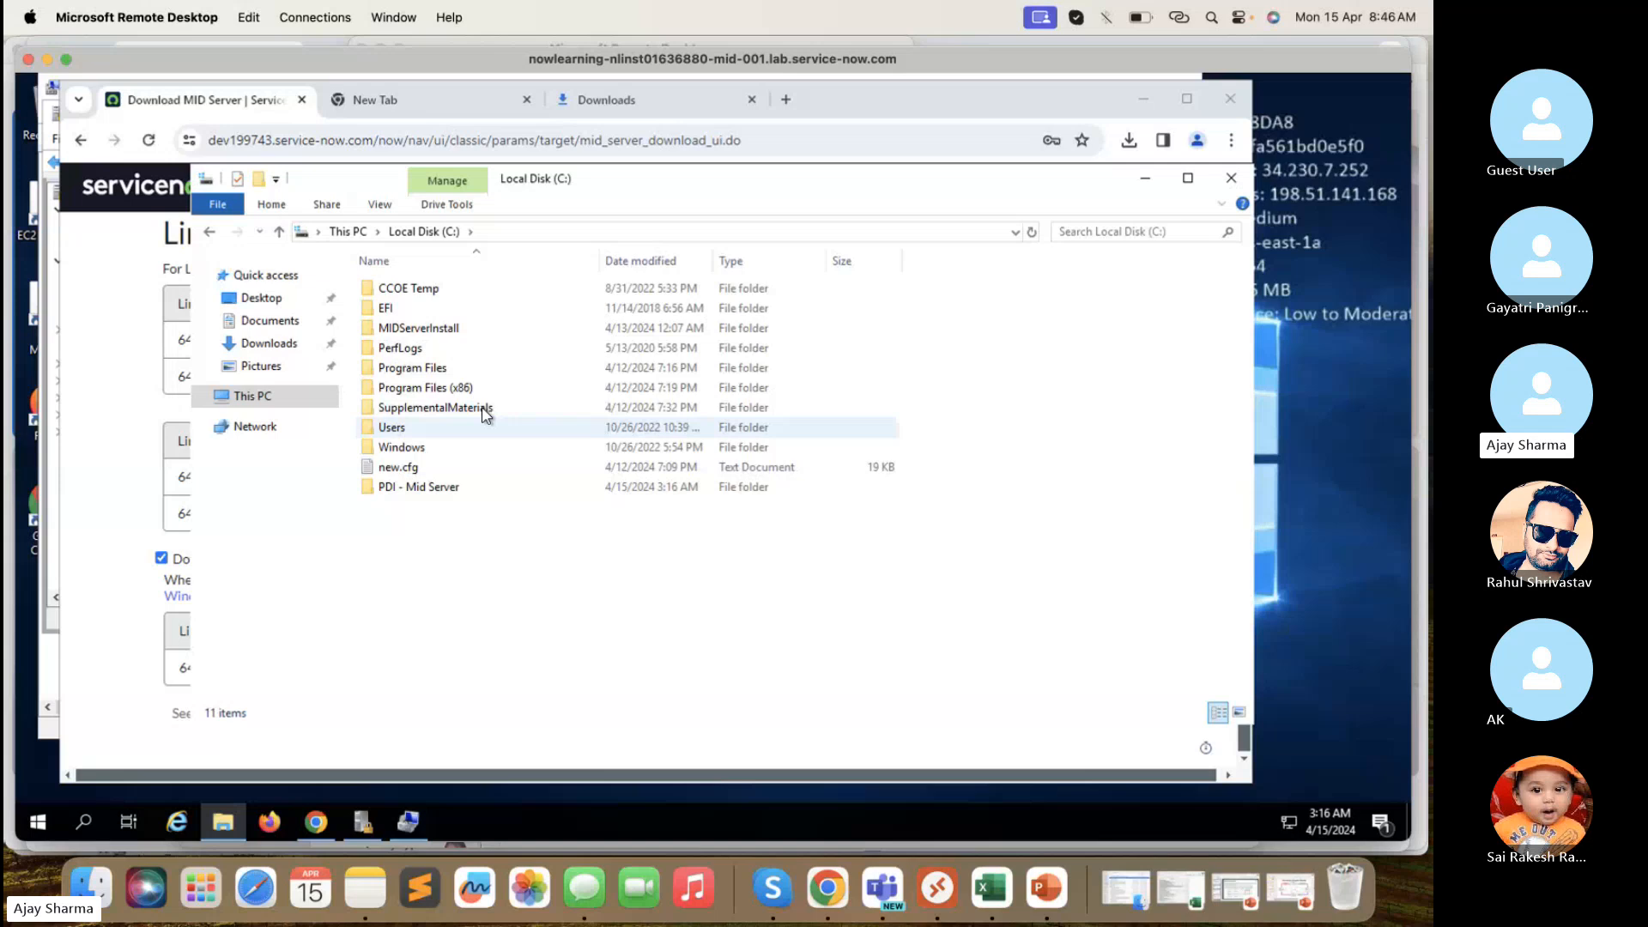
pyautogui.doubleClick(452, 336)
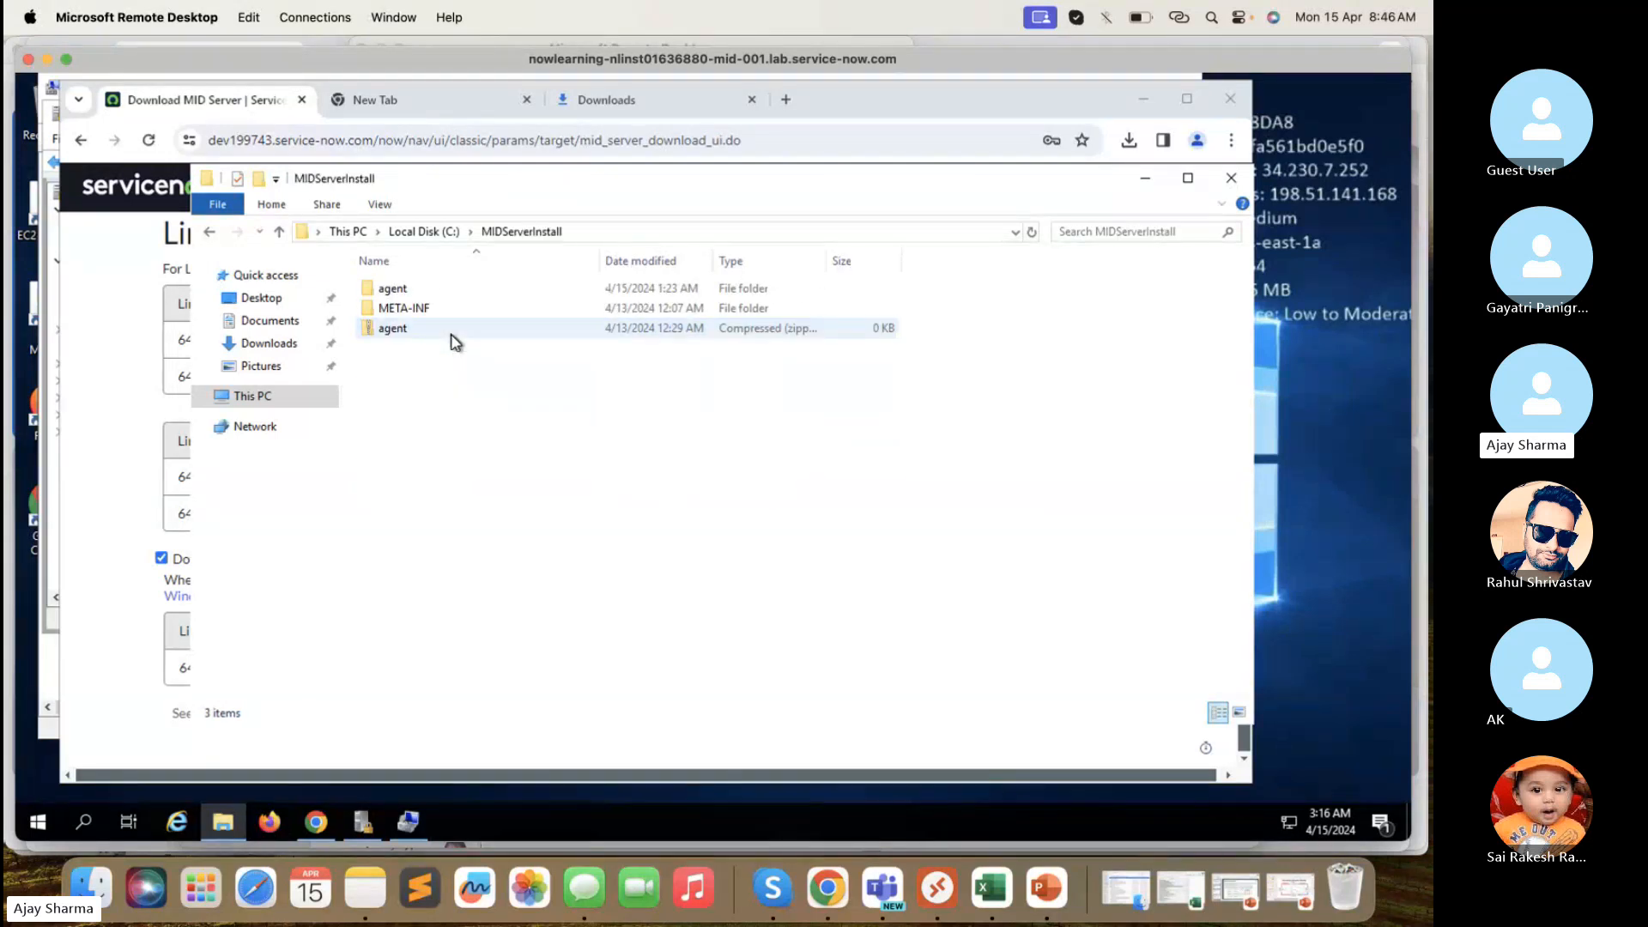
pyautogui.click(212, 236)
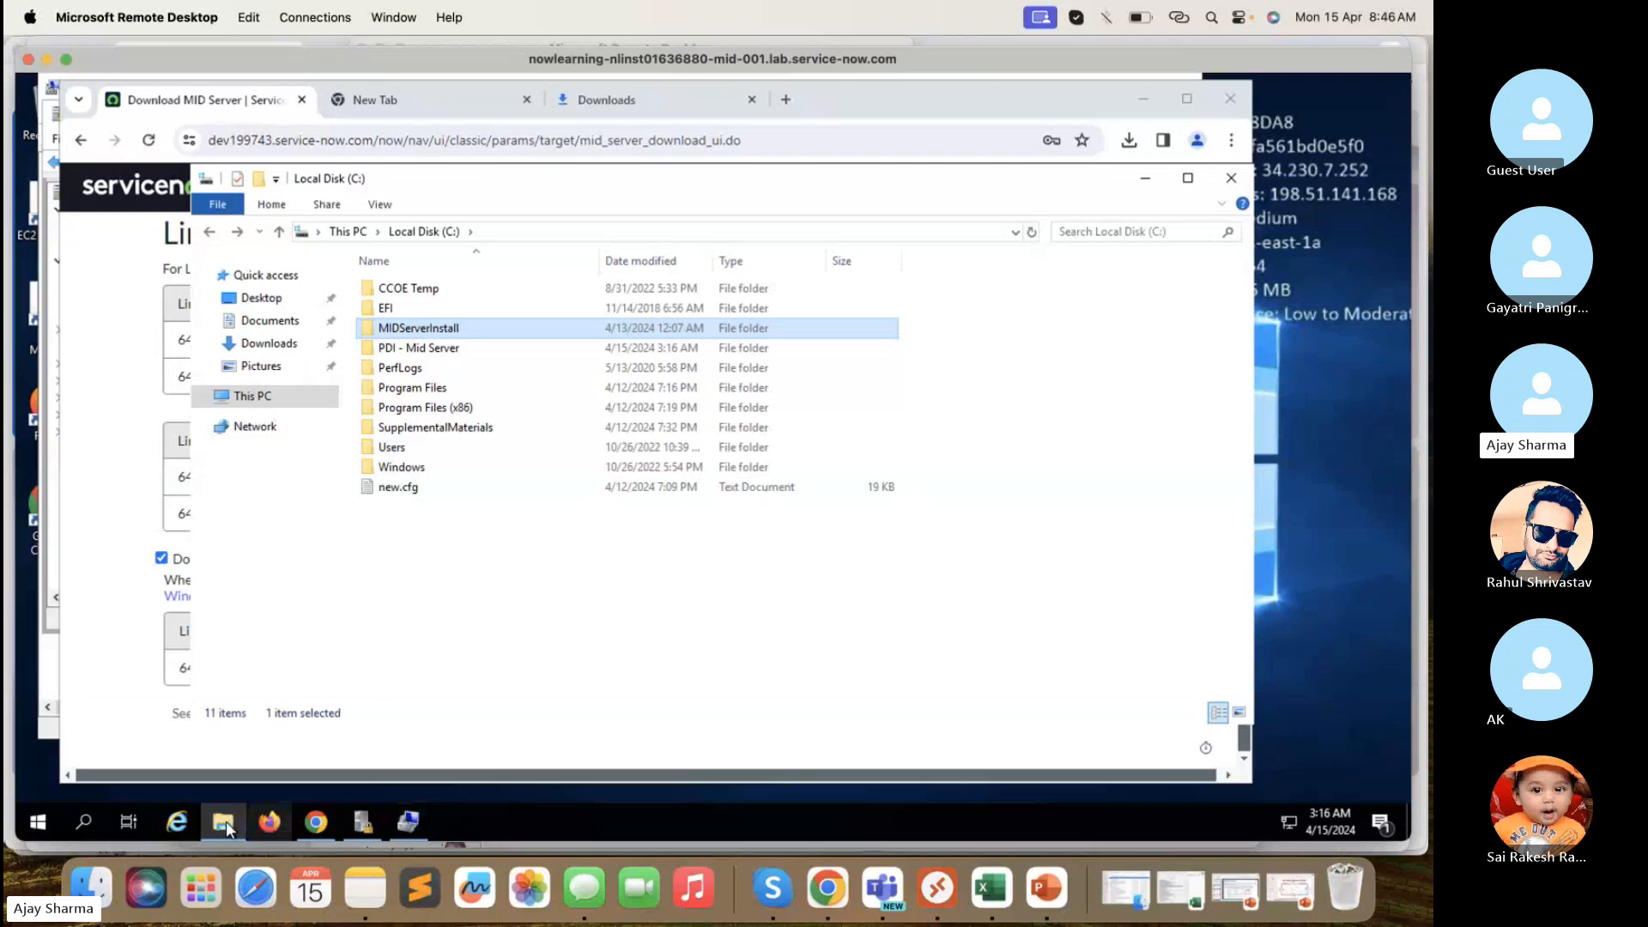
# - Extract the mid.washington zip from Downloads into C:\PDI - Mid Server
pyautogui.click(276, 345)
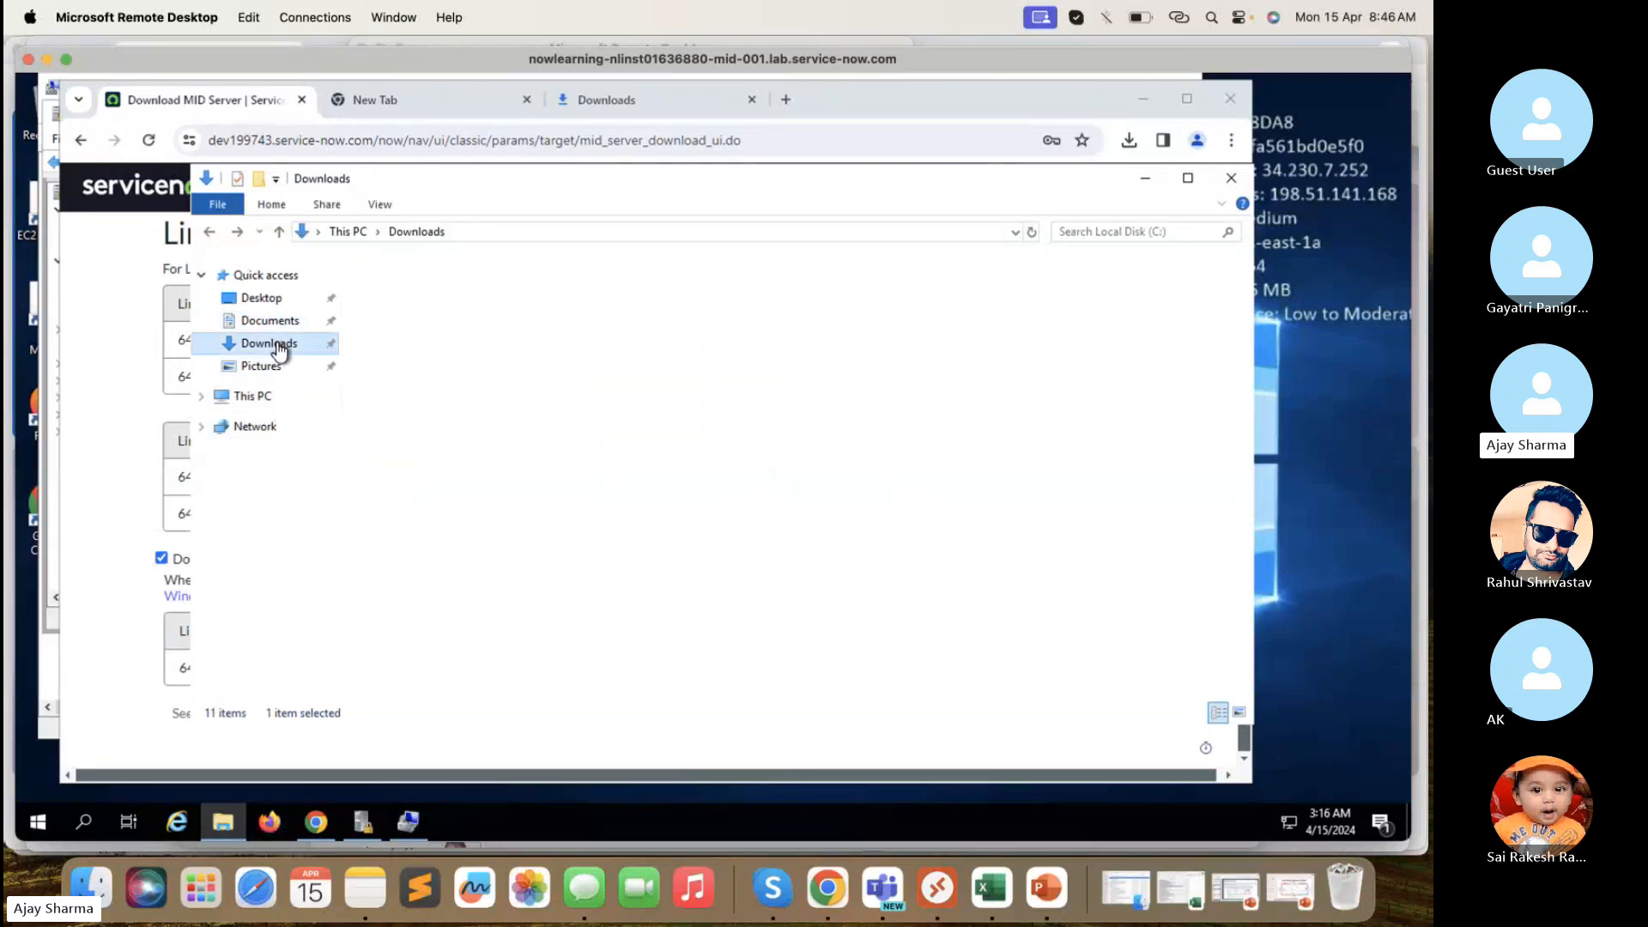
pyautogui.click(462, 350)
pyautogui.rightClick(462, 351)
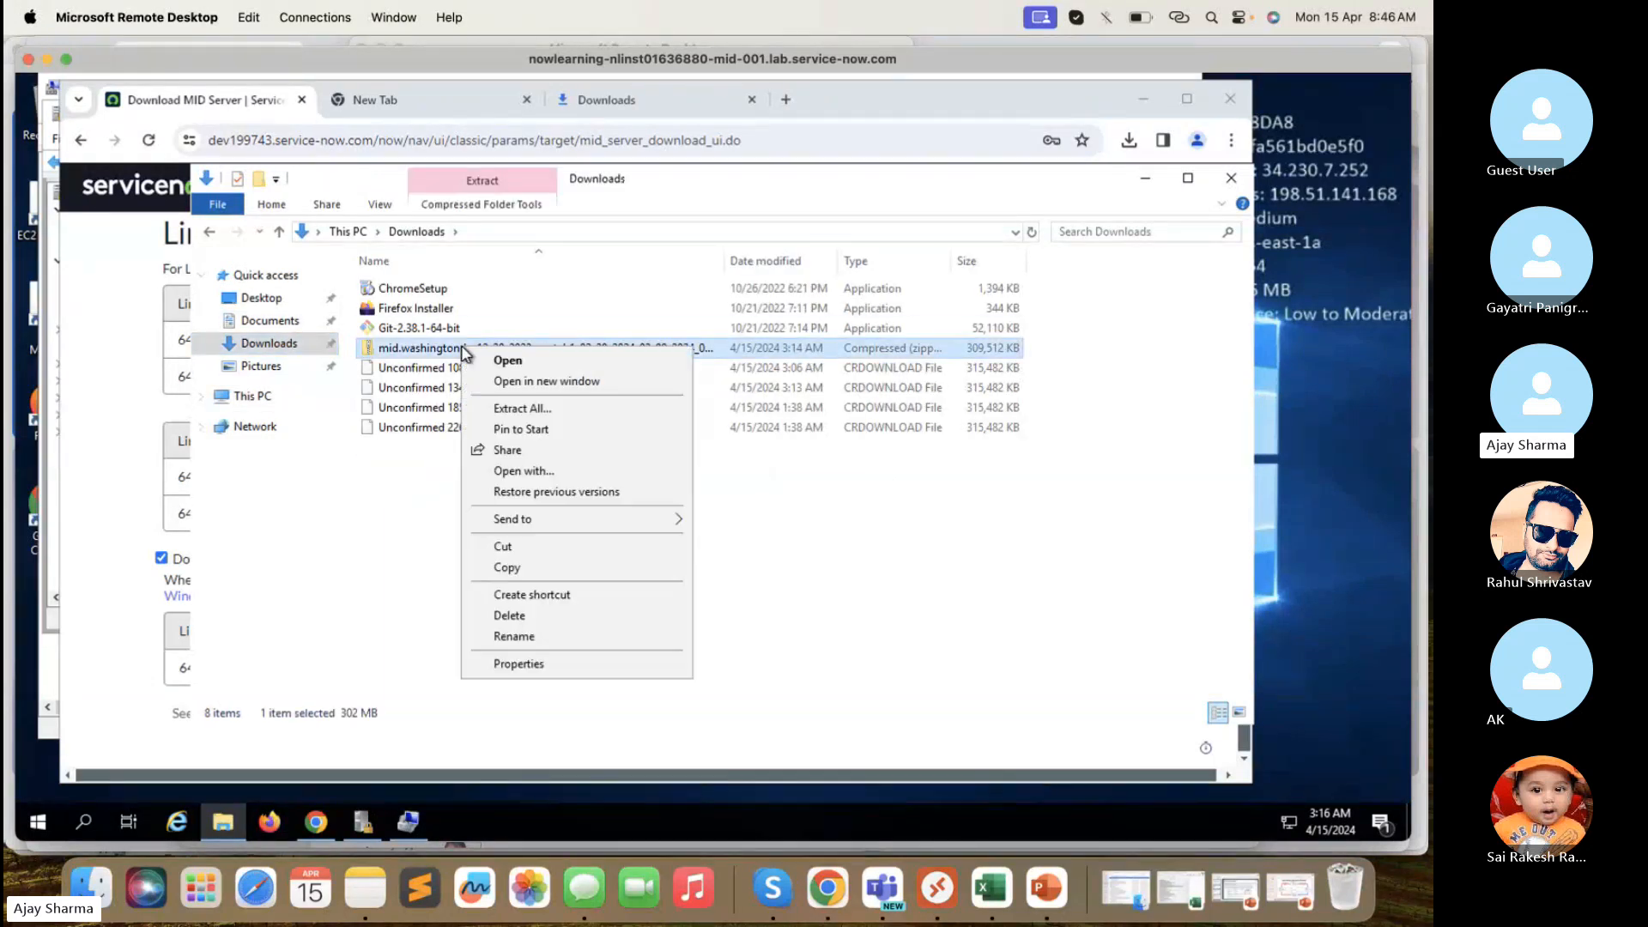
pyautogui.click(522, 410)
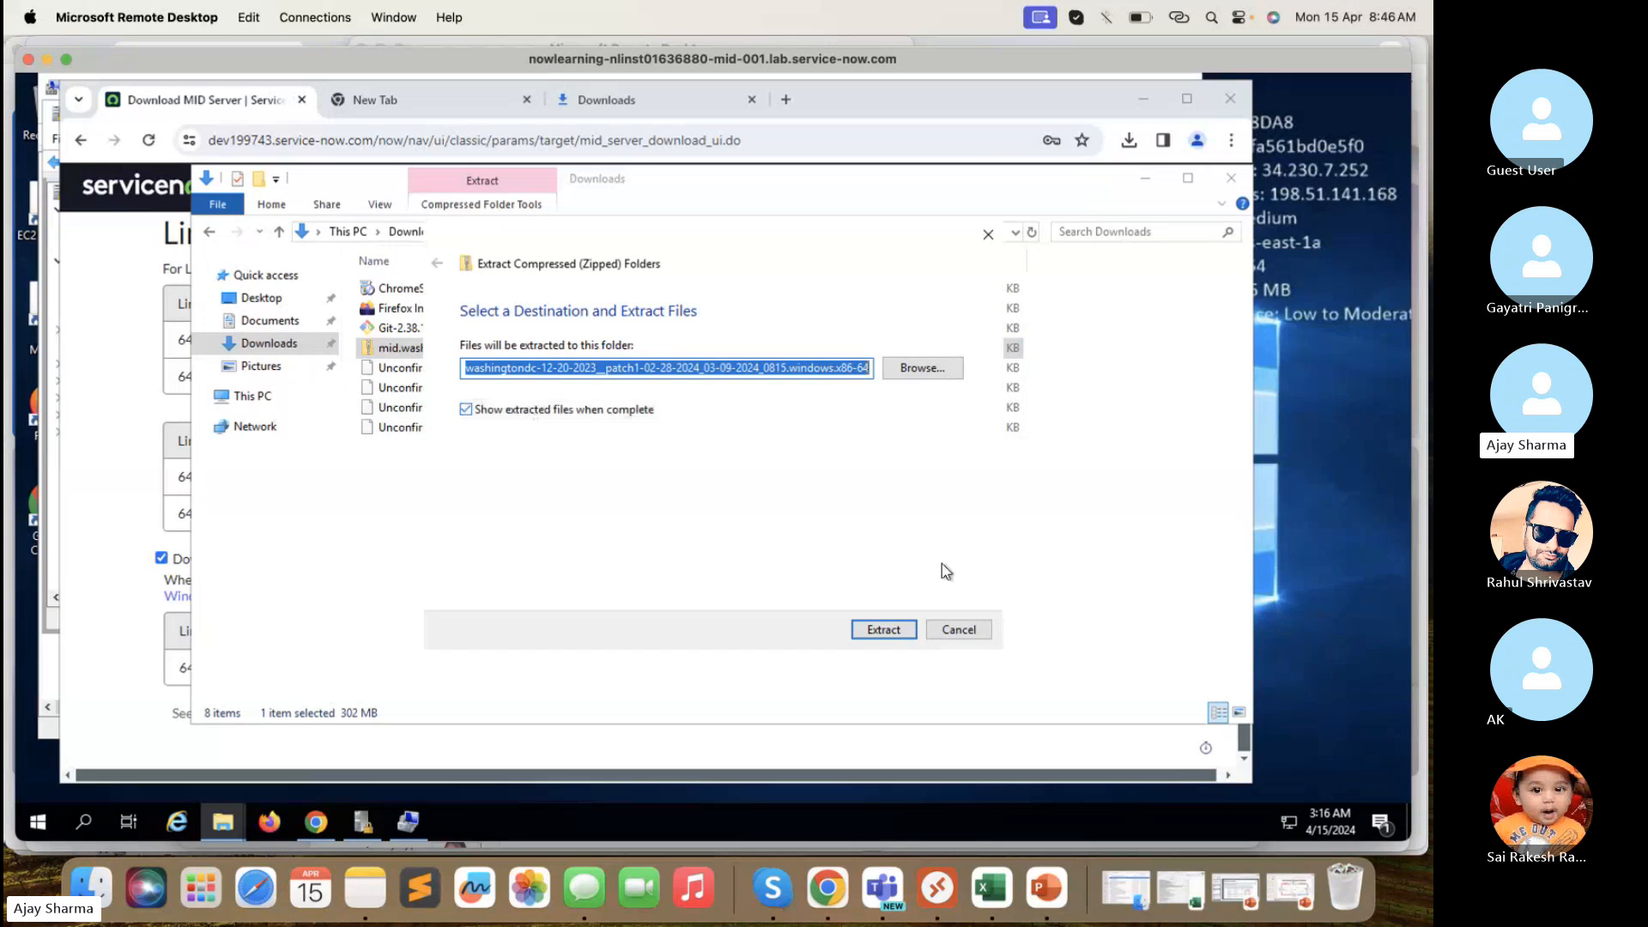
pyautogui.click(939, 371)
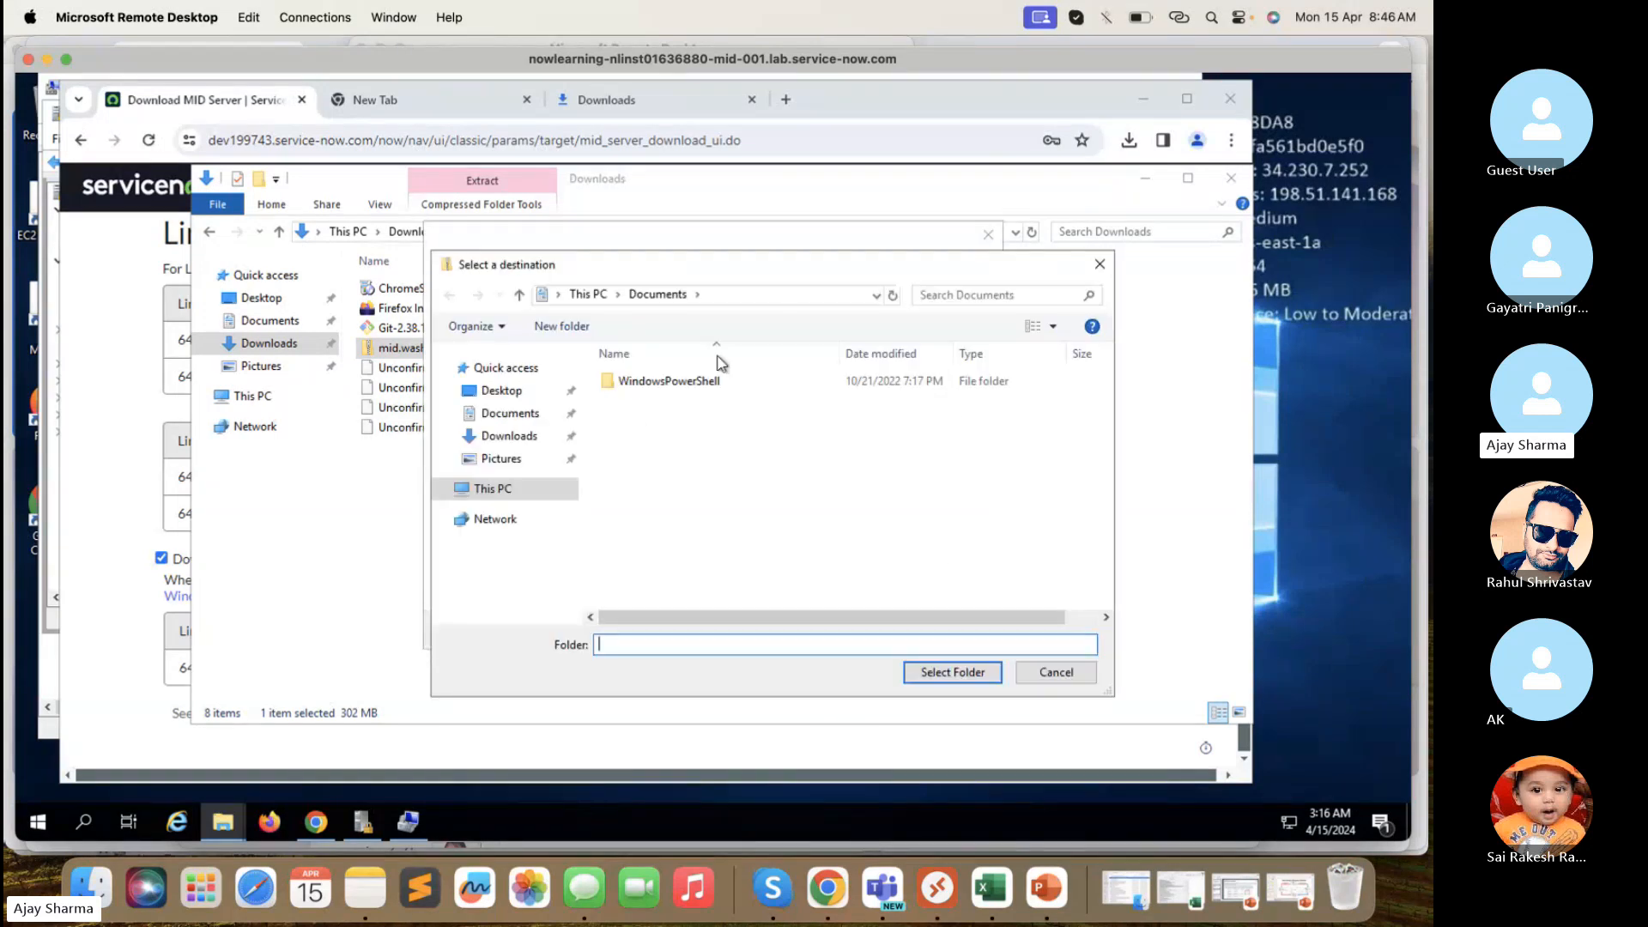
pyautogui.click(502, 489)
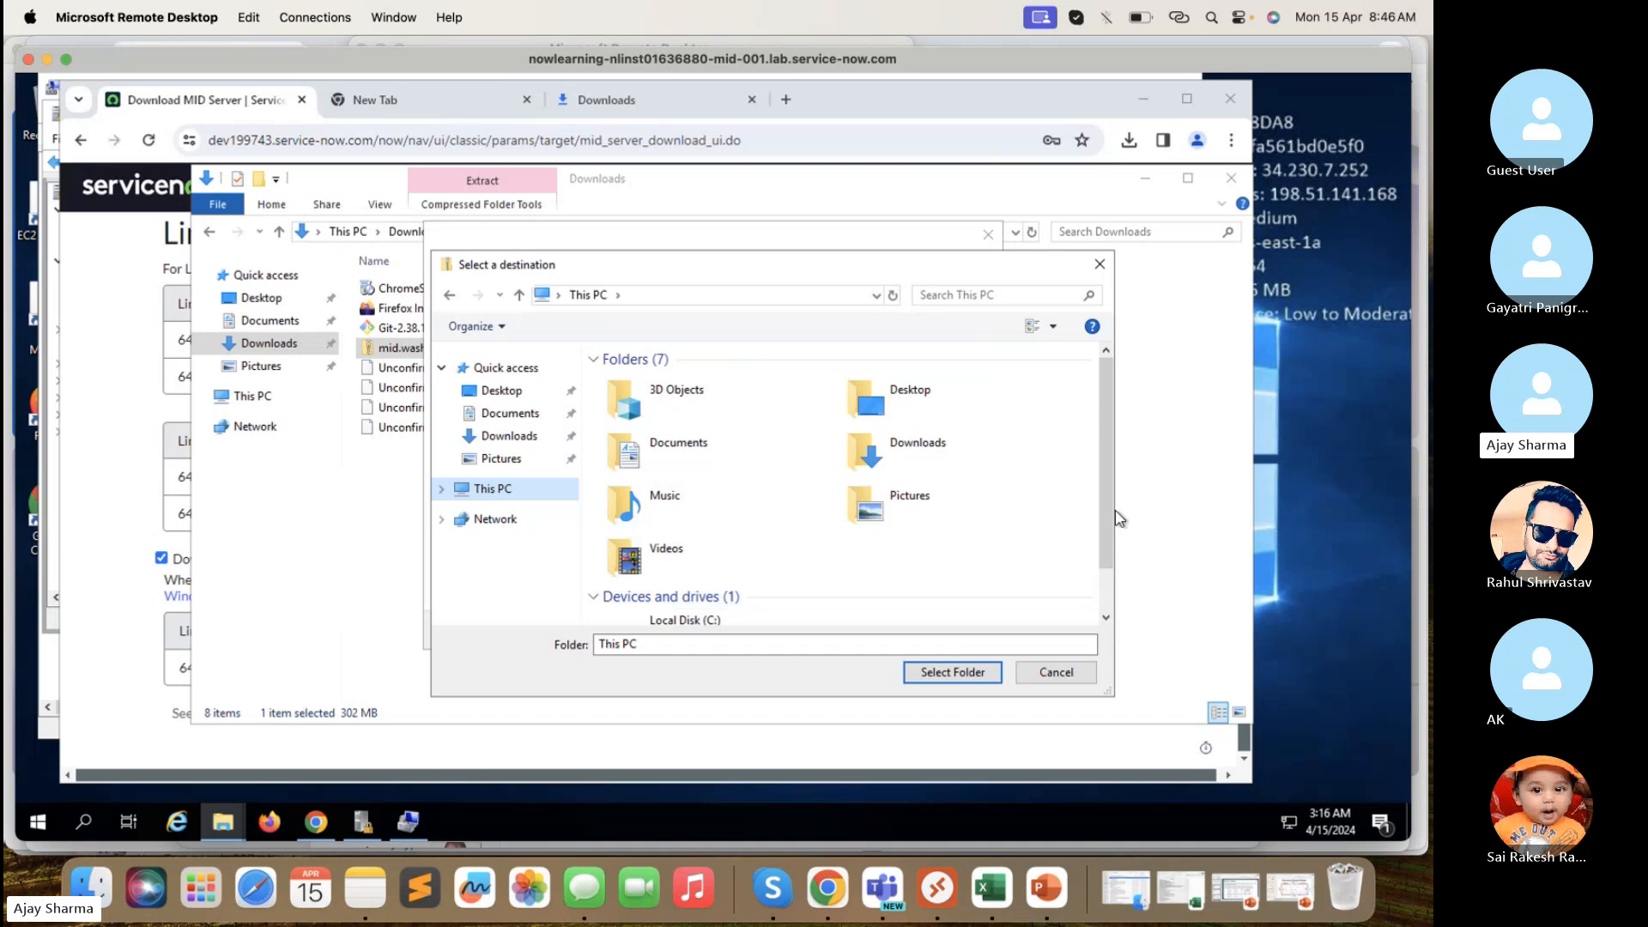
pyautogui.moveTo(1108, 516); pyautogui.dragTo(1109, 557)
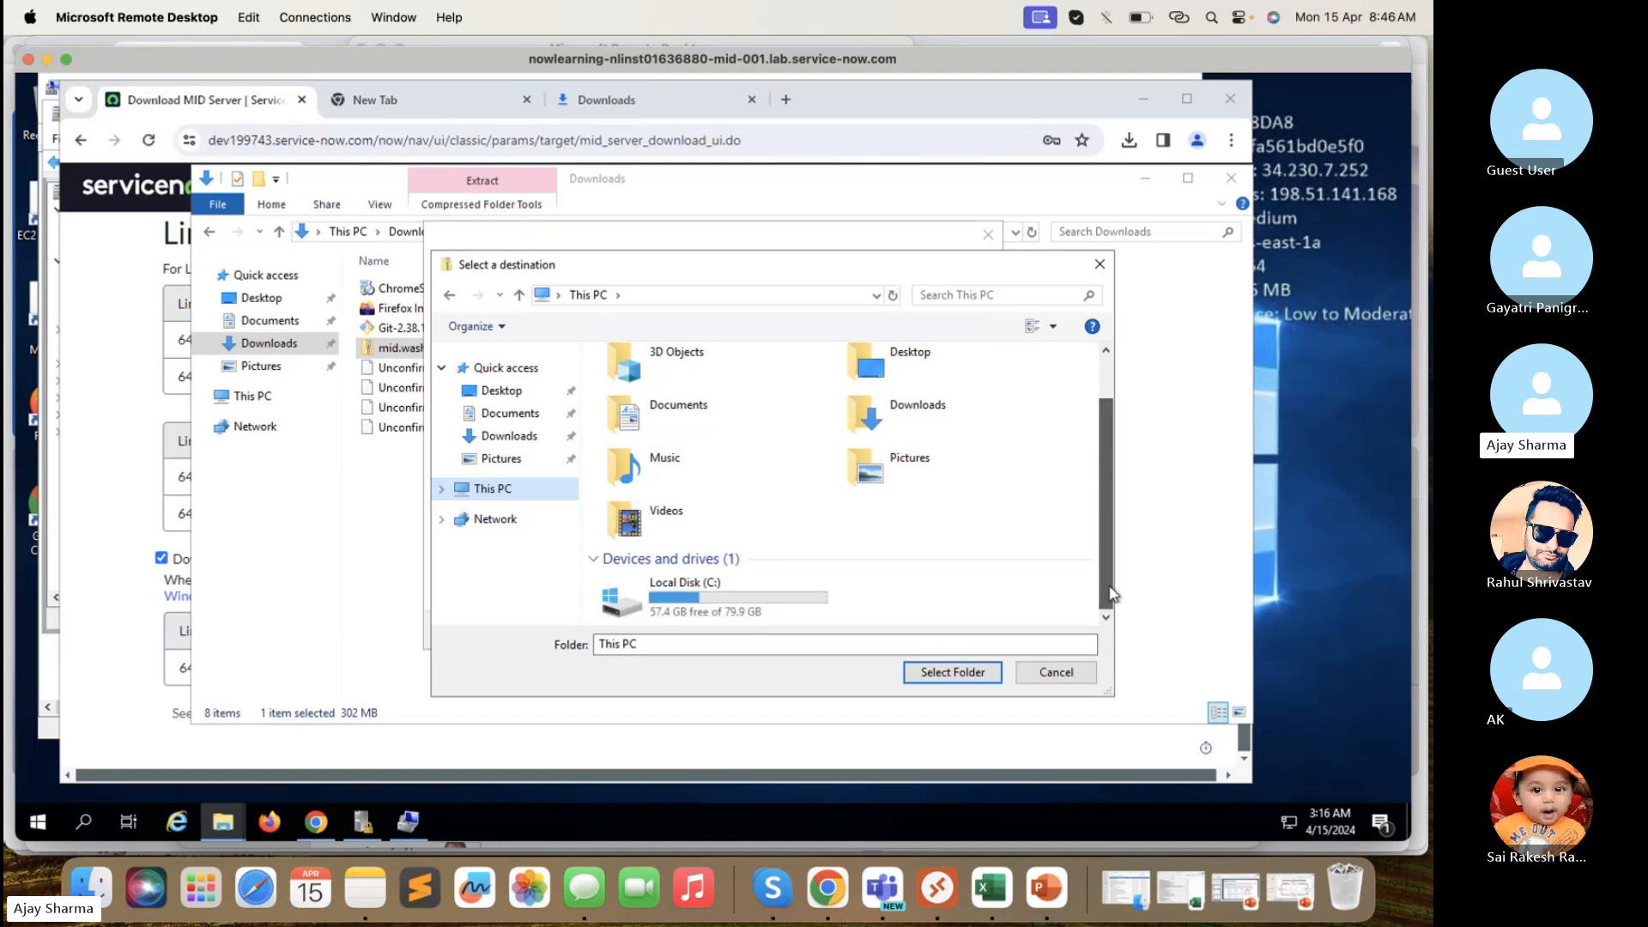
pyautogui.doubleClick(731, 604)
pyautogui.click(692, 444)
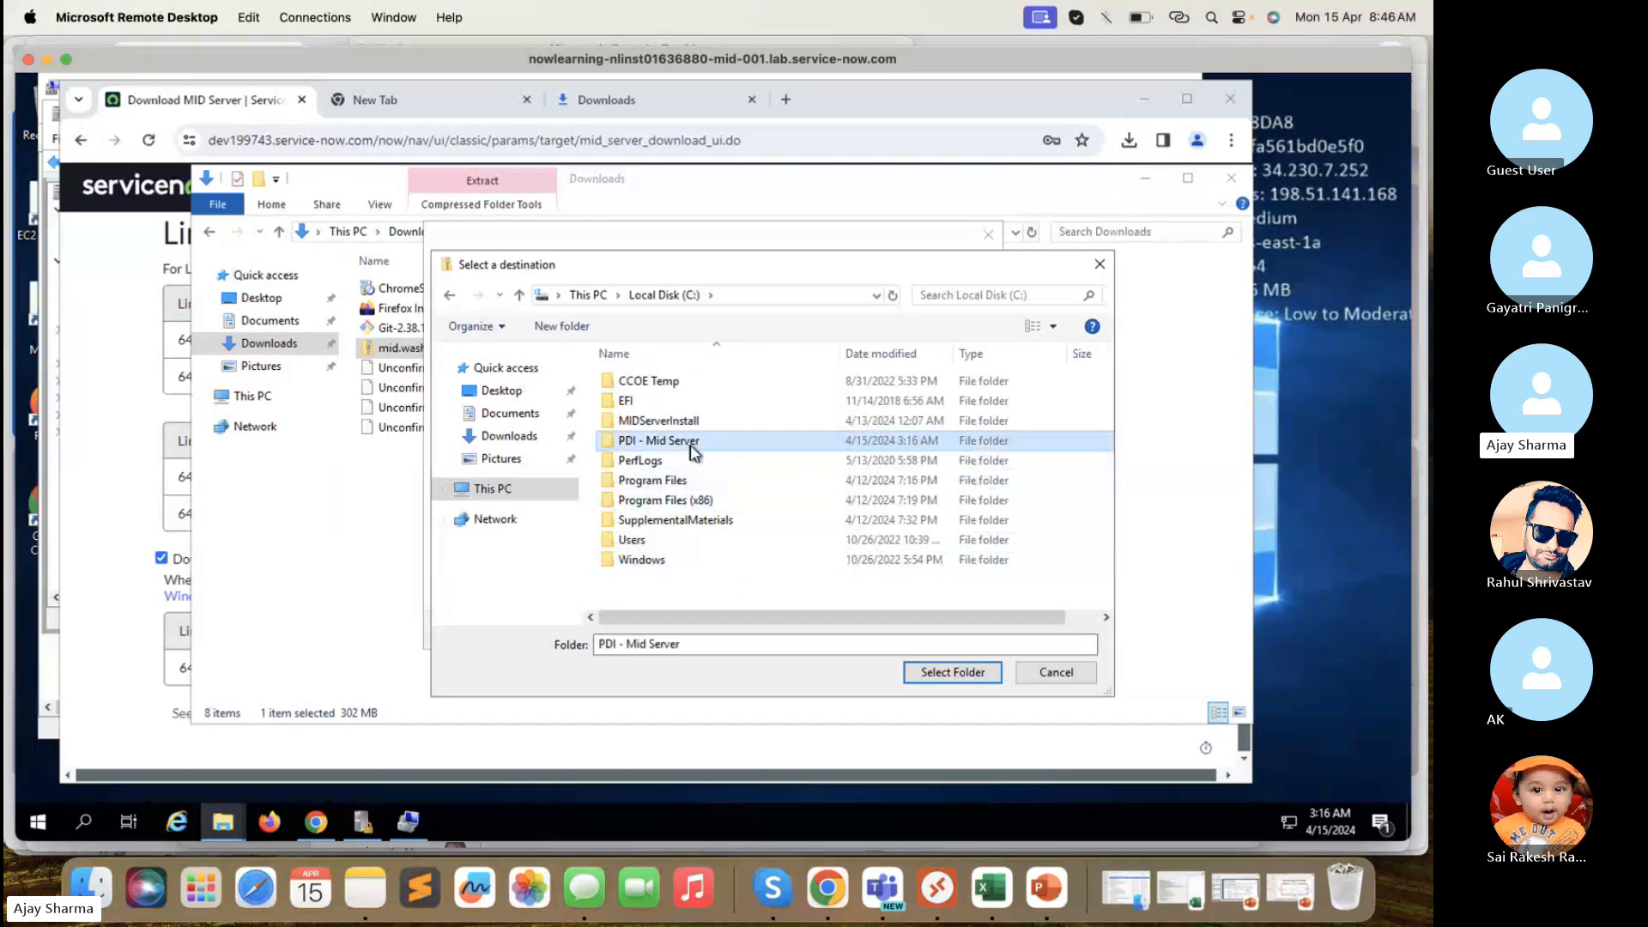
pyautogui.click(953, 673)
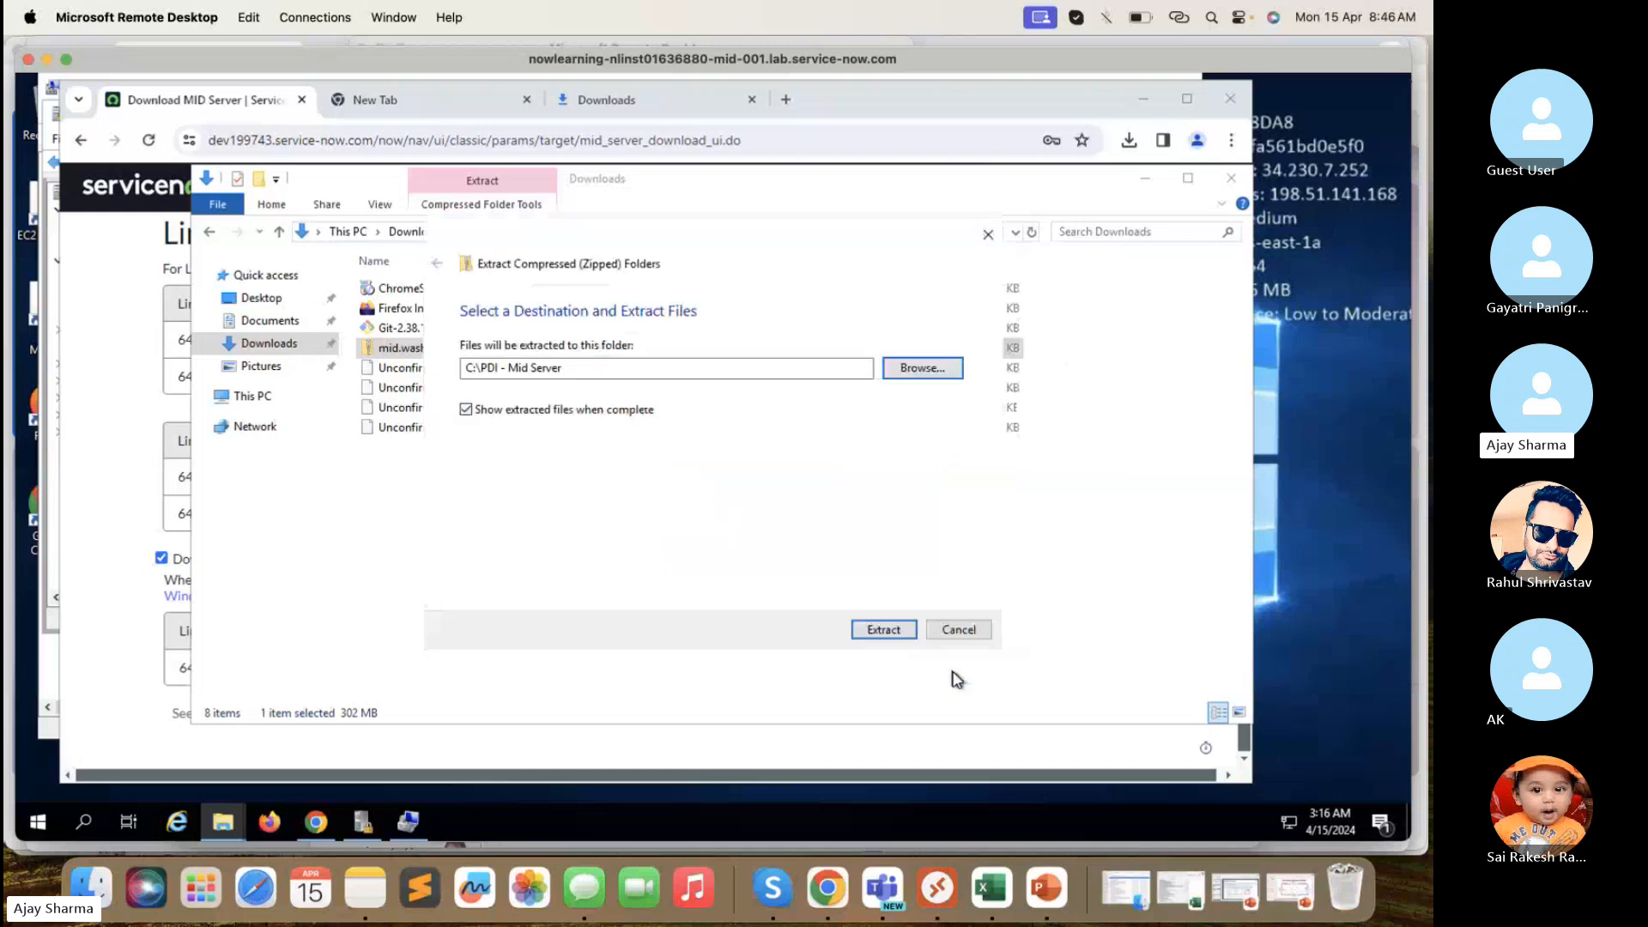
pyautogui.click(884, 630)
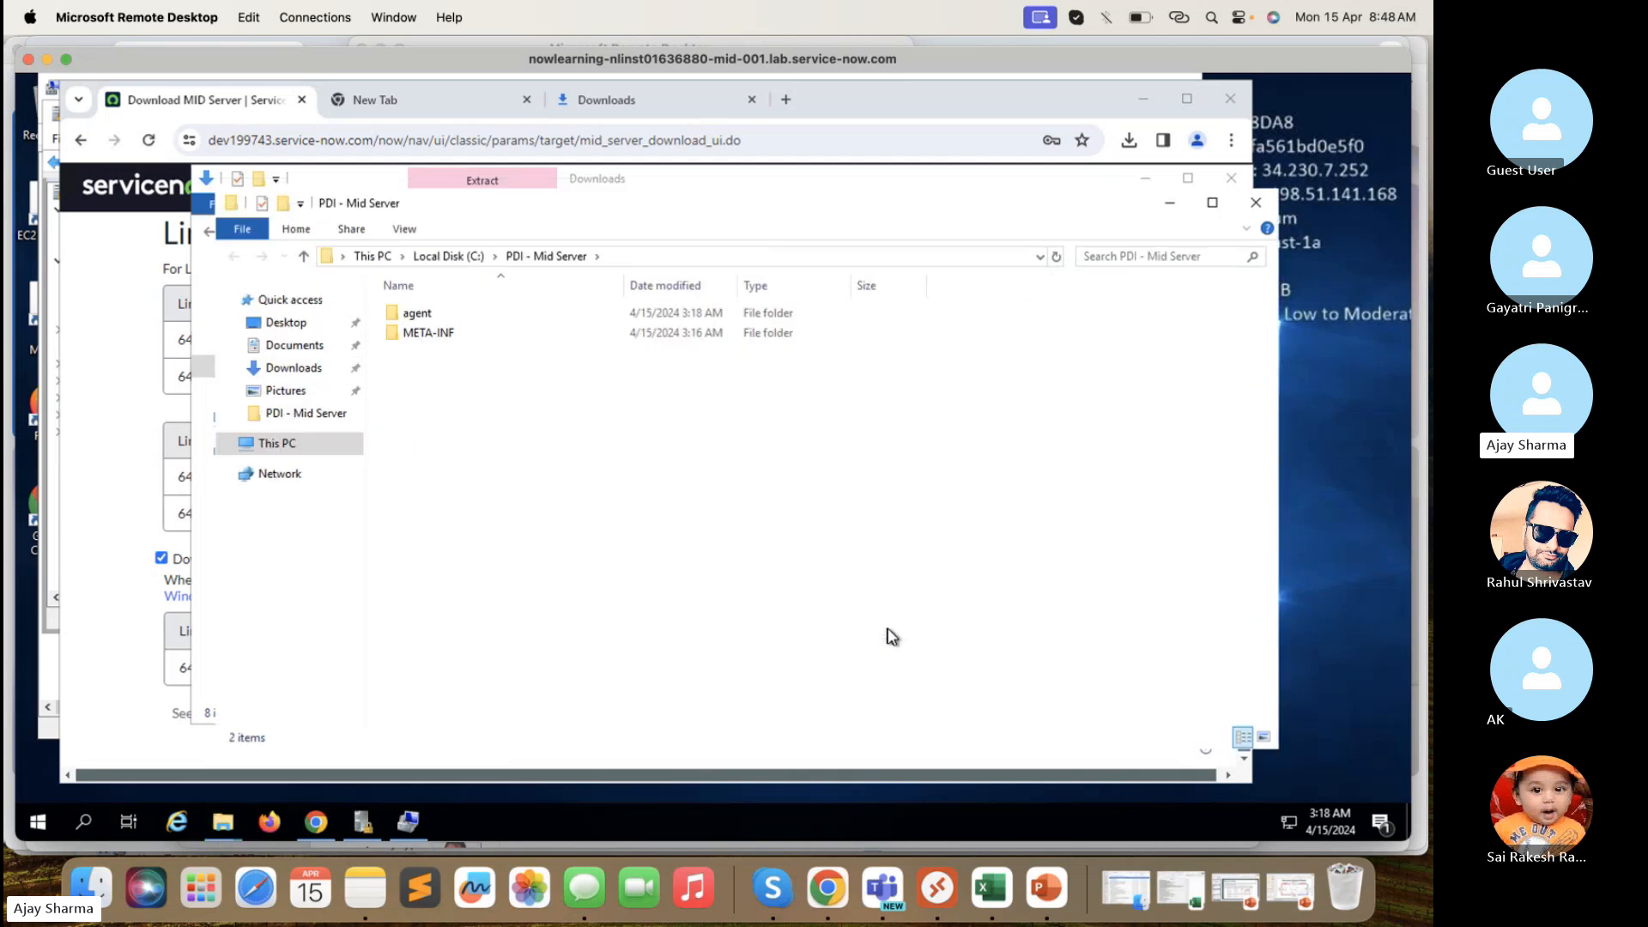
# - Navigate to C:\PDI - Mid Server\agent, briefly peeking into the midinstaller folder
pyautogui.click(288, 446)
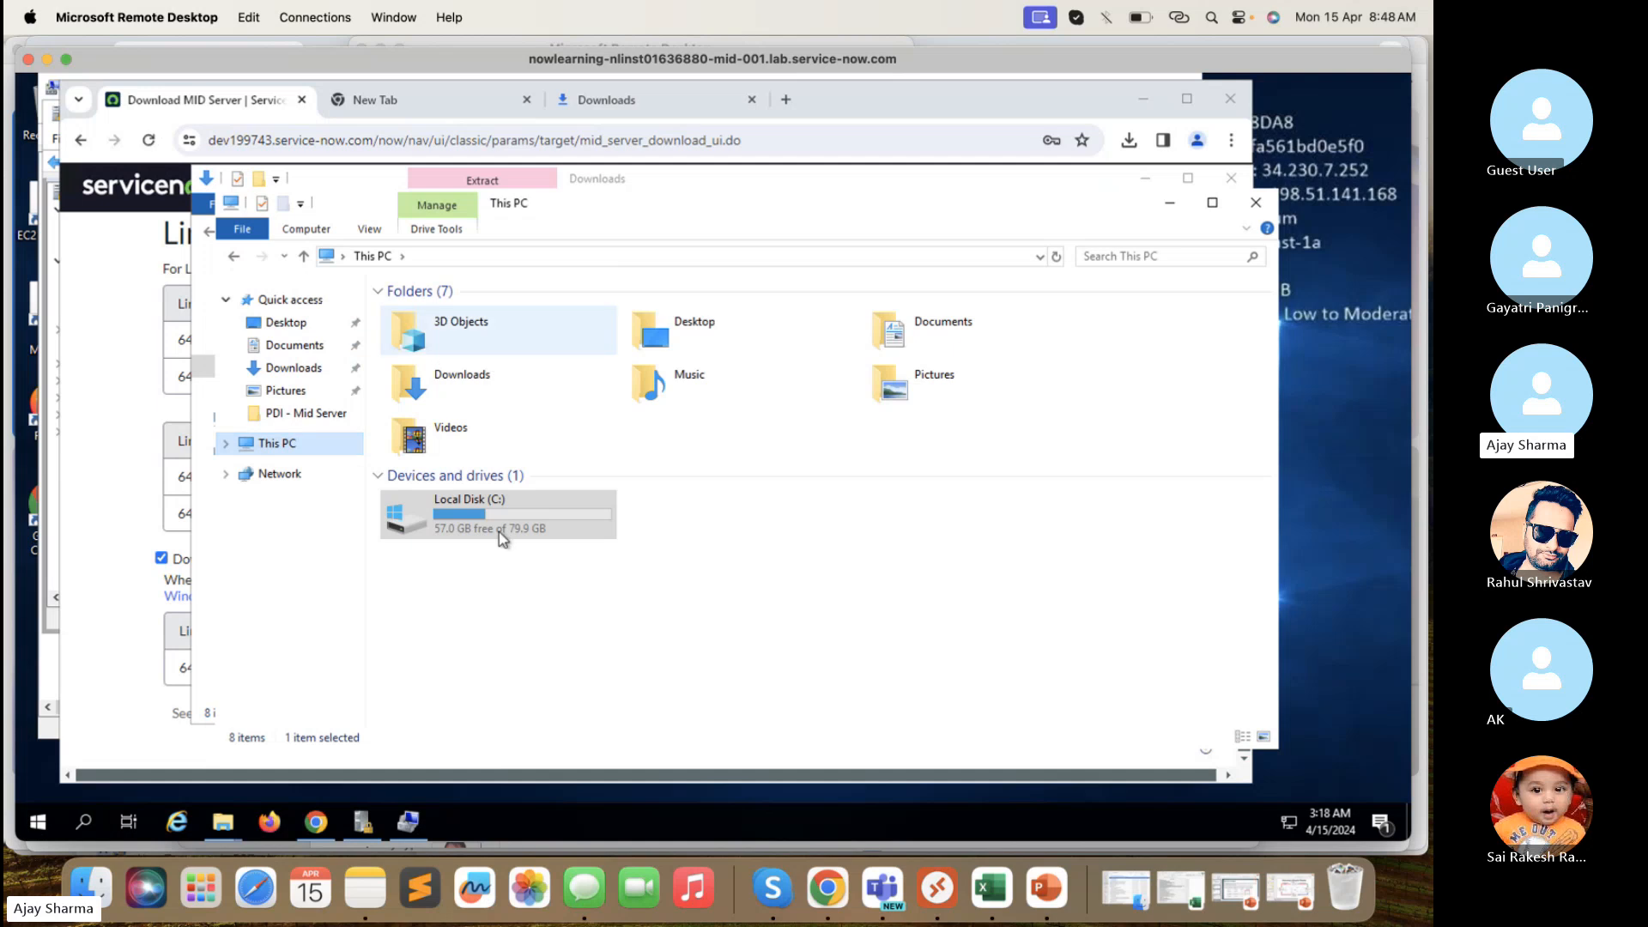
pyautogui.doubleClick(482, 511)
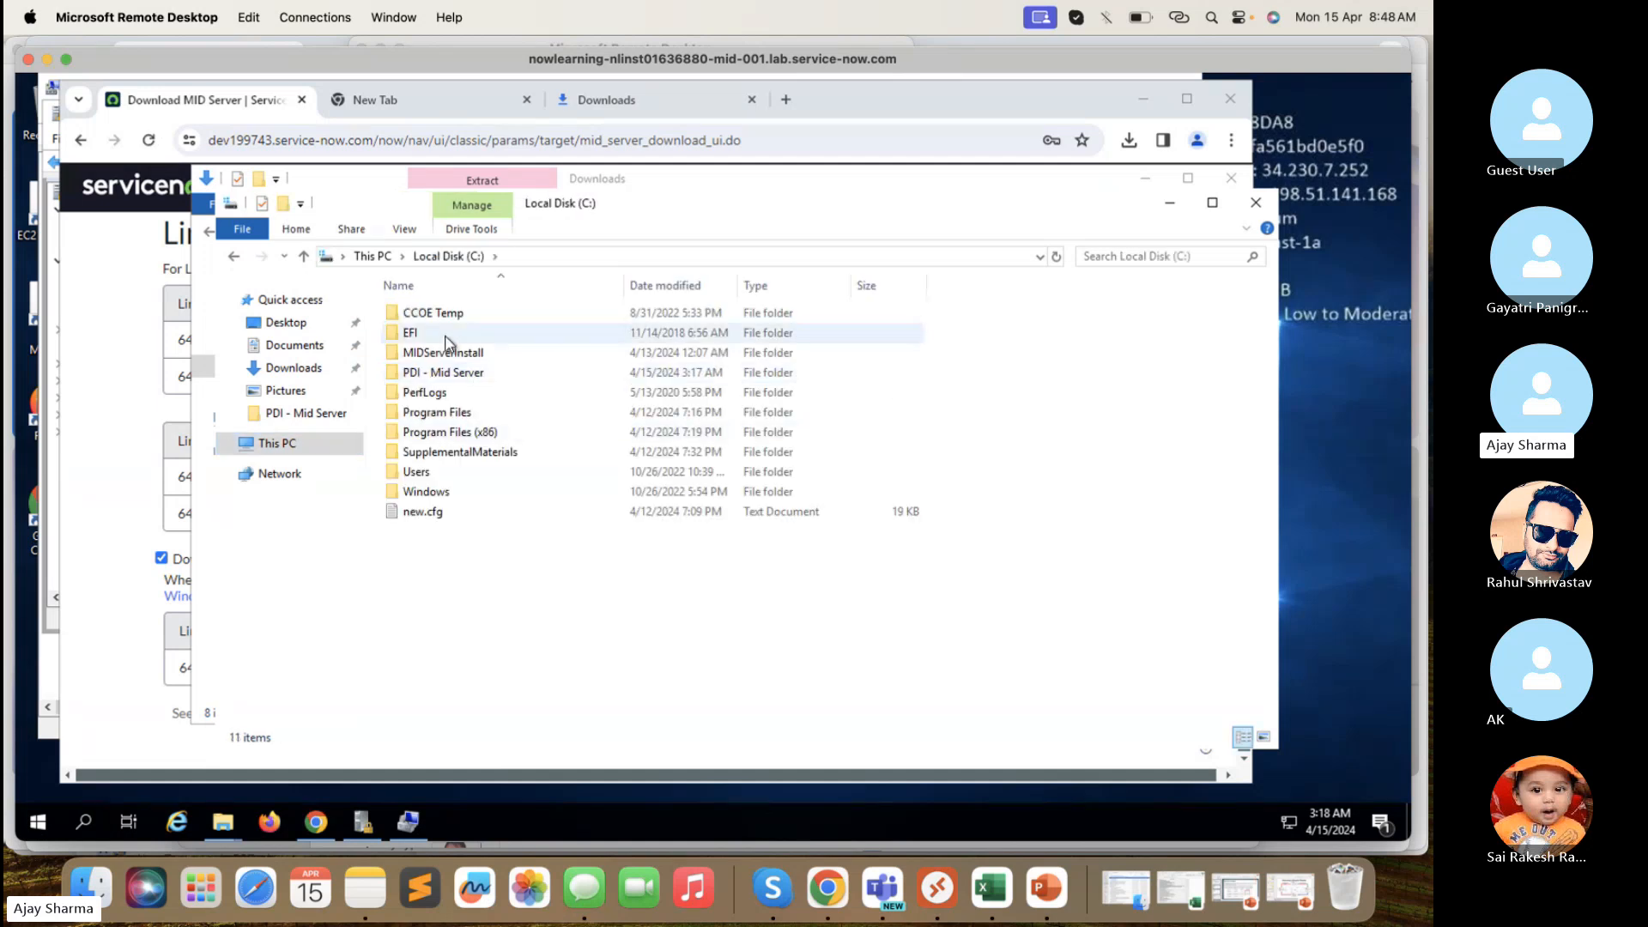
pyautogui.doubleClick(453, 374)
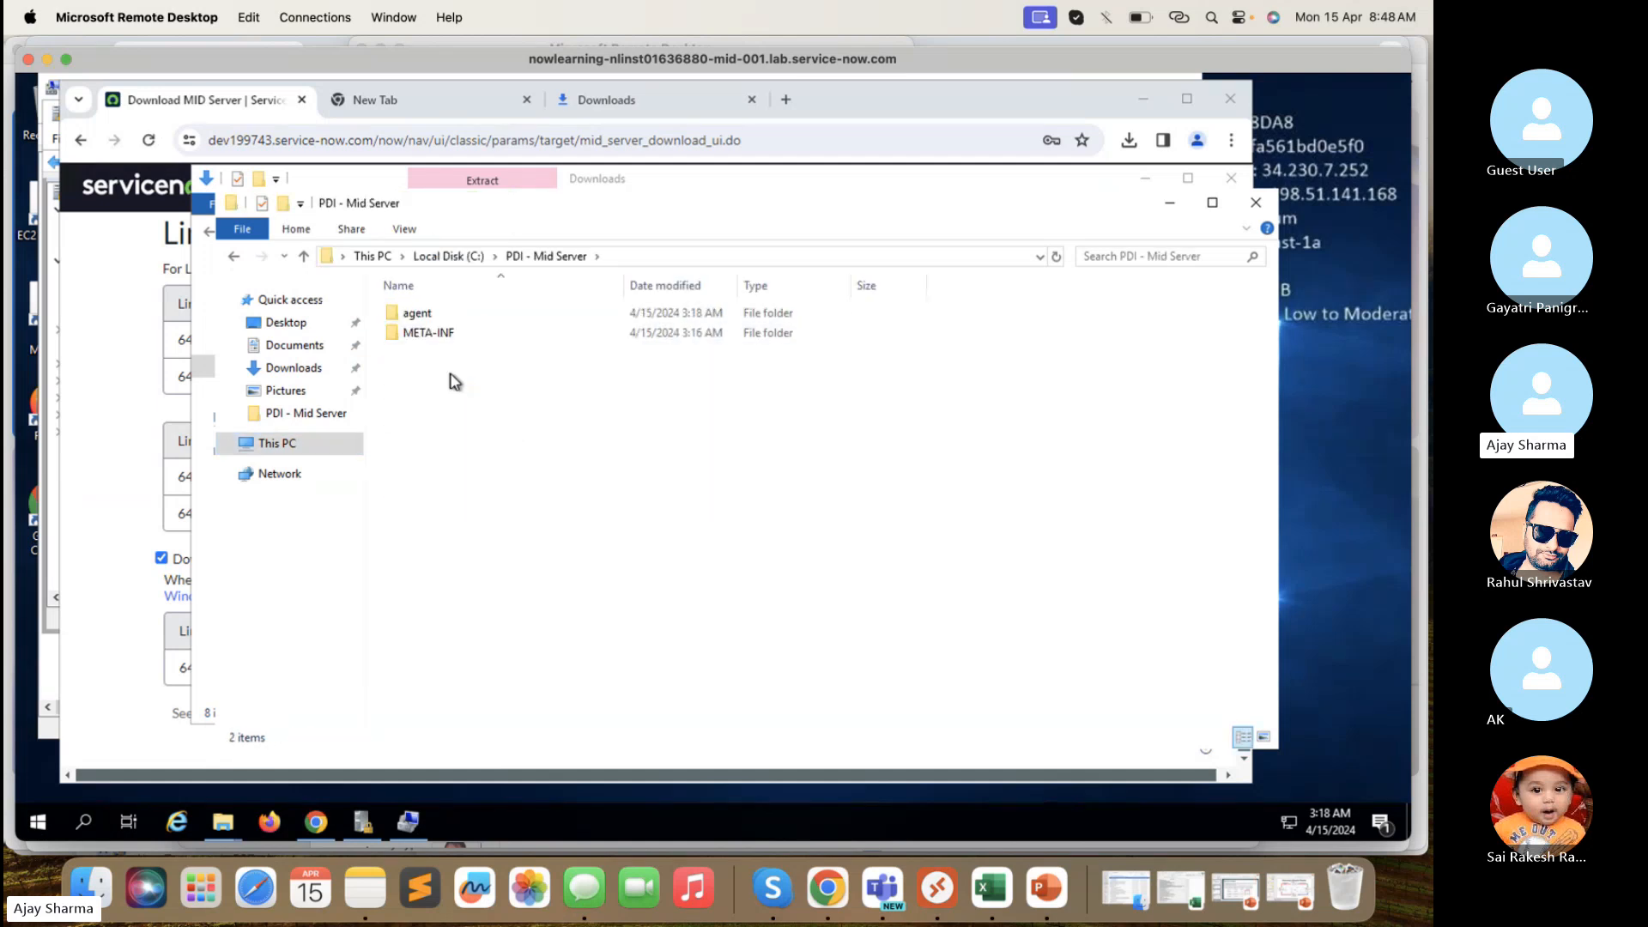
pyautogui.click(448, 319)
pyautogui.doubleClick(447, 318)
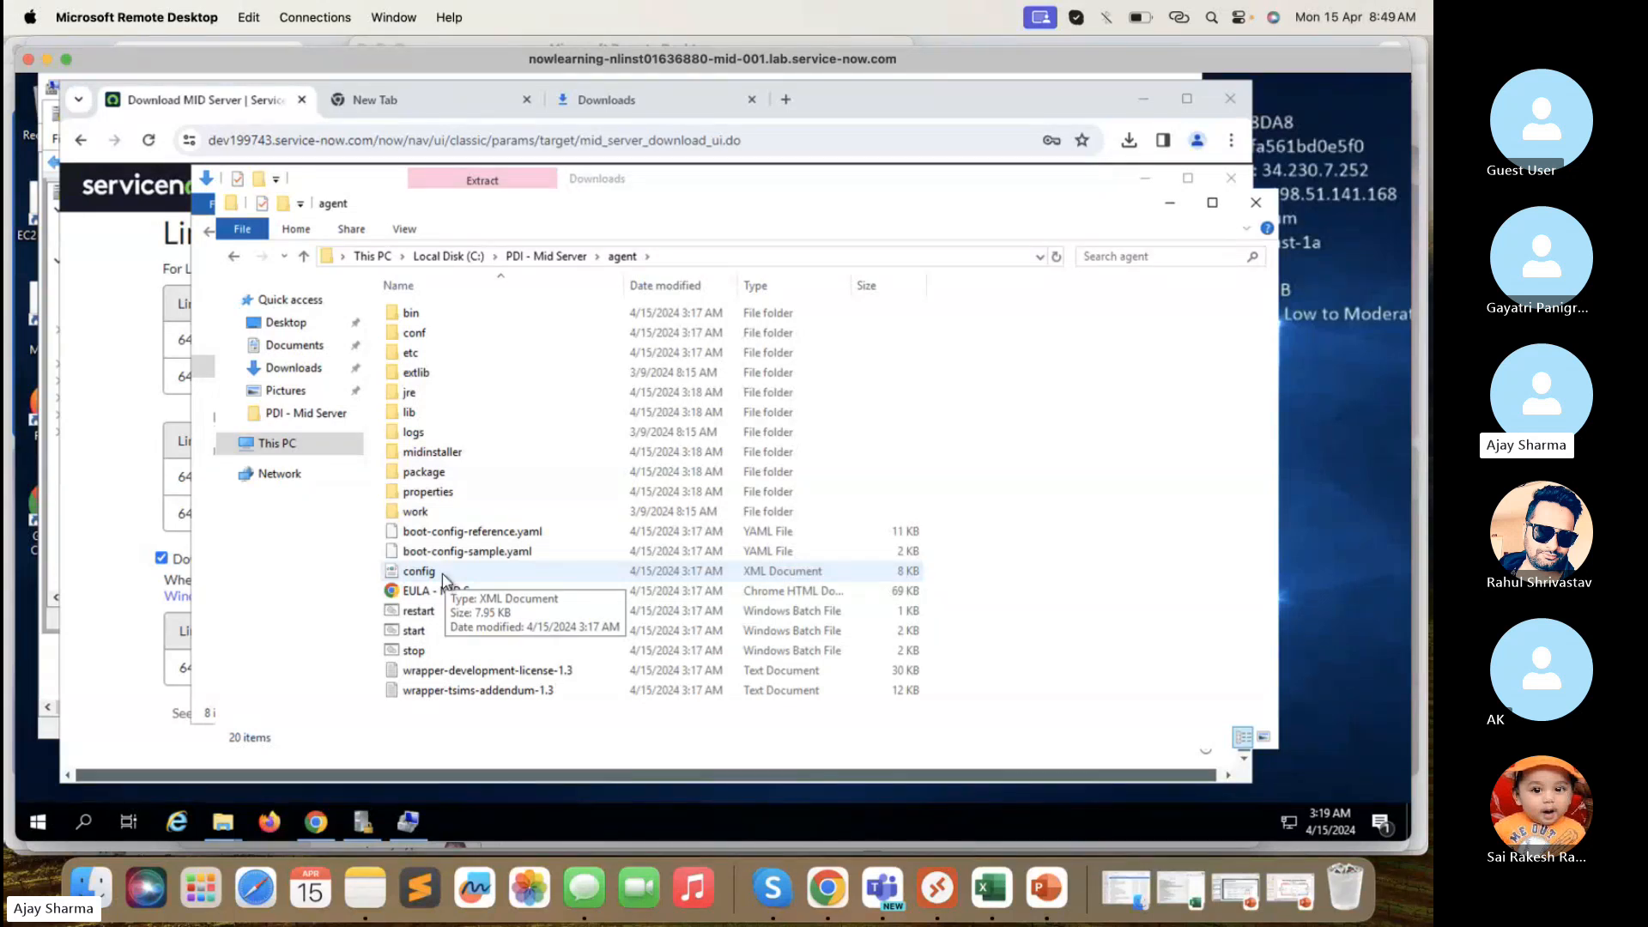
pyautogui.doubleClick(466, 453)
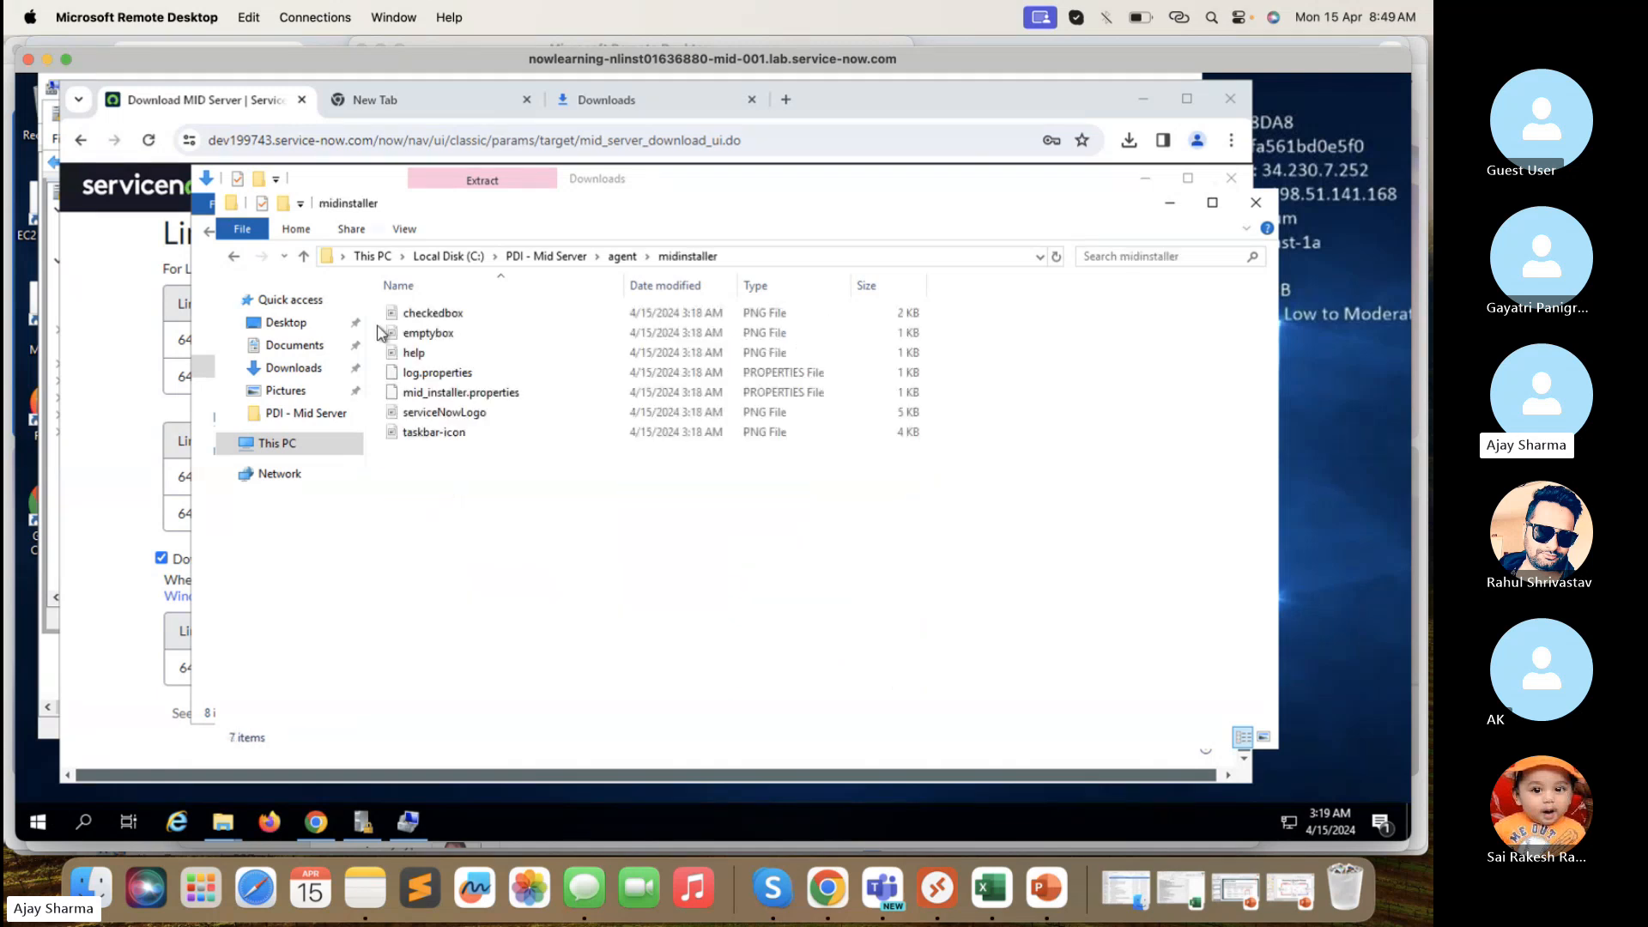
pyautogui.click(234, 256)
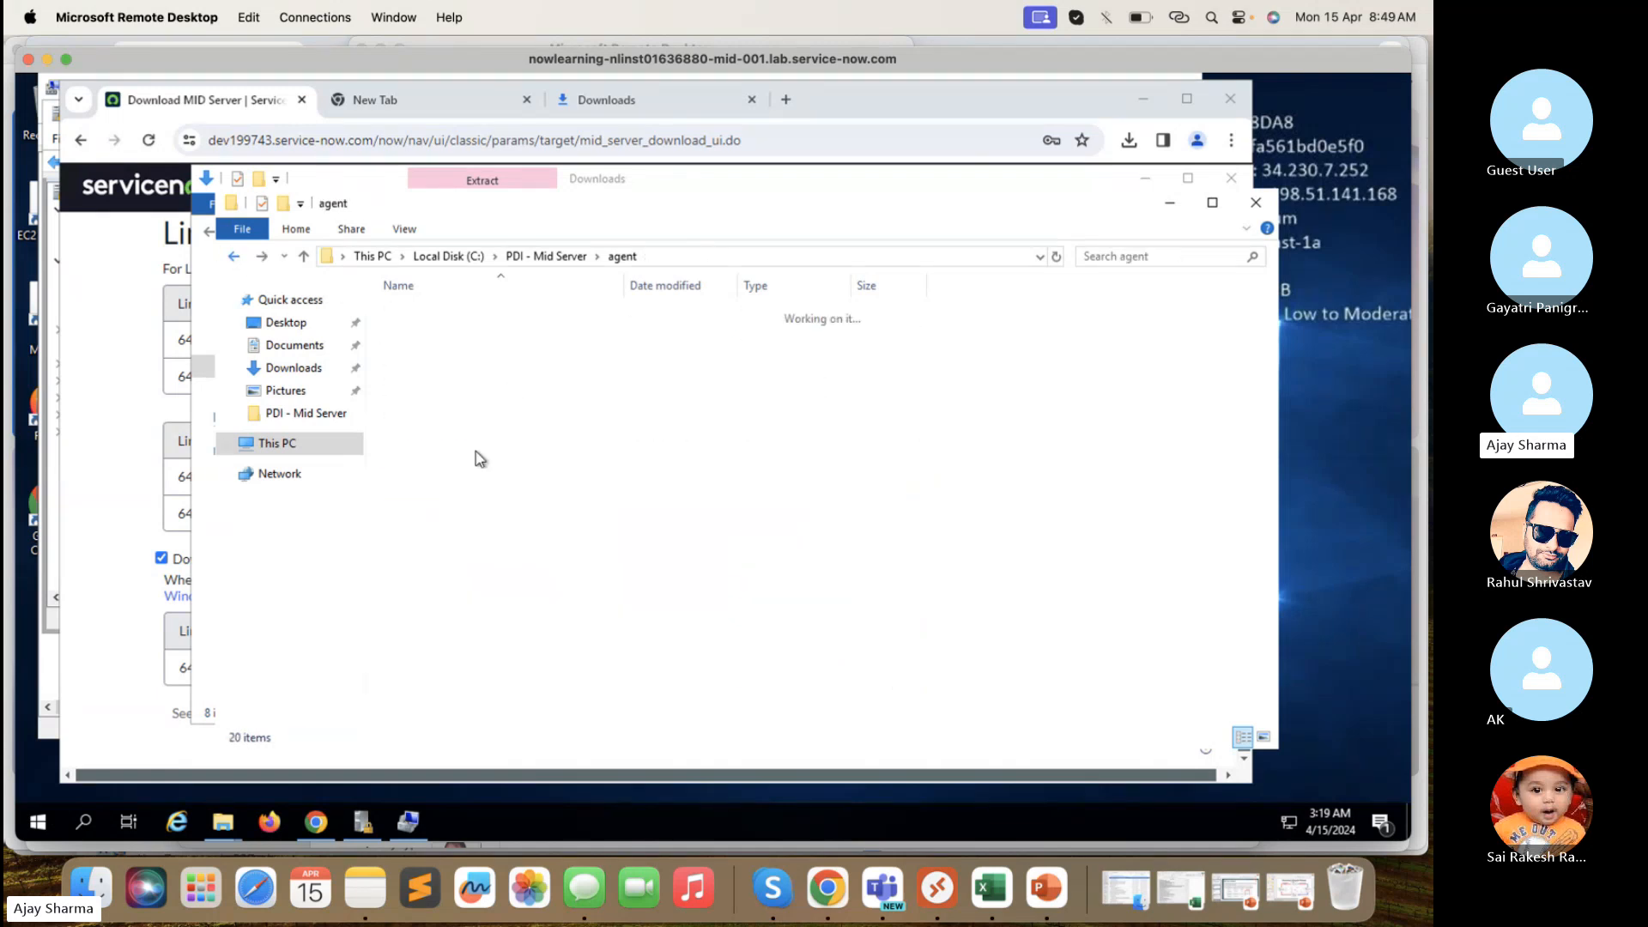
# - Open config in its default browser viewer, dismiss the Internet Explorer prompts, and close it
pyautogui.click(439, 572)
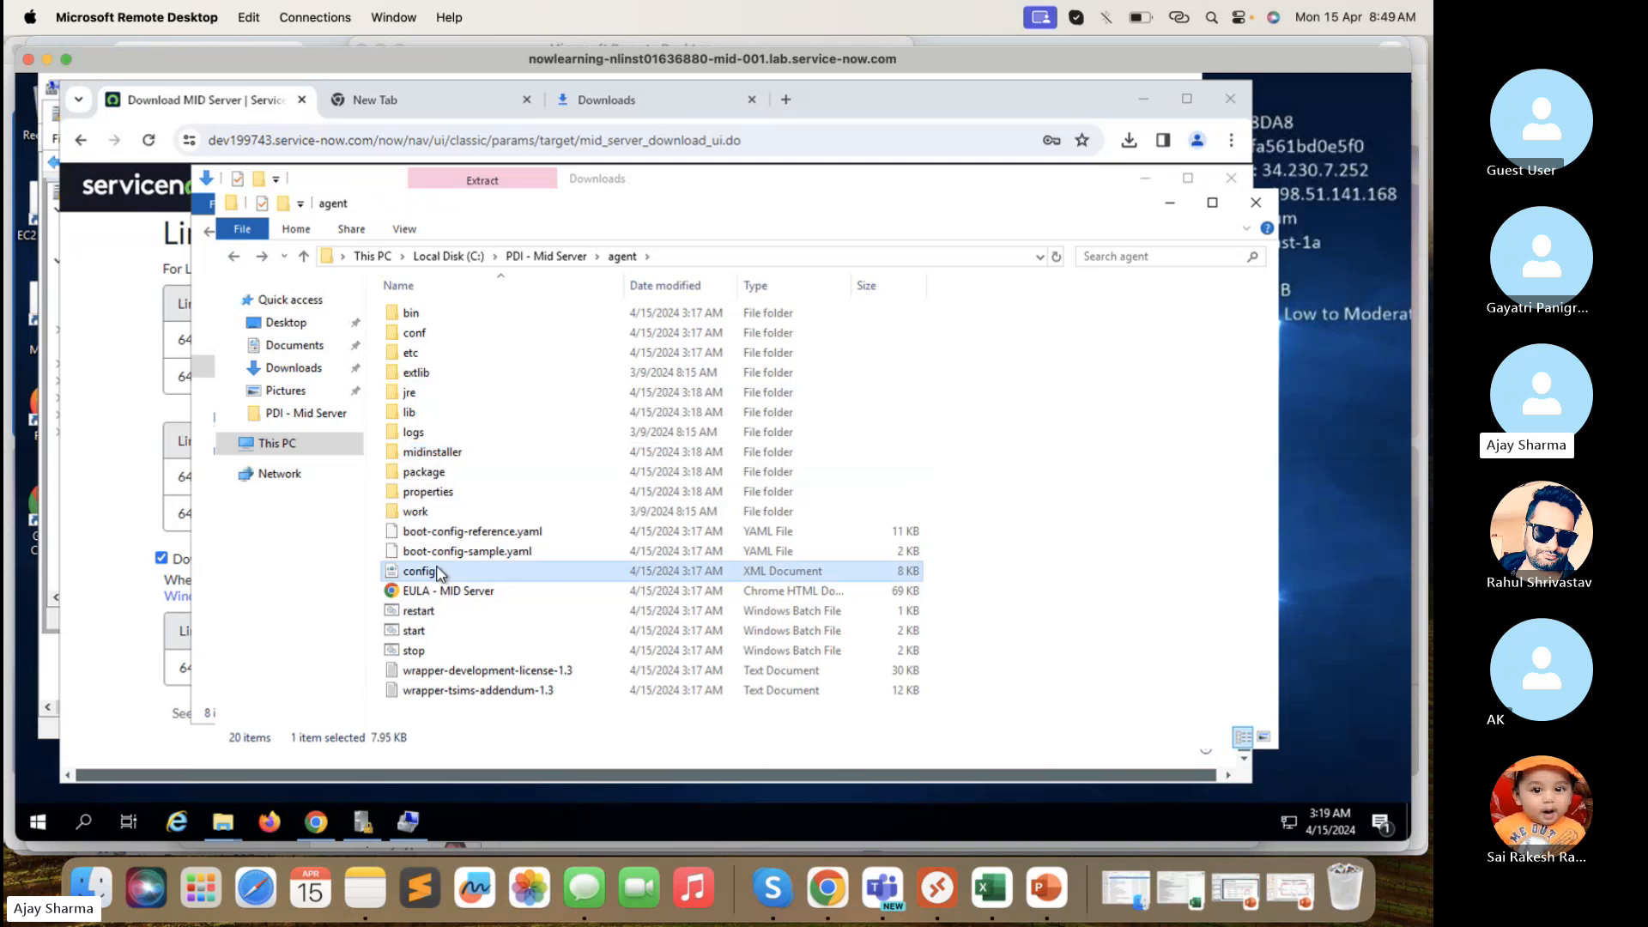
pyautogui.rightClick(439, 571)
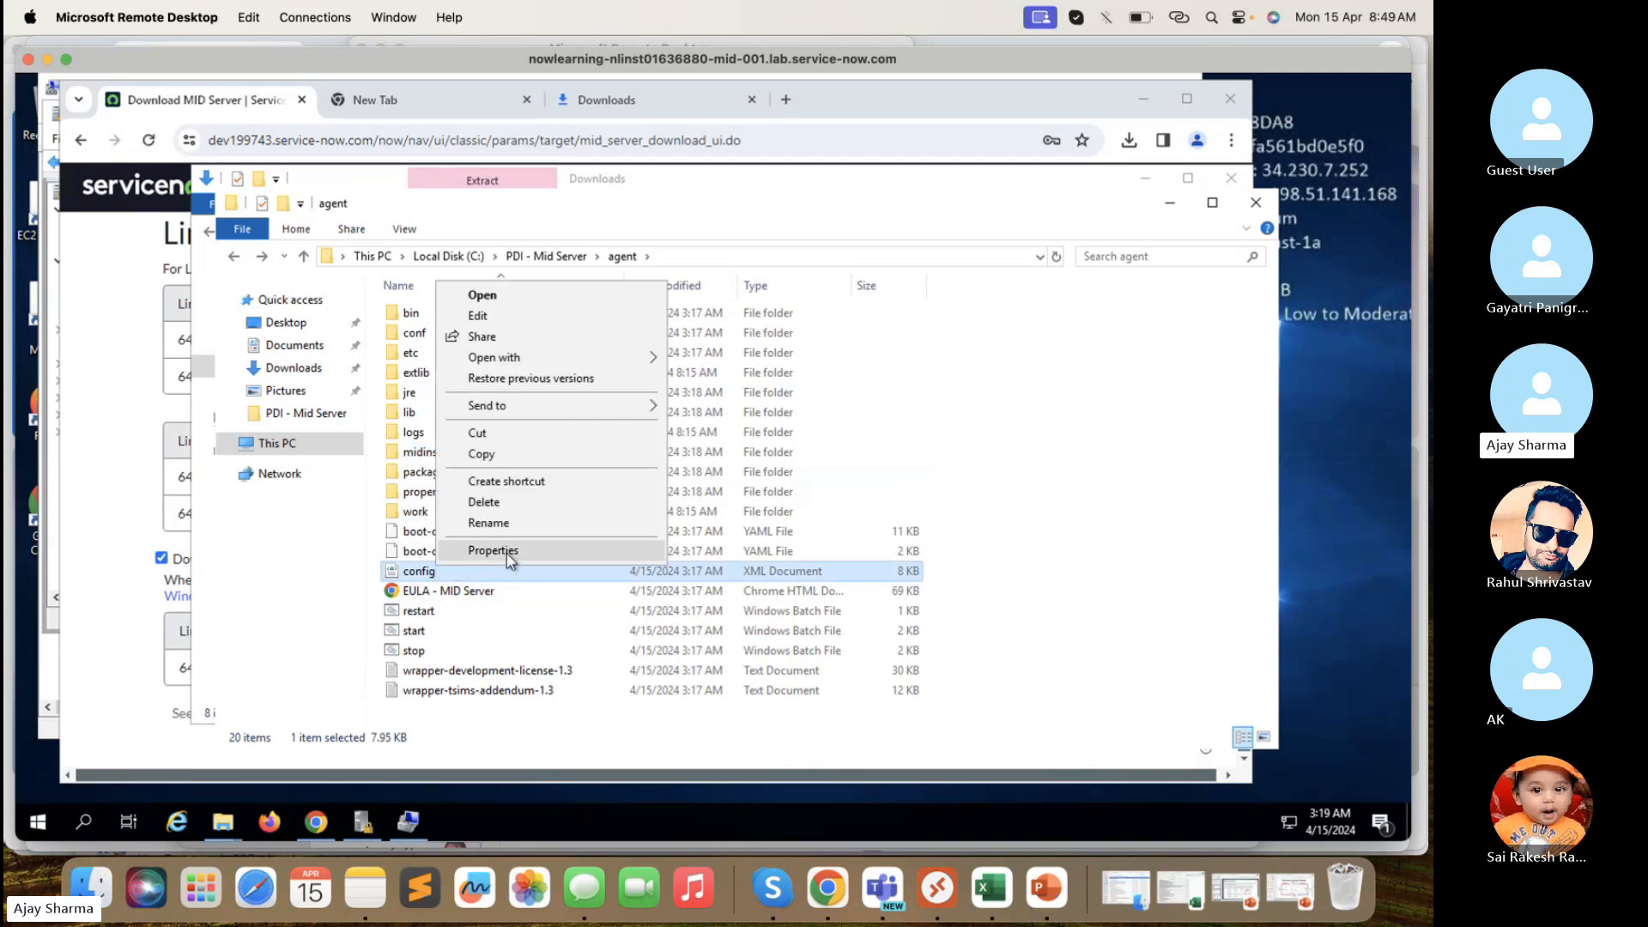
pyautogui.click(528, 297)
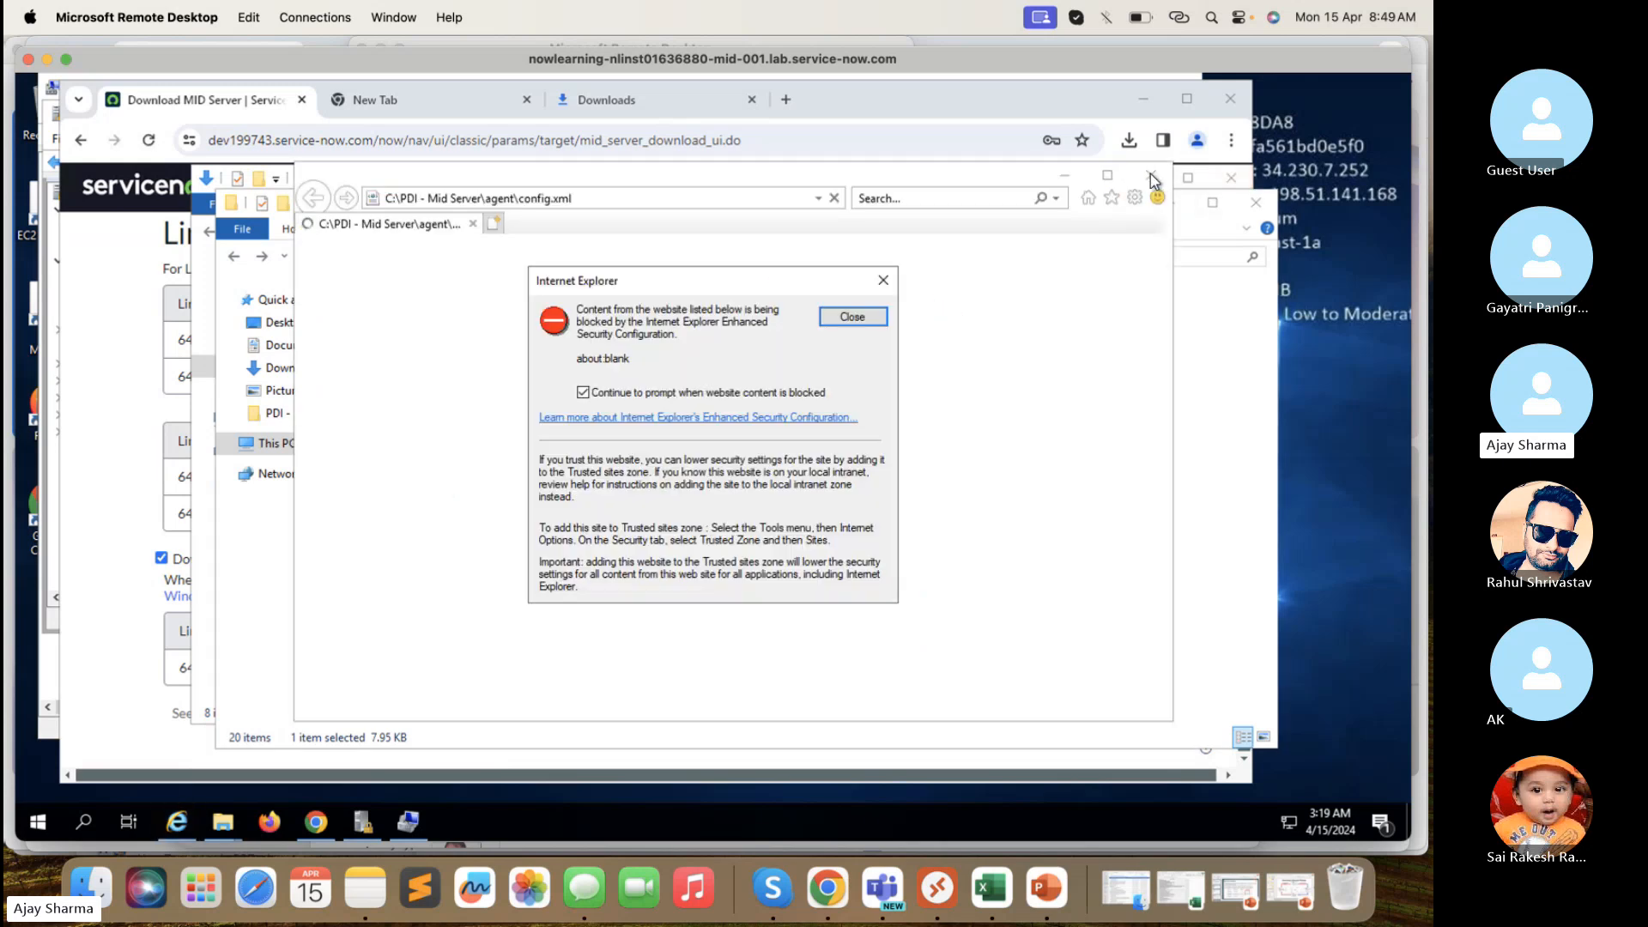
pyautogui.click(854, 316)
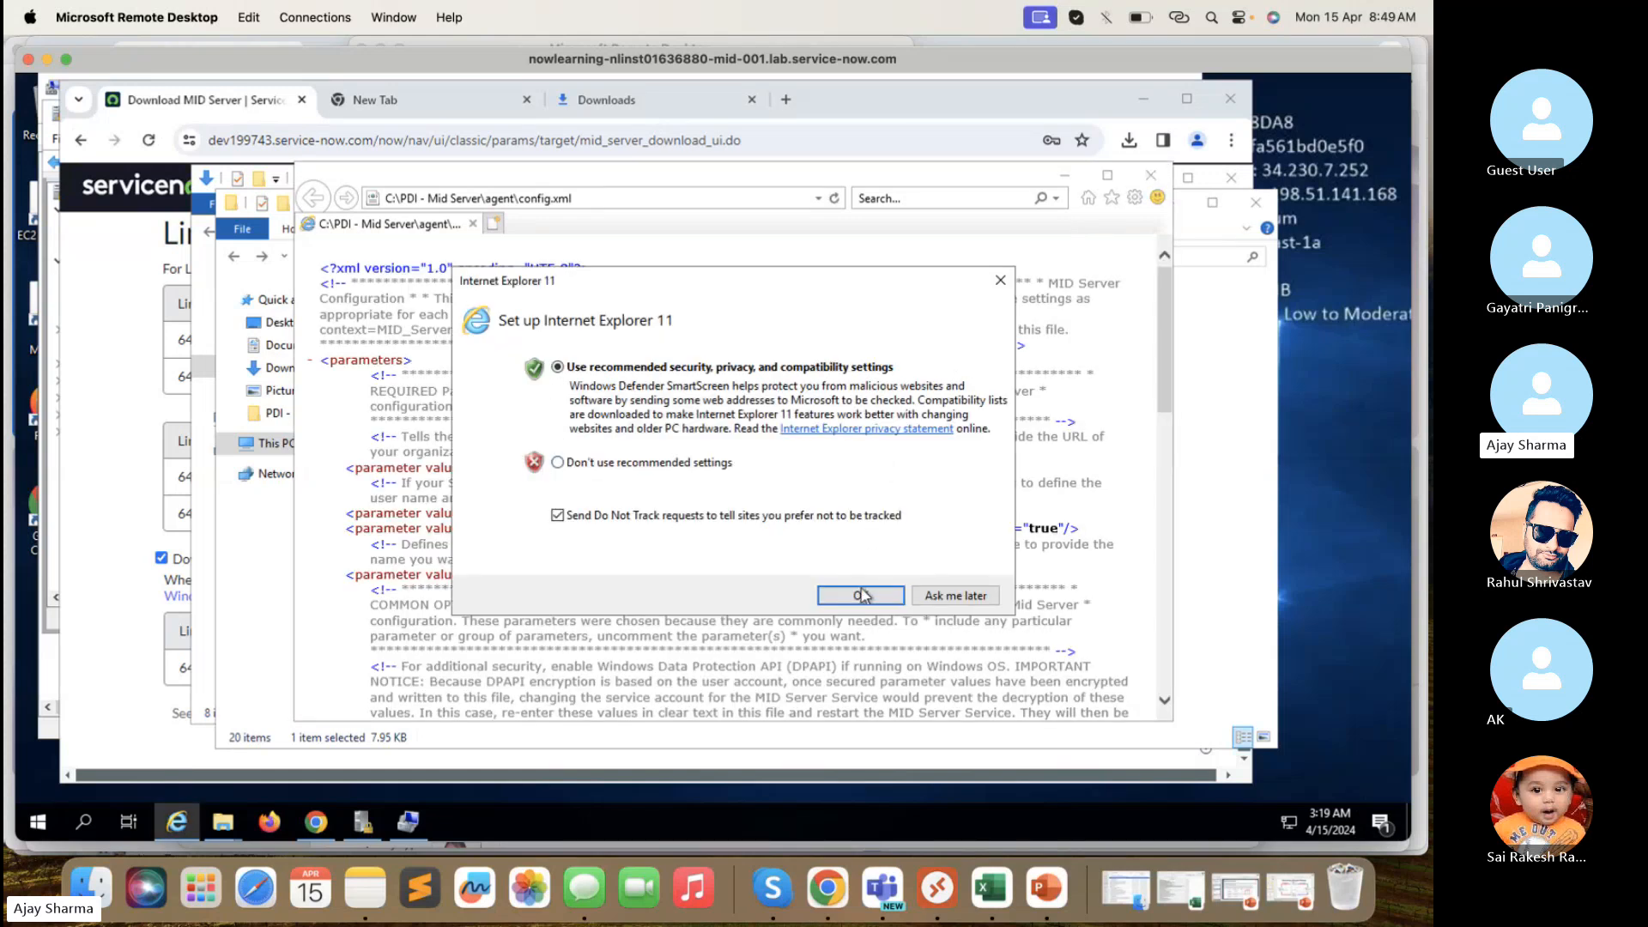
pyautogui.click(858, 592)
pyautogui.click(1151, 176)
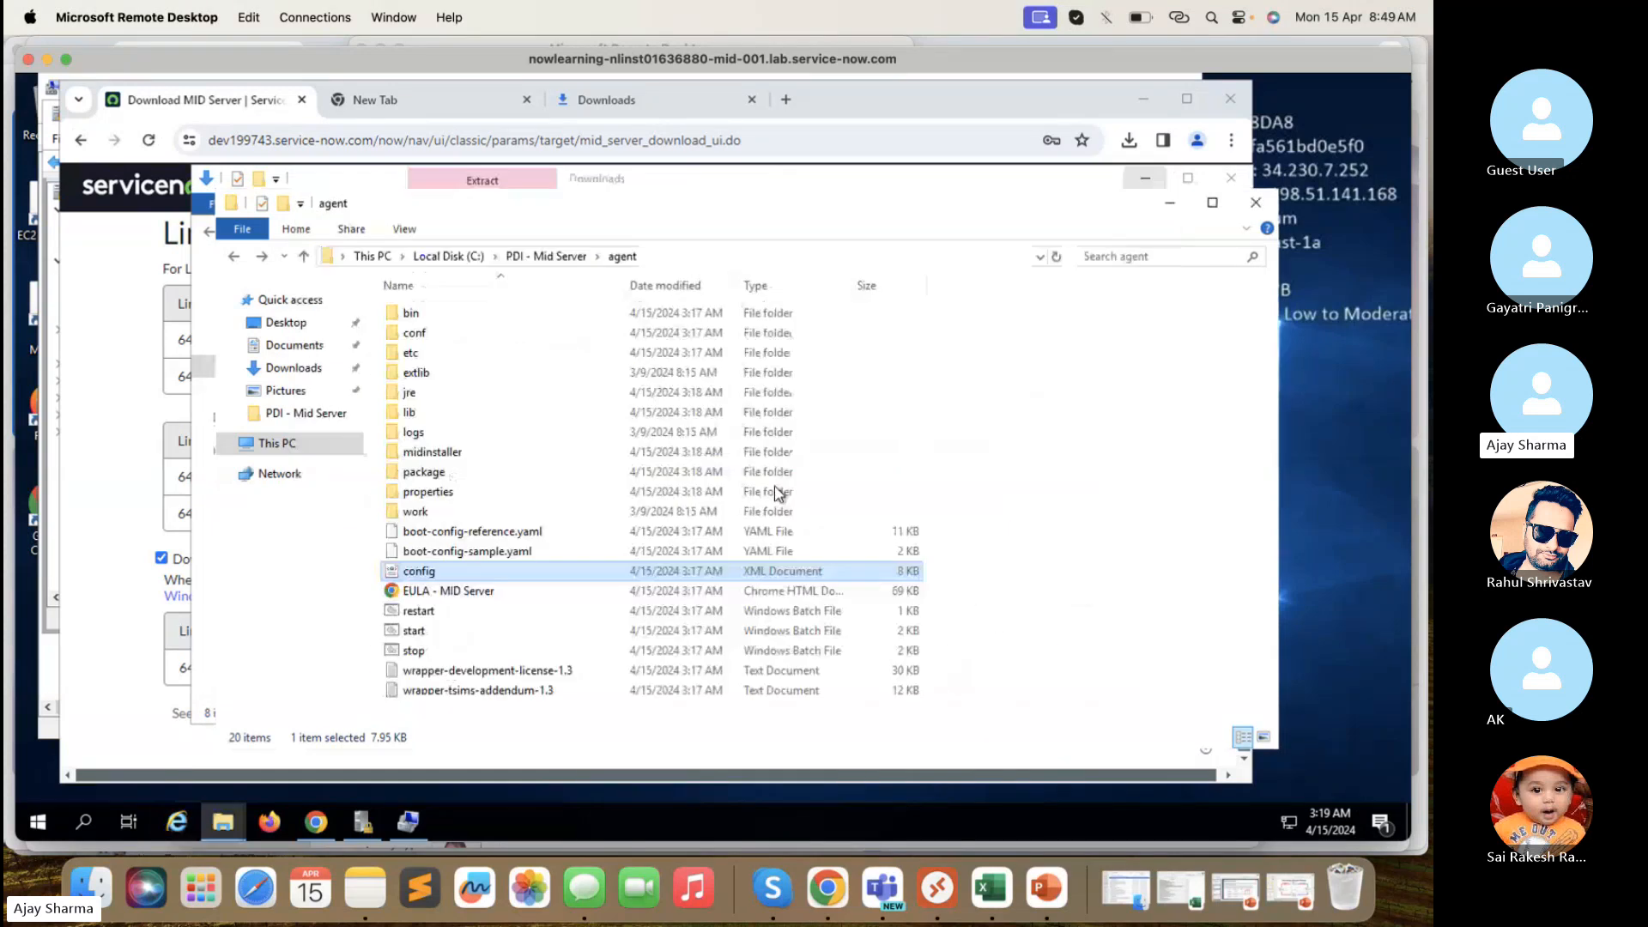
# - Open the config file with Notepad instead
pyautogui.rightClick(467, 571)
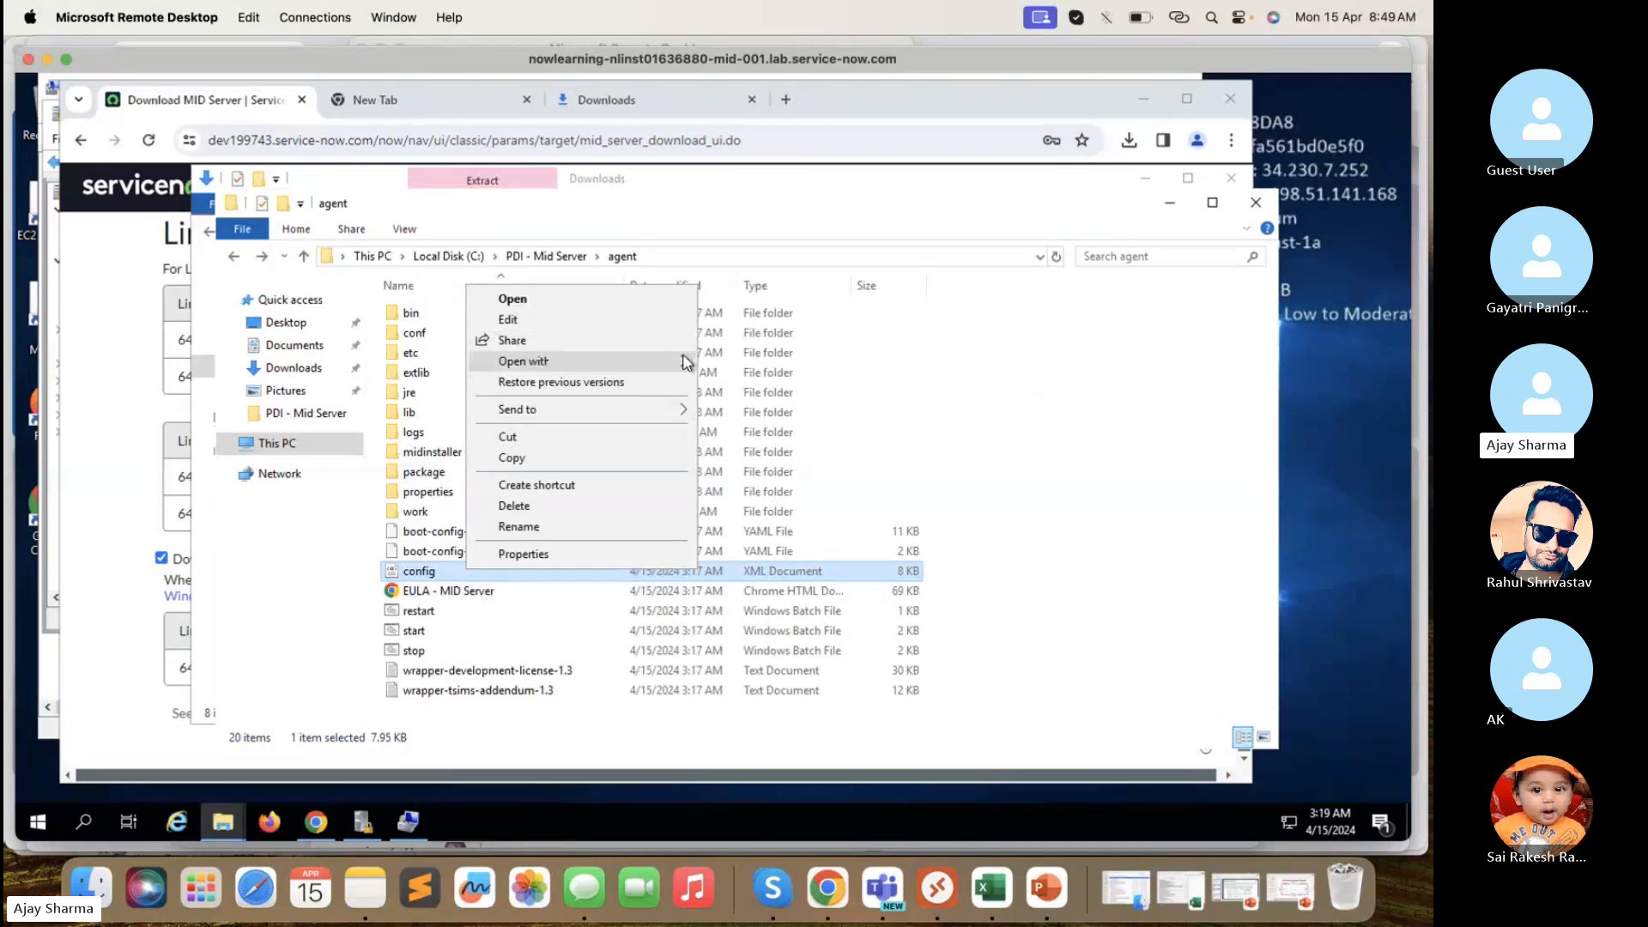
pyautogui.moveTo(678, 361)
pyautogui.click(755, 383)
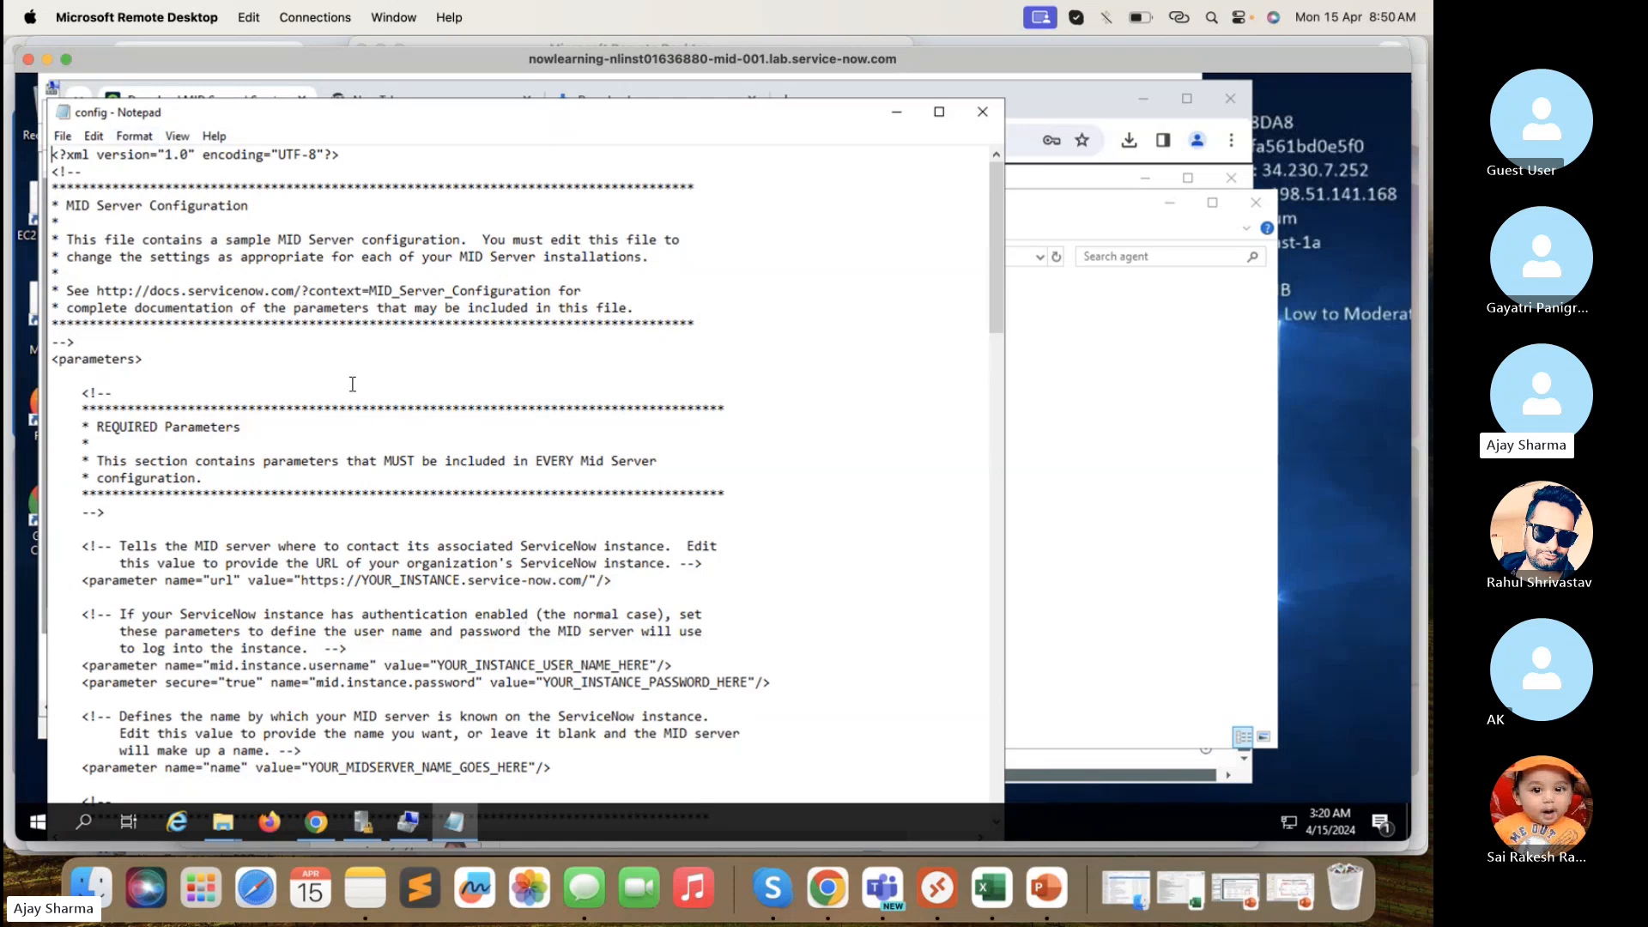
# - Find the url parameter and copy the instance name from the ServiceNow tab's address
pyautogui.scroll(-1, 353, 384)
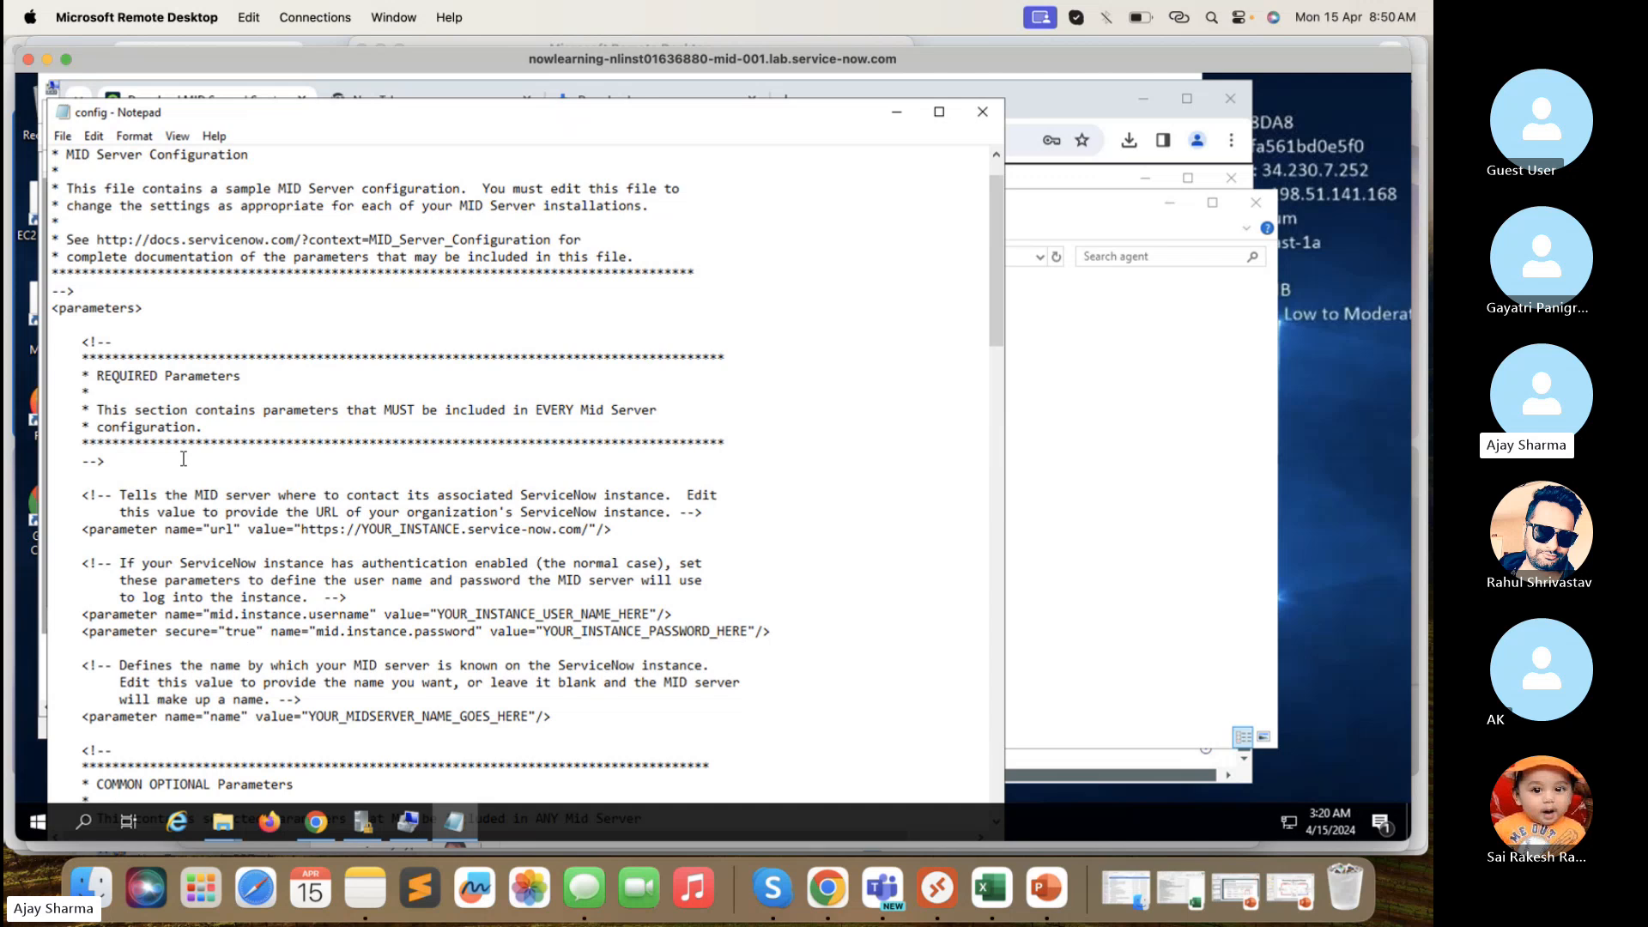
pyautogui.scroll(-1, 182, 459)
pyautogui.scroll(-1, 163, 429)
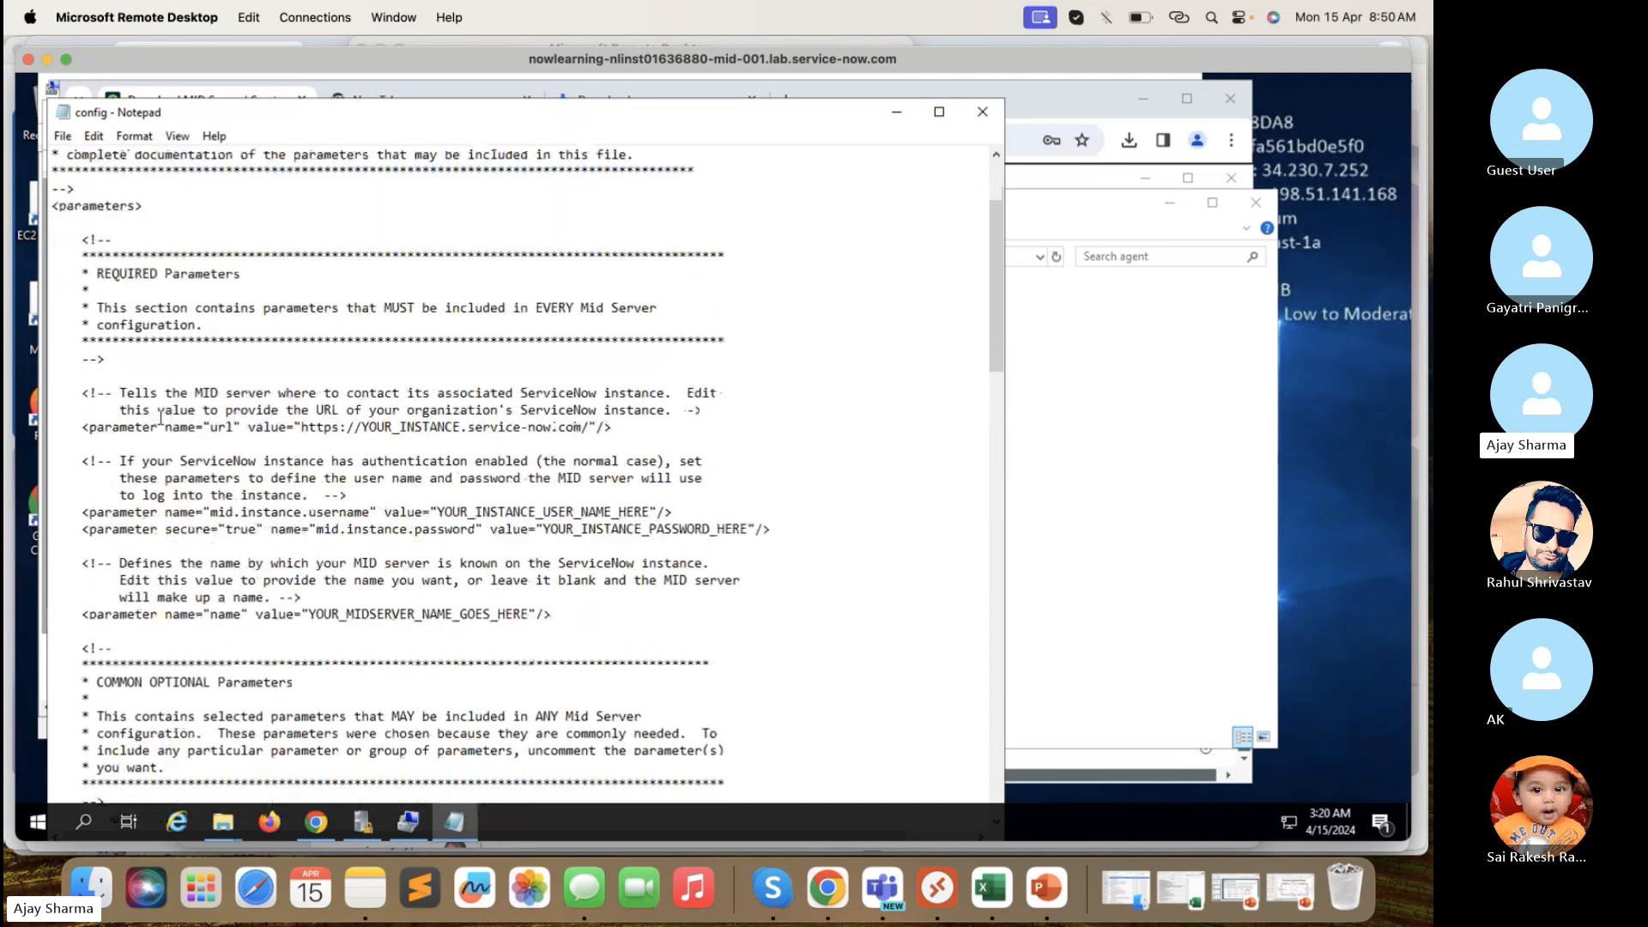
pyautogui.click(296, 427)
pyautogui.moveTo(471, 462); pyautogui.dragTo(581, 429)
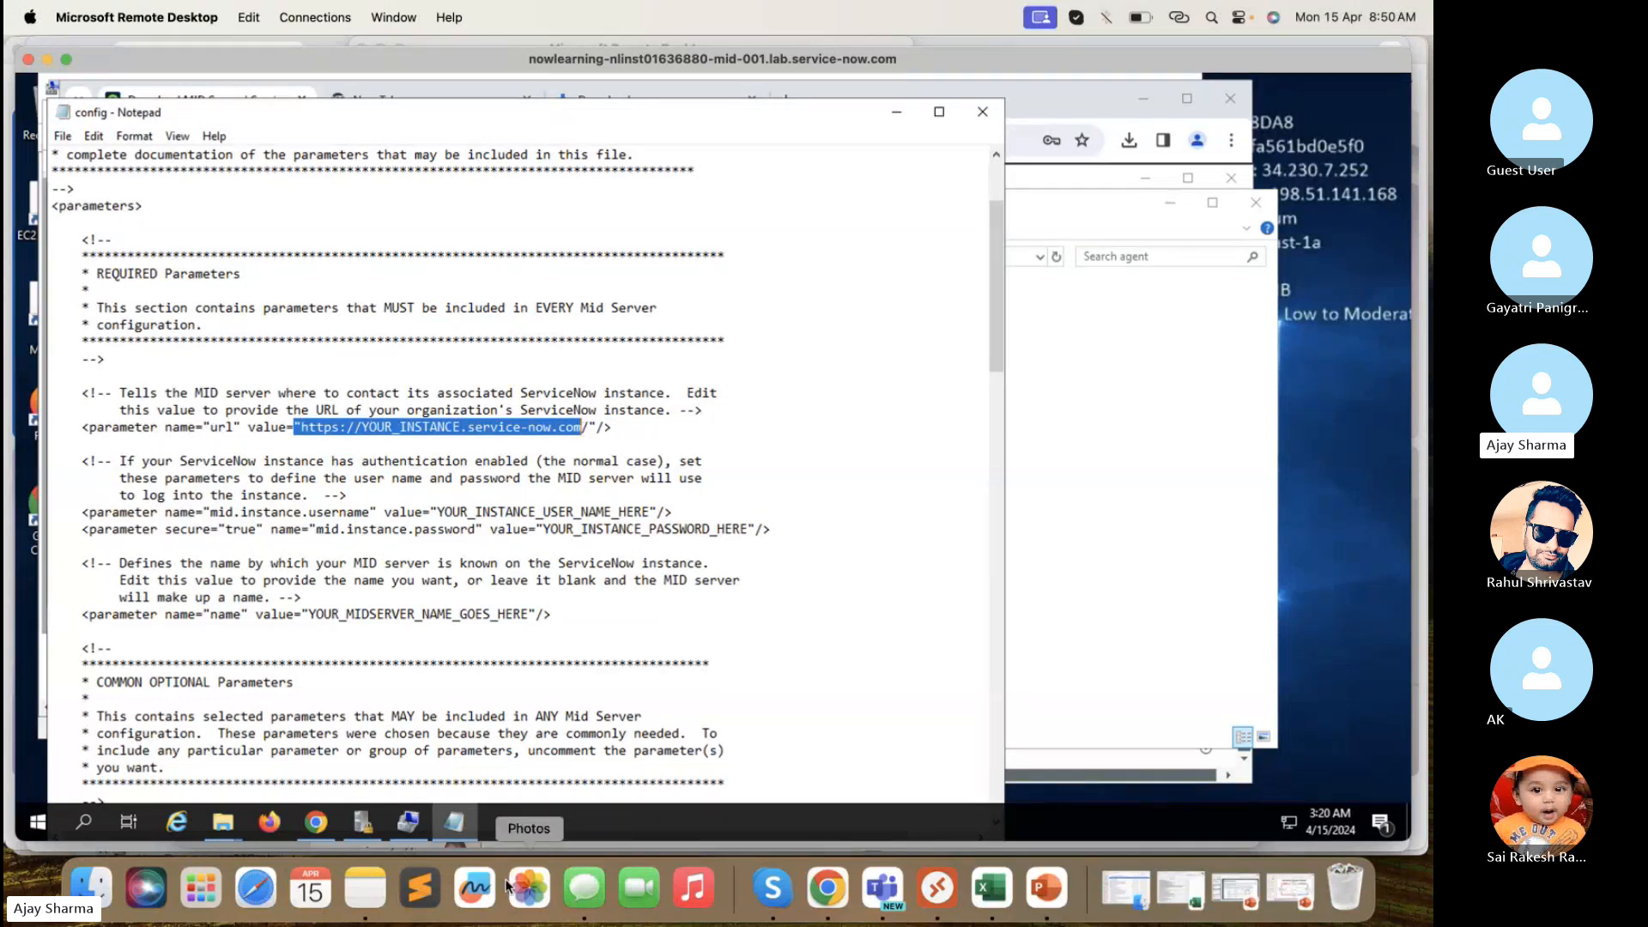
pyautogui.click(828, 889)
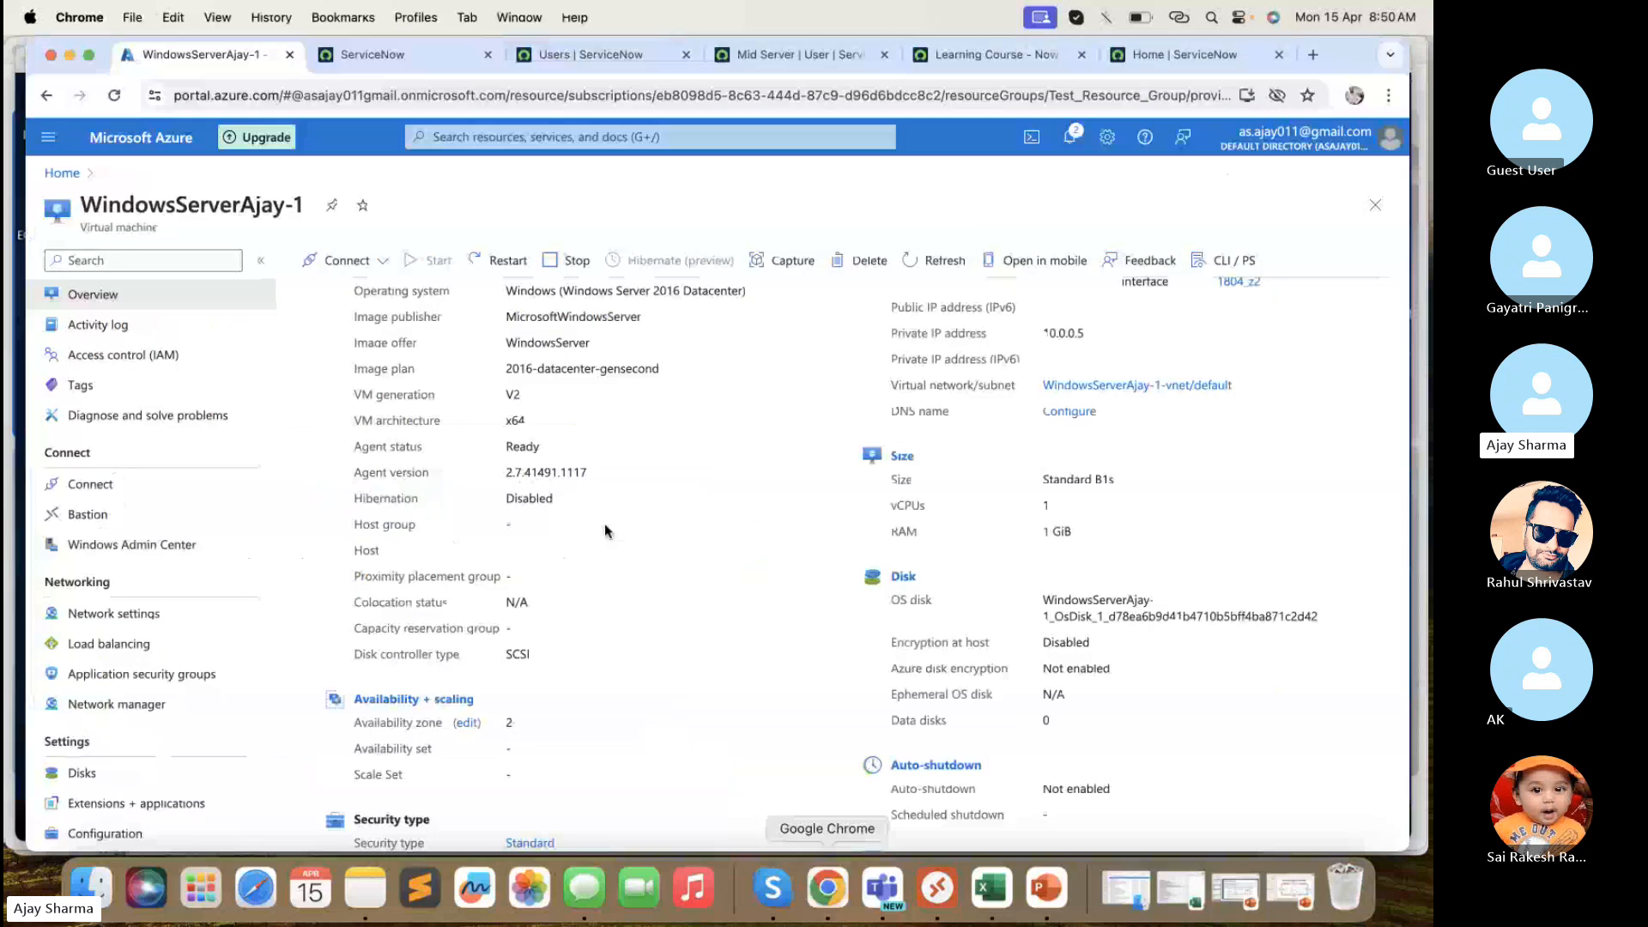
pyautogui.click(374, 56)
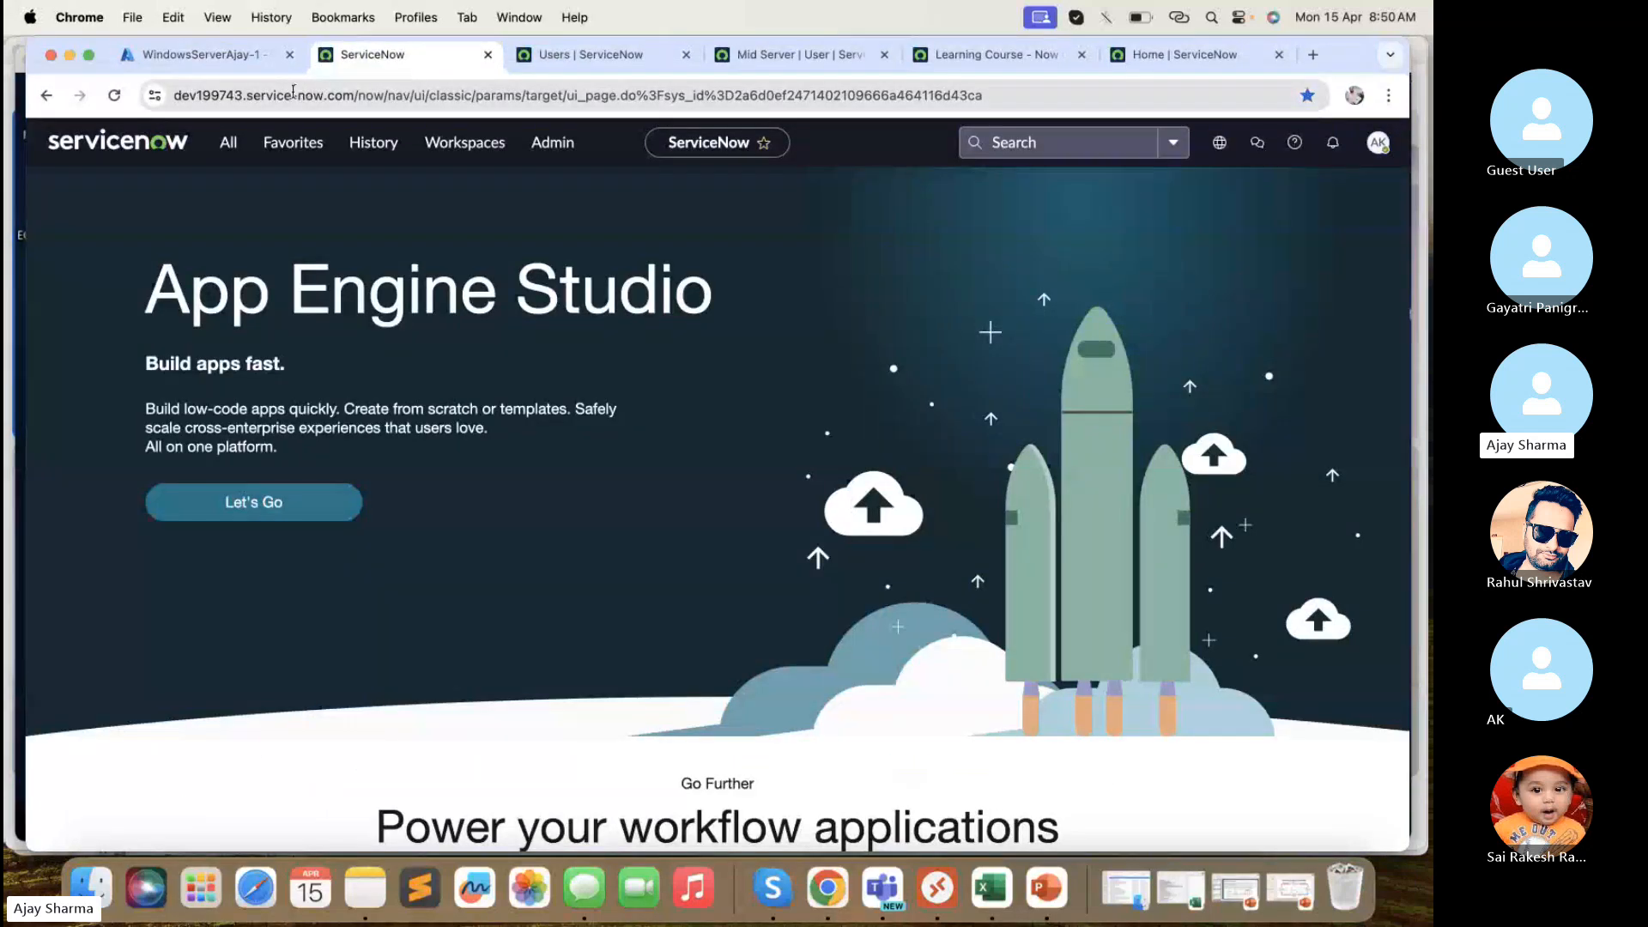
pyautogui.moveTo(245, 91); pyautogui.dragTo(162, 91)
pyautogui.hotkey('ctrl', 'c')
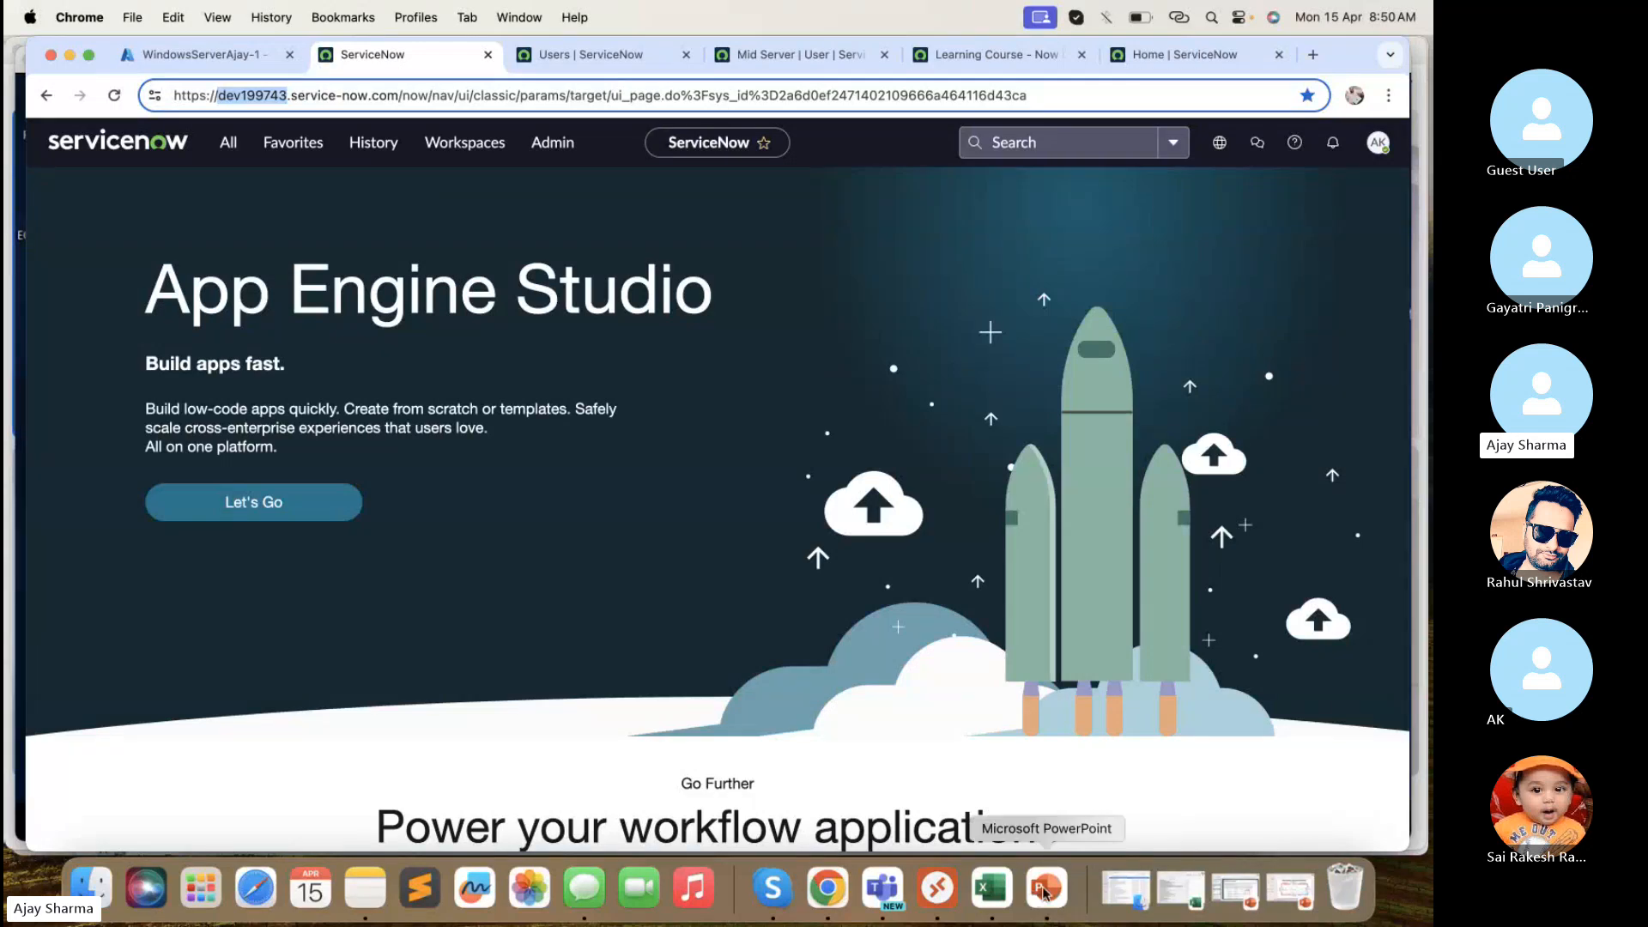
# - Paste the instance name over YOUR_INSTANCE in the url value
pyautogui.click(925, 877)
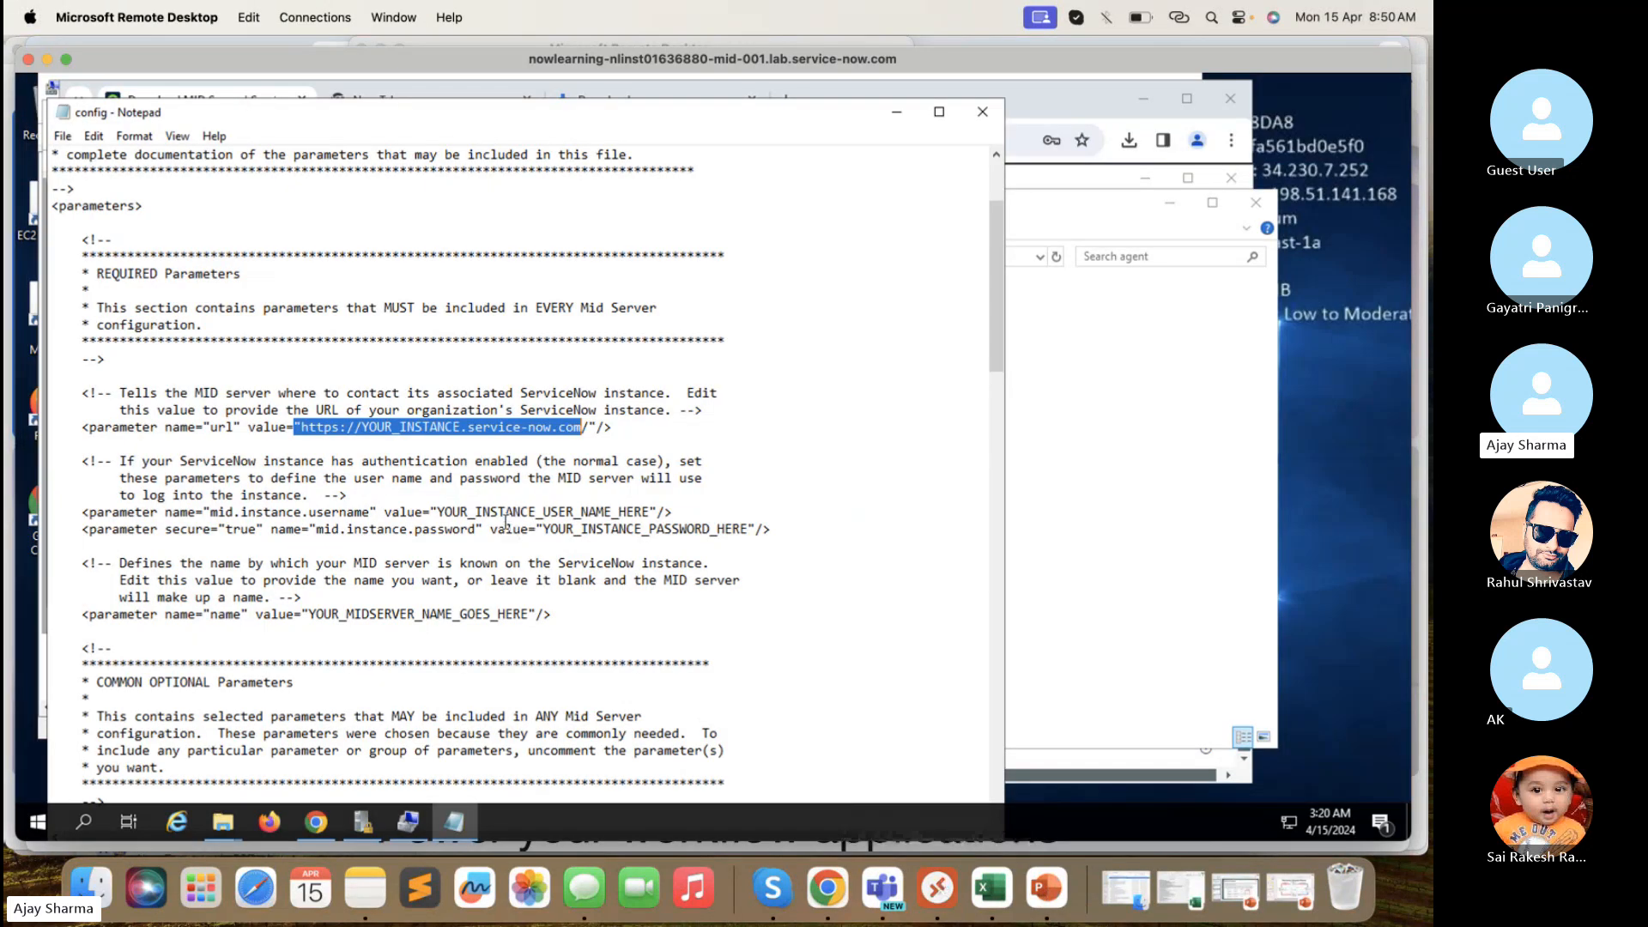
pyautogui.click(391, 427)
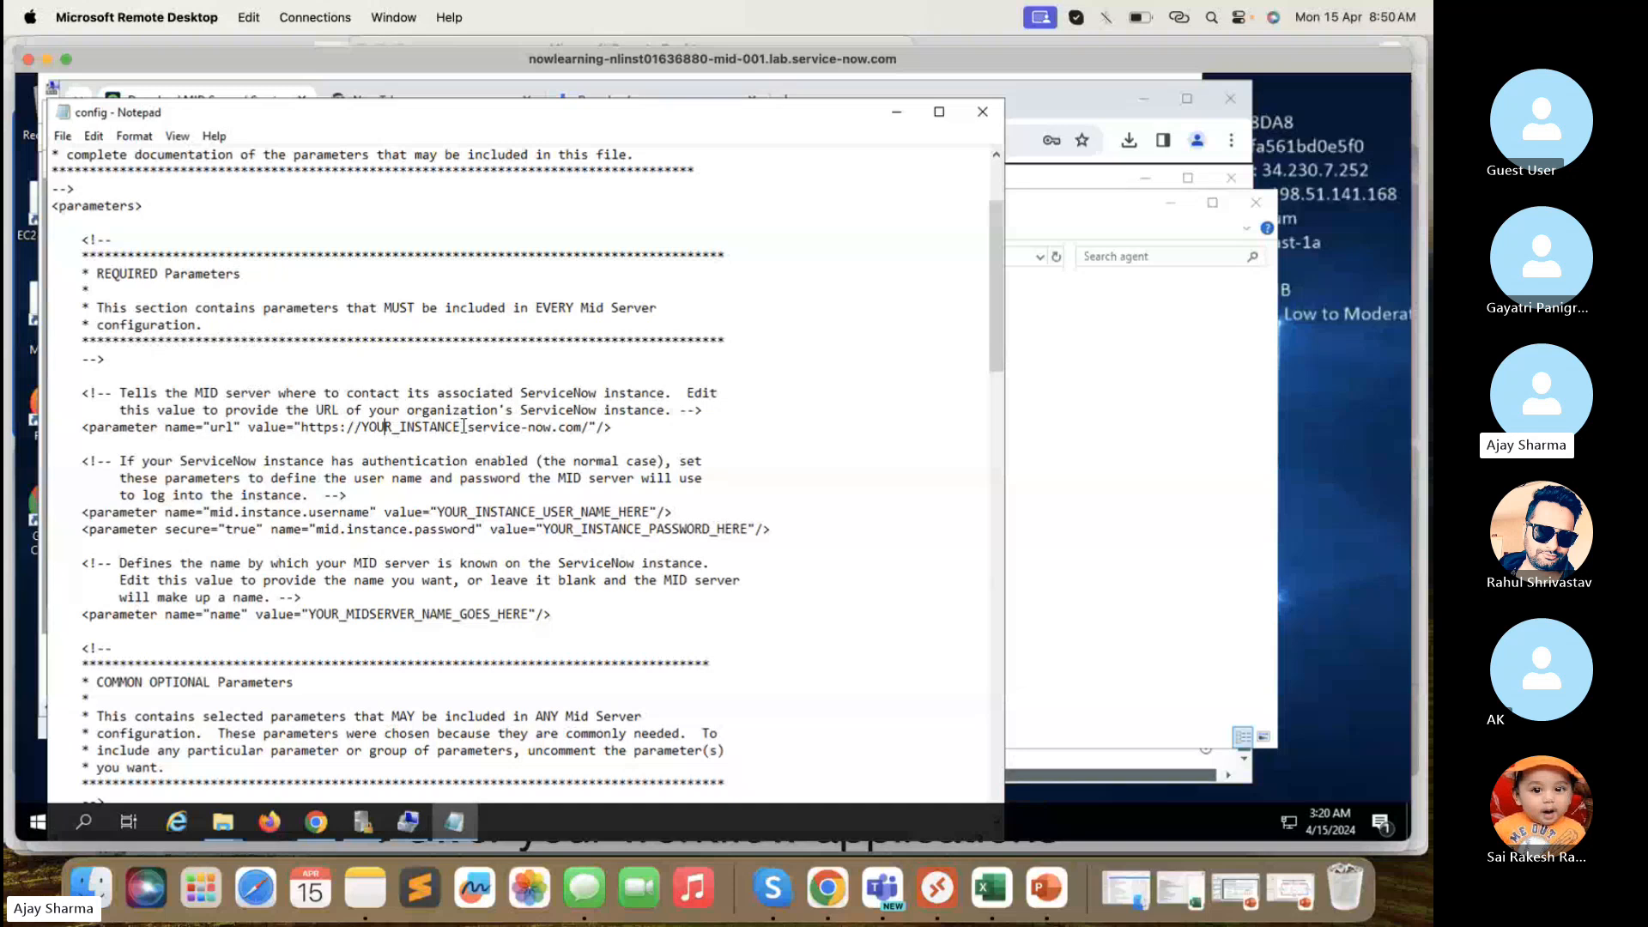
pyautogui.moveTo(462, 426); pyautogui.dragTo(365, 428)
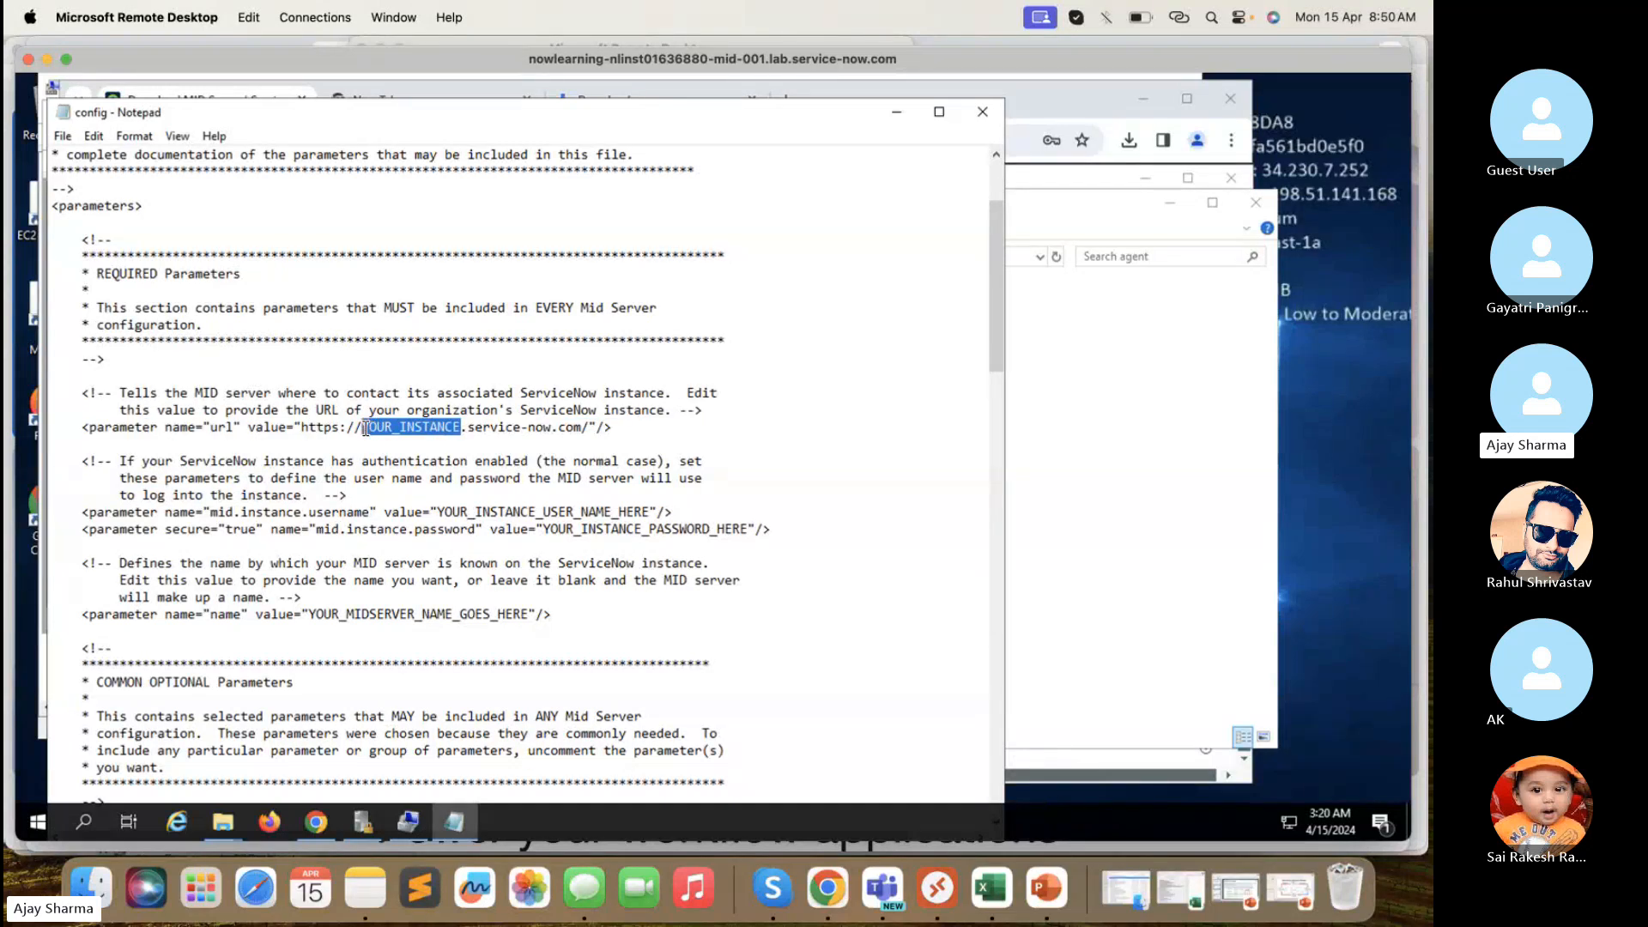
pyautogui.hotkey('ctrl', 'v')
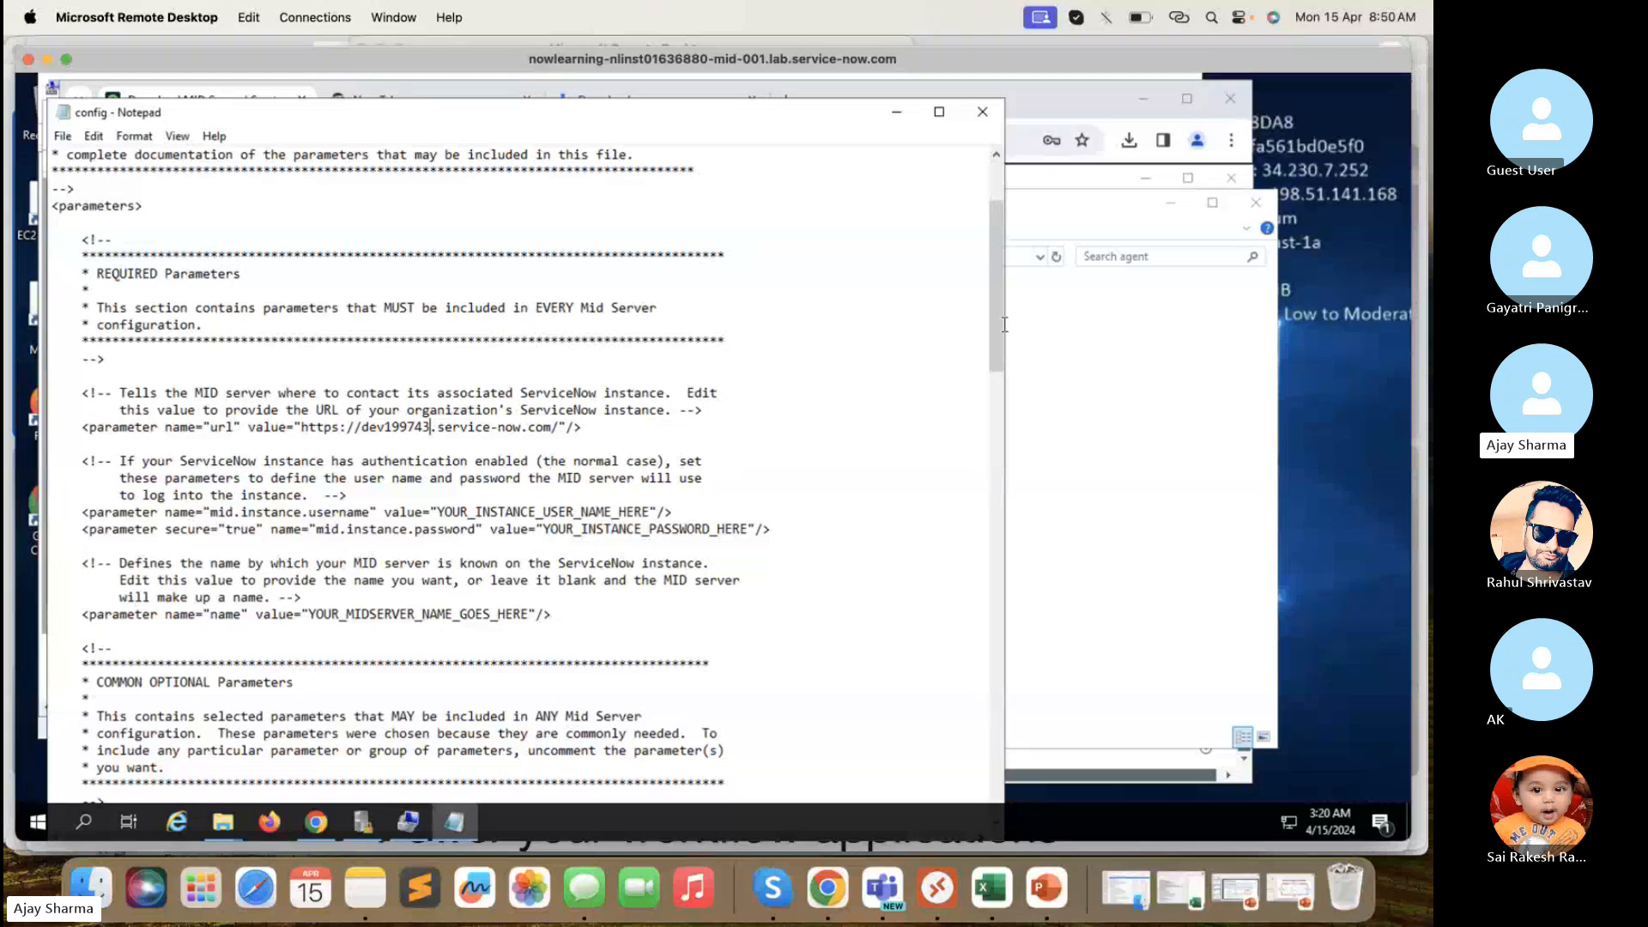
pyautogui.moveTo(1001, 332); pyautogui.dragTo(992, 363)
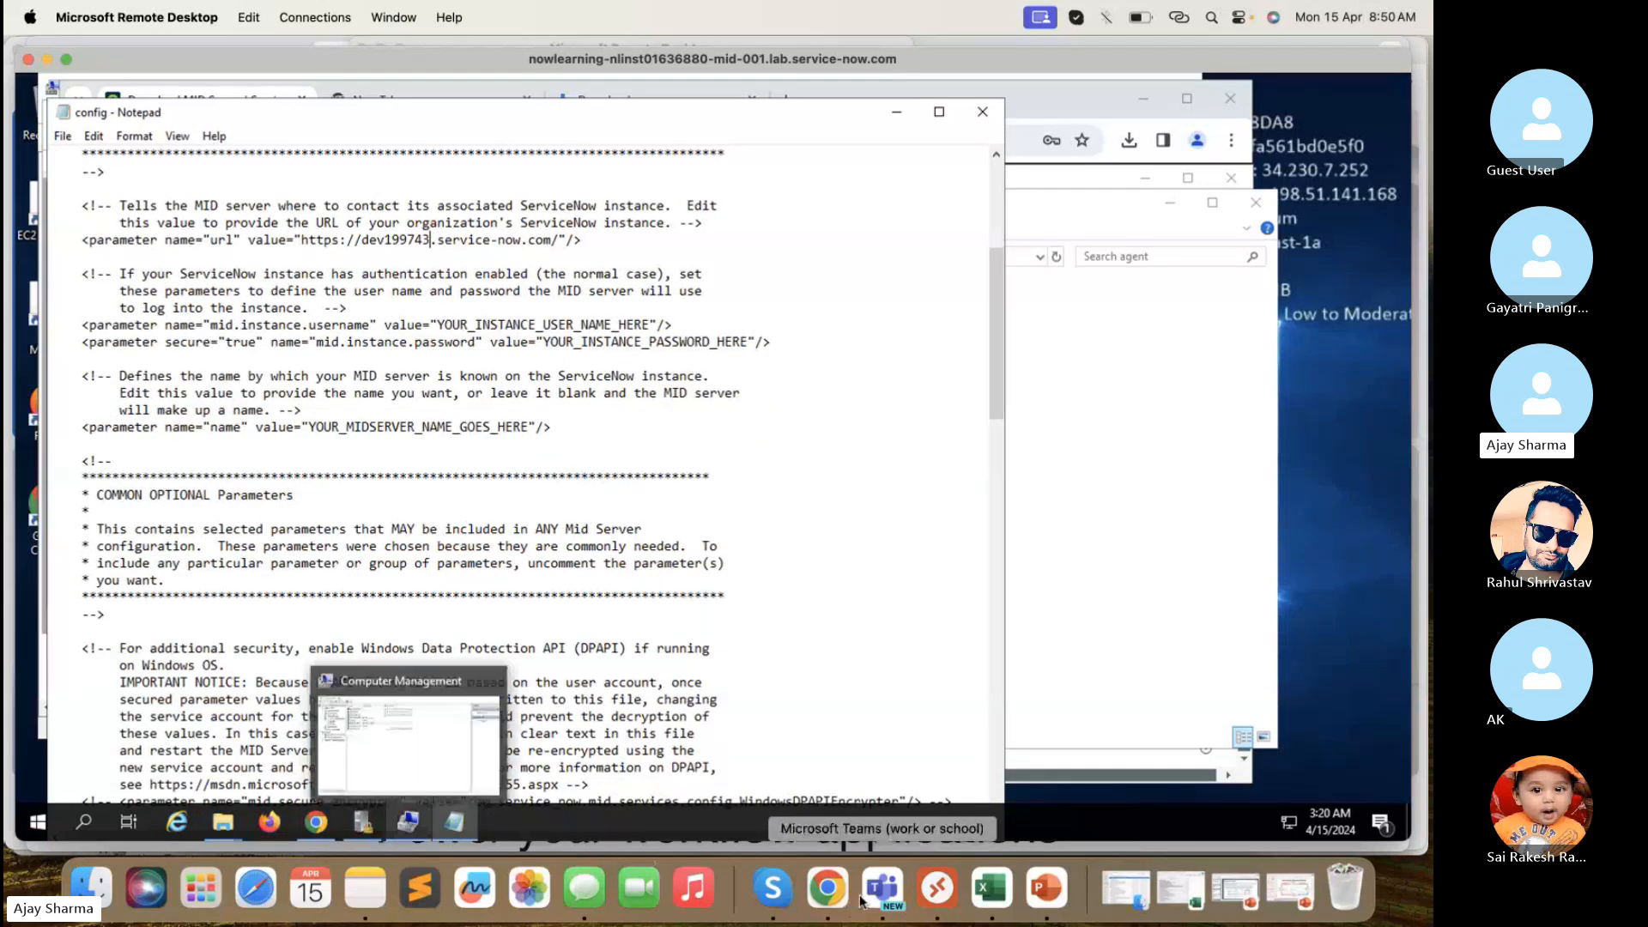
# - Check the Mid Server user record, then replace the username placeholder with mid.server
pyautogui.click(827, 888)
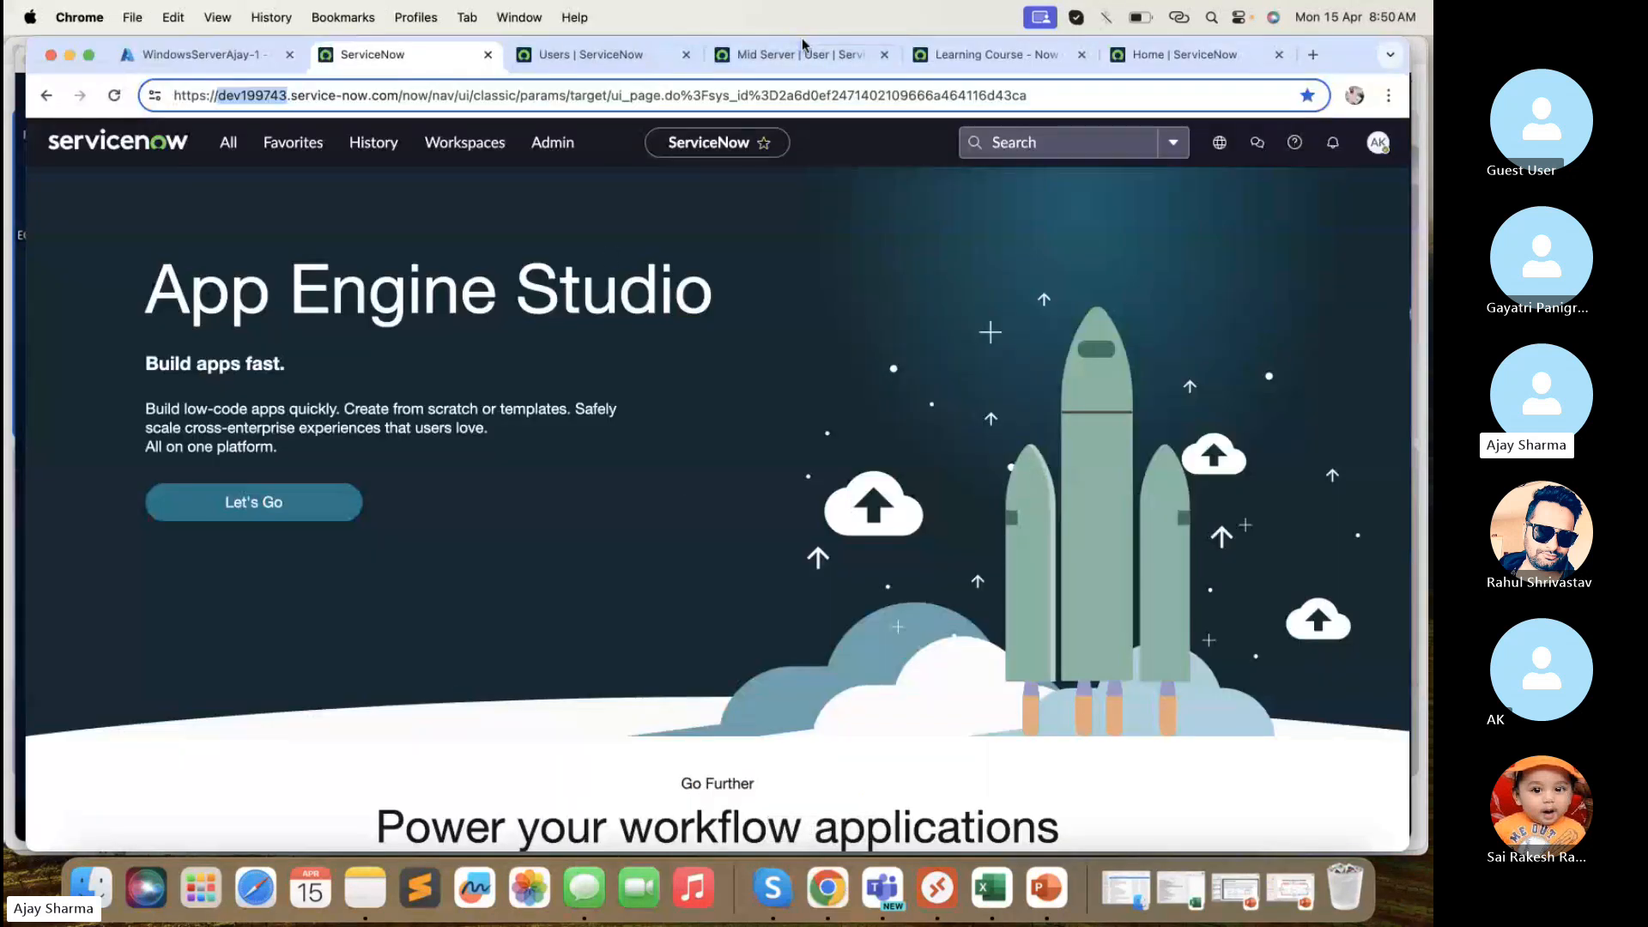
pyautogui.click(790, 57)
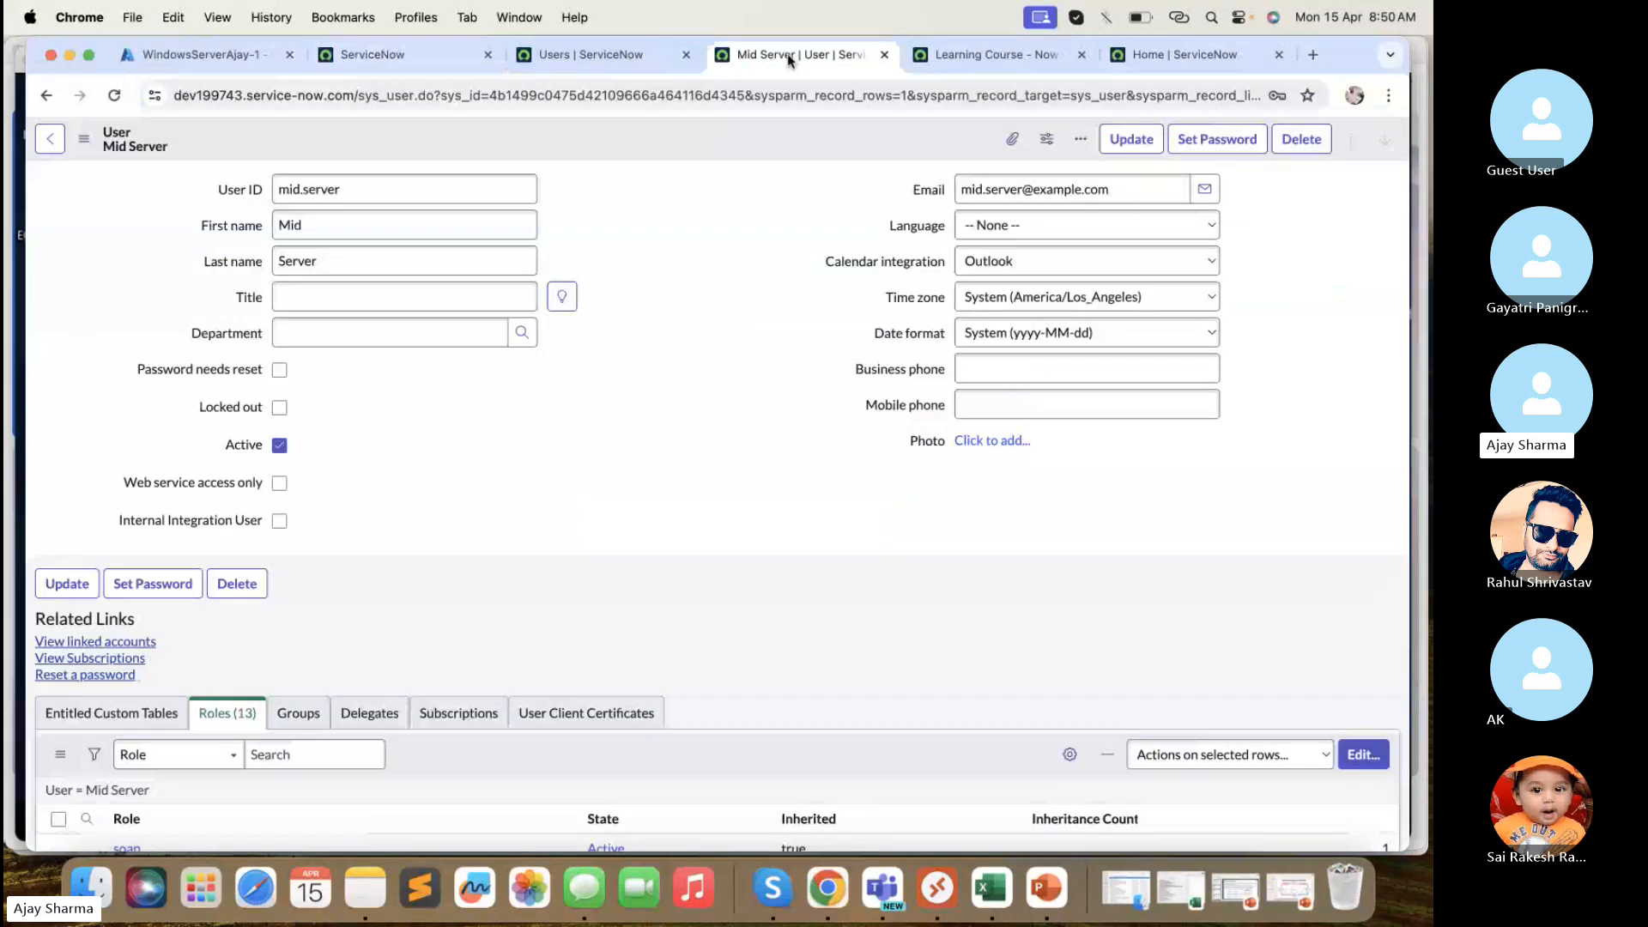
pyautogui.click(70, 55)
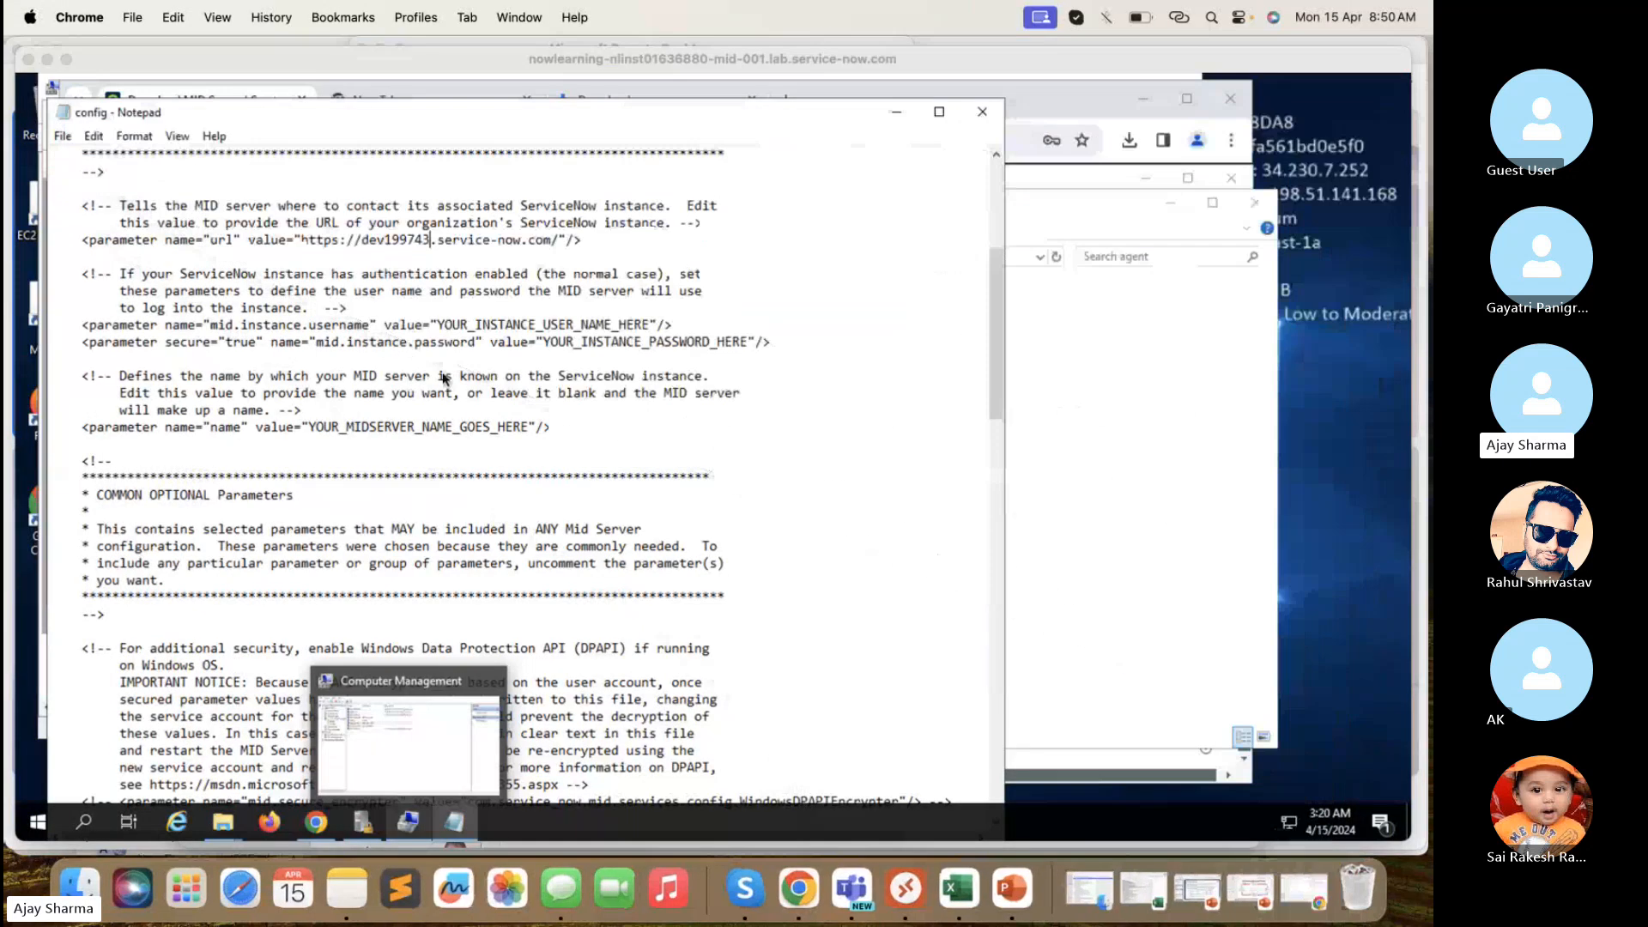
pyautogui.click(649, 321)
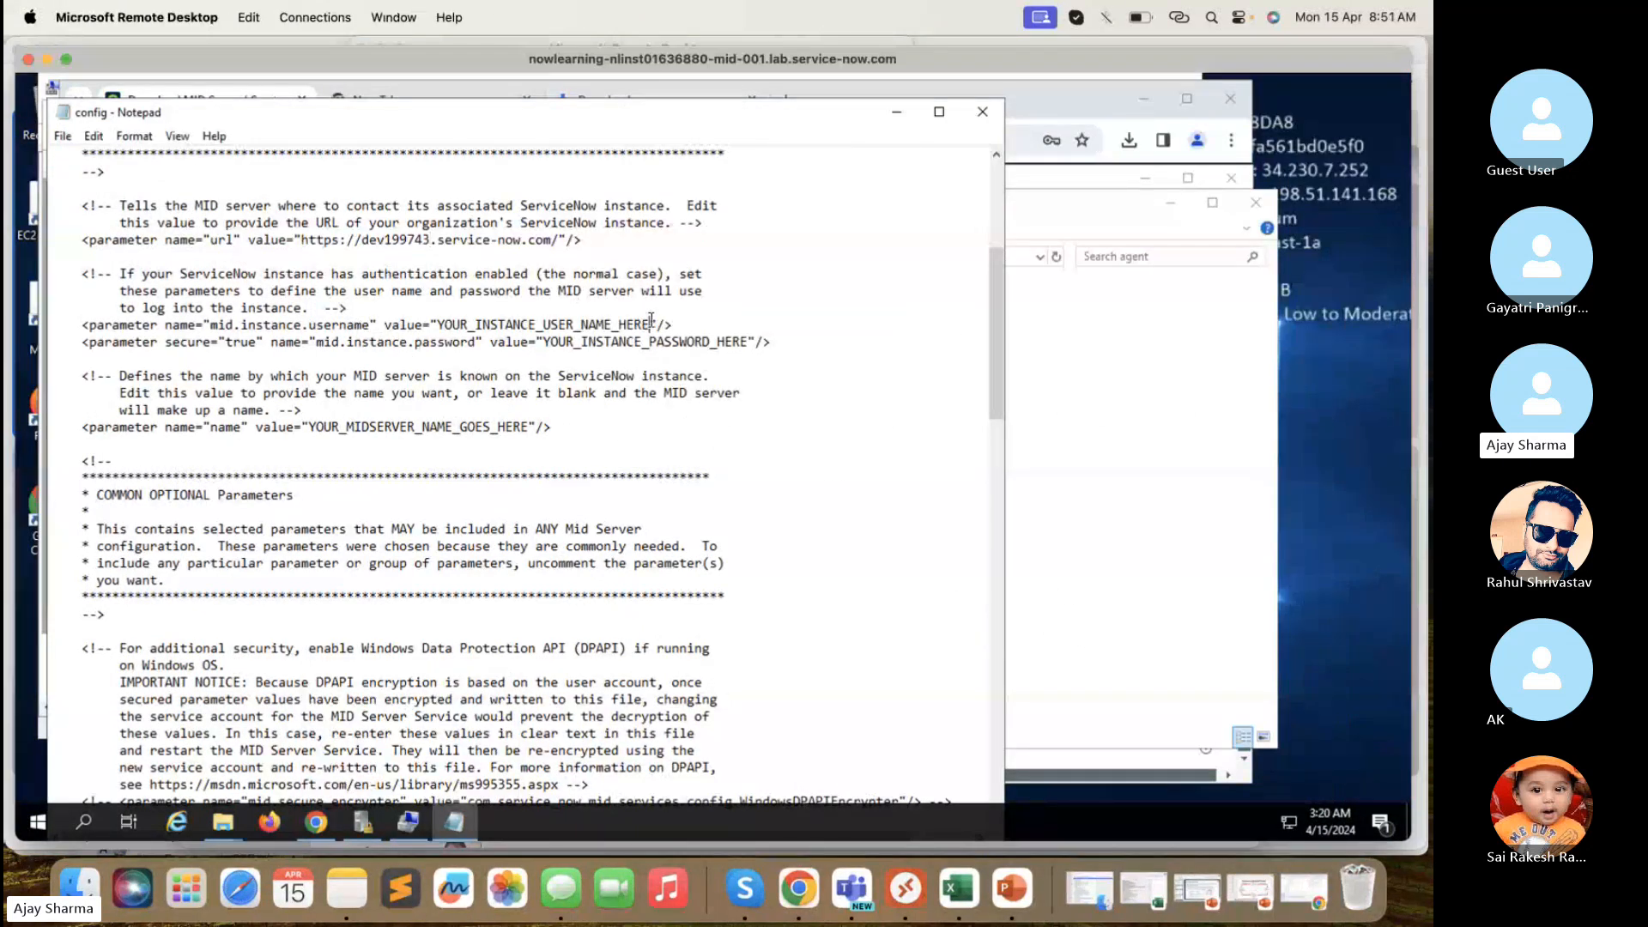
pyautogui.moveTo(650, 323); pyautogui.dragTo(444, 323)
pyautogui.write('mi')
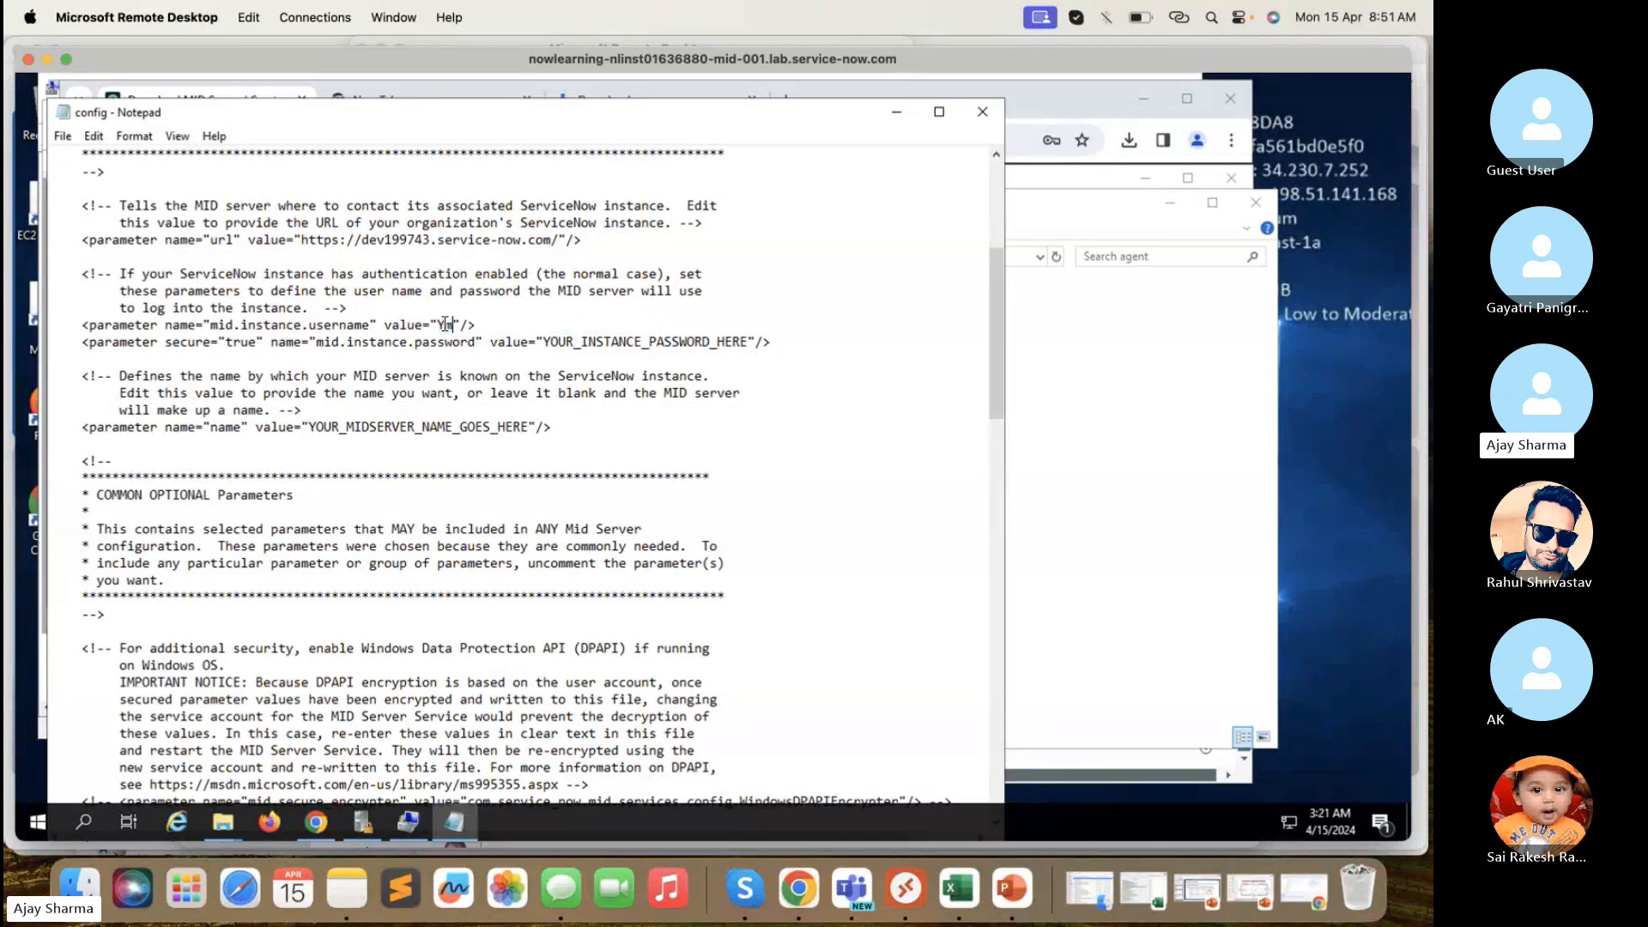
pyautogui.press('BackSpace')
pyautogui.press('BackSpace')
pyautogui.press('BackSpace')
pyautogui.write('mid.server')
# - Highlight the mid.instance.username parameter name to point it out
pyautogui.click(530, 323)
pyautogui.click(378, 324)
pyautogui.moveTo(279, 328); pyautogui.dragTo(219, 324)
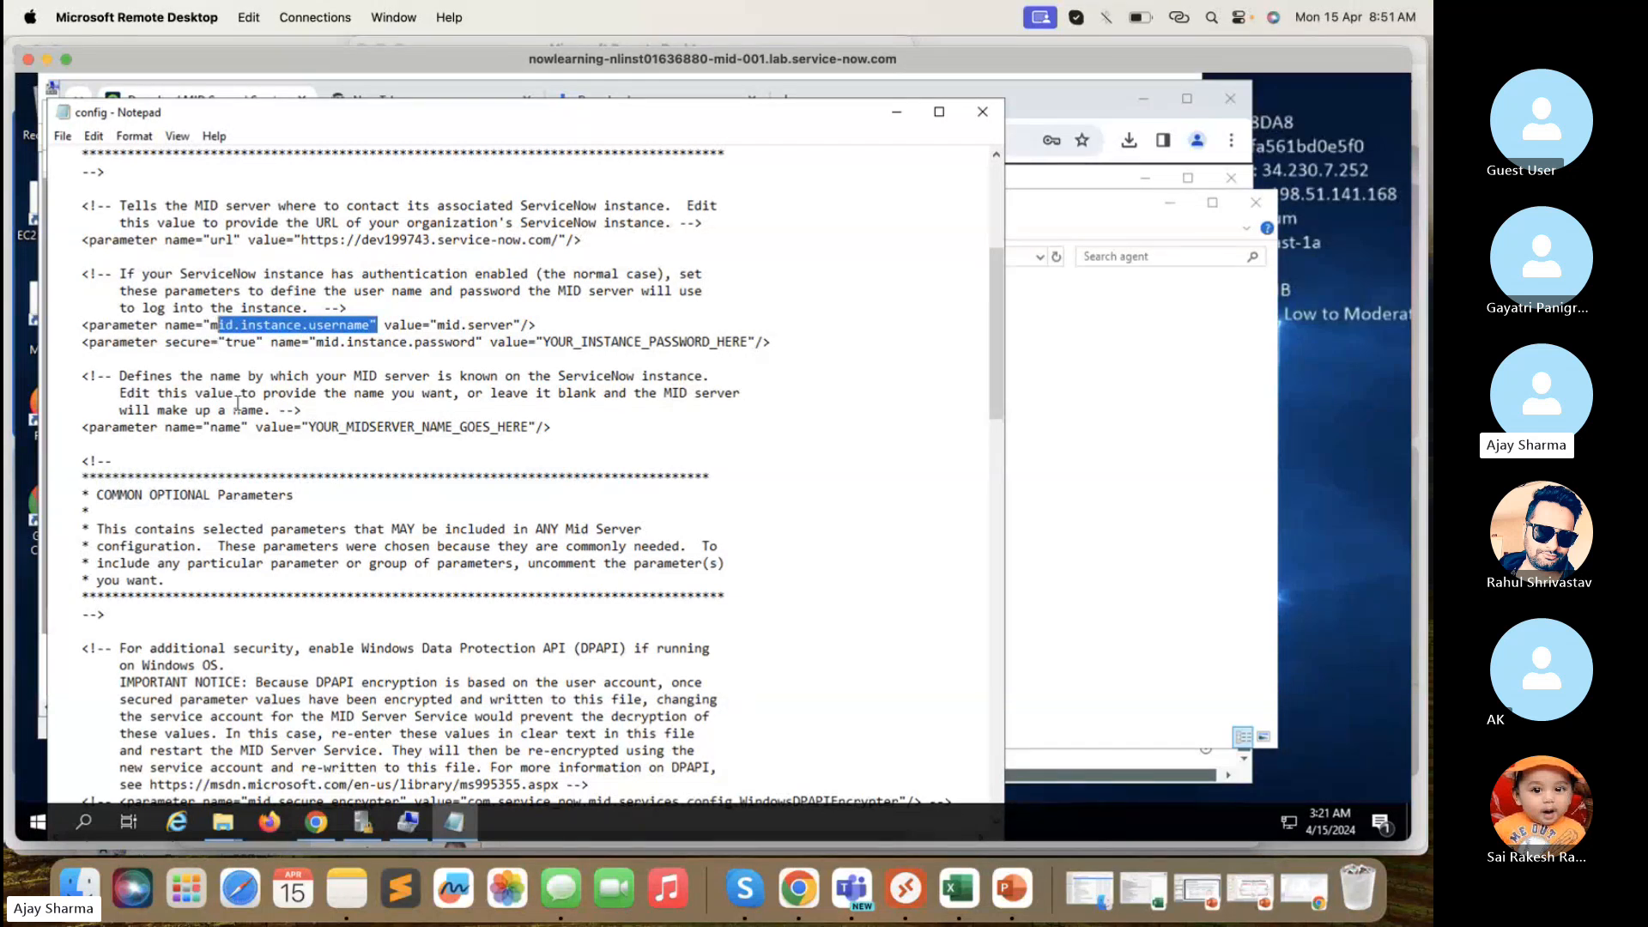
pyautogui.click(246, 367)
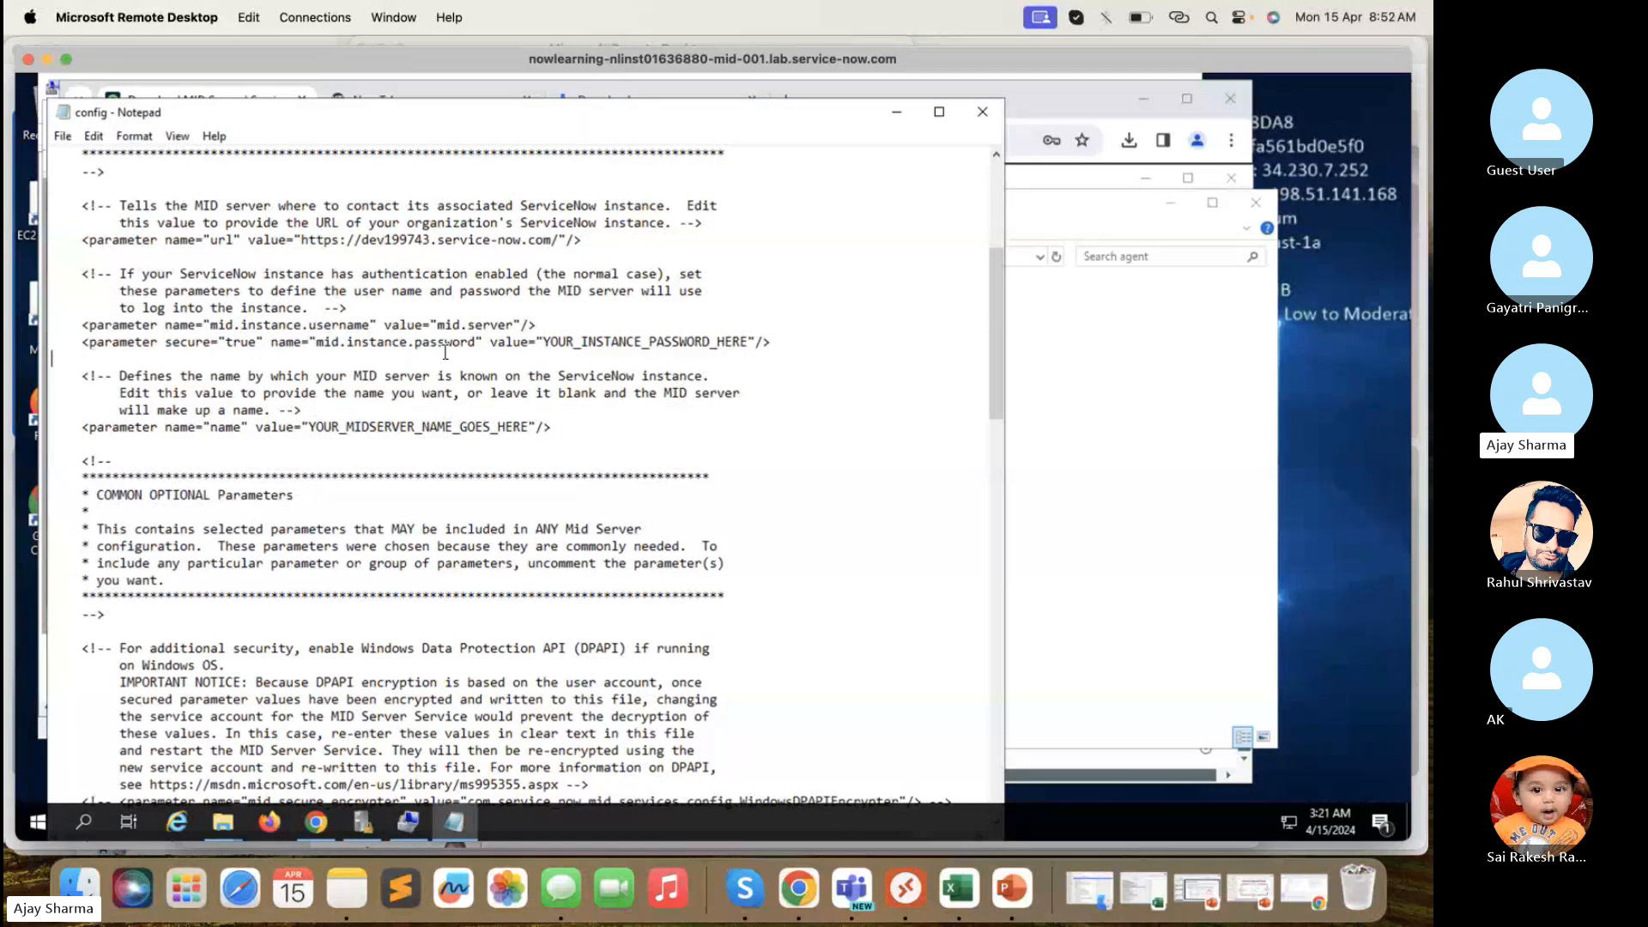
# - Replace the mid.instance.password placeholder with the MID Server user's password
pyautogui.click(750, 341)
pyautogui.moveTo(584, 342); pyautogui.dragTo(548, 343)
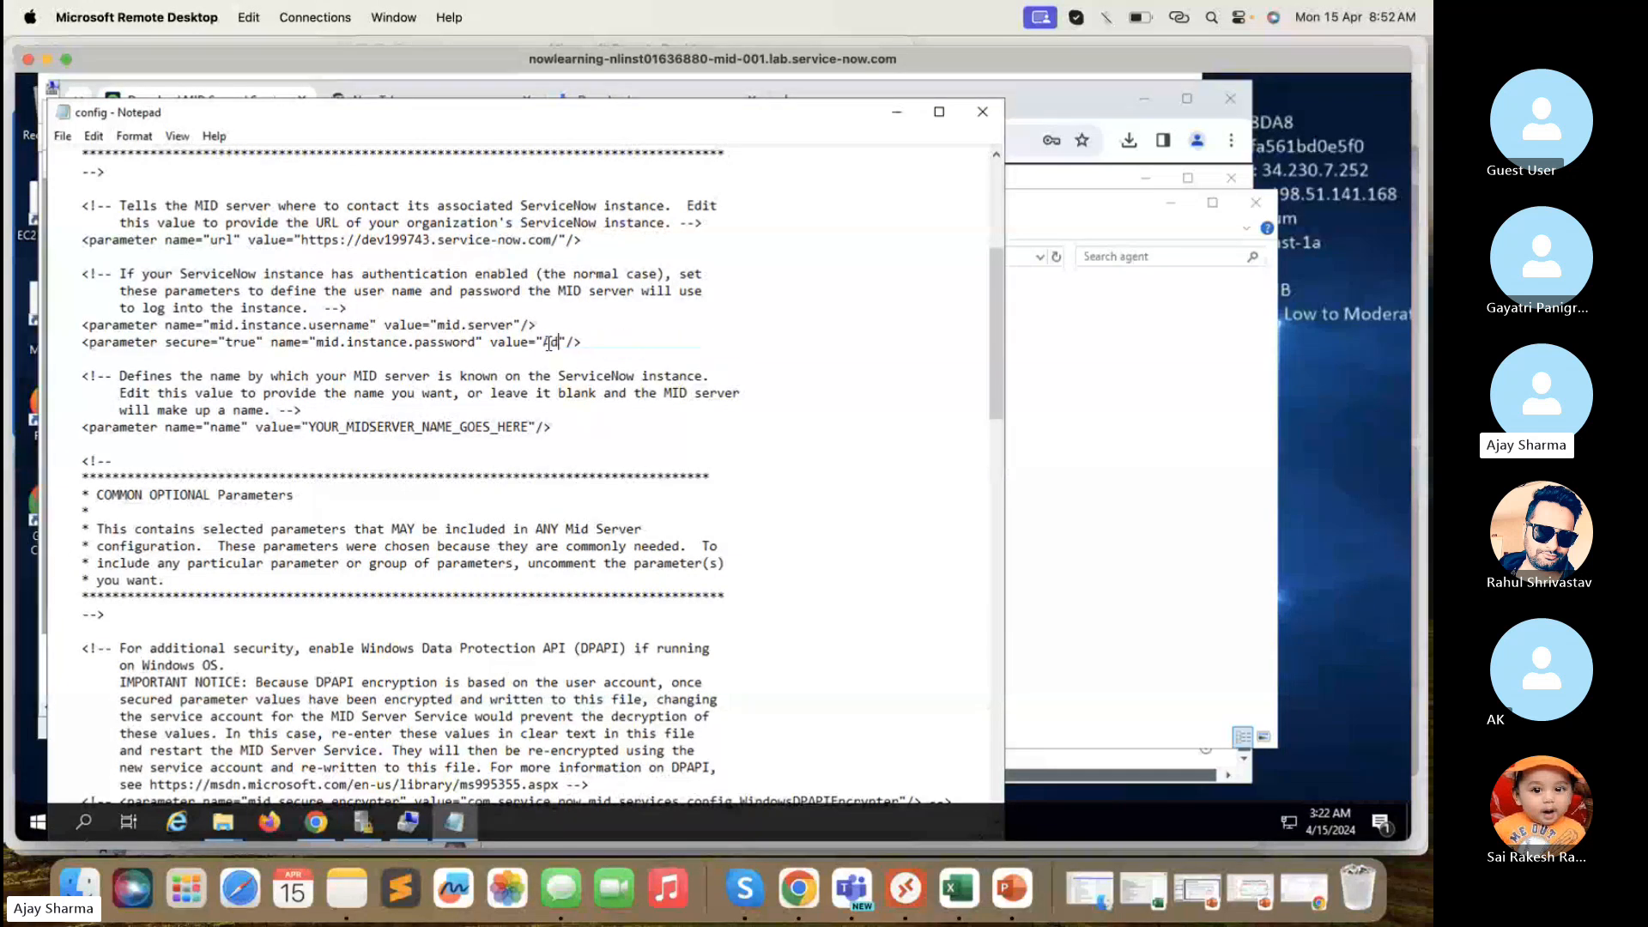
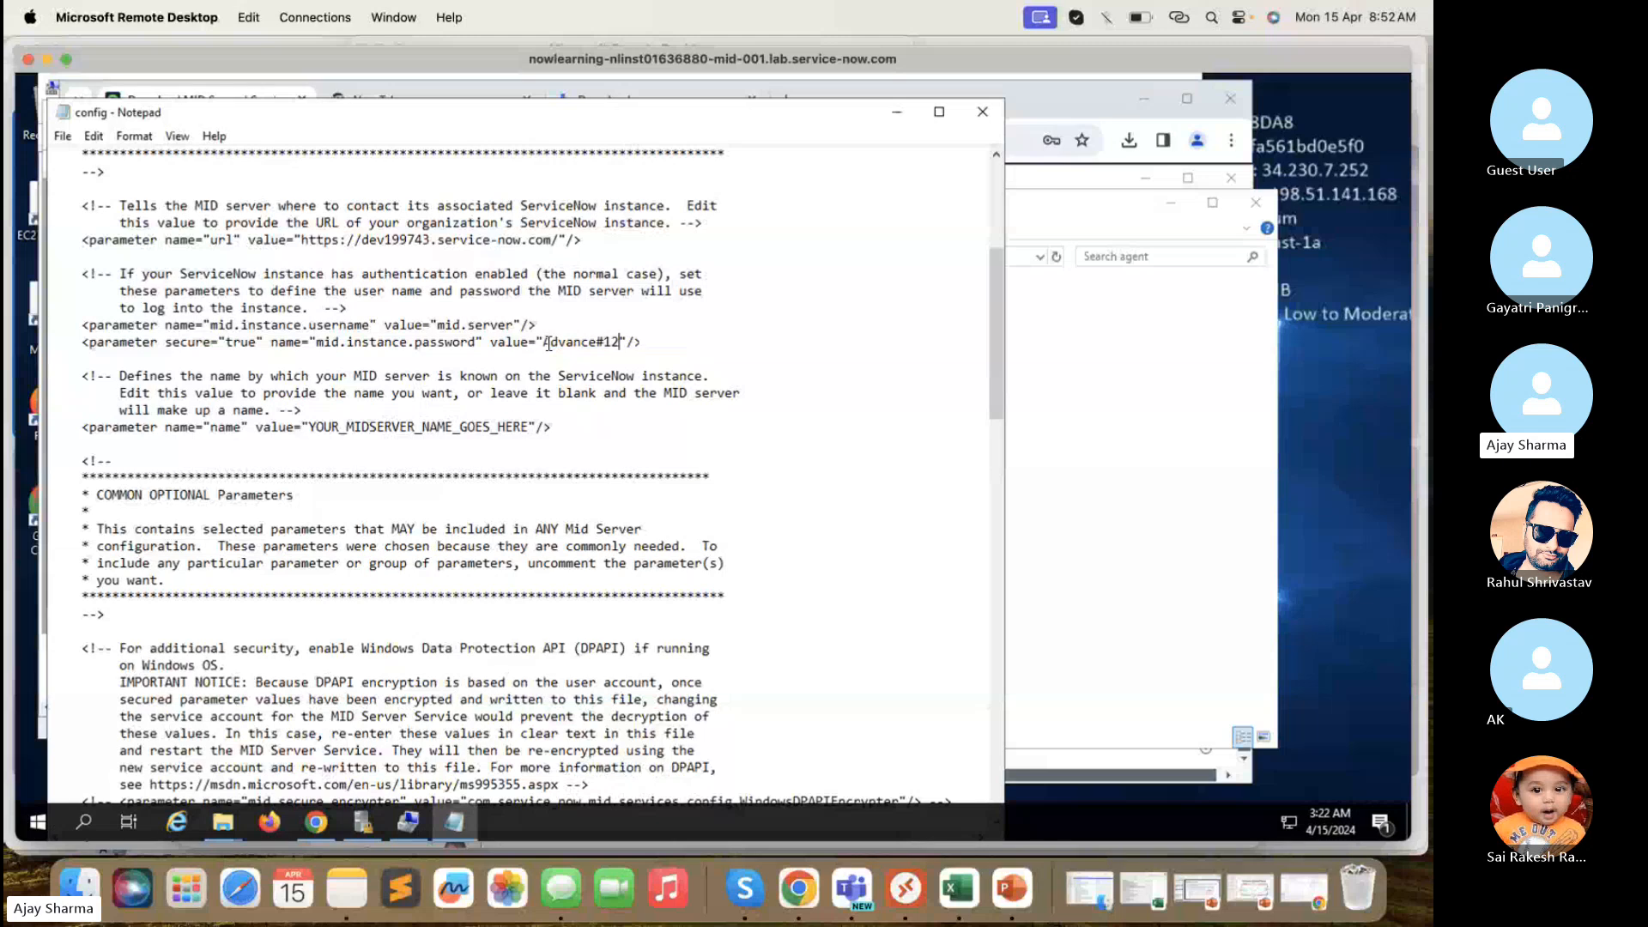
pyautogui.scroll(-1, 638, 384)
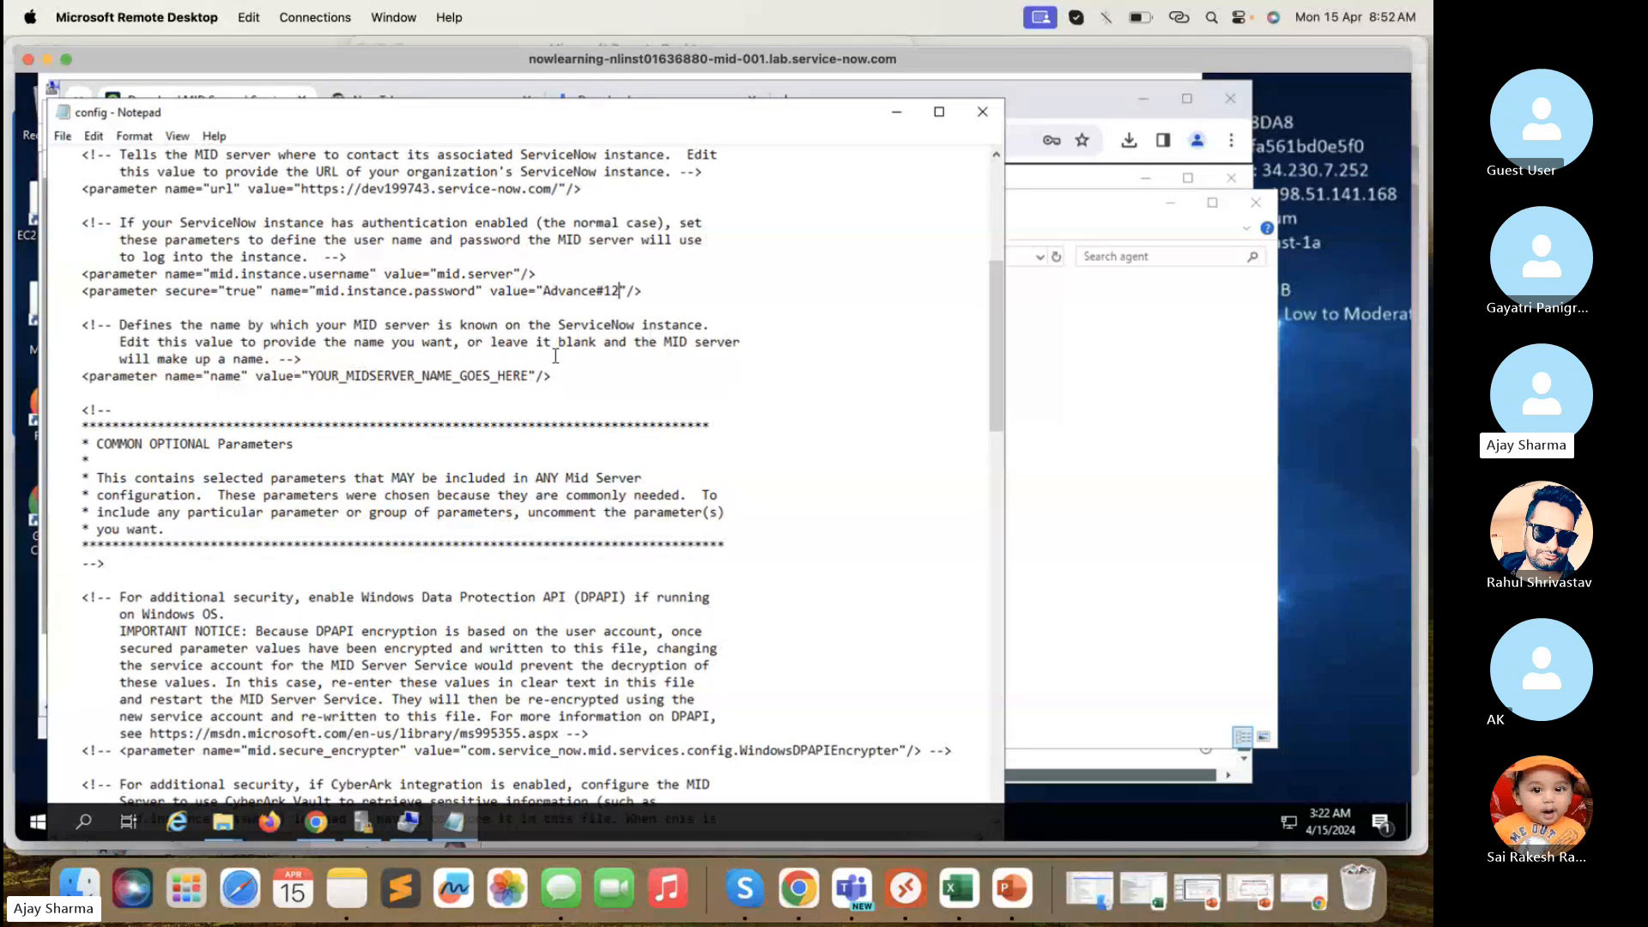
# - Replace the YOUR_MIDSERVER_NAME_GOES_HERE placeholder in the name parameter with Mid_Server_PDI
pyautogui.moveTo(525, 375); pyautogui.dragTo(319, 375)
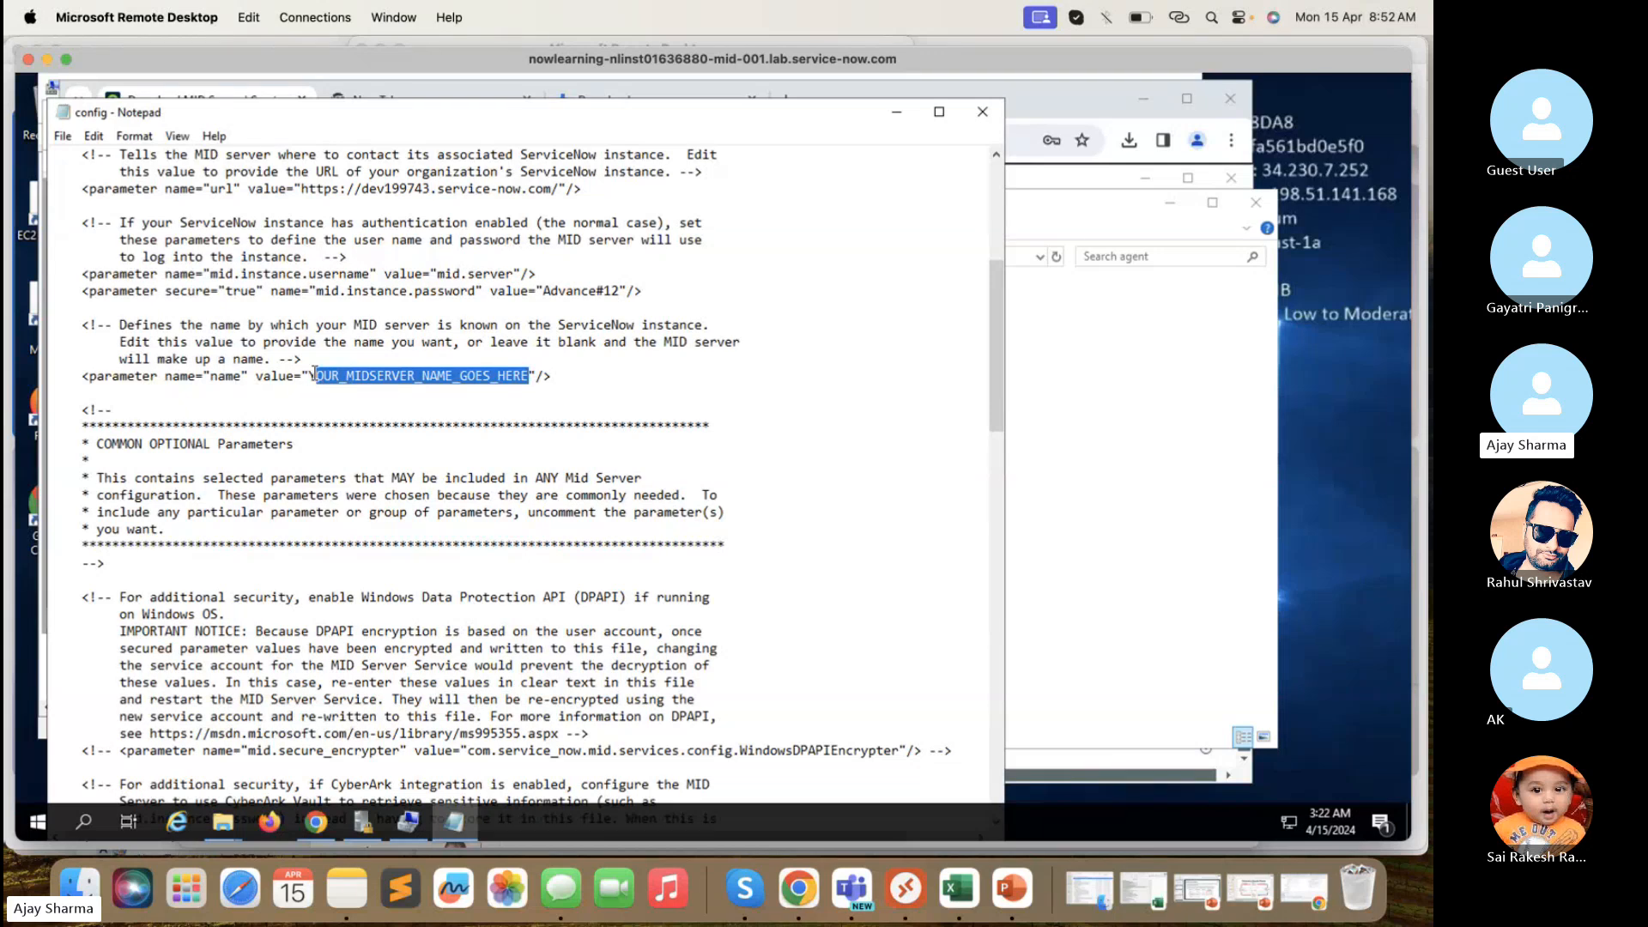
pyautogui.write('Mid')
pyautogui.press('BackSpace')
pyautogui.press('BackSpace')
pyautogui.press('BackSpace')
pyautogui.press('BackSpace')
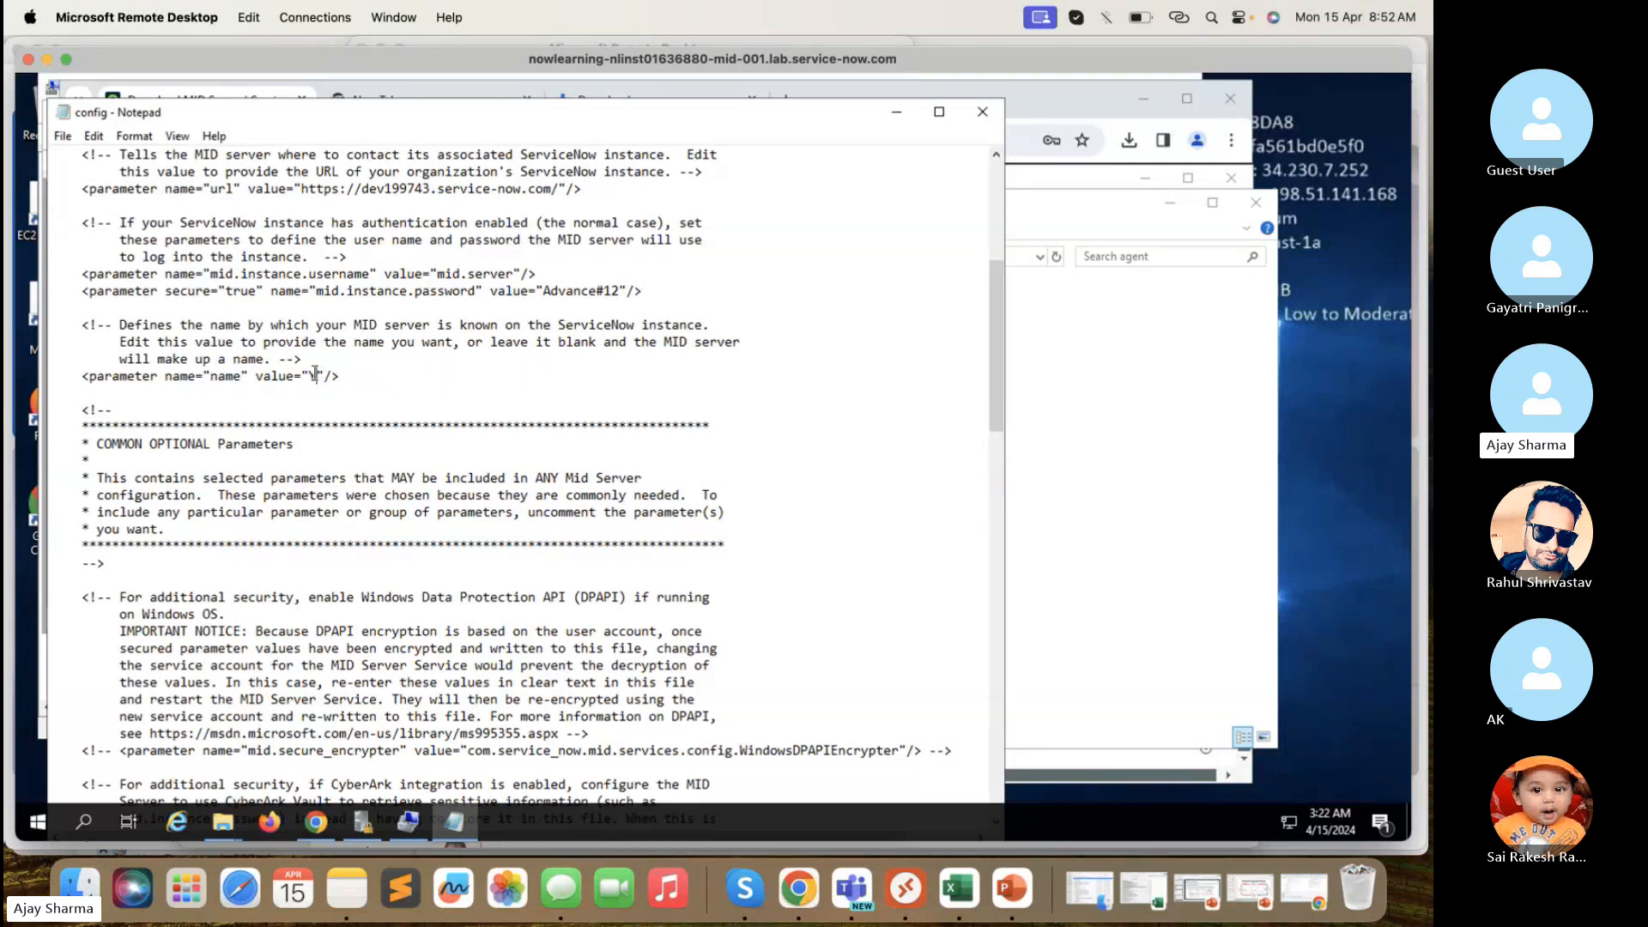
pyautogui.write('Mid_Server_PDI')
pyautogui.scroll(-1, 265, 451)
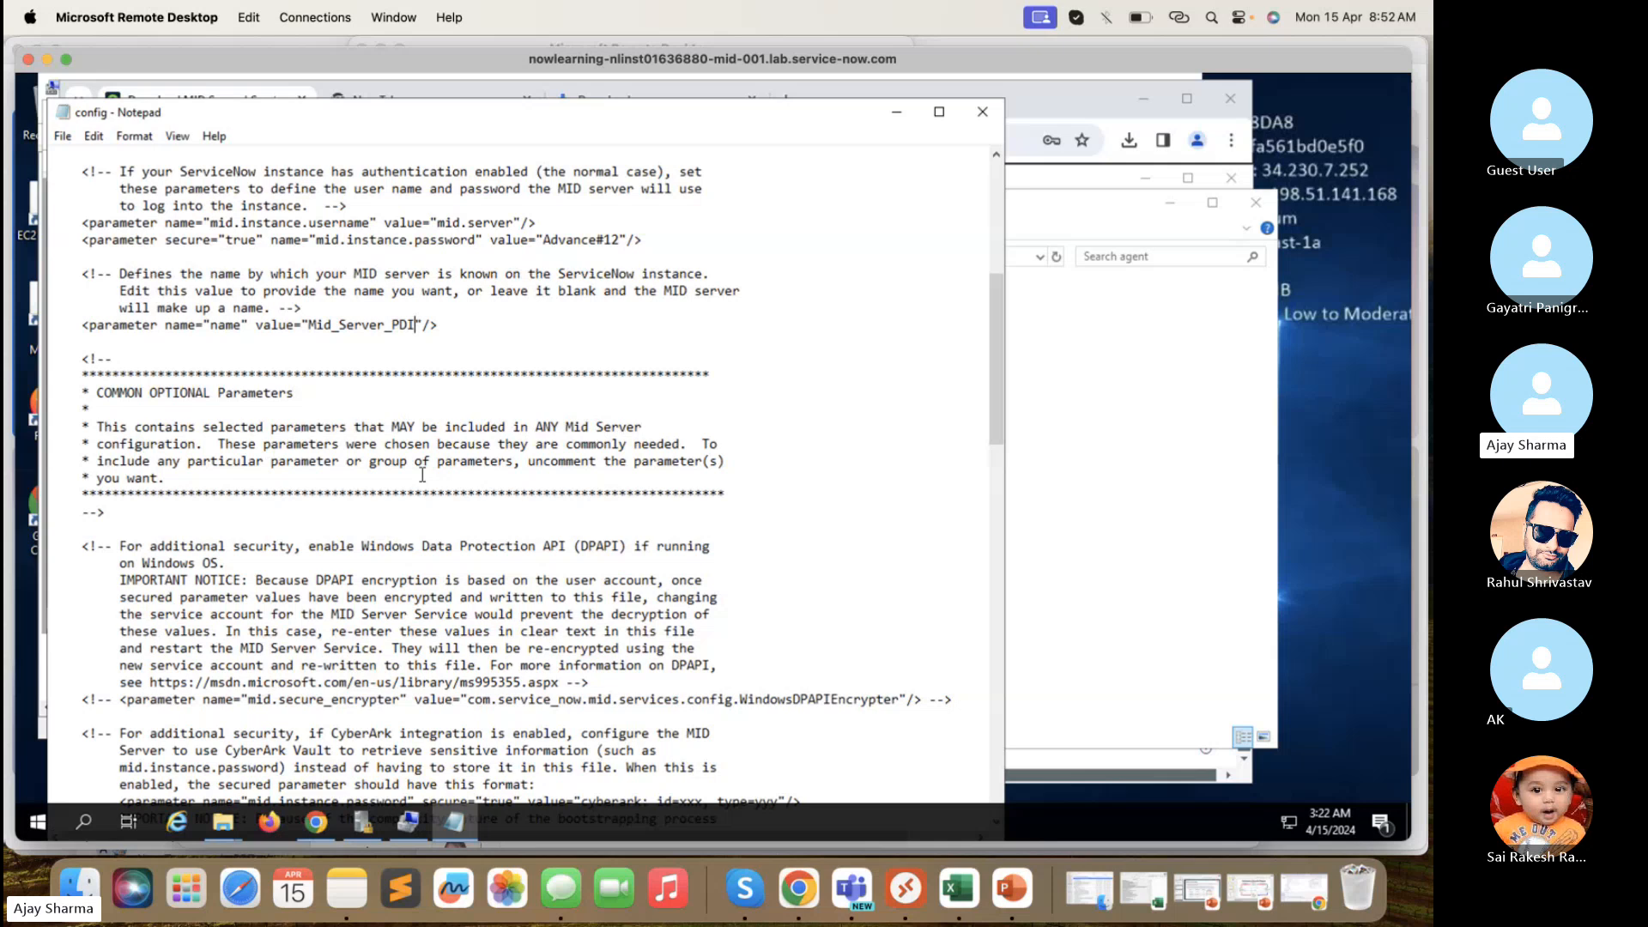
pyautogui.scroll(-2, 422, 475)
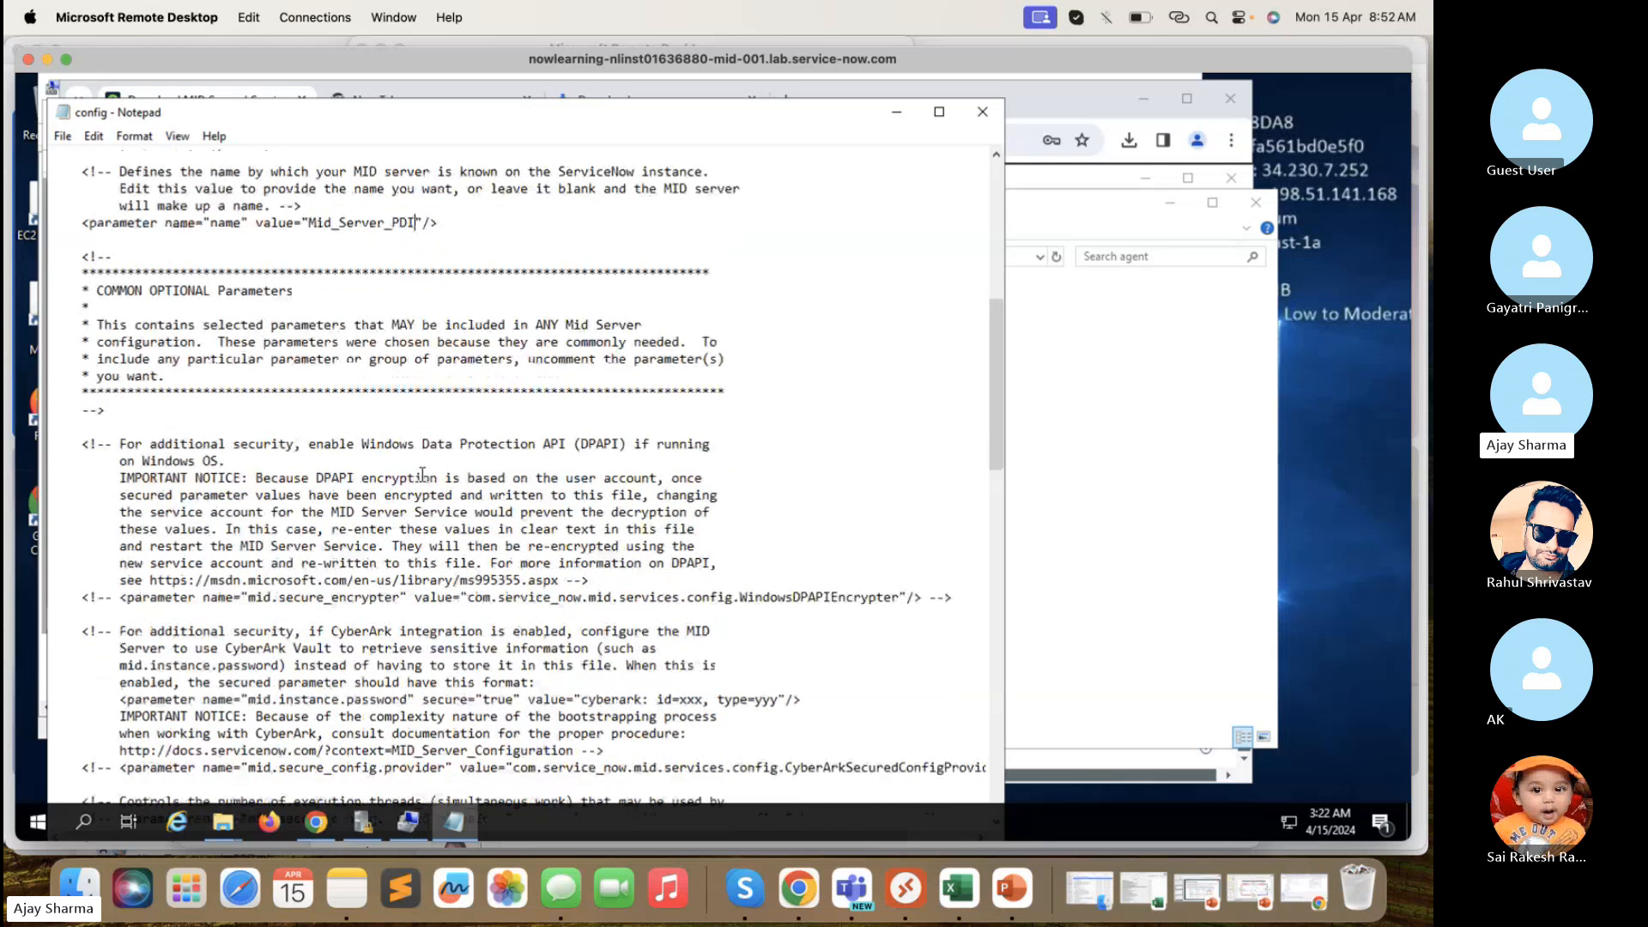
pyautogui.scroll(-1, 486, 575)
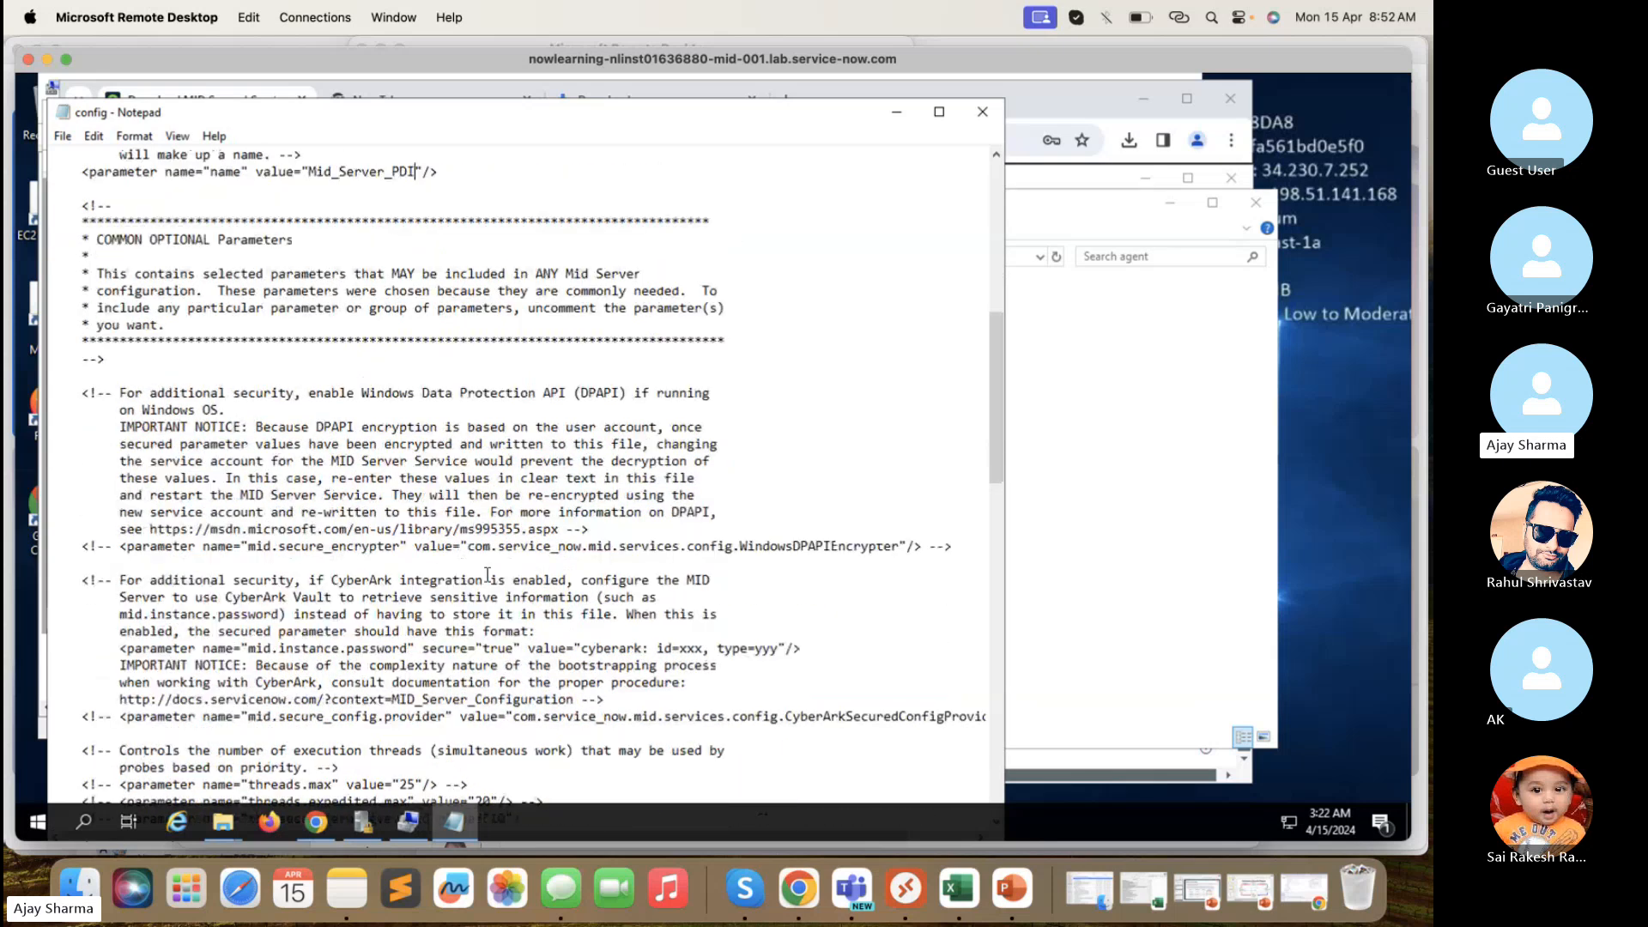
pyautogui.scroll(-1, 487, 575)
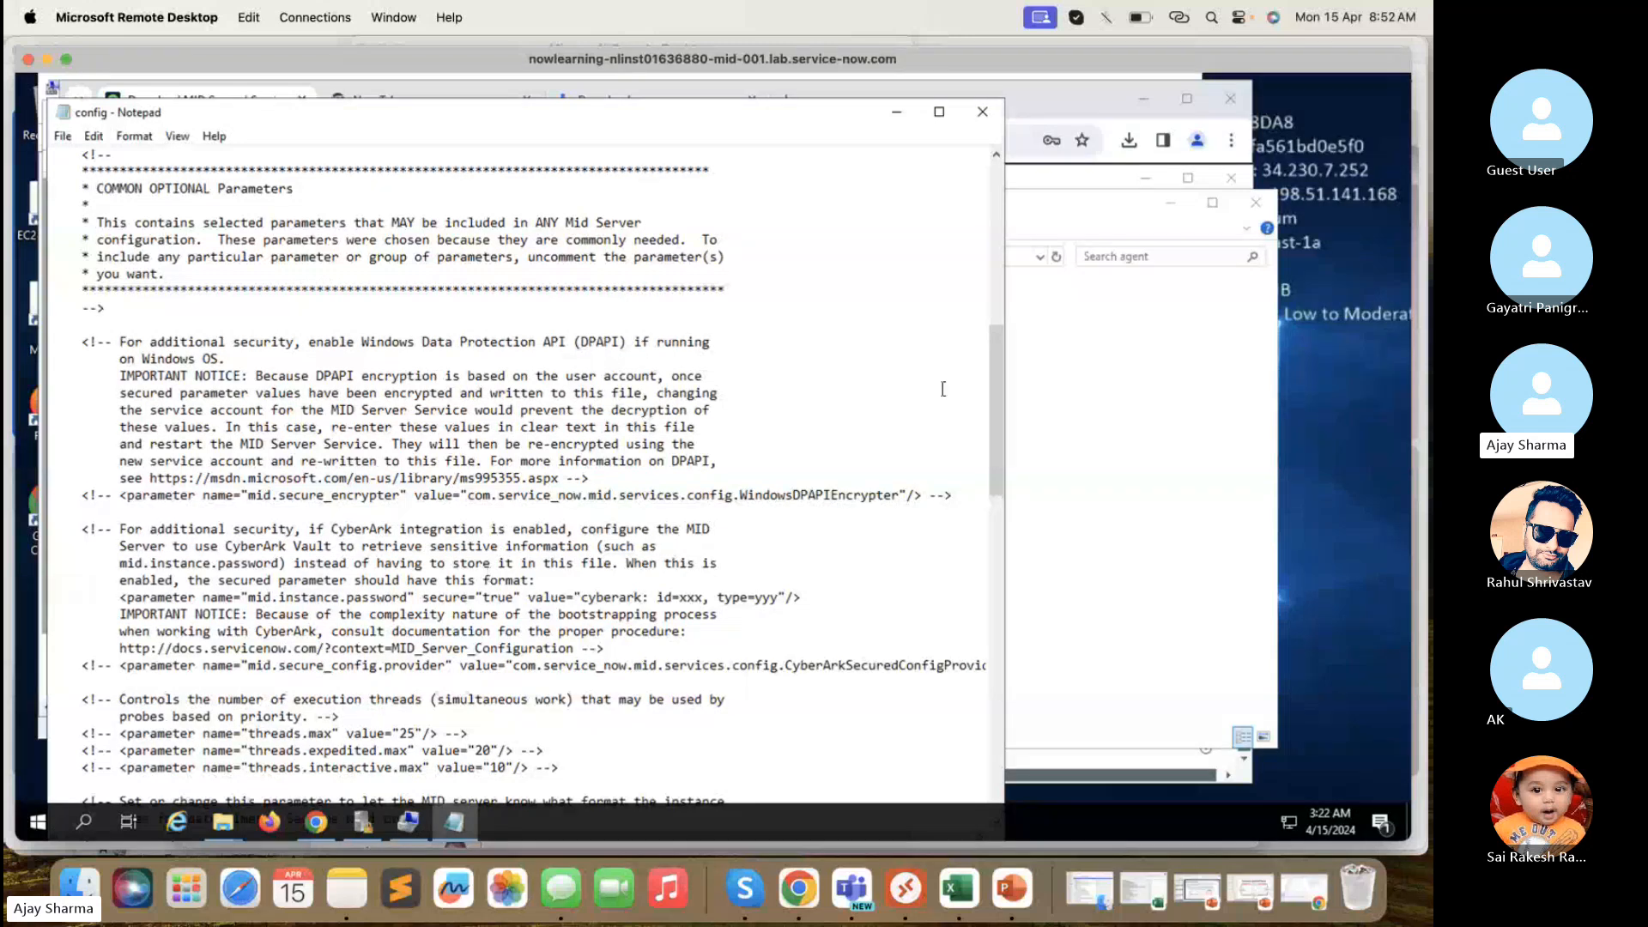
pyautogui.moveTo(1003, 384); pyautogui.dragTo(1005, 449)
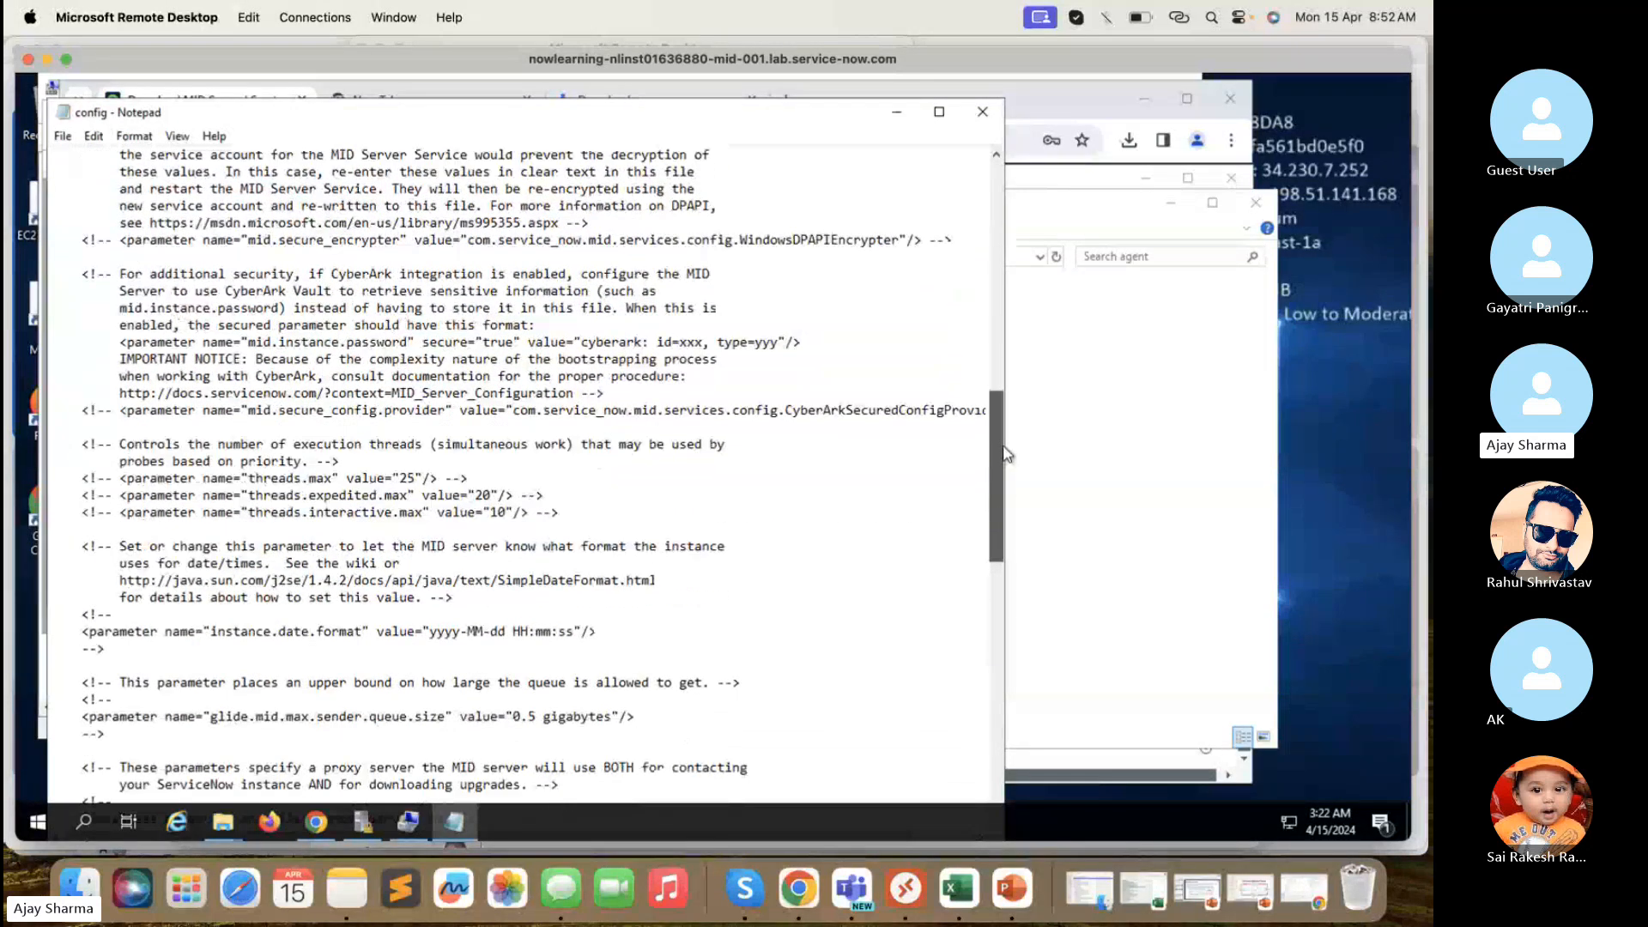
pyautogui.click(415, 477)
pyautogui.moveTo(998, 510); pyautogui.dragTo(996, 613)
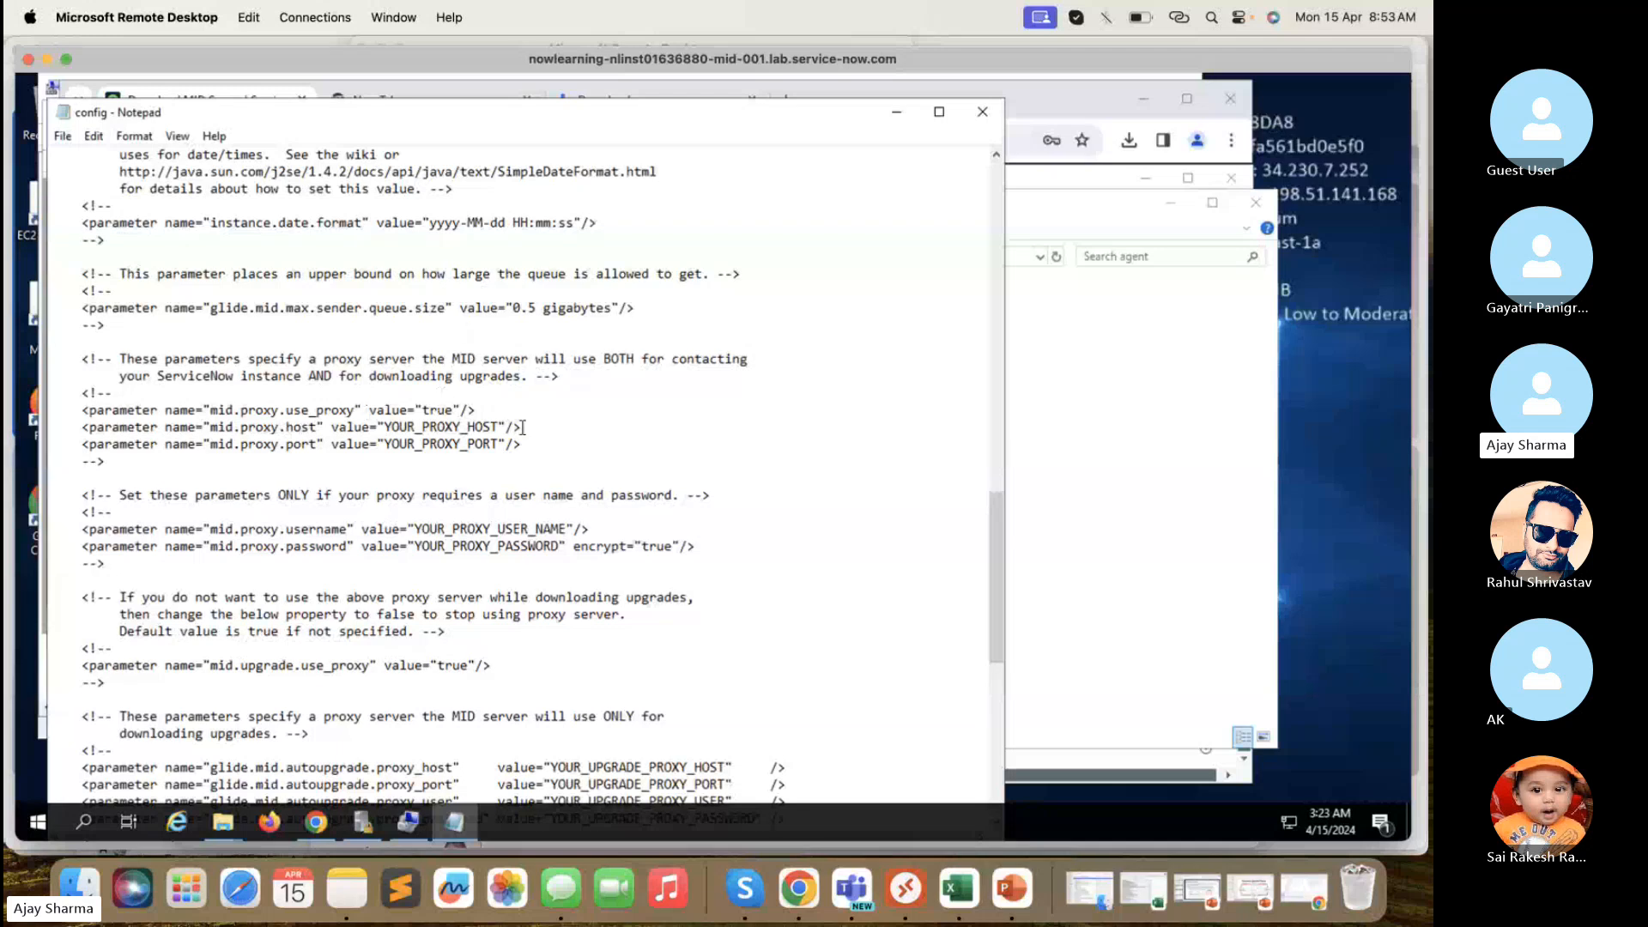
pyautogui.moveTo(540, 445); pyautogui.dragTo(341, 421)
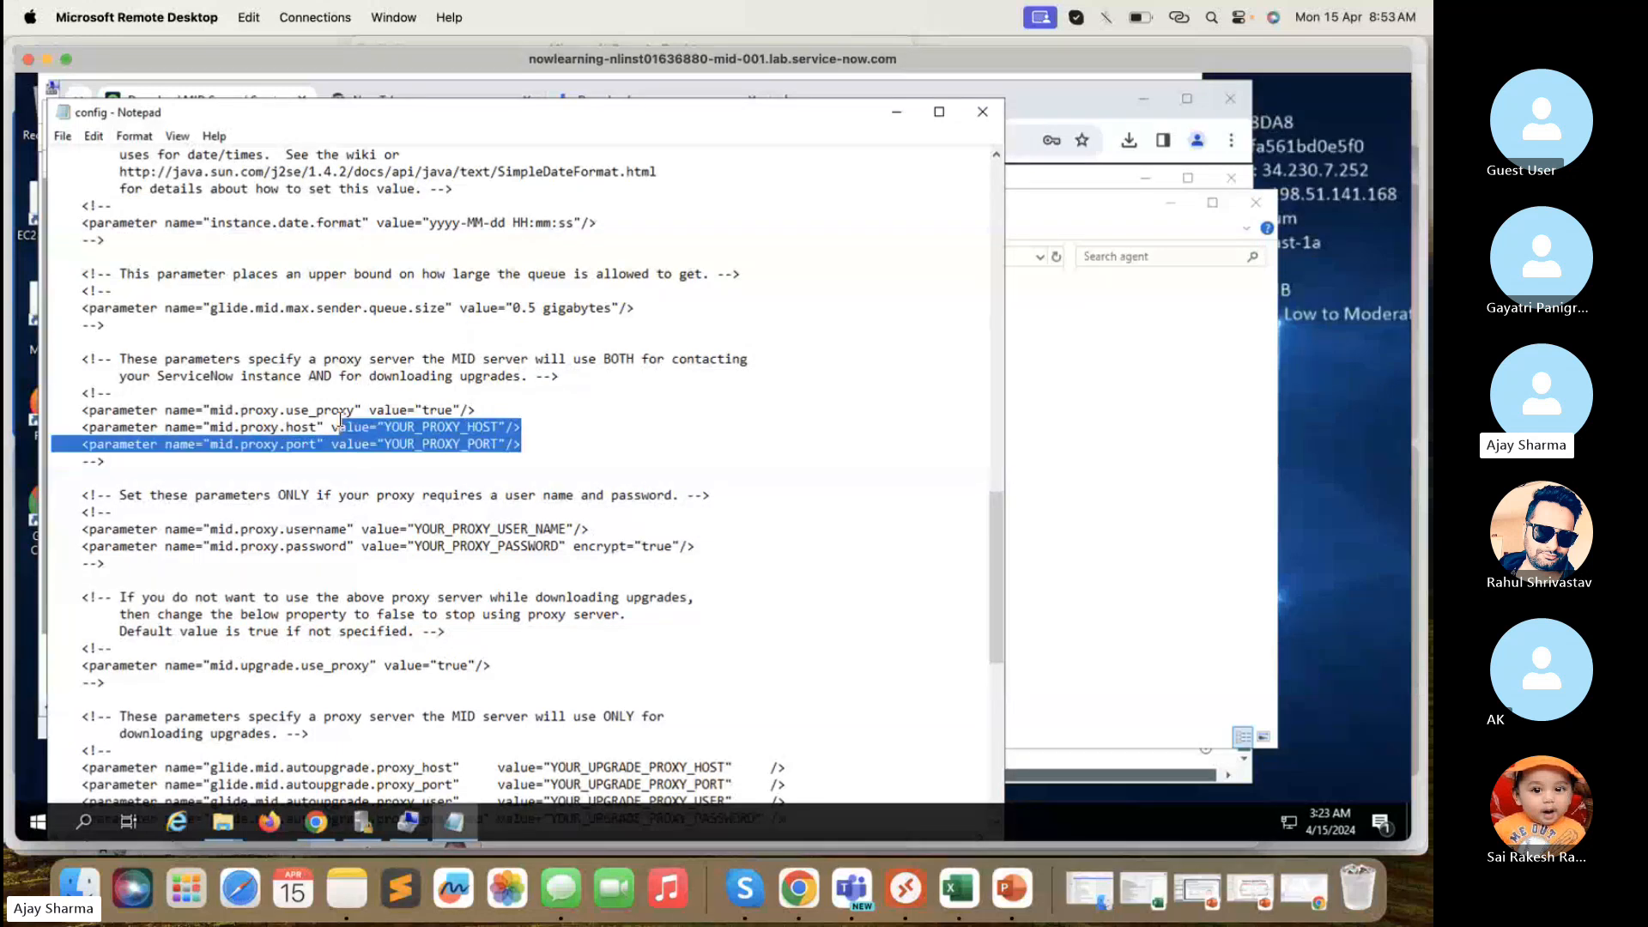
pyautogui.click(632, 406)
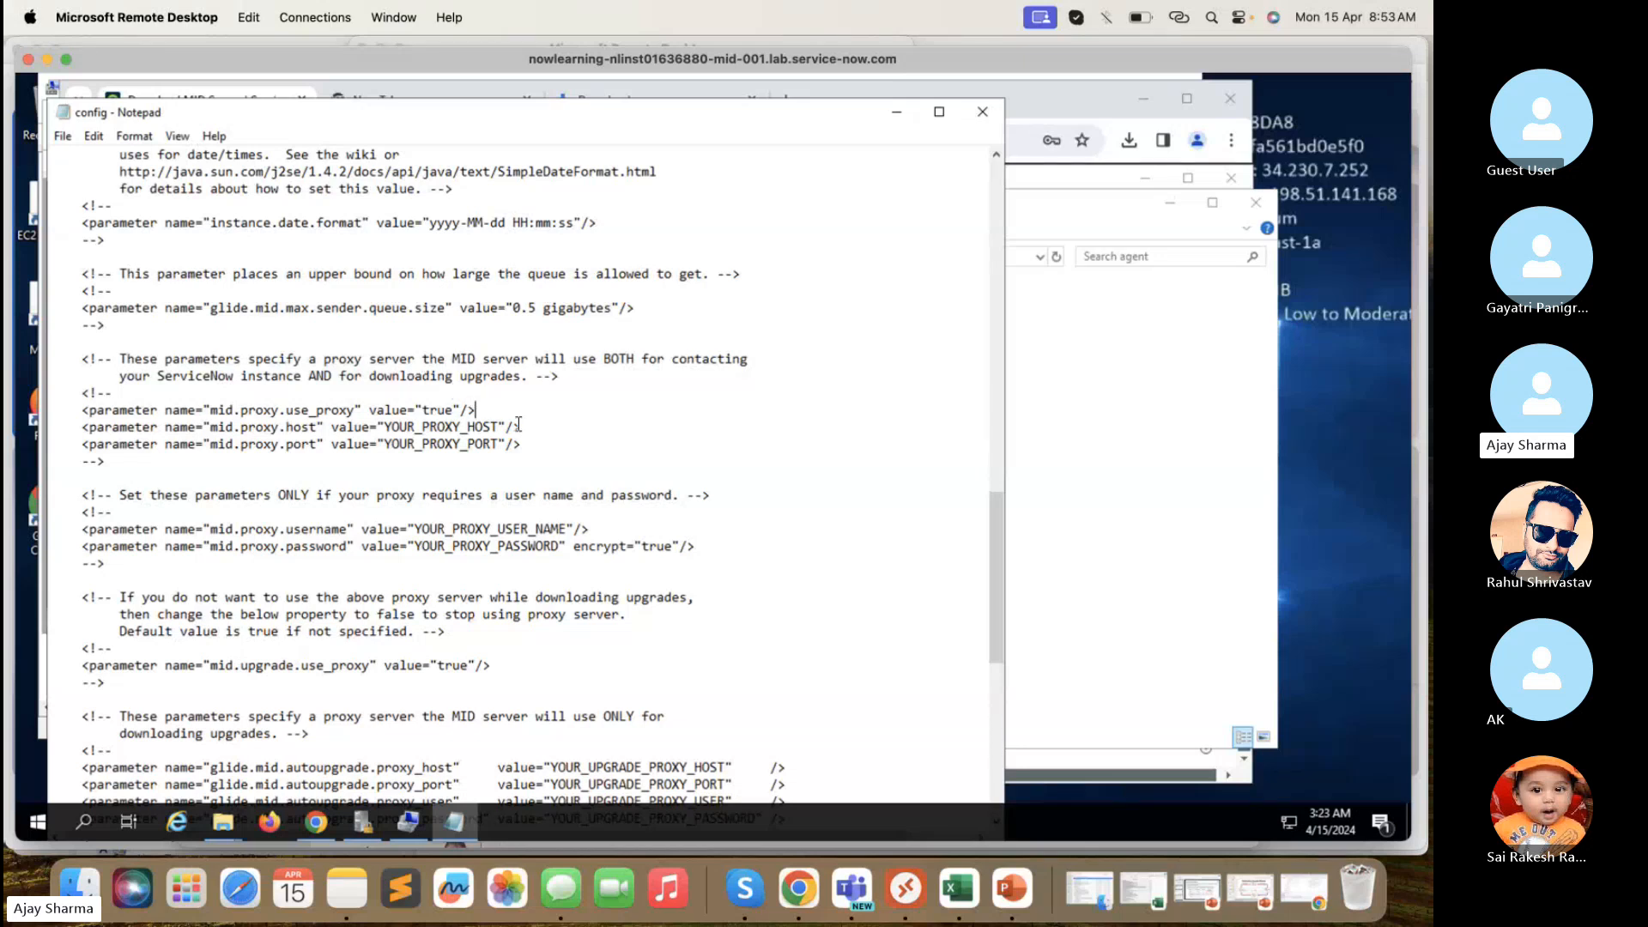
pyautogui.moveTo(524, 446); pyautogui.dragTo(341, 393)
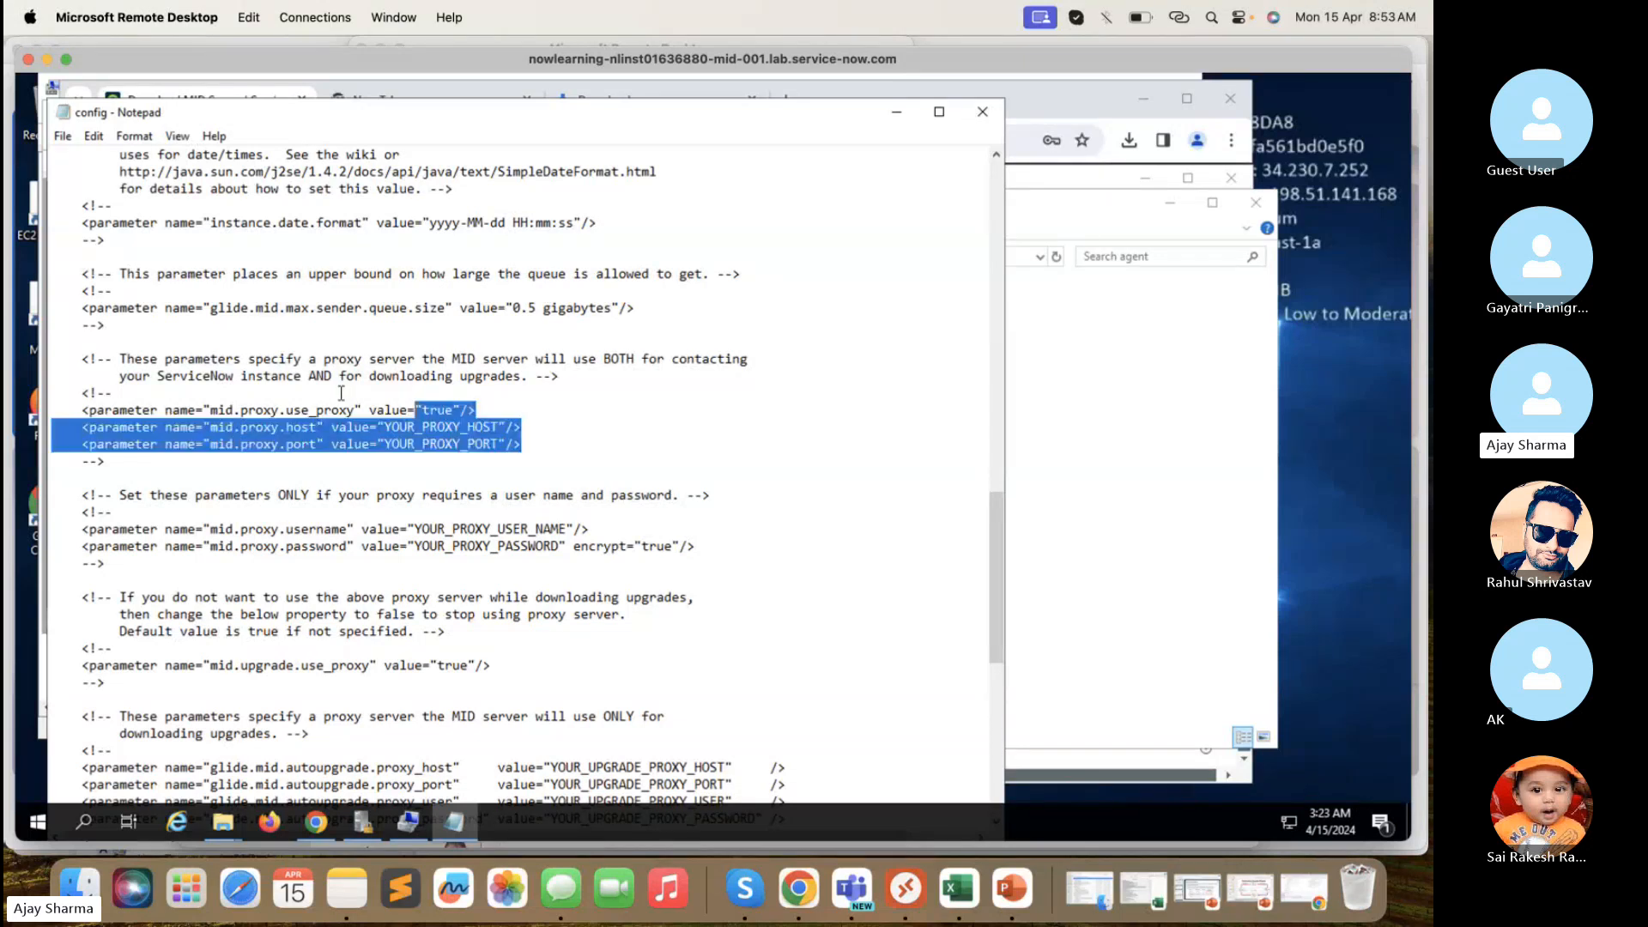
pyautogui.click(558, 423)
pyautogui.doubleClick(447, 412)
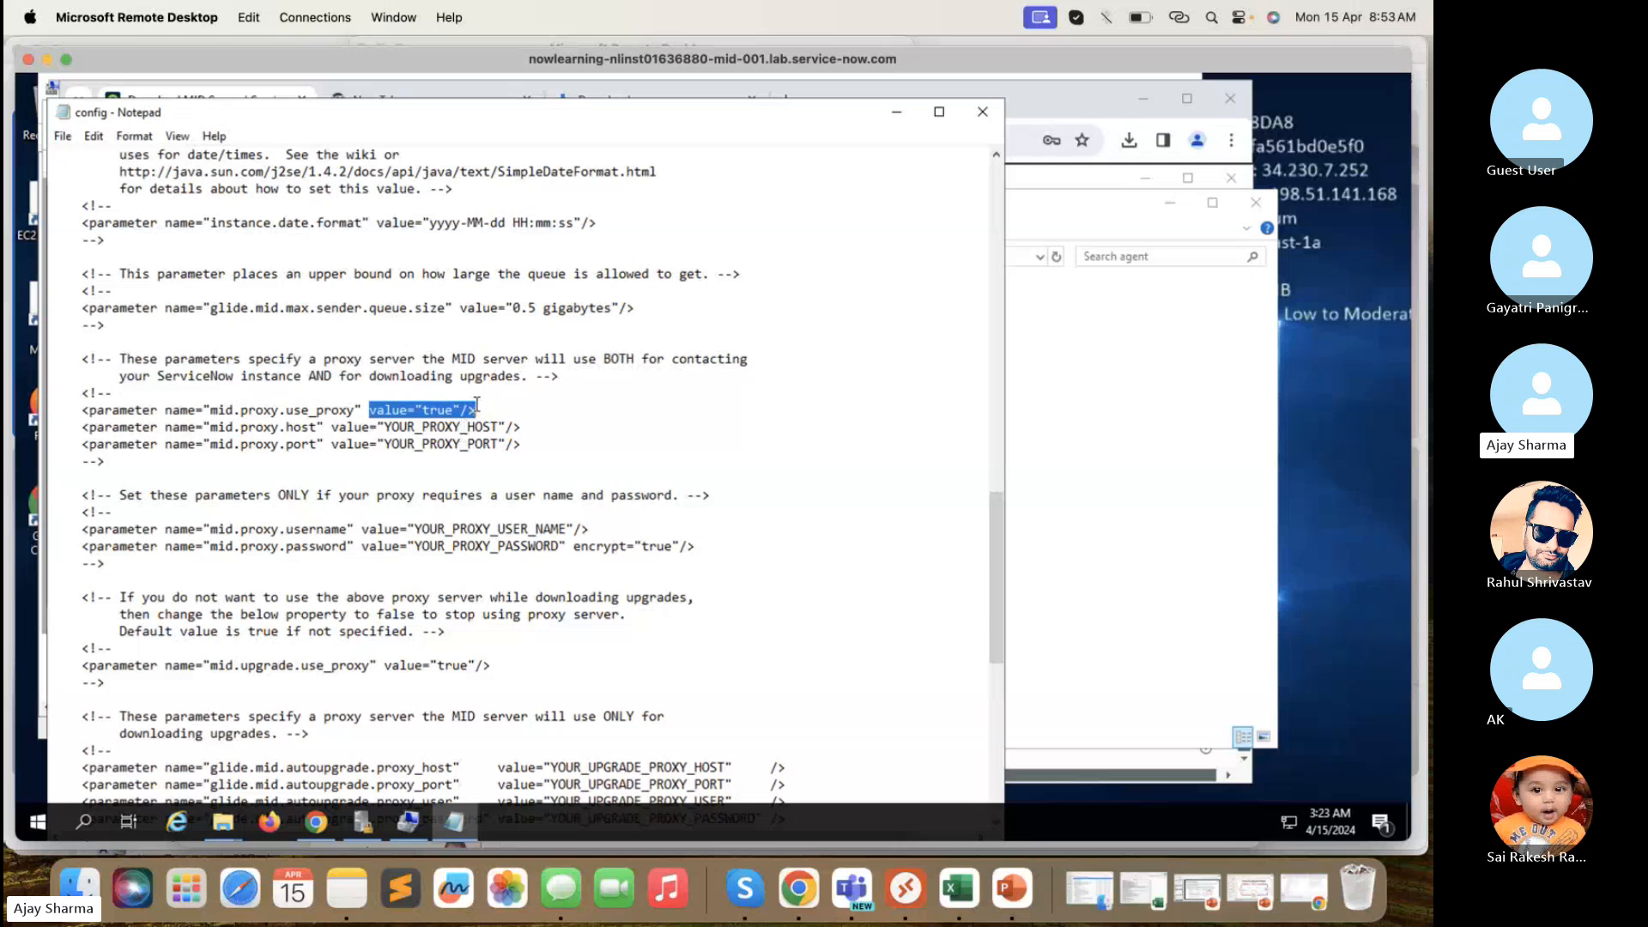
pyautogui.scroll(-1, 477, 404)
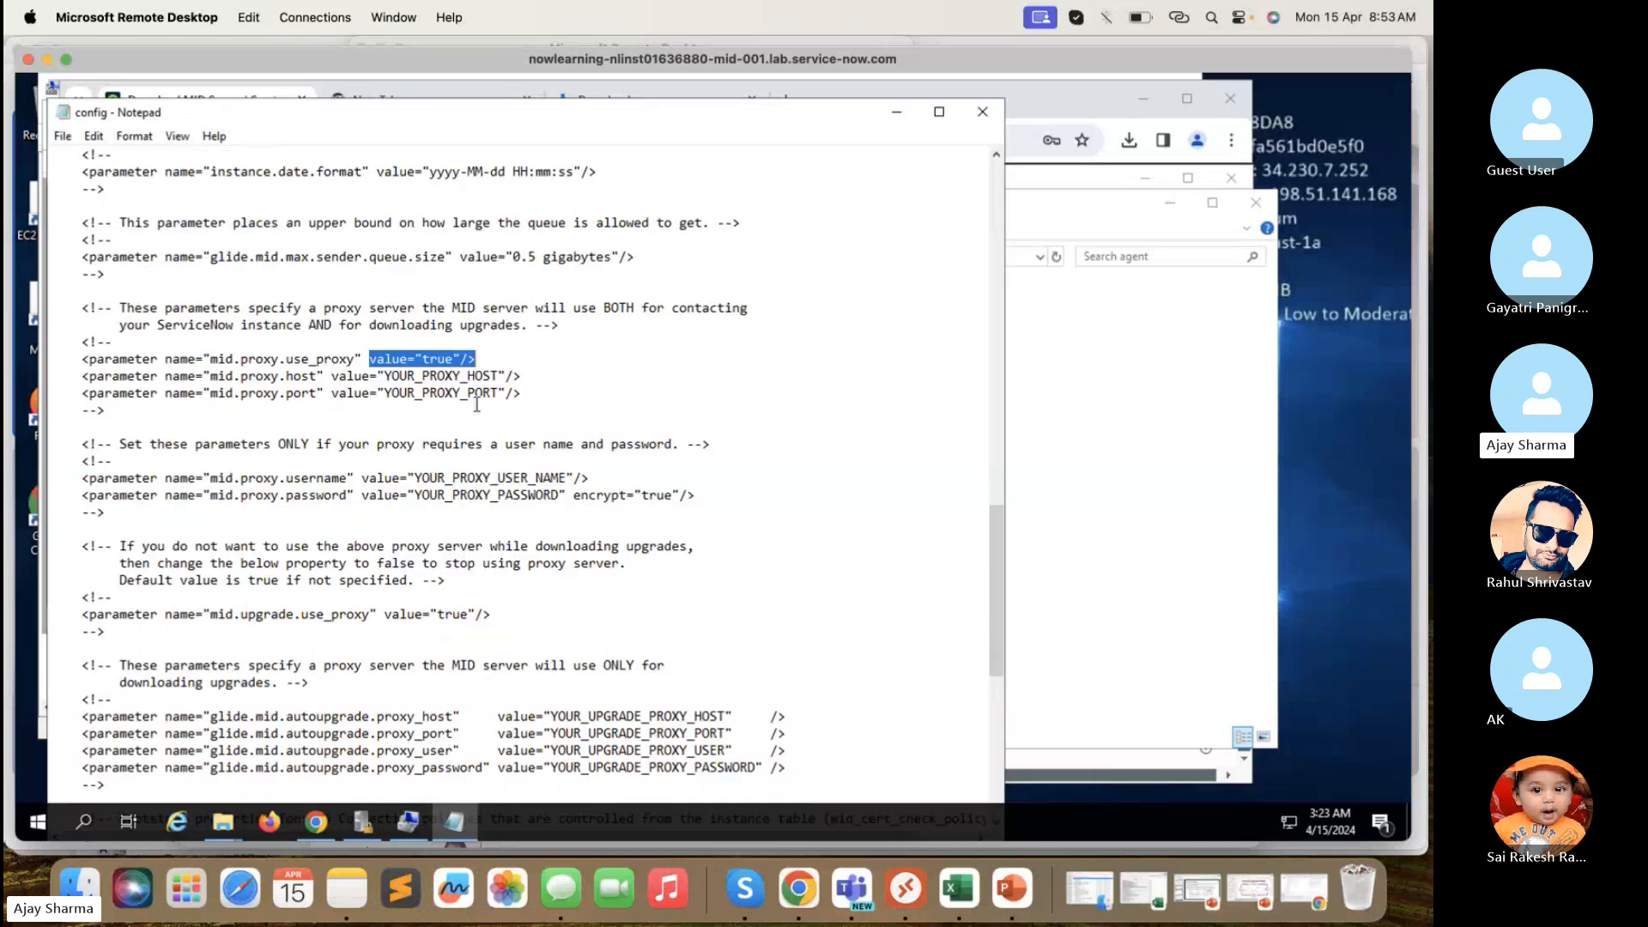
pyautogui.scroll(-2, 478, 403)
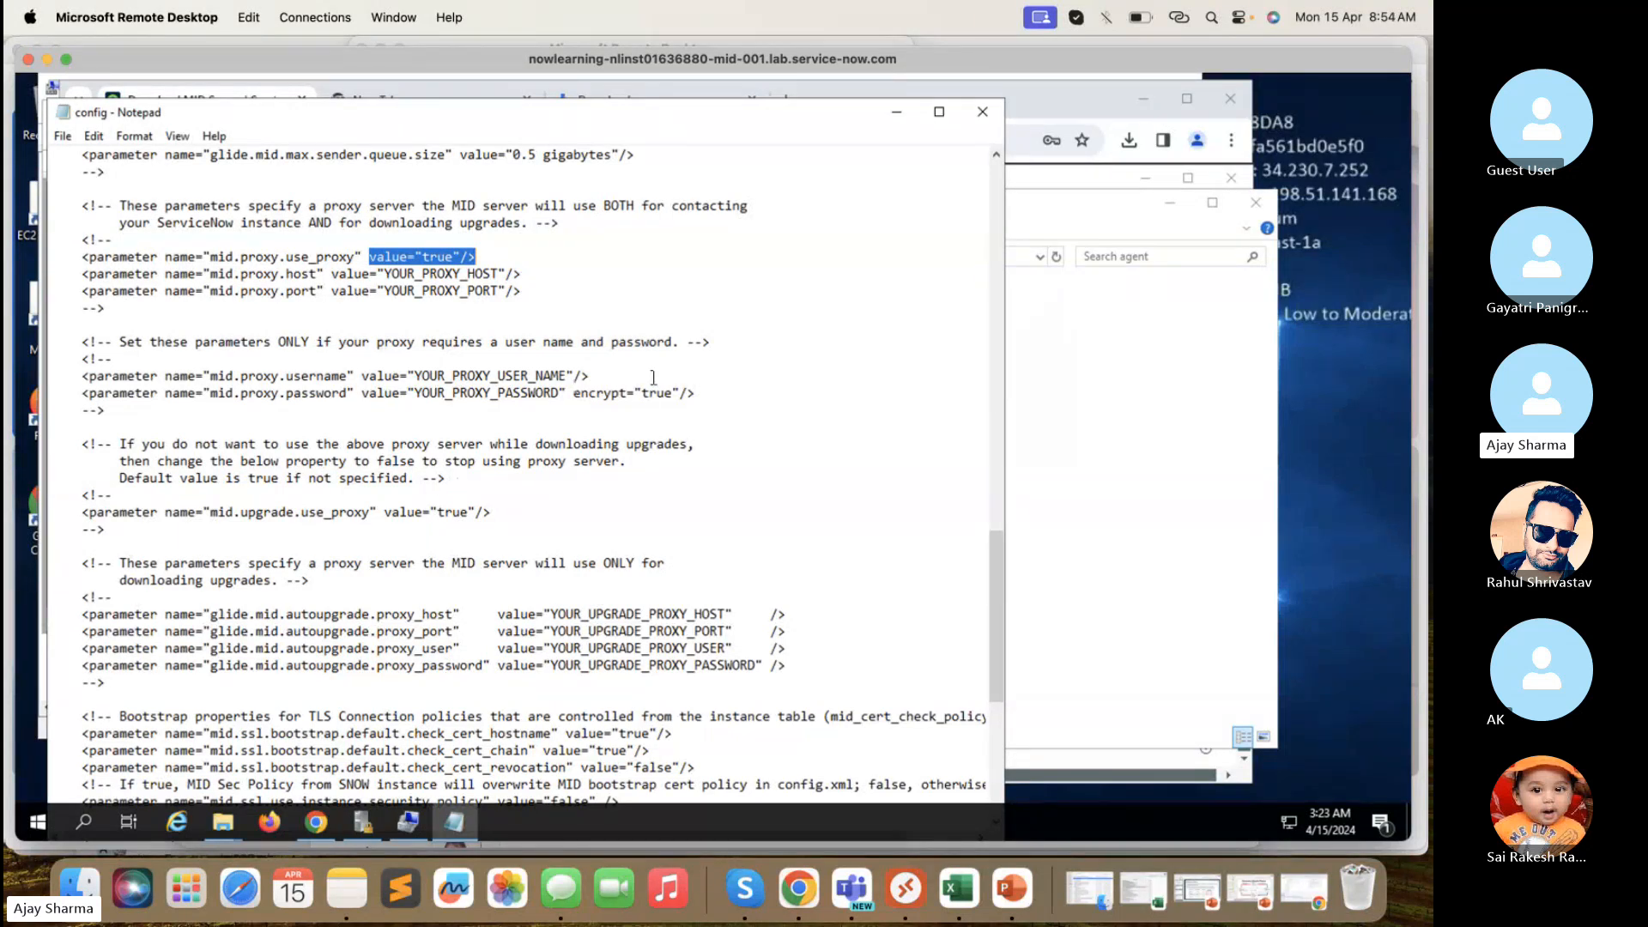
pyautogui.moveTo(704, 395); pyautogui.dragTo(429, 375)
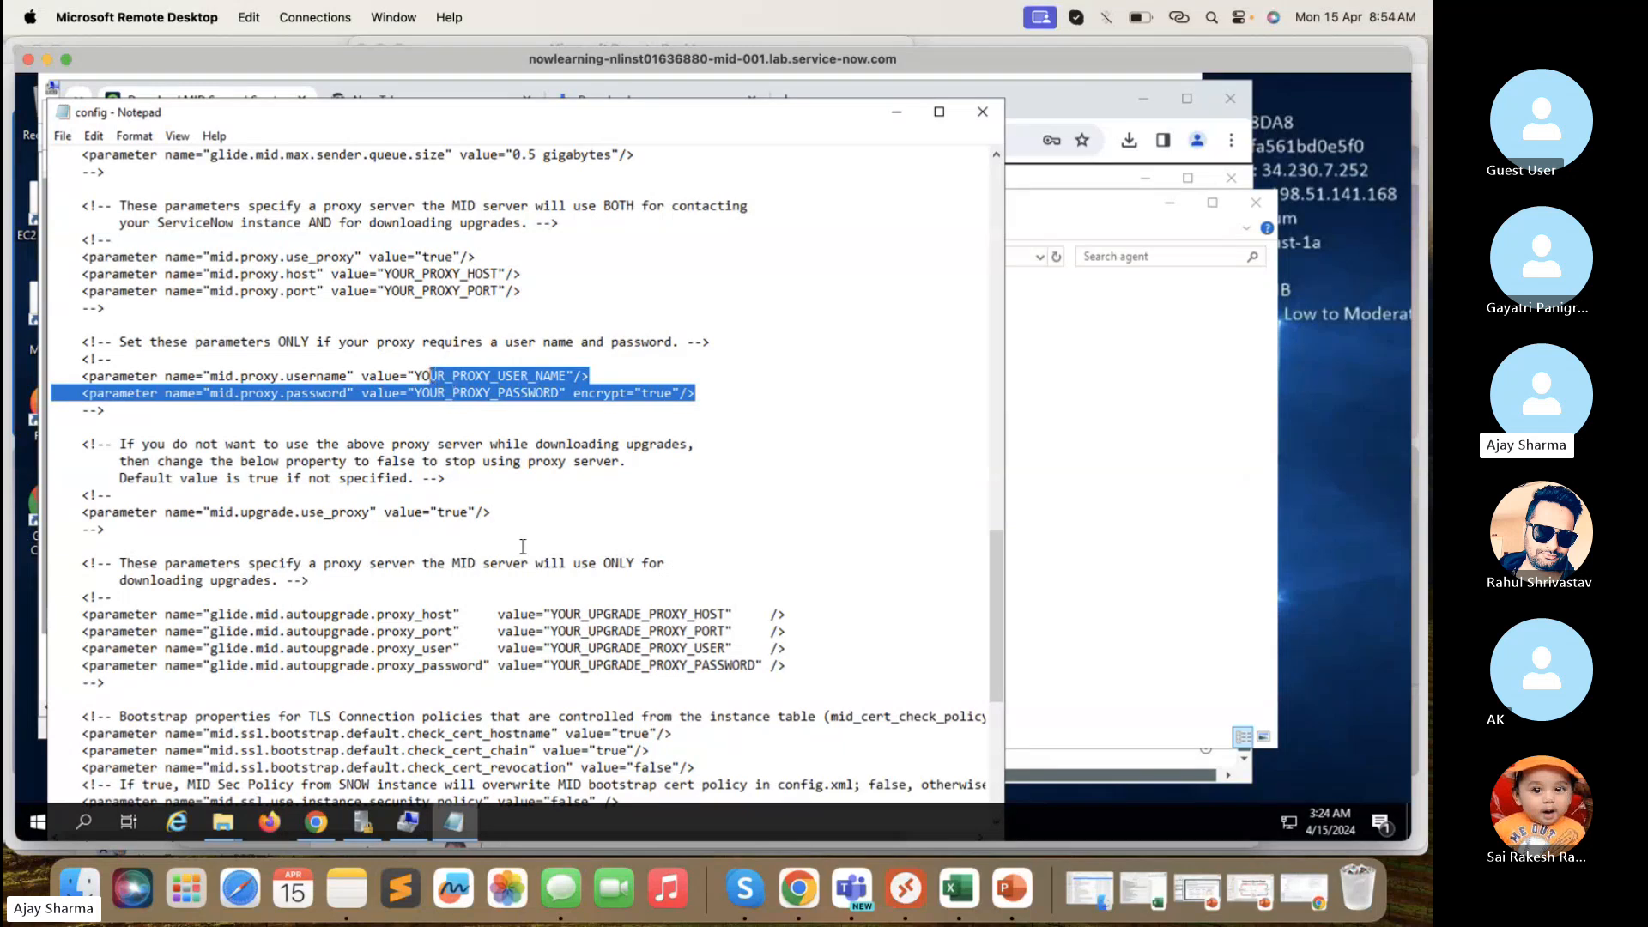
pyautogui.scroll(-1, 523, 546)
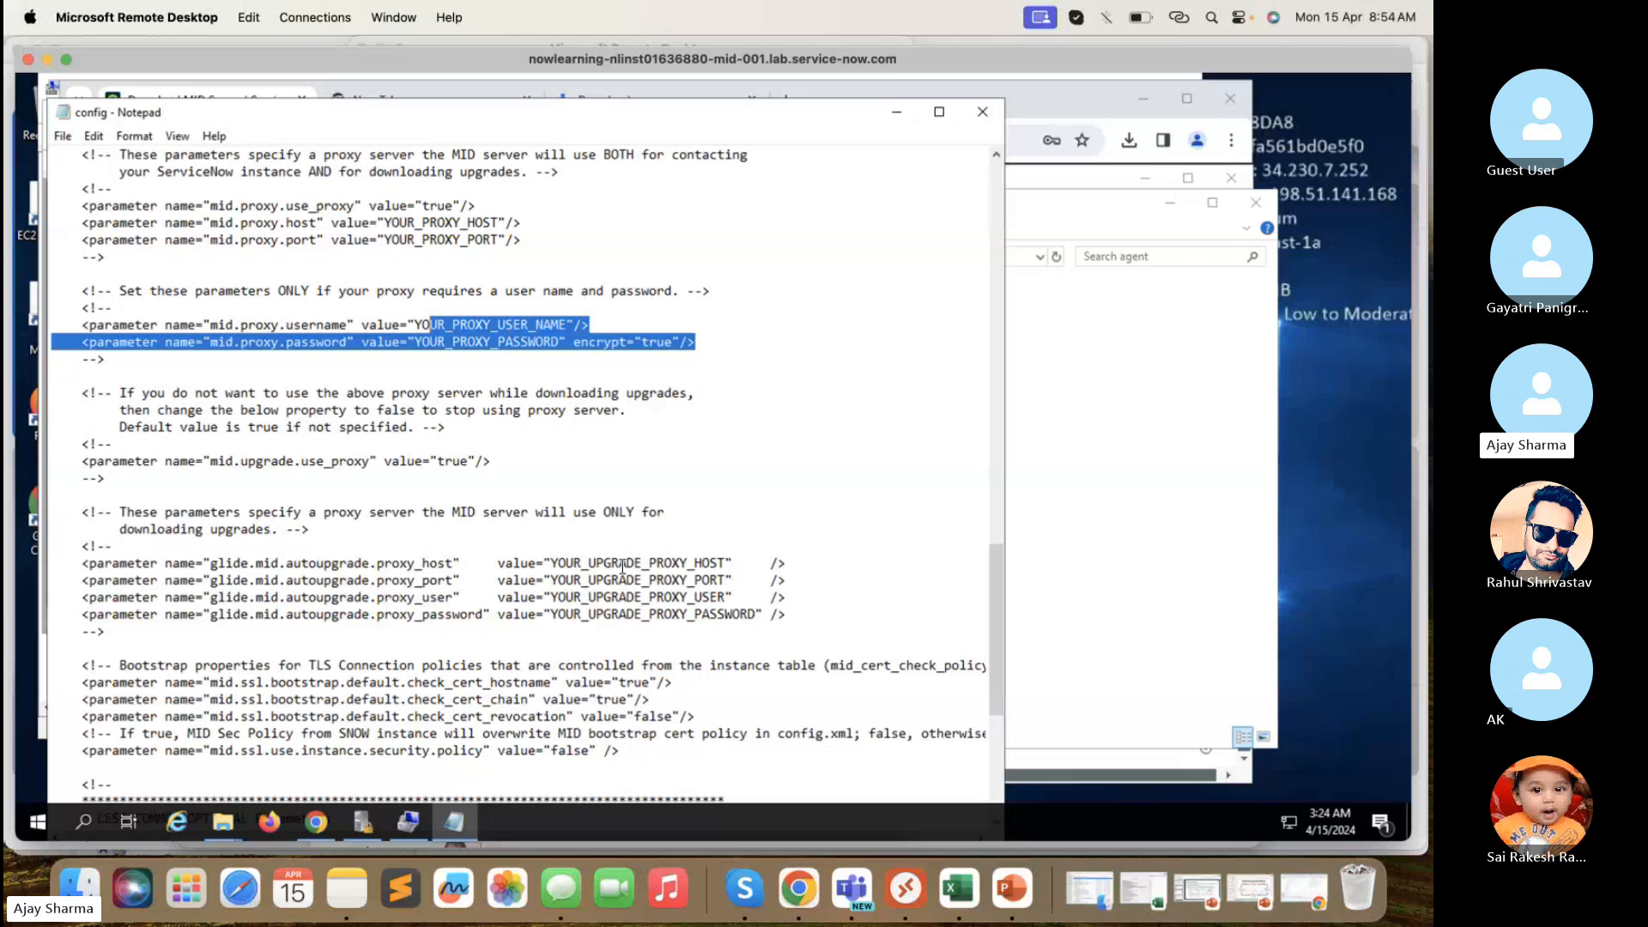
# - Scroll through the Notepad config, then switch to Chrome showing the Mid Server user record
pyautogui.scroll(-1, 622, 566)
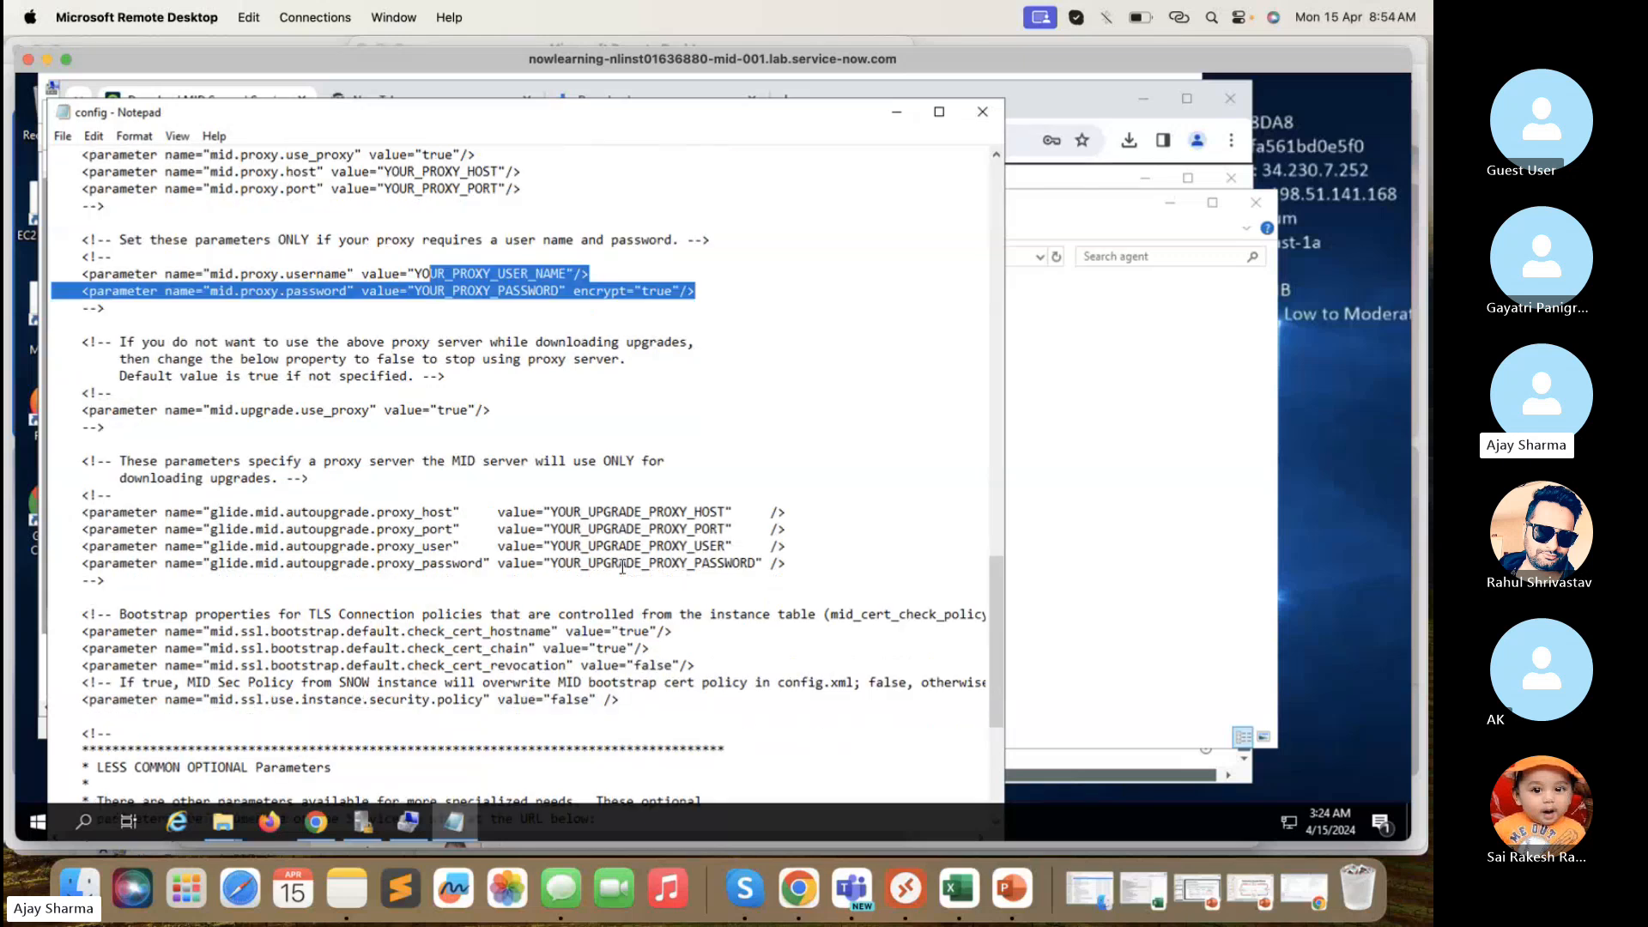
pyautogui.scroll(-3, 623, 567)
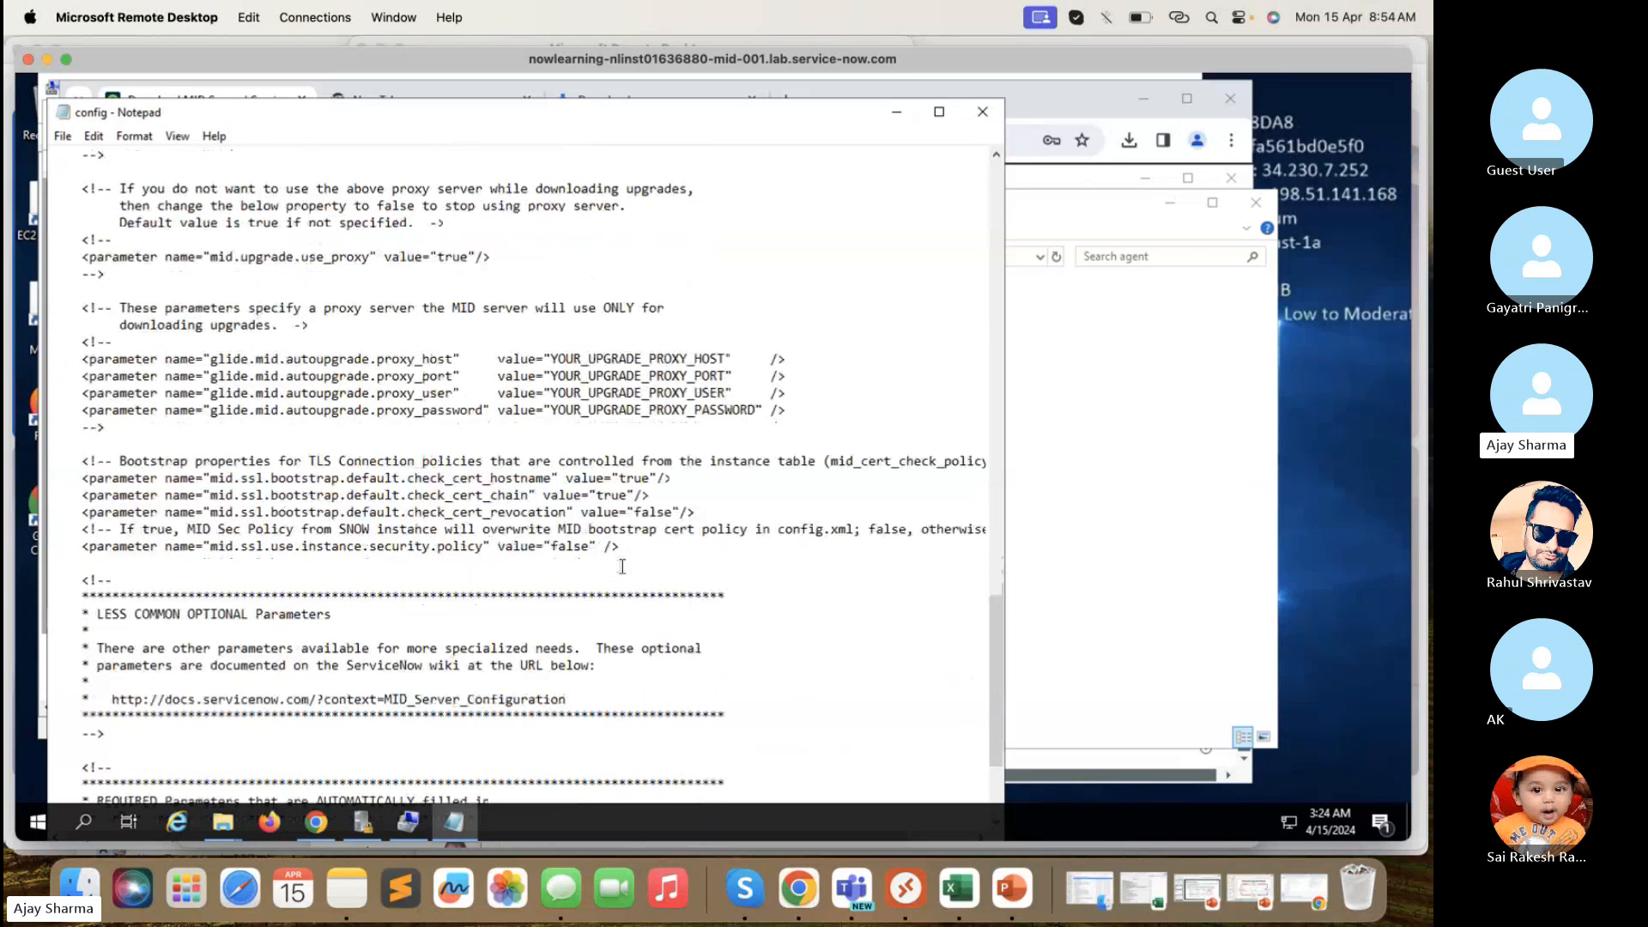
pyautogui.scroll(-2, 623, 566)
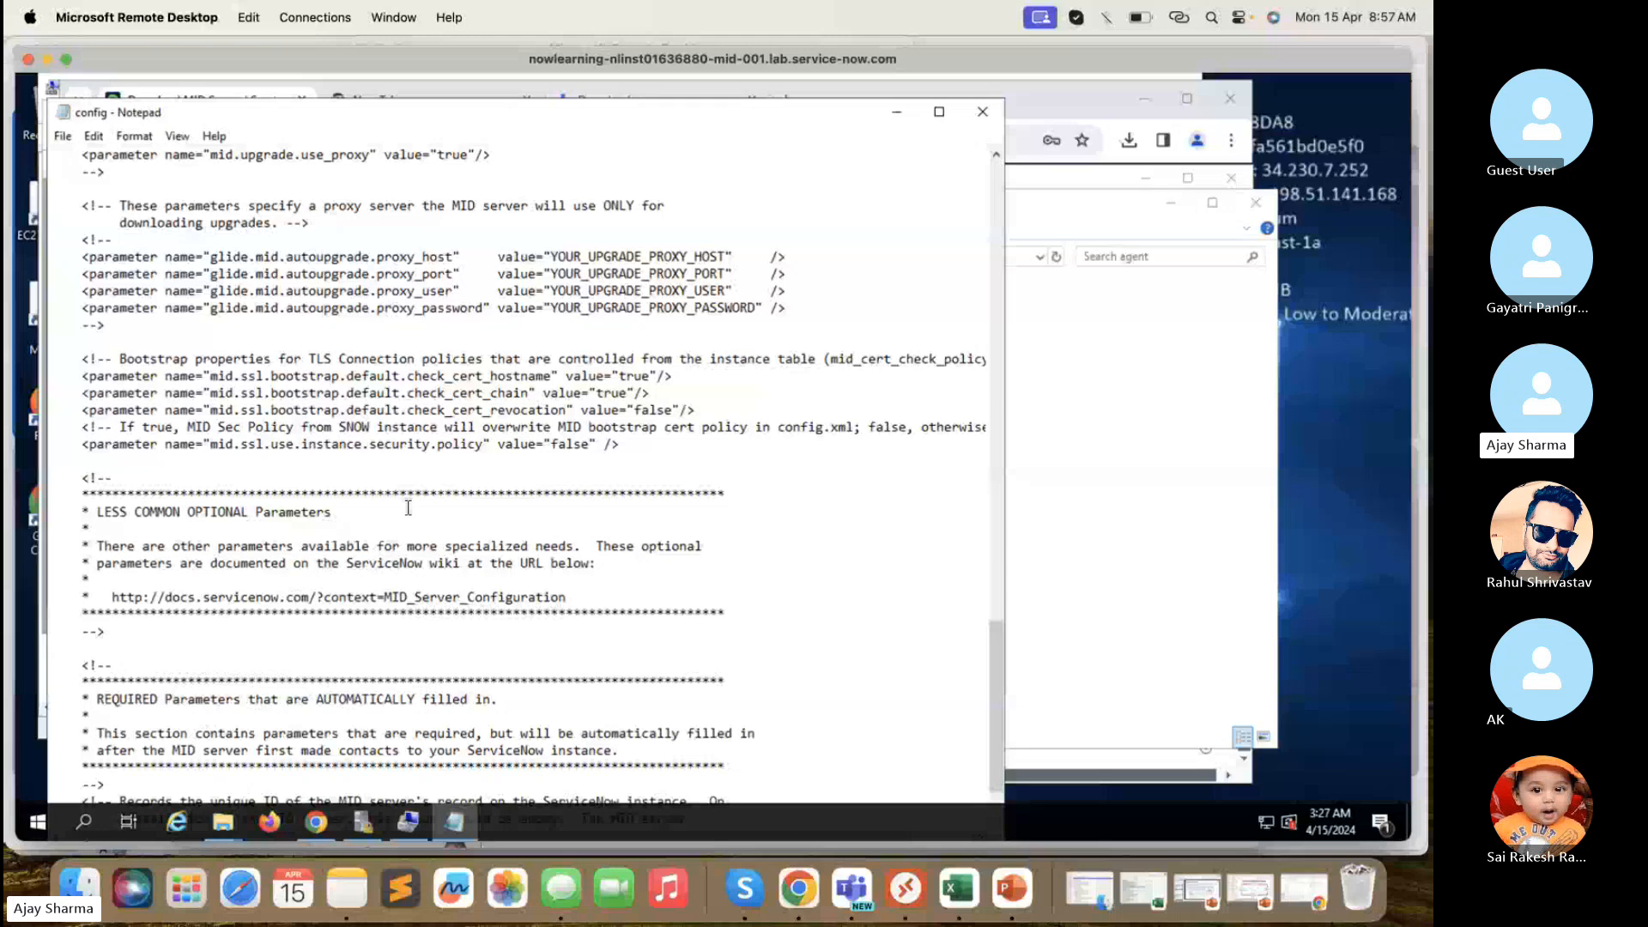
pyautogui.click(811, 901)
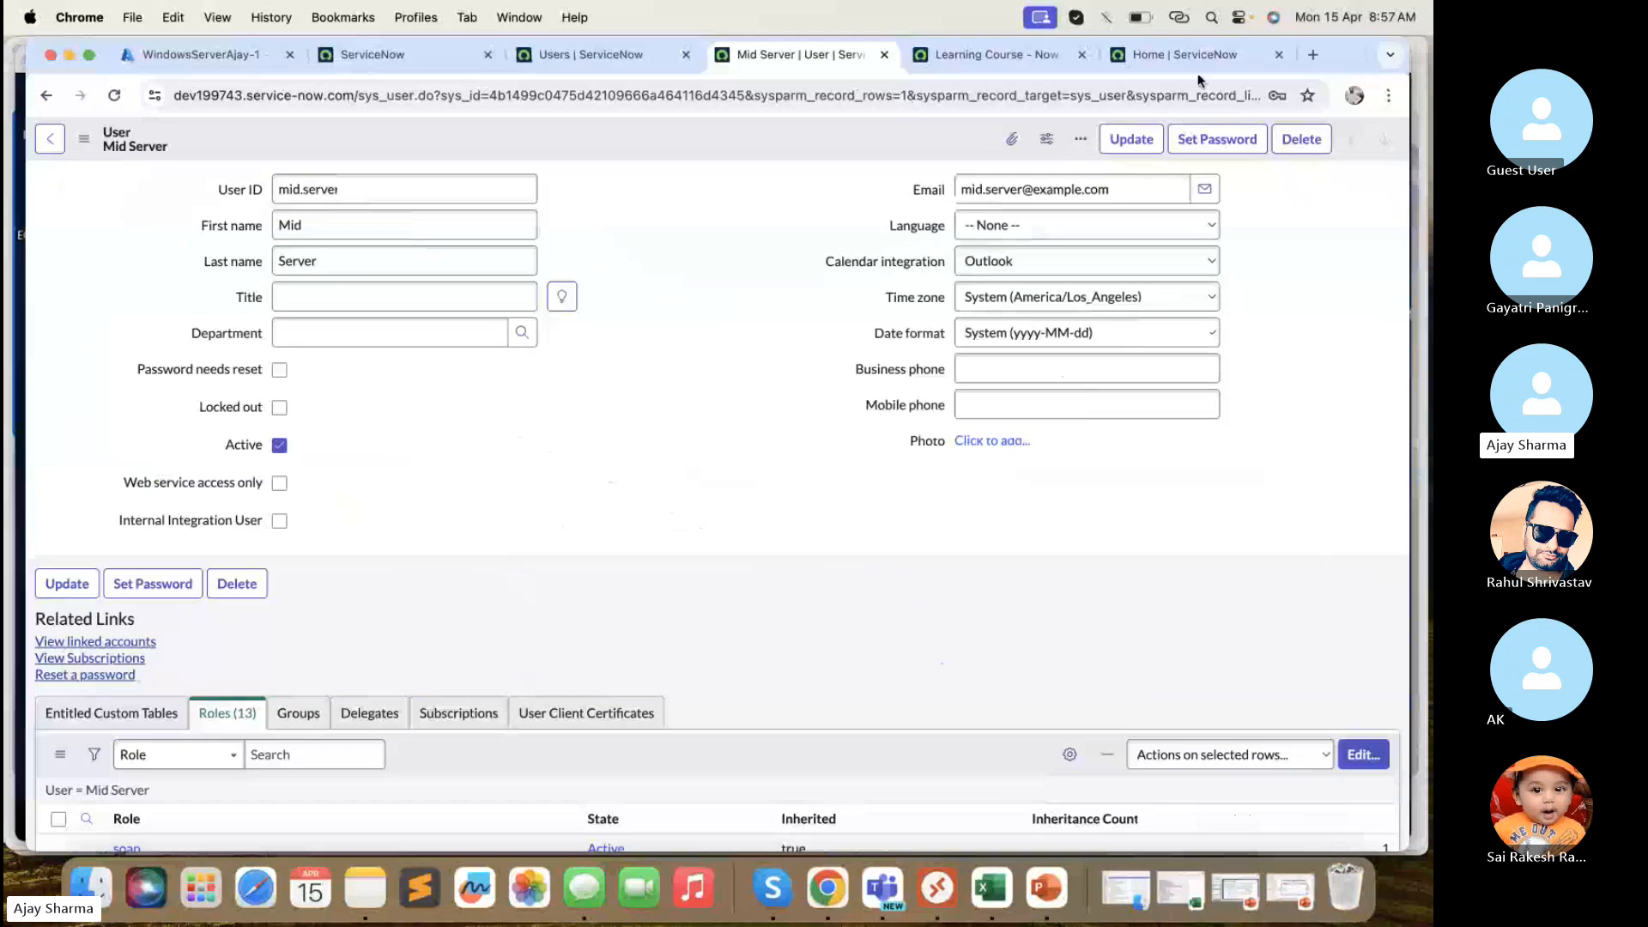
# - In a new tab, open Chrome Settings and search for 'proxy'
pyautogui.click(1309, 54)
pyautogui.click(1388, 95)
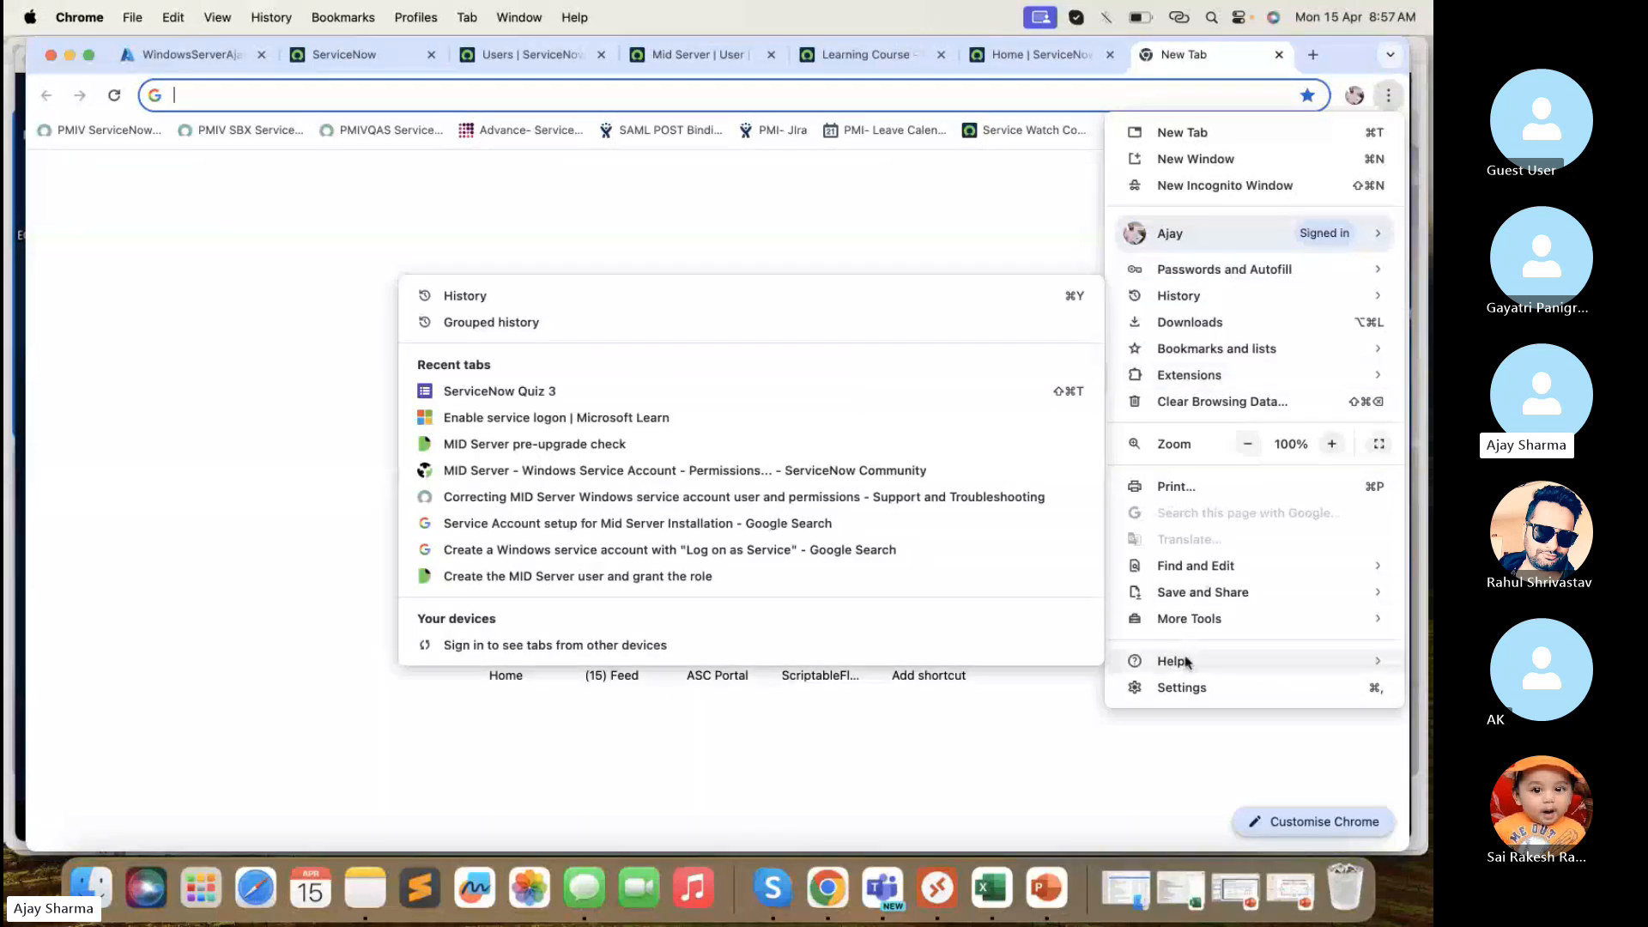
pyautogui.click(1182, 688)
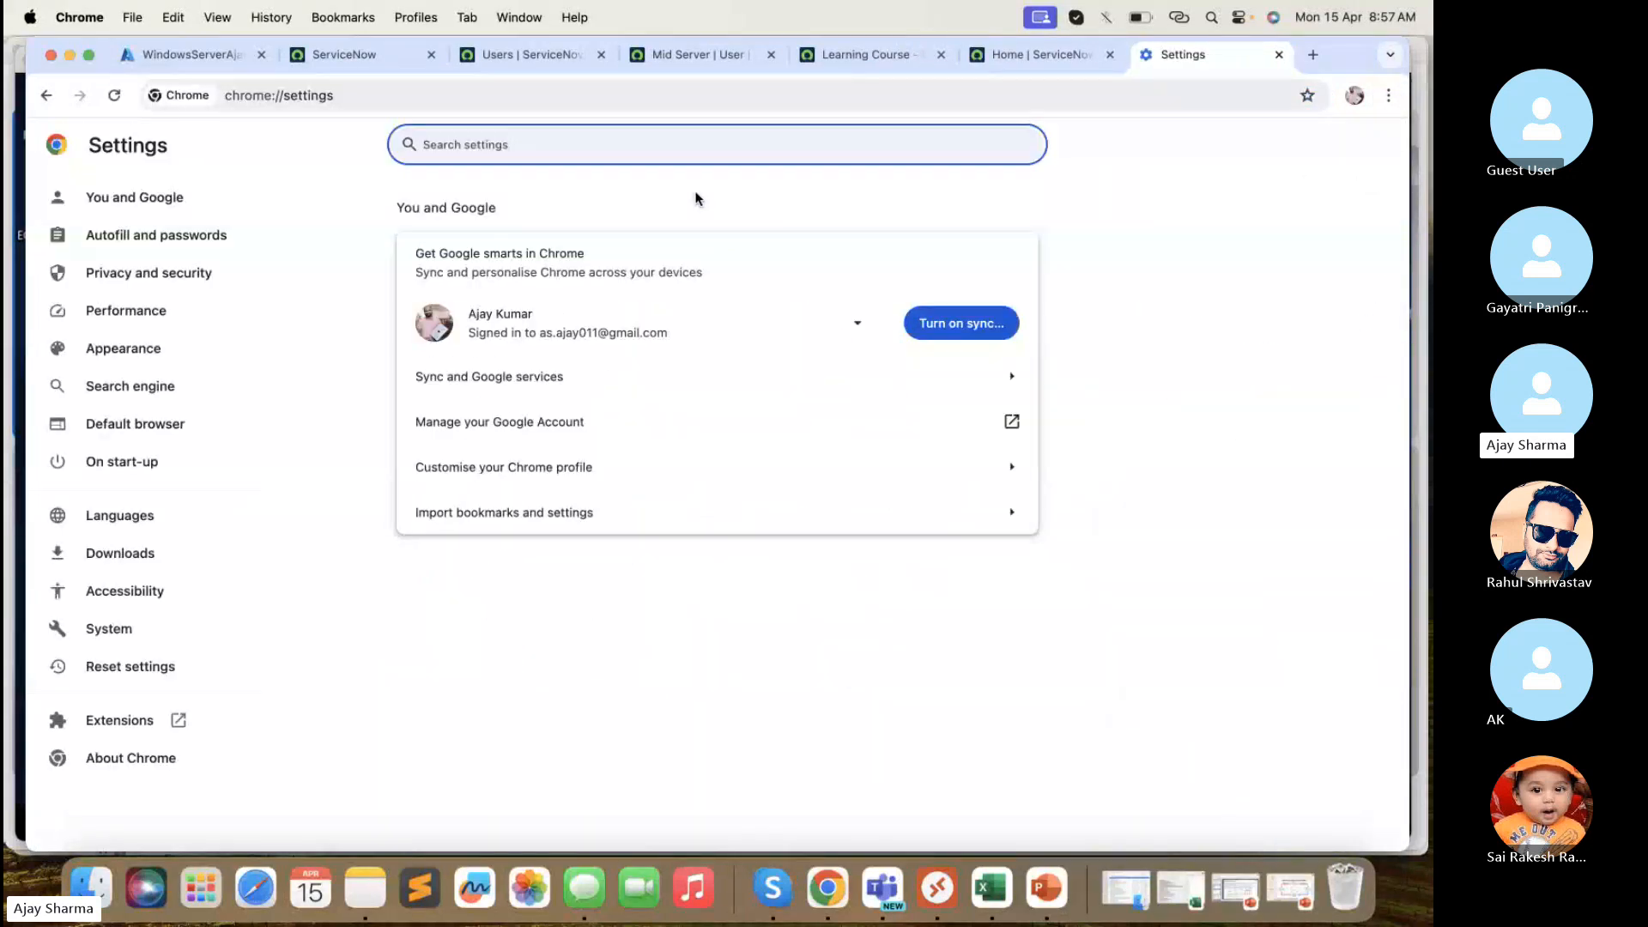
pyautogui.write('proxy')
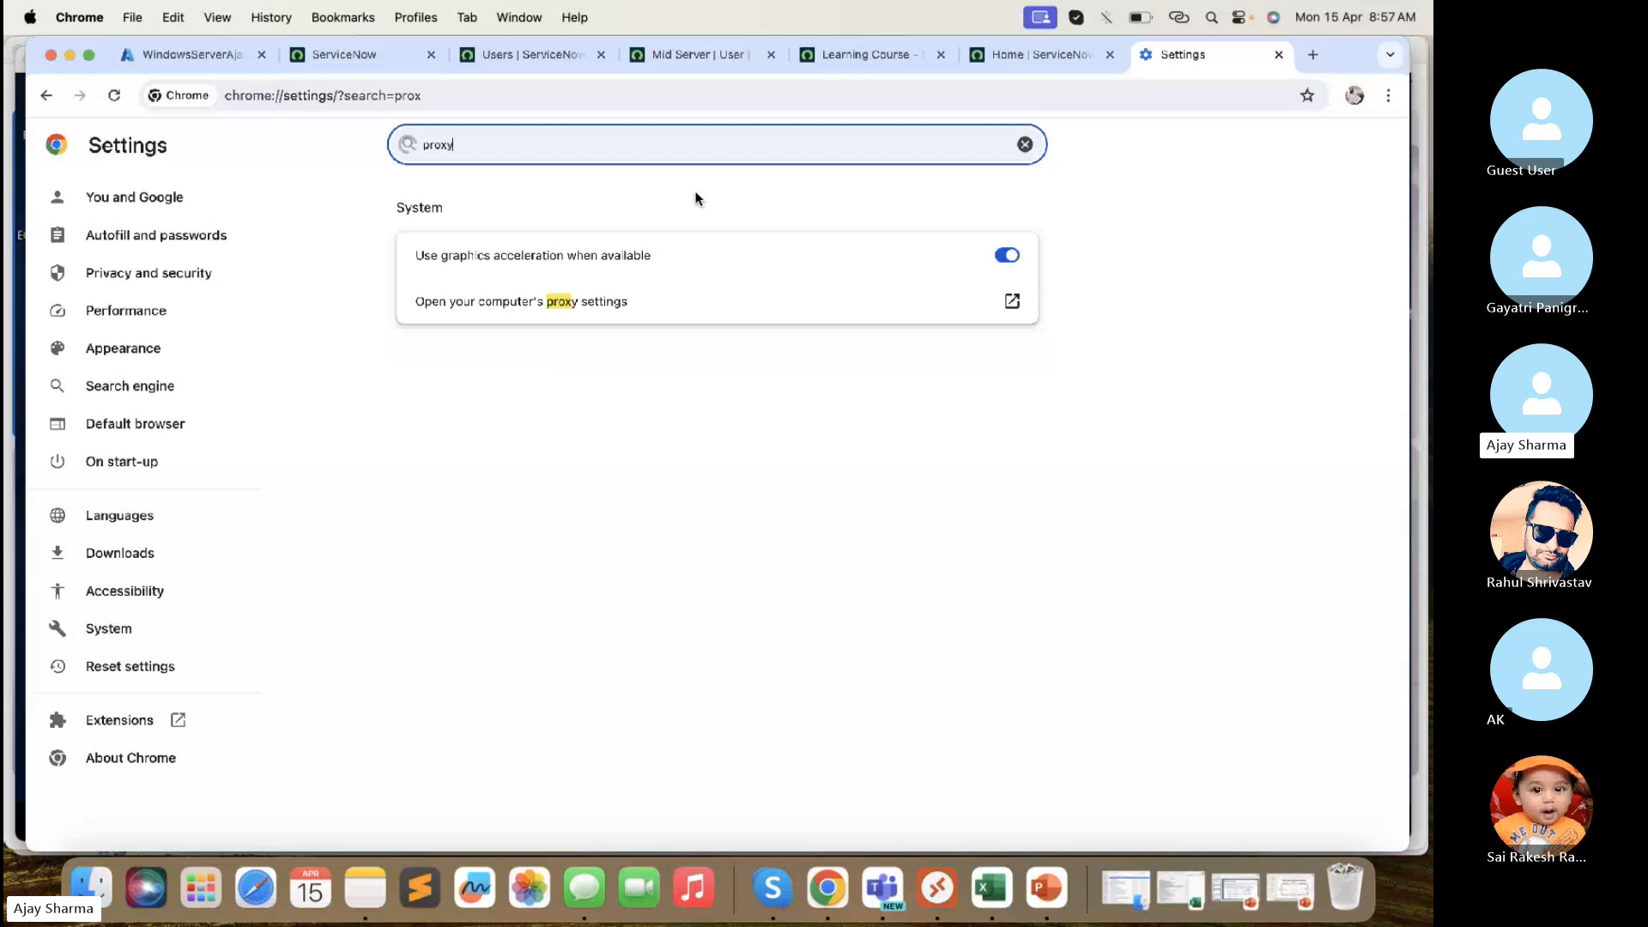
# - Check the Mac's proxy settings, toggling Auto proxy discovery without saving, then close System Settings
pyautogui.click(614, 315)
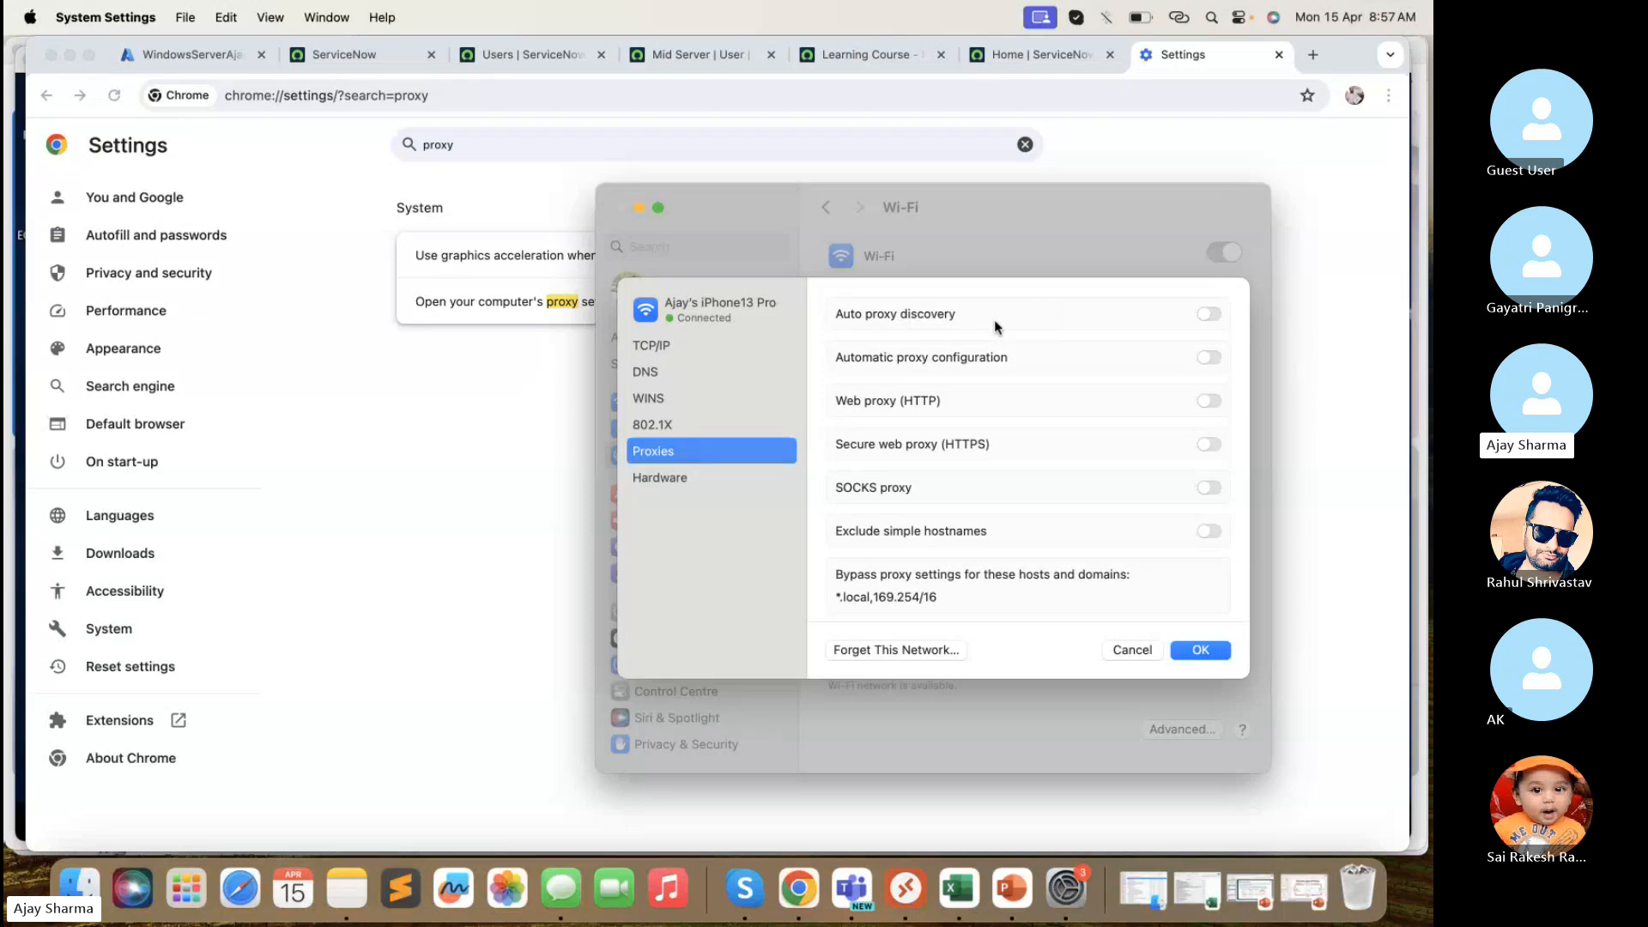
pyautogui.scroll(-2, 974, 515)
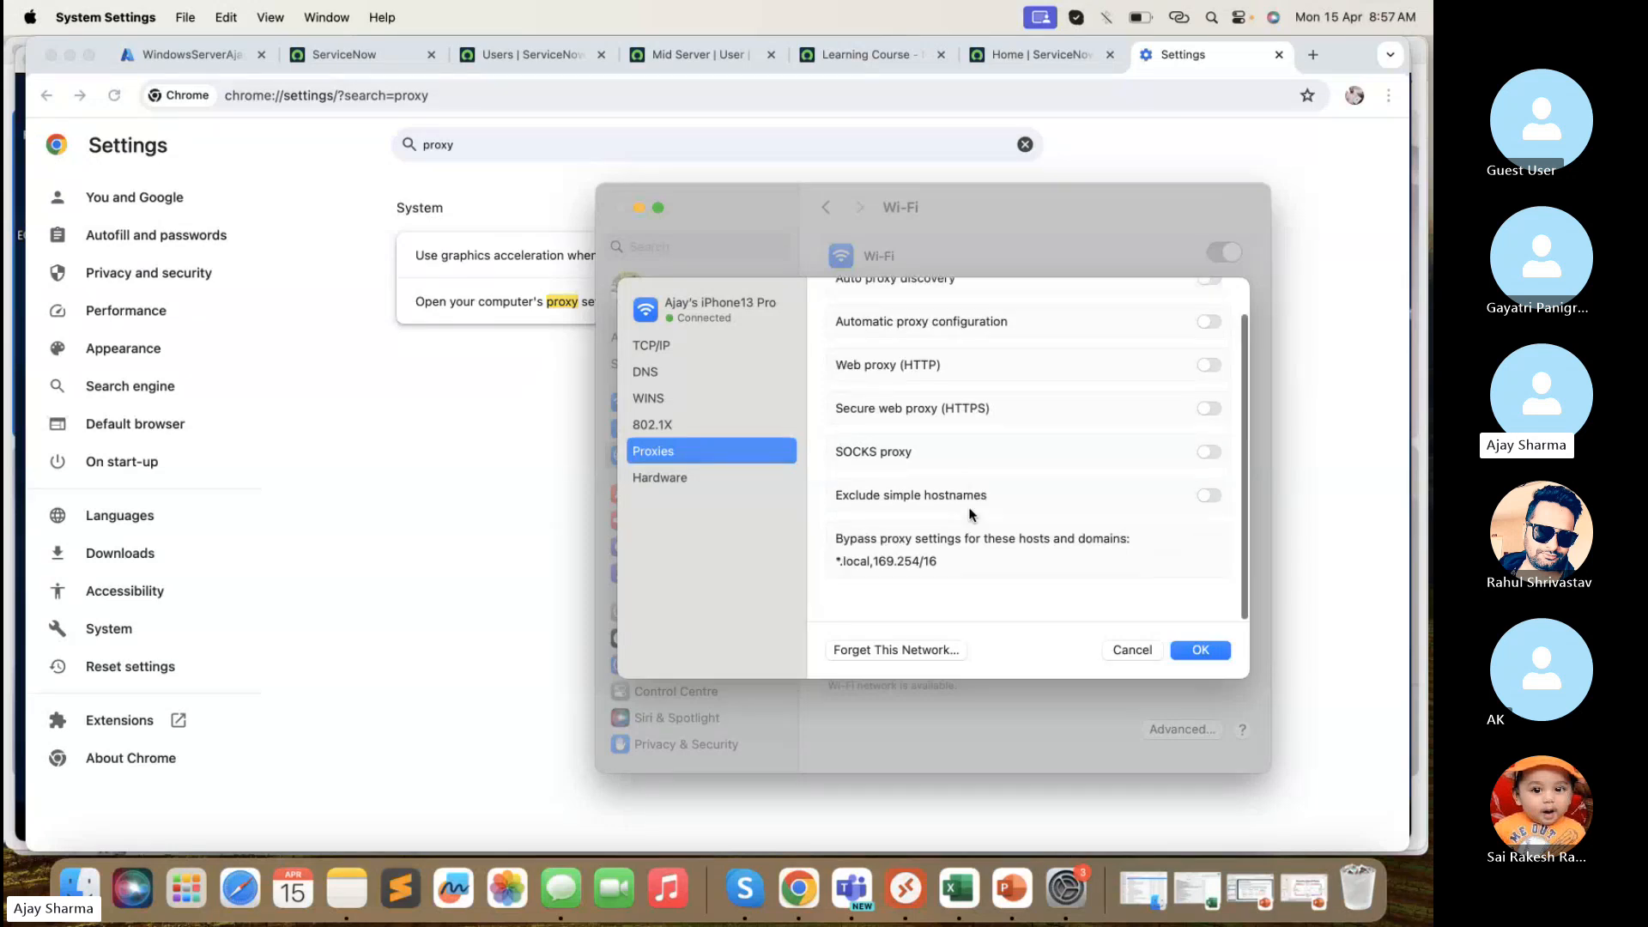
pyautogui.scroll(2, 1181, 311)
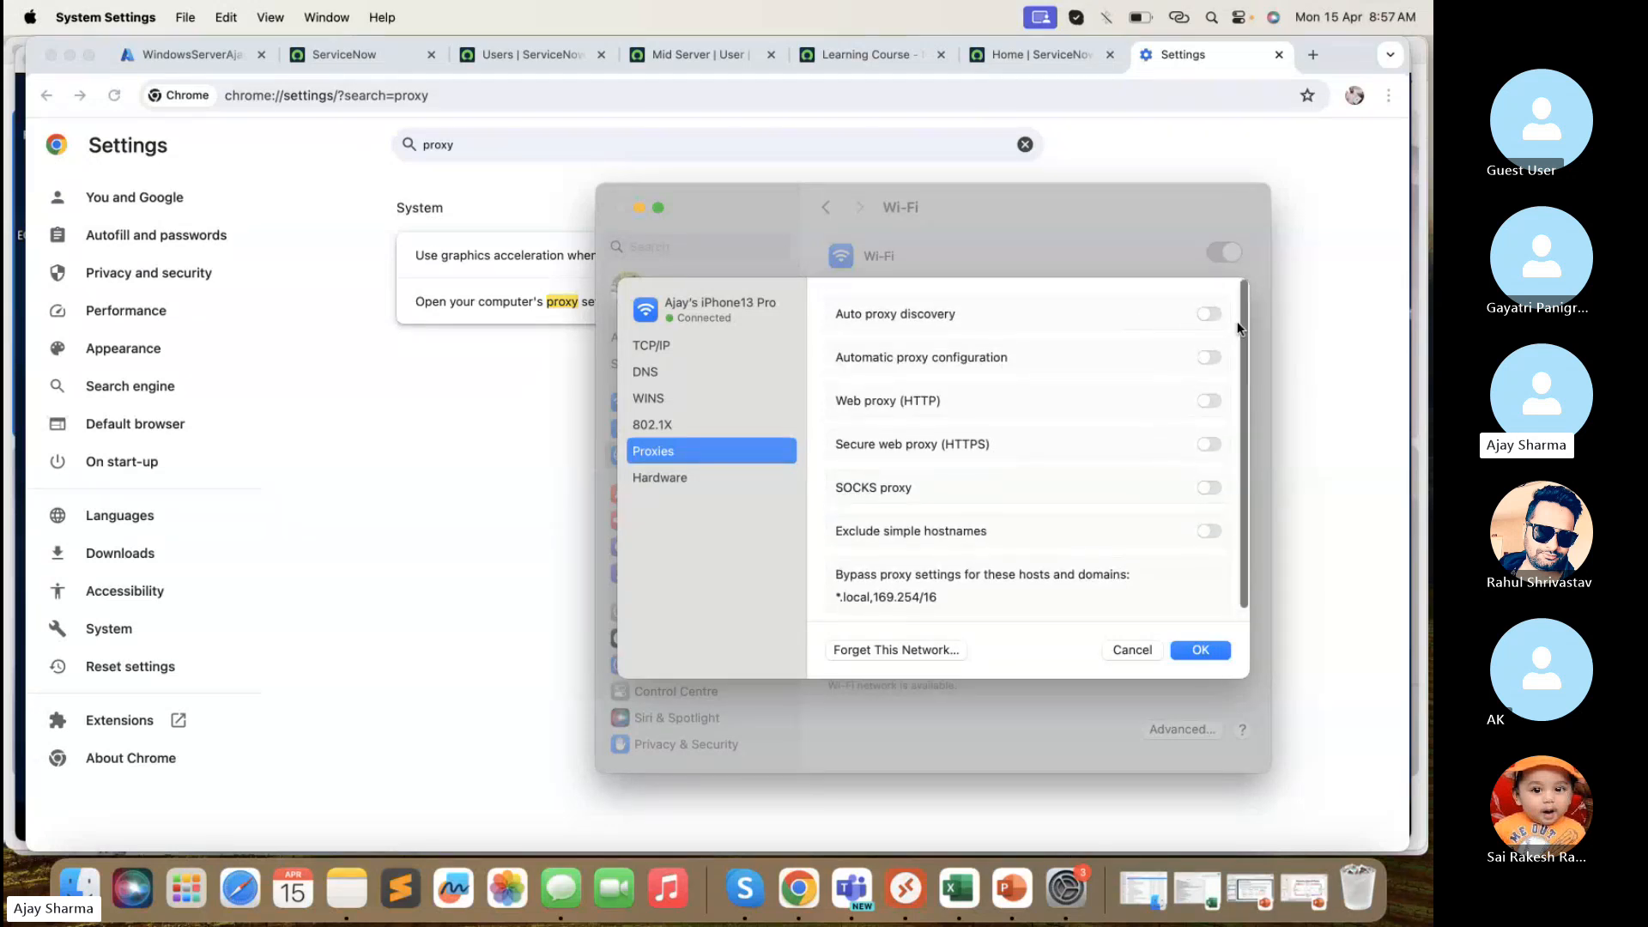
pyautogui.click(1210, 314)
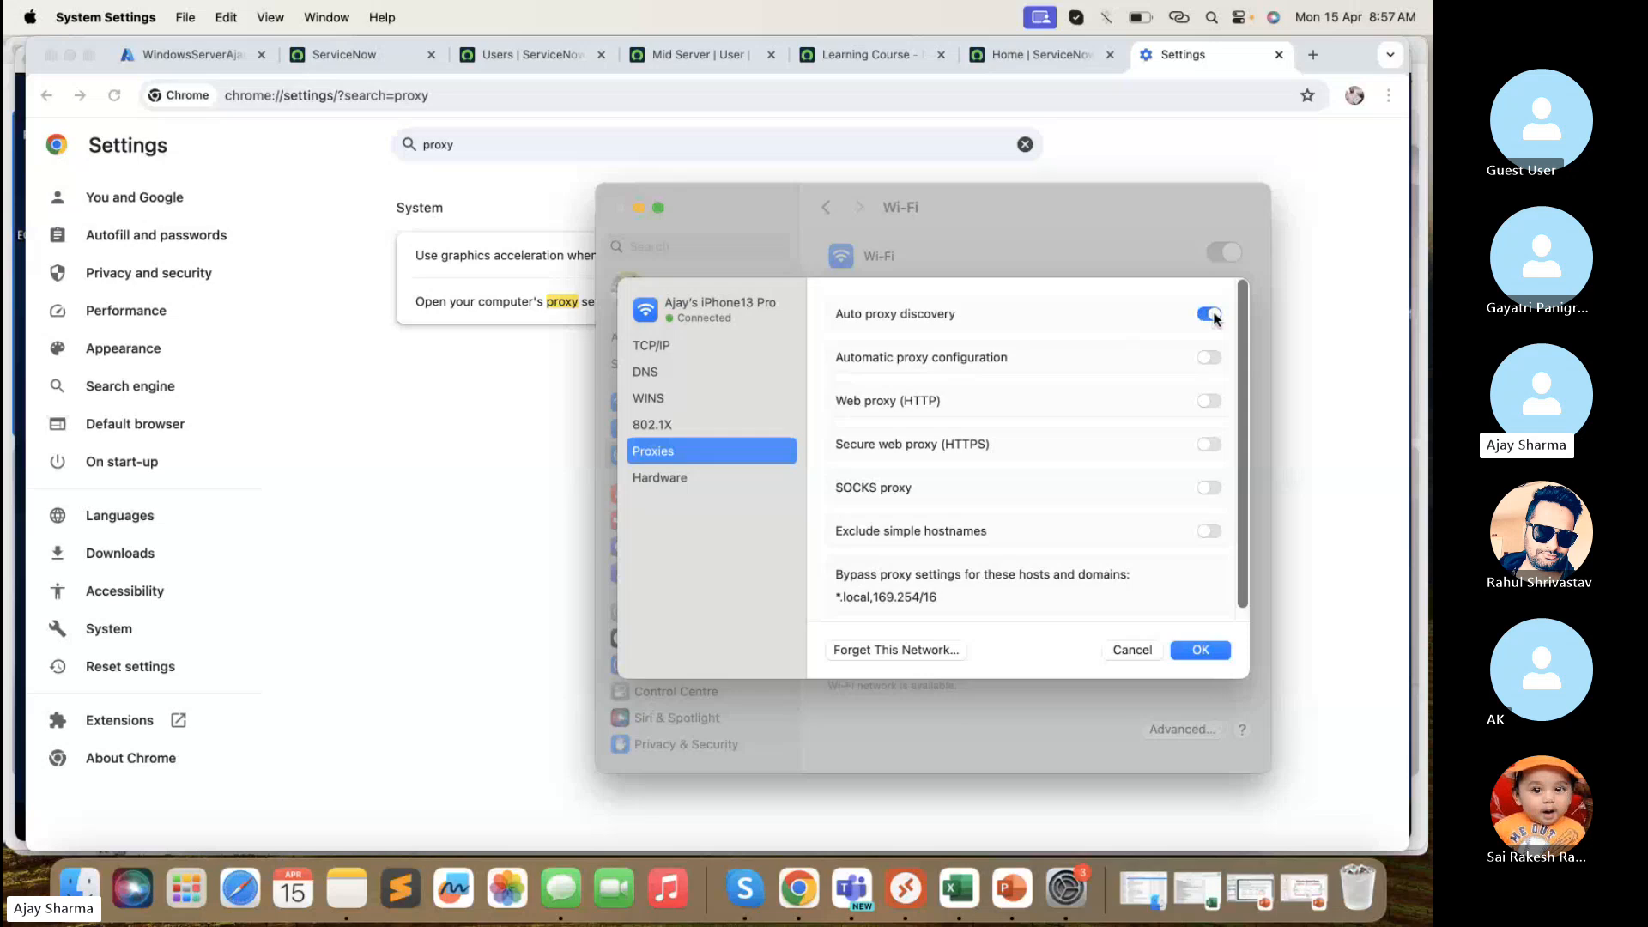
pyautogui.click(1212, 315)
pyautogui.scroll(-2, 1094, 568)
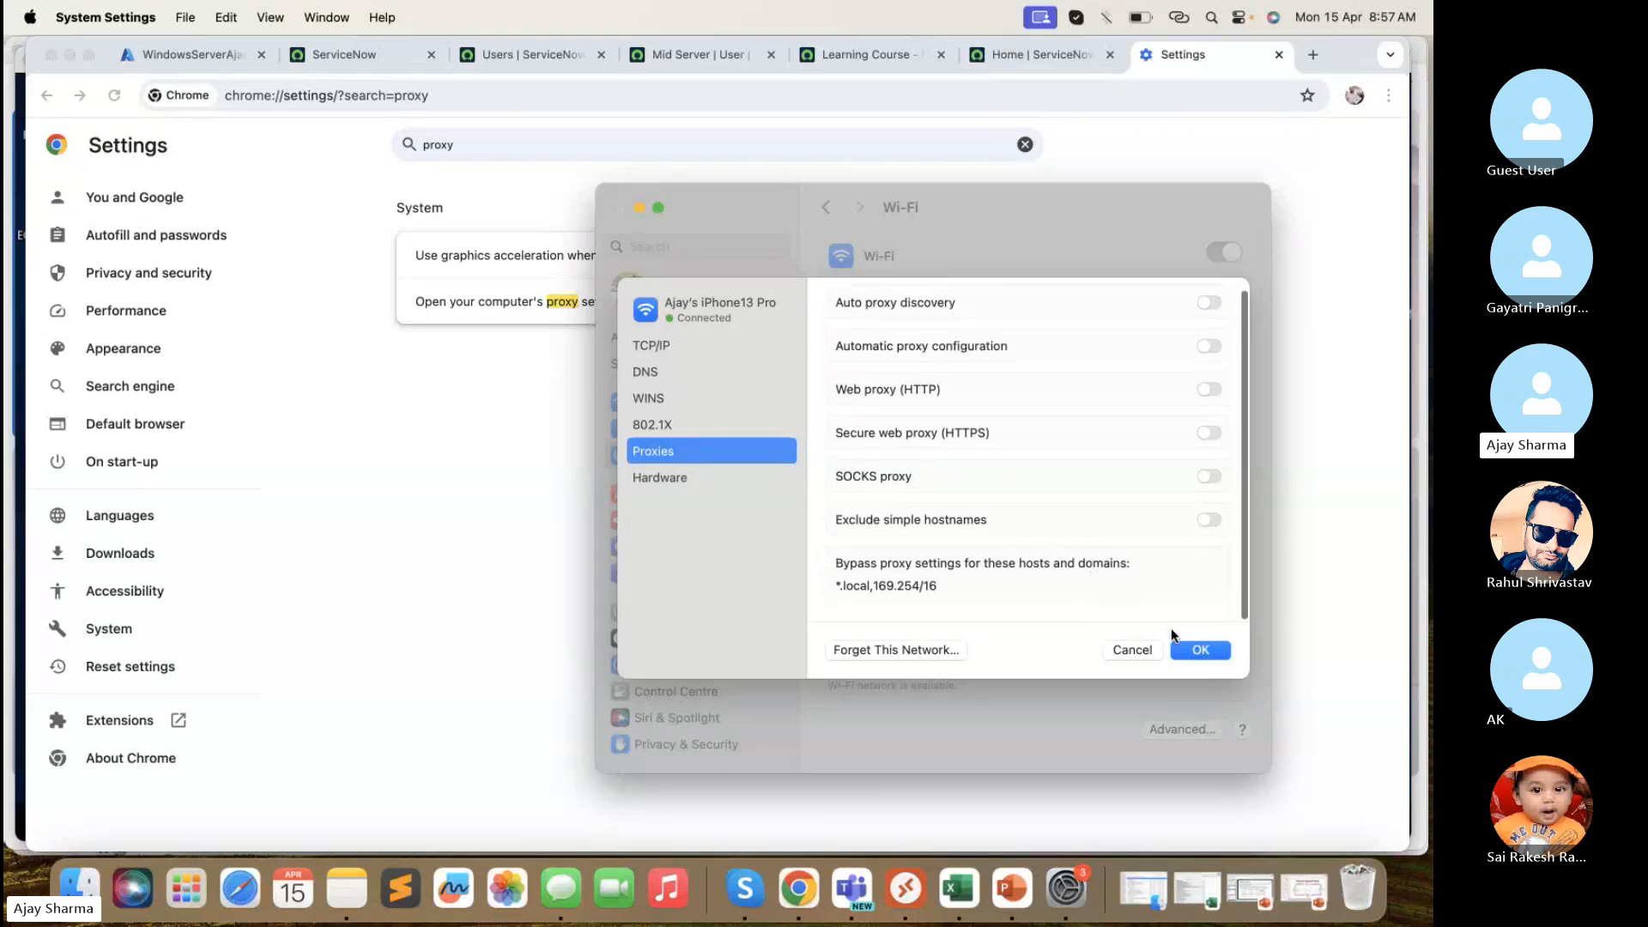
pyautogui.click(1131, 652)
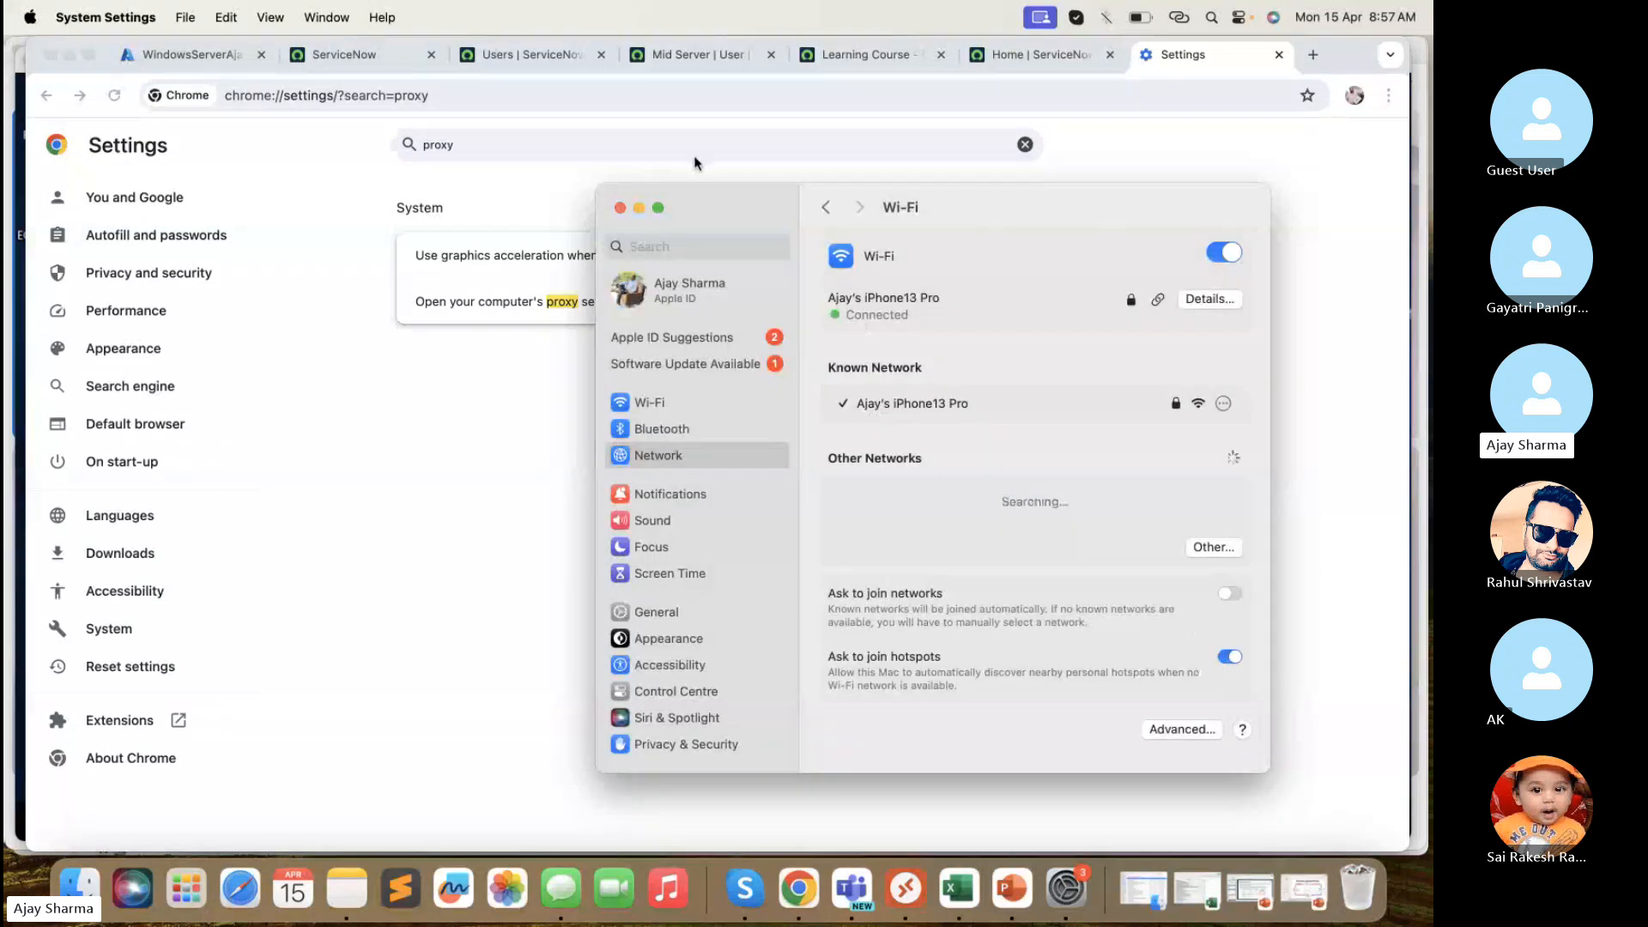
pyautogui.click(619, 208)
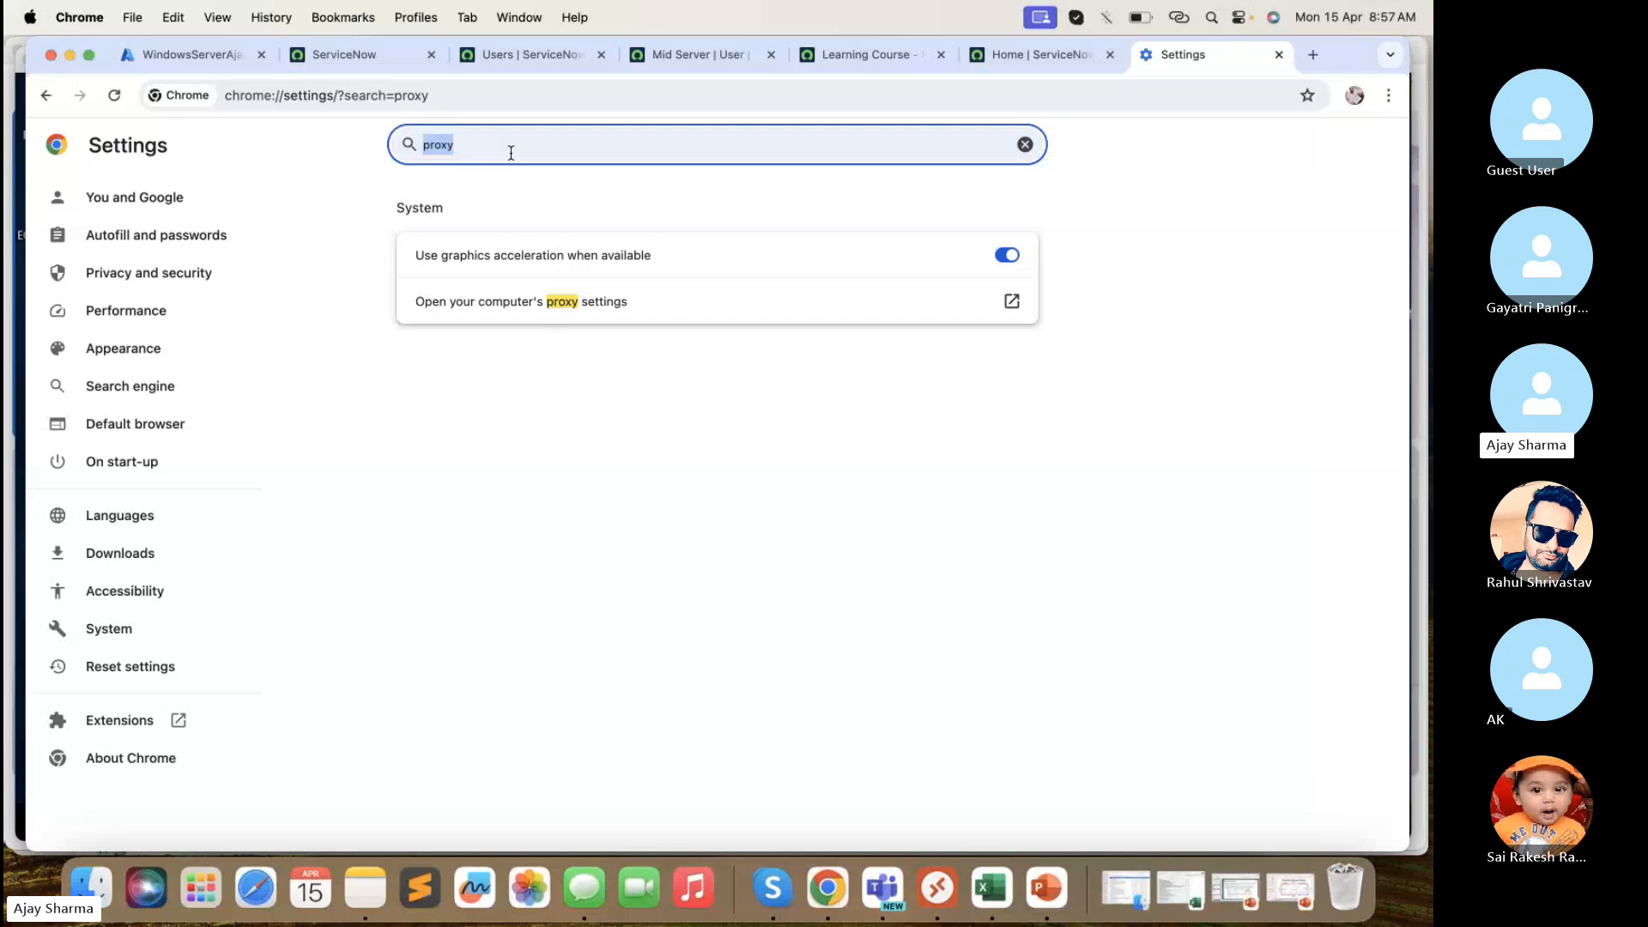
# - Search Chrome settings for 'internet', browse Site settings, then close the Settings tab
pyautogui.write('internet')
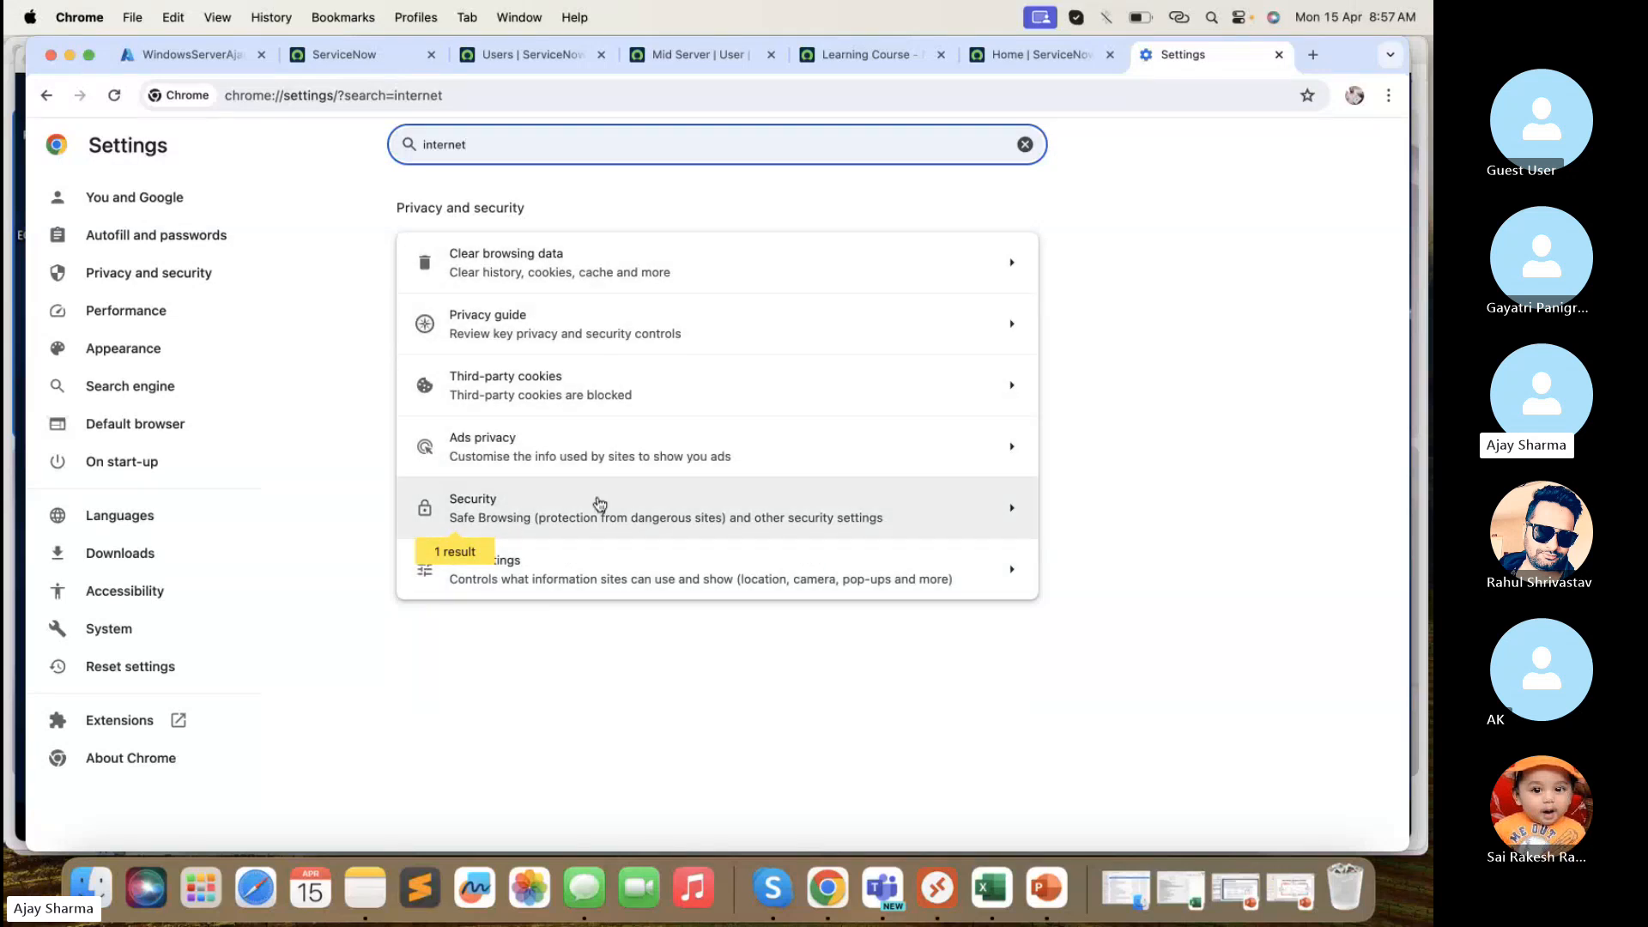
pyautogui.click(600, 577)
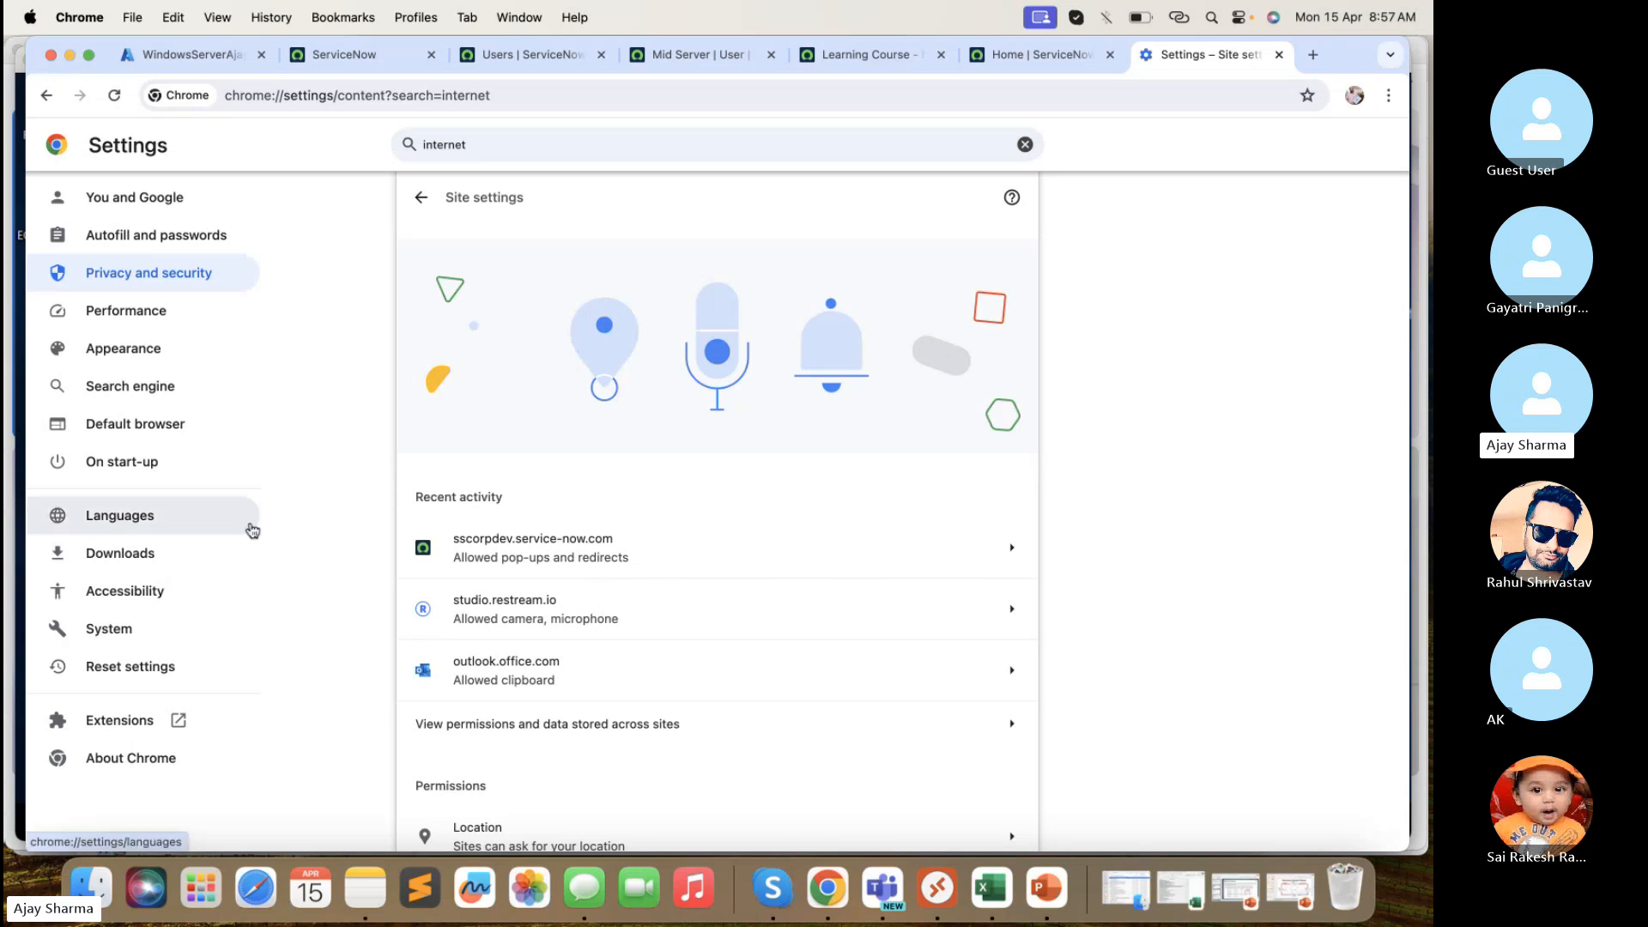
pyautogui.scroll(-2, 732, 468)
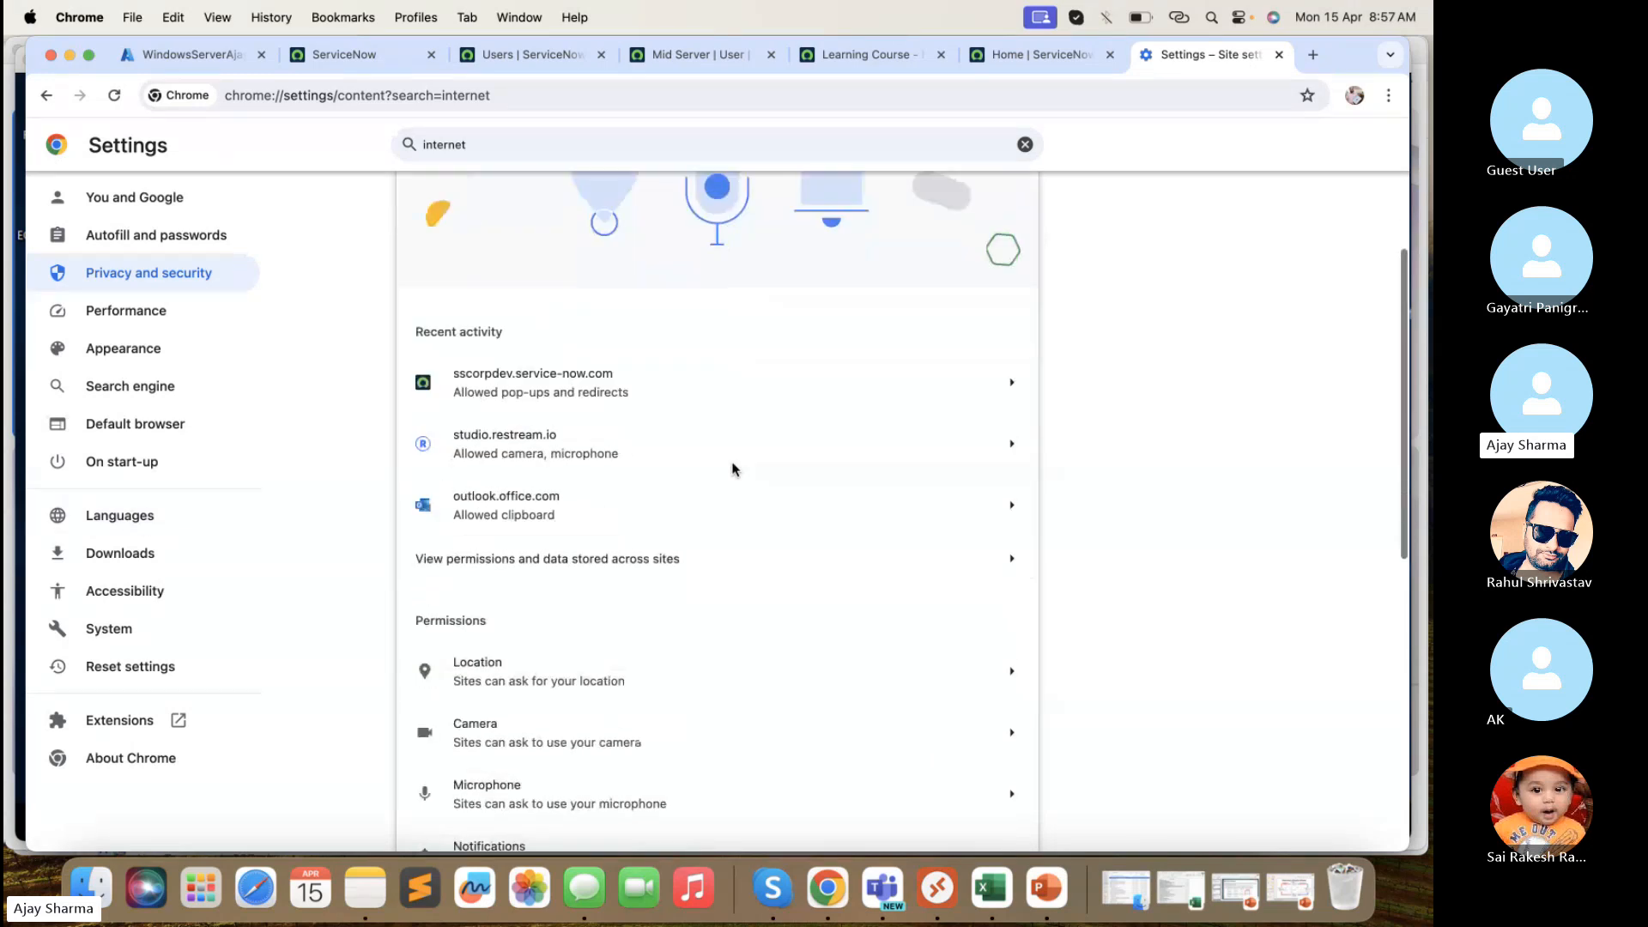
pyautogui.scroll(-6, 733, 468)
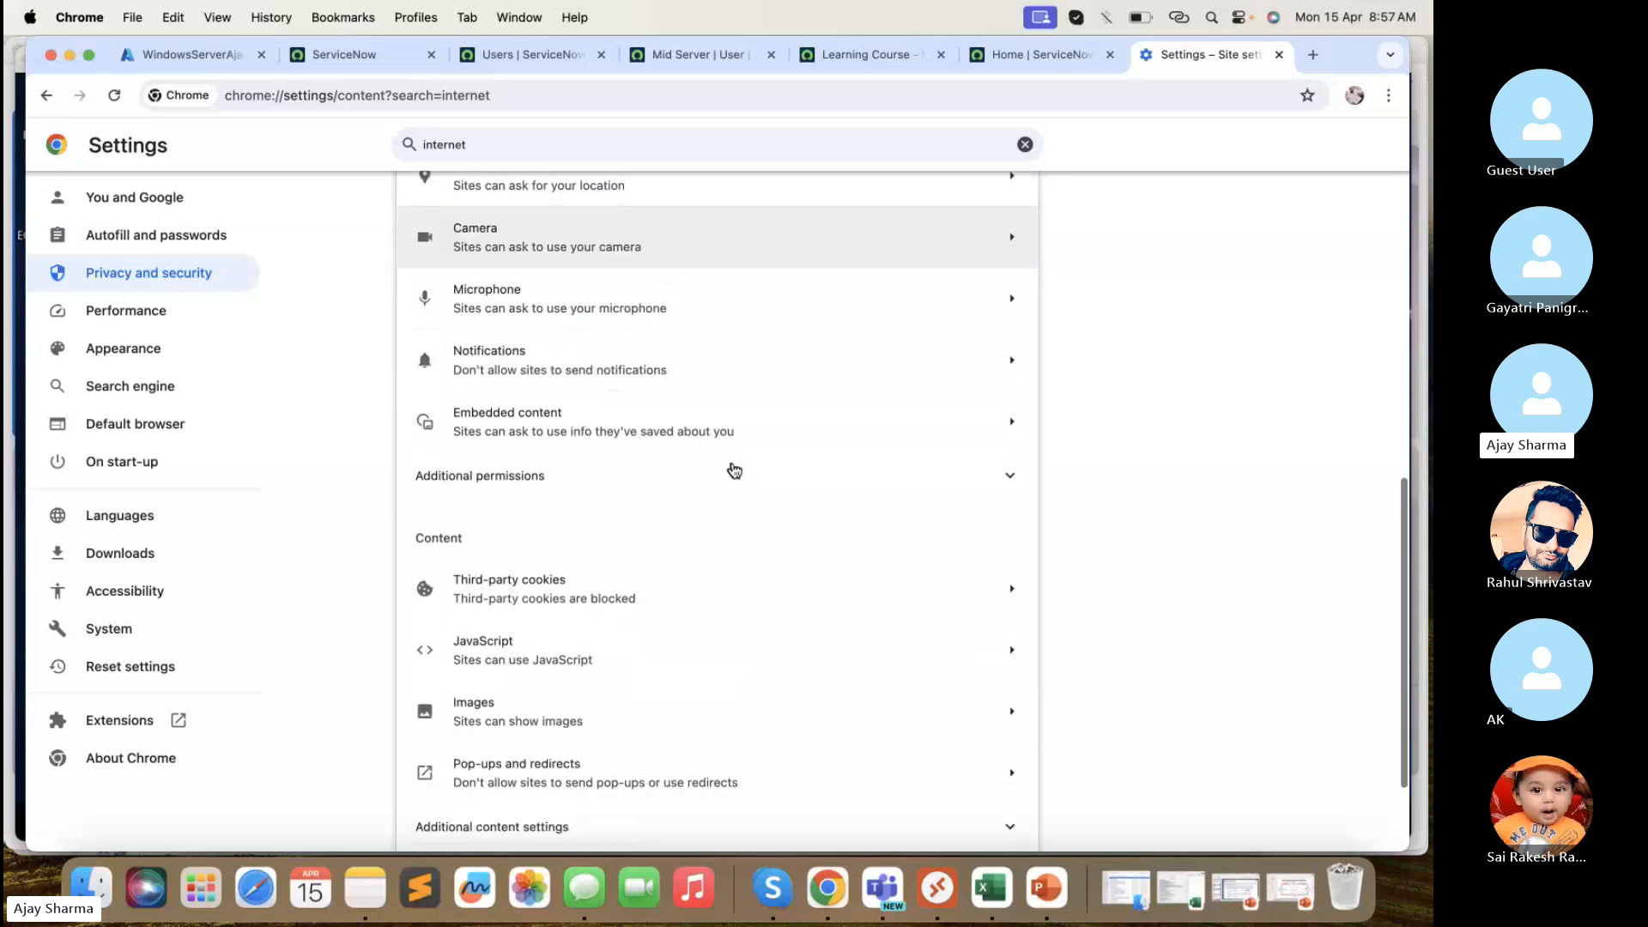
pyautogui.scroll(-2, 733, 469)
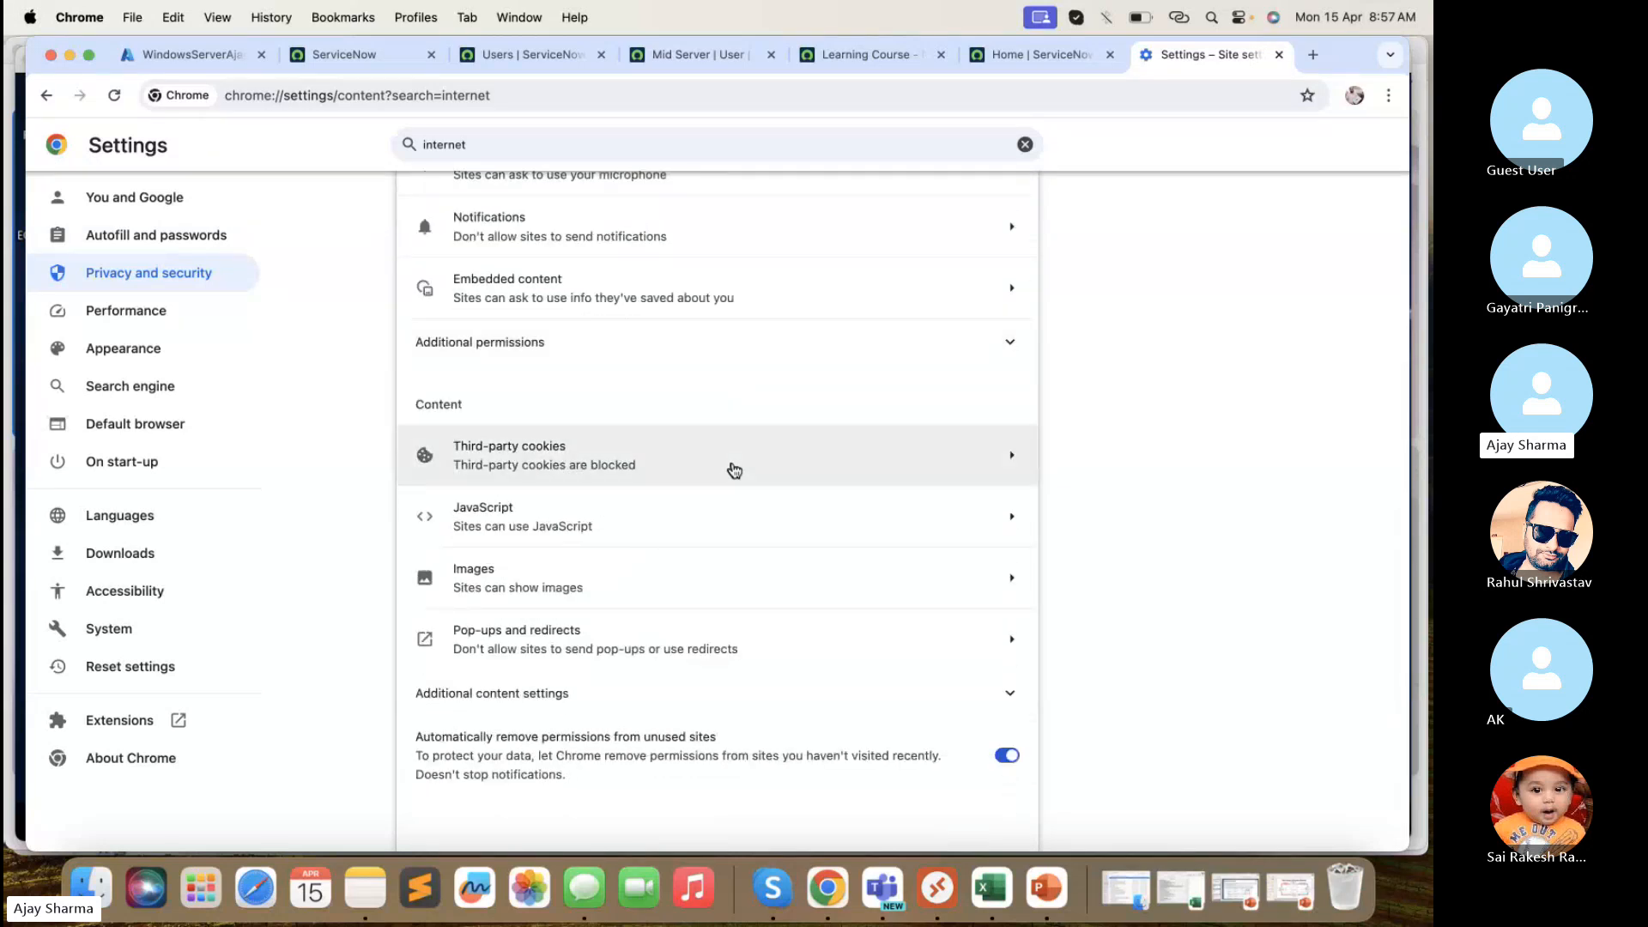
pyautogui.scroll(10, 734, 469)
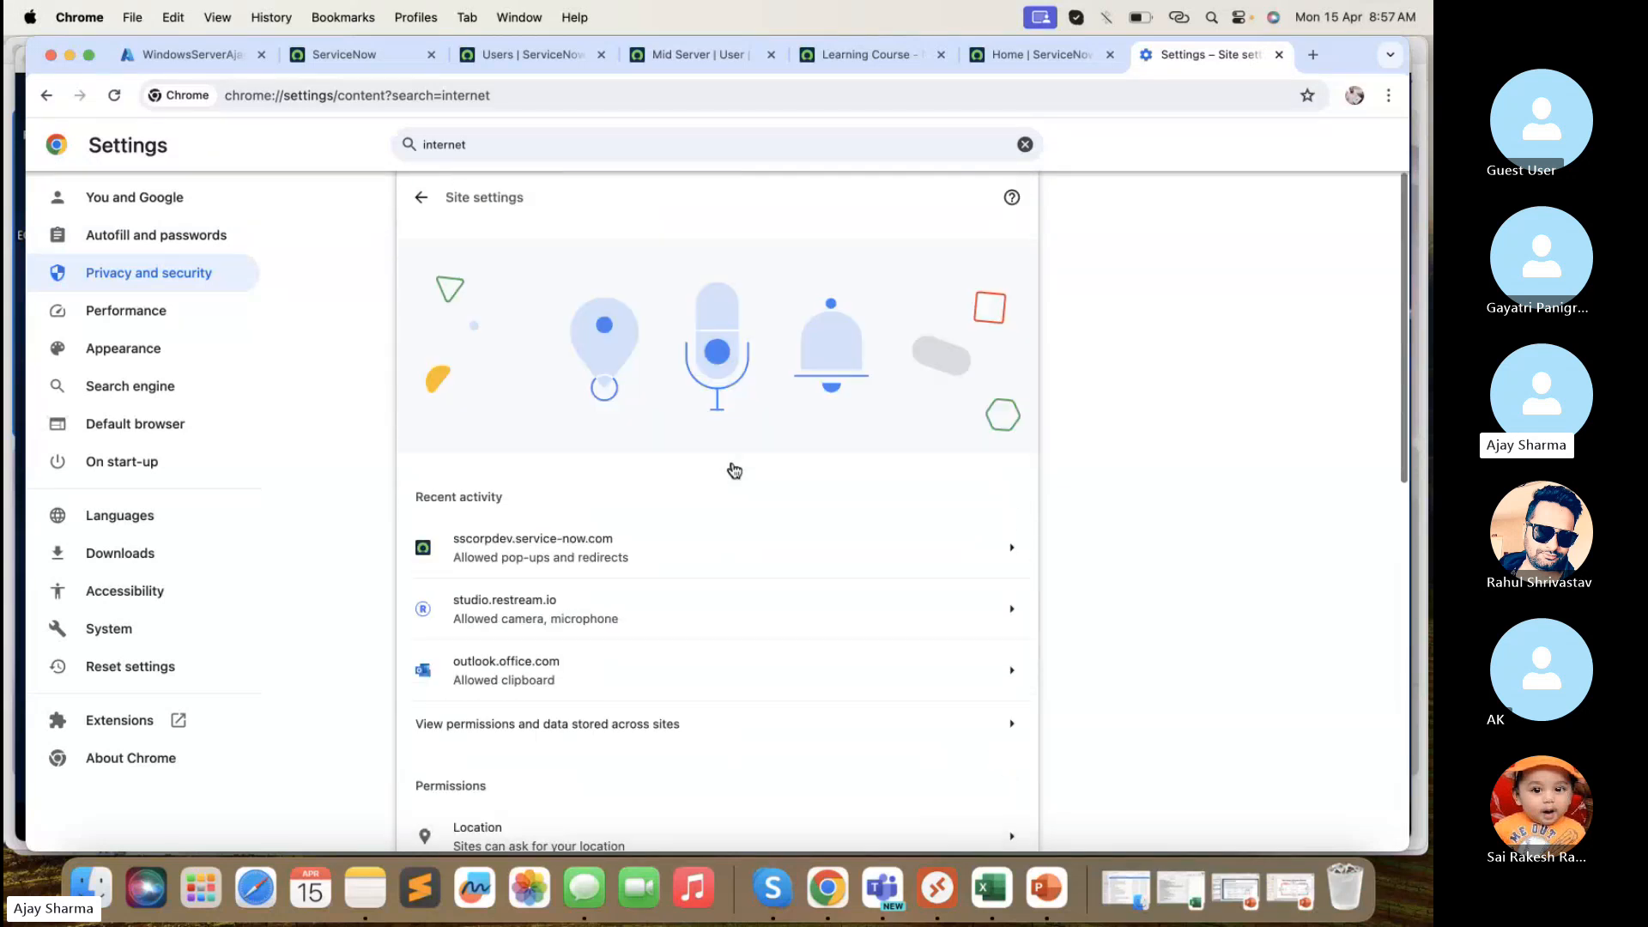
pyautogui.click(1279, 55)
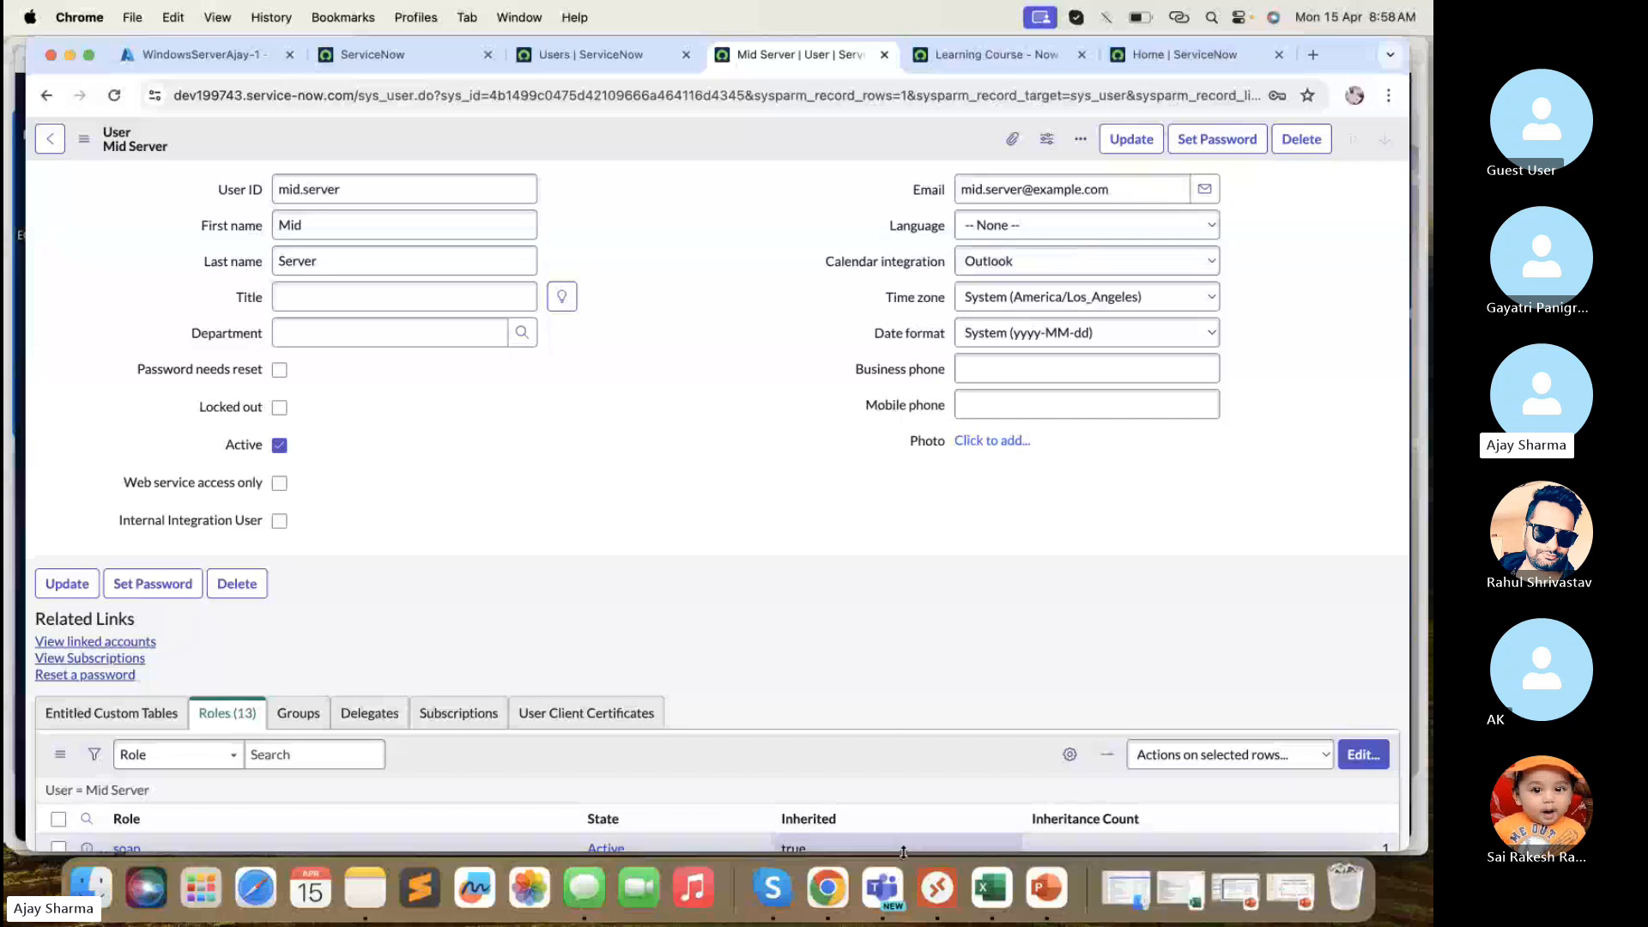
# - Switch to the Remote Desktop session and bring the MID Server download page in Chrome forward
pyautogui.click(937, 889)
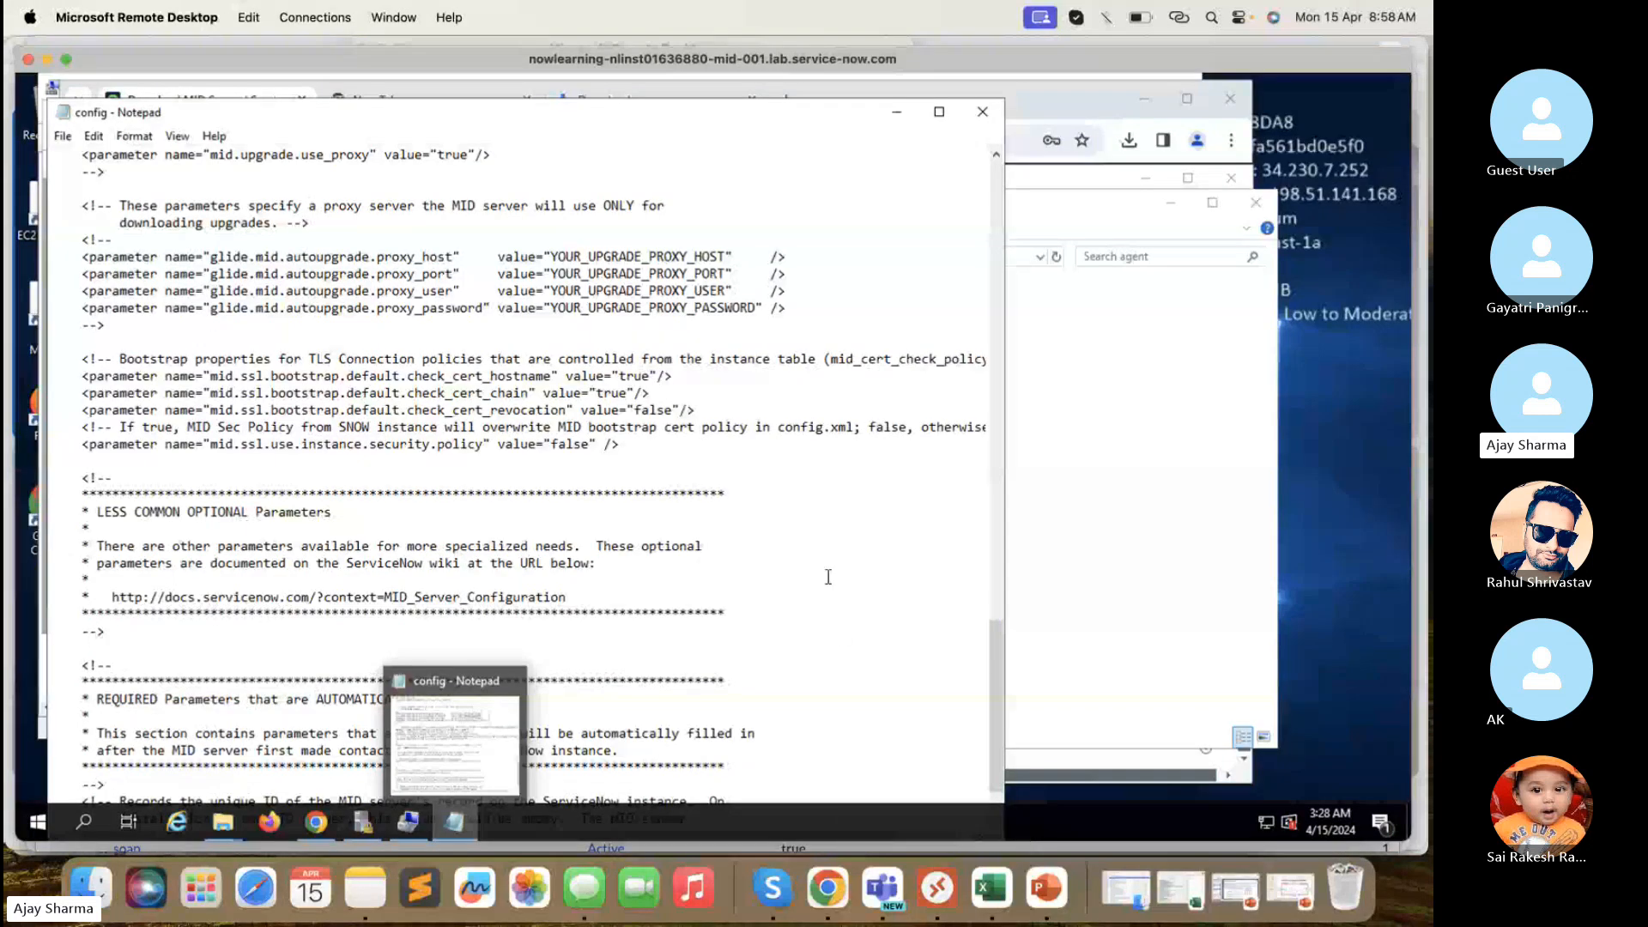
pyautogui.click(1187, 318)
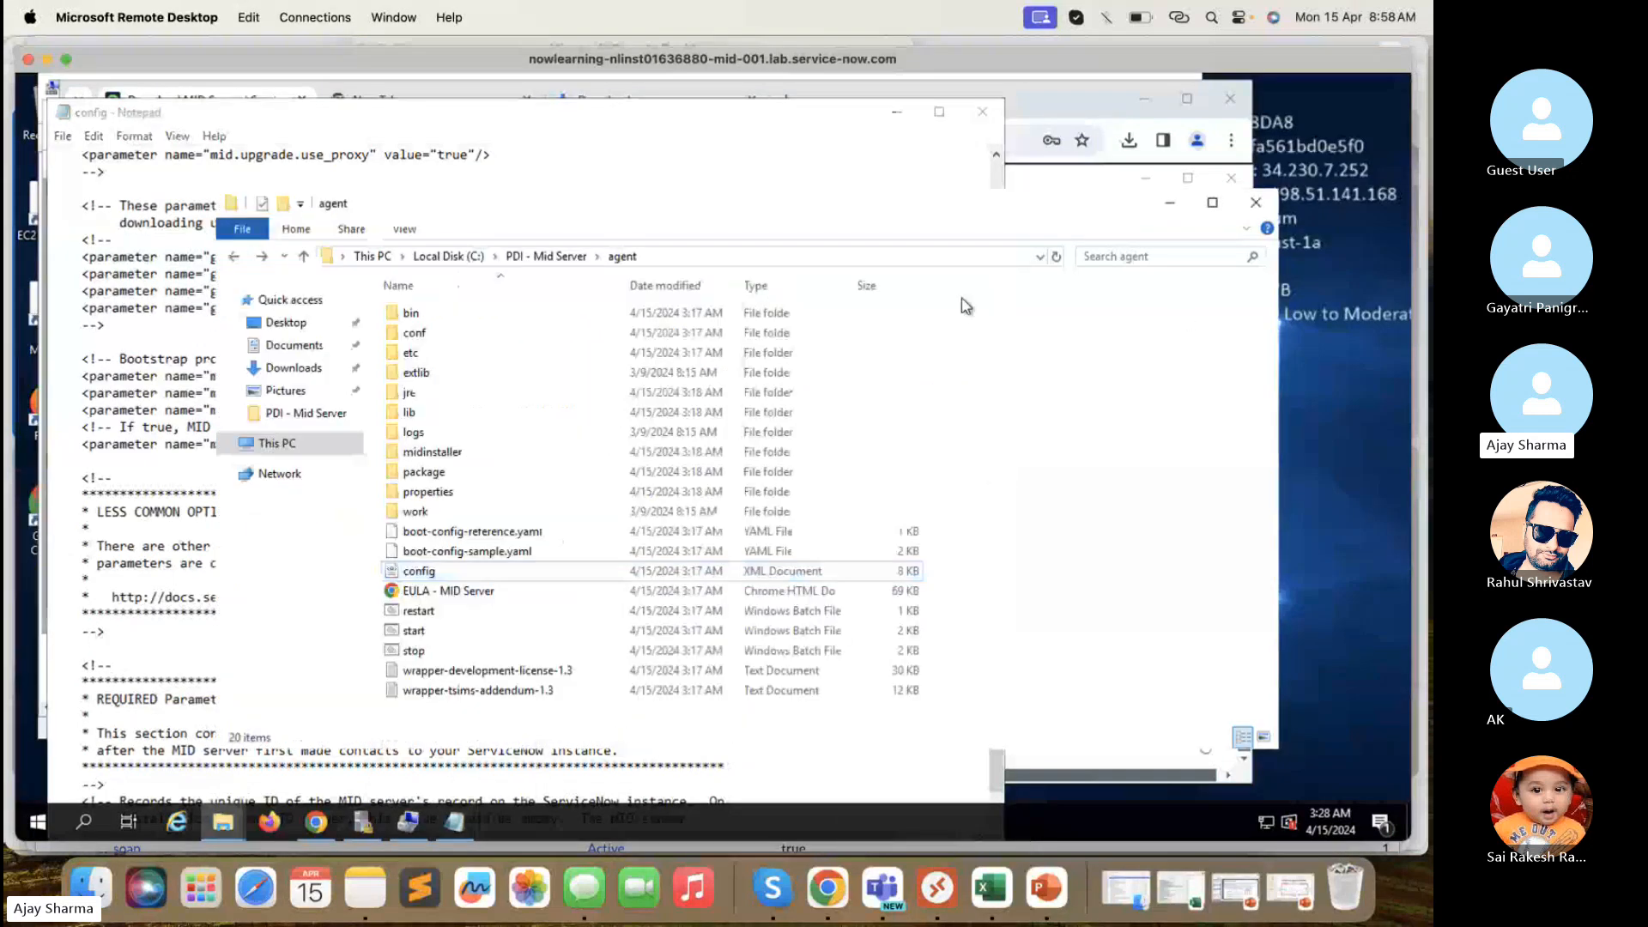
pyautogui.click(319, 822)
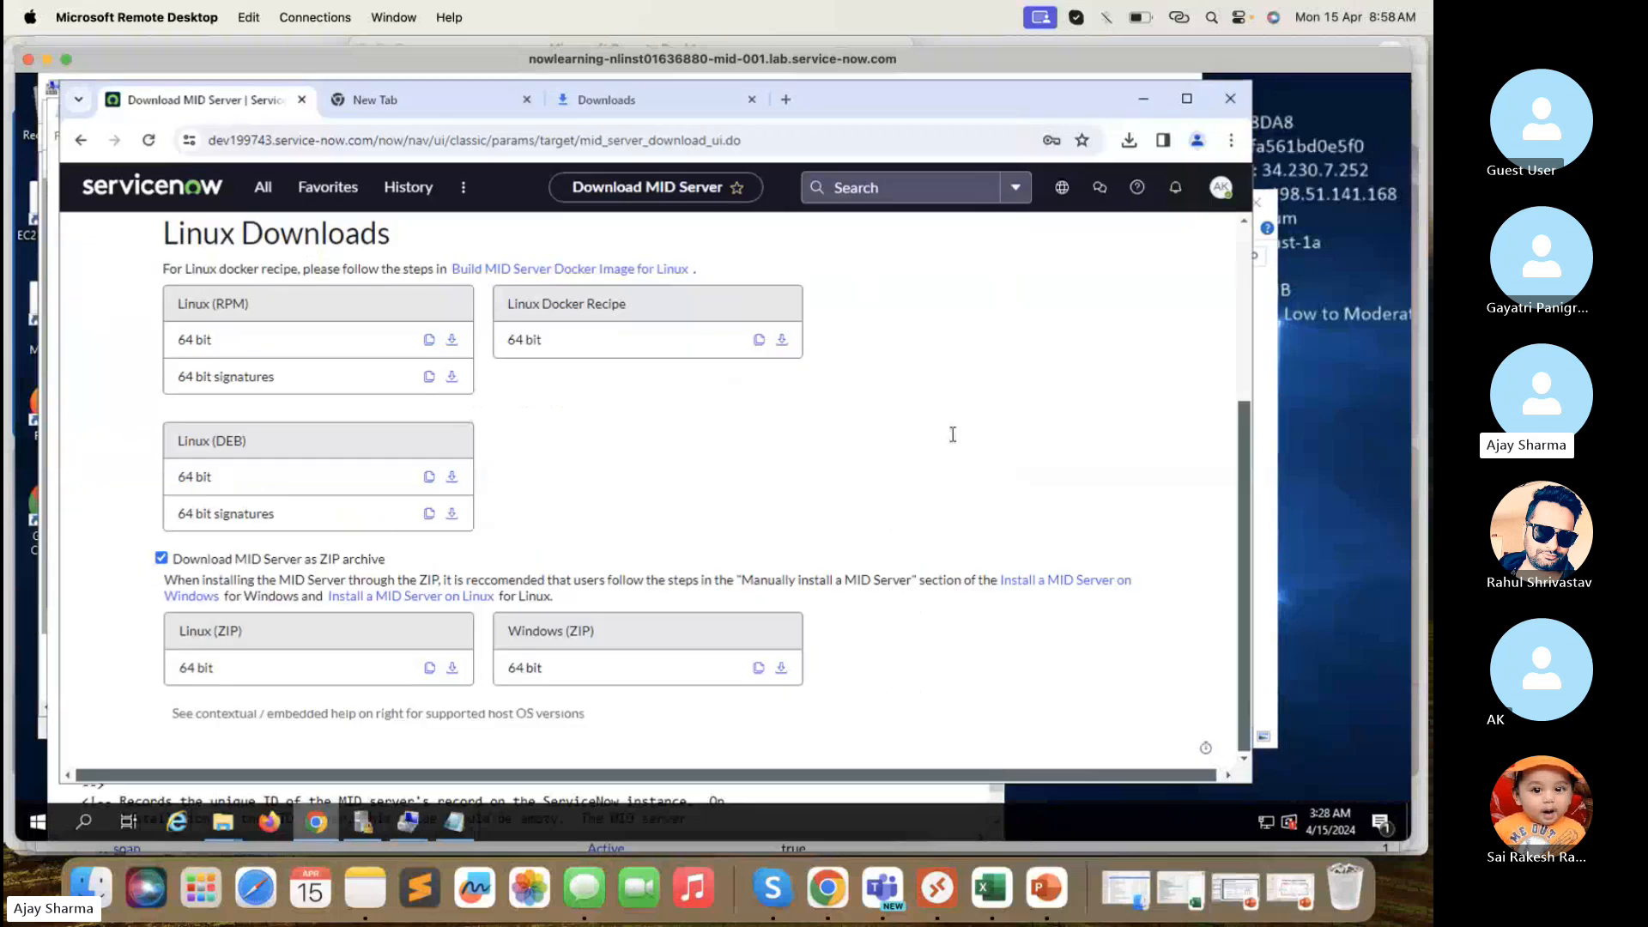
# - Open Chrome Settings, search 'proxy', and launch the server's proxy settings
pyautogui.click(1230, 140)
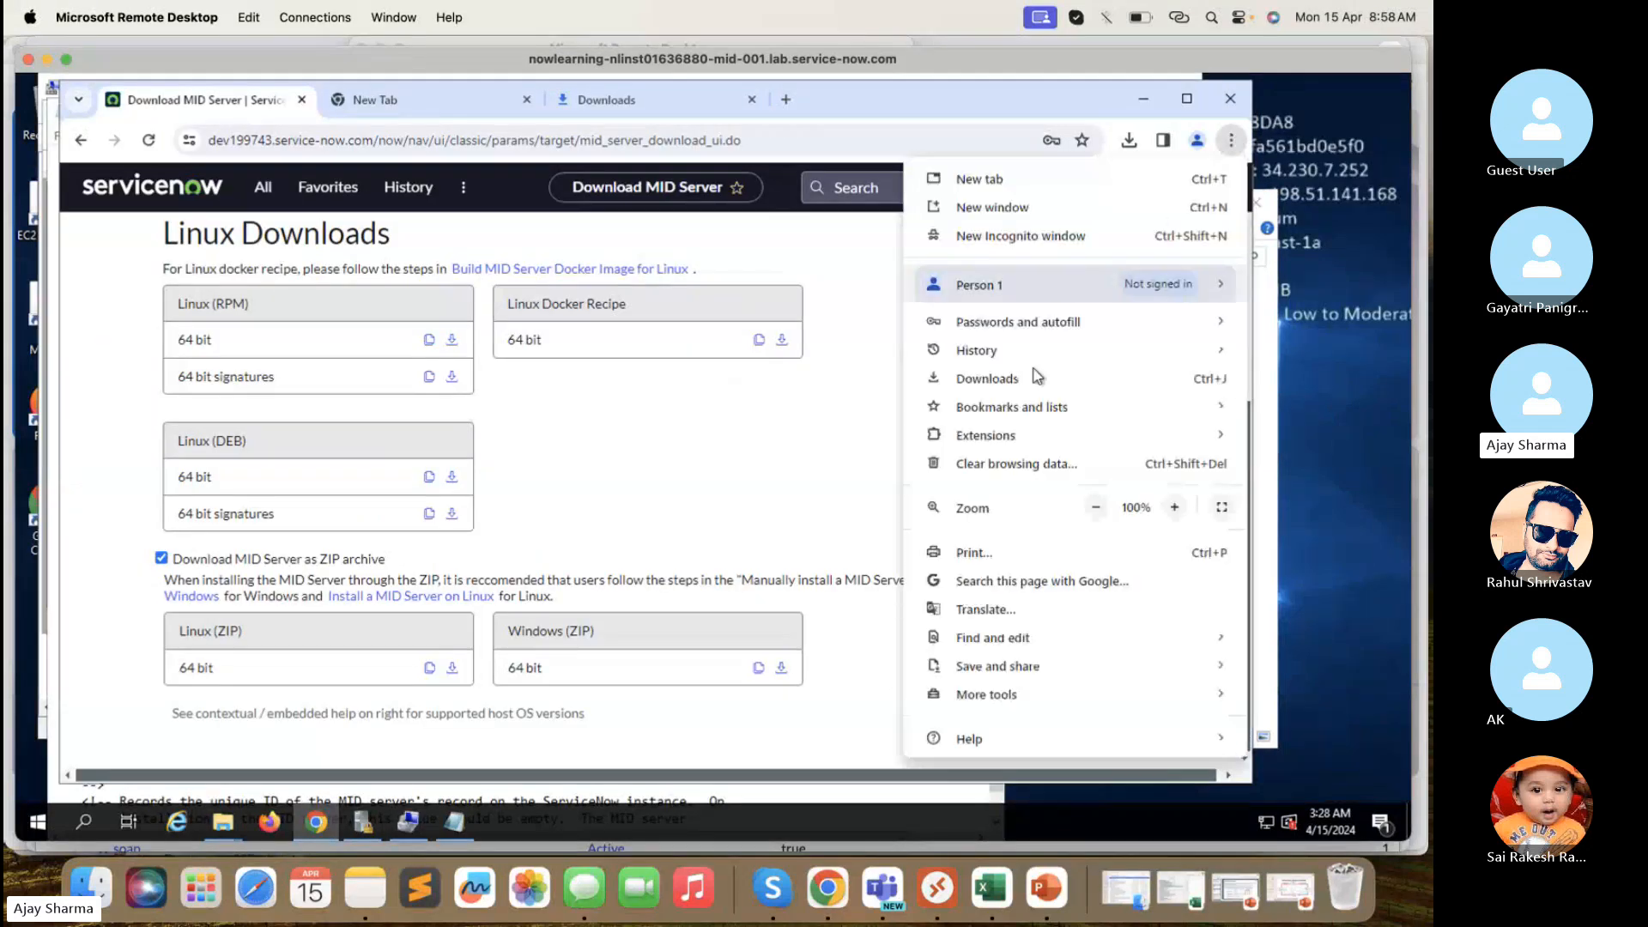
pyautogui.scroll(-1, 1013, 639)
pyautogui.moveTo(1017, 618)
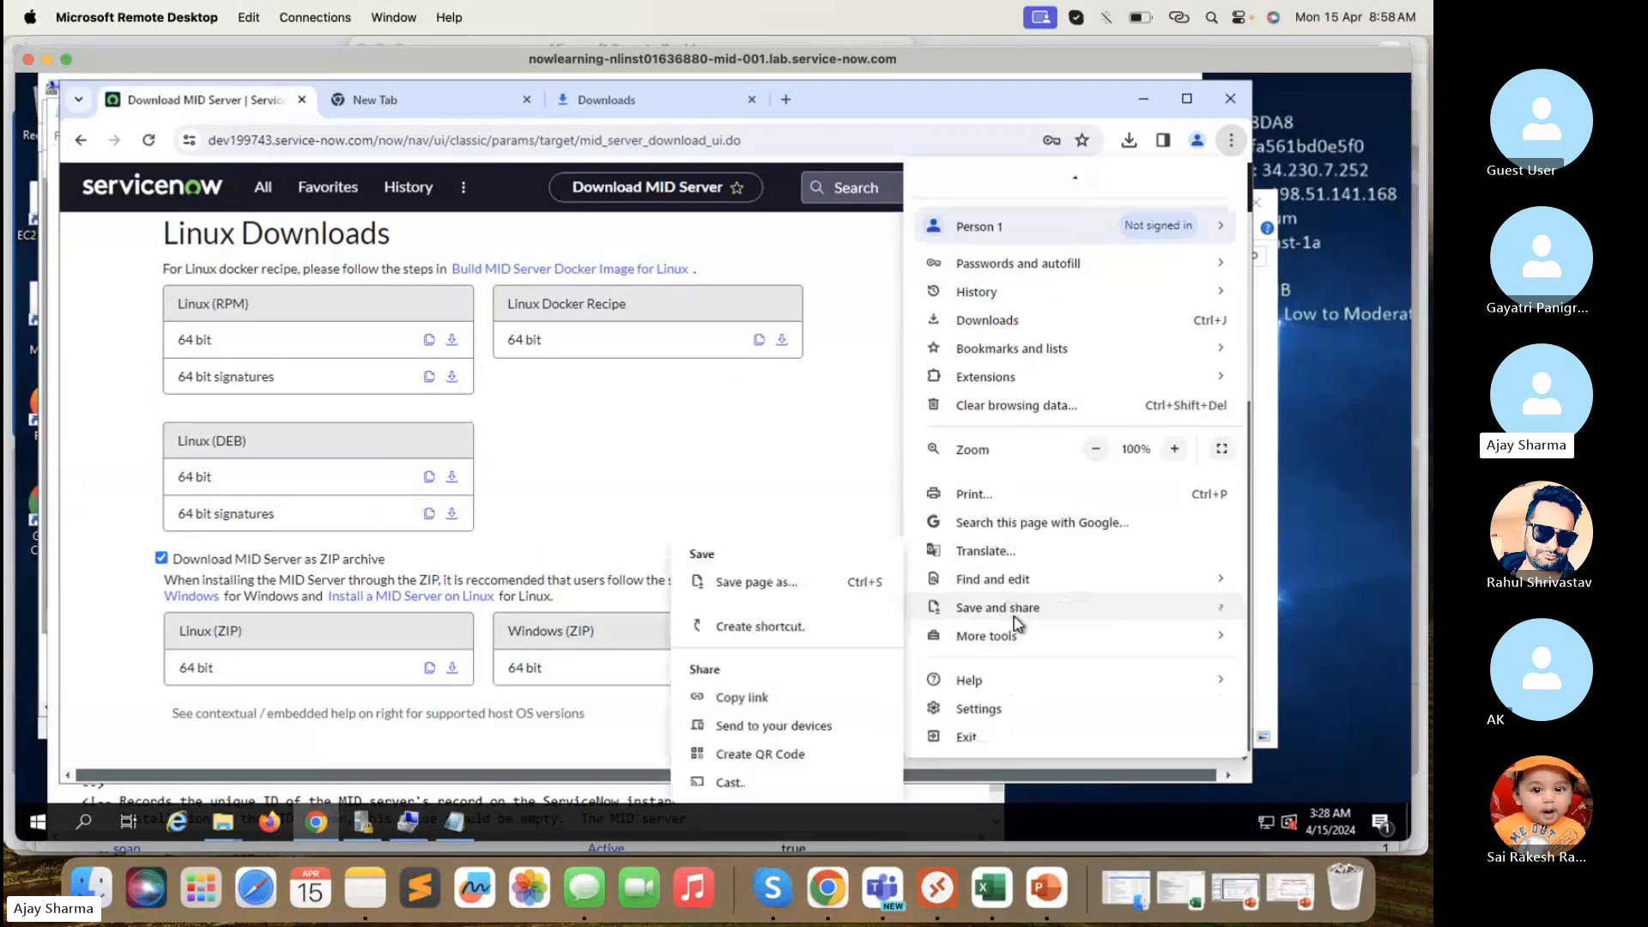
pyautogui.click(979, 708)
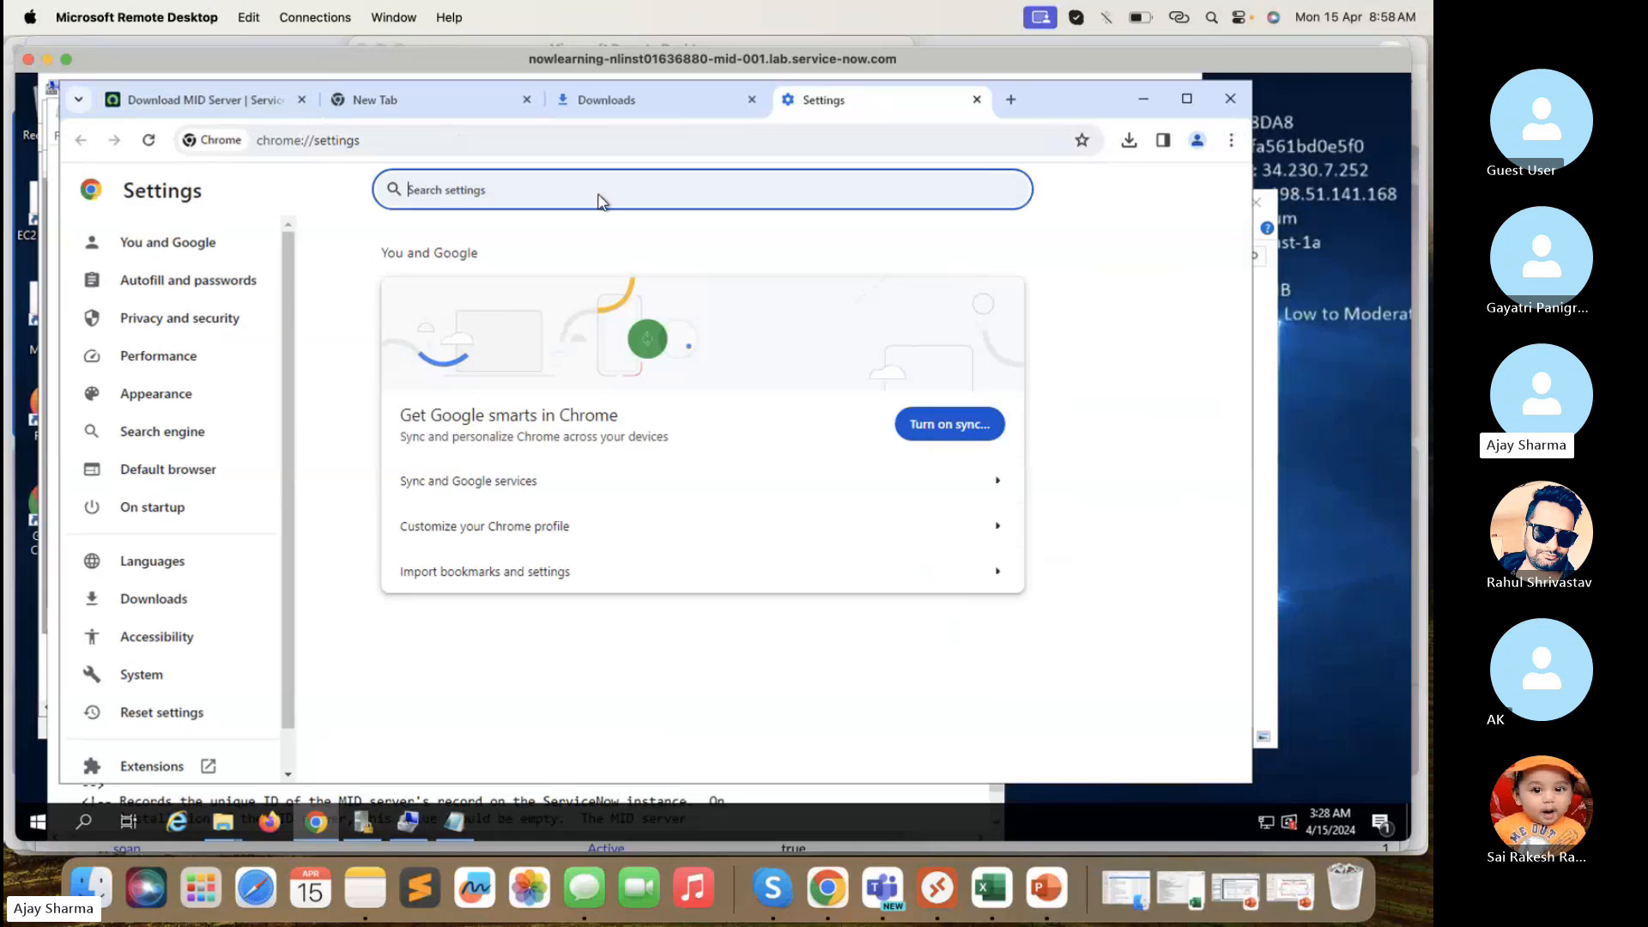
pyautogui.write('prox')
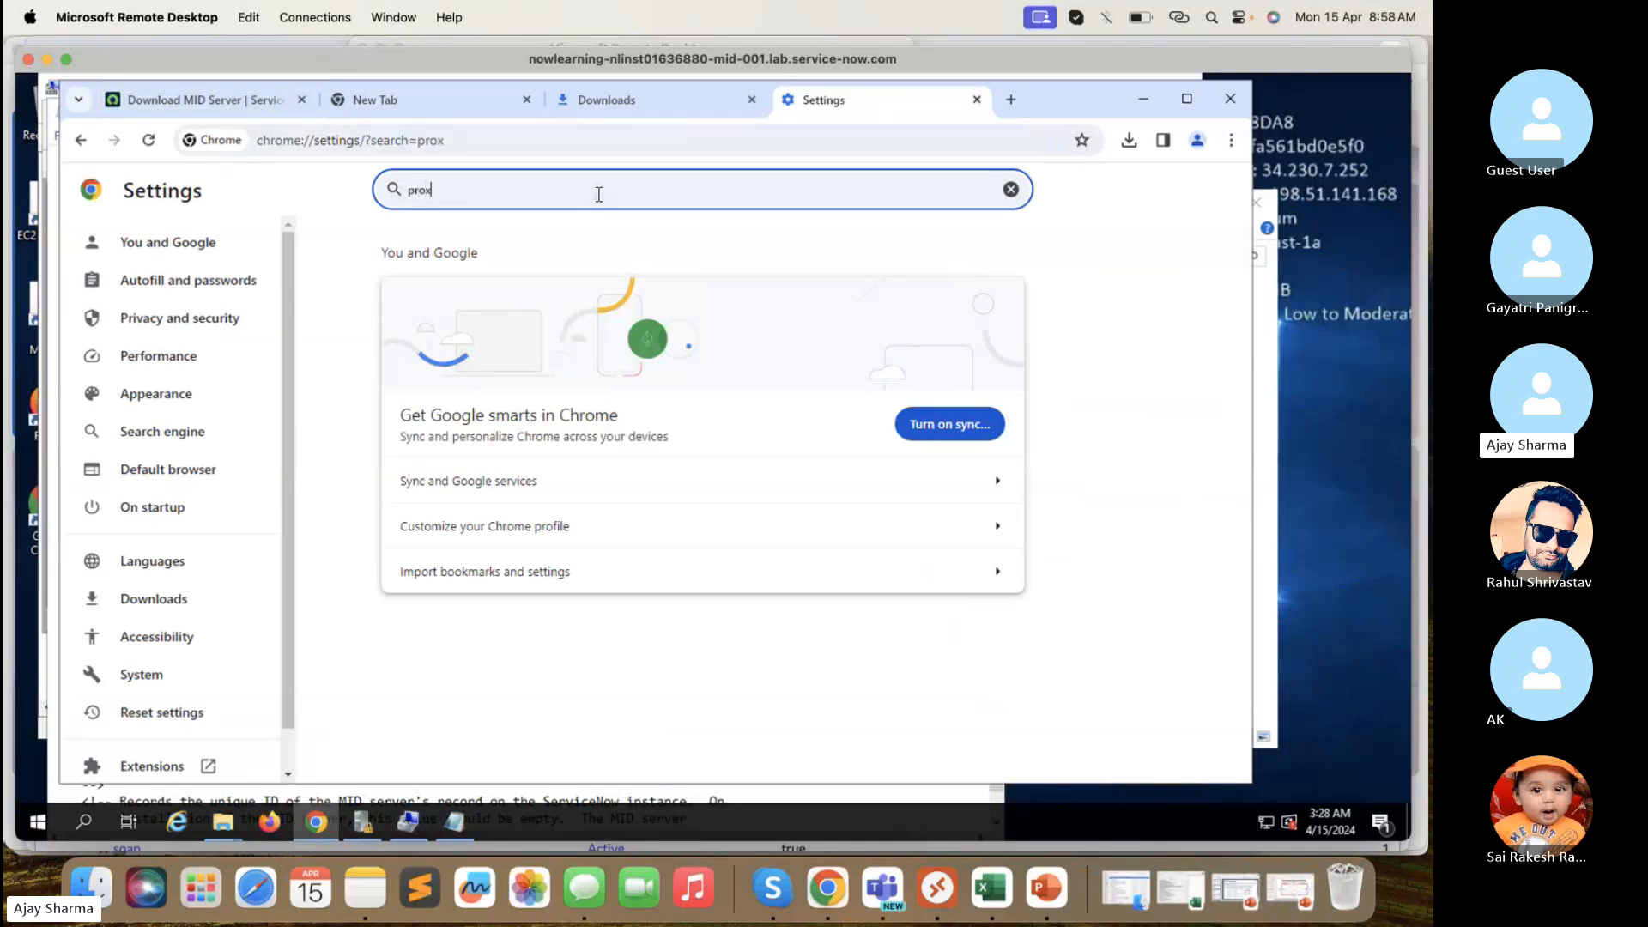
pyautogui.write('y')
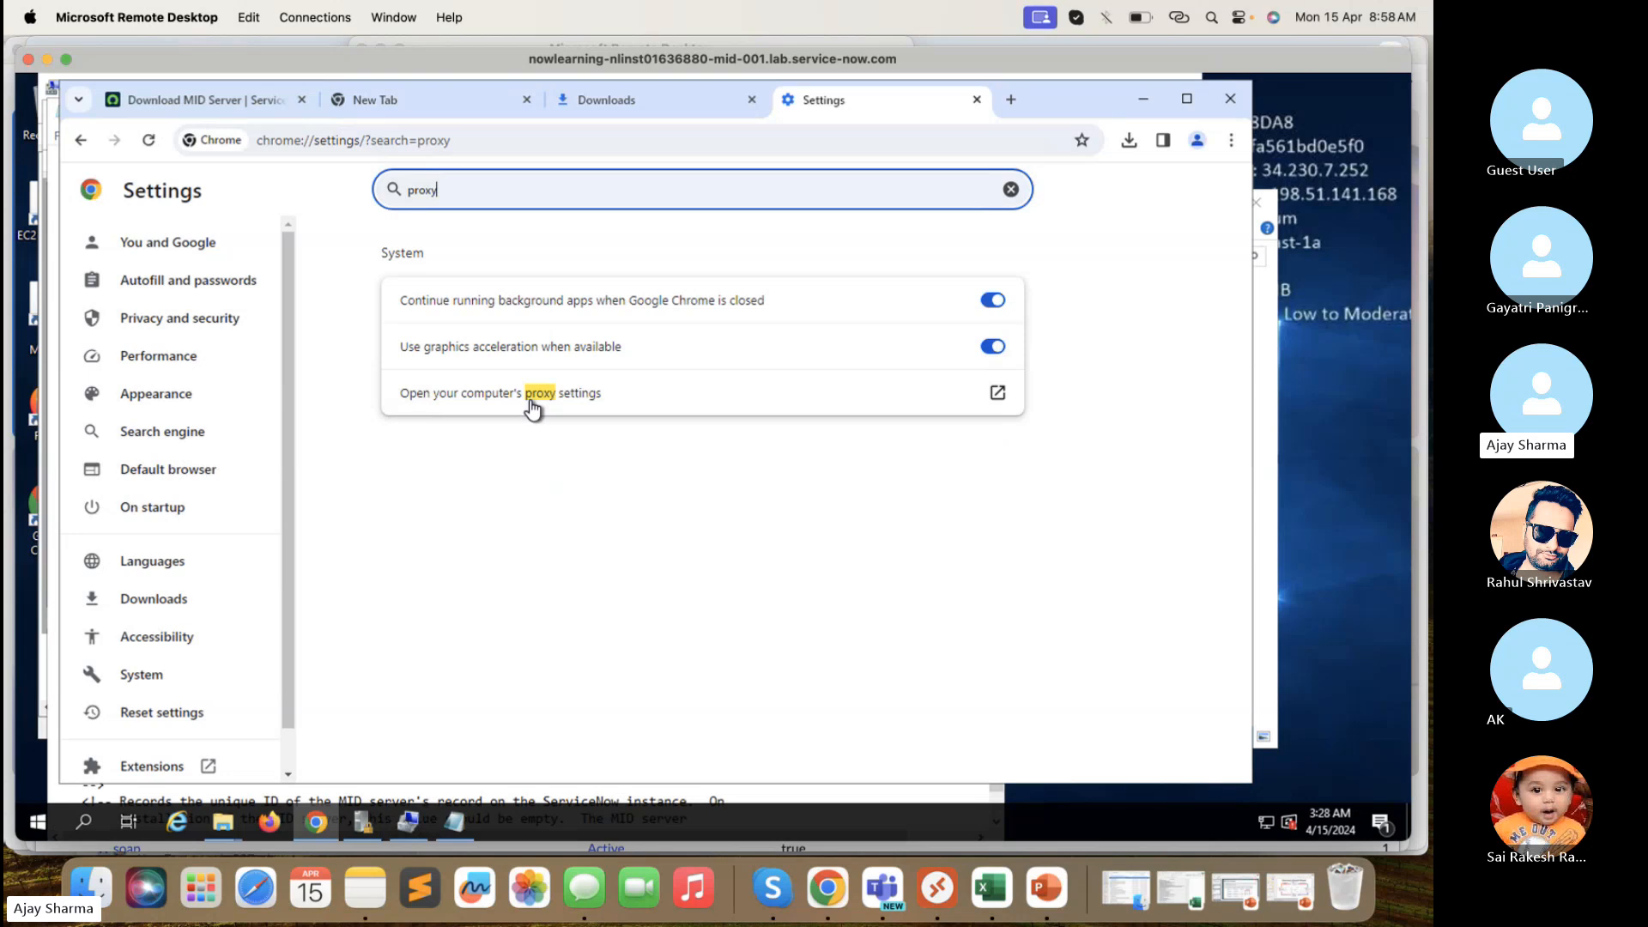
pyautogui.click(532, 405)
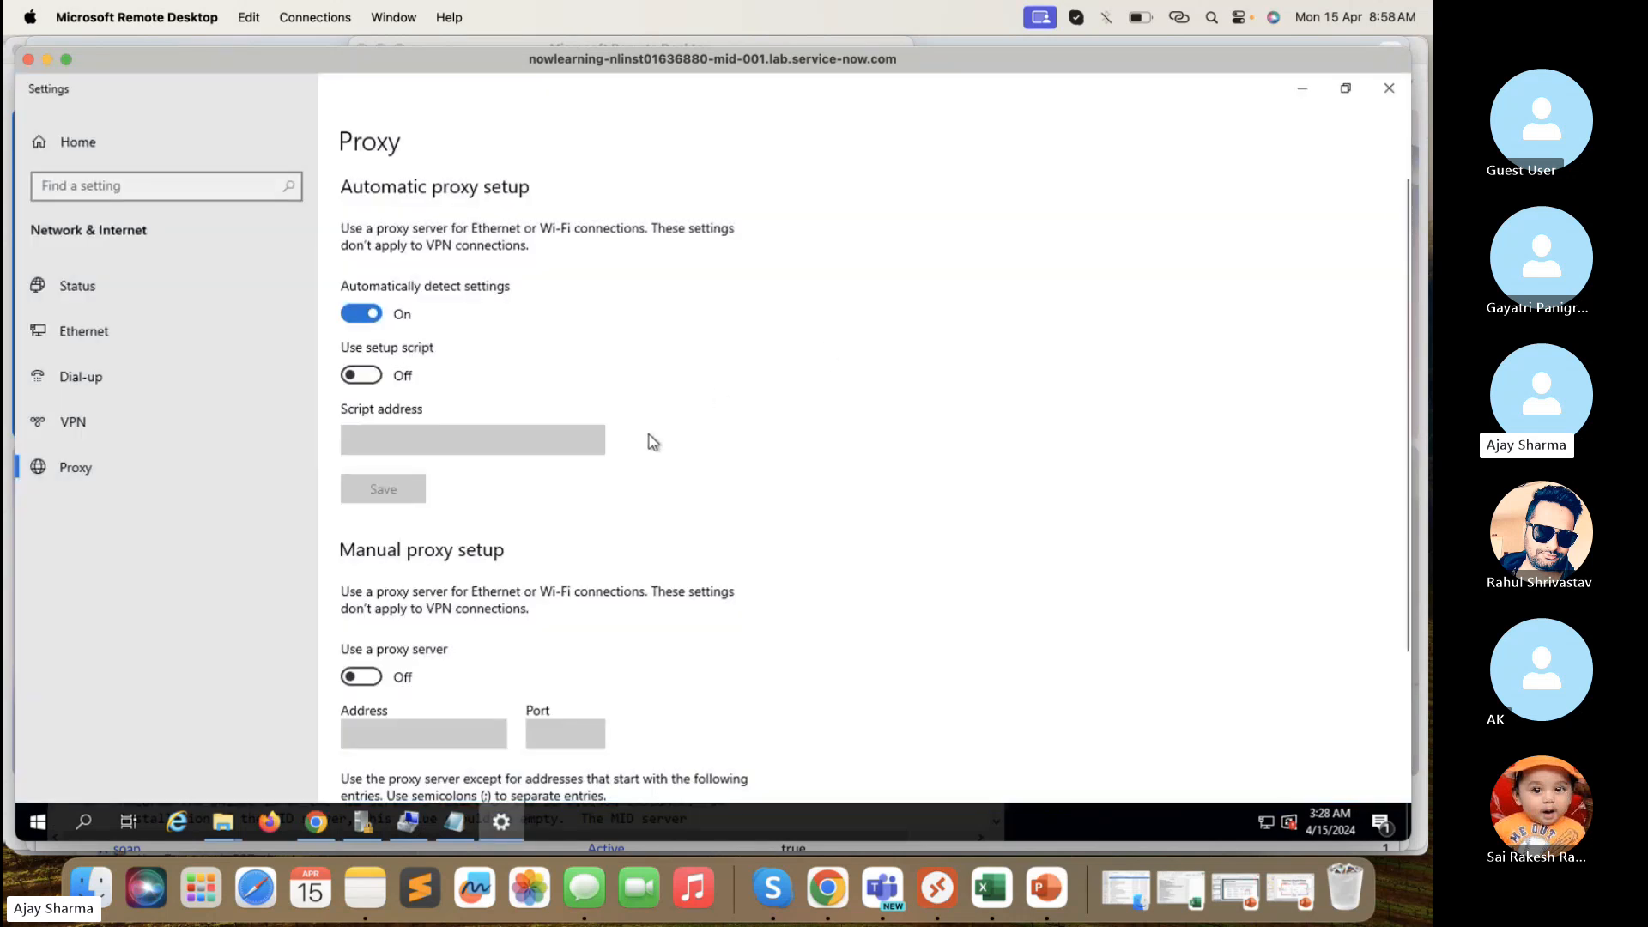
# - Turn 'Use a proxy server' on in Windows Proxy settings, leaving Address and Port blank
pyautogui.scroll(-2, 649, 438)
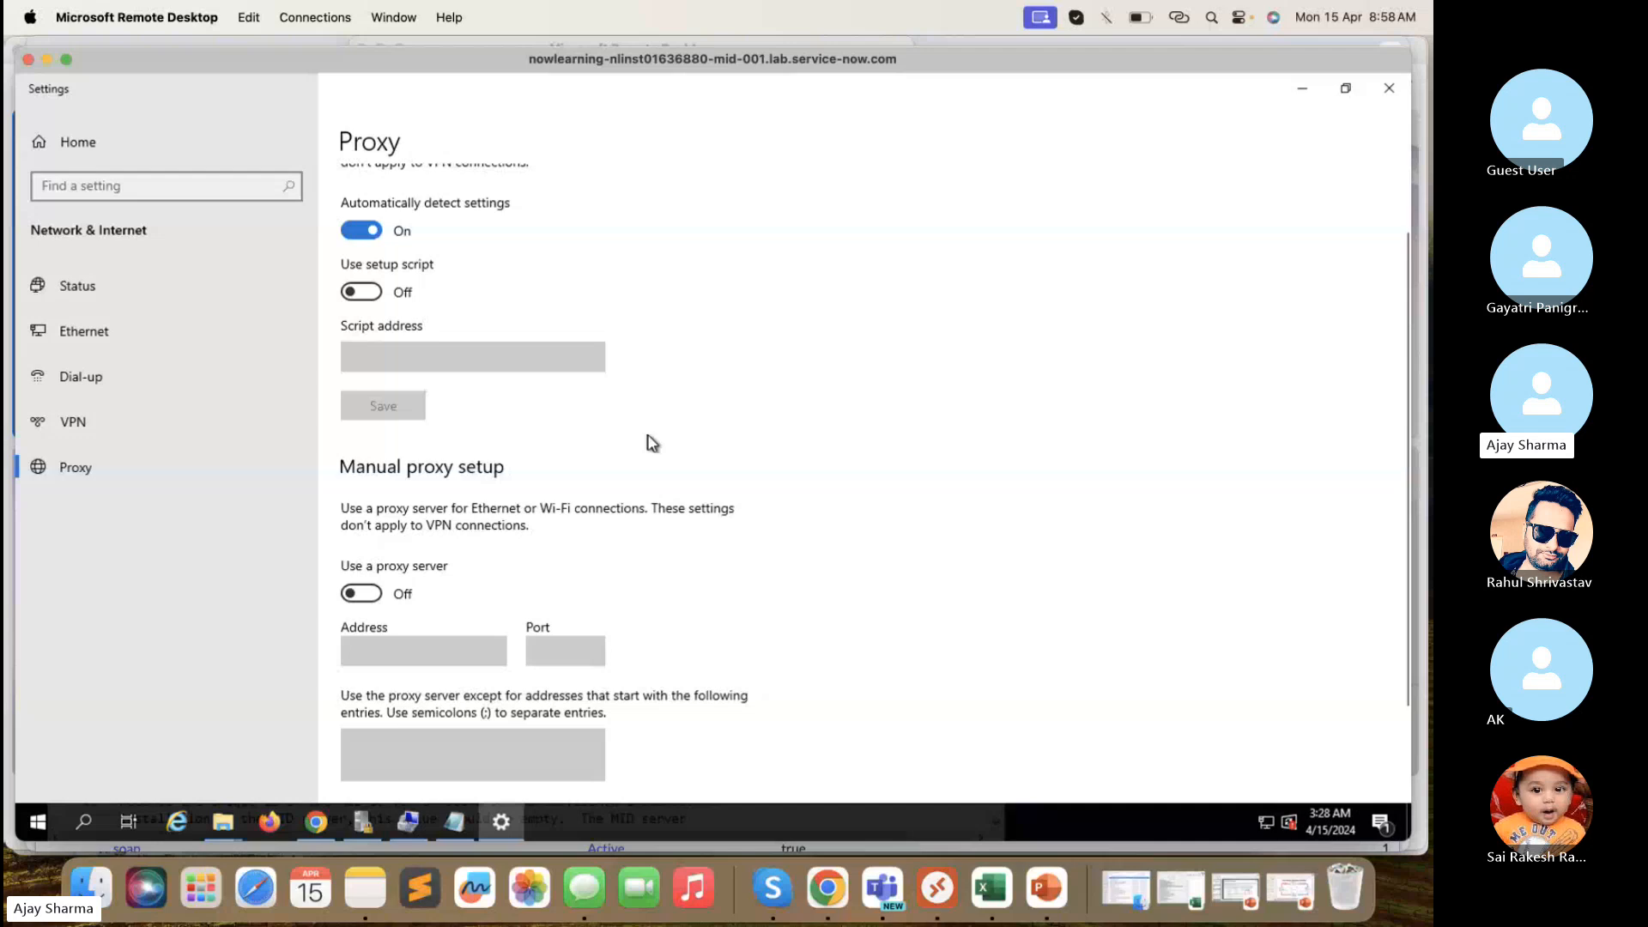
pyautogui.scroll(-3, 652, 443)
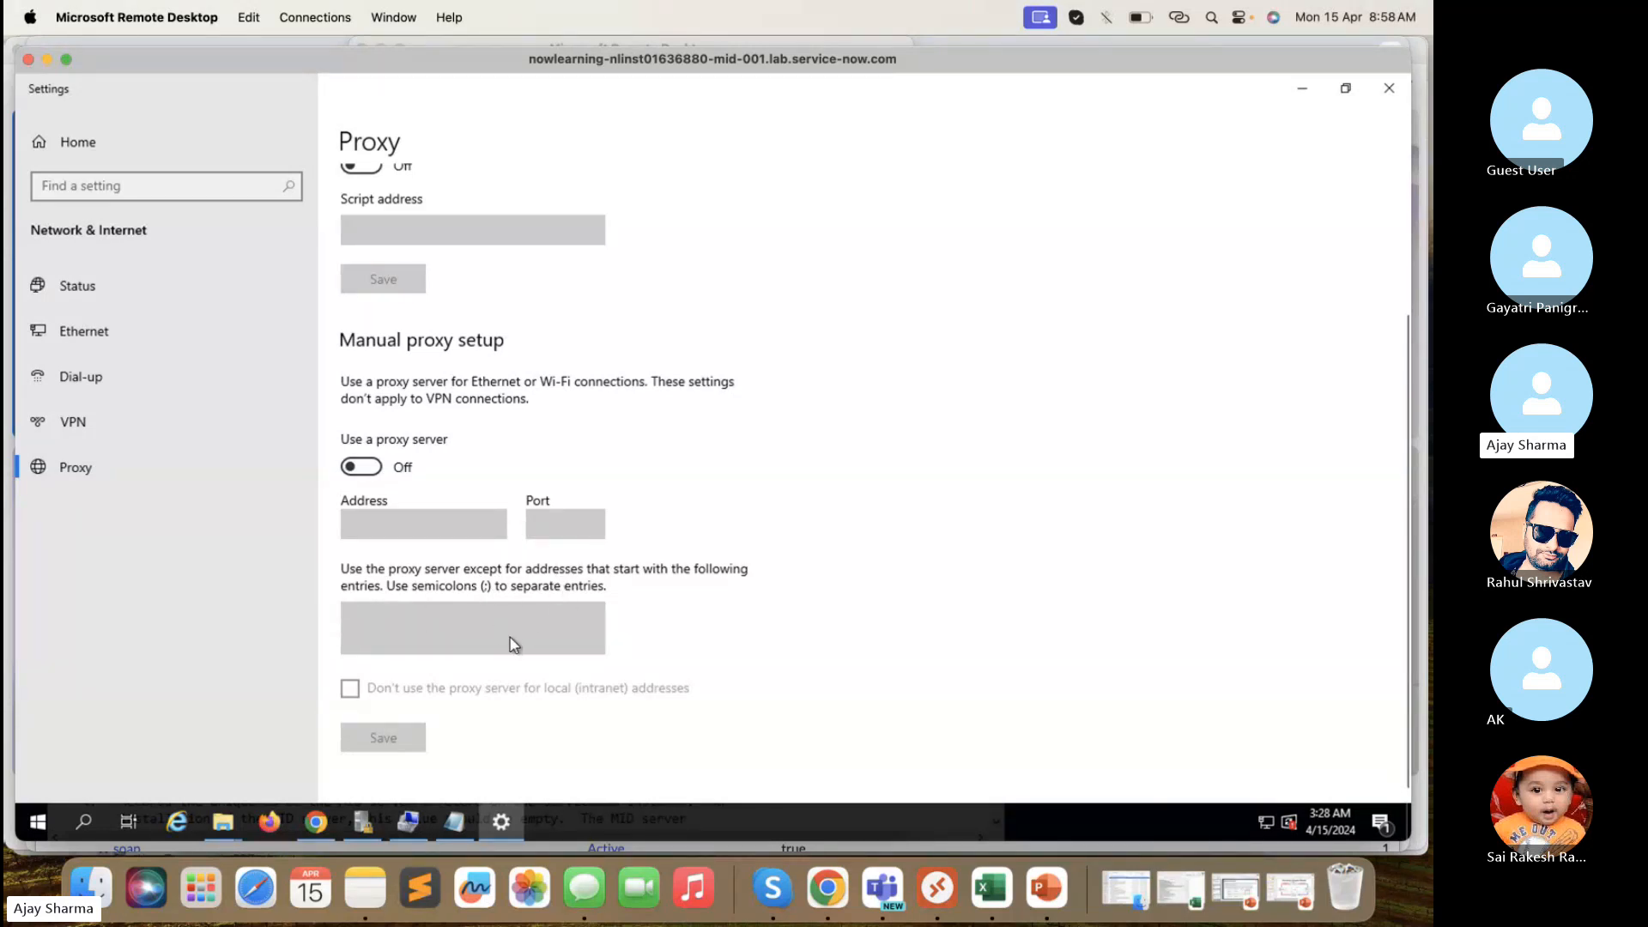
pyautogui.scroll(2, 481, 644)
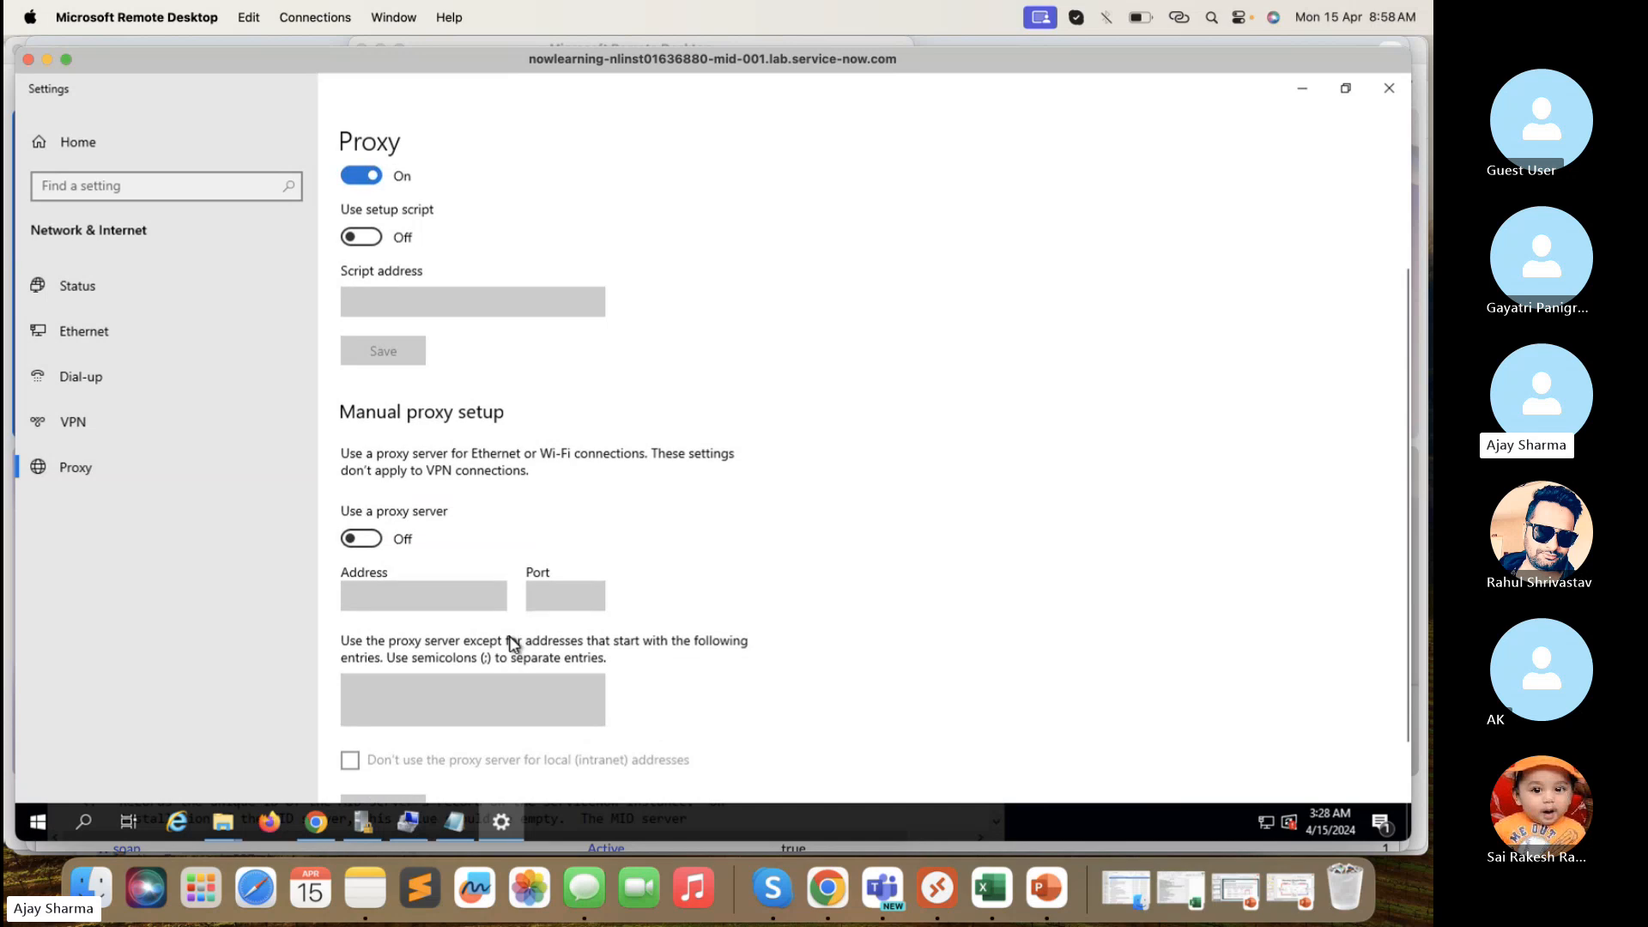
pyautogui.click(360, 540)
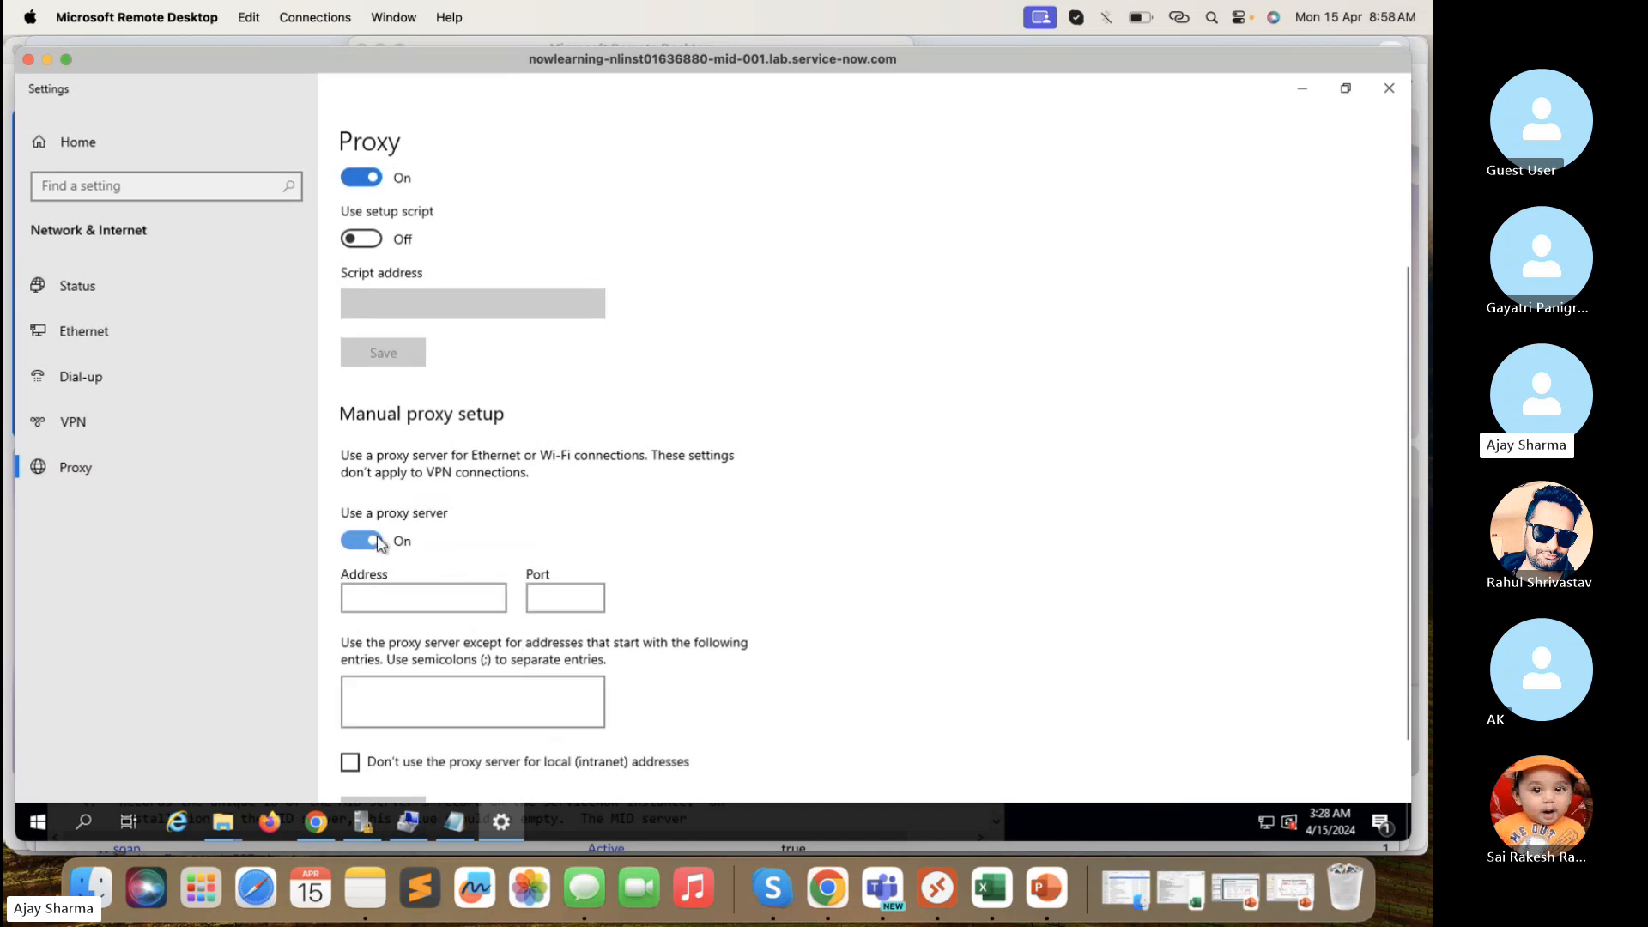
pyautogui.click(392, 594)
pyautogui.click(547, 600)
pyautogui.scroll(-1, 498, 629)
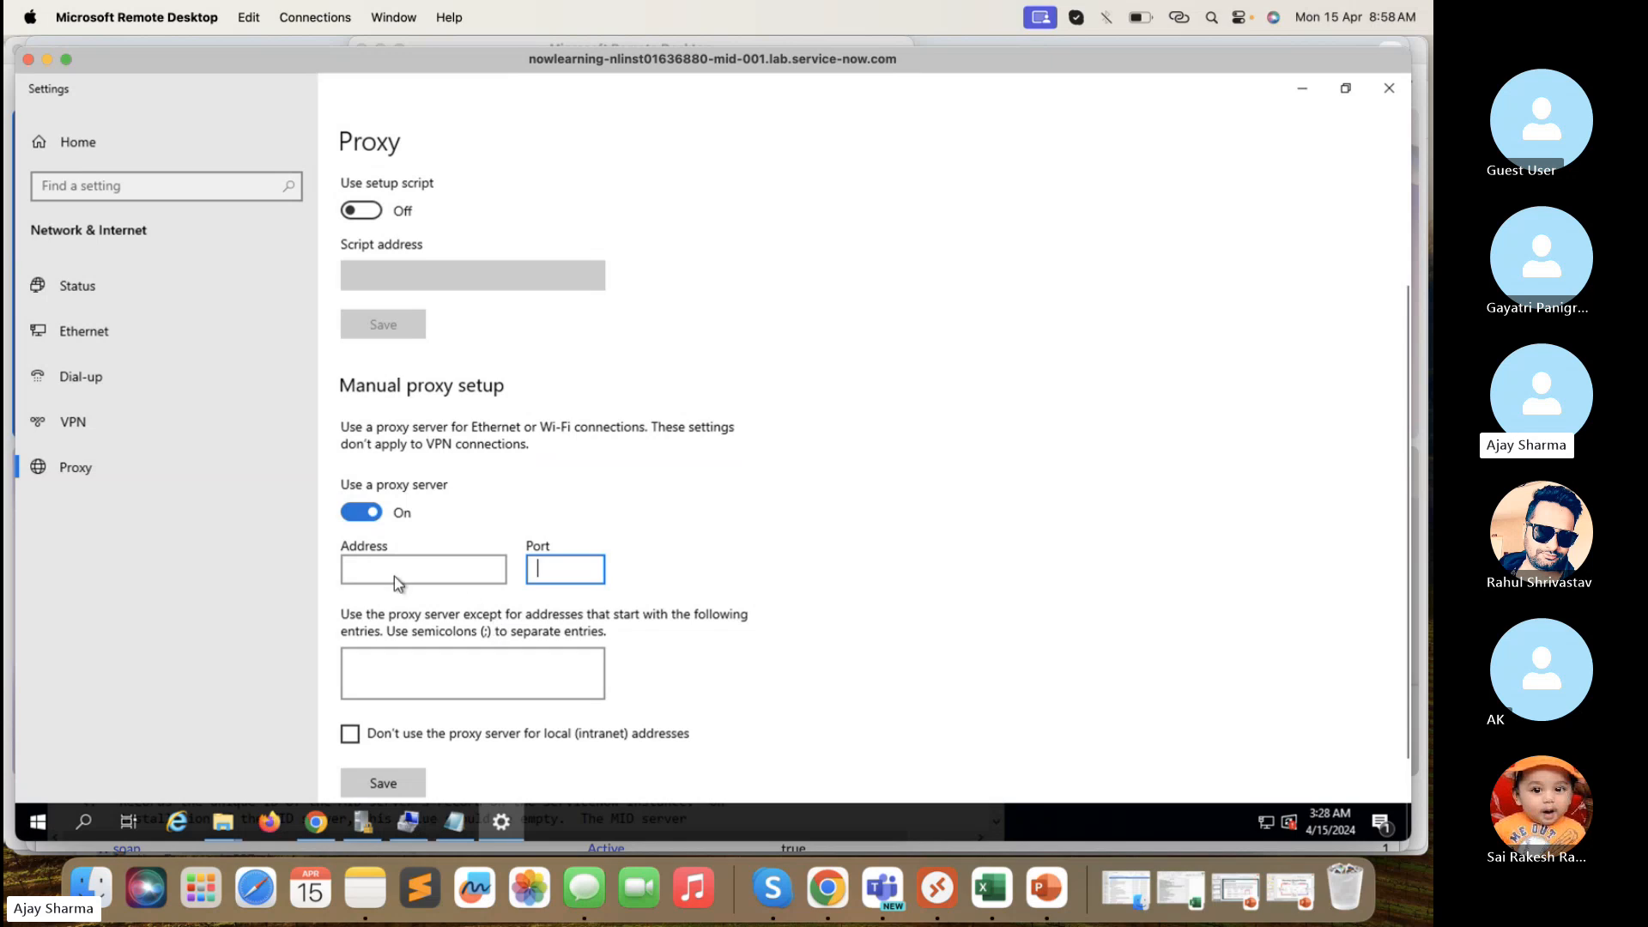
pyautogui.scroll(-1, 453, 561)
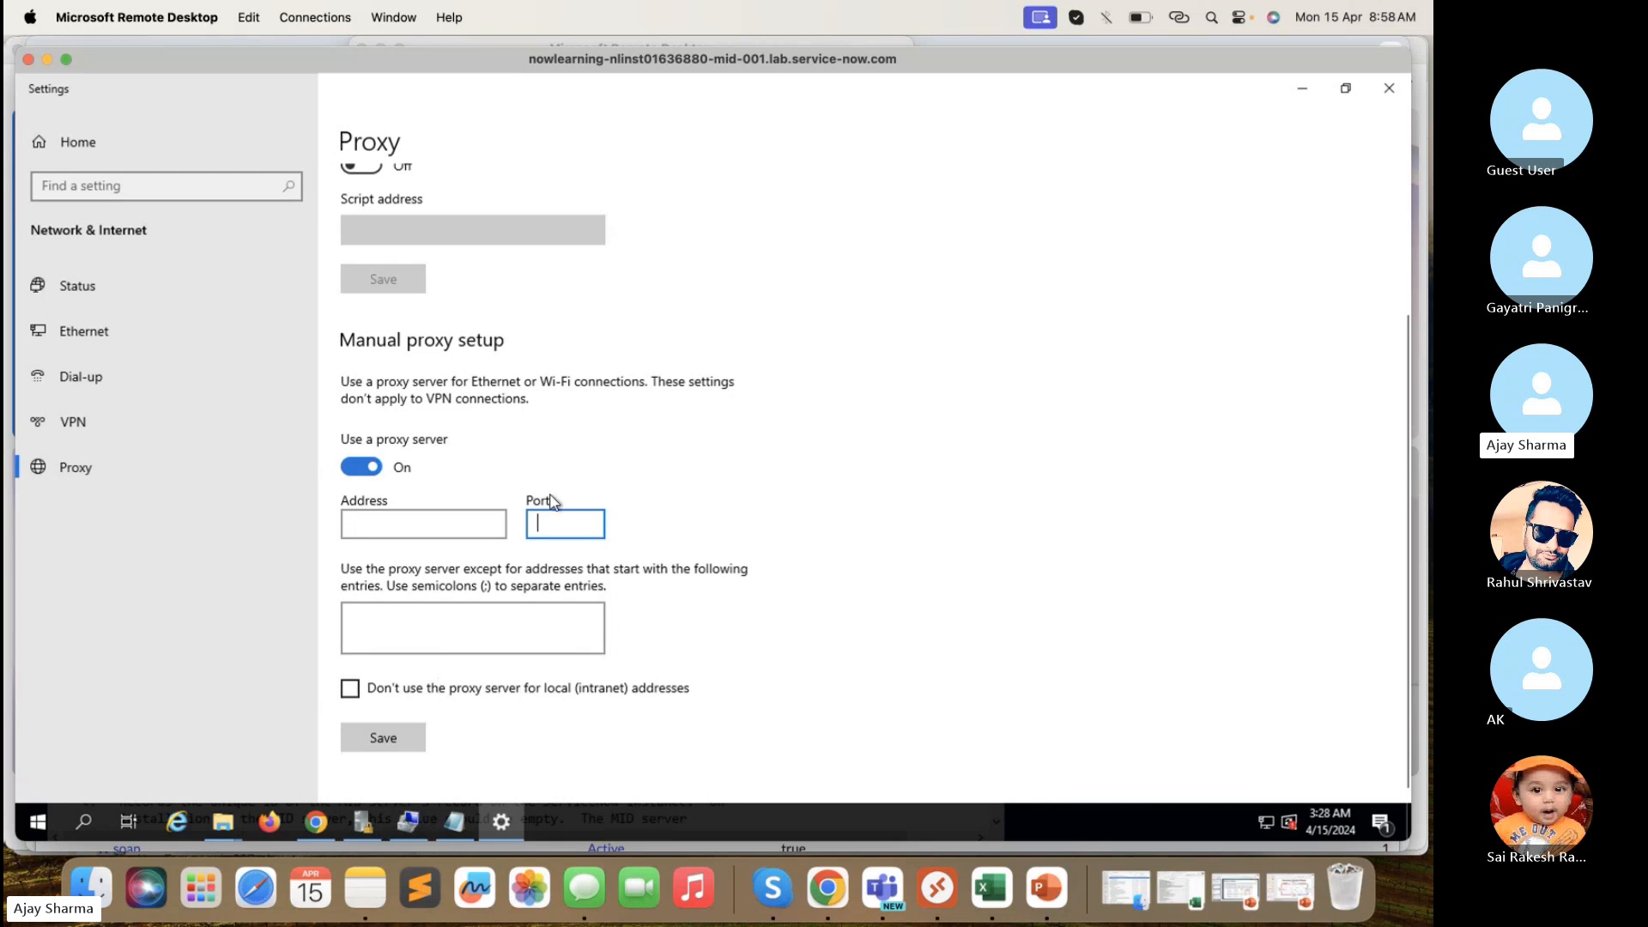
pyautogui.scroll(3, 549, 502)
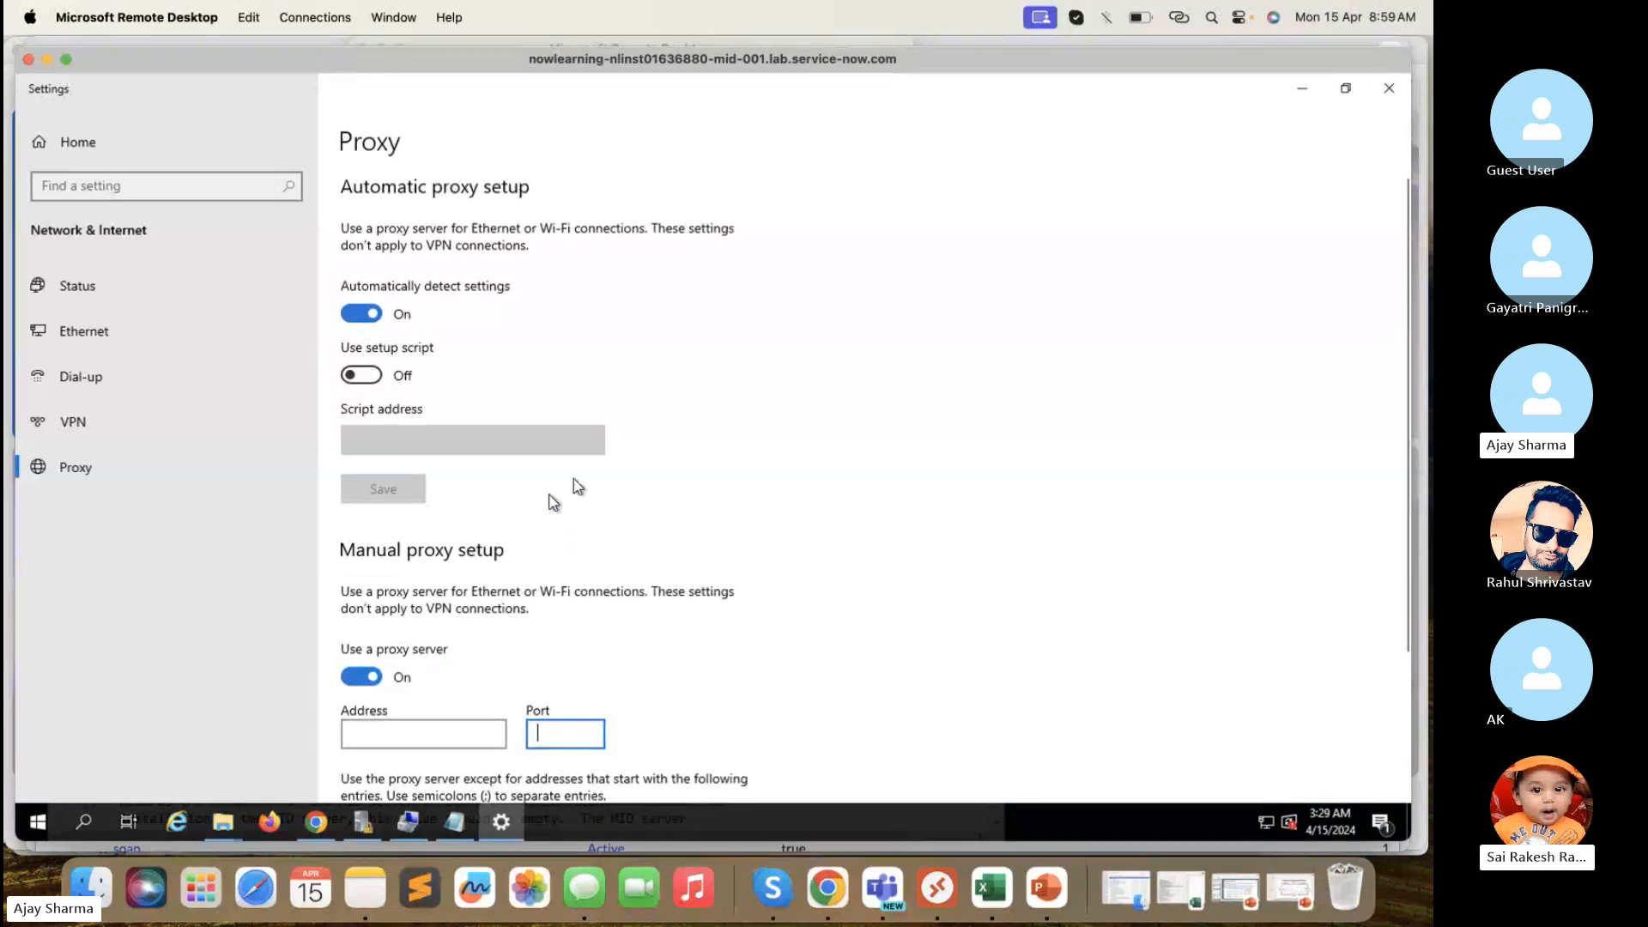
# - Close Windows Settings and bring the Notepad config file back to the front
pyautogui.click(1391, 89)
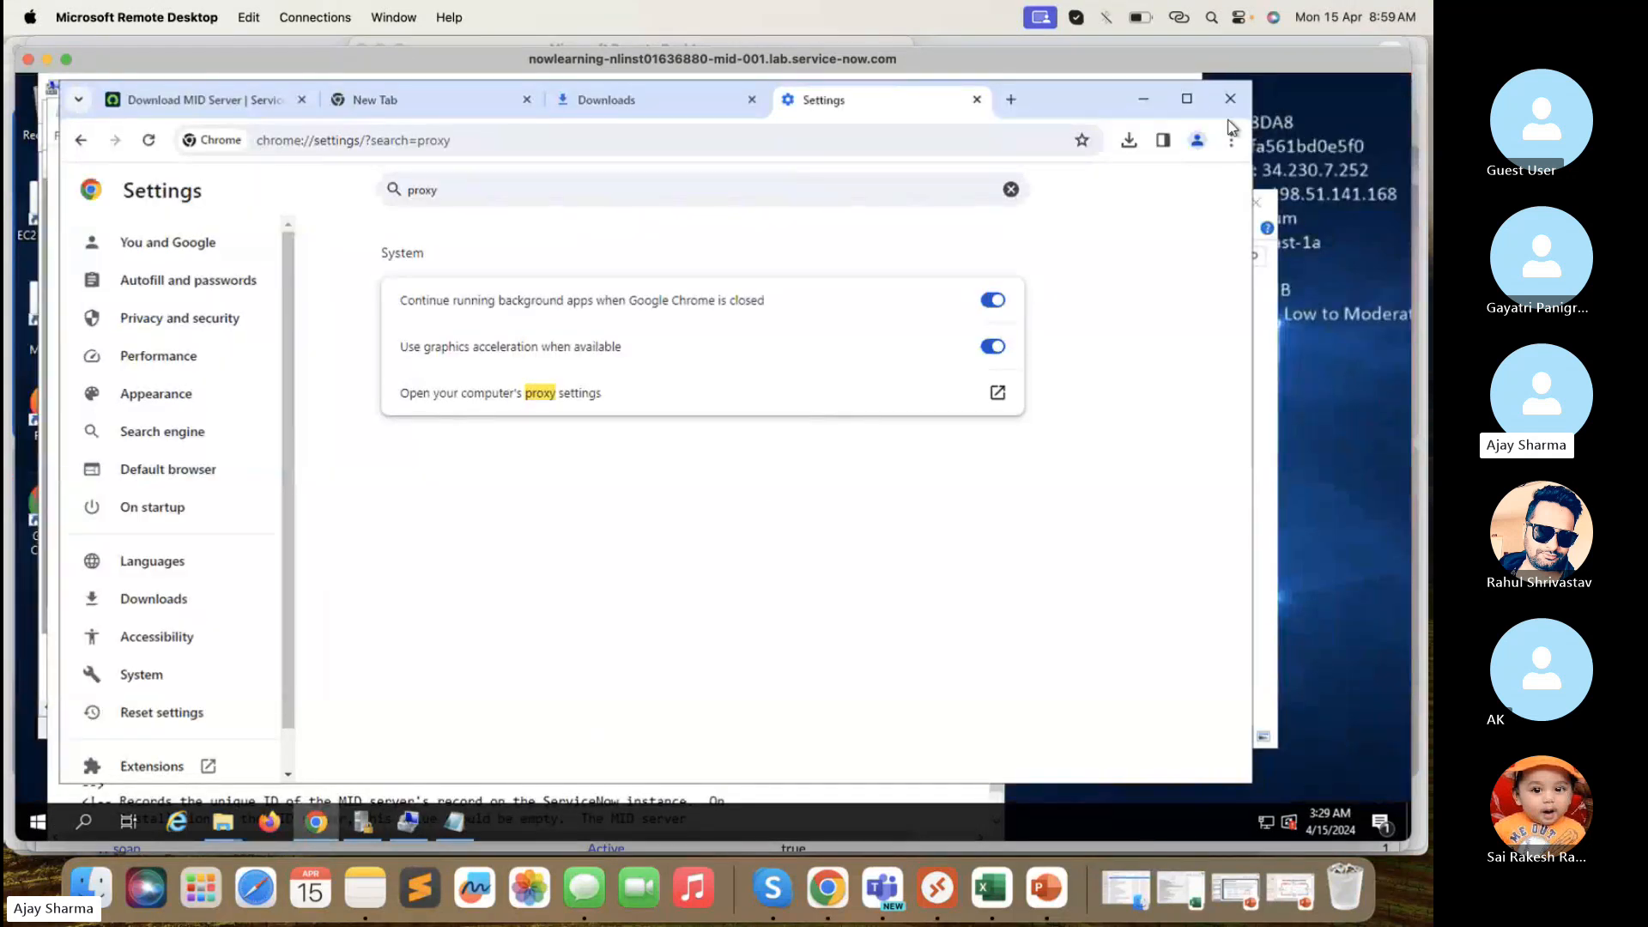
pyautogui.click(1274, 315)
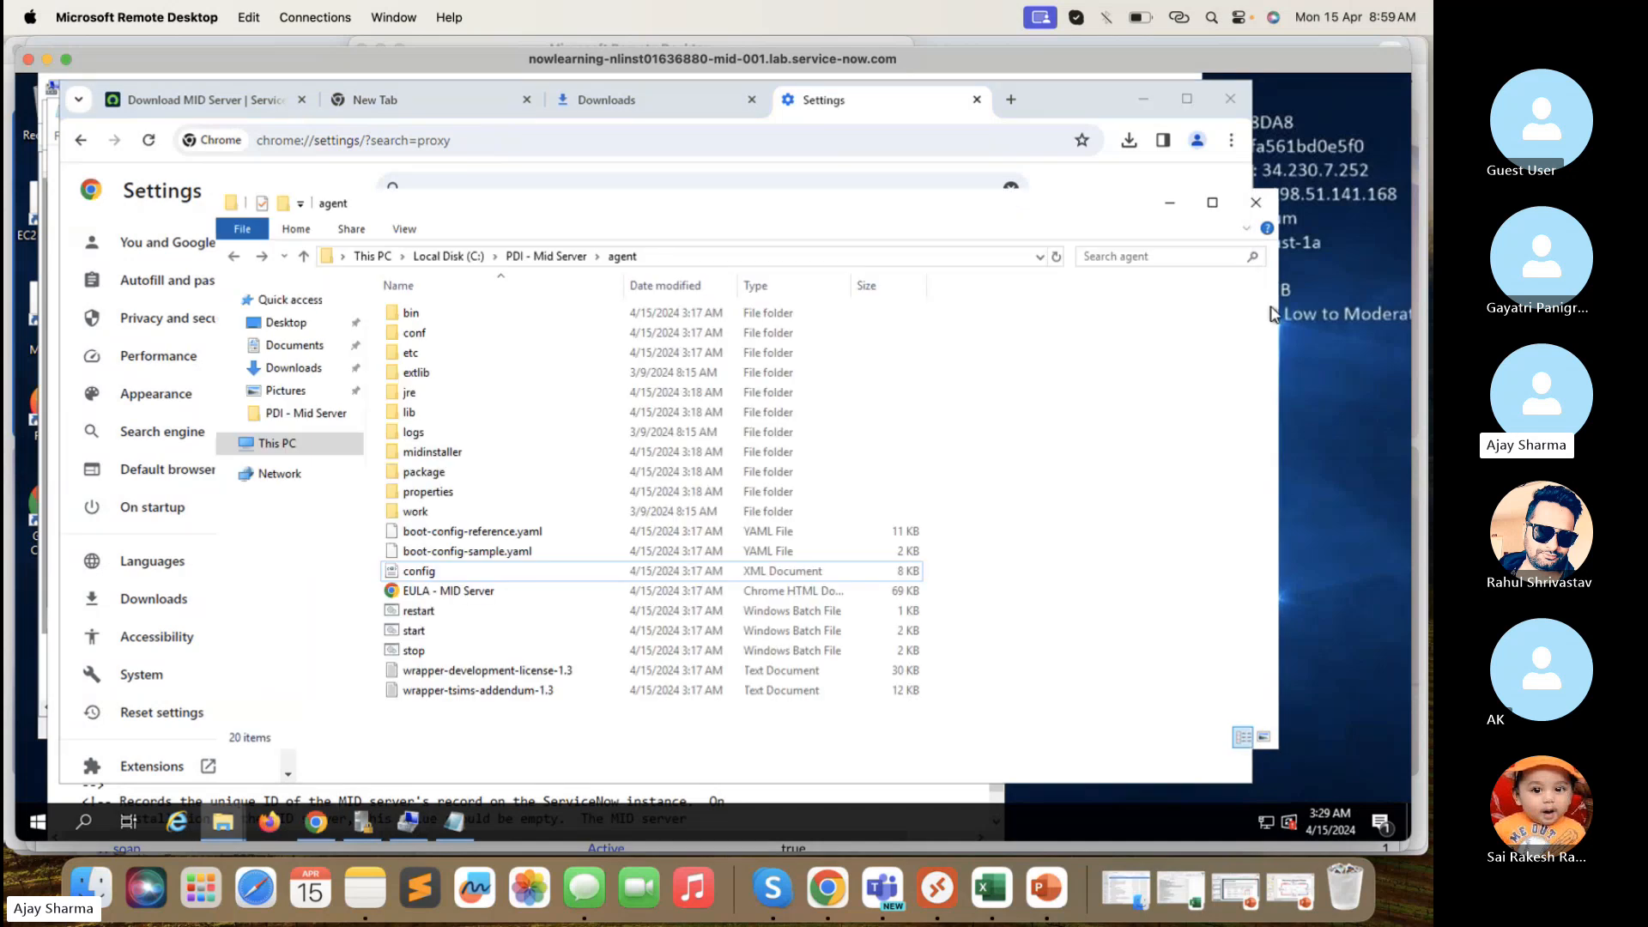
pyautogui.click(471, 822)
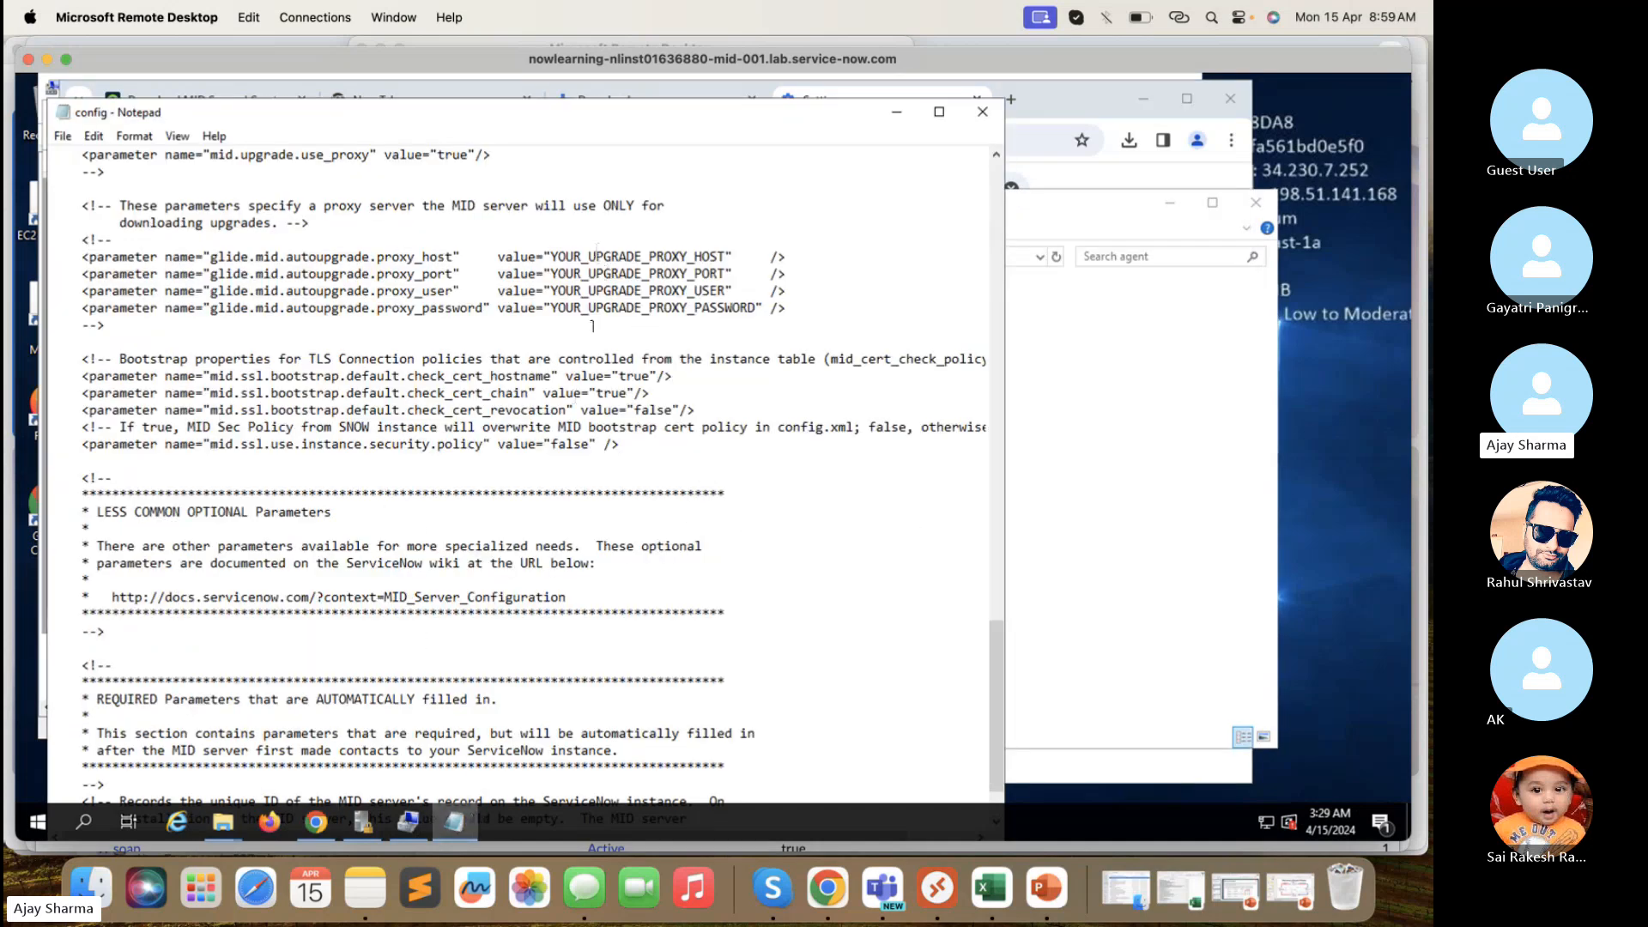
# - Save the edited config file with File > Save and close Notepad
pyautogui.scroll(-1, 626, 572)
pyautogui.scroll(20, 627, 572)
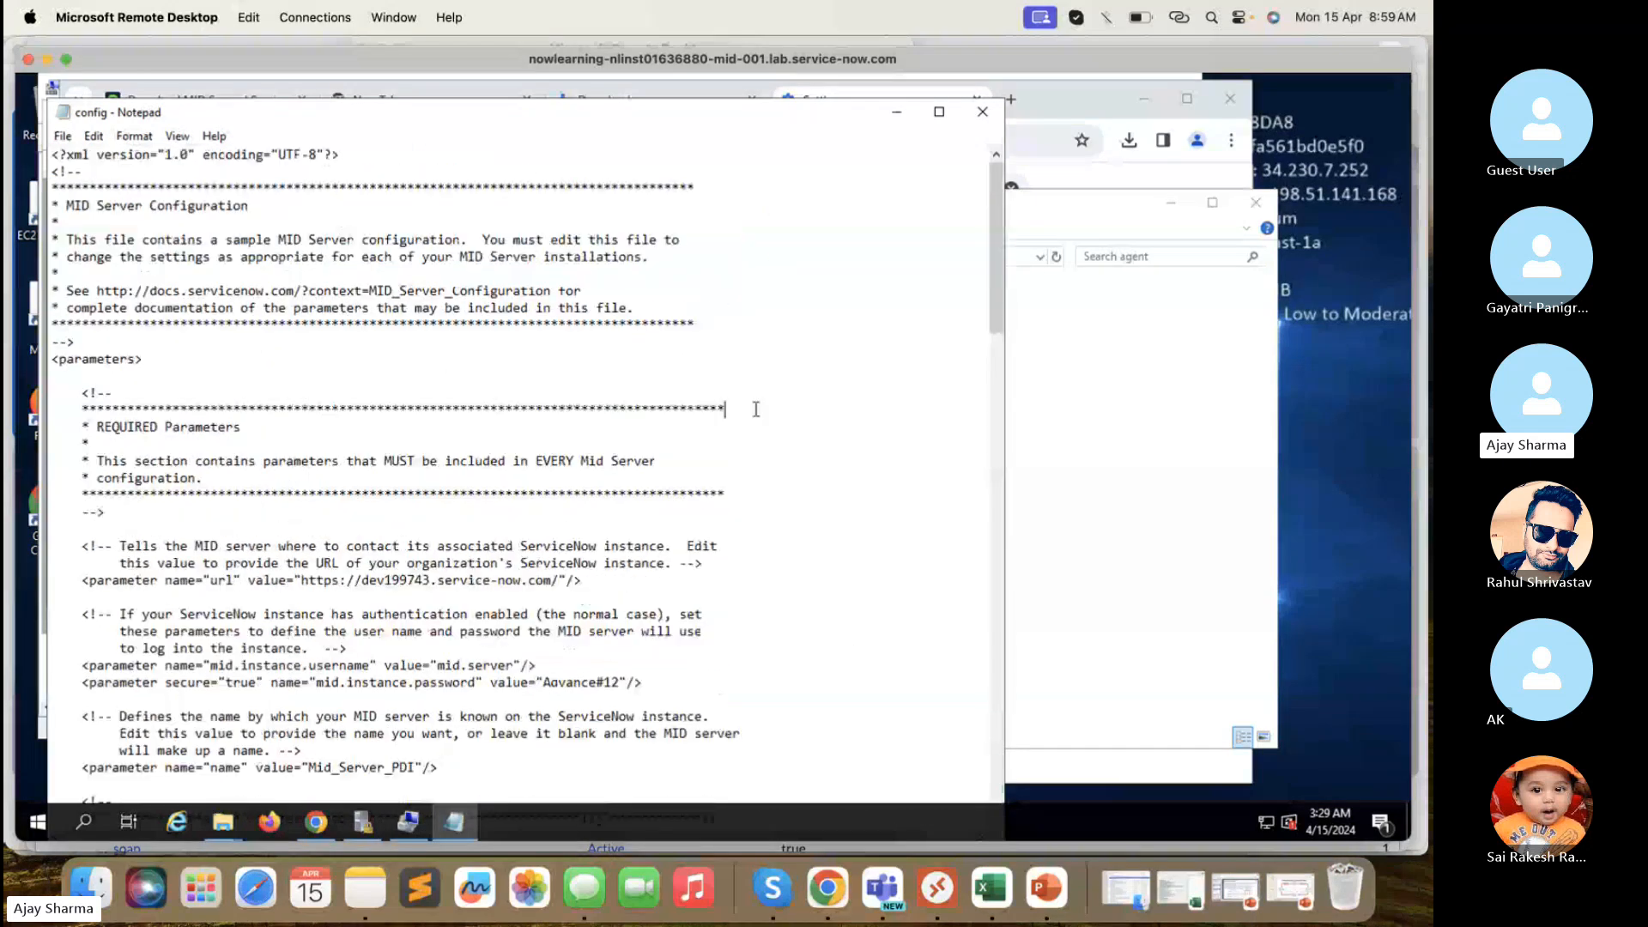
pyautogui.press('super+s')
pyautogui.press('super+s')
pyautogui.press('super+s')
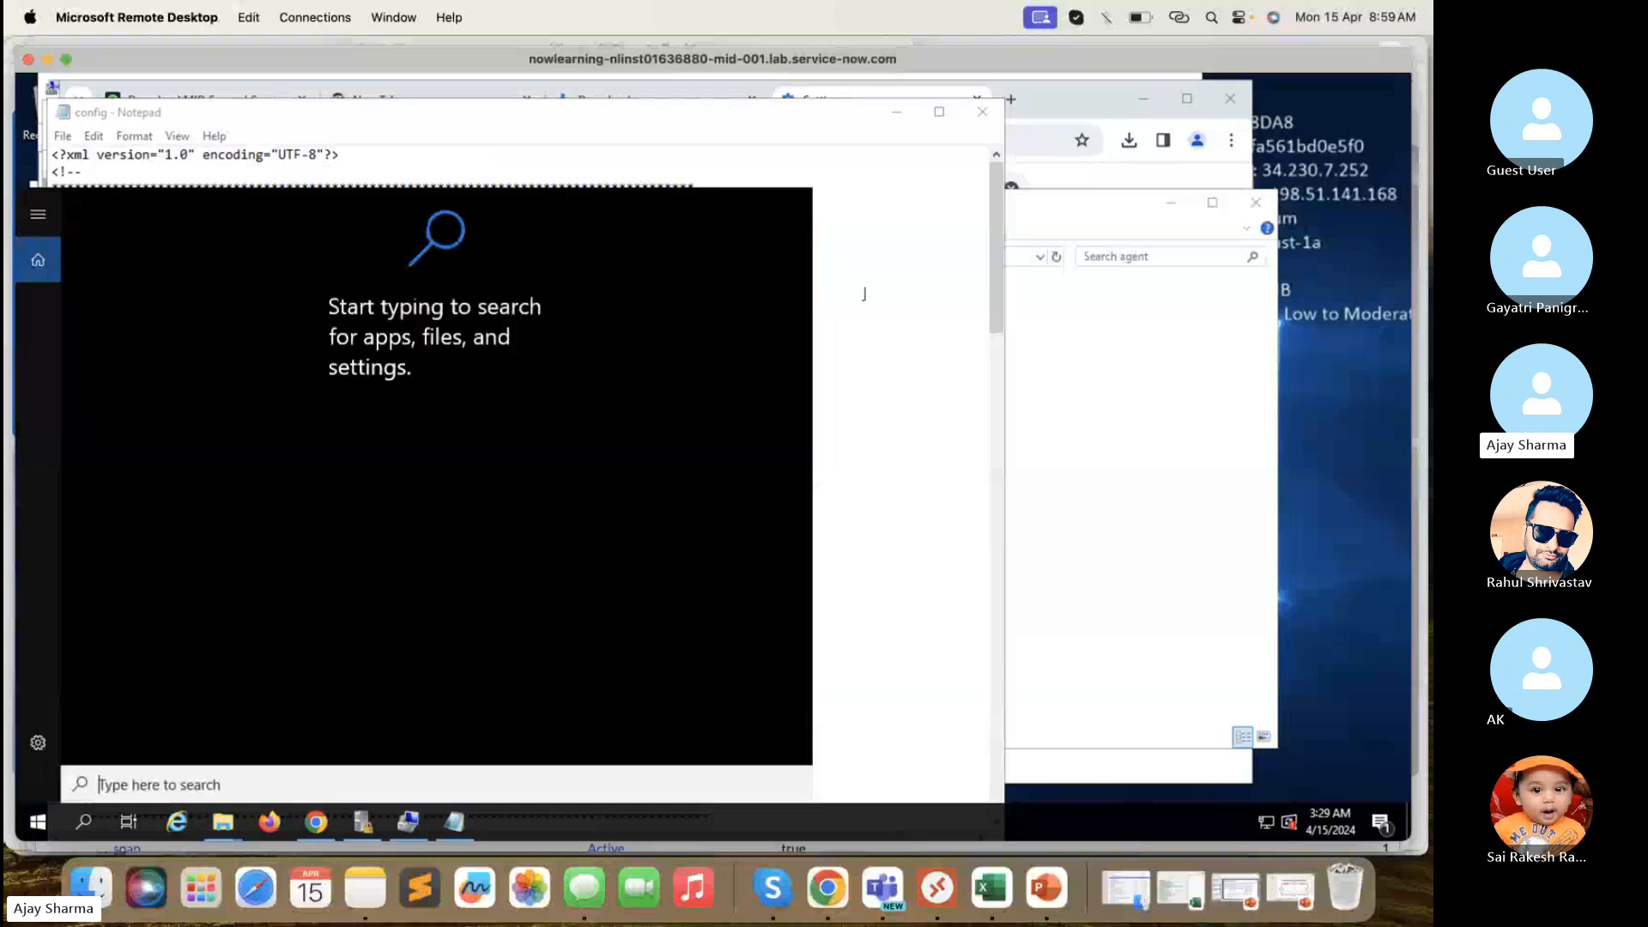
pyautogui.click(865, 294)
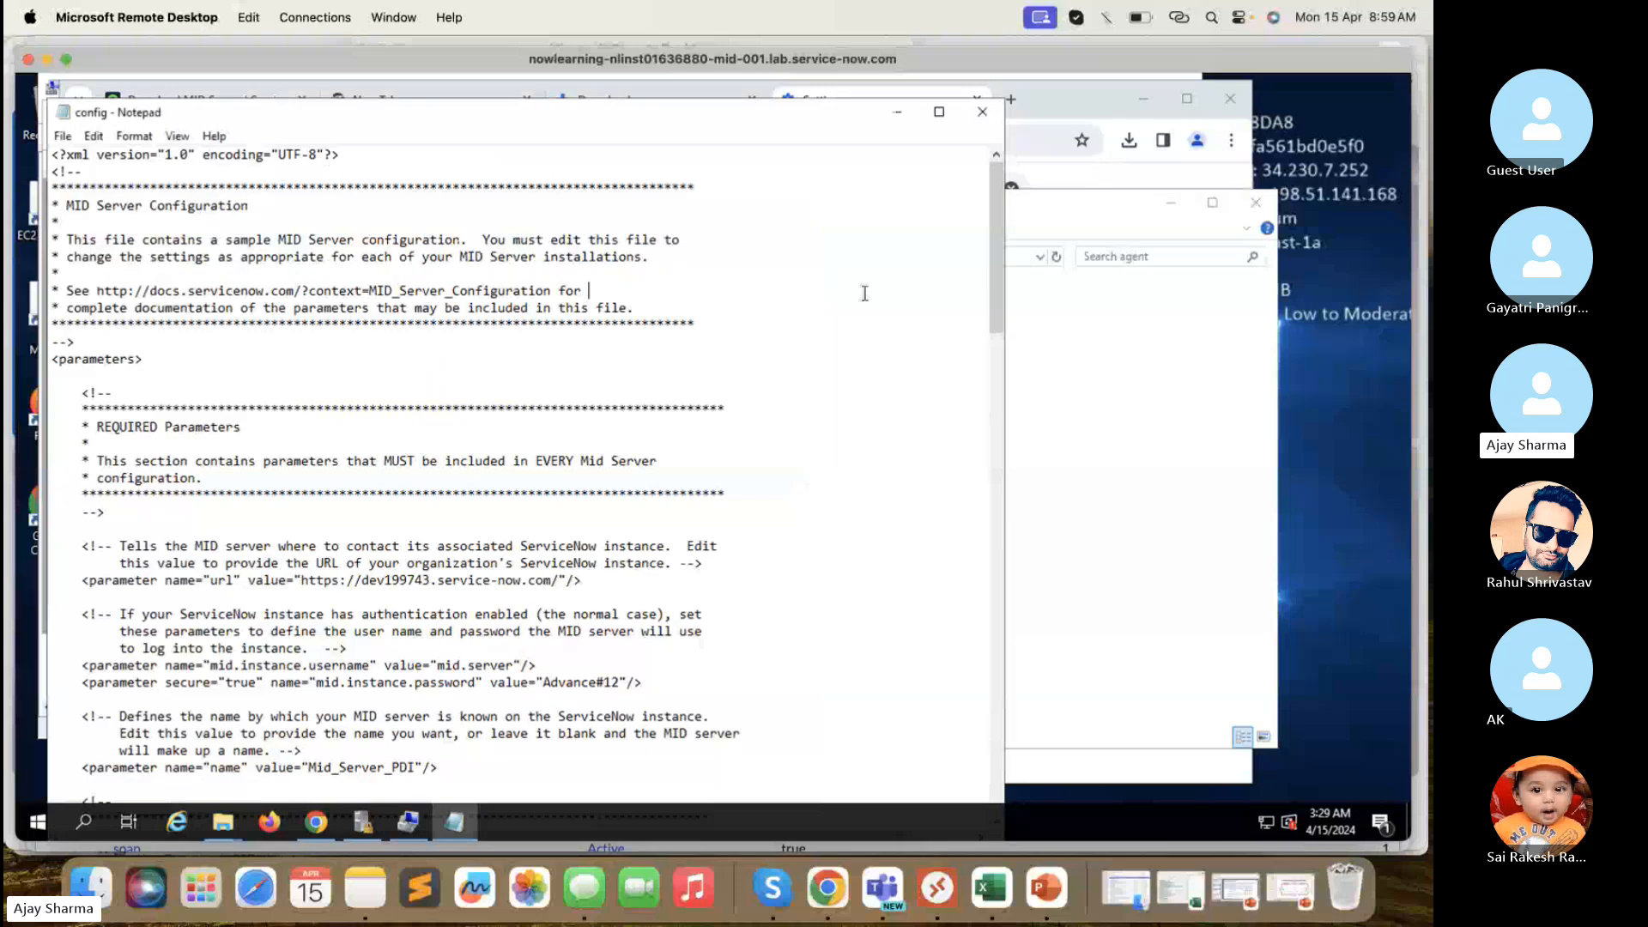
pyautogui.click(68, 148)
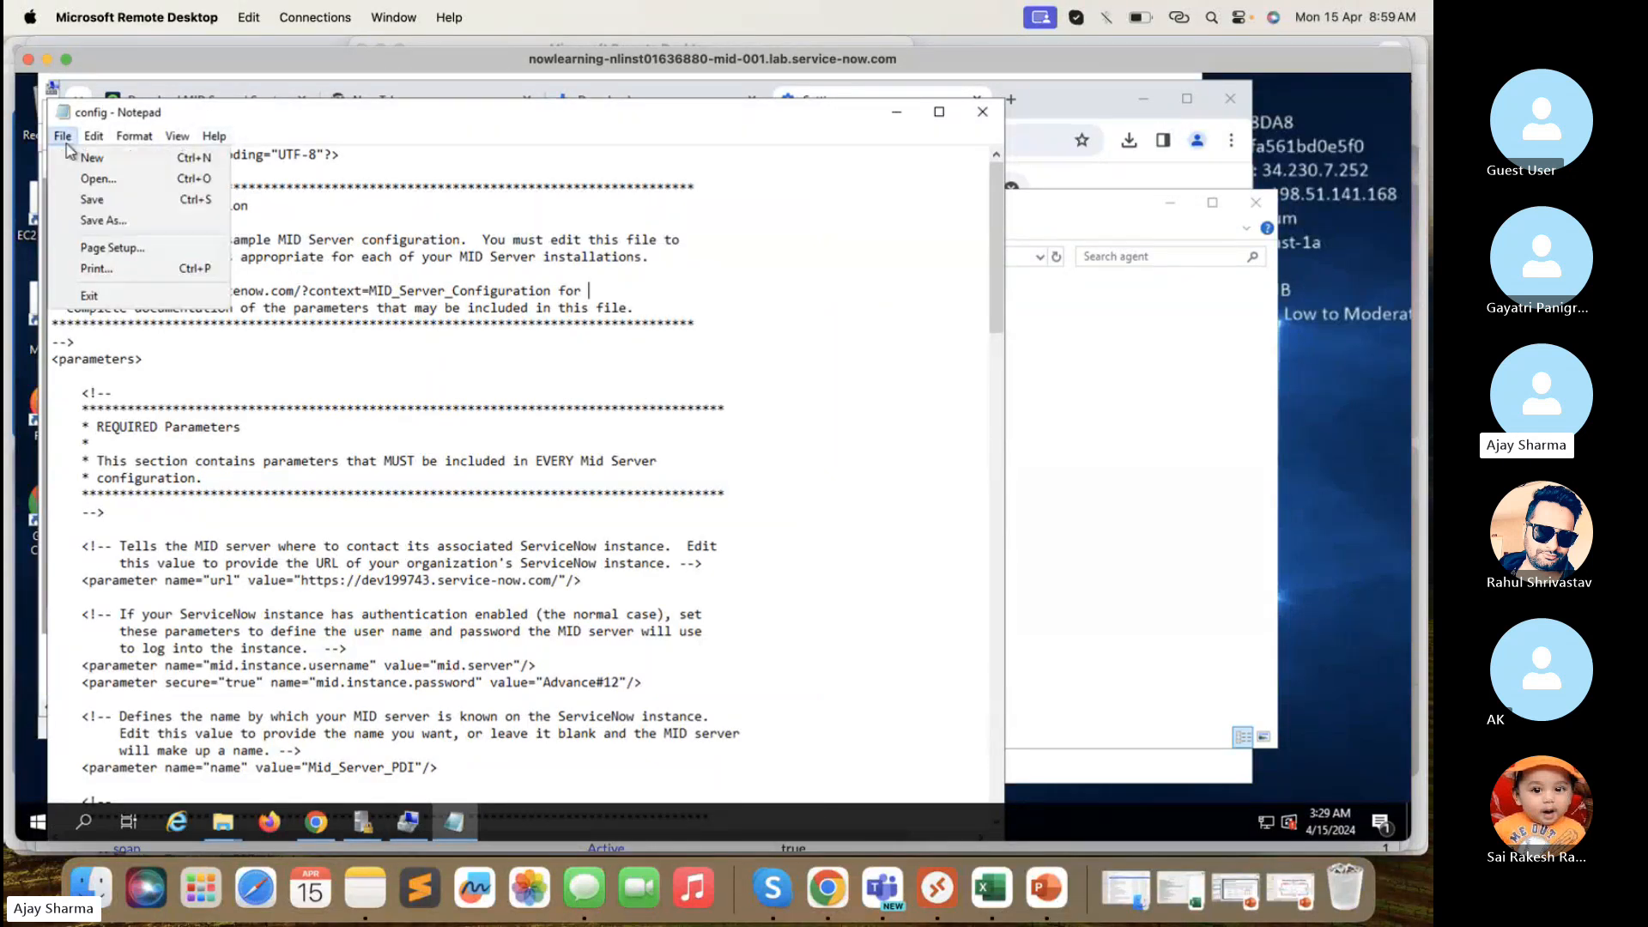
pyautogui.click(102, 201)
pyautogui.scroll(-3, 550, 439)
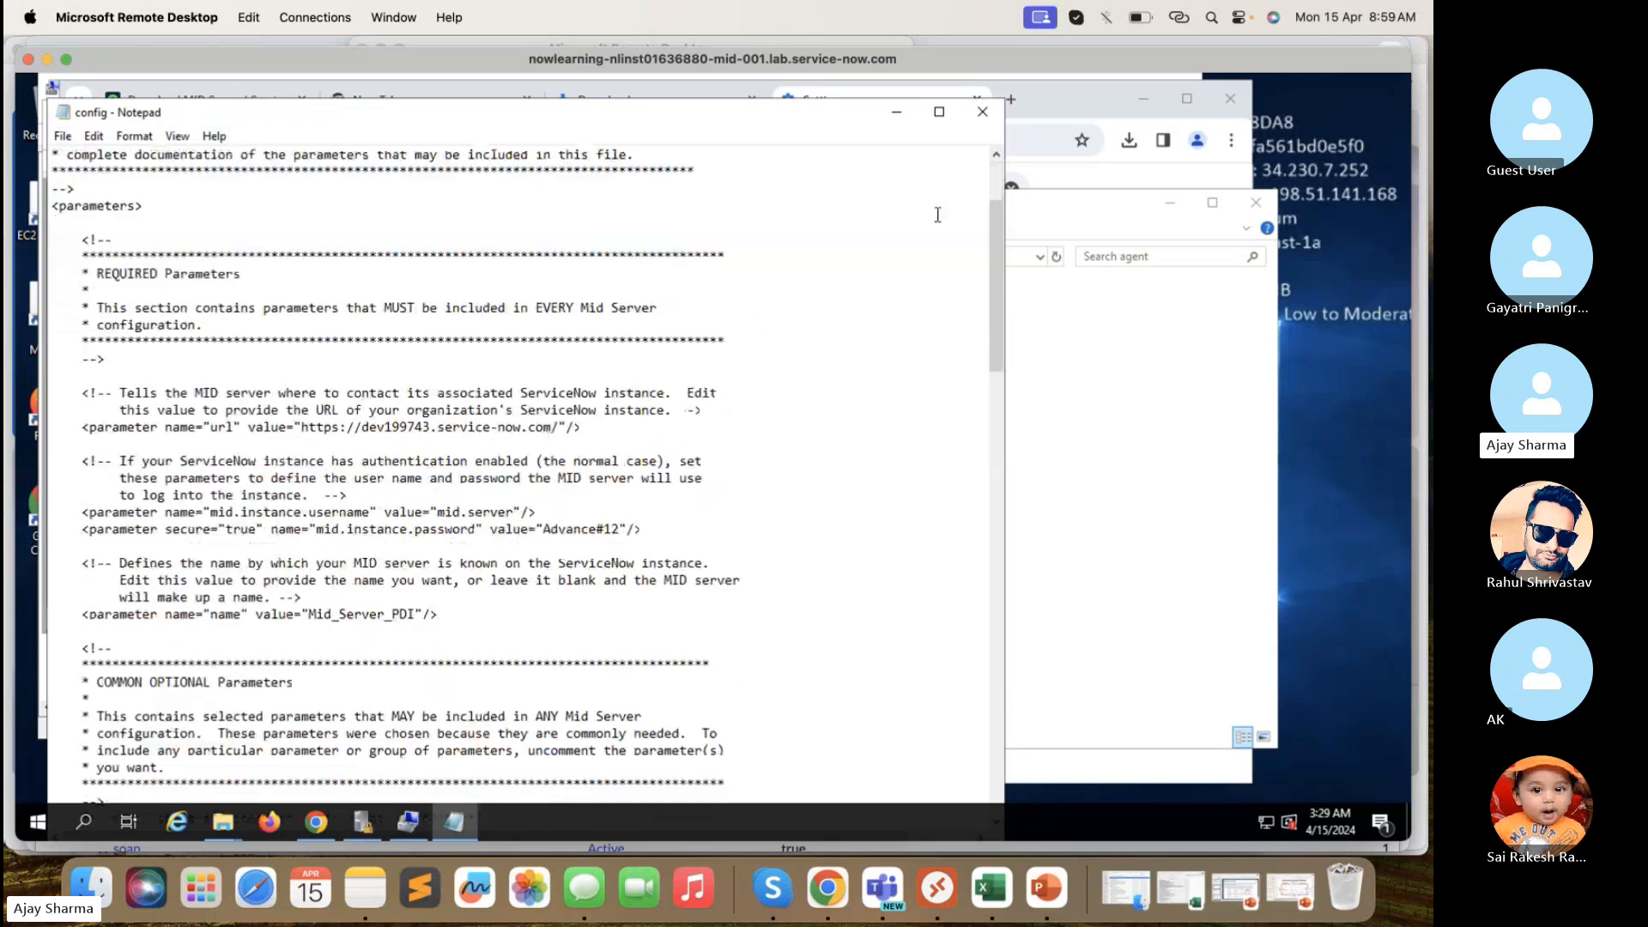
pyautogui.click(983, 113)
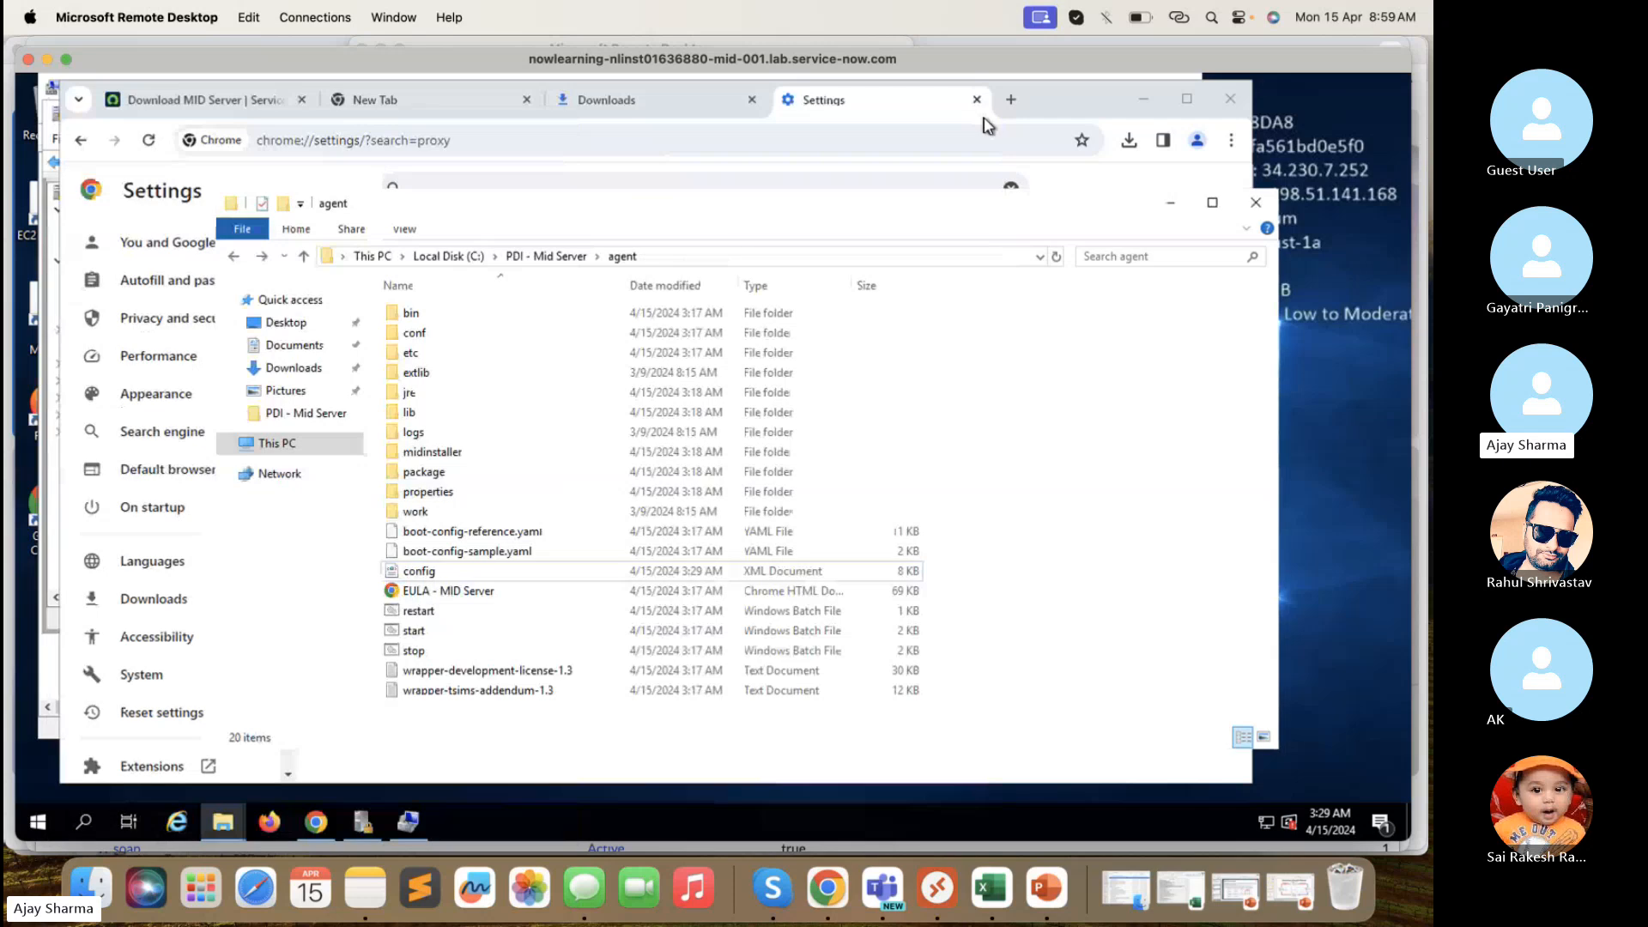
# - Try running the agent's start batch file twice; SmartScreen blocks it and is dismissed
pyautogui.doubleClick(431, 636)
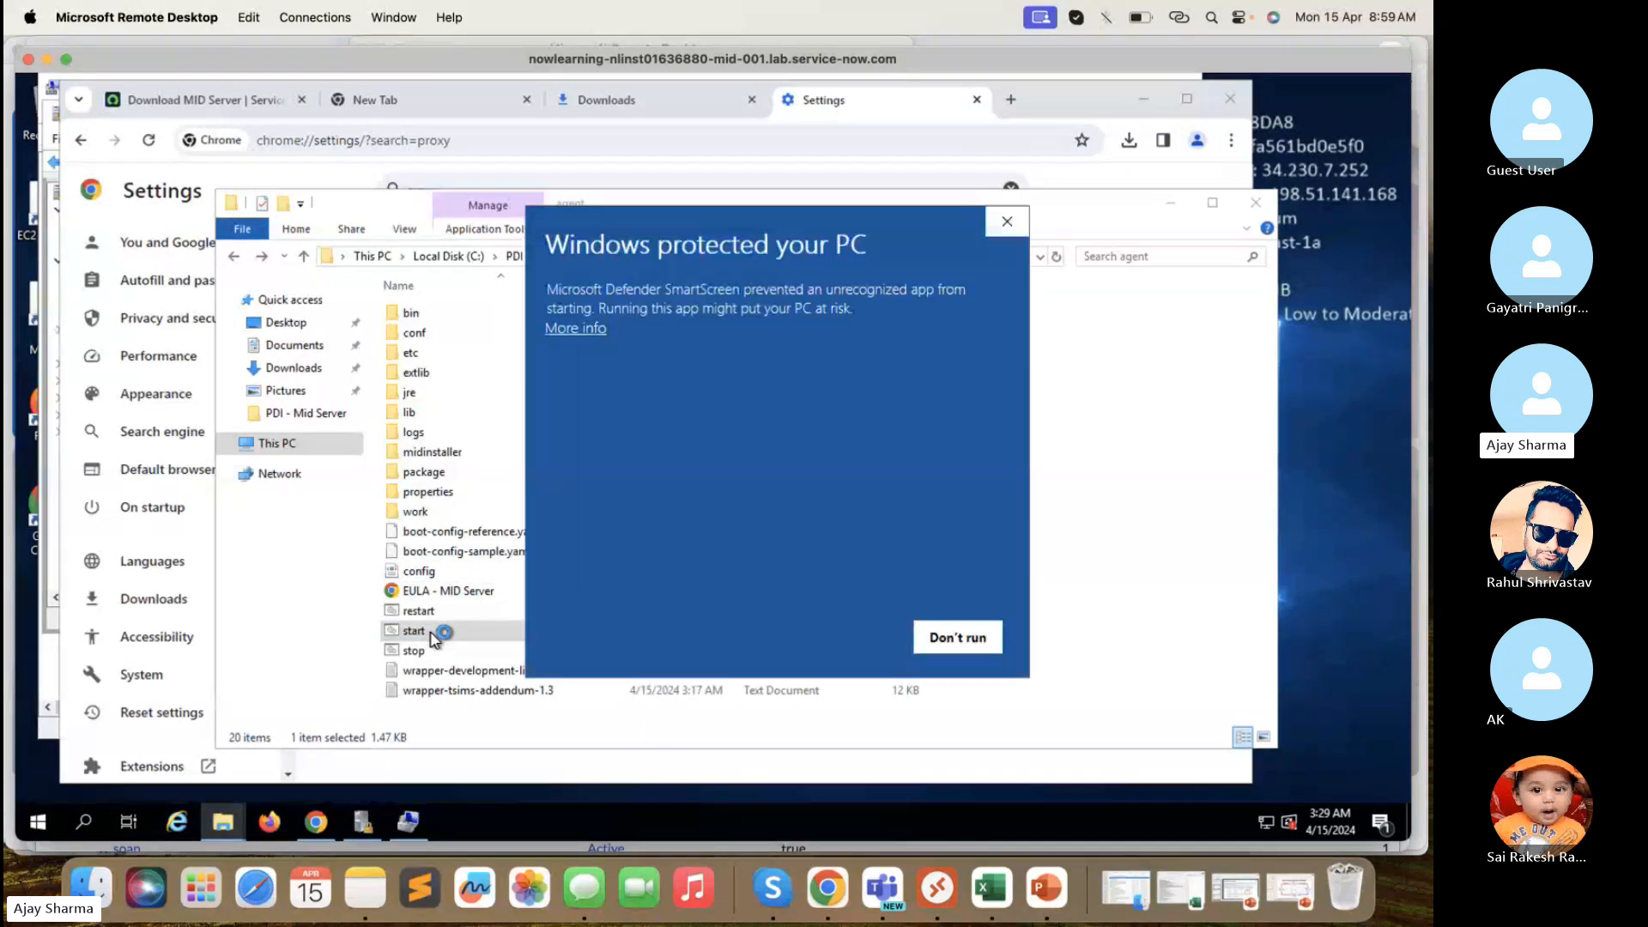
pyautogui.click(957, 637)
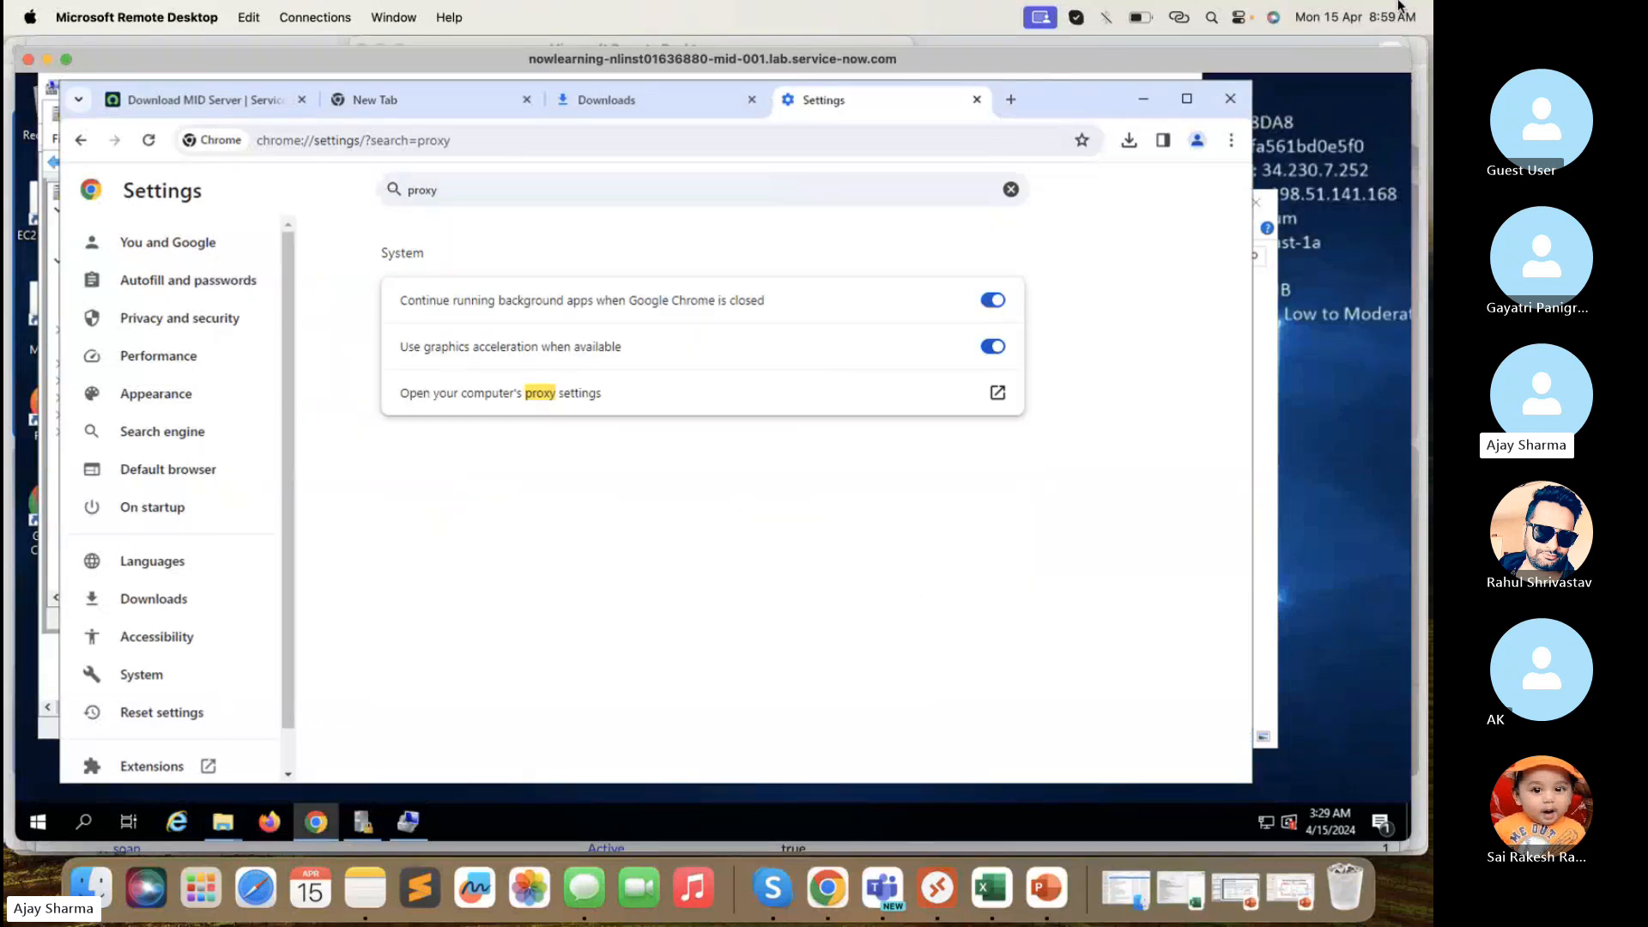
pyautogui.click(1150, 100)
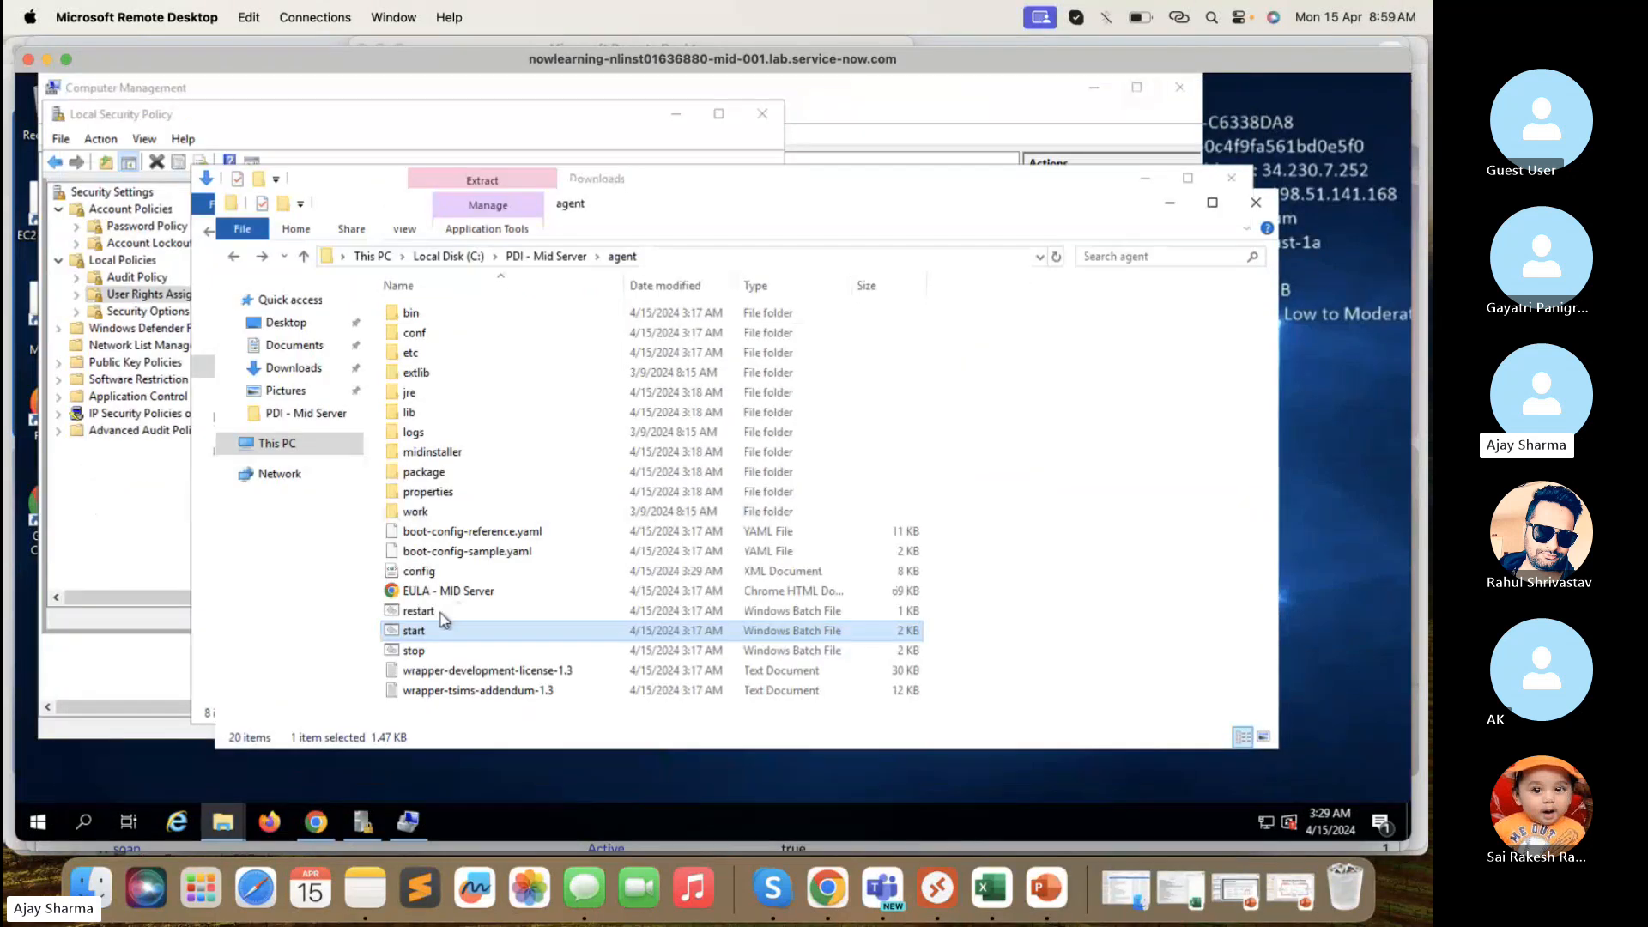
pyautogui.doubleClick(414, 631)
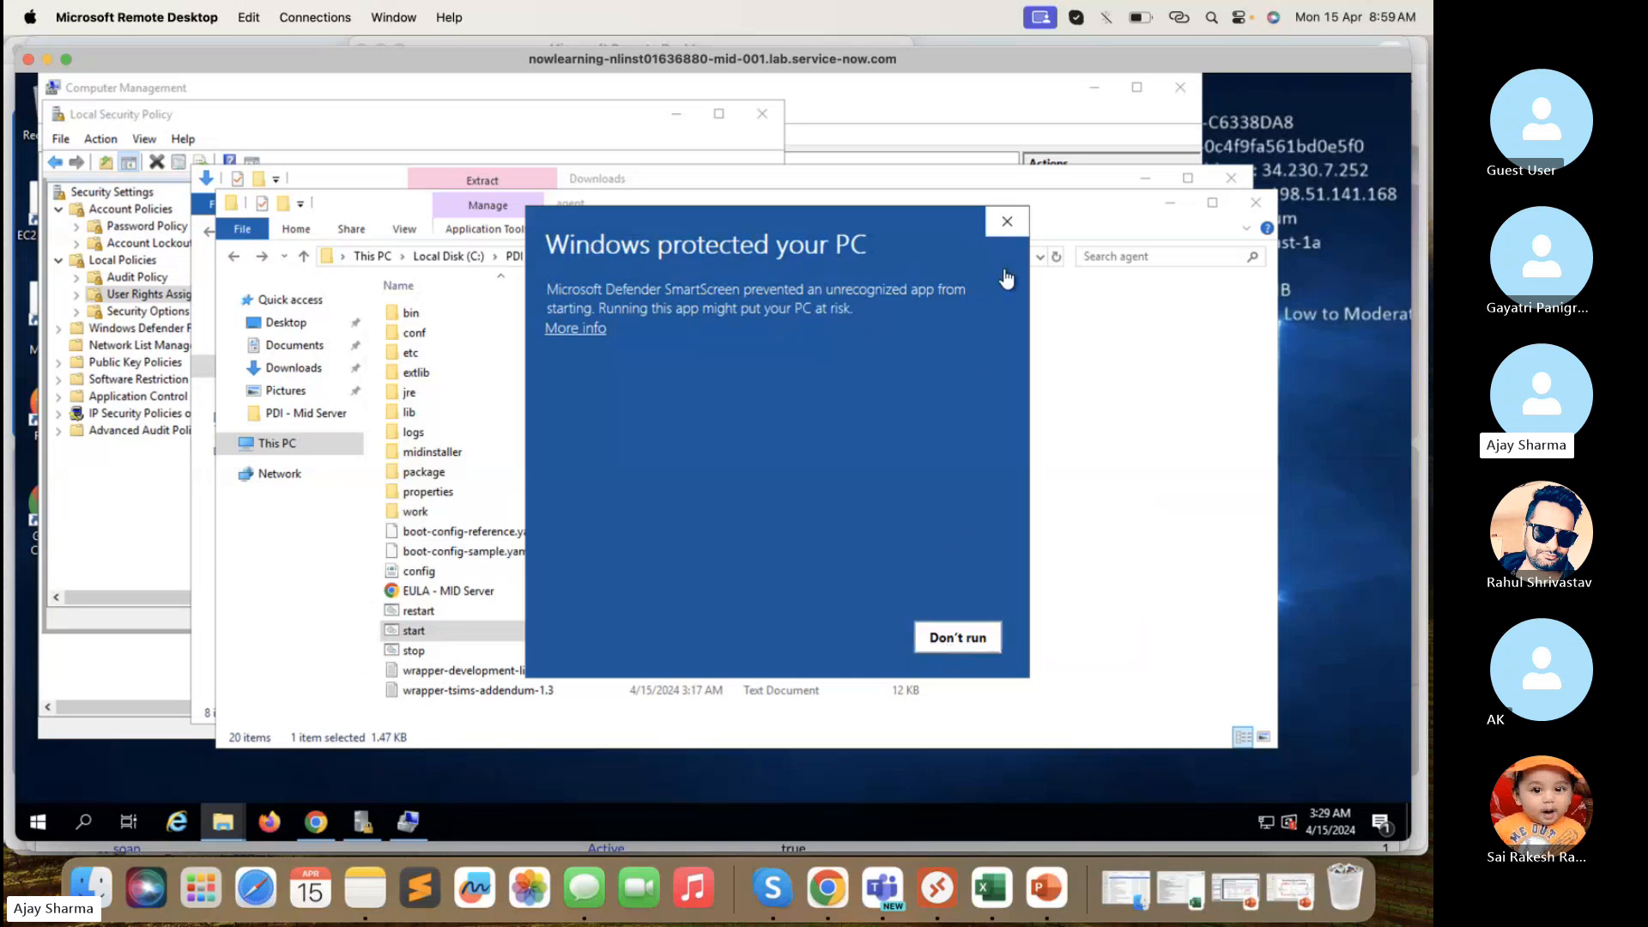
pyautogui.click(1009, 225)
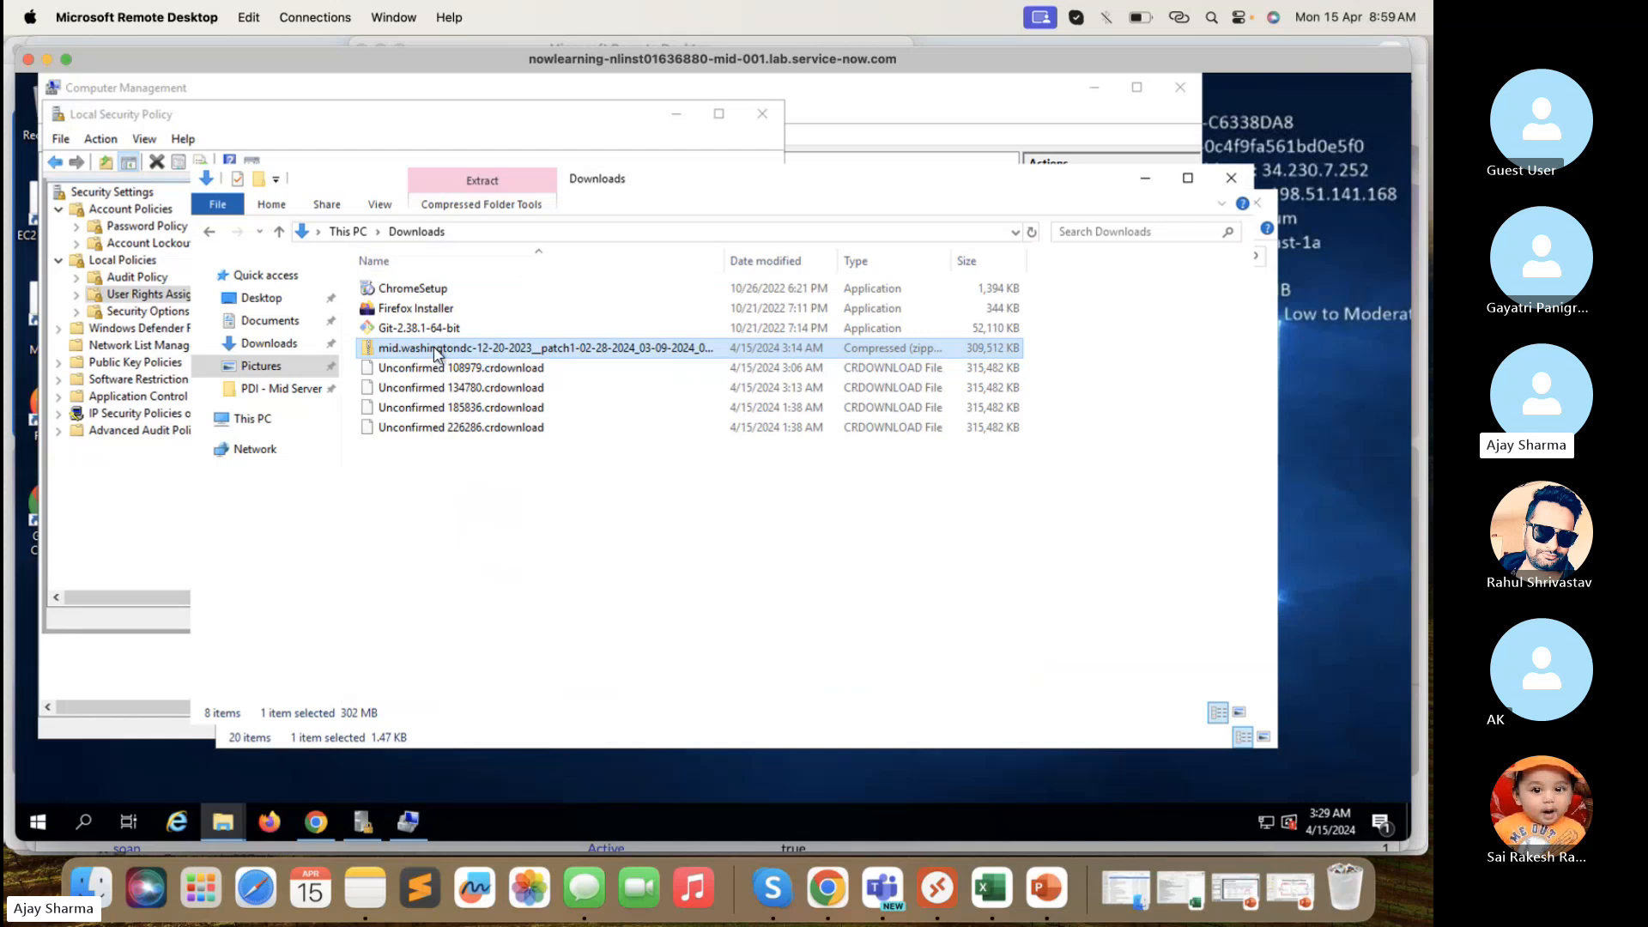
# - Navigate to PDI - Mid Server > agent > bin in File Explorer
pyautogui.click(279, 390)
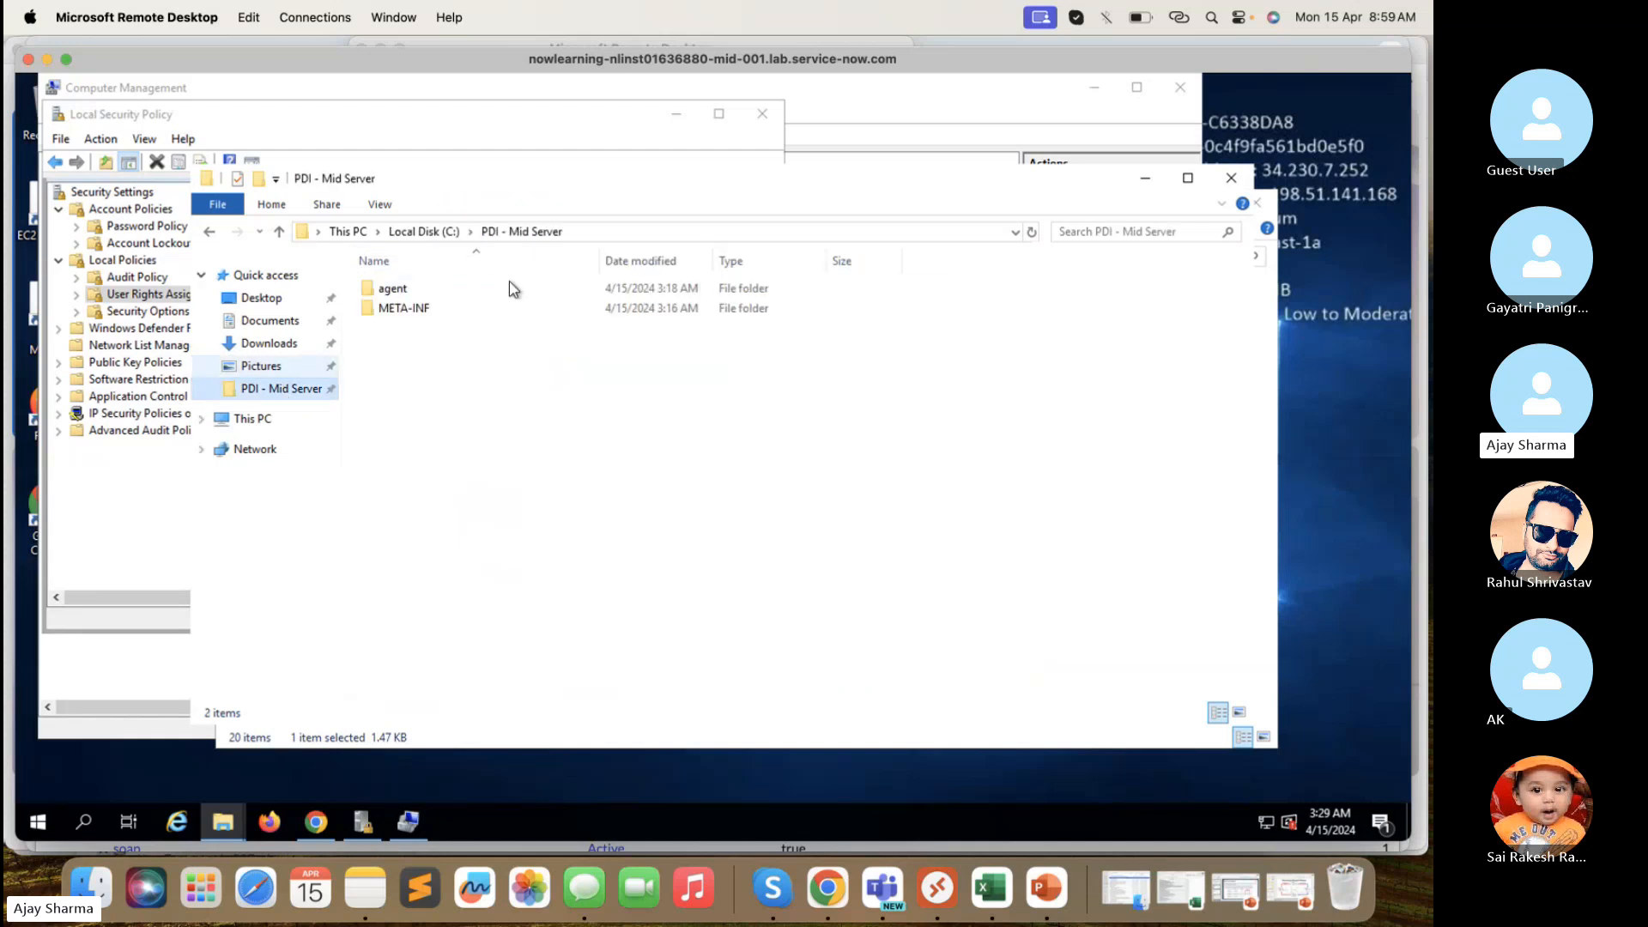
pyautogui.doubleClick(393, 288)
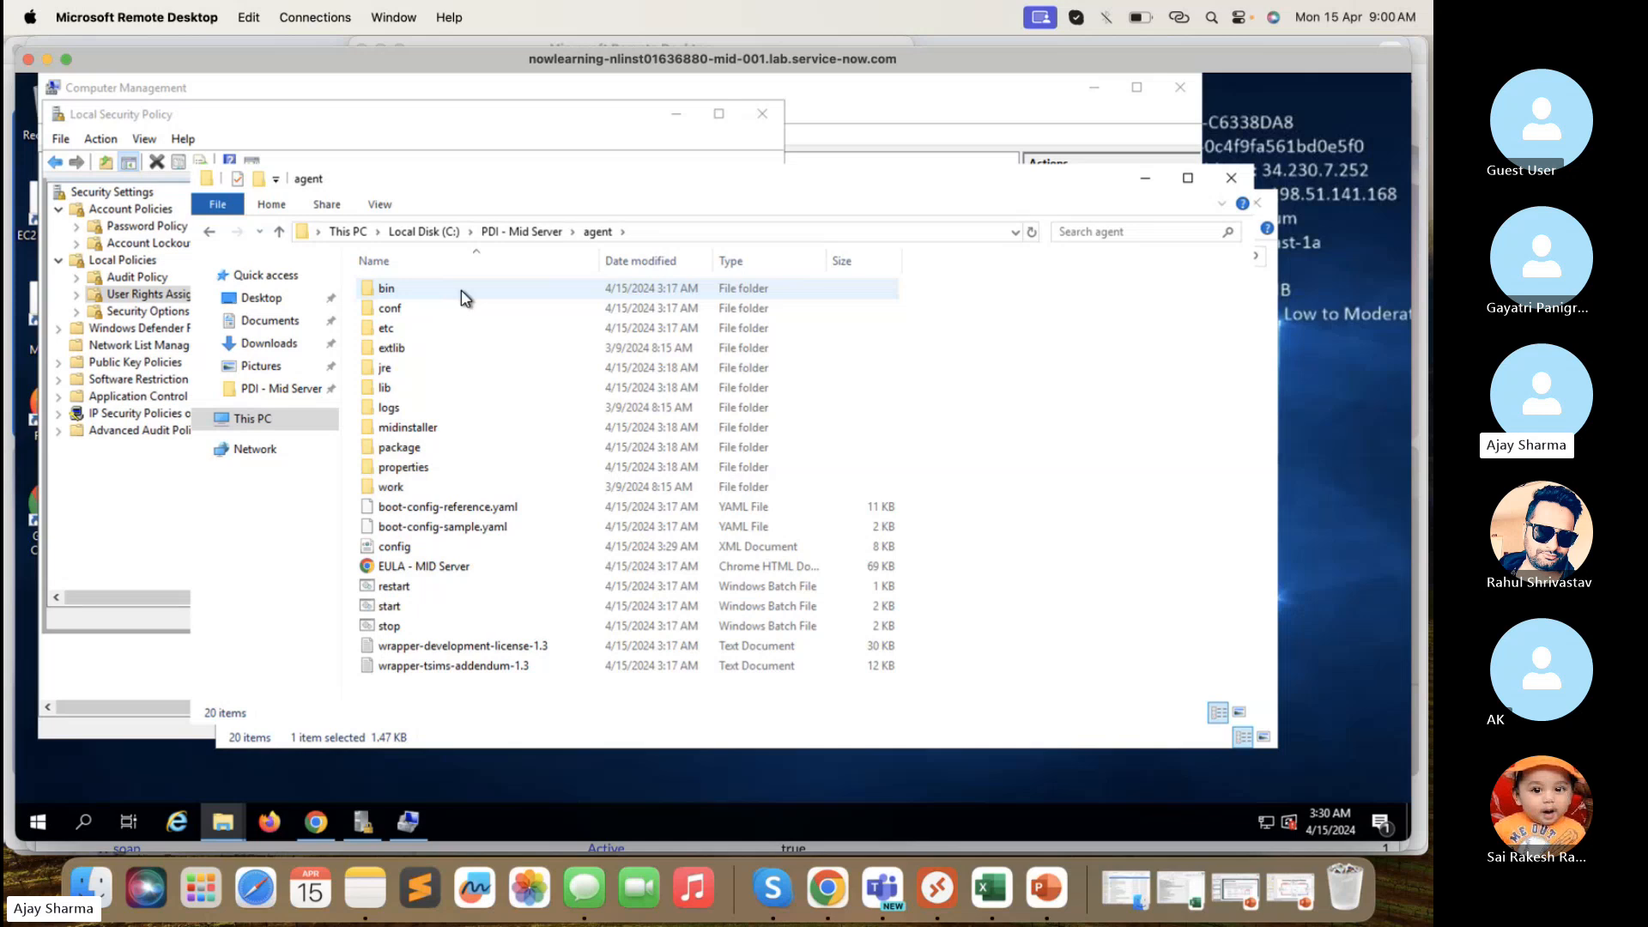
pyautogui.doubleClick(388, 288)
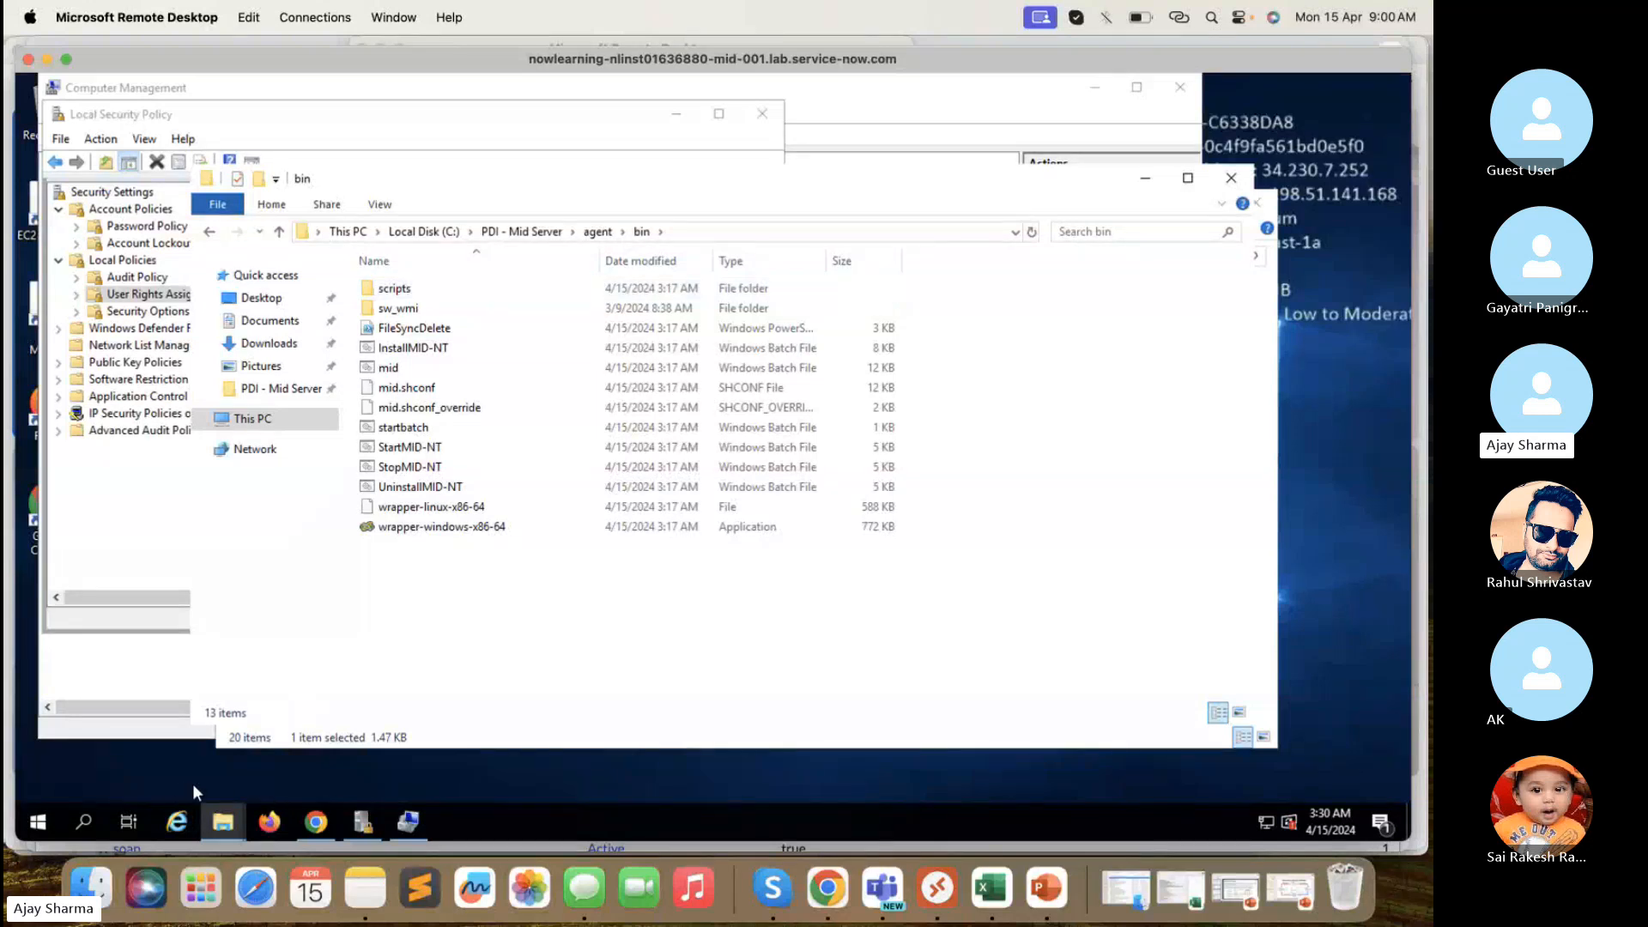
pyautogui.click(38, 821)
# - Search Start for 'camm' and open Command Prompt normally, then close it
pyautogui.rightClick(38, 821)
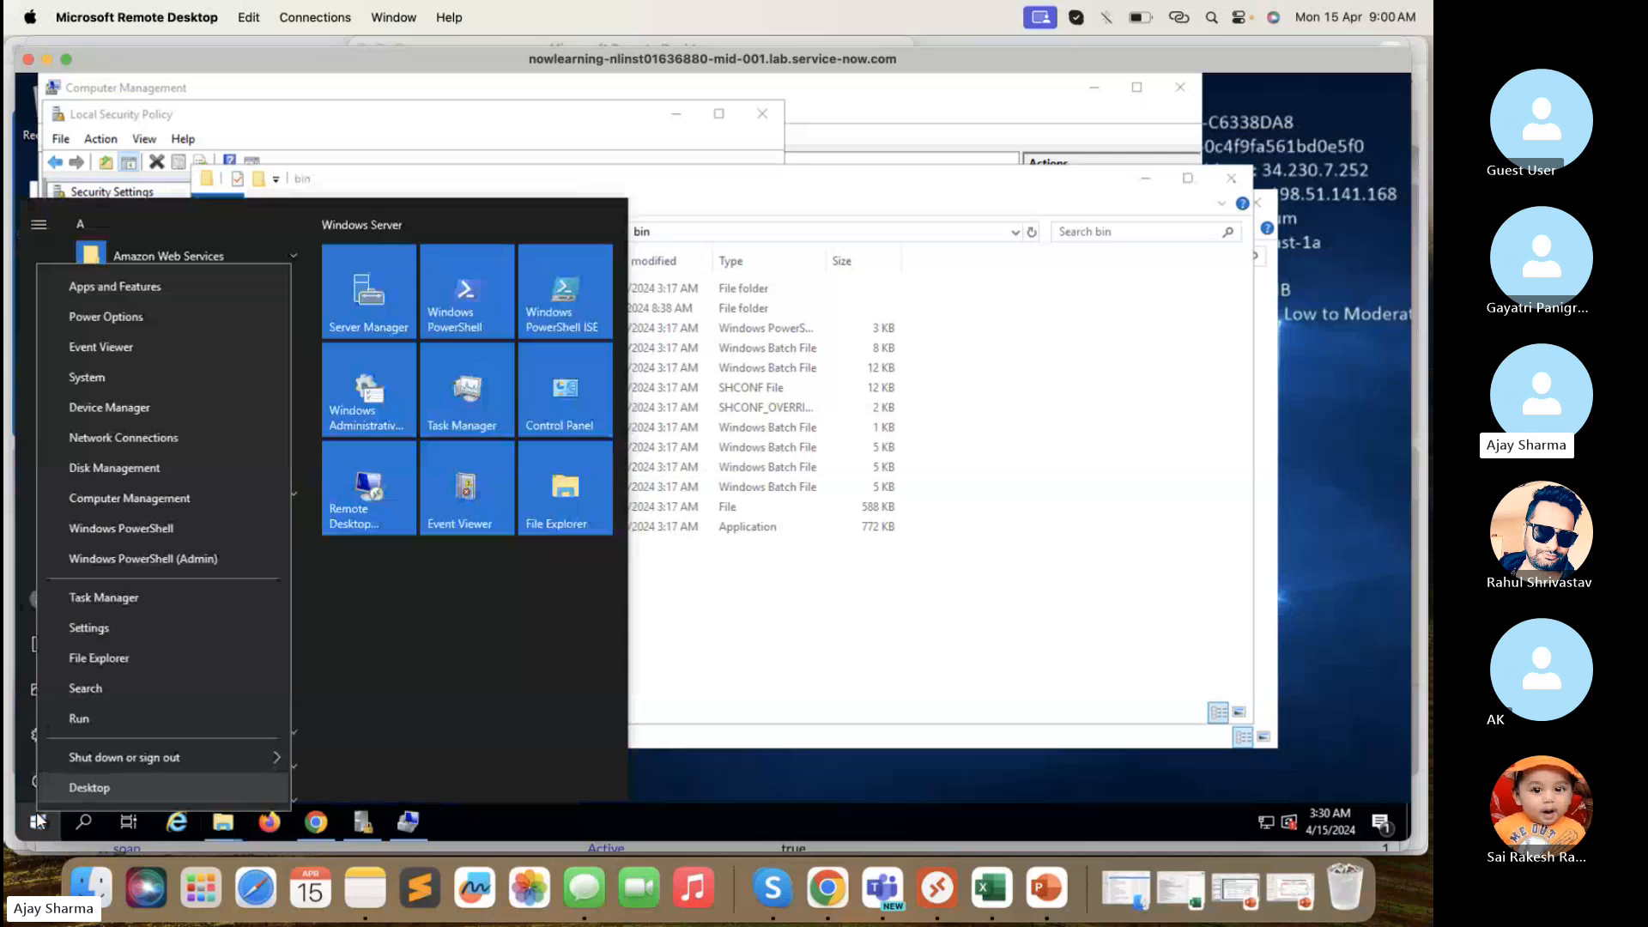
pyautogui.click(79, 658)
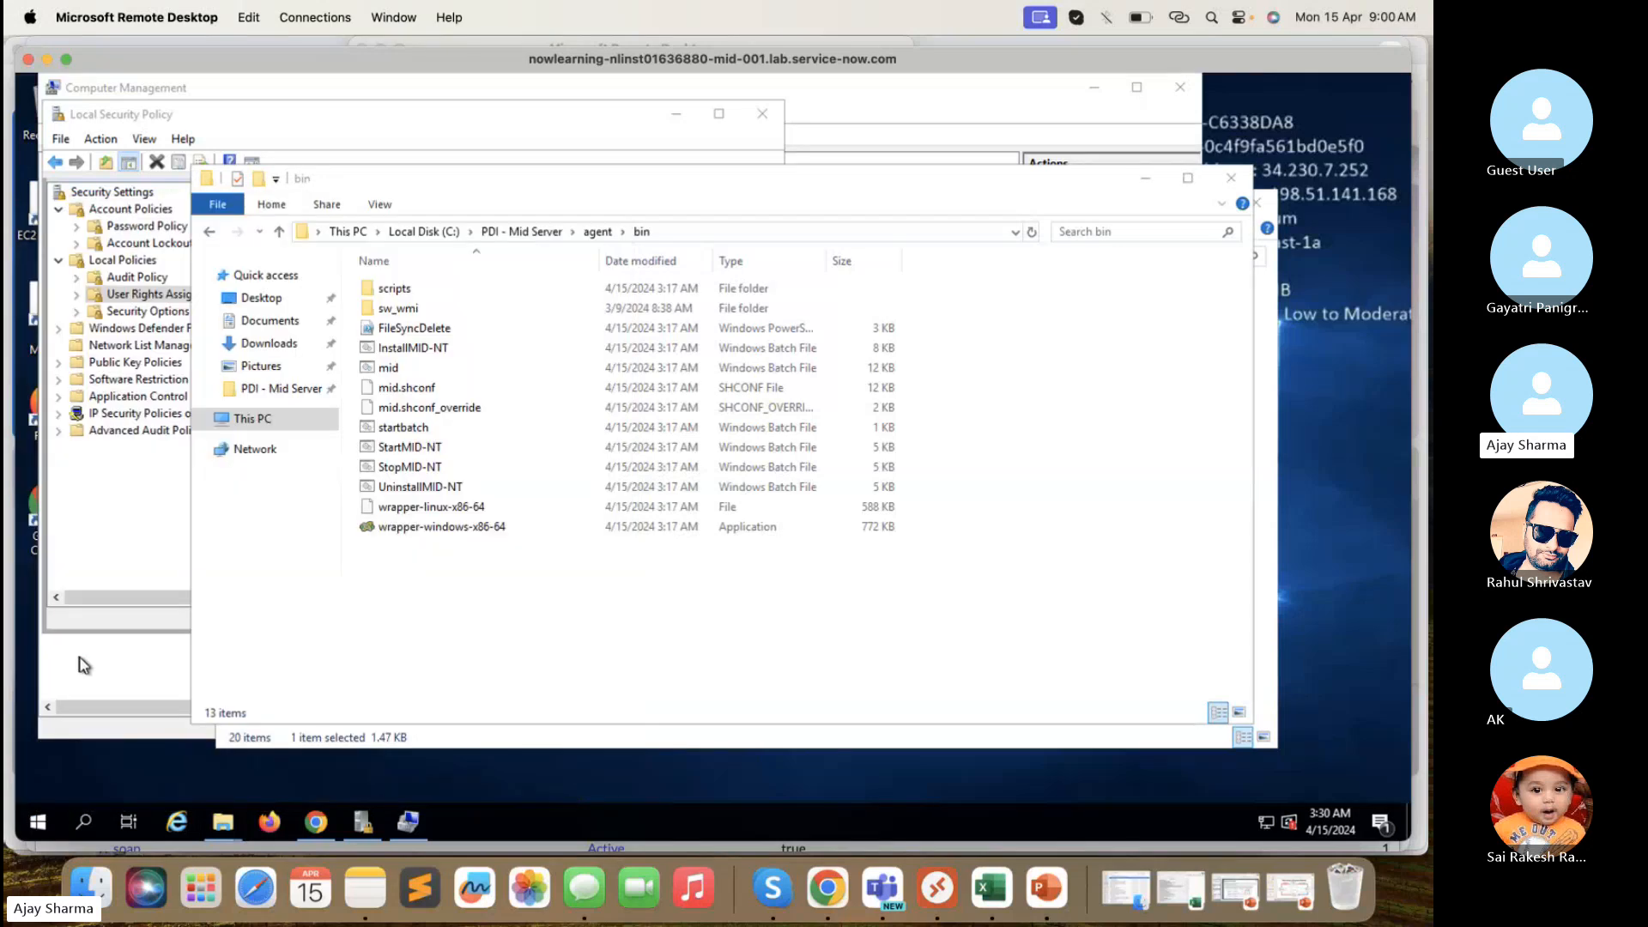
pyautogui.click(39, 822)
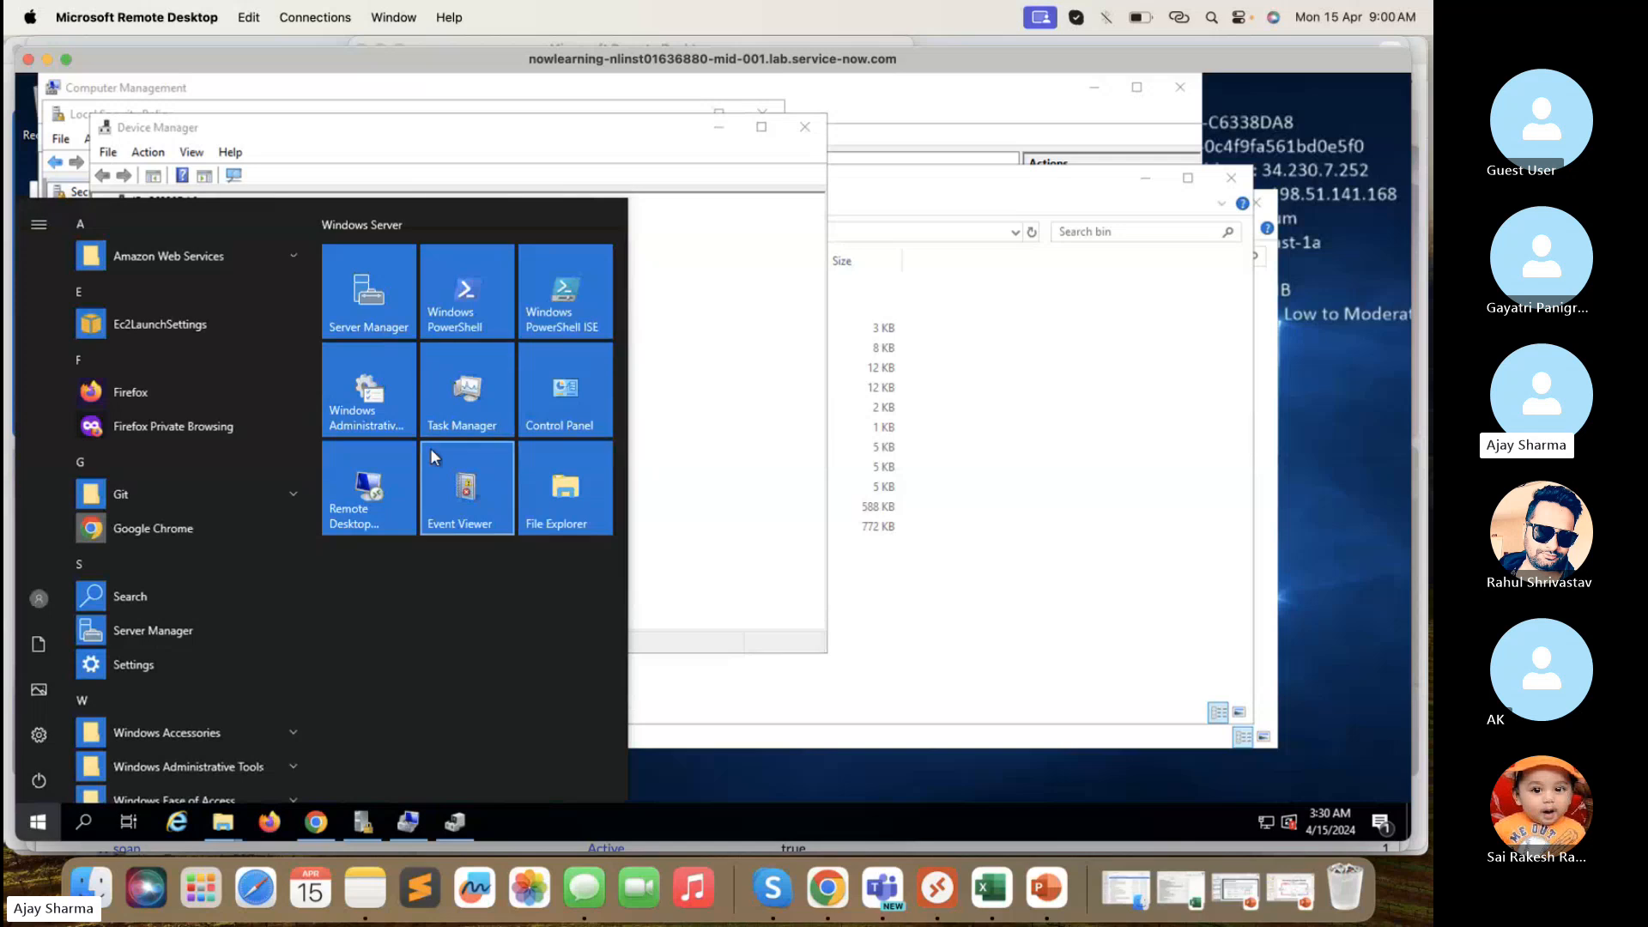
pyautogui.write('camm')
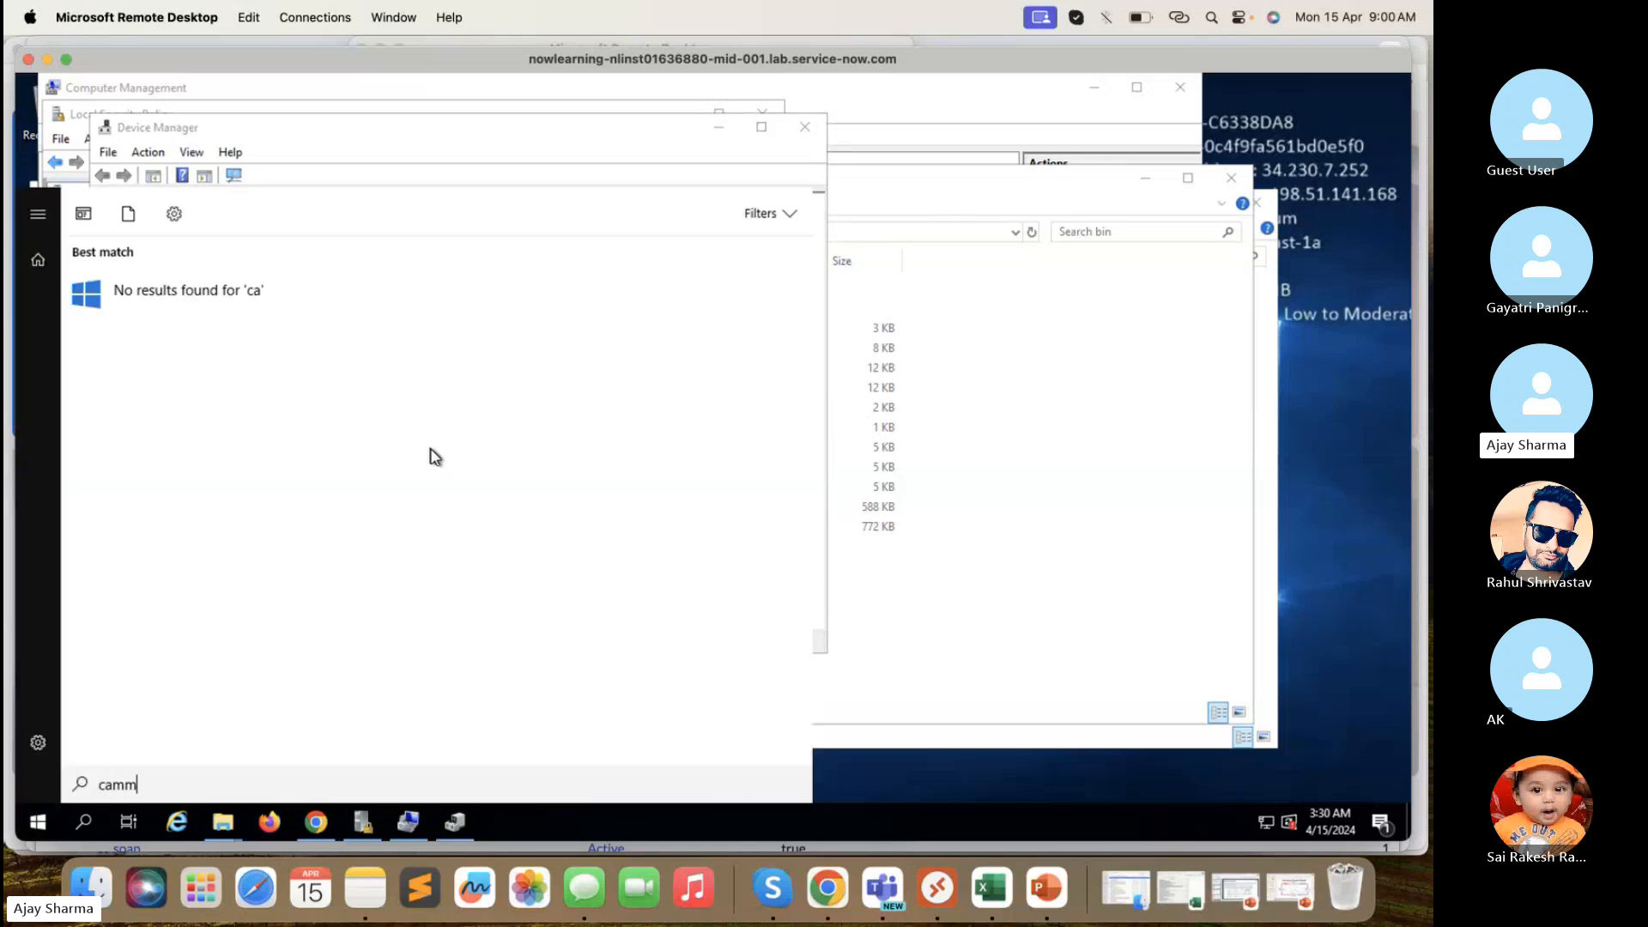
pyautogui.click(244, 311)
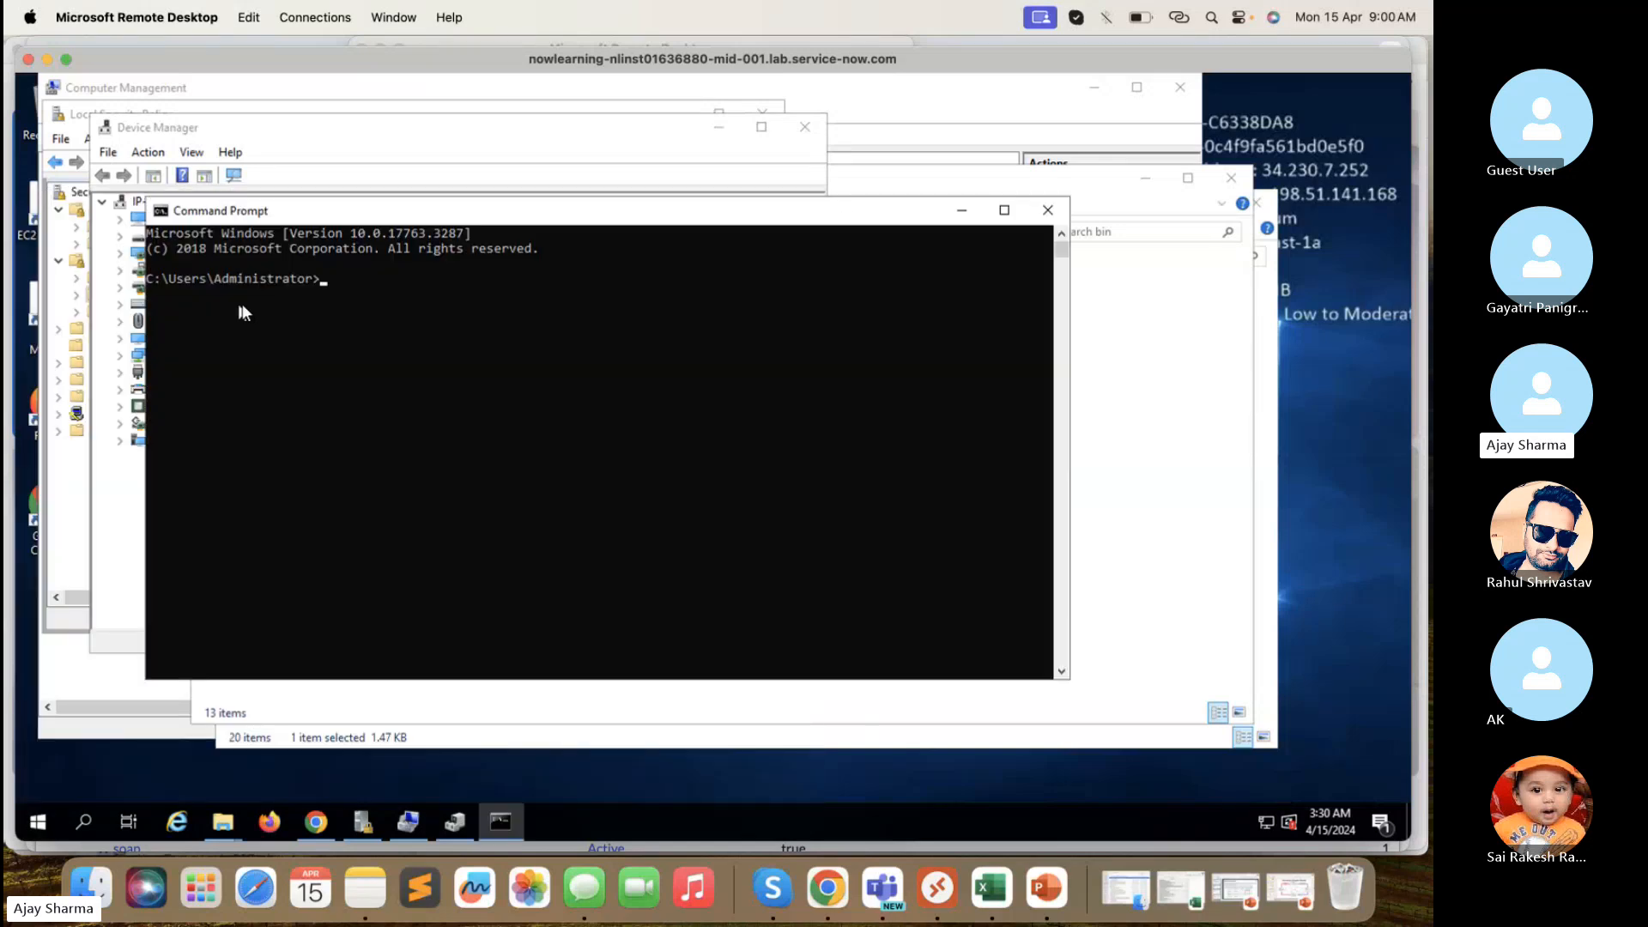
pyautogui.click(1047, 210)
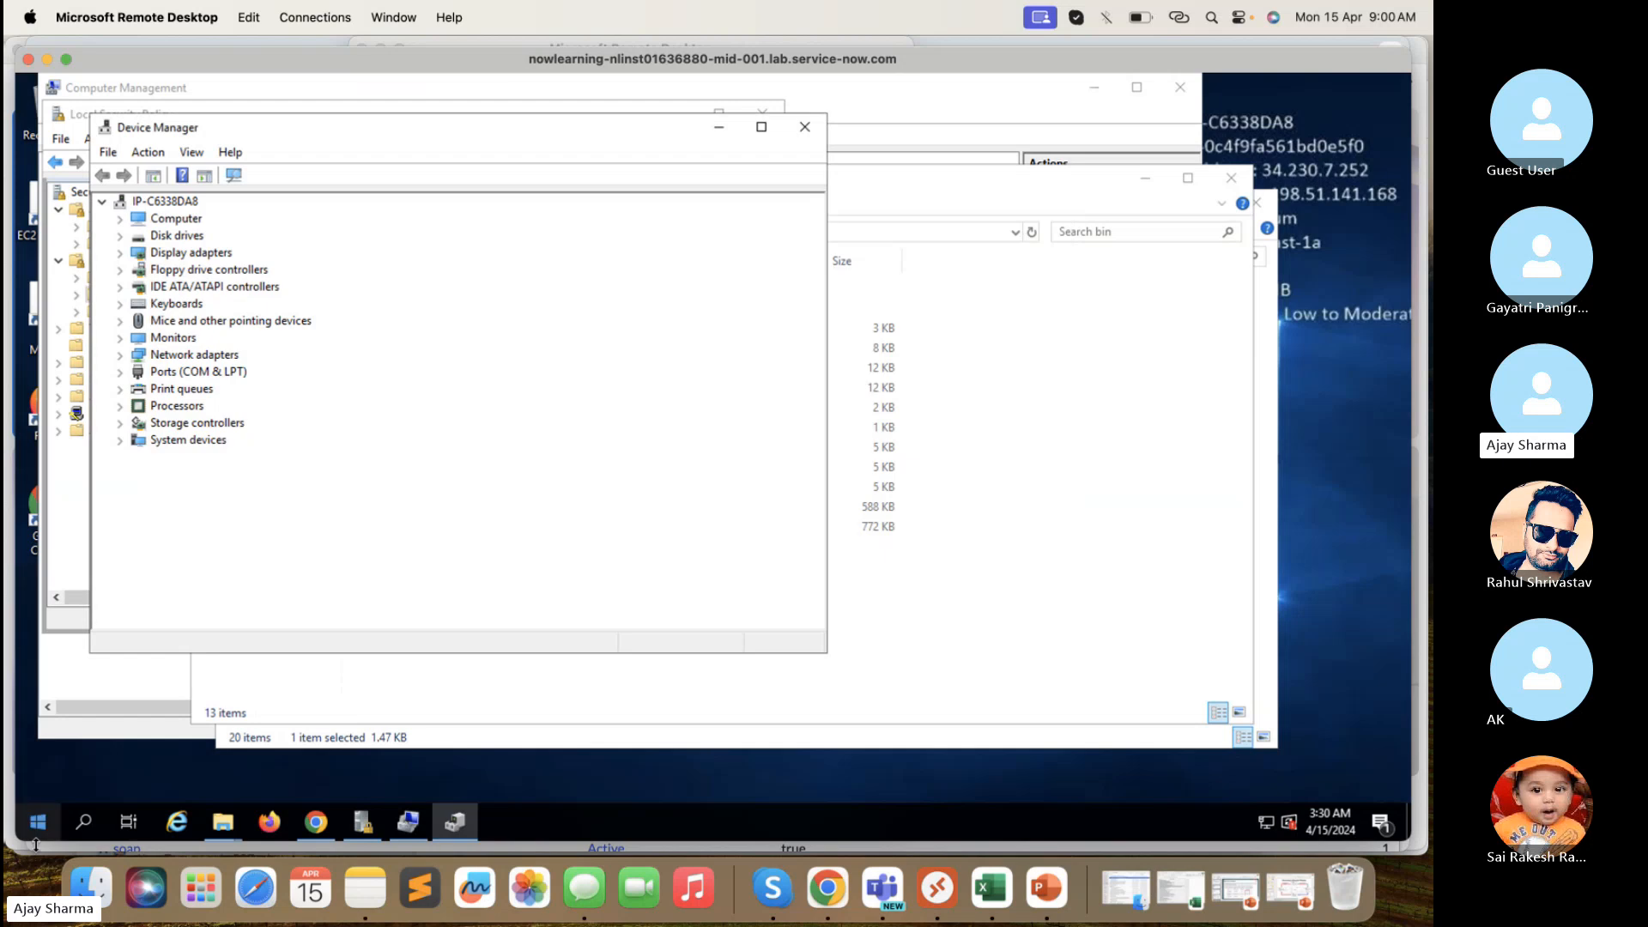
# - Search 'camm' again and run Command Prompt as administrator
pyautogui.click(38, 826)
pyautogui.write('c')
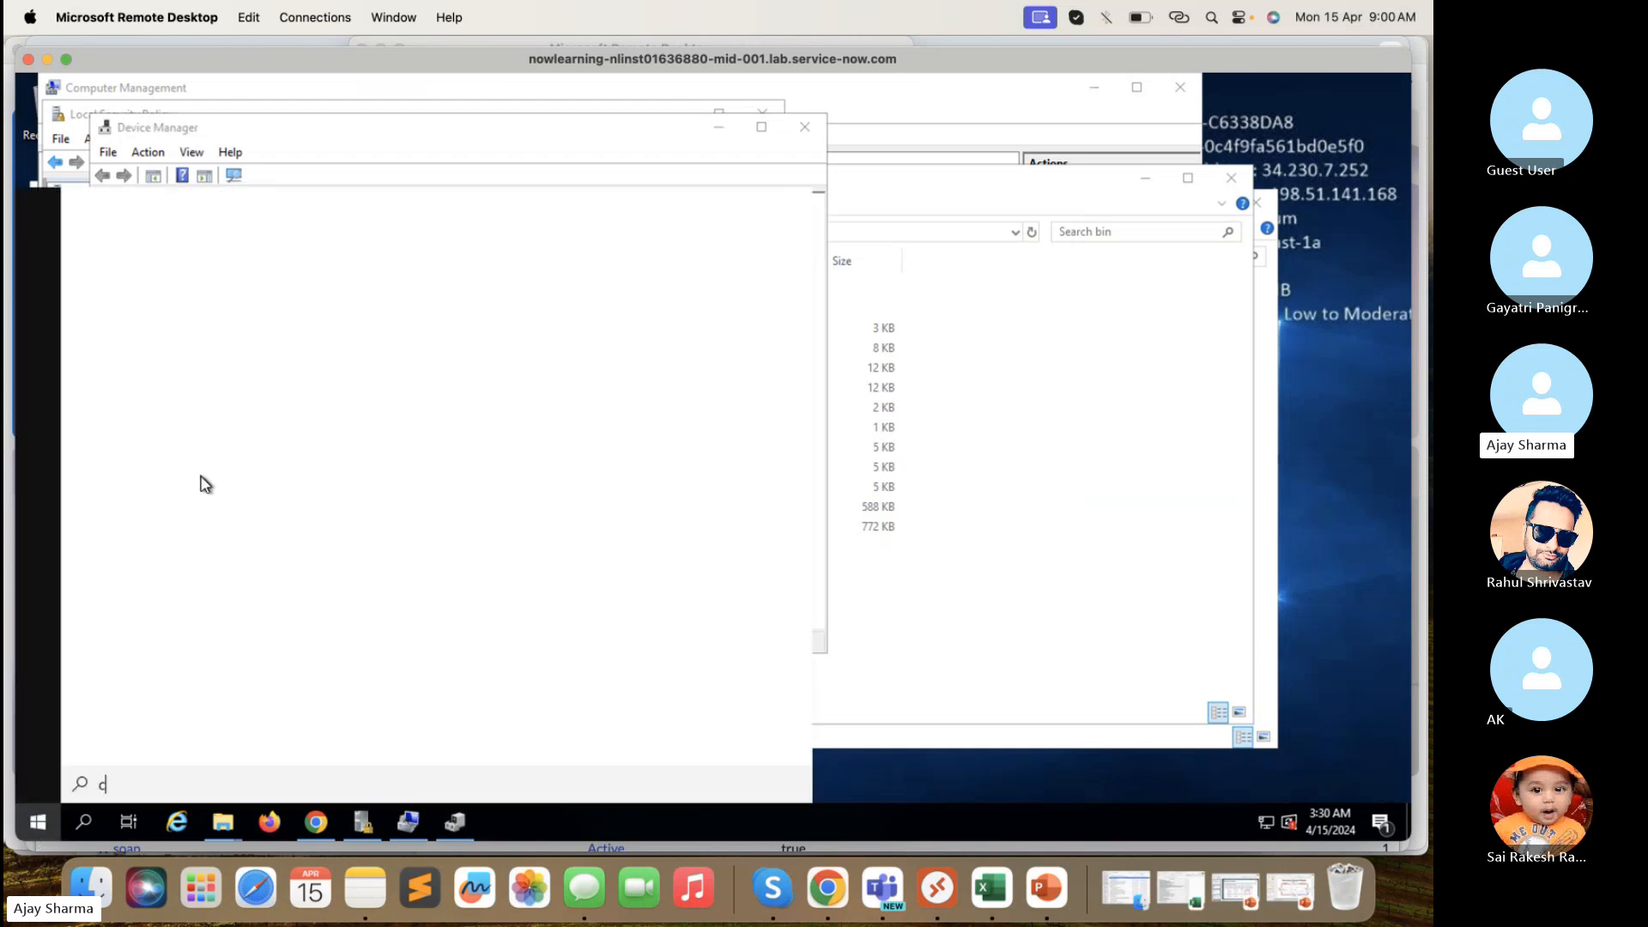
pyautogui.write('amm')
pyautogui.rightClick(214, 307)
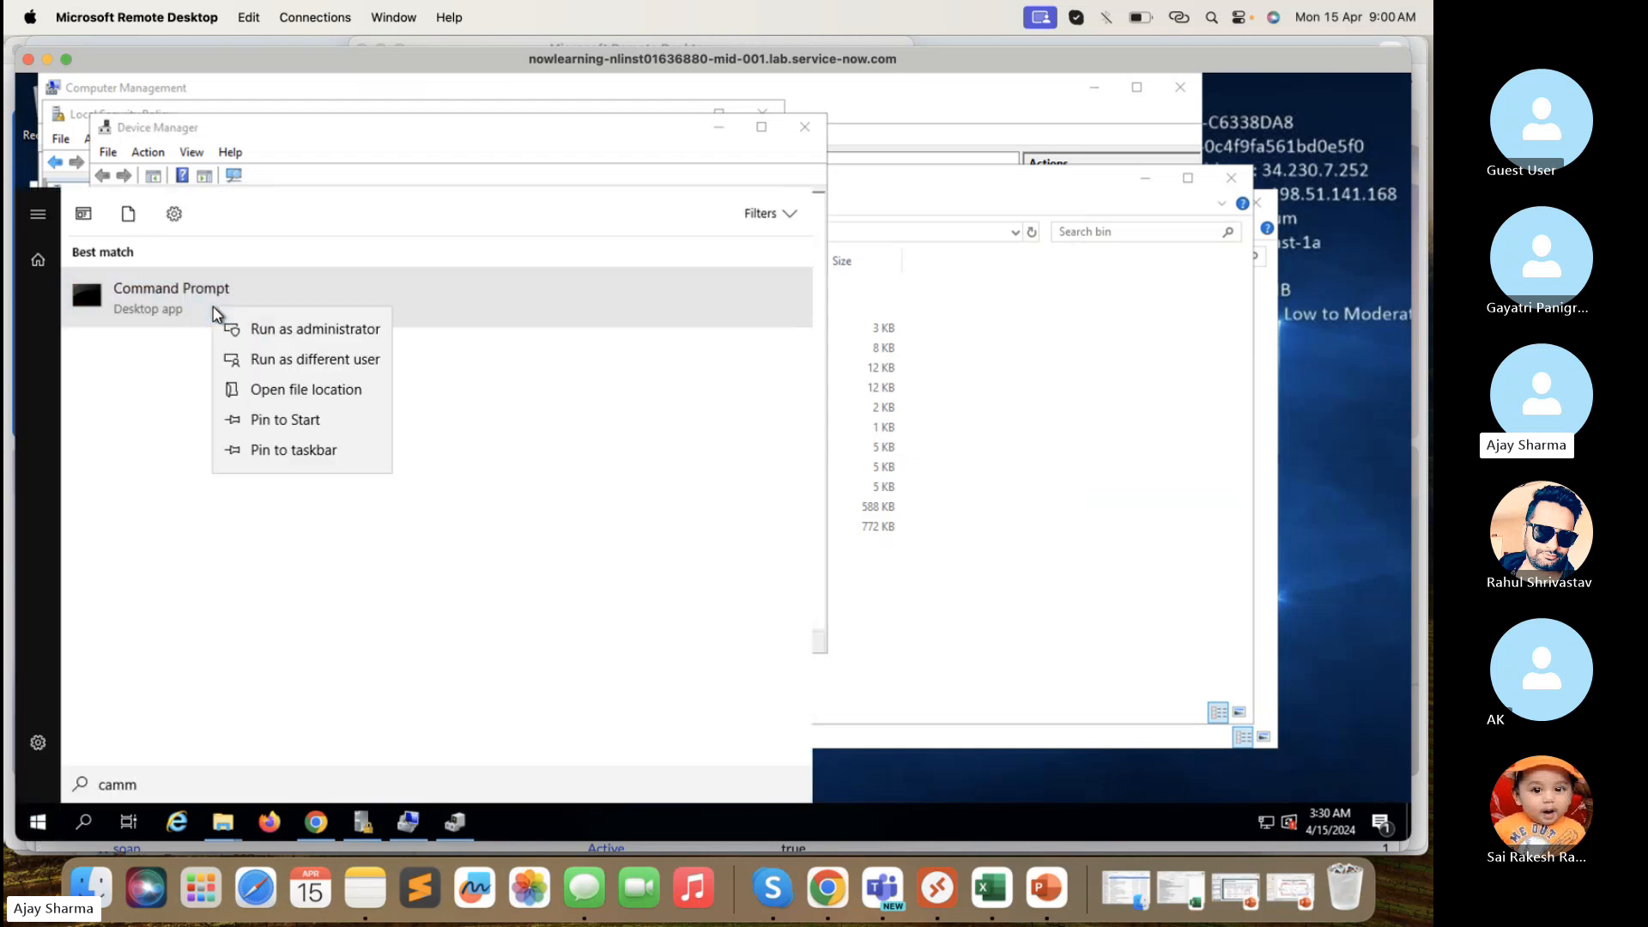
pyautogui.click(268, 335)
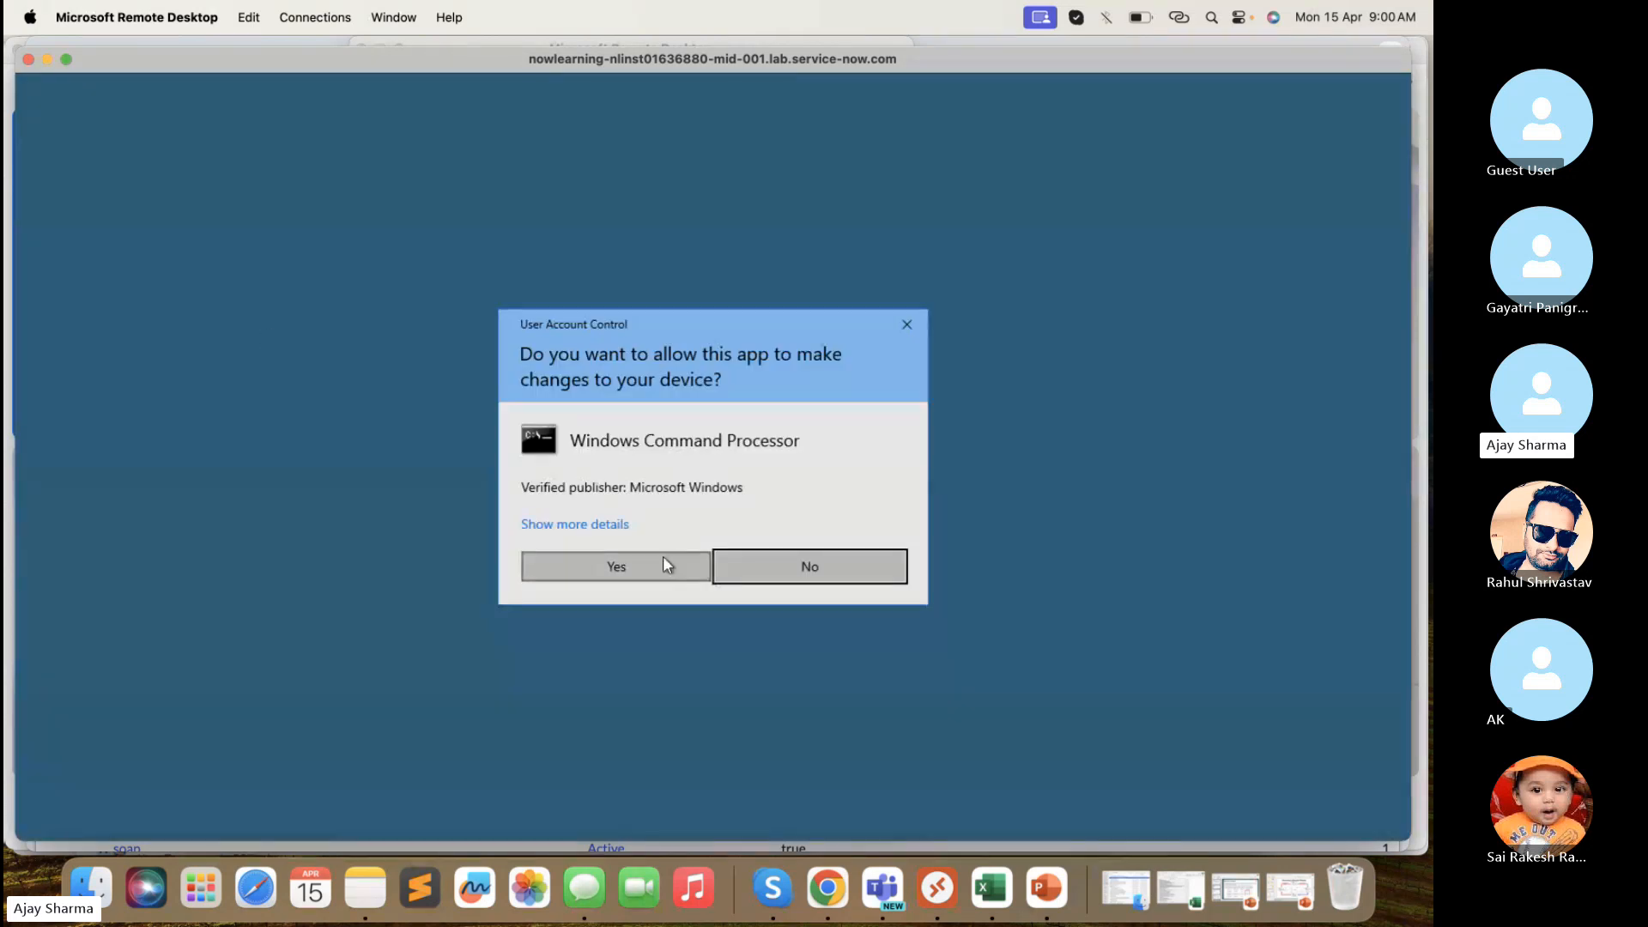
# - Approve the admin Command Prompt and run cd.. twice to reach the root of drive C
pyautogui.click(665, 560)
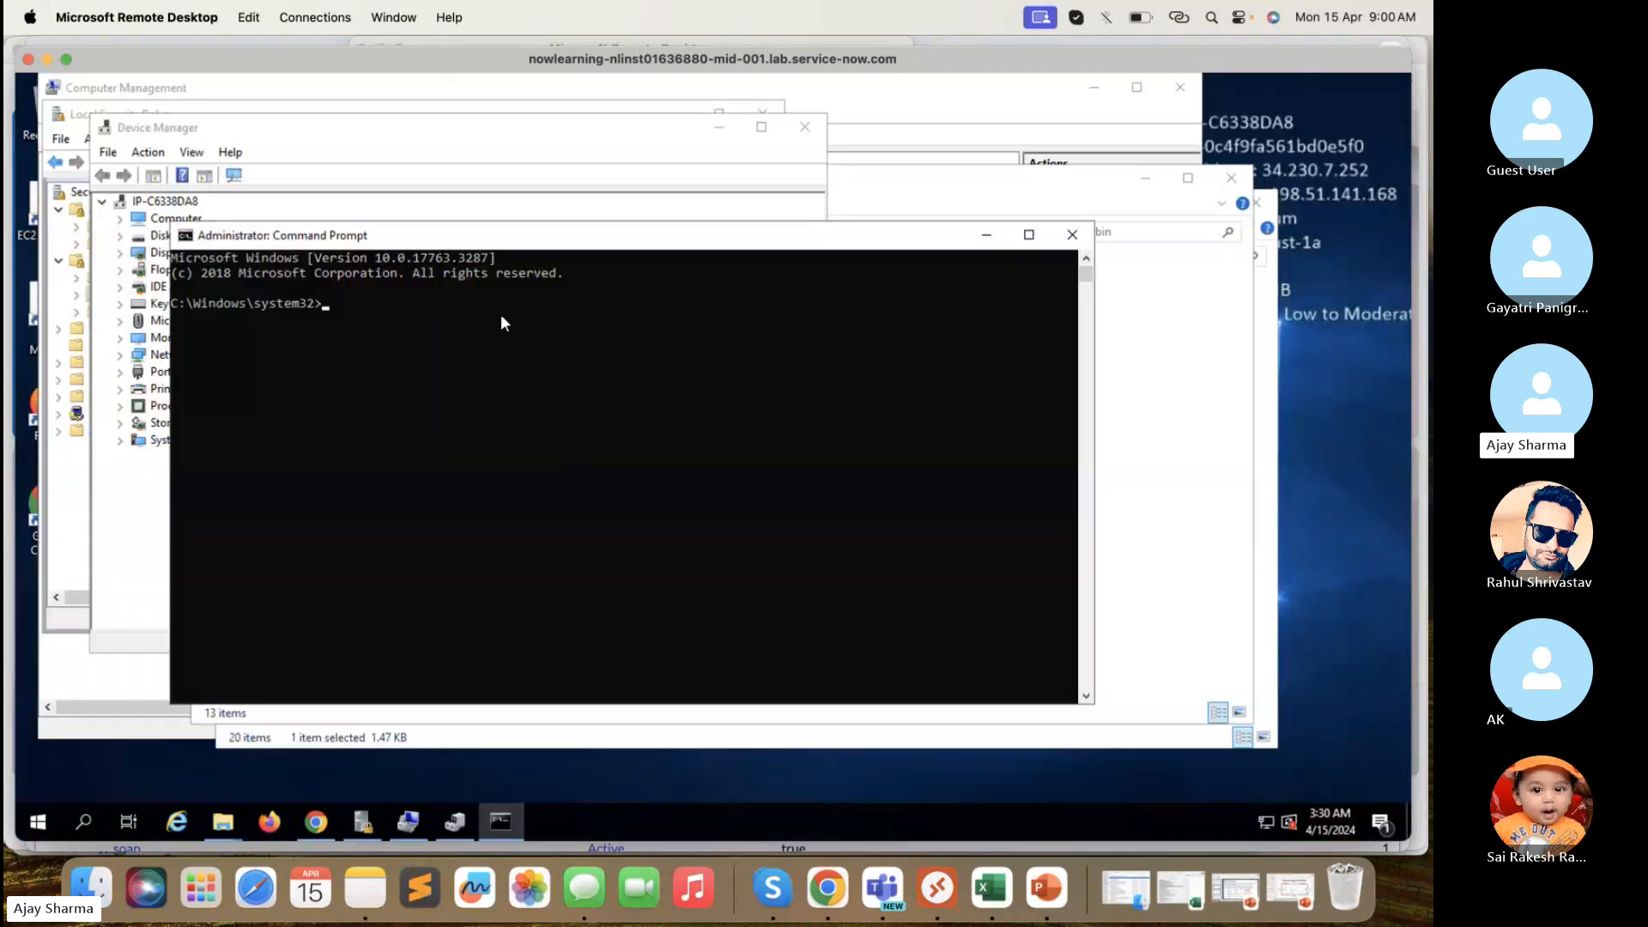
pyautogui.write('c')
pyautogui.click(719, 132)
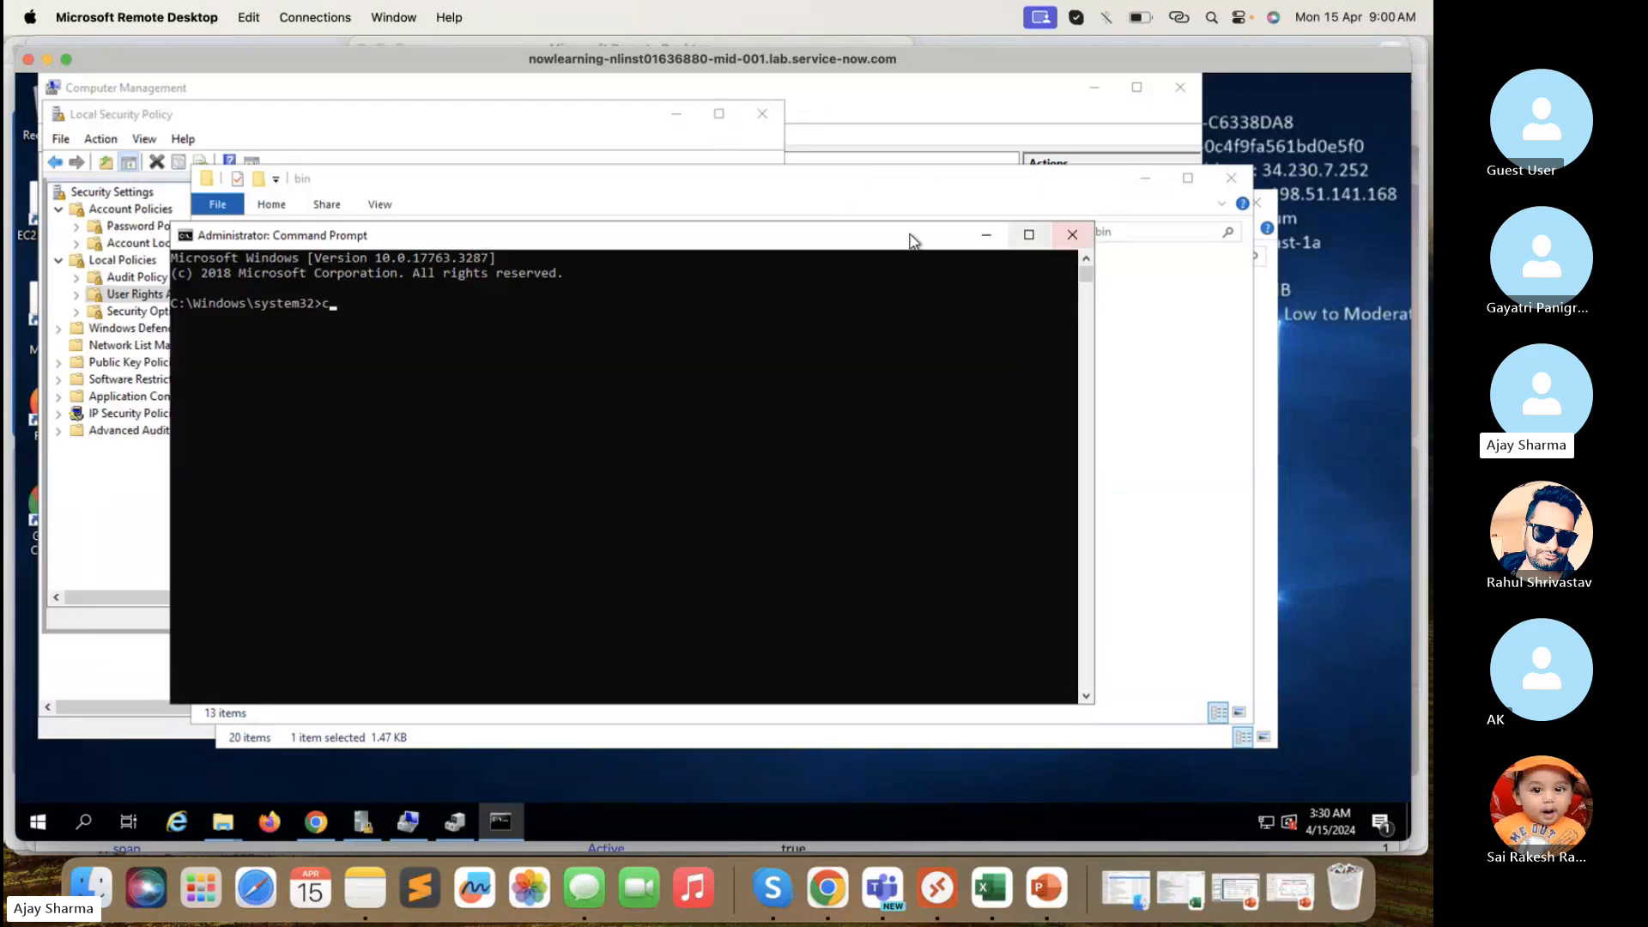
pyautogui.moveTo(912, 242); pyautogui.dragTo(888, 330)
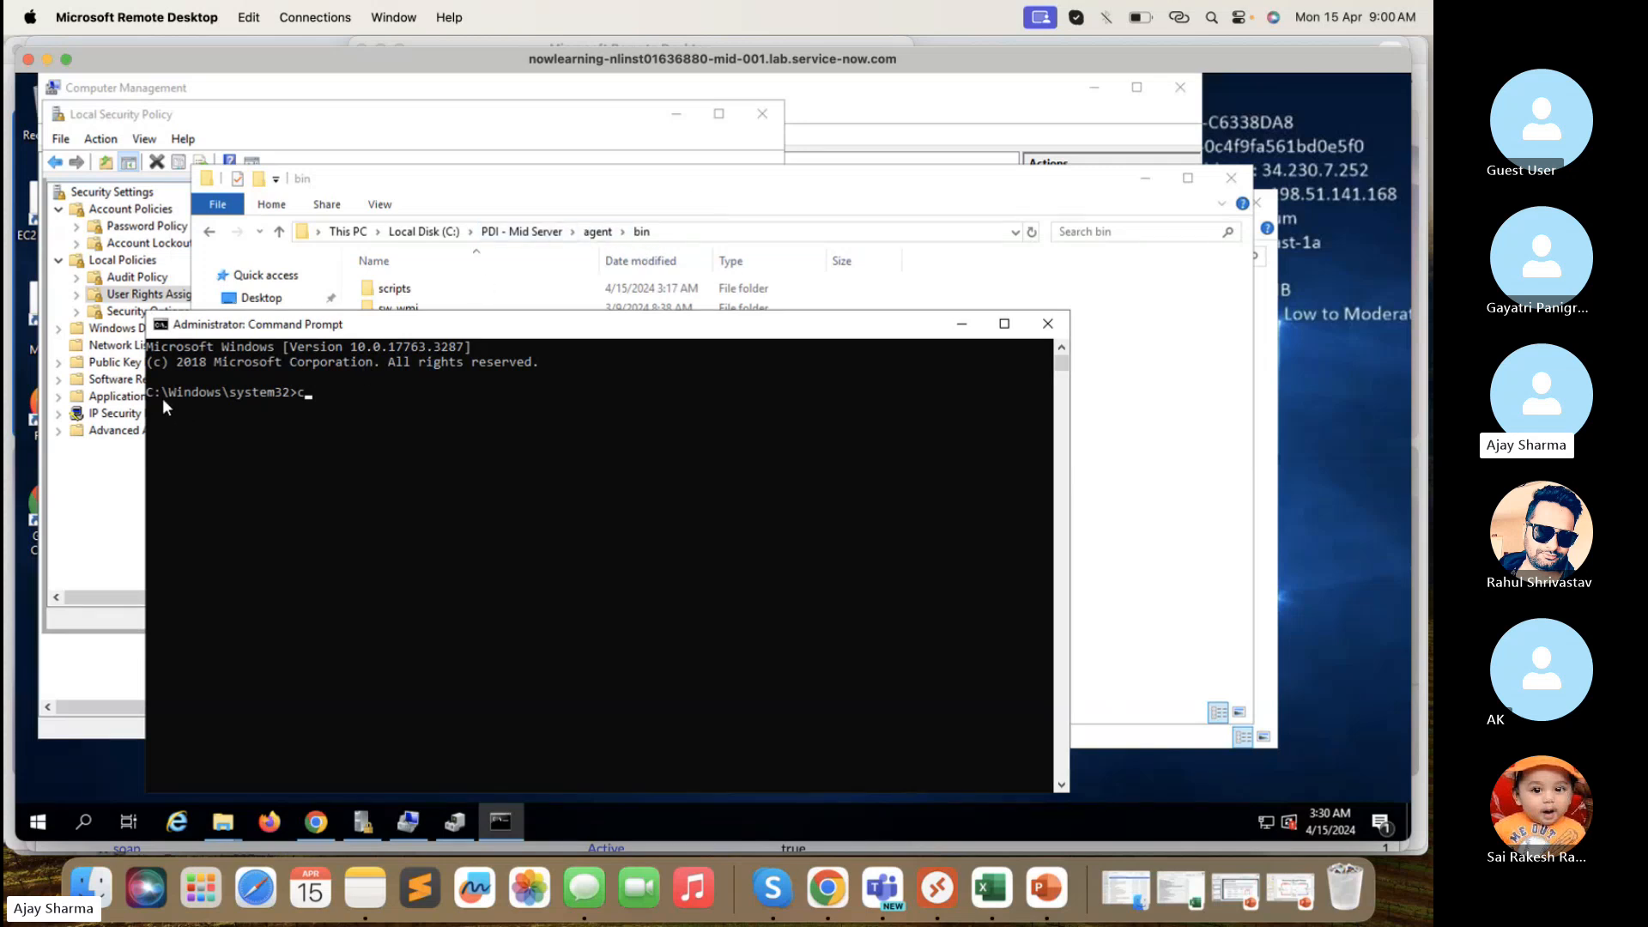
pyautogui.write('d..')
pyautogui.press('Return')
pyautogui.write('cd..')
pyautogui.press('Return')
pyautogui.press('Return')
# - Copy the PDI - Mid Server\agent\bin path from Explorer and cd into it
pyautogui.click(714, 232)
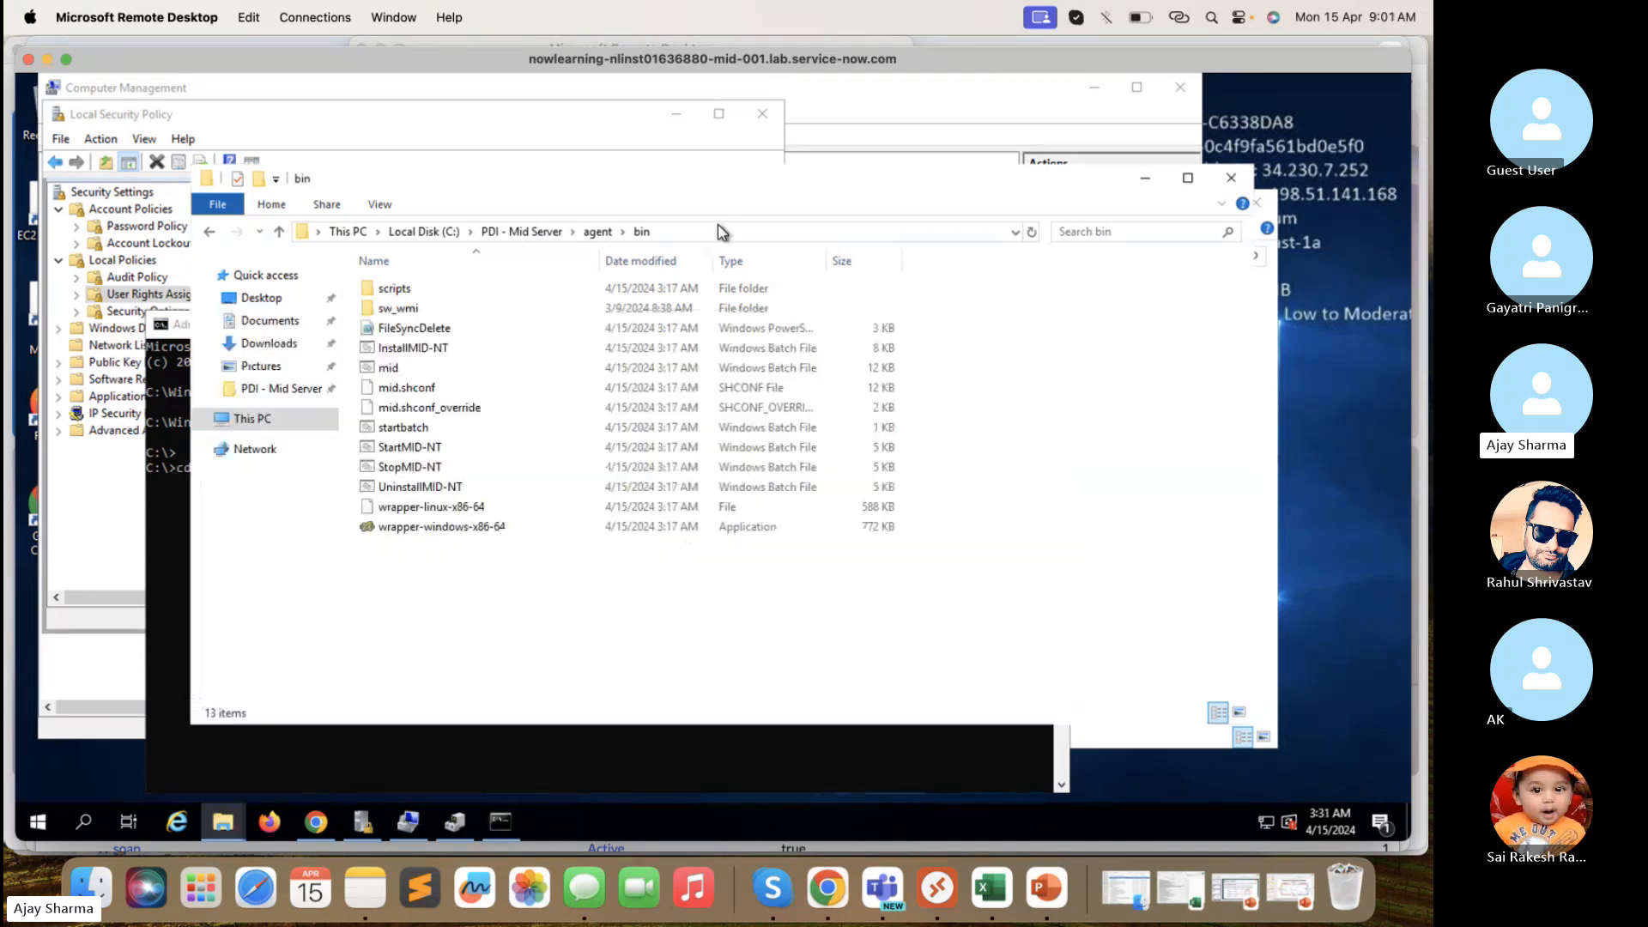
pyautogui.click(702, 231)
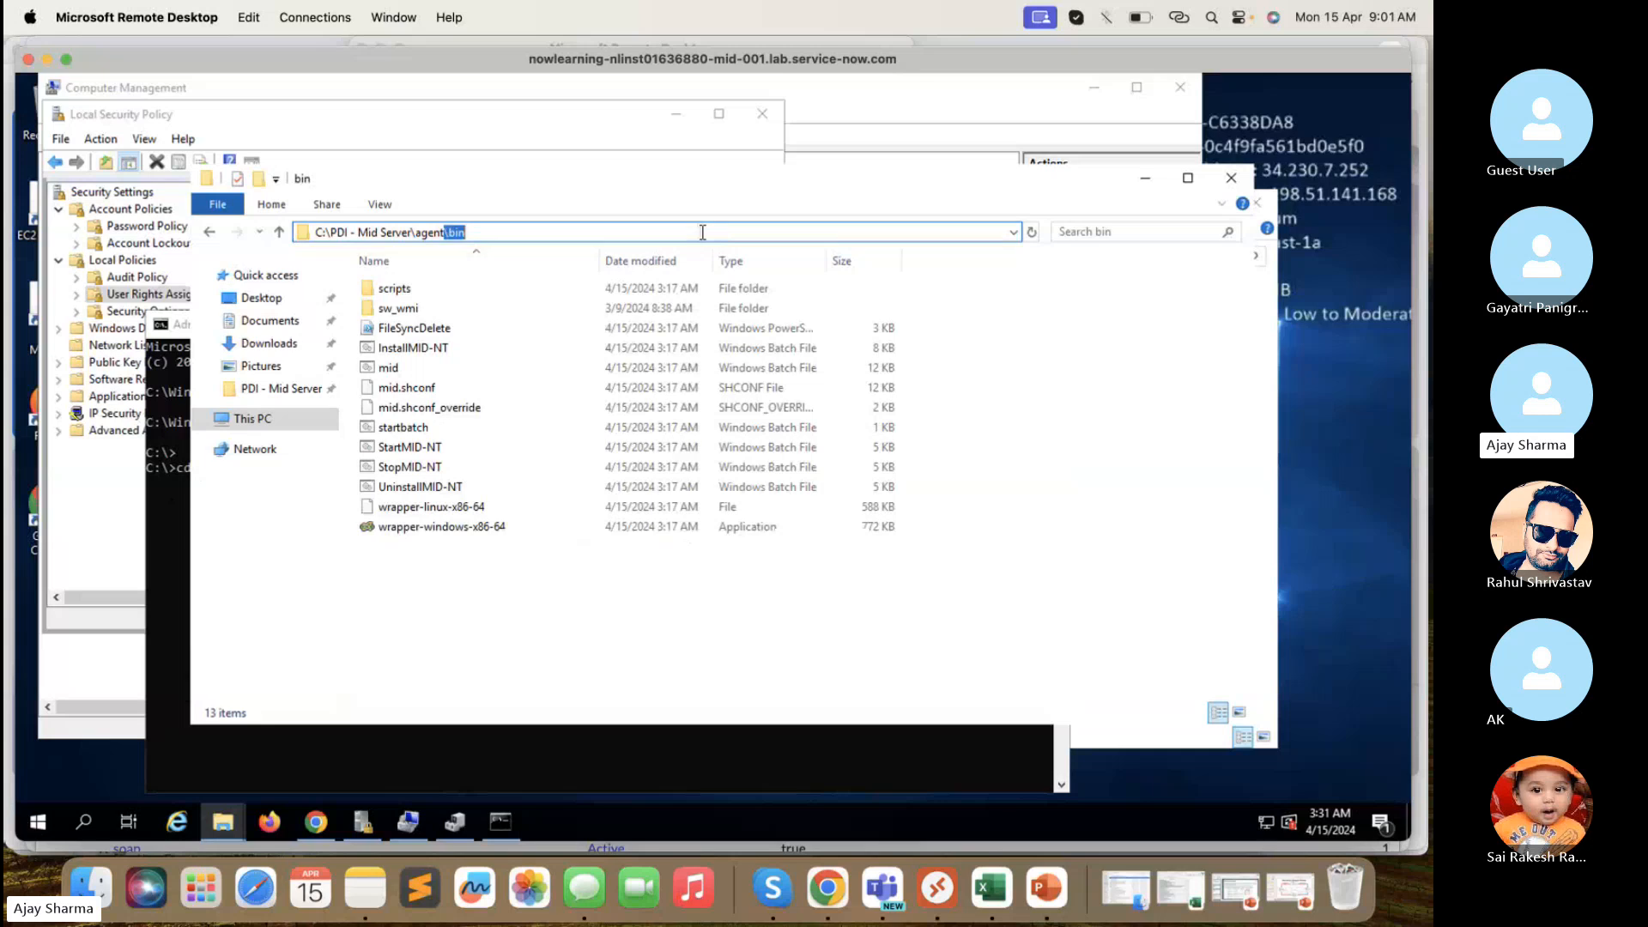
pyautogui.moveTo(702, 231); pyautogui.dragTo(327, 232)
pyautogui.hotkey('ctrl', 'c')
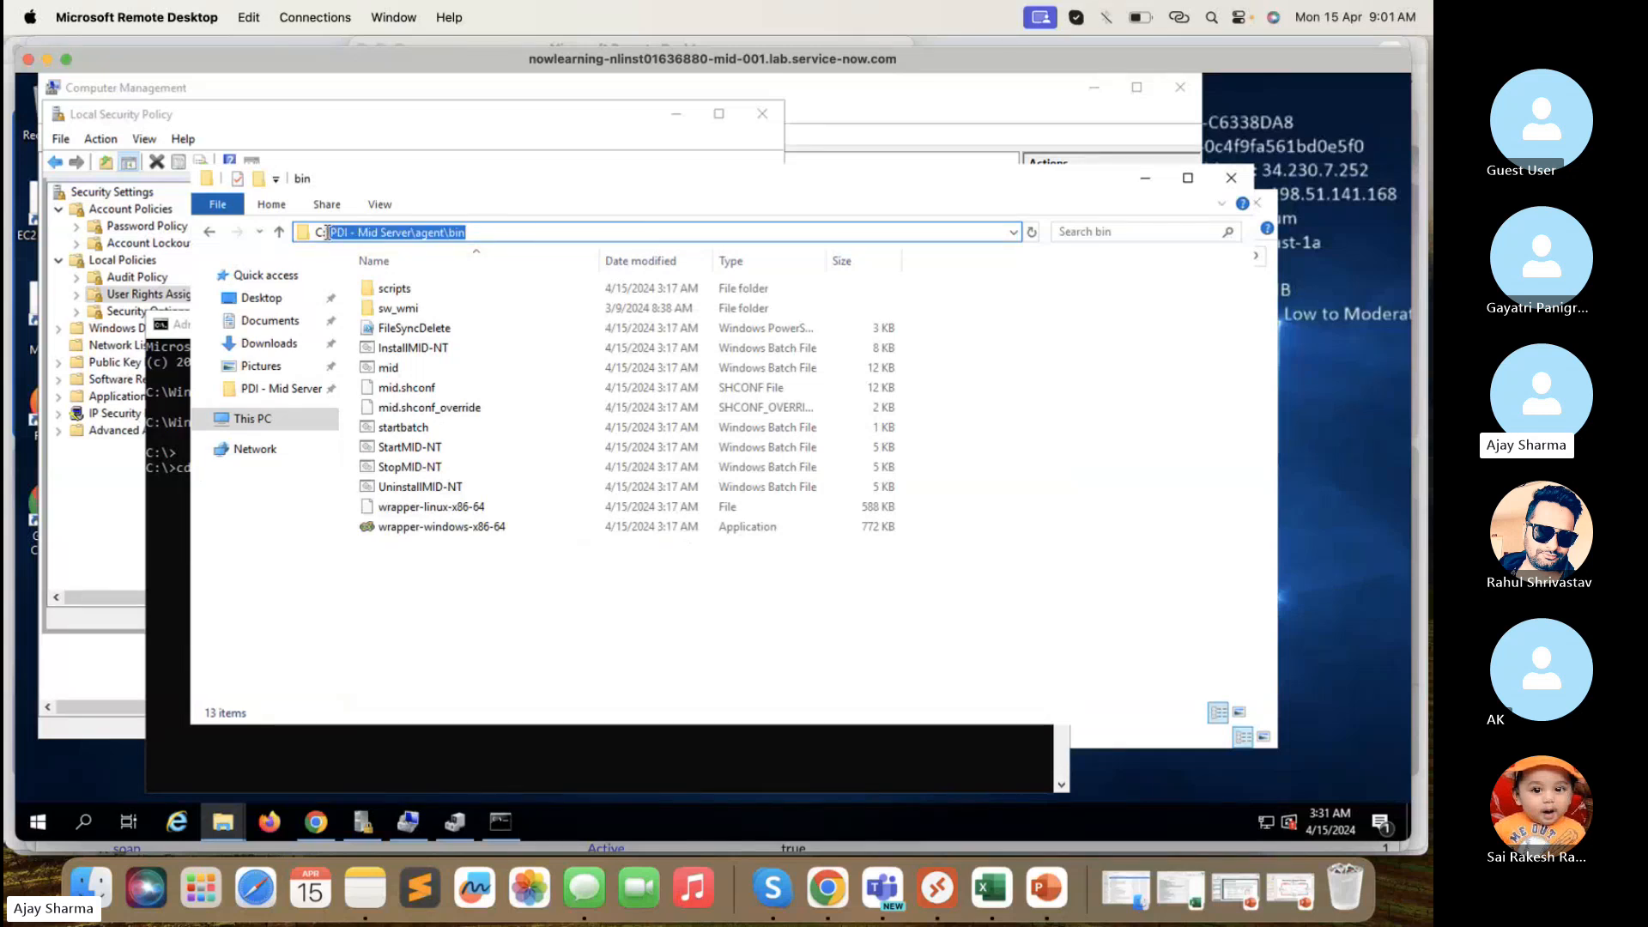
pyautogui.click(178, 525)
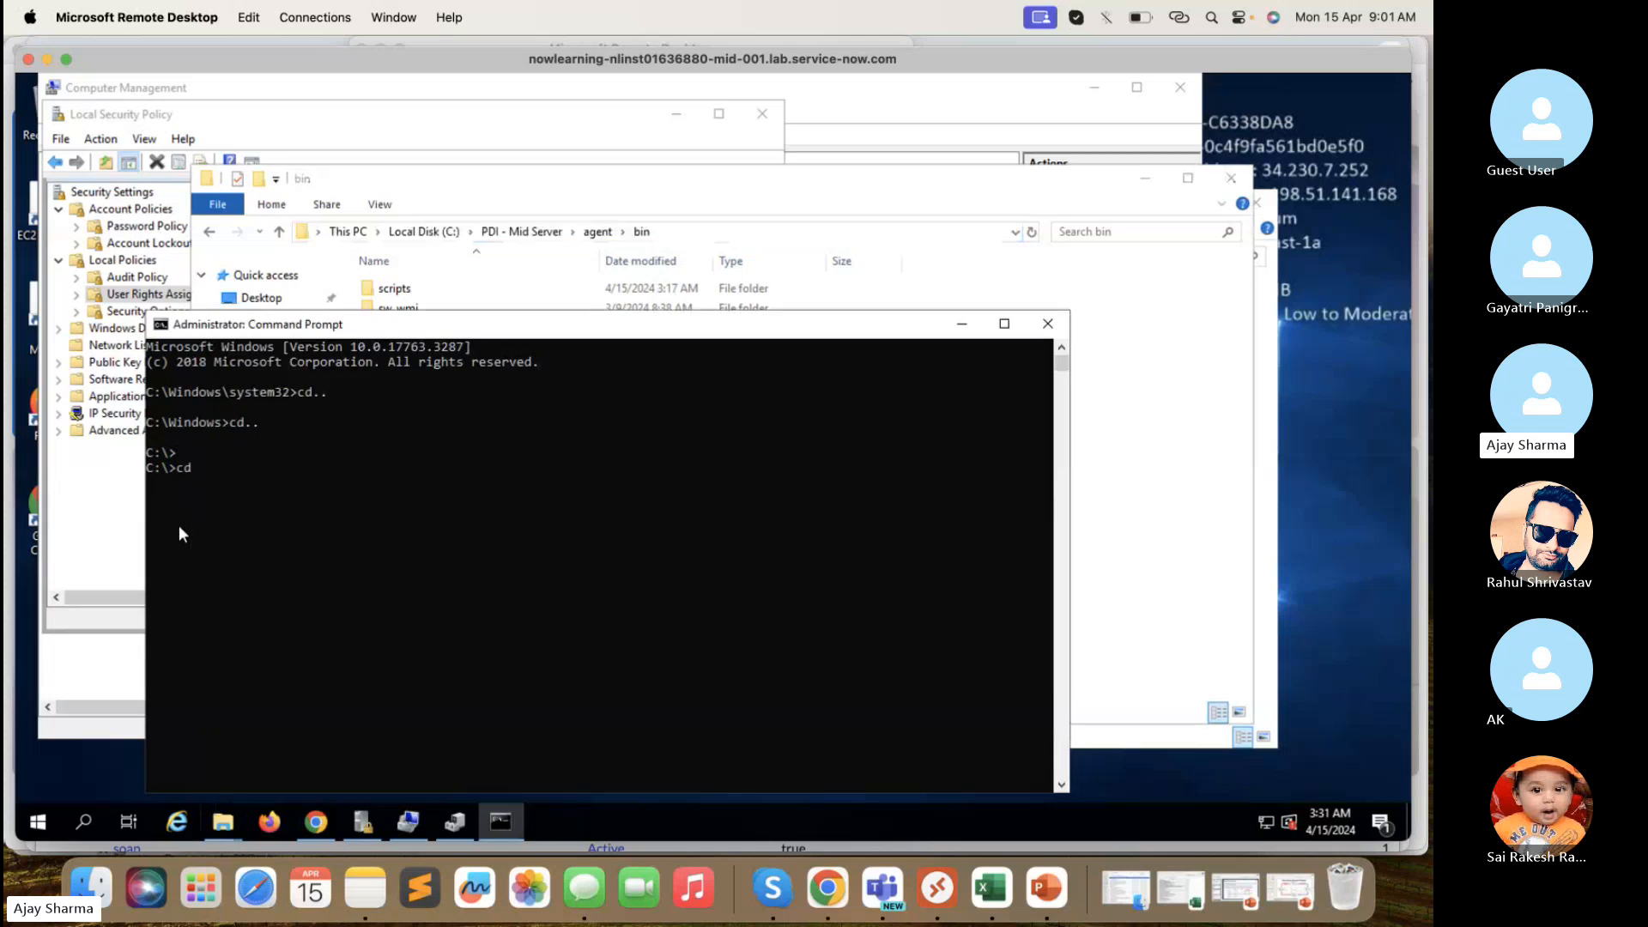
pyautogui.click(224, 454)
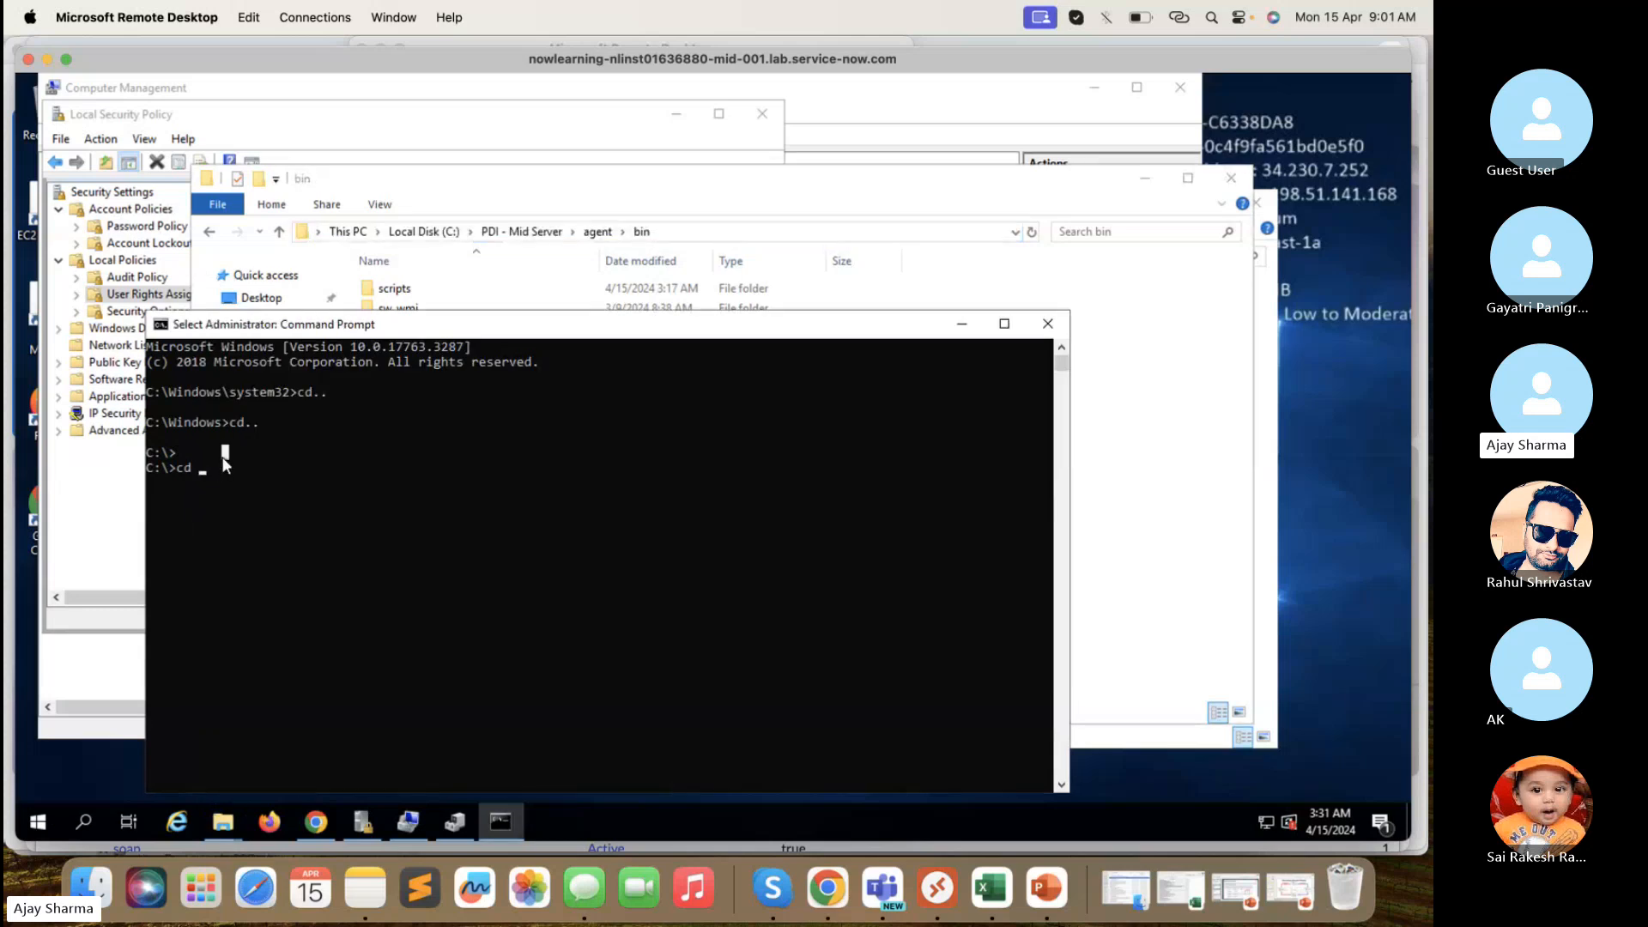
pyautogui.hotkey('ctrl', 'v')
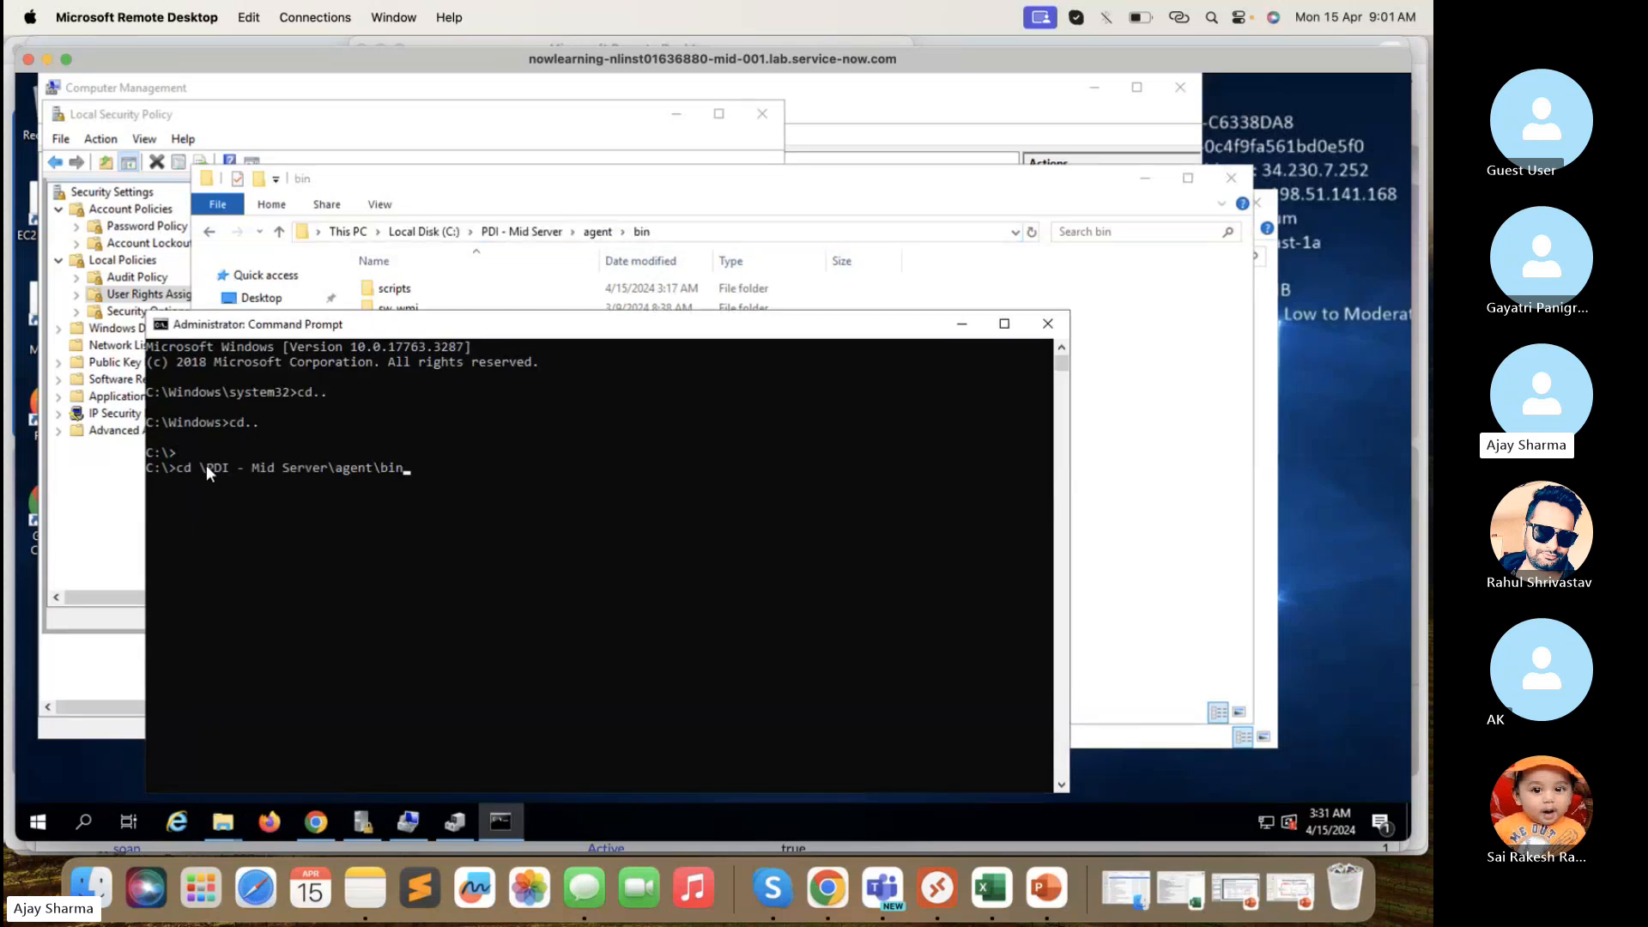
pyautogui.press('Left')
pyautogui.press('Left')
pyautogui.press('Left')
pyautogui.press('Left')
pyautogui.press('Left')
pyautogui.press('Left')
pyautogui.press('Left')
pyautogui.press('Left')
pyautogui.press('Left')
pyautogui.press('Left')
pyautogui.press('Left')
pyautogui.press('Left')
pyautogui.press('Left')
pyautogui.press('Left')
pyautogui.press('Left')
pyautogui.press('Left')
pyautogui.press('Left')
pyautogui.press('BackSpace')
pyautogui.press('Return')
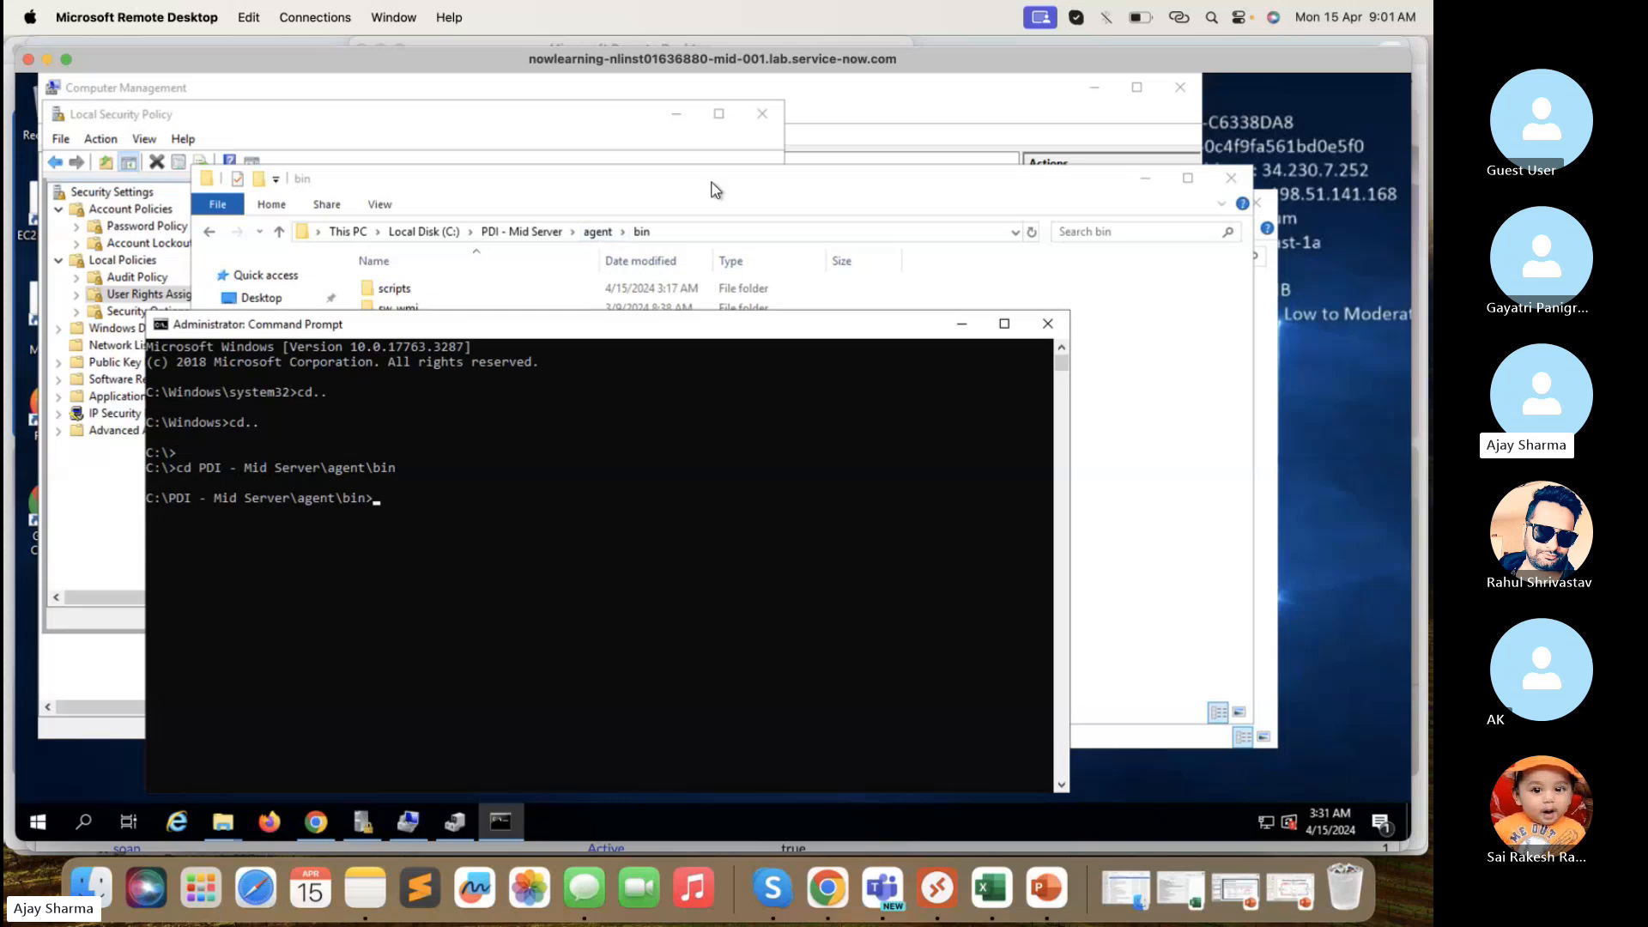
pyautogui.click(657, 222)
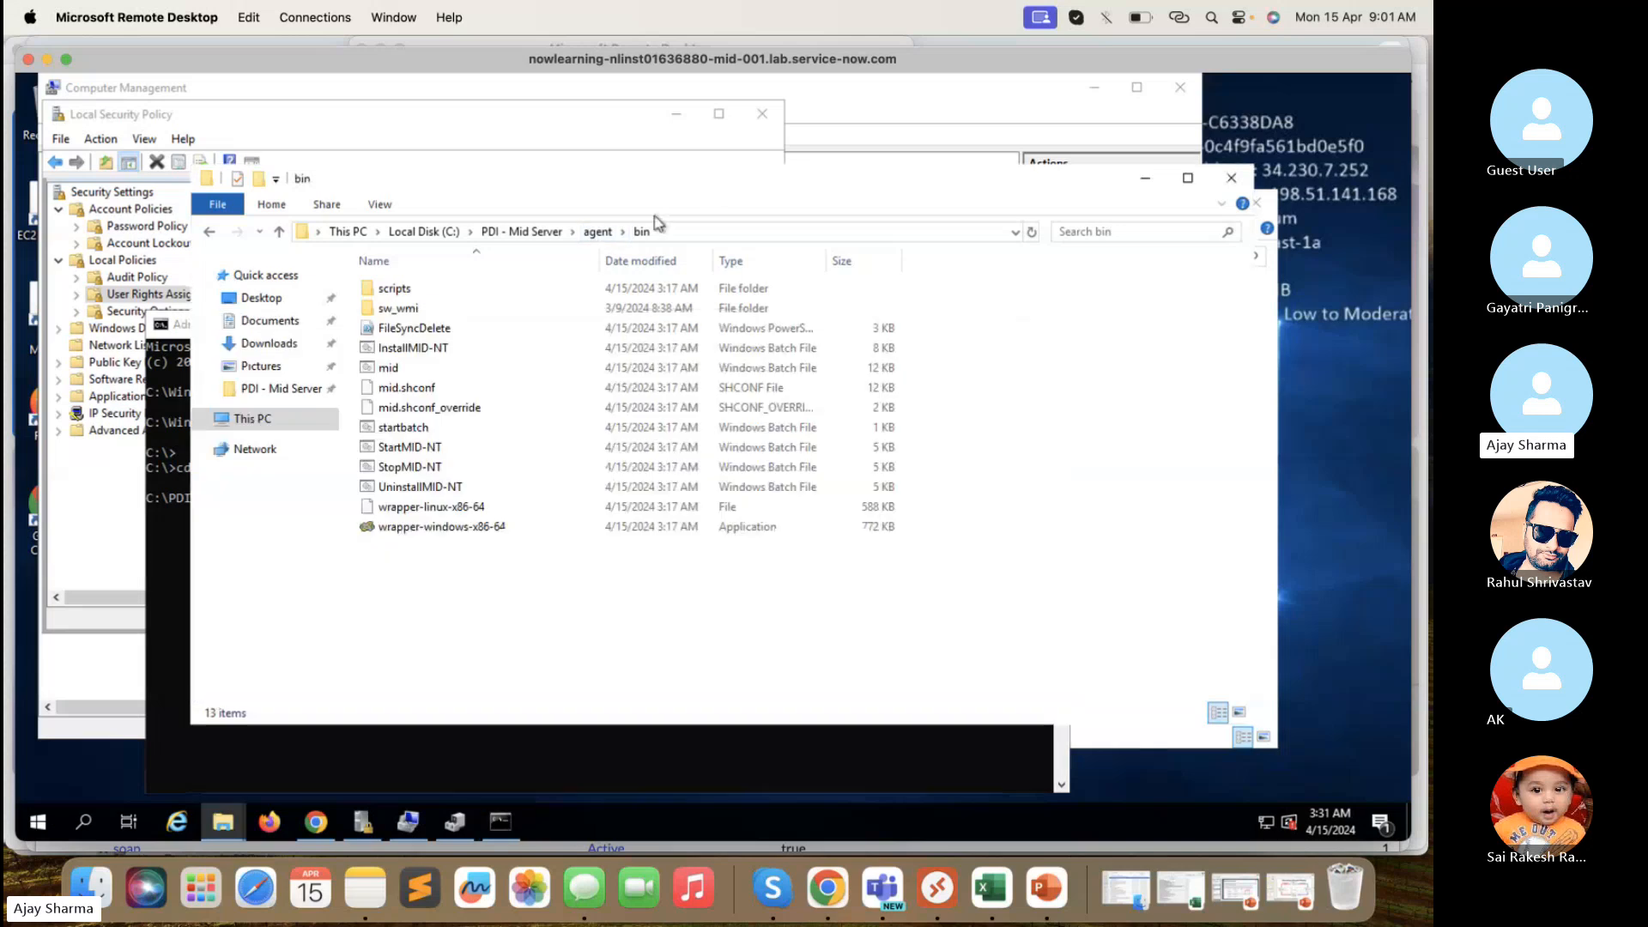
# - Copy the StartMID-NT file name from Explorer through Rename
pyautogui.click(423, 448)
pyautogui.rightClick(422, 454)
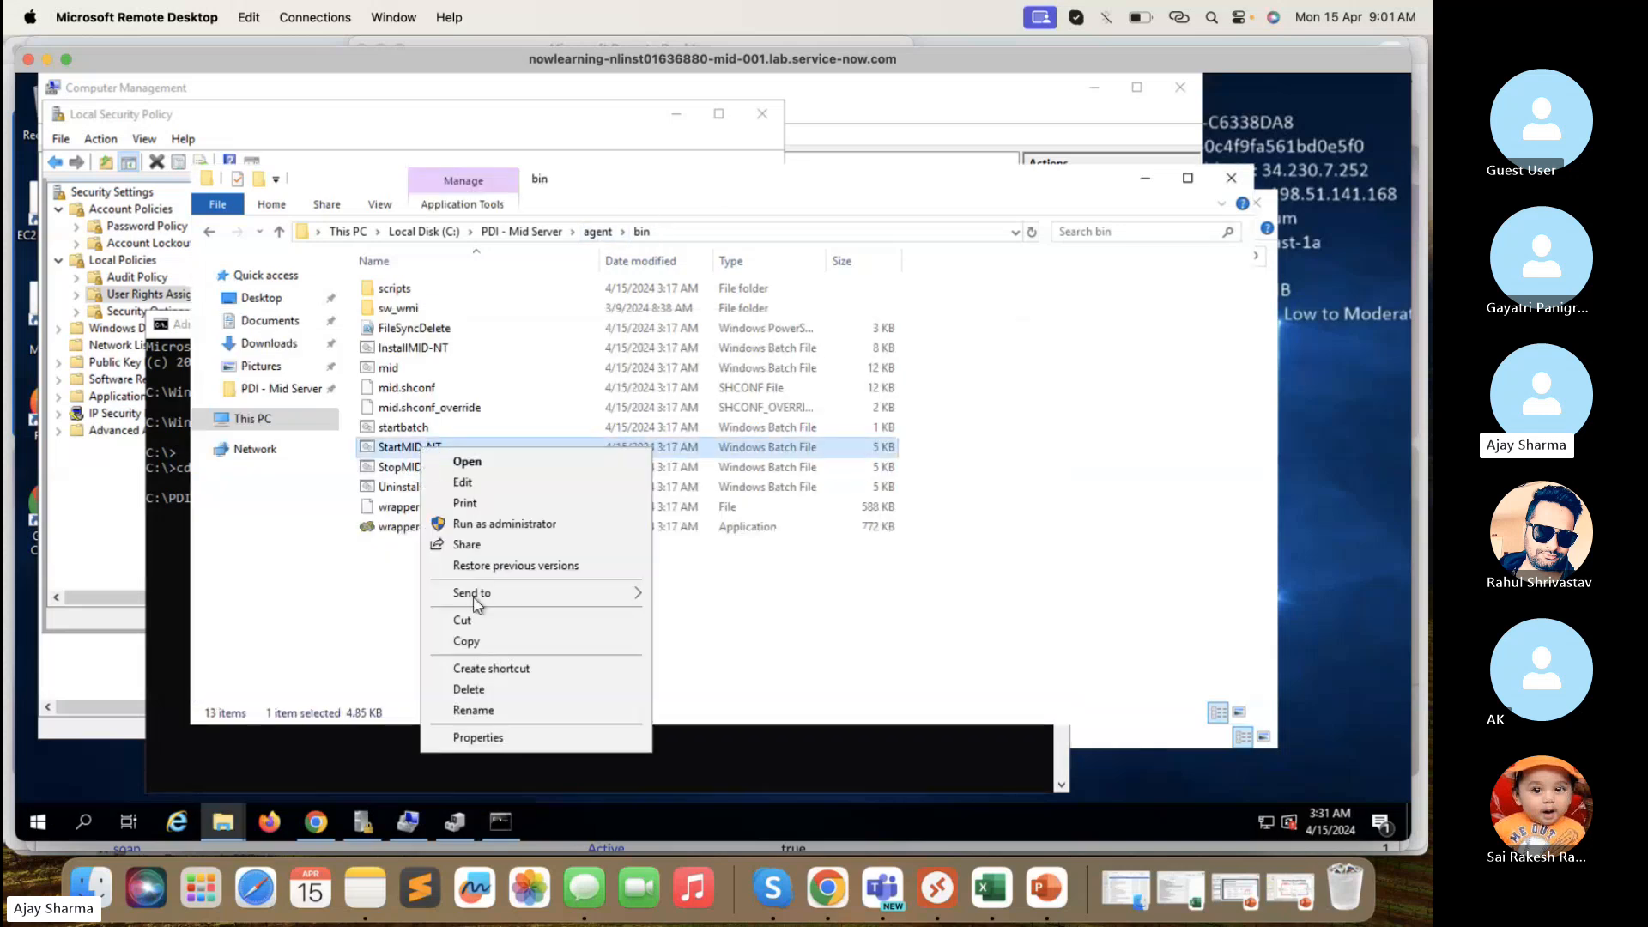
pyautogui.click(474, 709)
pyautogui.click(462, 446)
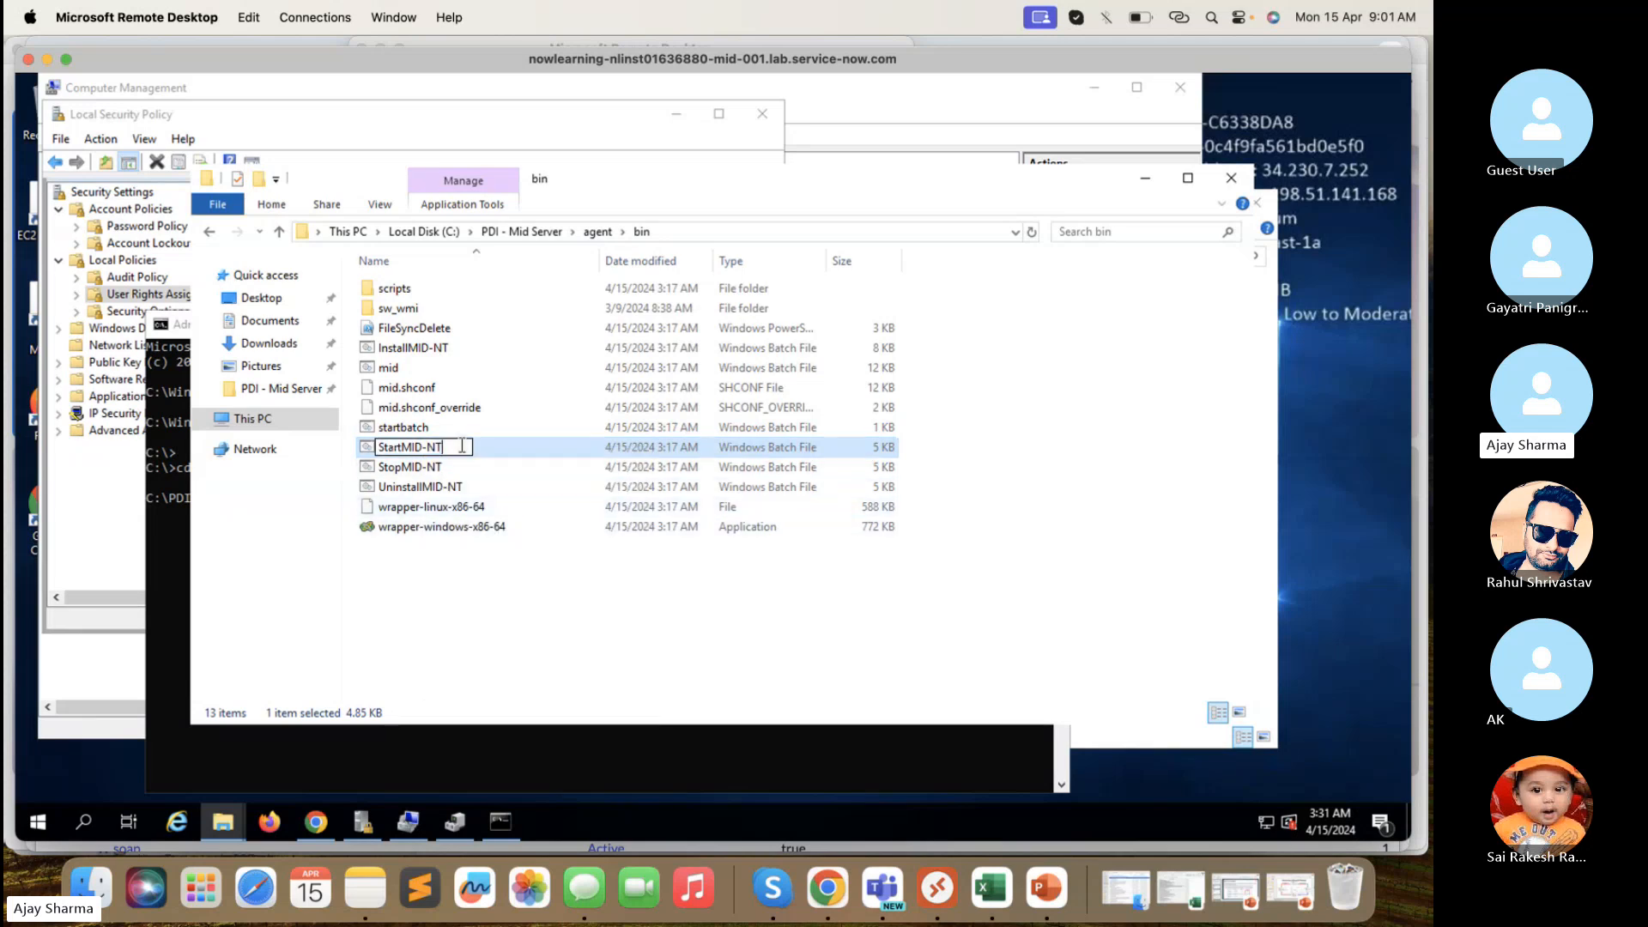
pyautogui.moveTo(462, 445); pyautogui.dragTo(369, 448)
pyautogui.hotkey('ctrl', 'c')
# - Run StartMID-NT.bat in Command Prompt and continue past its pause, showing the service RUNNING
pyautogui.click(173, 591)
pyautogui.click(399, 499)
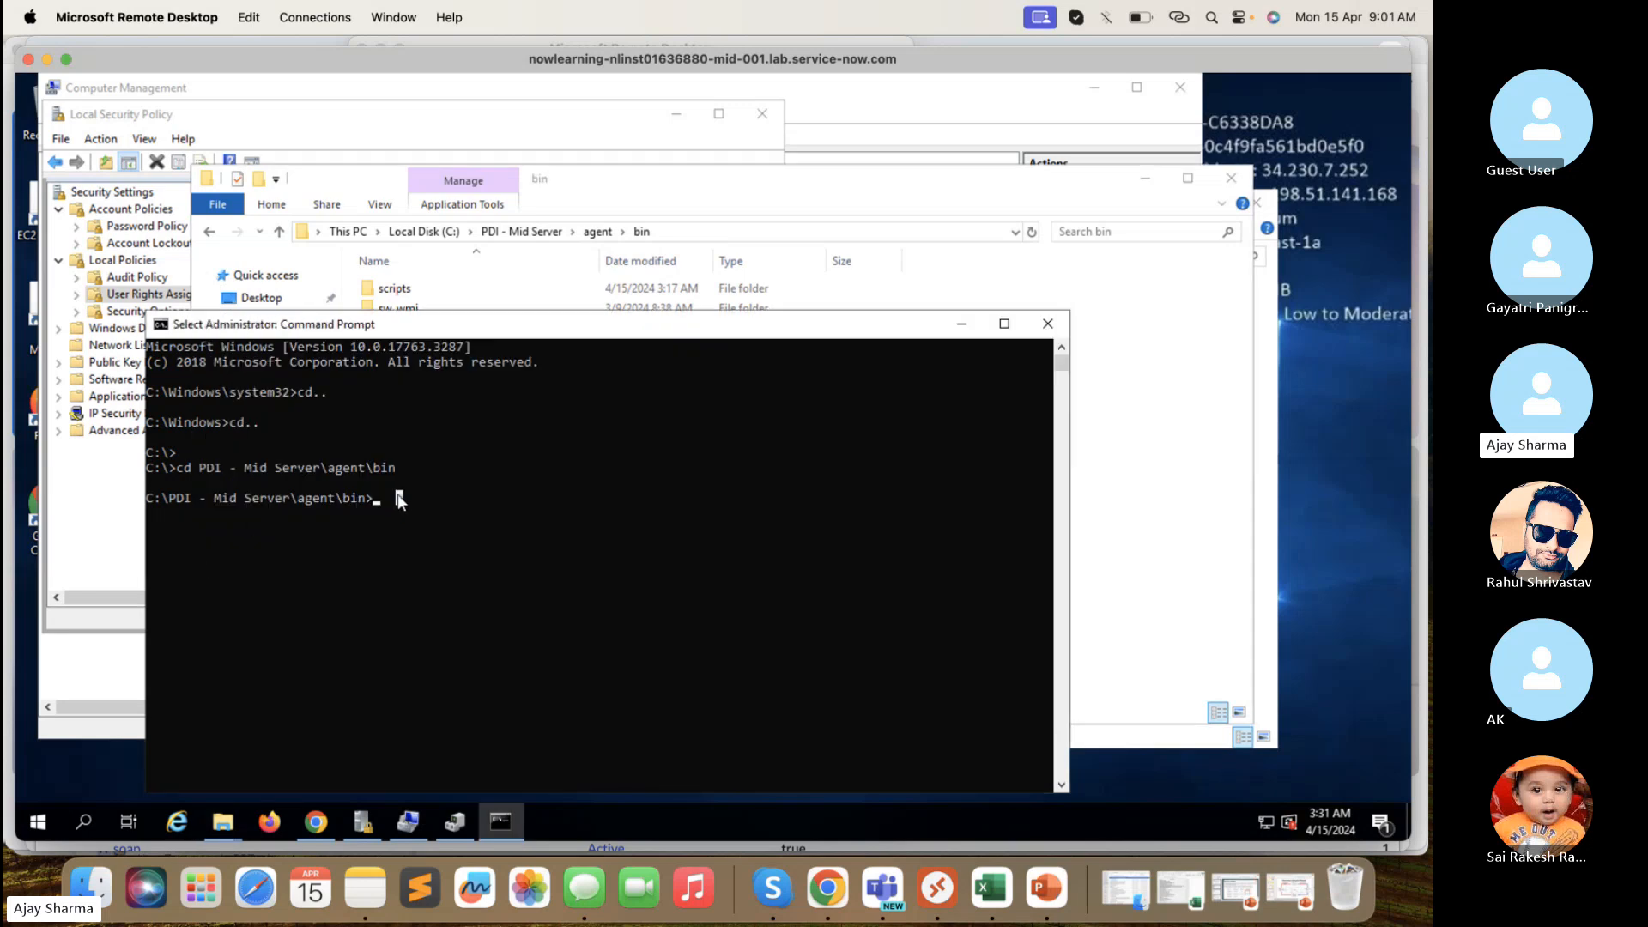
pyautogui.hotkey('ctrl', 'v')
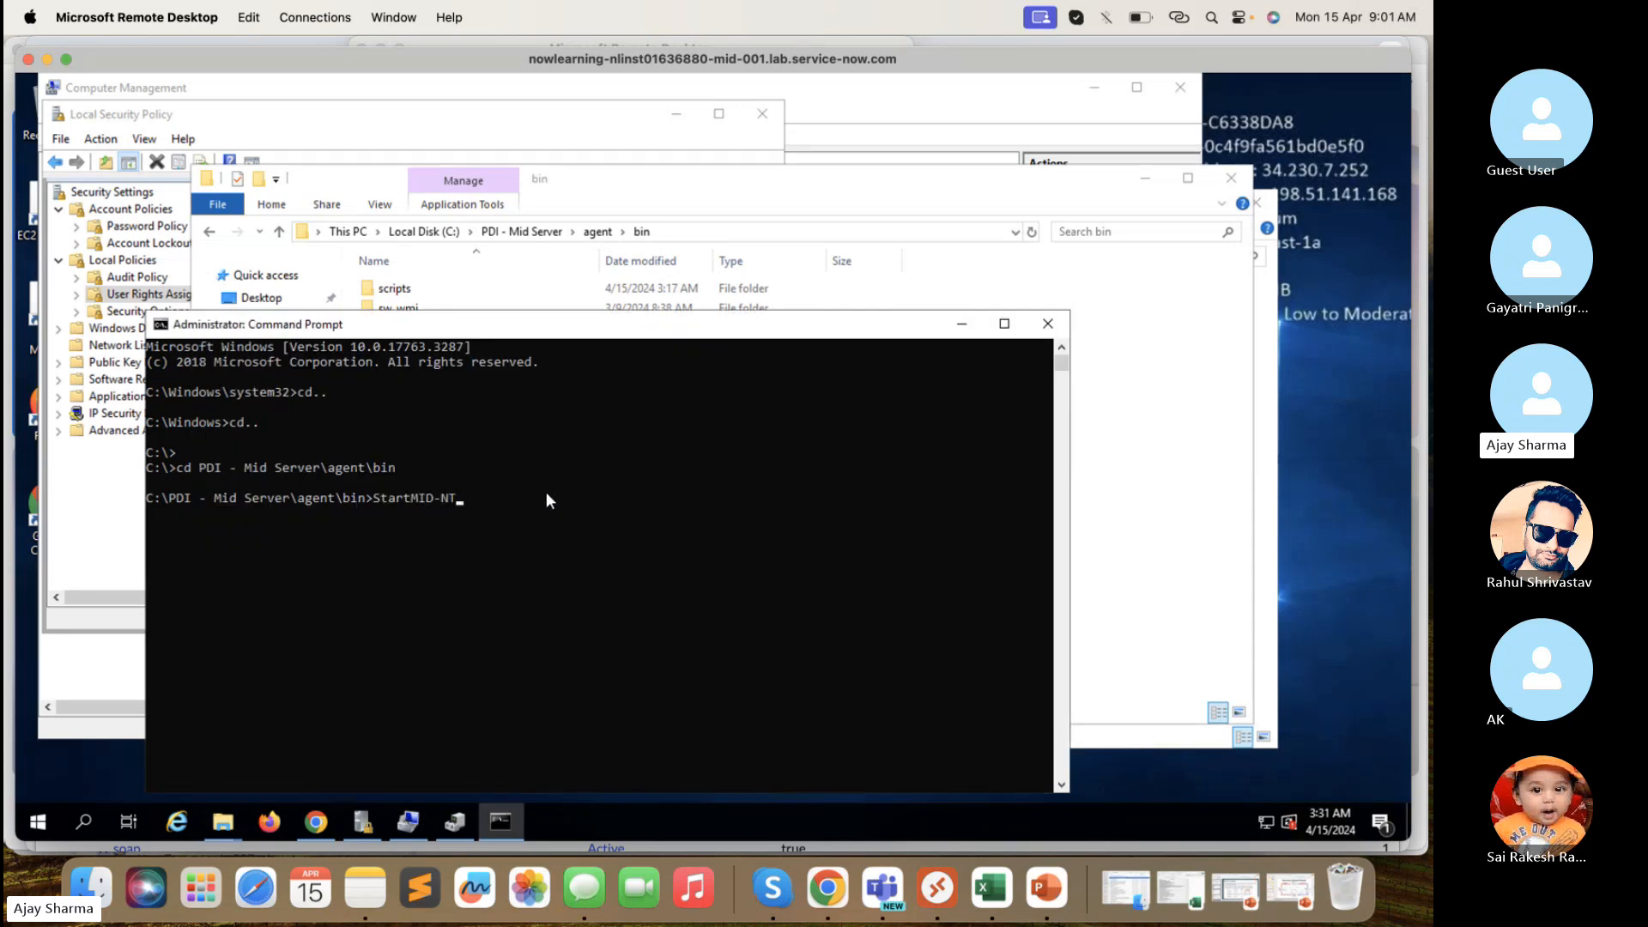
pyautogui.write('.bat')
pyautogui.press('Return')
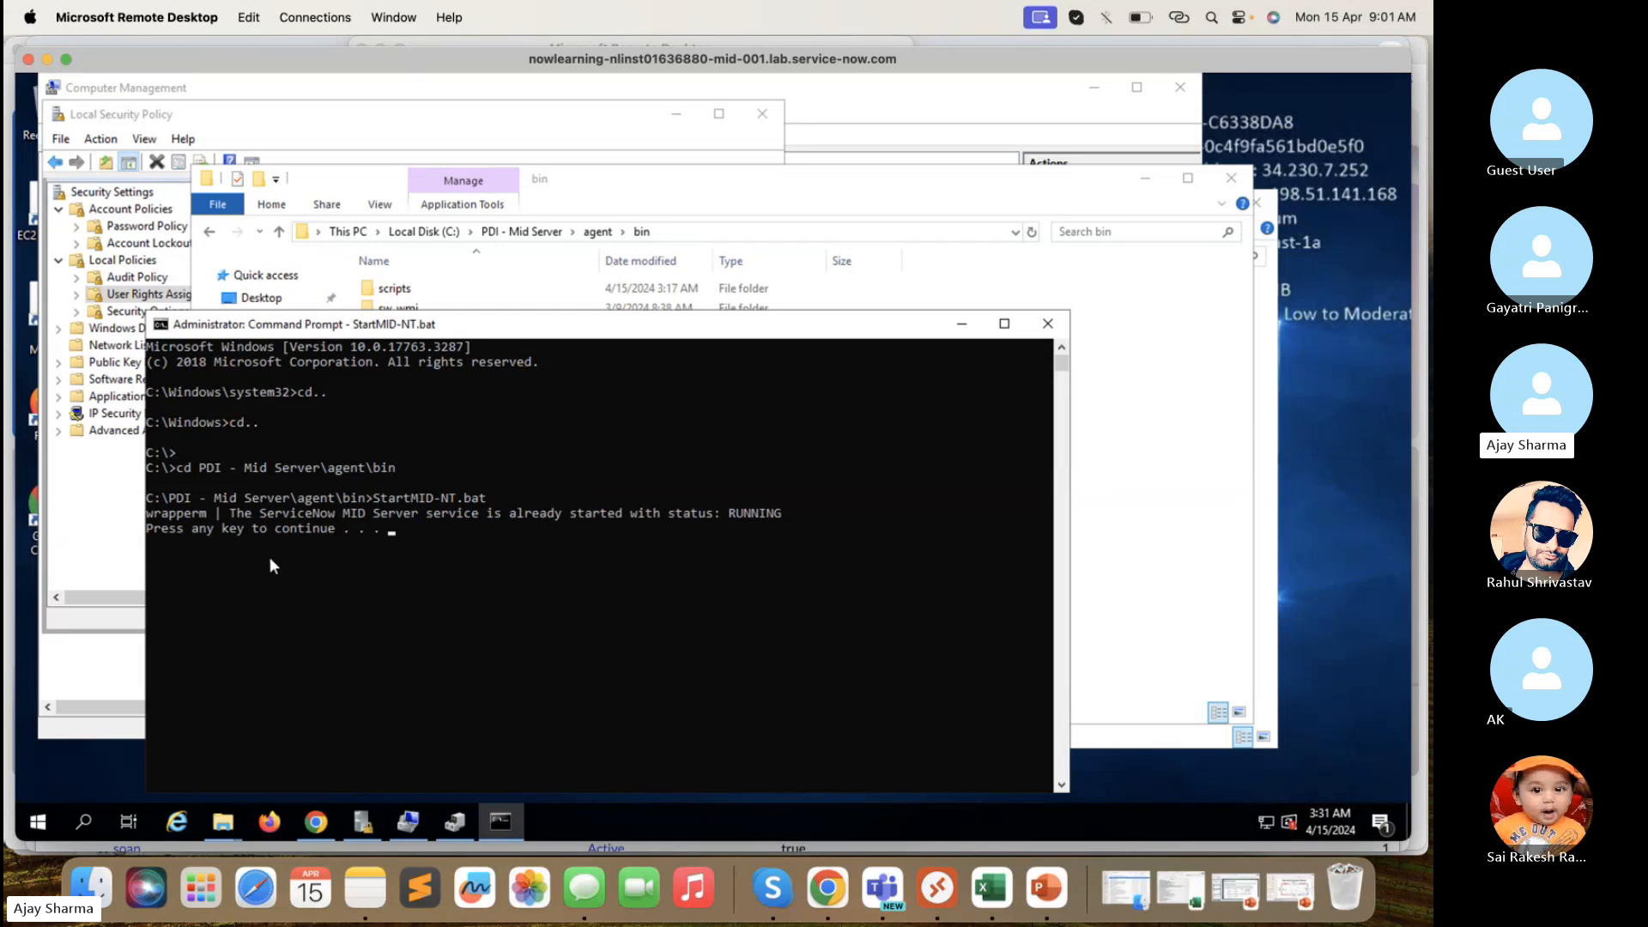
pyautogui.press('Return')
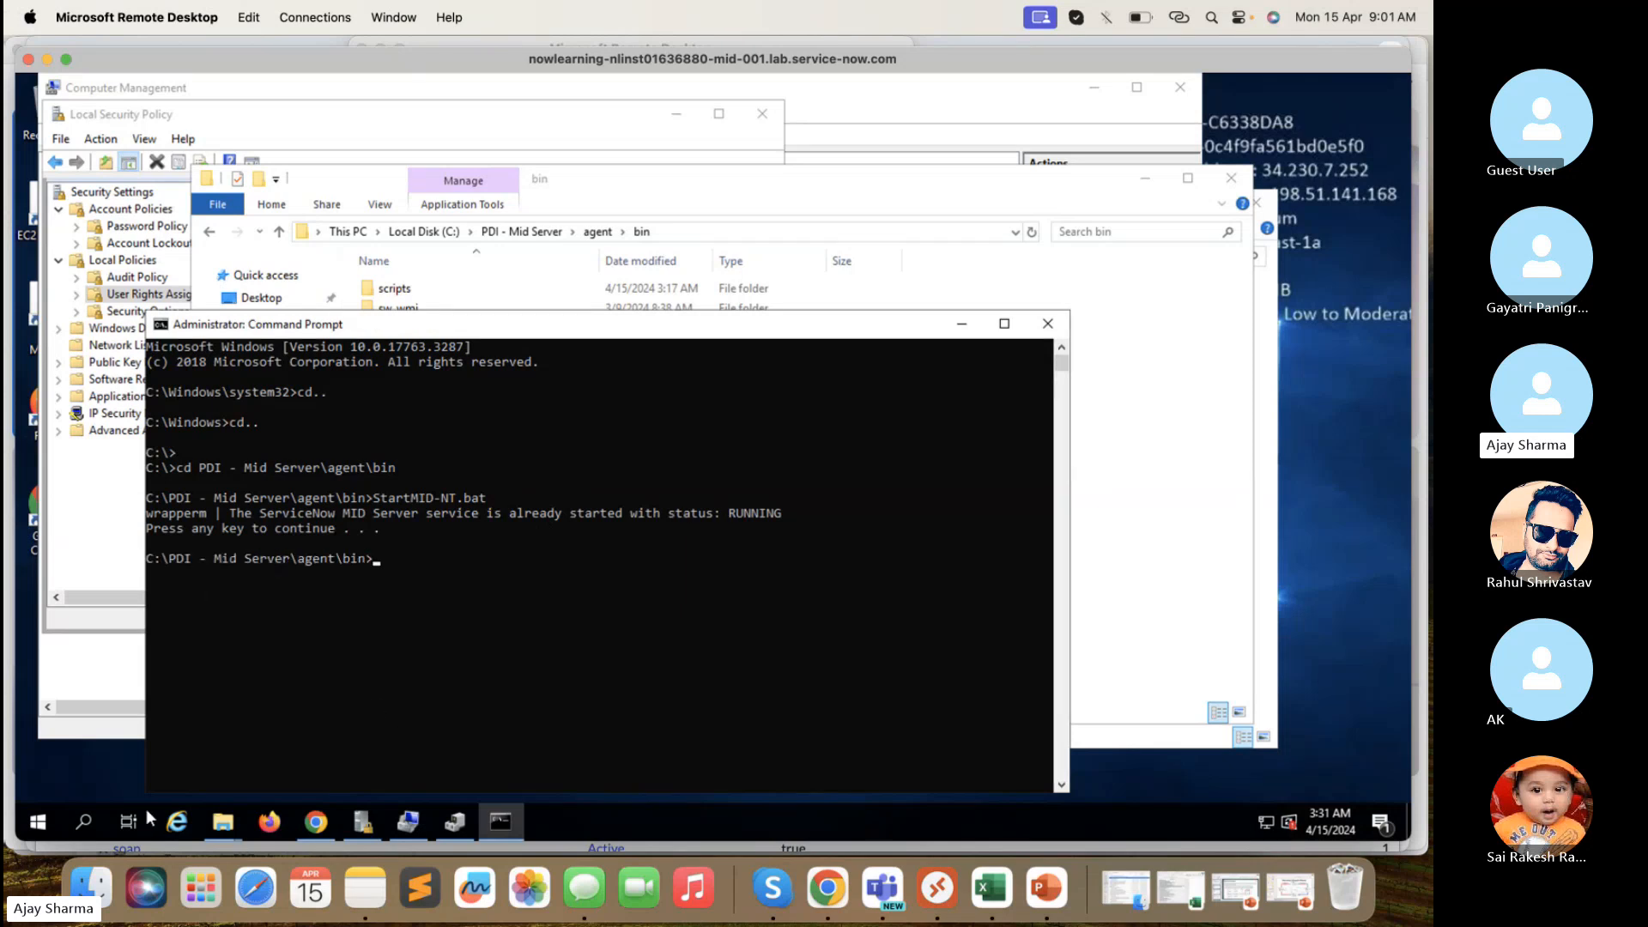
pyautogui.click(42, 820)
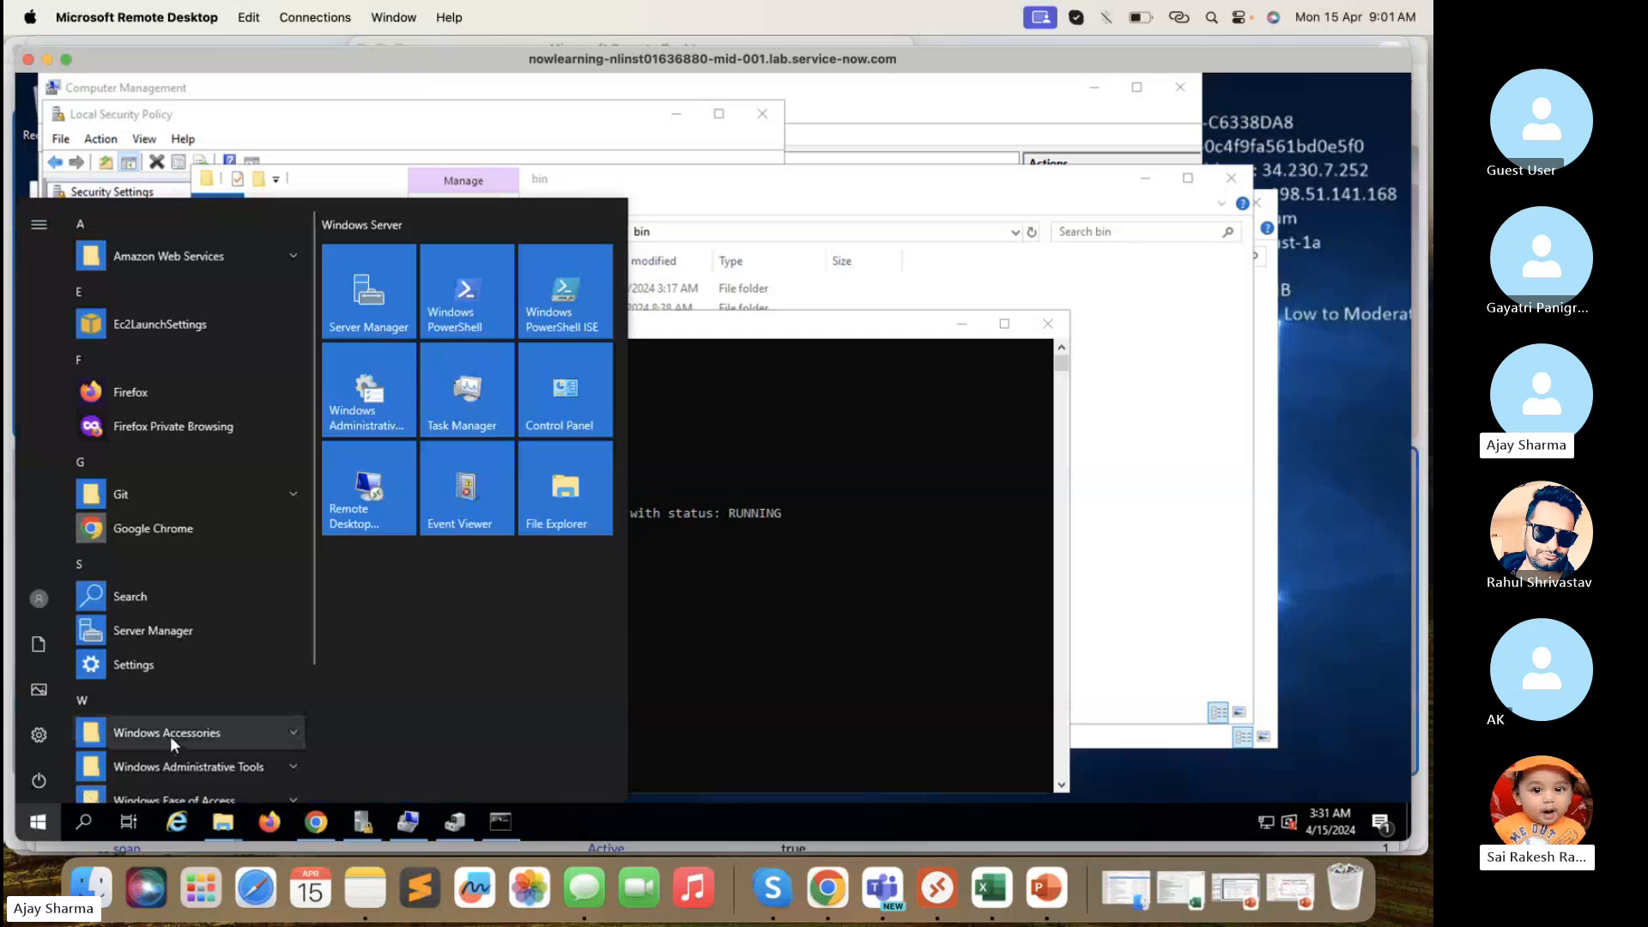
pyautogui.click(717, 580)
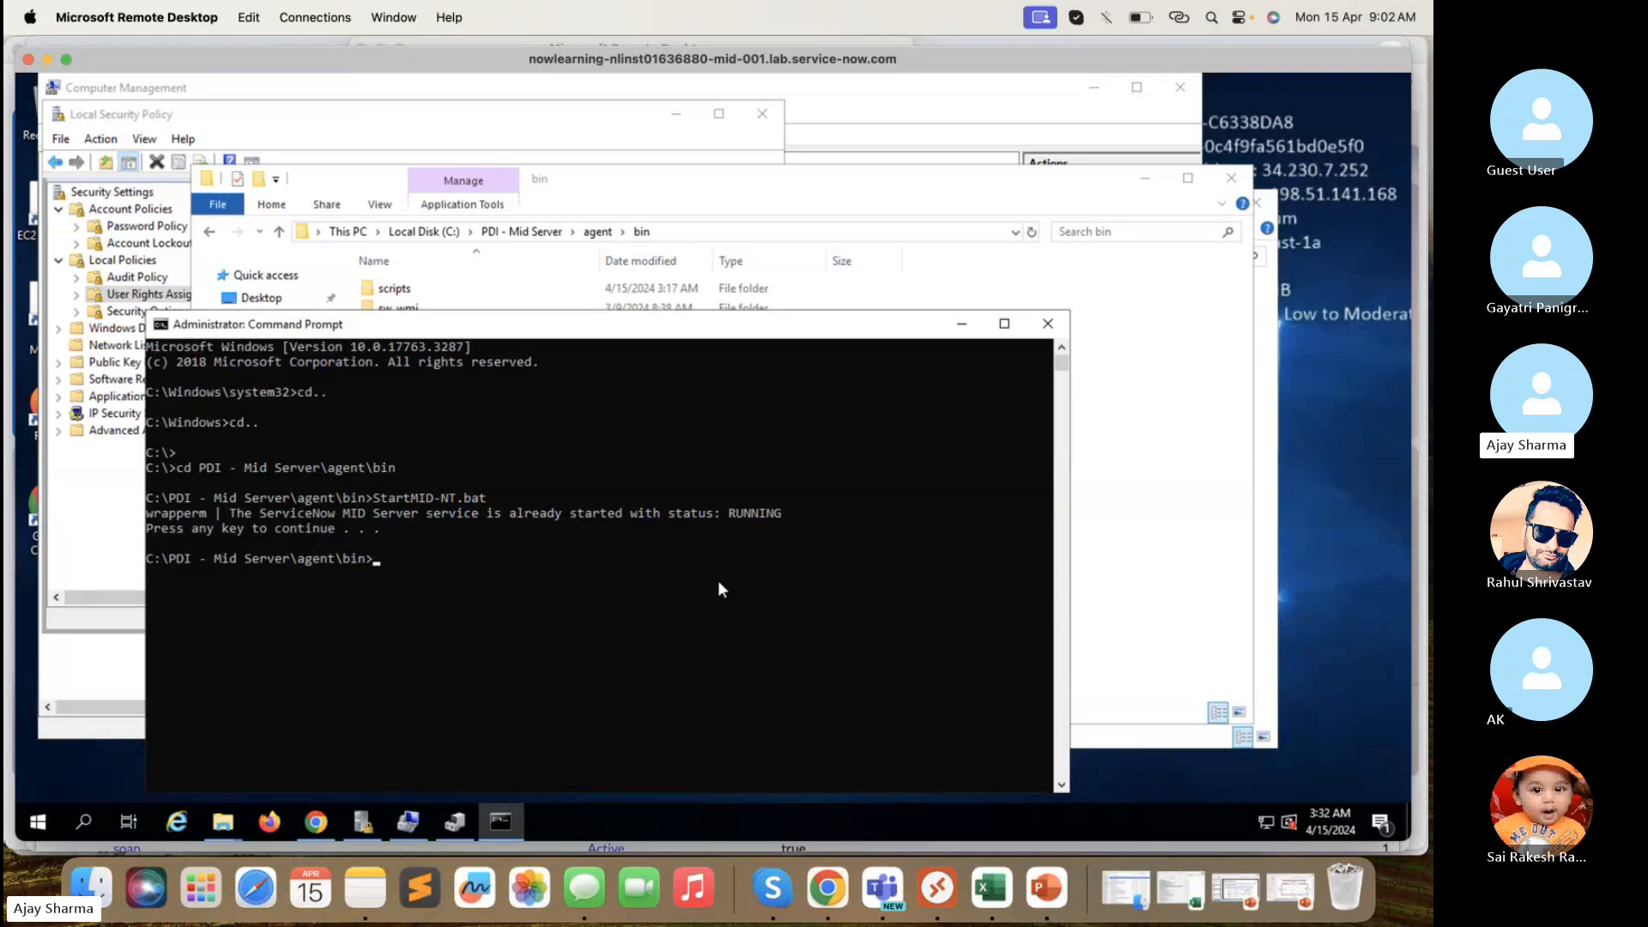
pyautogui.click(42, 821)
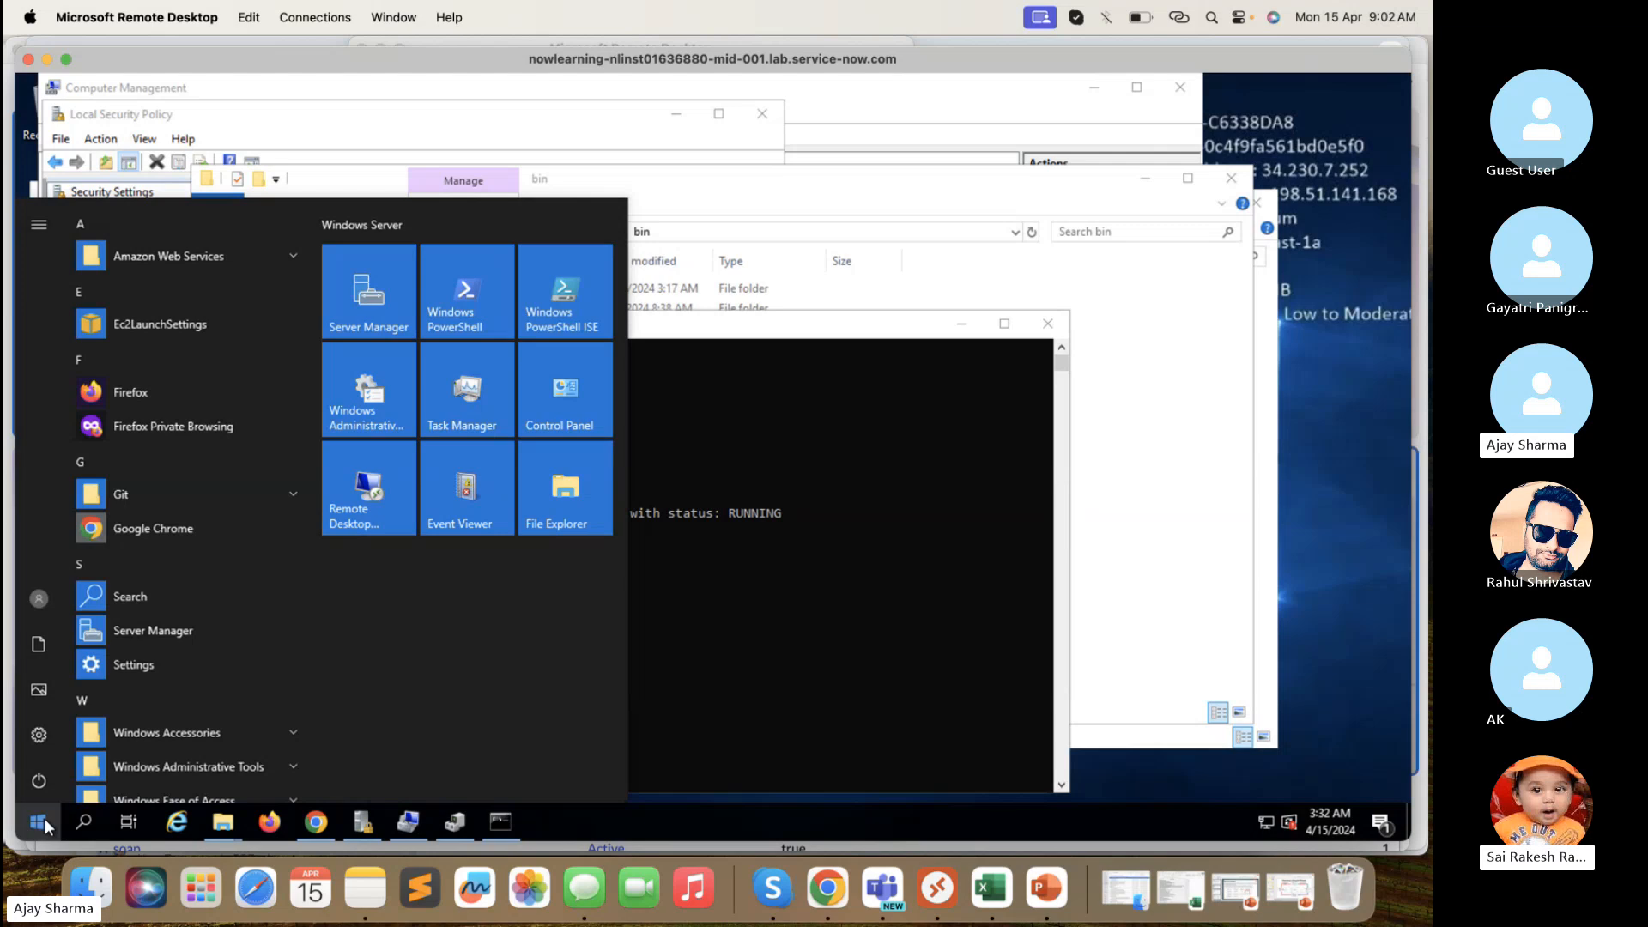
# - Search 'service' from the Start menu and launch the Services console
pyautogui.write('service')
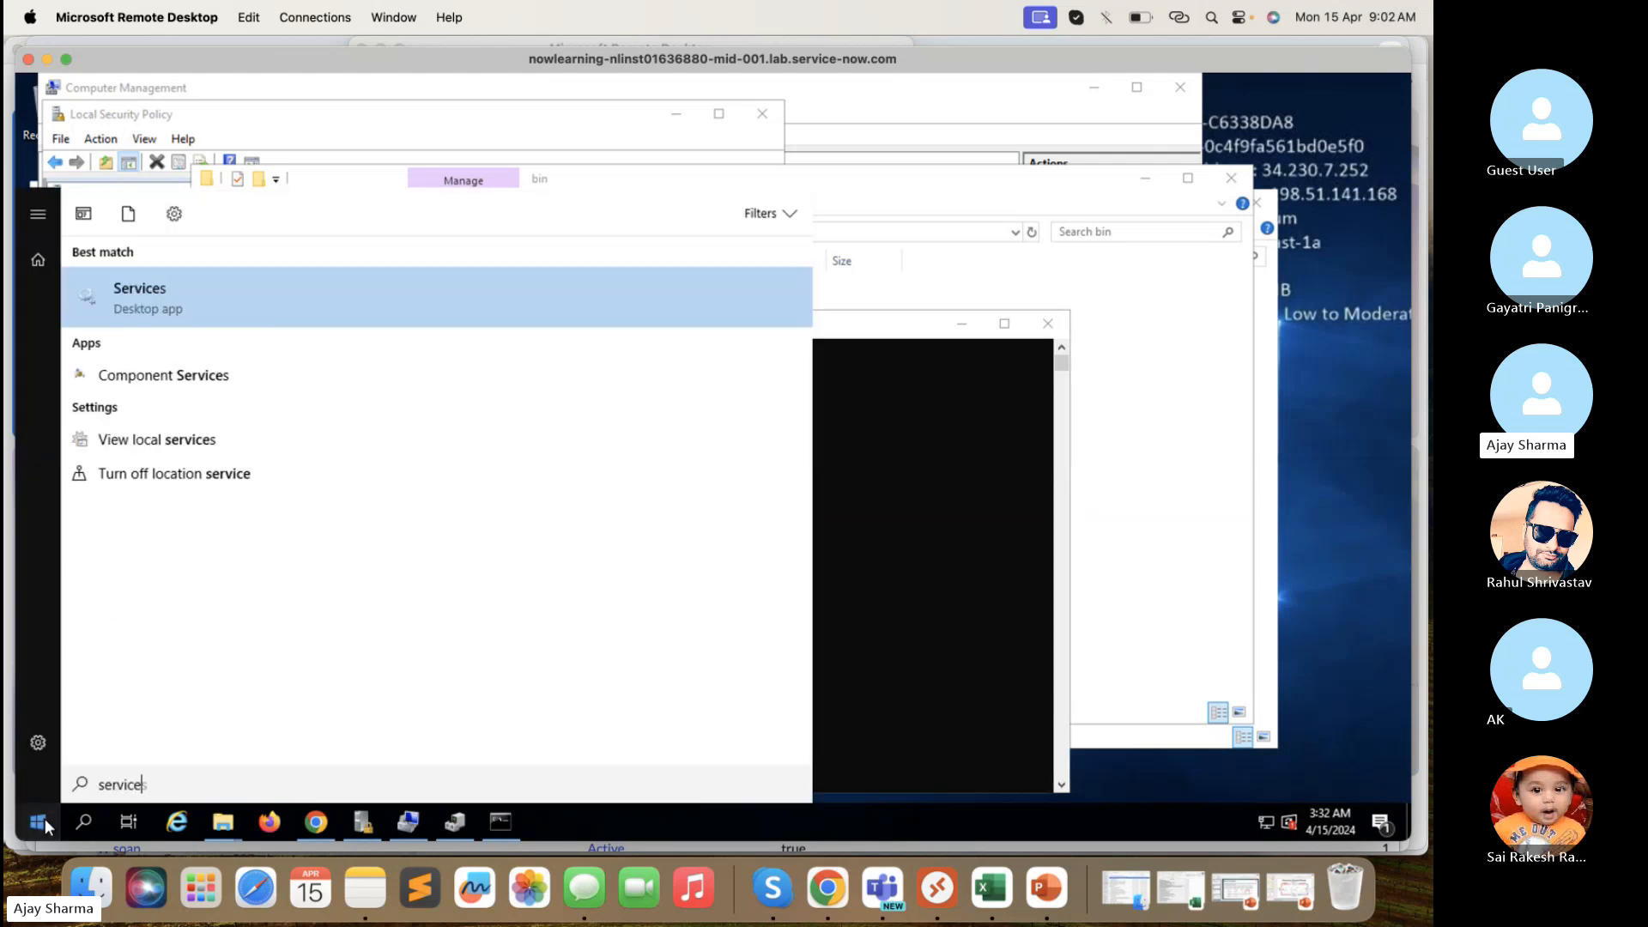
pyautogui.click(961, 517)
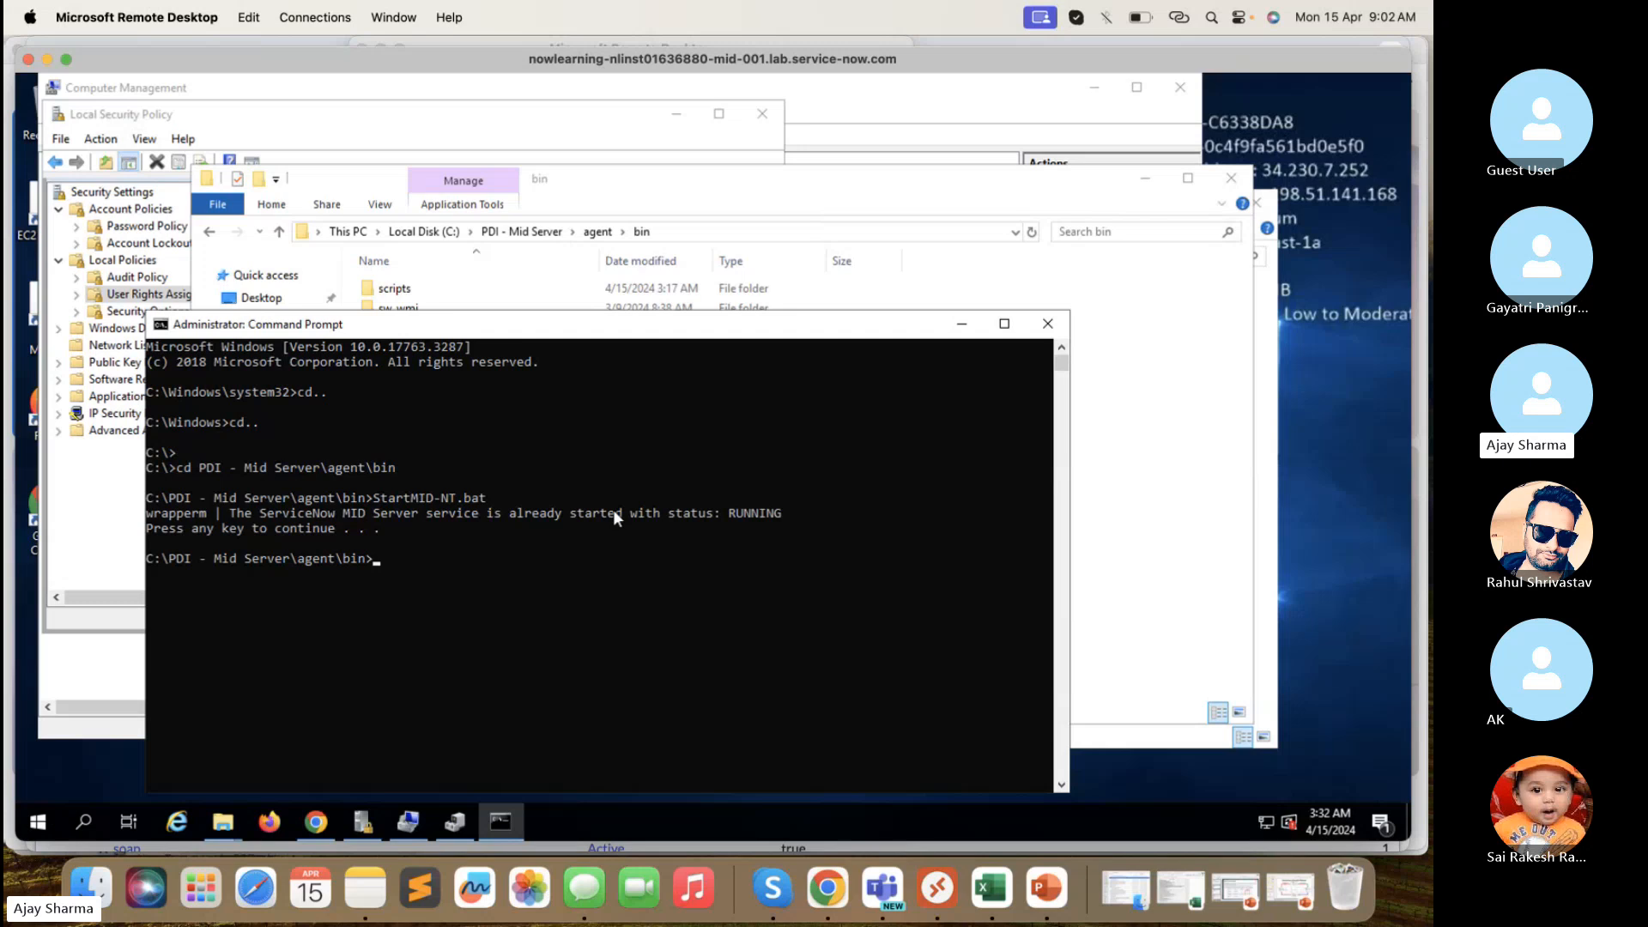
pyautogui.click(39, 823)
pyautogui.click(245, 611)
pyautogui.write('service')
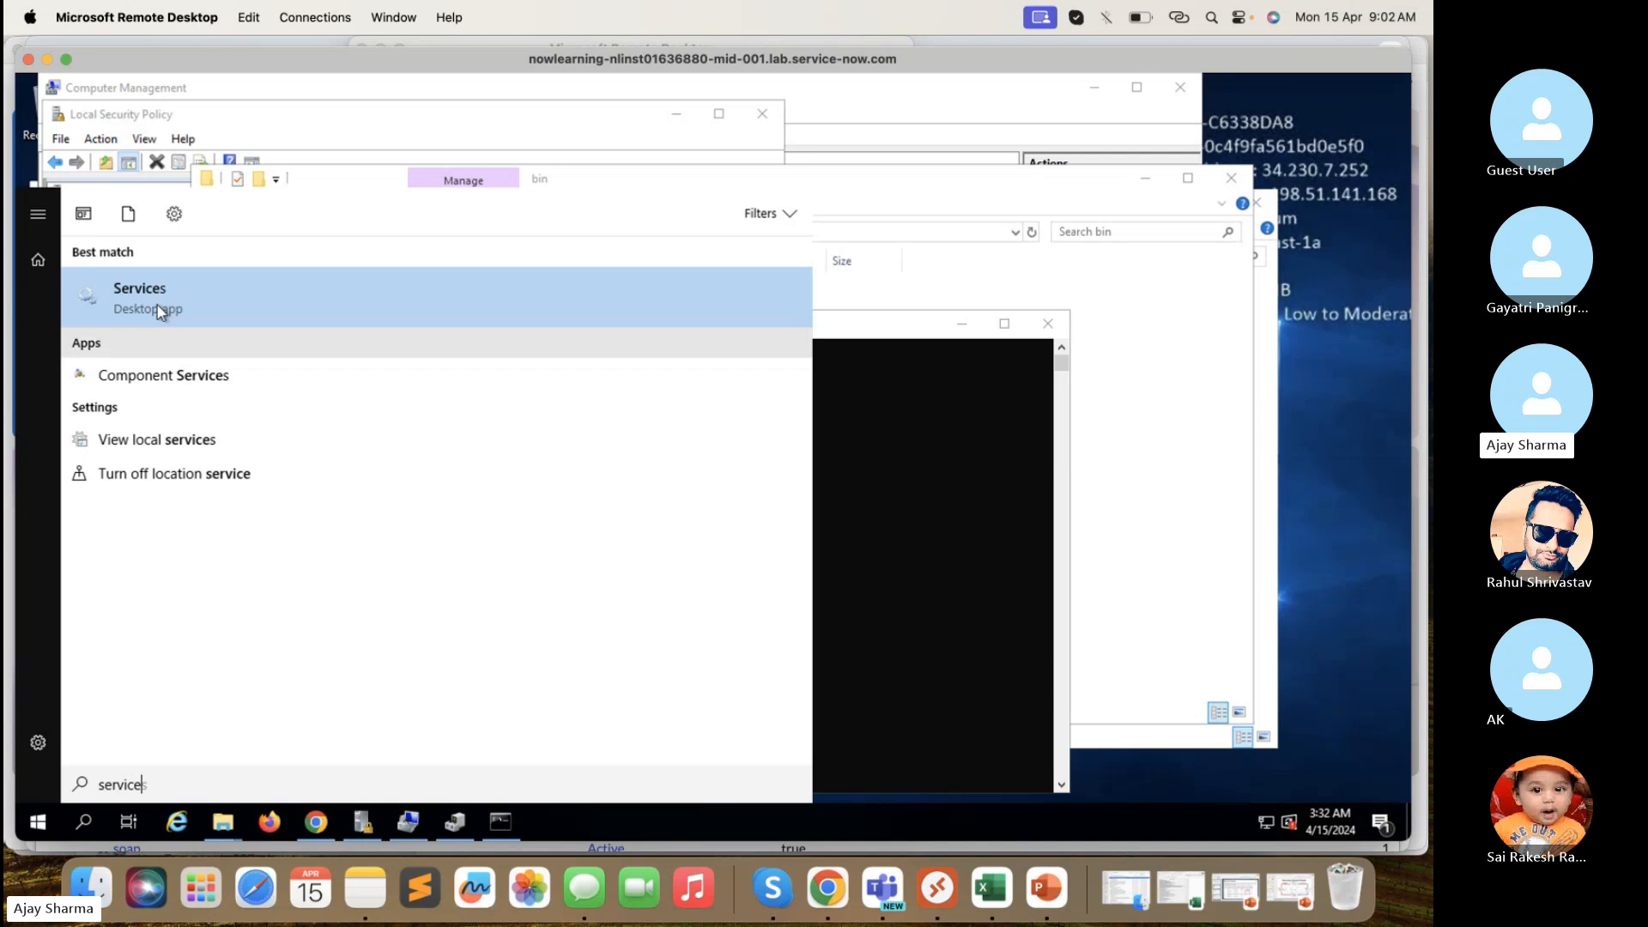
pyautogui.click(157, 305)
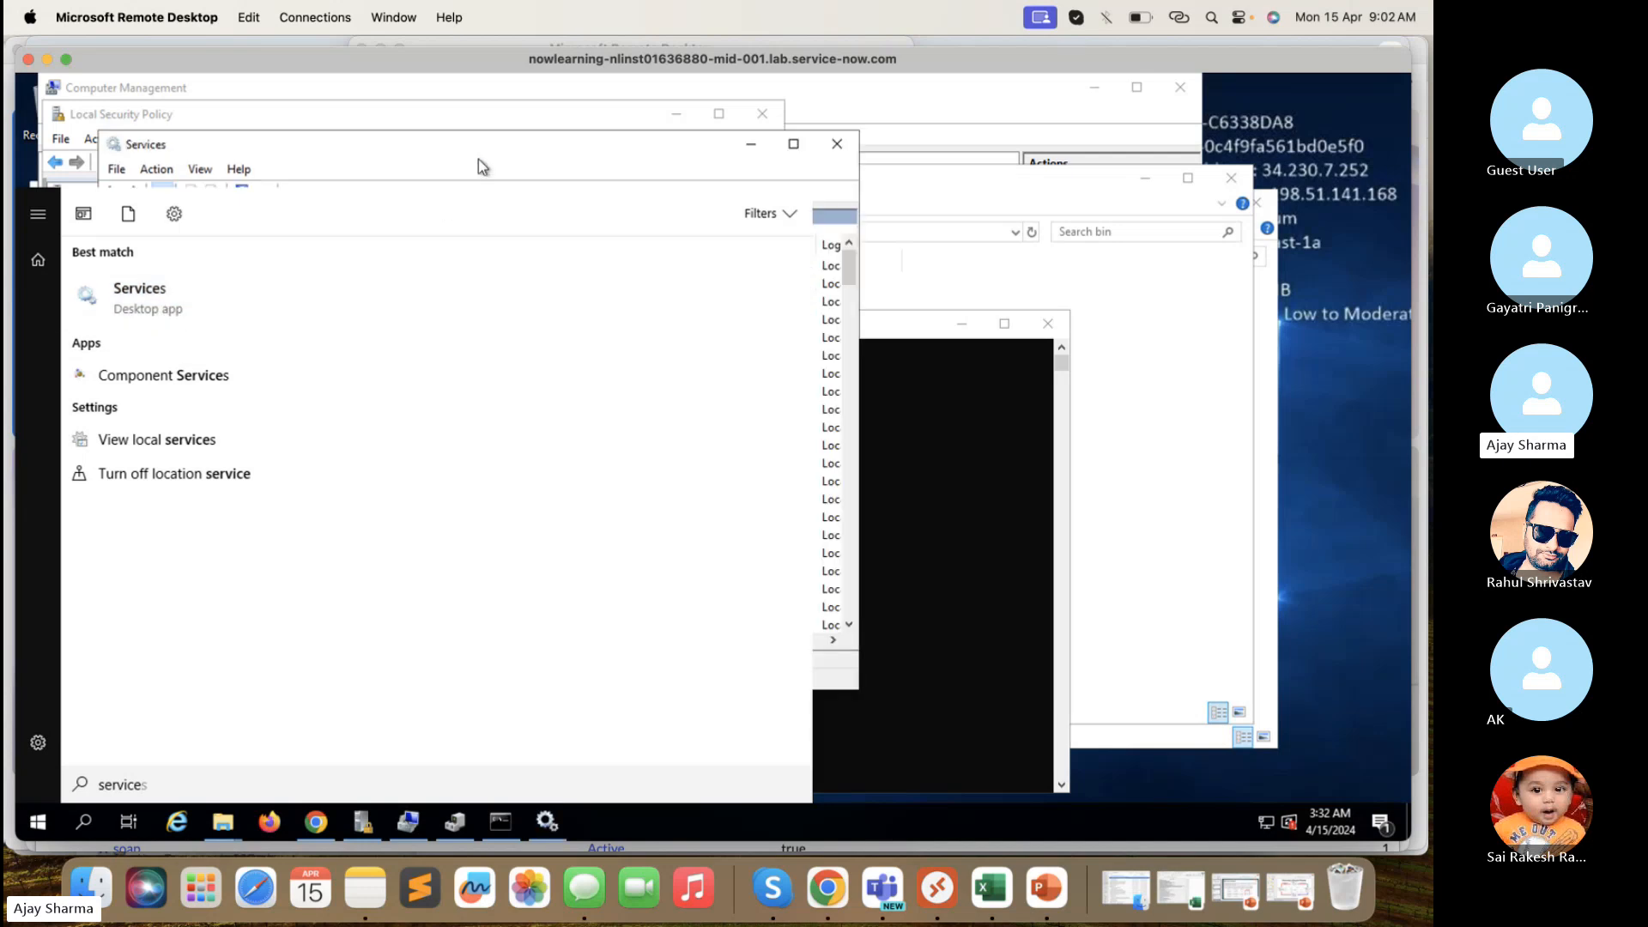
# - Jump to ServiceNow MID Server with 'ser' and widen the window to check its status
pyautogui.click(483, 167)
pyautogui.click(504, 377)
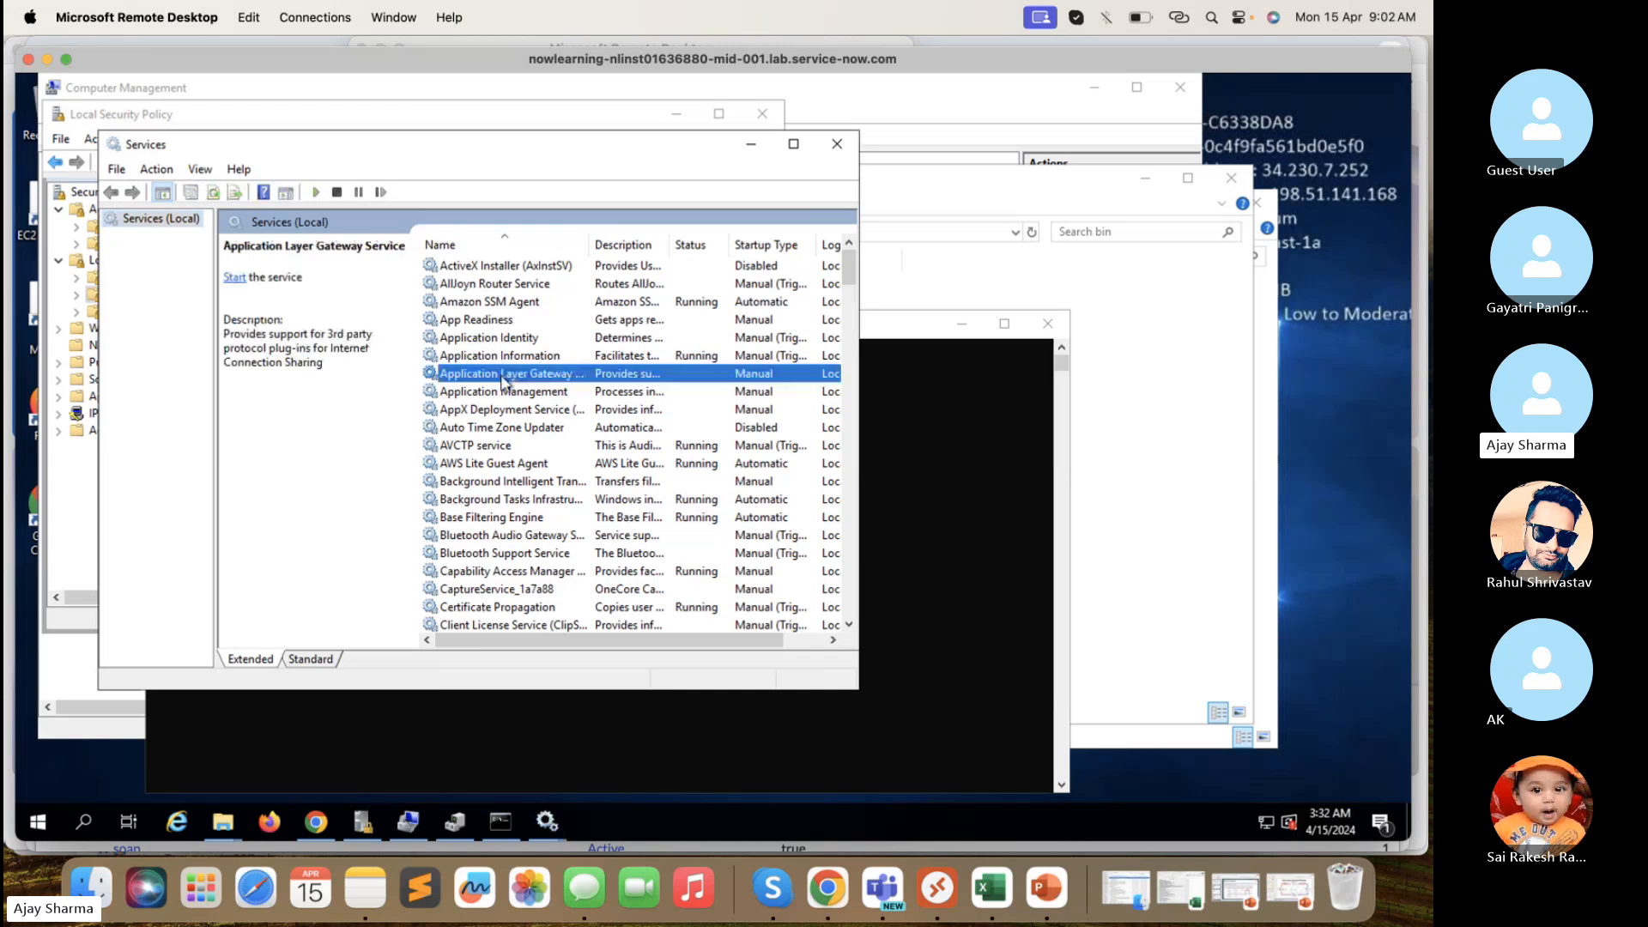
pyautogui.write('ser')
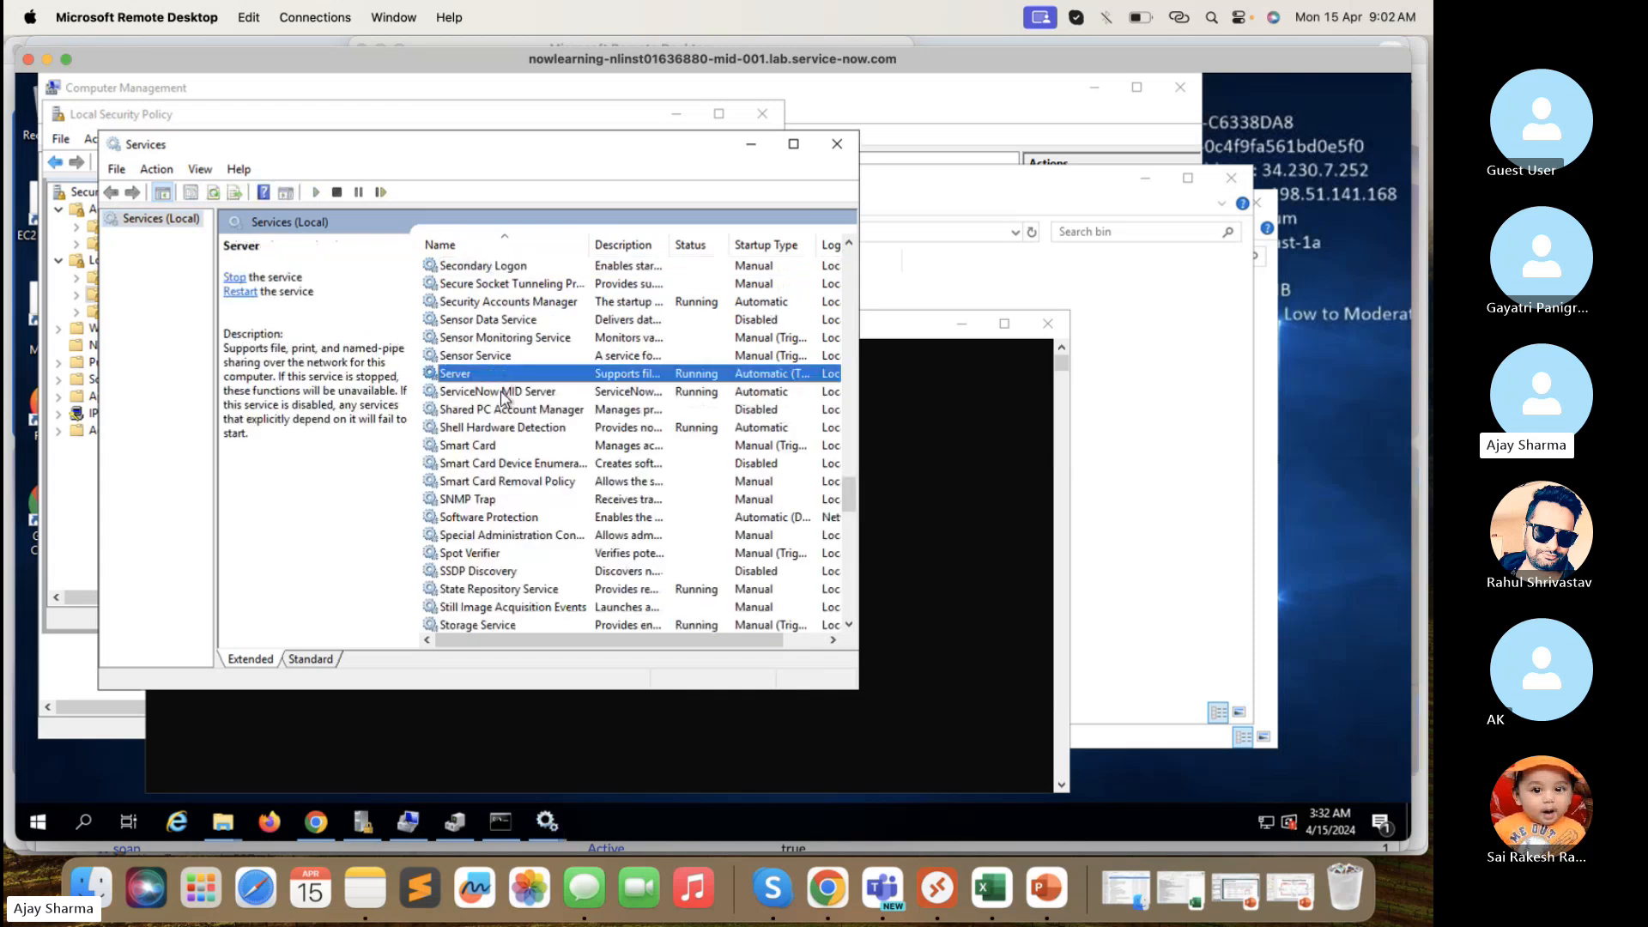
pyautogui.click(513, 393)
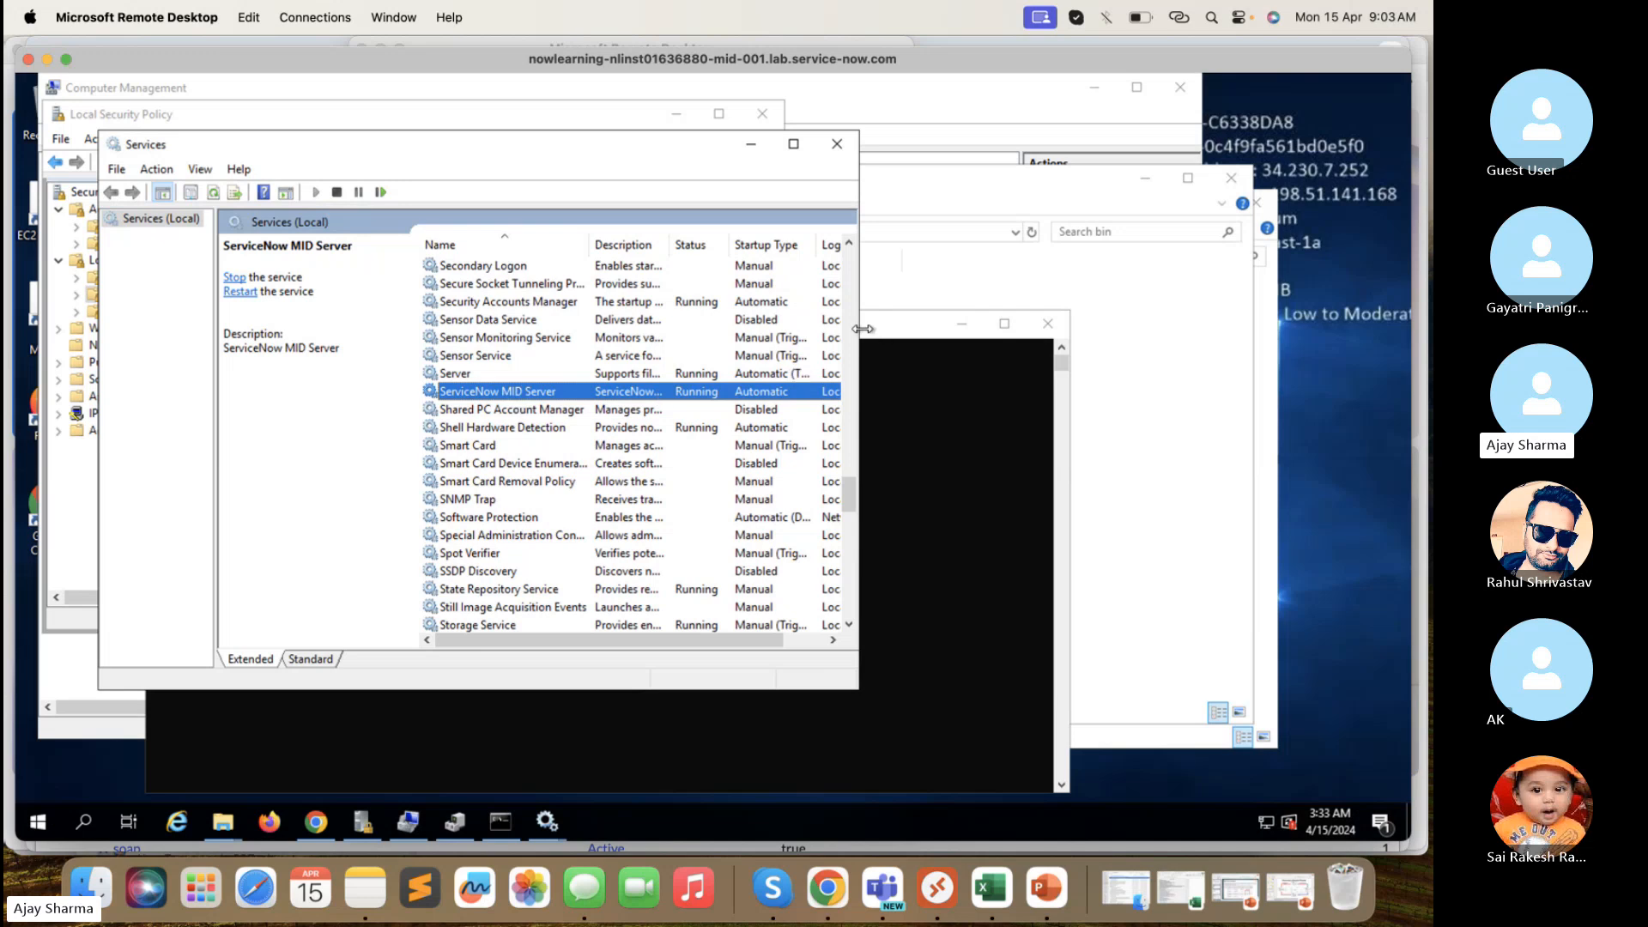
pyautogui.moveTo(862, 329); pyautogui.dragTo(1084, 369)
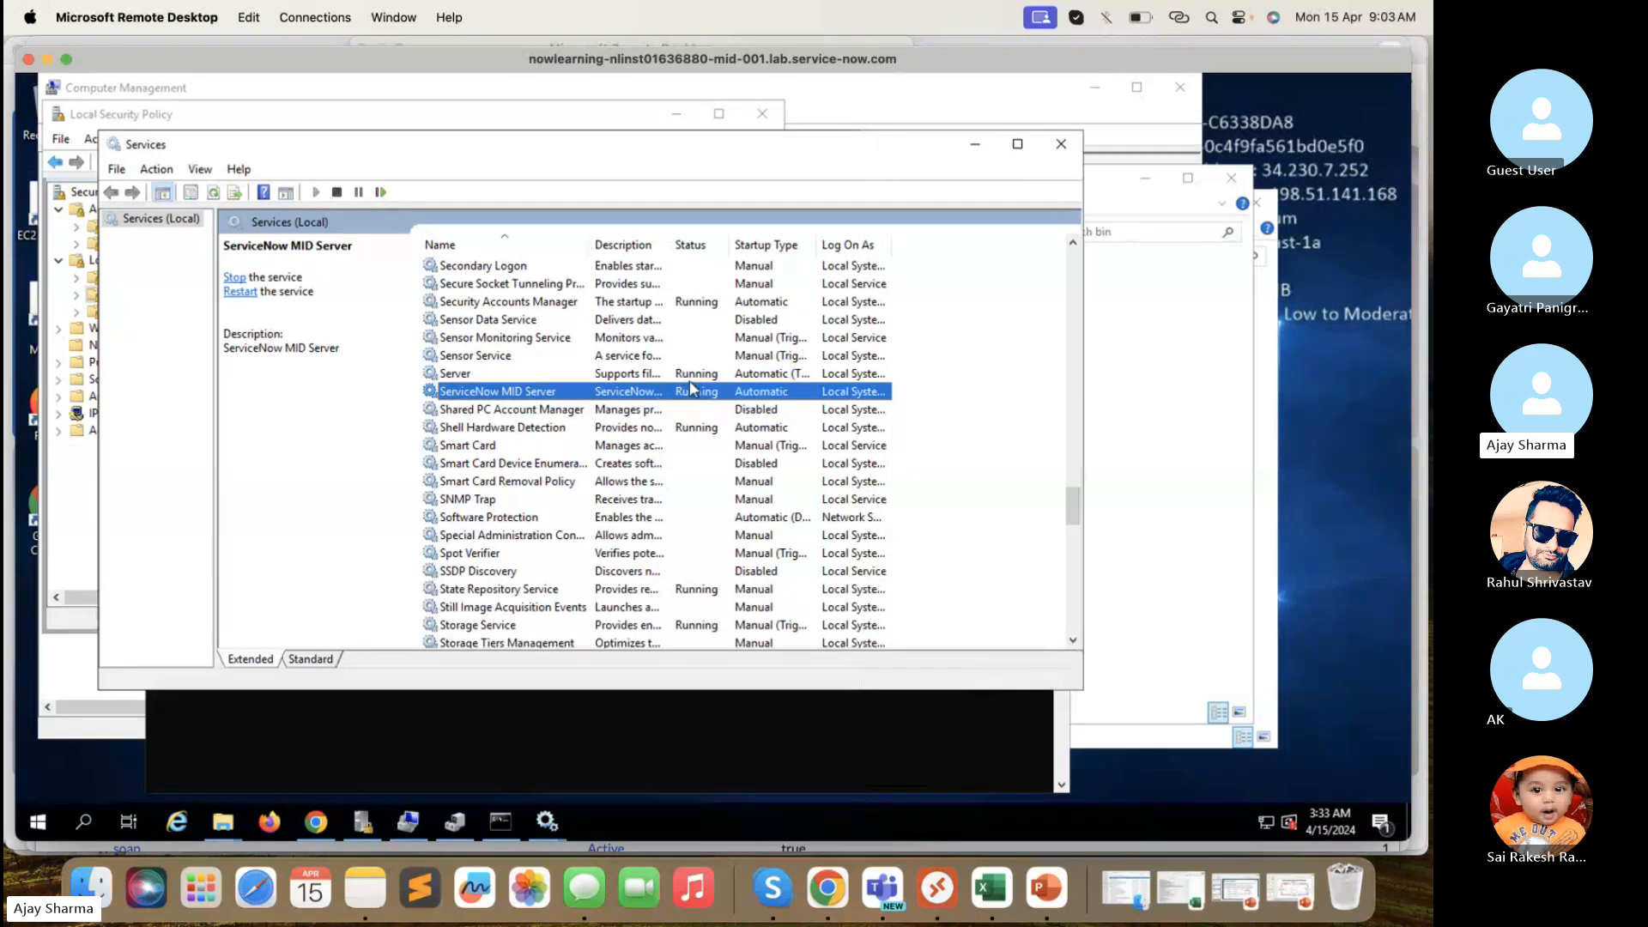
pyautogui.click(518, 411)
pyautogui.click(525, 393)
pyautogui.click(566, 720)
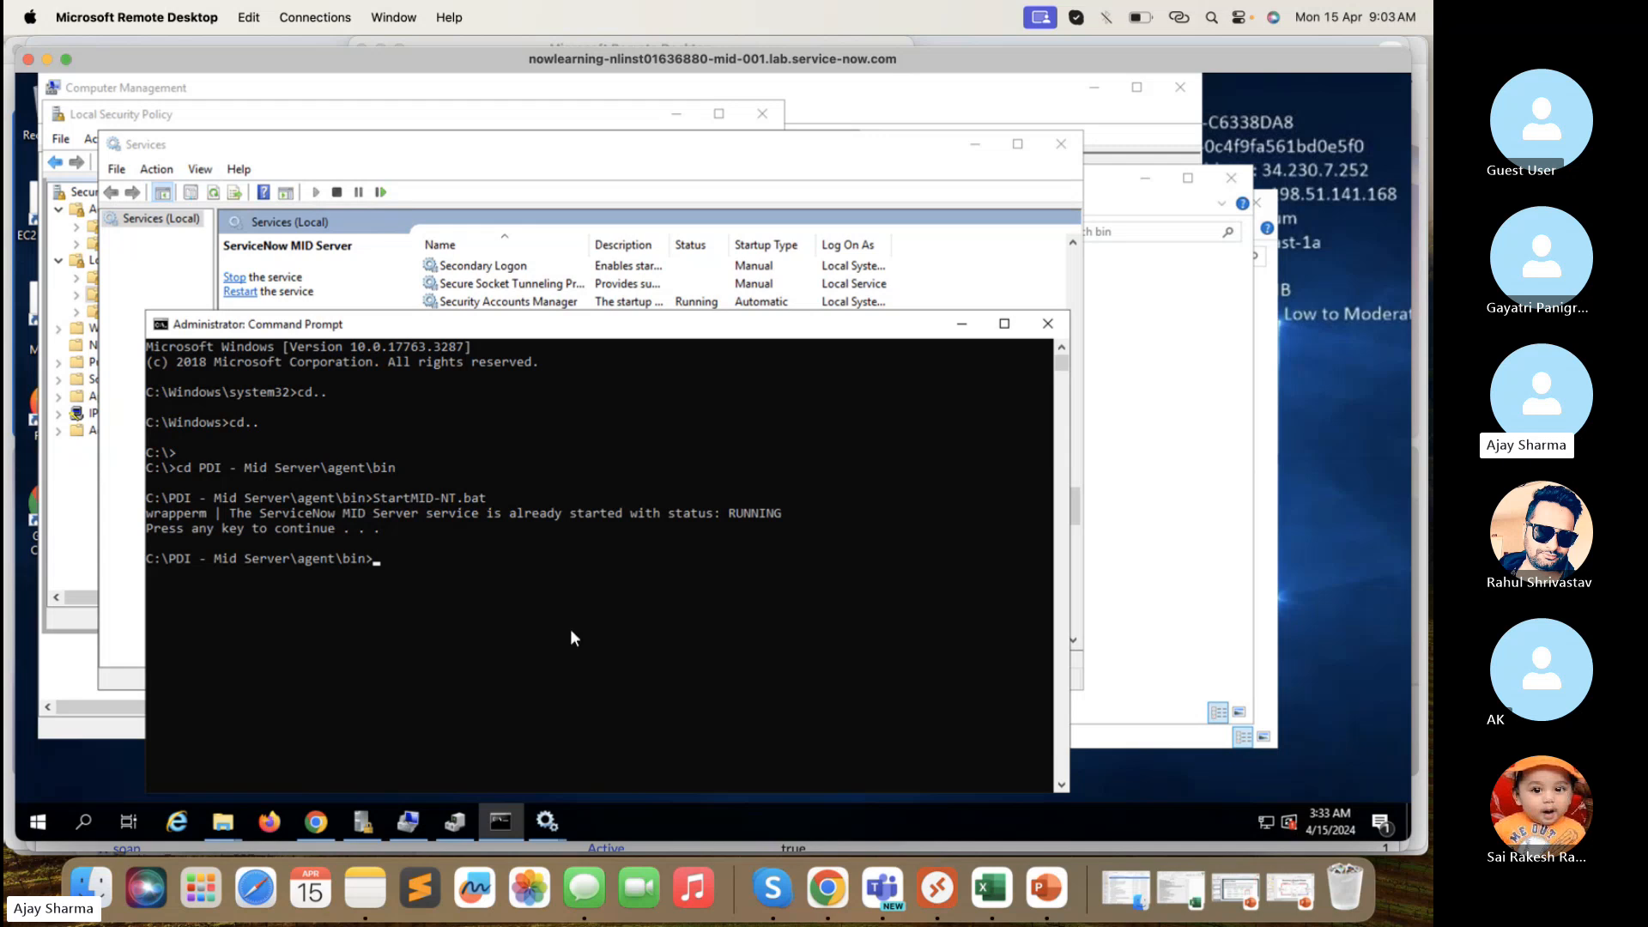
# - Recheck ServiceNow MID Server in Services, then switch to the Skype 'CMDB and Discovery Training -1' call
pyautogui.click(610, 283)
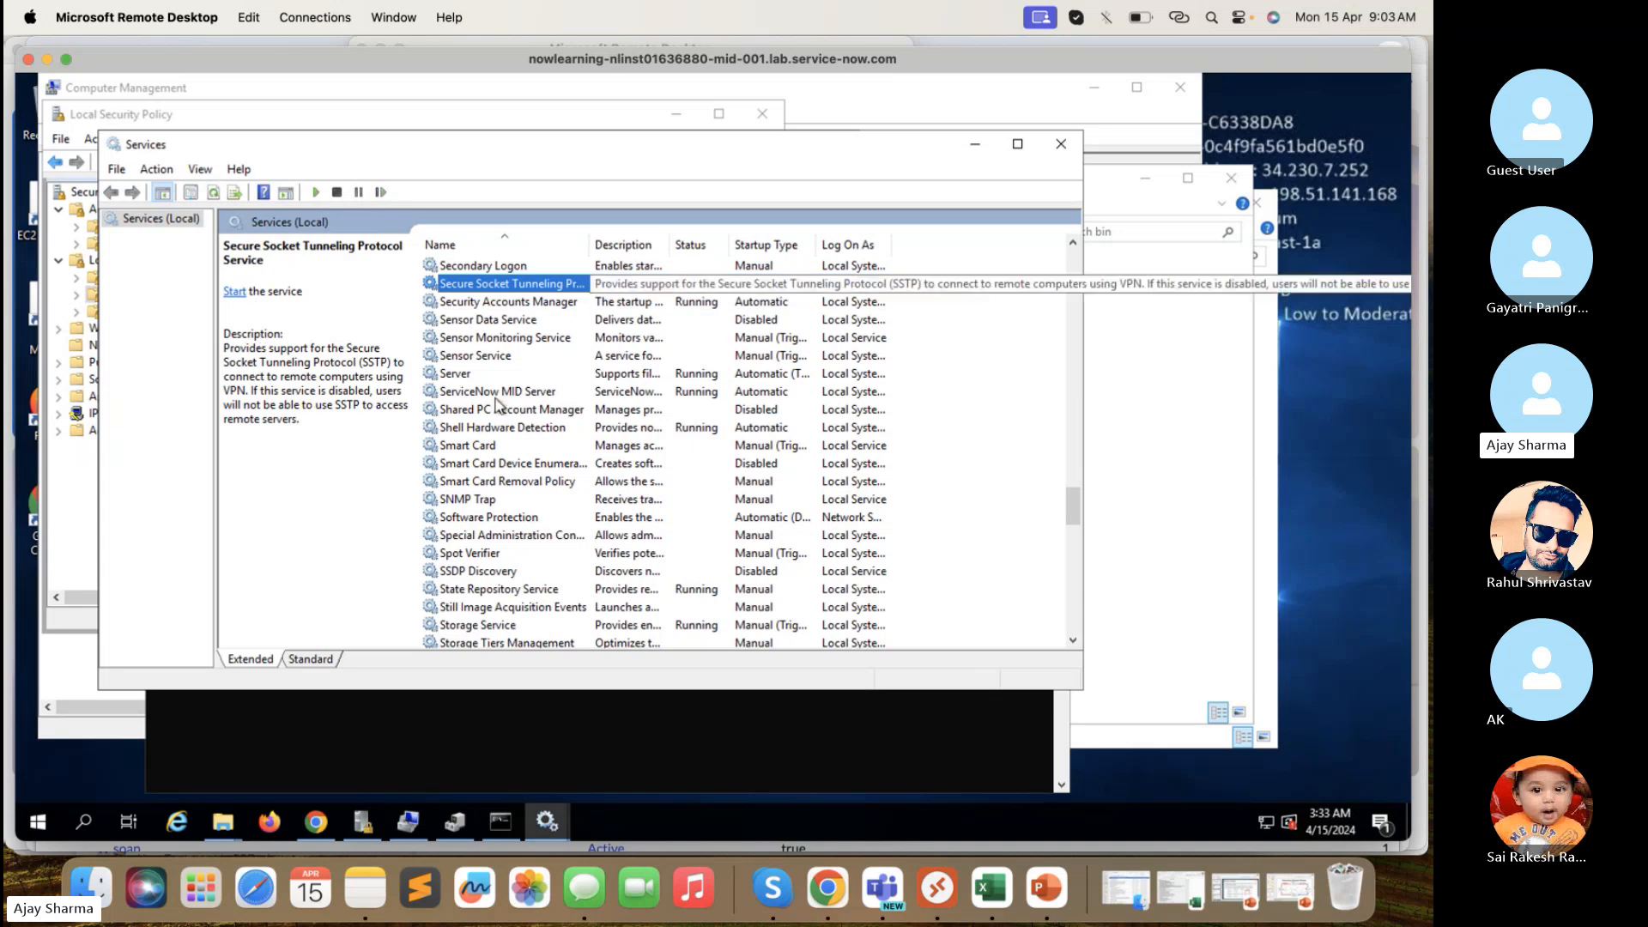
pyautogui.click(506, 393)
pyautogui.click(501, 739)
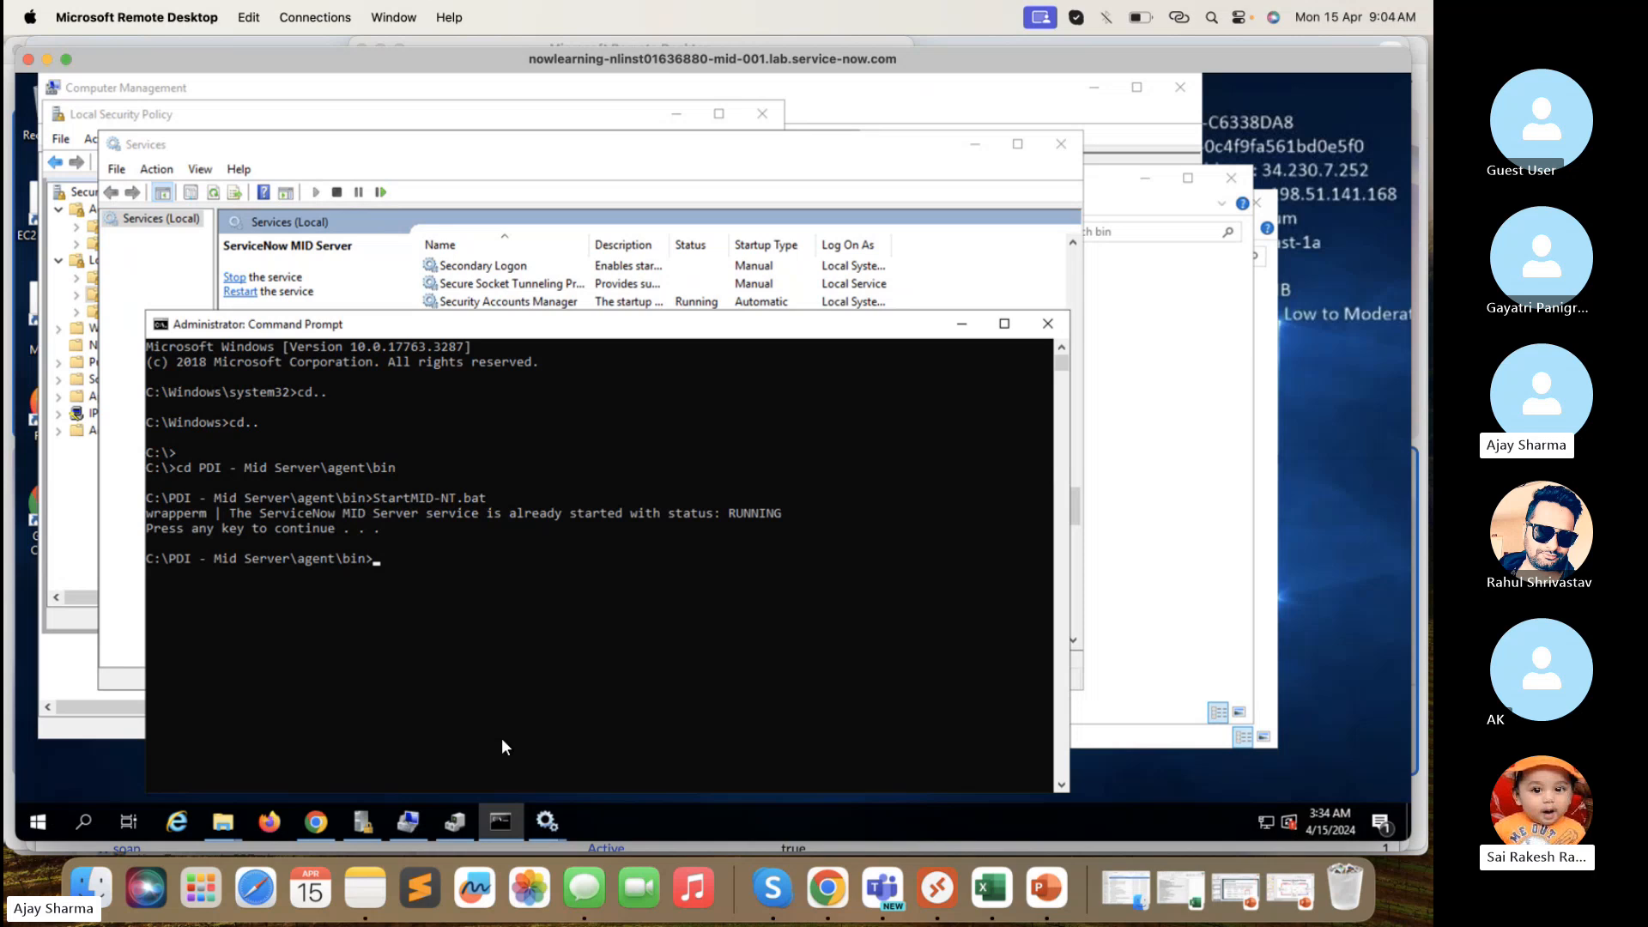
pyautogui.click(773, 887)
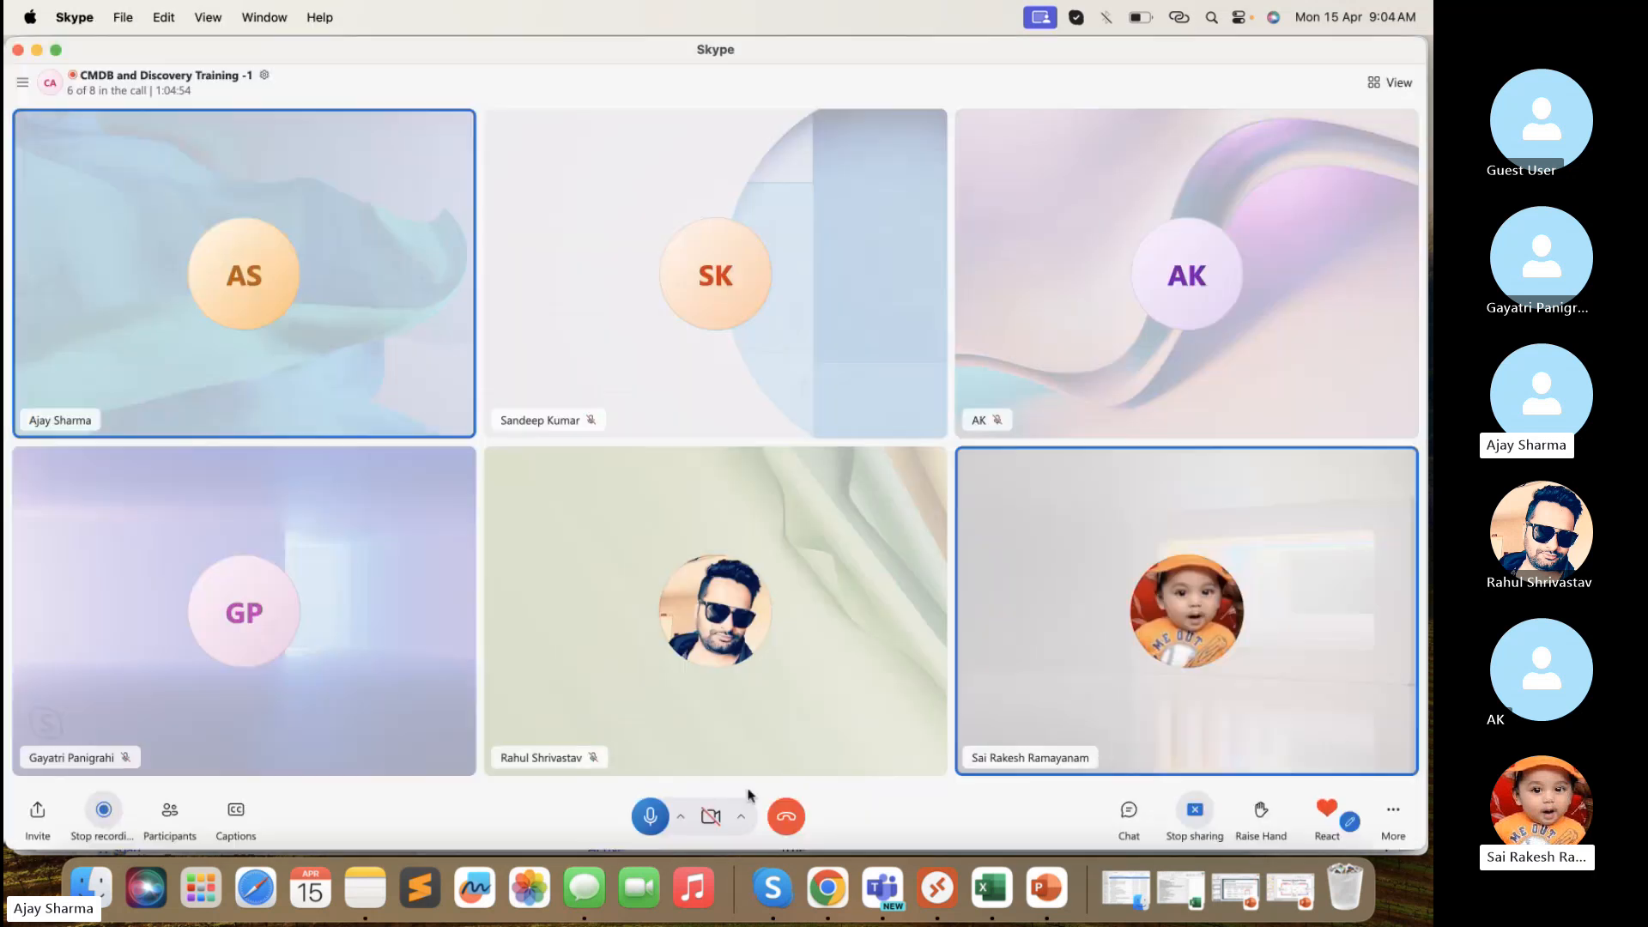